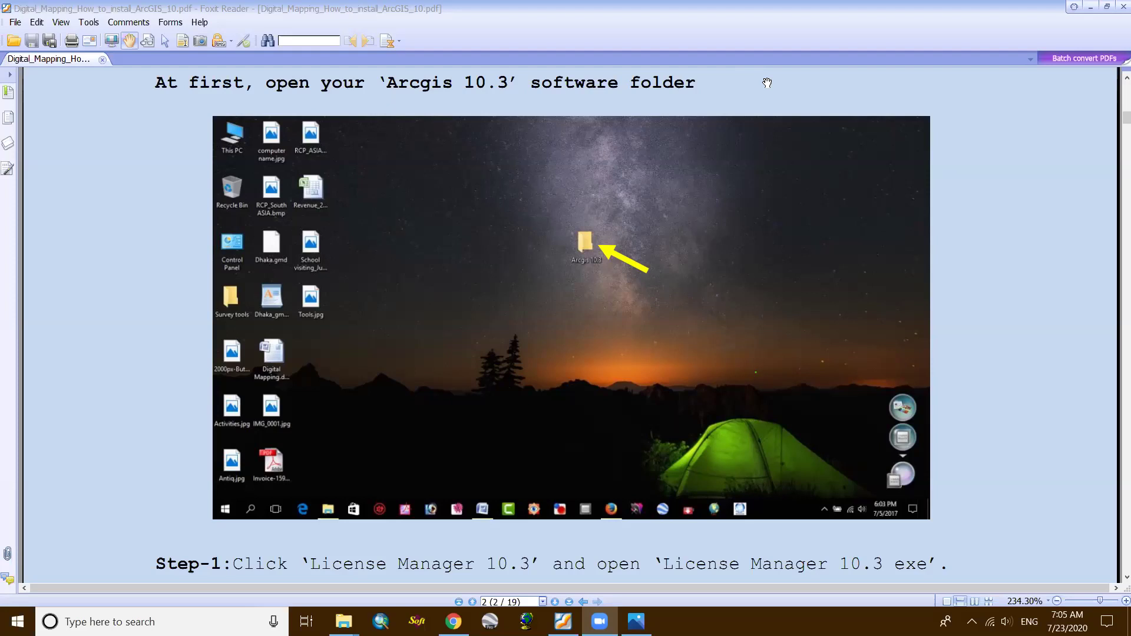
Read the installation guide from the instruction to open the Arcgis 10.3 software folder through Step-1 on License Manager 10.3.
{"action": "scroll", "coordinate": [707, 177], "scroll_direction": "down", "scroll_amount": 1}
{"action": "scroll", "coordinate": [645, 265], "scroll_direction": "up", "scroll_amount": 2}
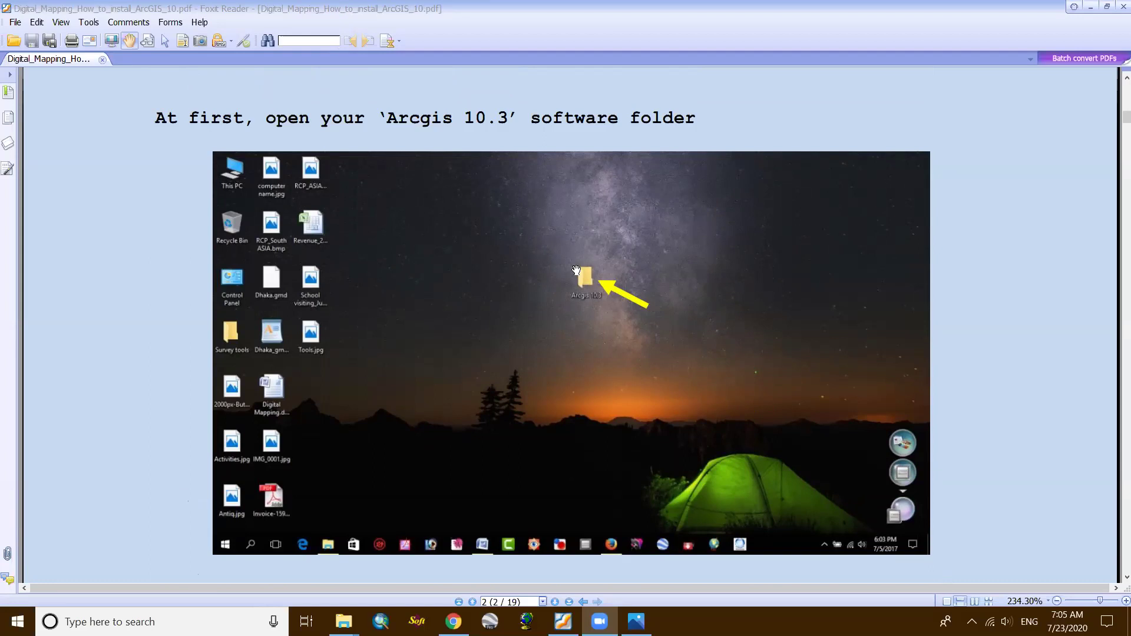
{"action": "left_click_drag", "start_coordinate": [578, 269], "coordinate": [574, 295]}
{"action": "scroll", "coordinate": [599, 304], "scroll_direction": "up", "scroll_amount": 2}
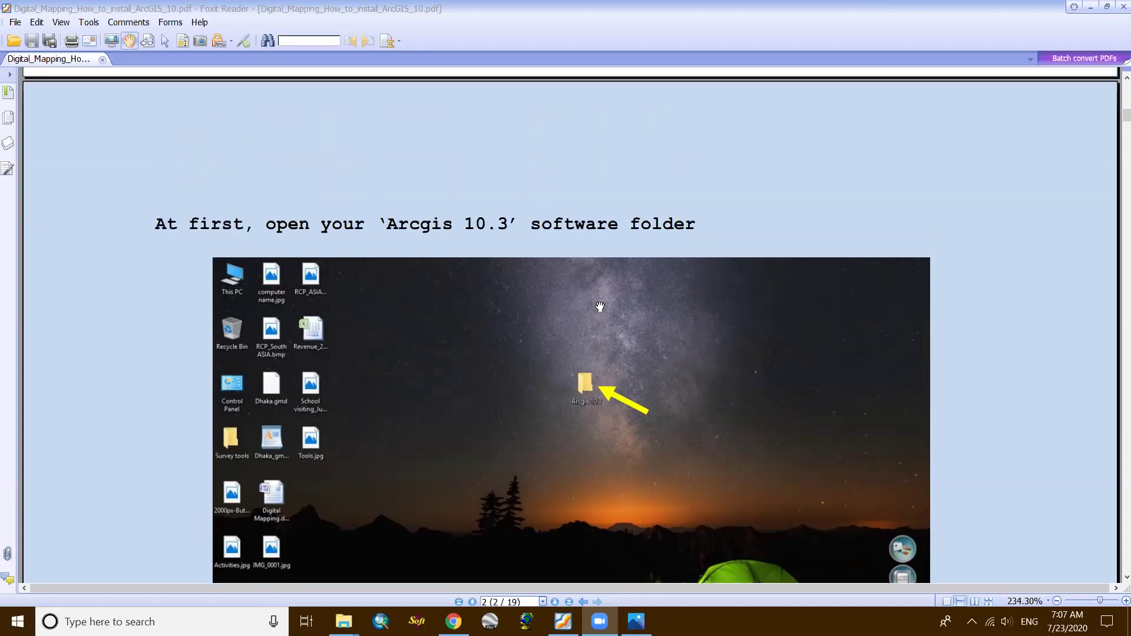
{"action": "scroll", "coordinate": [599, 307], "scroll_direction": "down", "scroll_amount": 2}
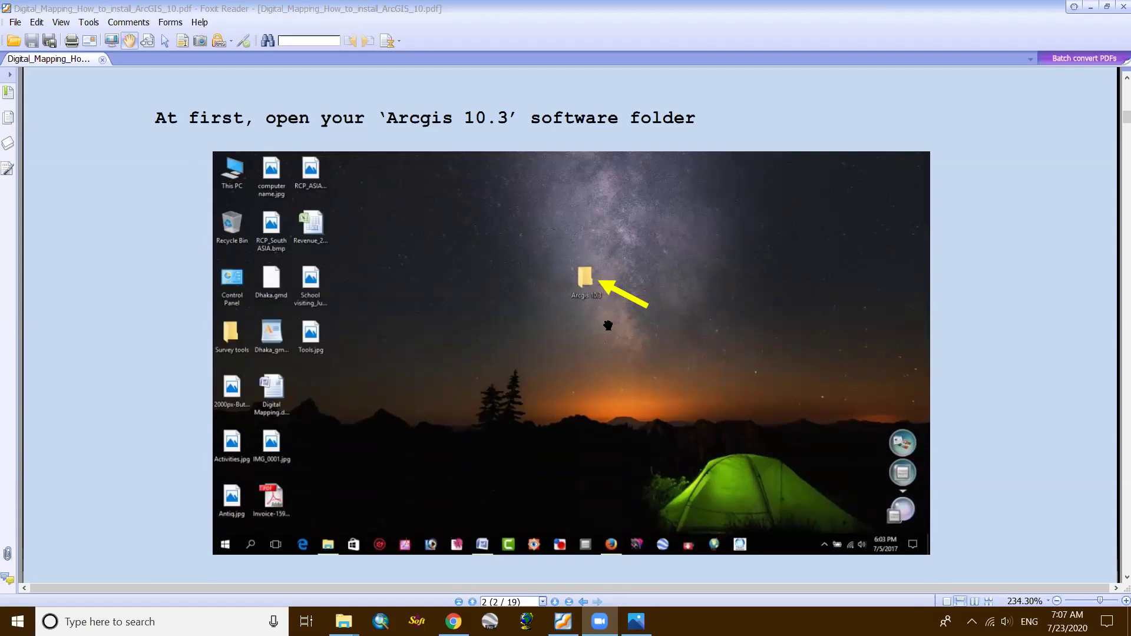
{"action": "scroll", "coordinate": [607, 320], "scroll_direction": "up", "scroll_amount": 1}
{"action": "scroll", "coordinate": [609, 313], "scroll_direction": "up", "scroll_amount": 15}
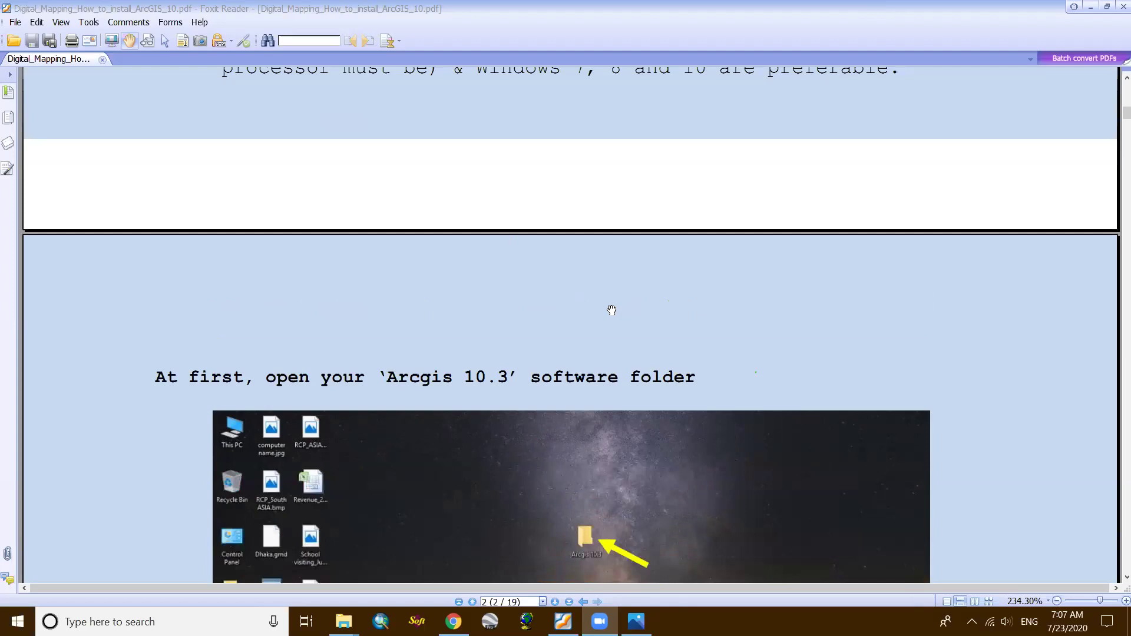
{"action": "scroll", "coordinate": [614, 309], "scroll_direction": "down", "scroll_amount": 15}
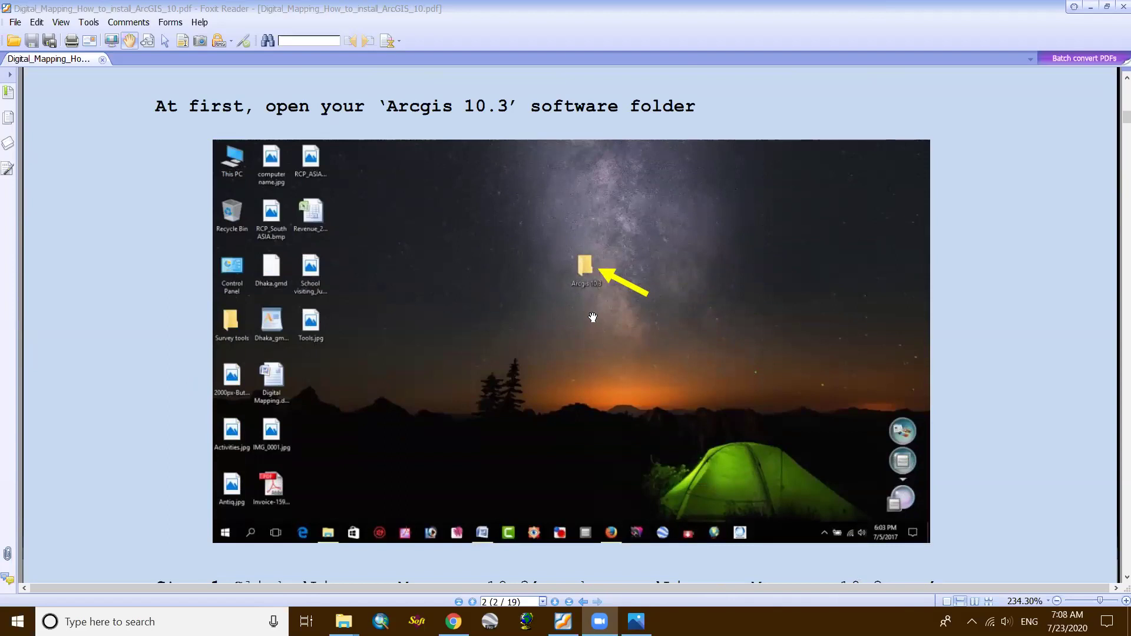
{"action": "scroll", "coordinate": [571, 299], "scroll_direction": "down", "scroll_amount": 2}
{"action": "scroll", "coordinate": [572, 299], "scroll_direction": "down", "scroll_amount": 5}
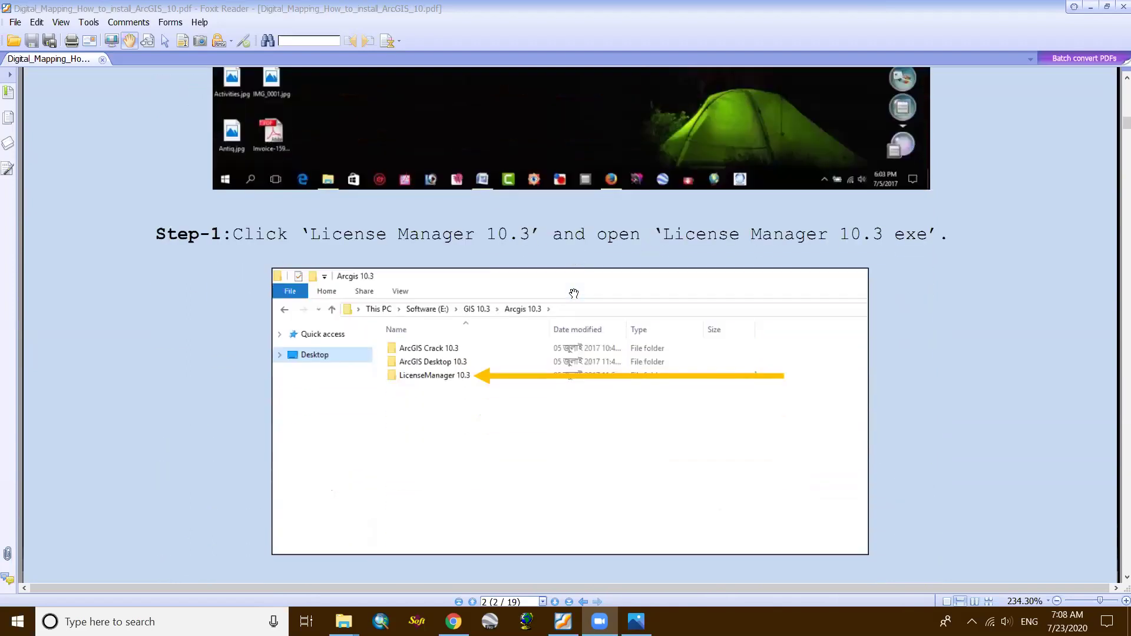
{"action": "scroll", "coordinate": [574, 294], "scroll_direction": "down", "scroll_amount": 1}
{"action": "scroll", "coordinate": [573, 293], "scroll_direction": "down", "scroll_amount": 1}
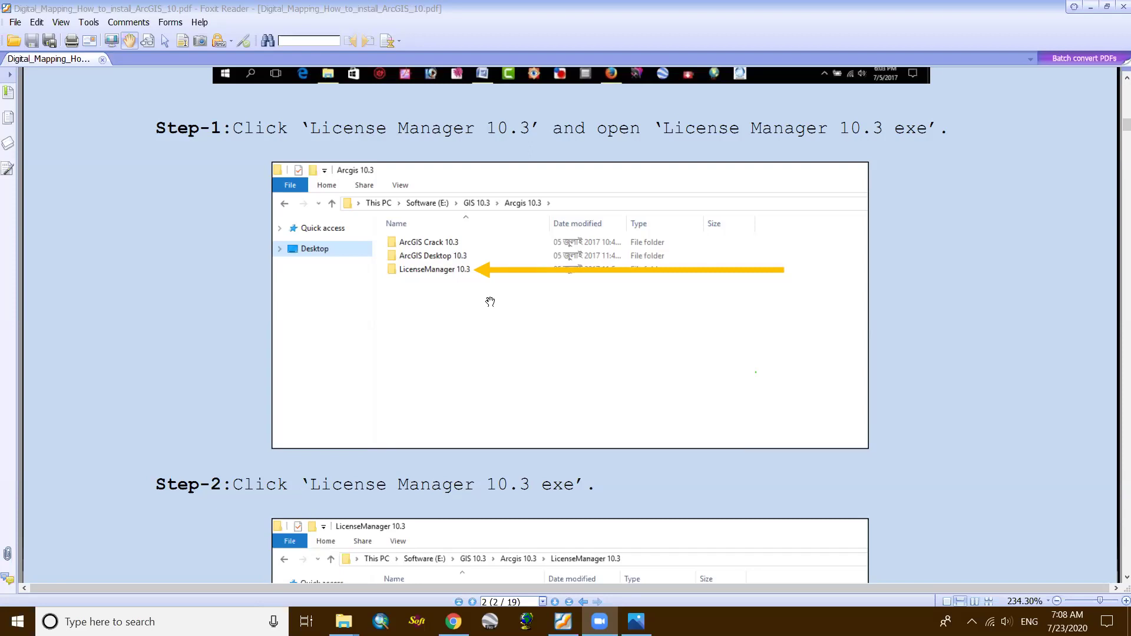
{"action": "scroll", "coordinate": [490, 301], "scroll_direction": "up", "scroll_amount": 1}
{"action": "scroll", "coordinate": [489, 303], "scroll_direction": "down", "scroll_amount": 1}
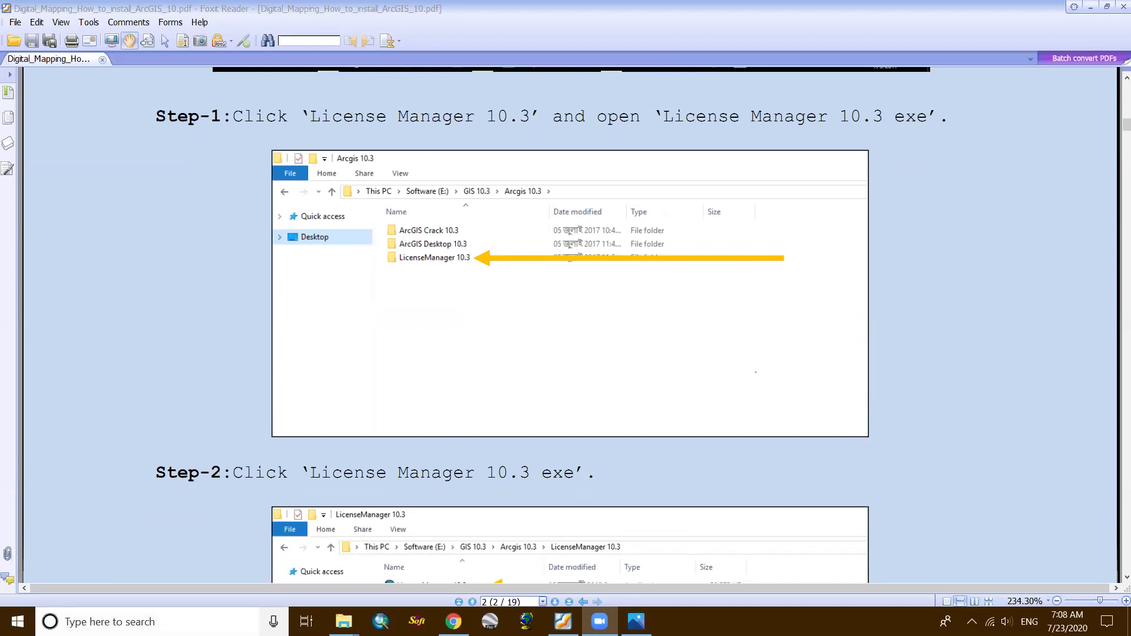
Search Windows for Control Panel and check Programs and Features for installed ArcGIS versions, selecting the ArcGIS 10.4 for Desktop entry.
{"action": "left_click", "coordinate": [118, 621]}
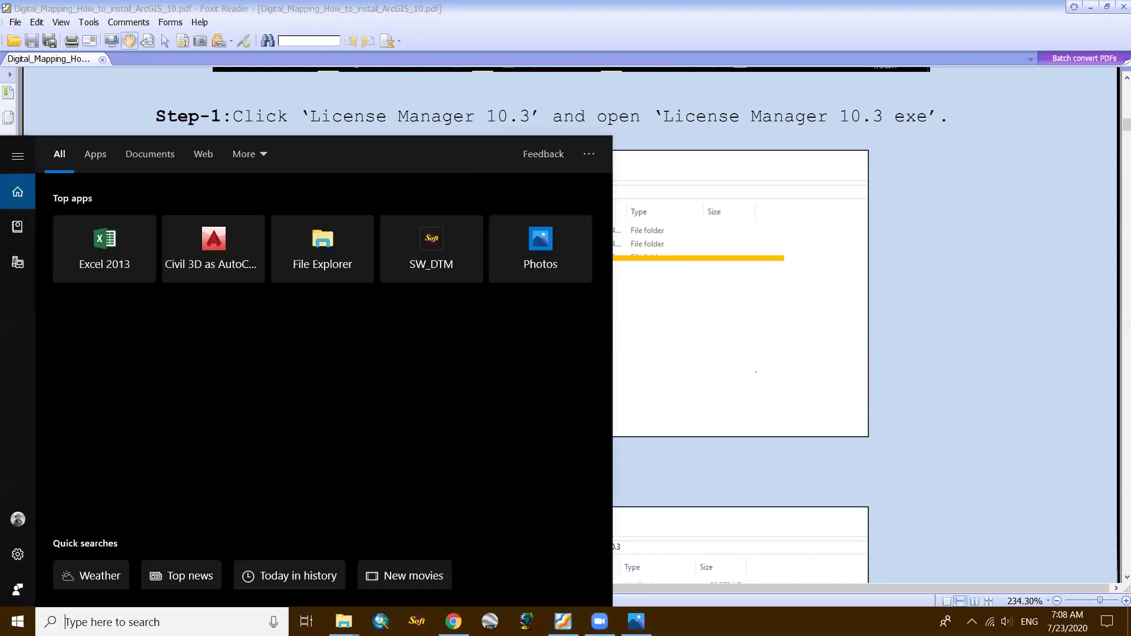
{"action": "type", "text": "cont"}
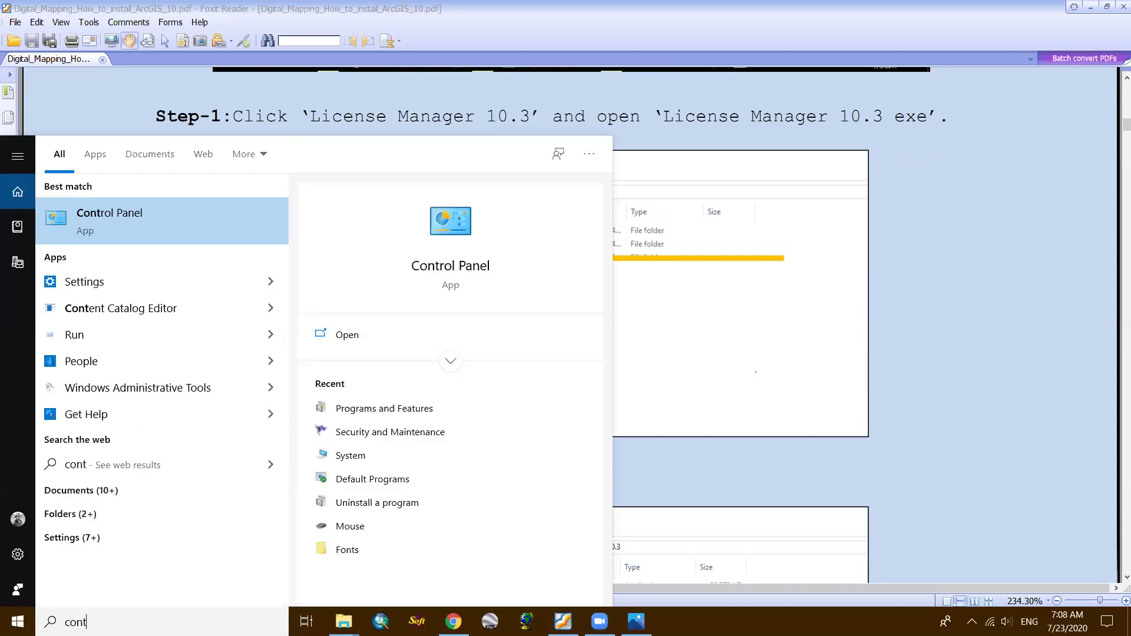
{"action": "type", "text": "rol"}
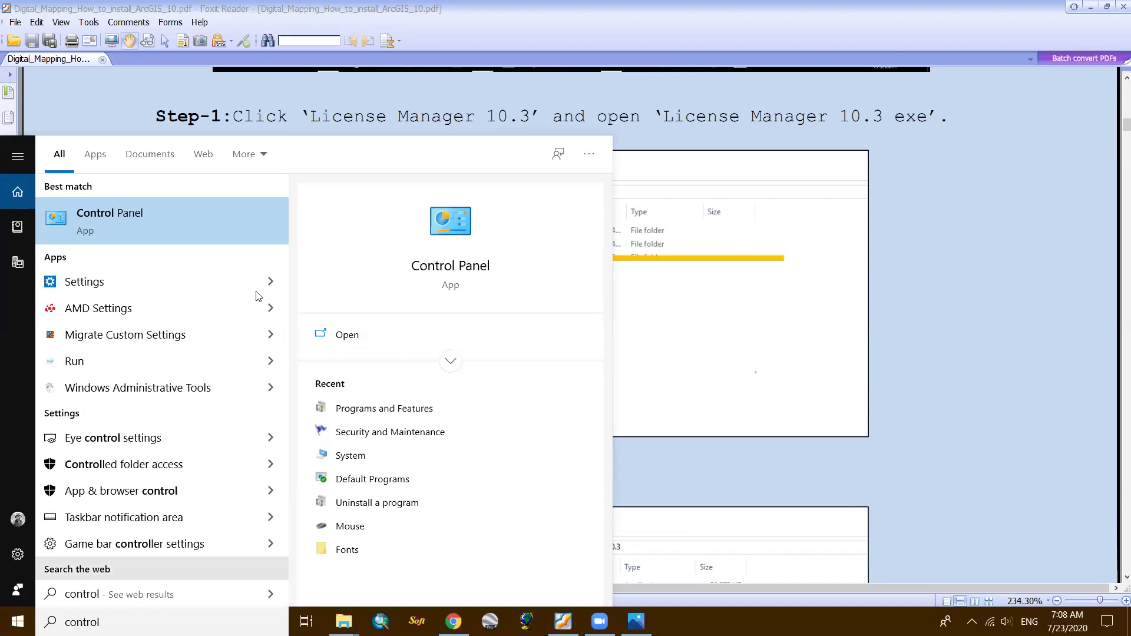
{"action": "left_click", "coordinate": [139, 219]}
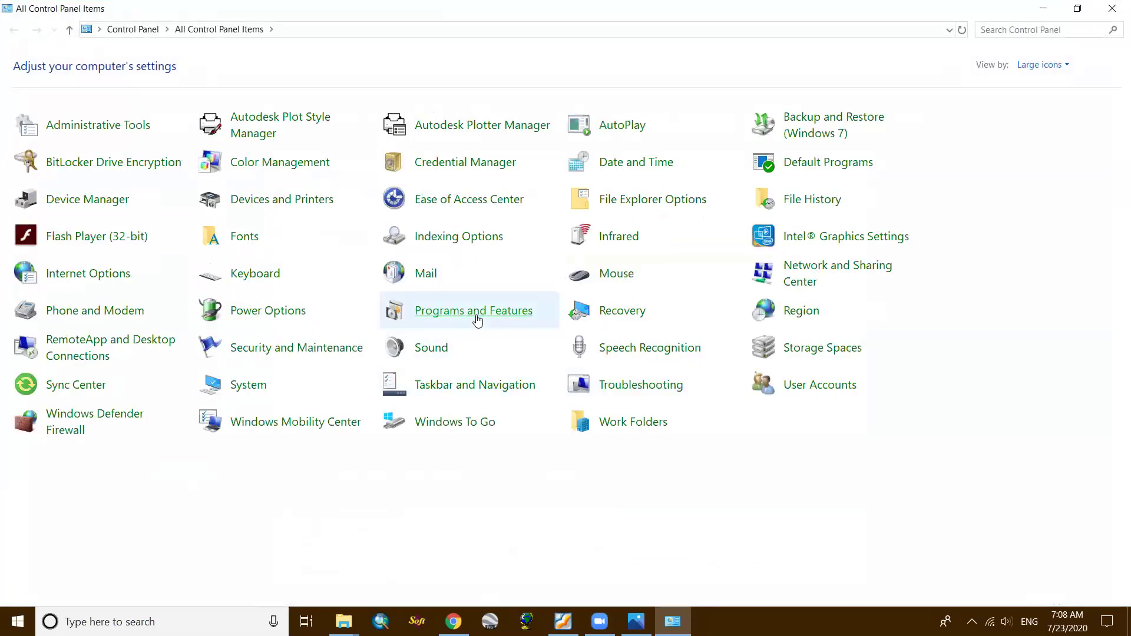
{"action": "left_click", "coordinate": [478, 321]}
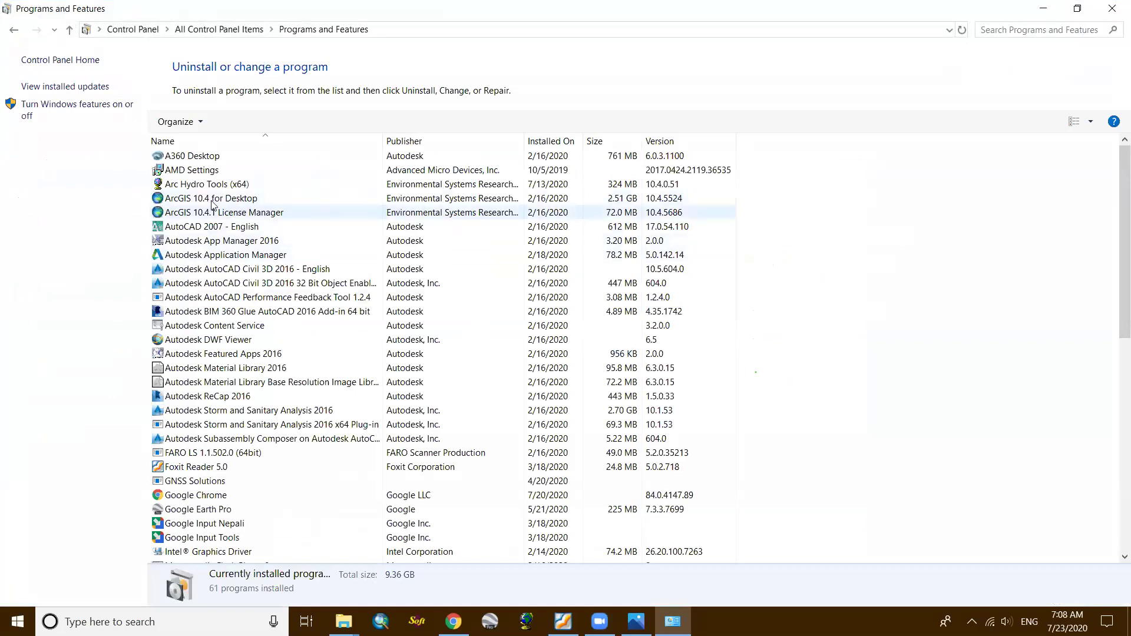
{"action": "left_click", "coordinate": [254, 201]}
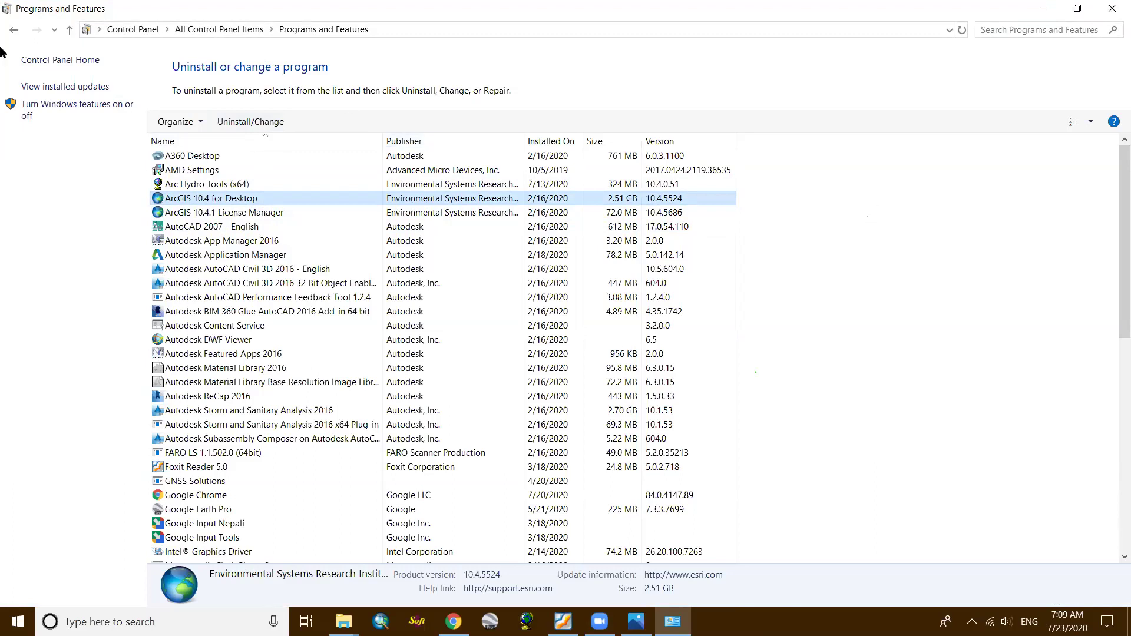
{"action": "left_click", "coordinate": [14, 31]}
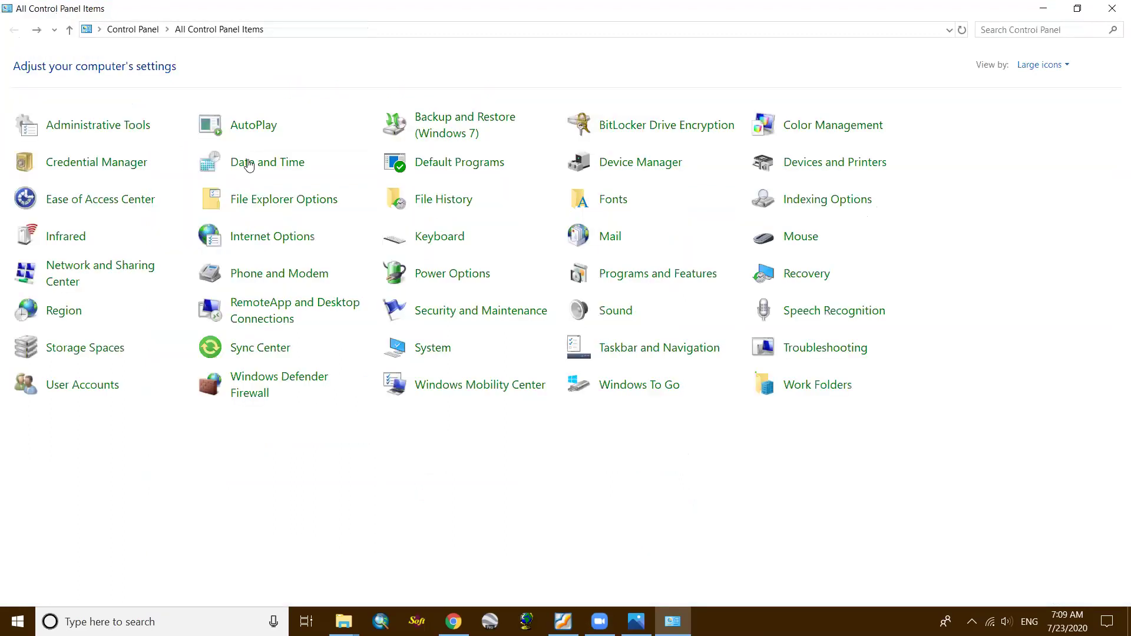
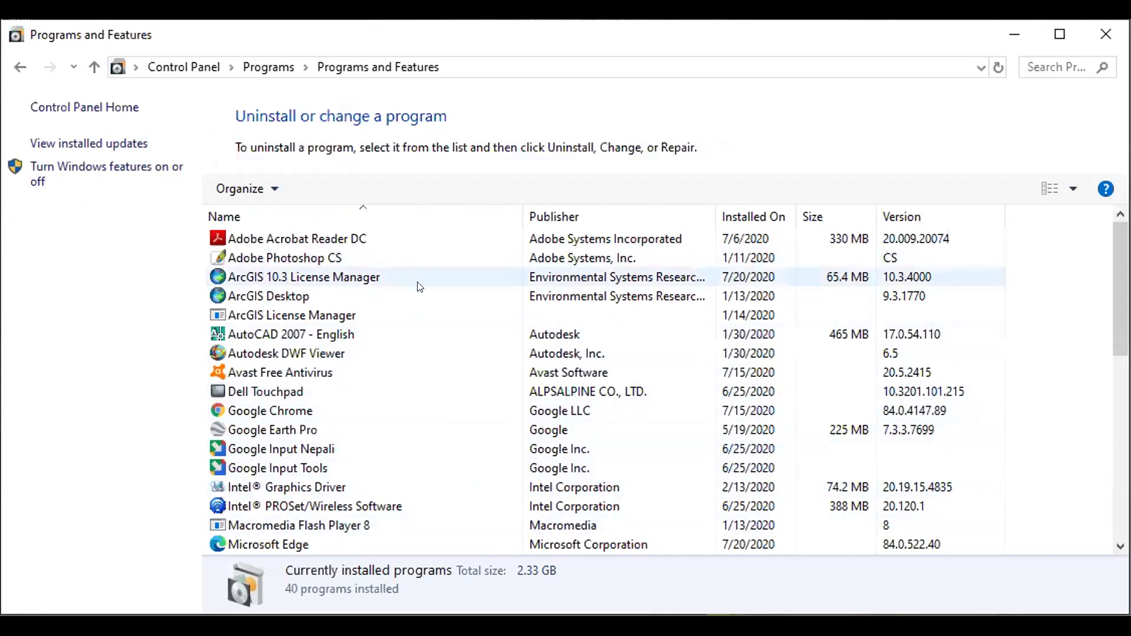
Uninstall ArcGIS License Manager from the installed programs and close the Programs and Features window.
{"action": "scroll", "coordinate": [417, 293], "scroll_direction": "down", "scroll_amount": 1}
{"action": "scroll", "coordinate": [420, 300], "scroll_direction": "up", "scroll_amount": 1}
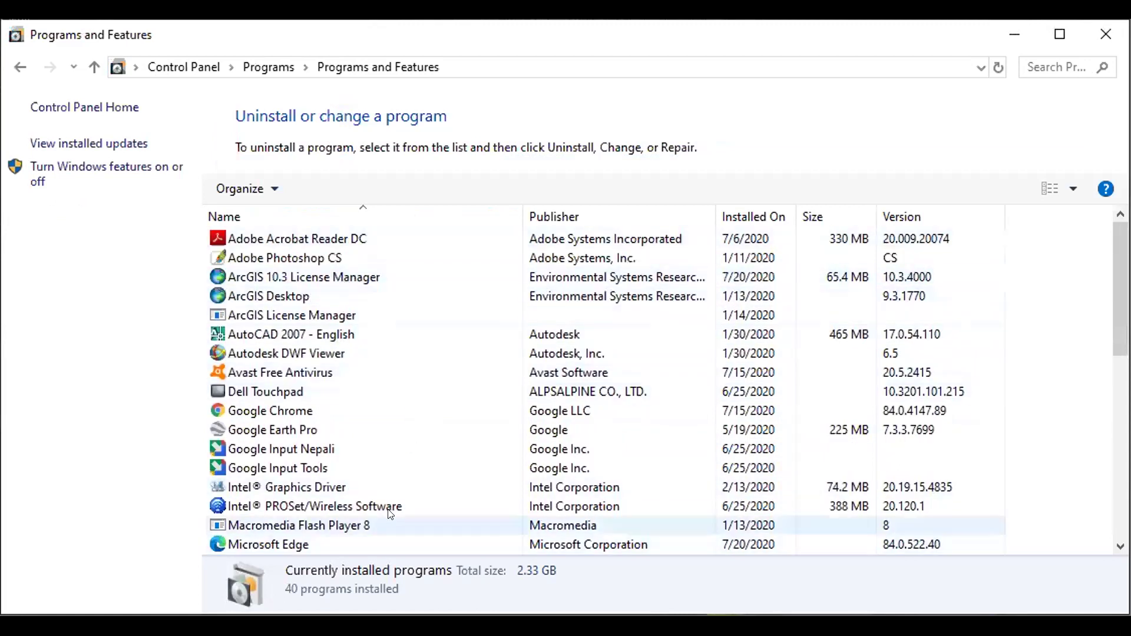
{"action": "scroll", "coordinate": [434, 454], "scroll_direction": "down", "scroll_amount": 2}
{"action": "scroll", "coordinate": [427, 464], "scroll_direction": "down", "scroll_amount": 2}
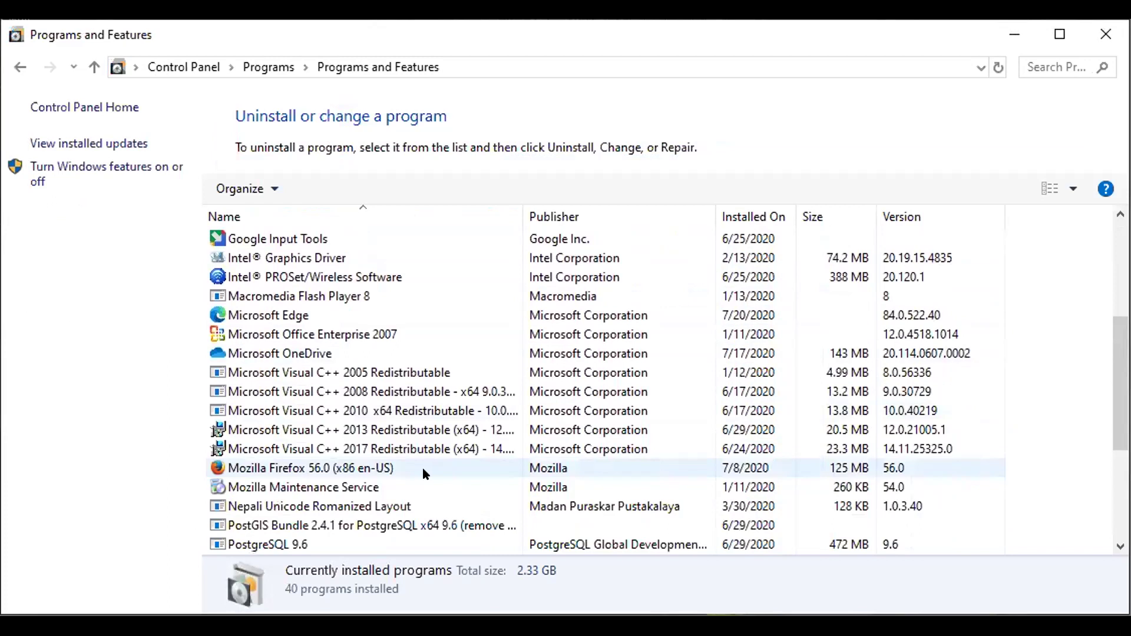
{"action": "scroll", "coordinate": [437, 409], "scroll_direction": "up", "scroll_amount": 4}
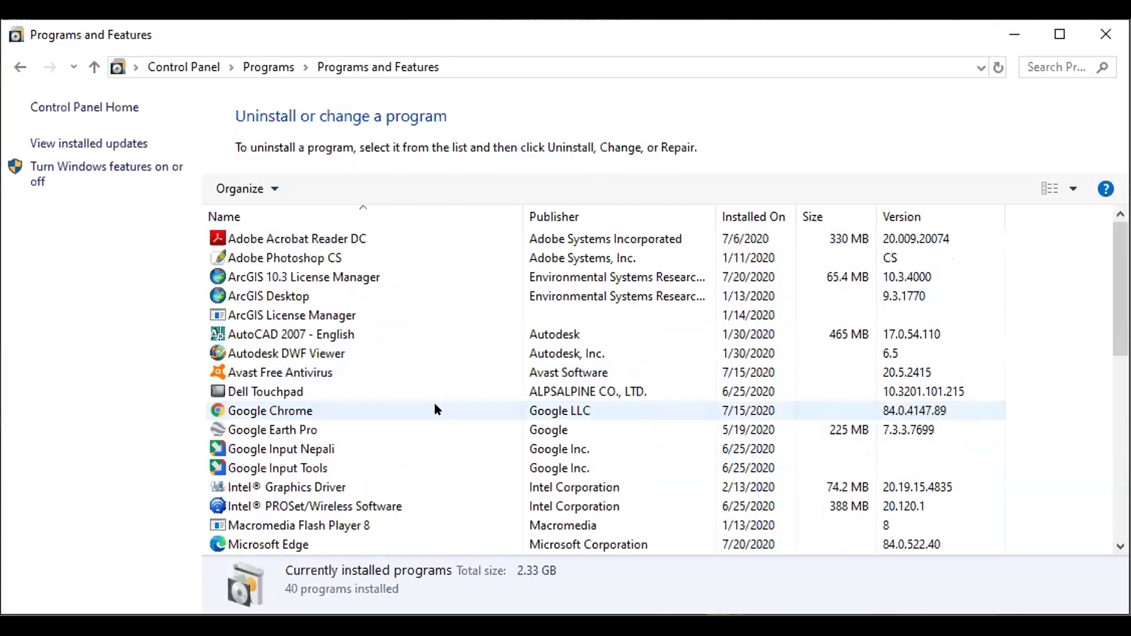
{"action": "left_click", "coordinate": [374, 313]}
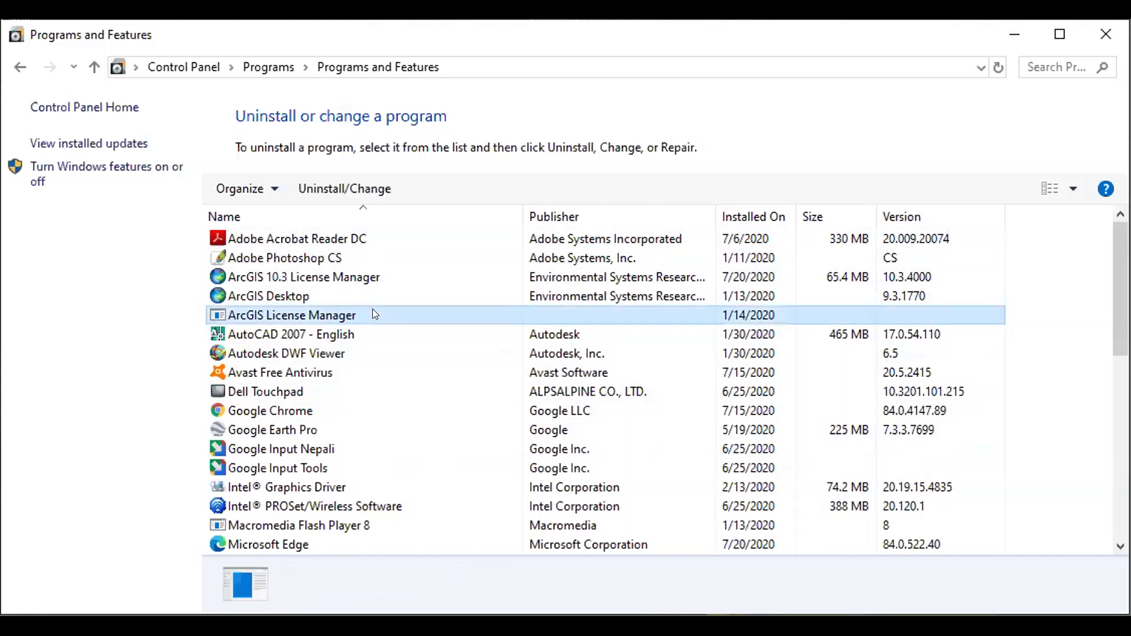
{"action": "right_click", "coordinate": [373, 307]}
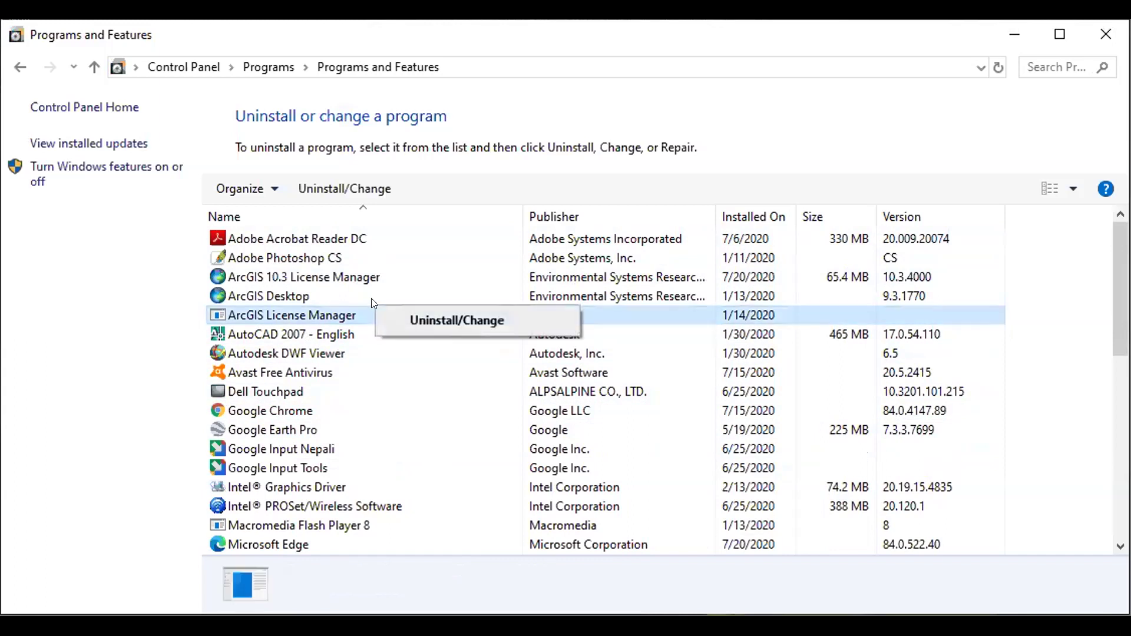
{"action": "left_click", "coordinate": [411, 318]}
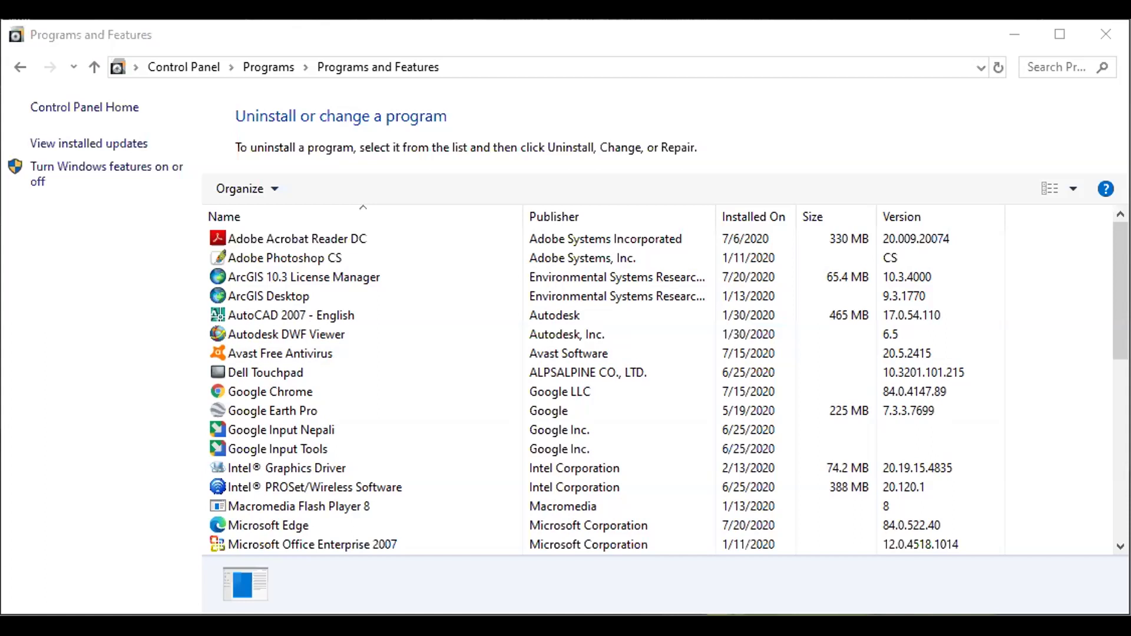
{"action": "left_click", "coordinate": [1061, 24]}
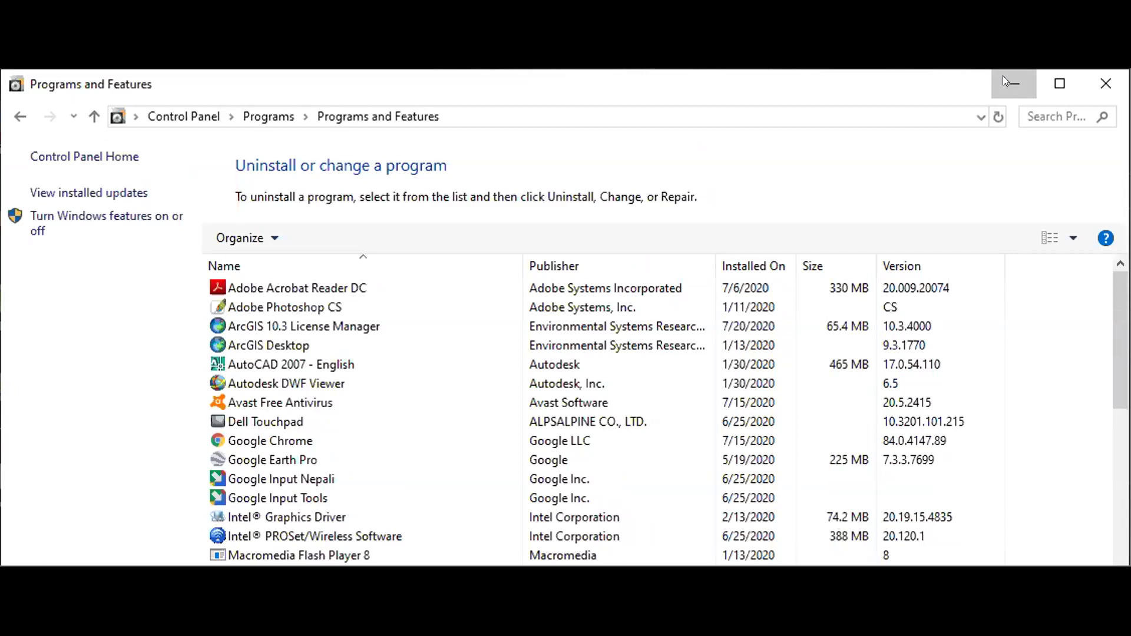
{"action": "left_click", "coordinate": [1101, 85]}
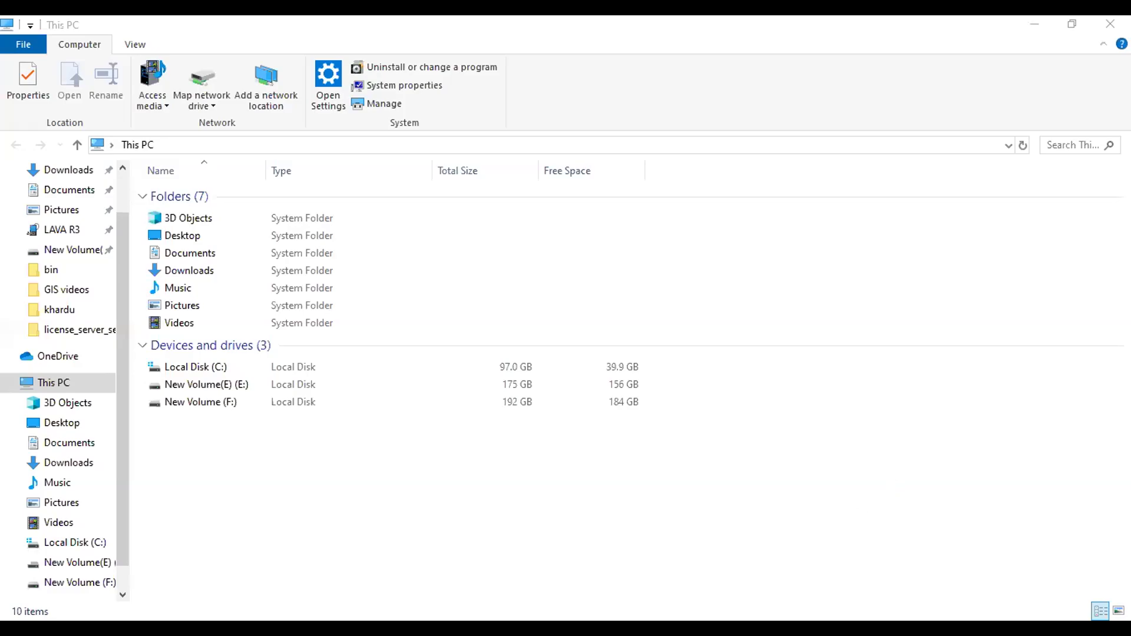
{"action": "left_click", "coordinate": [411, 288]}
{"action": "left_click", "coordinate": [560, 547]}
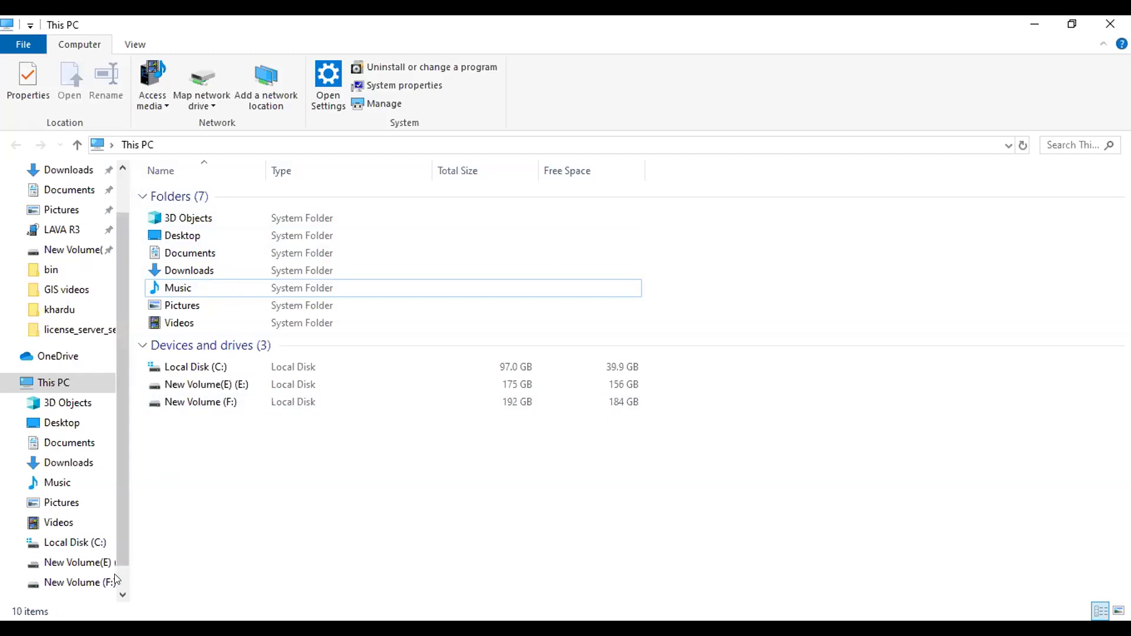
{"action": "scroll", "coordinate": [118, 551], "scroll_direction": "down", "scroll_amount": 1}
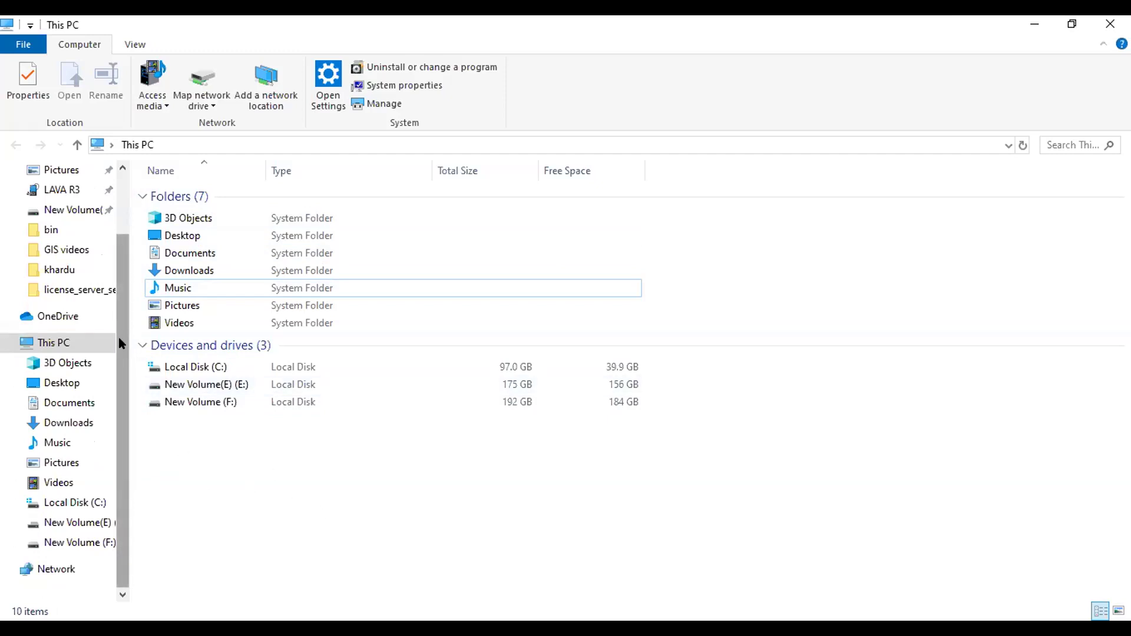
{"action": "scroll", "coordinate": [114, 339], "scroll_direction": "up", "scroll_amount": 2}
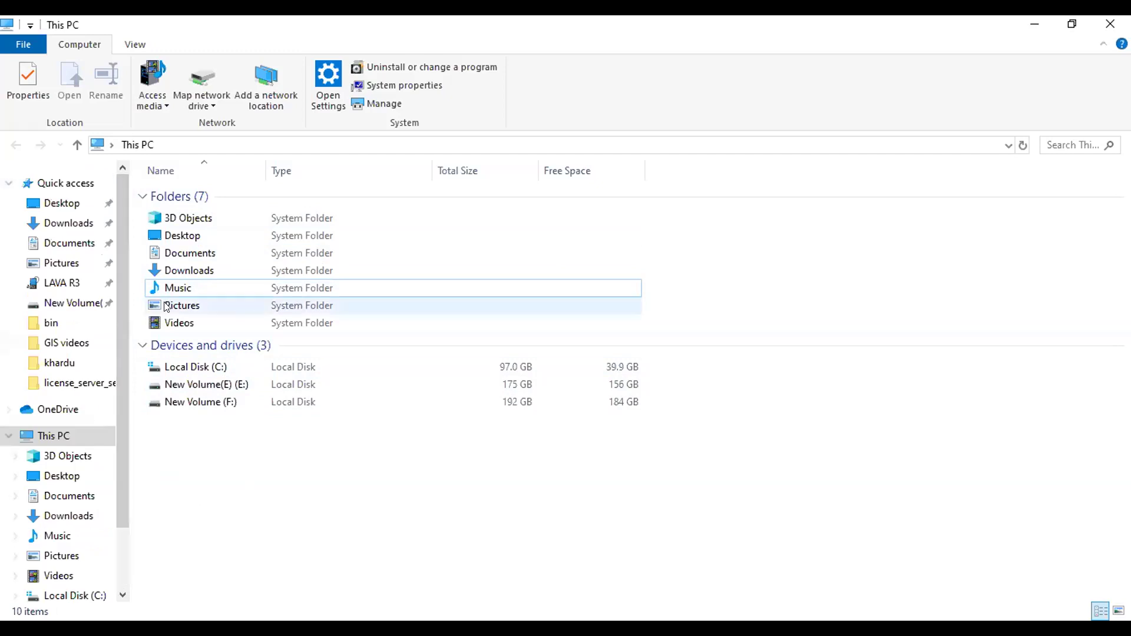
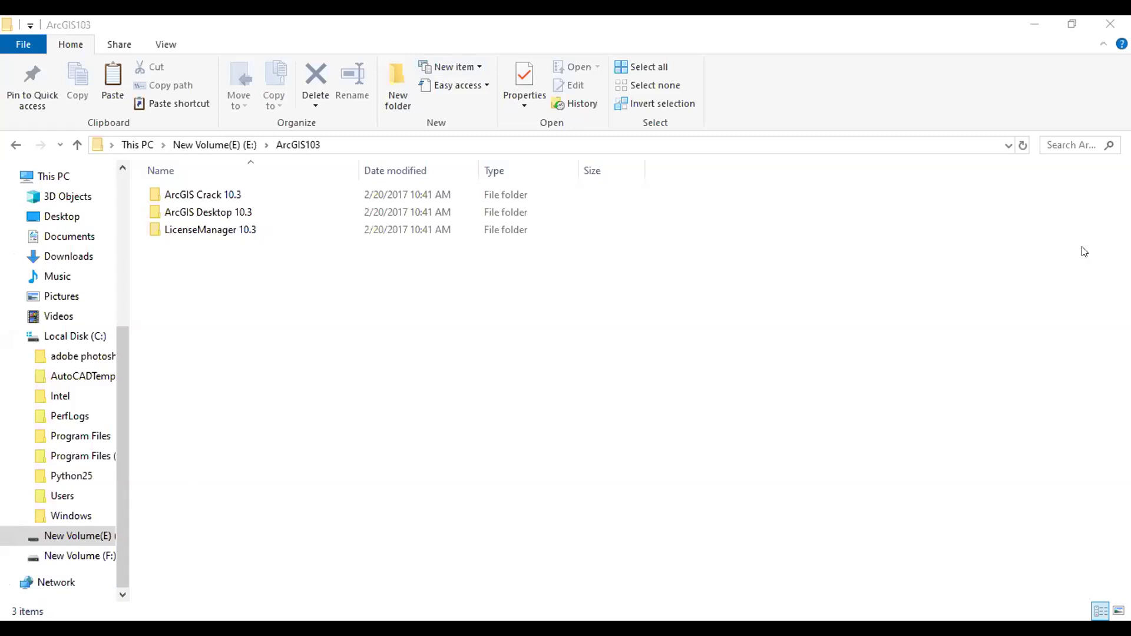
{"action": "left_click", "coordinate": [1074, 26]}
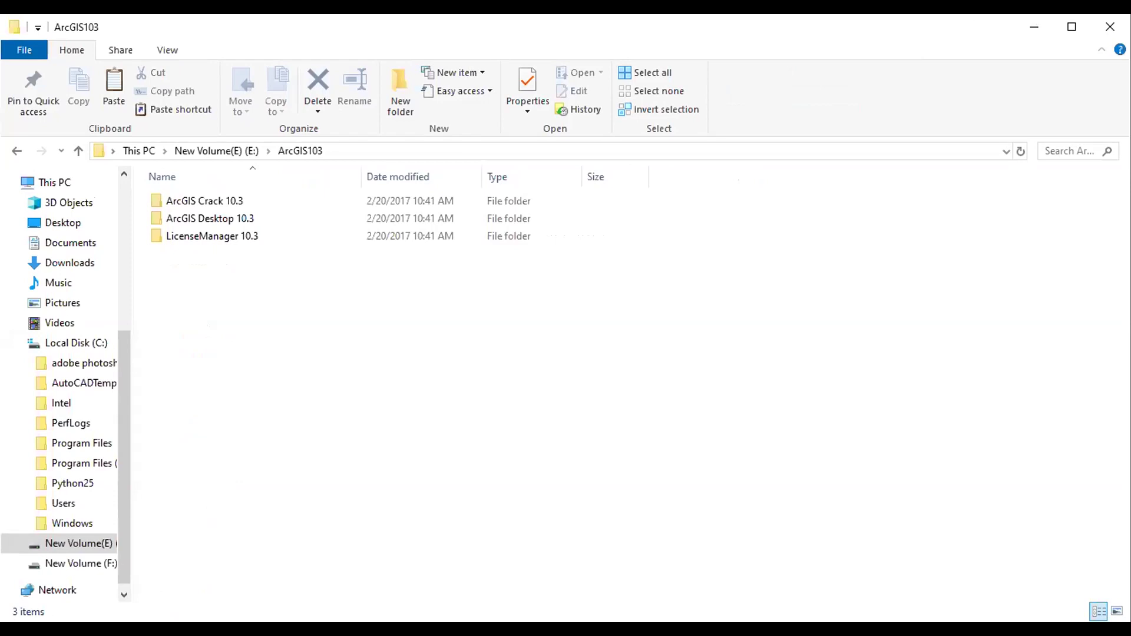
{"action": "left_click", "coordinate": [1117, 611]}
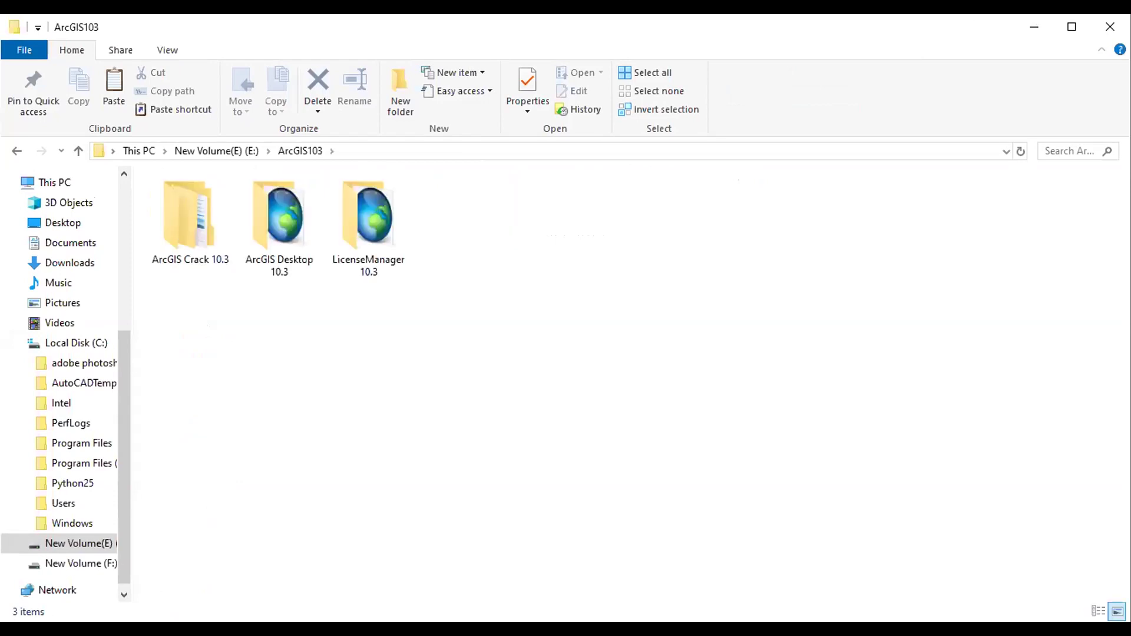
{"action": "left_click", "coordinate": [1100, 612]}
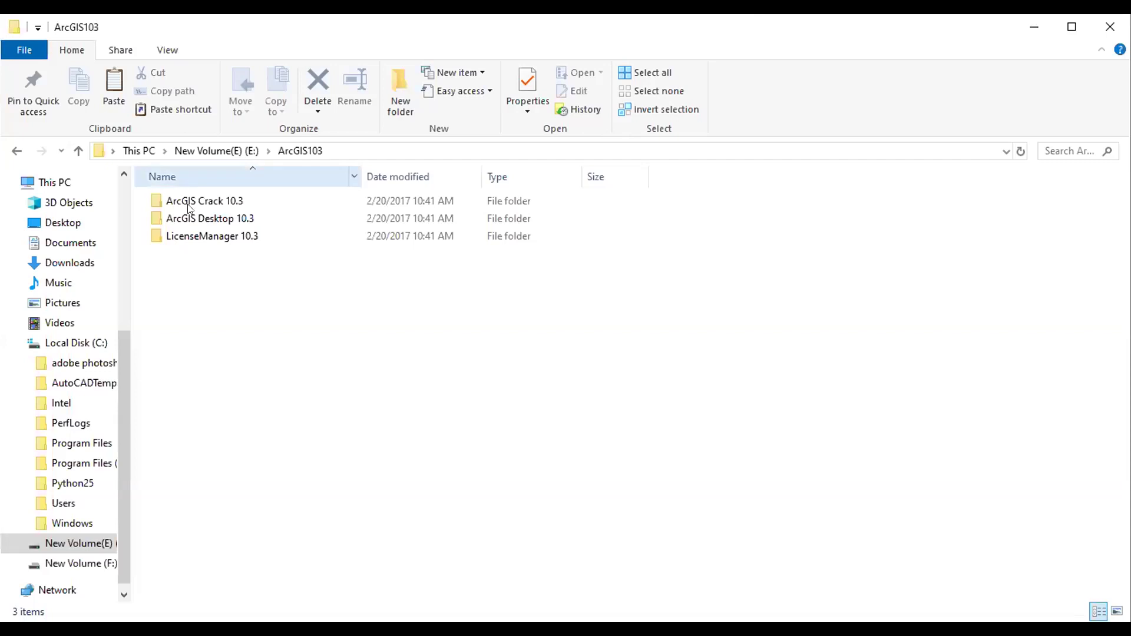
Copy AfCore.dll from Program Files (x86)\ArcGIS\Desktop10.3\bin inside the ArcGIS Crack 10.3 folder.
{"action": "double_click", "coordinate": [217, 201]}
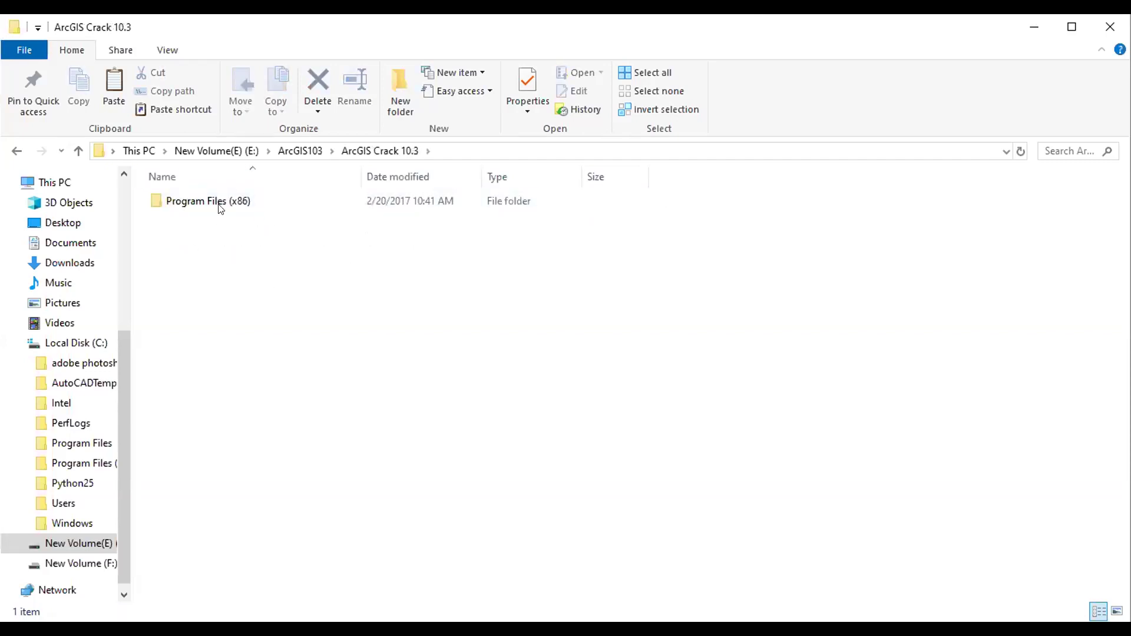
{"action": "double_click", "coordinate": [214, 201]}
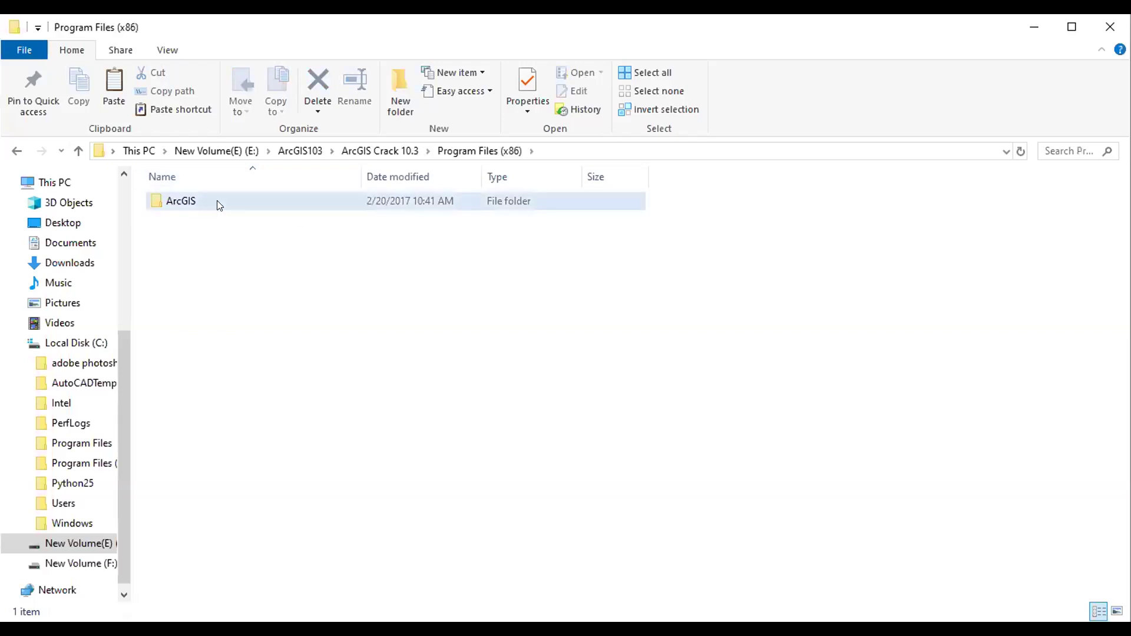
{"action": "double_click", "coordinate": [216, 200]}
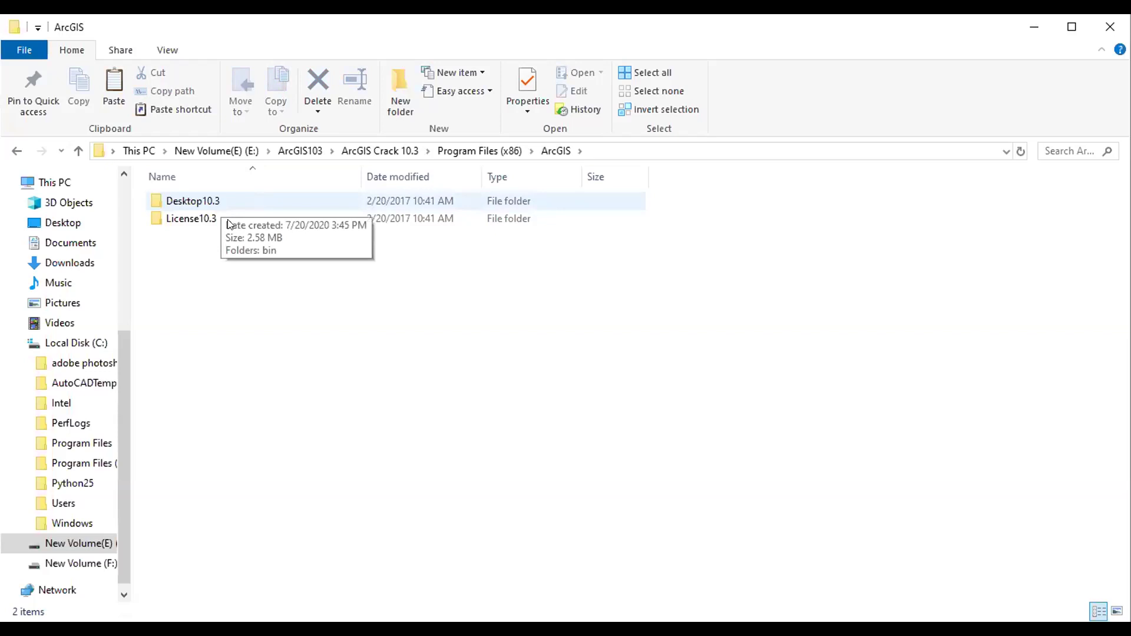
{"action": "double_click", "coordinate": [203, 202]}
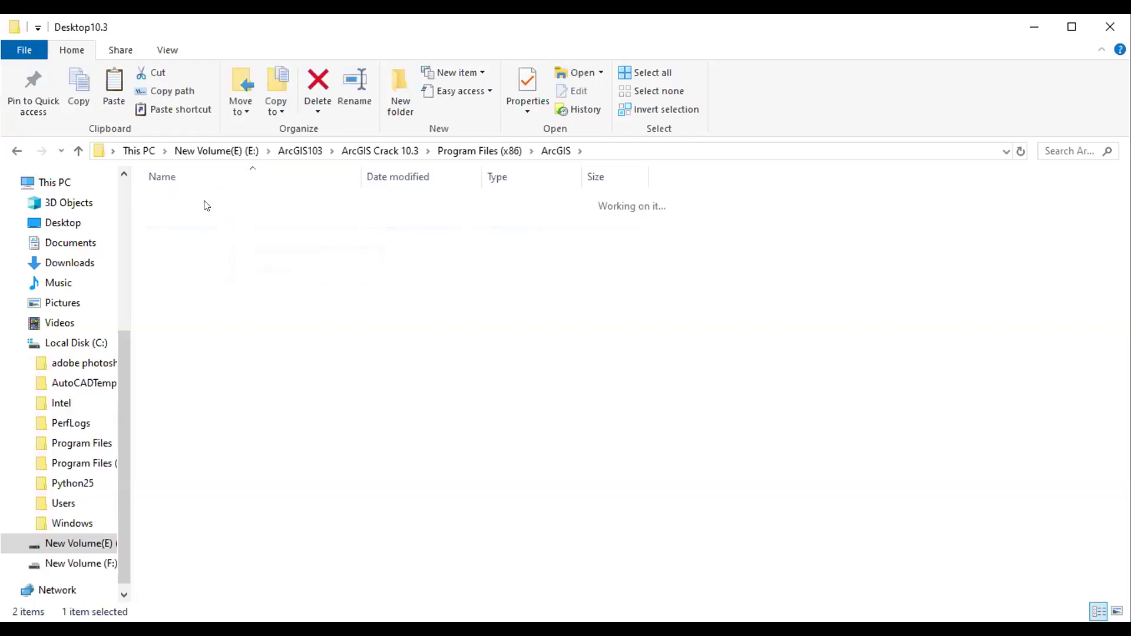
{"action": "double_click", "coordinate": [207, 201]}
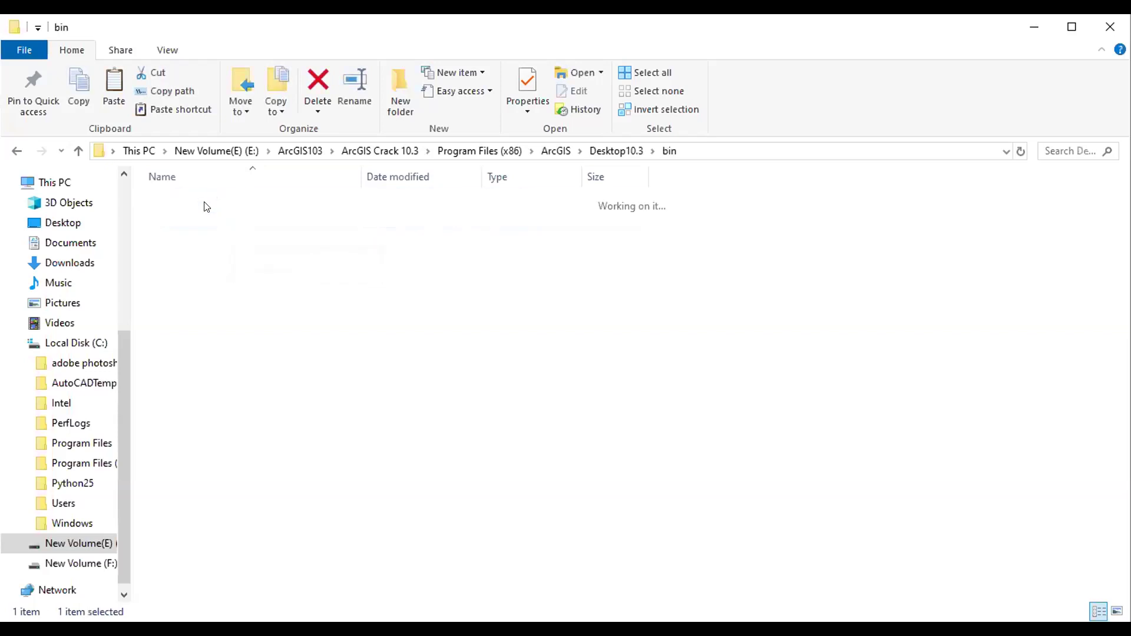
{"action": "left_click", "coordinate": [206, 201]}
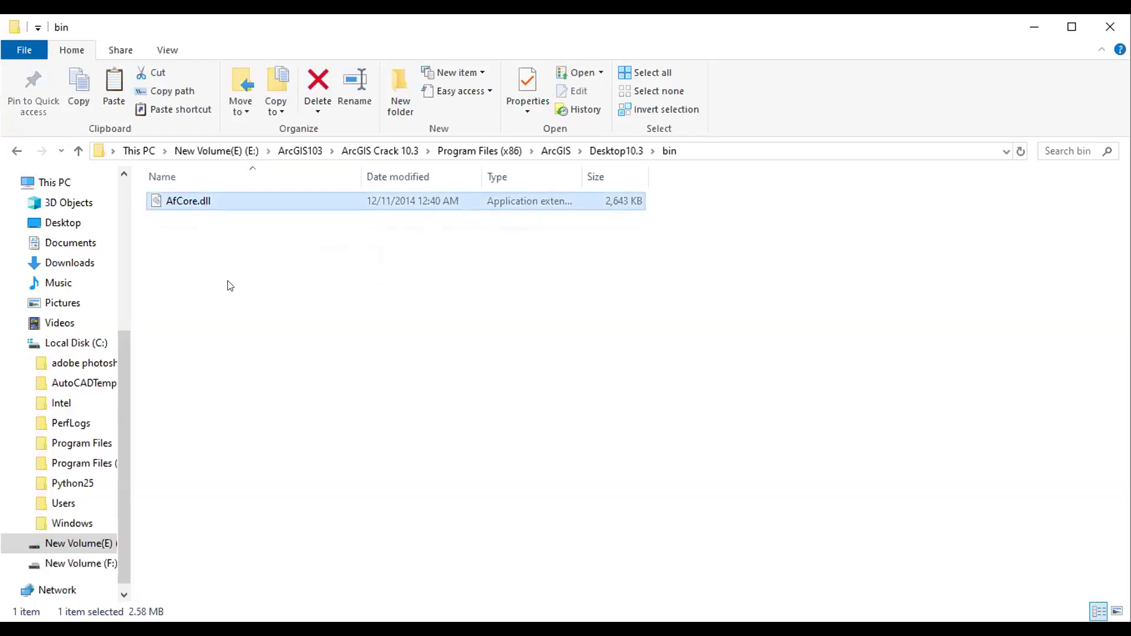
{"action": "right_click", "coordinate": [240, 201]}
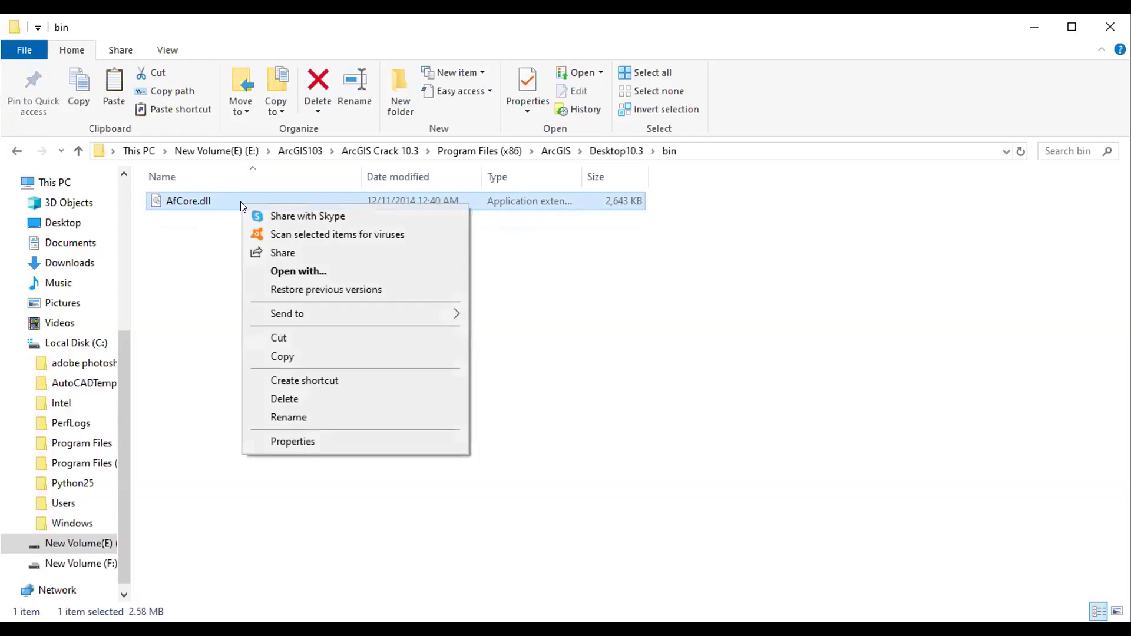
{"action": "left_click", "coordinate": [282, 356]}
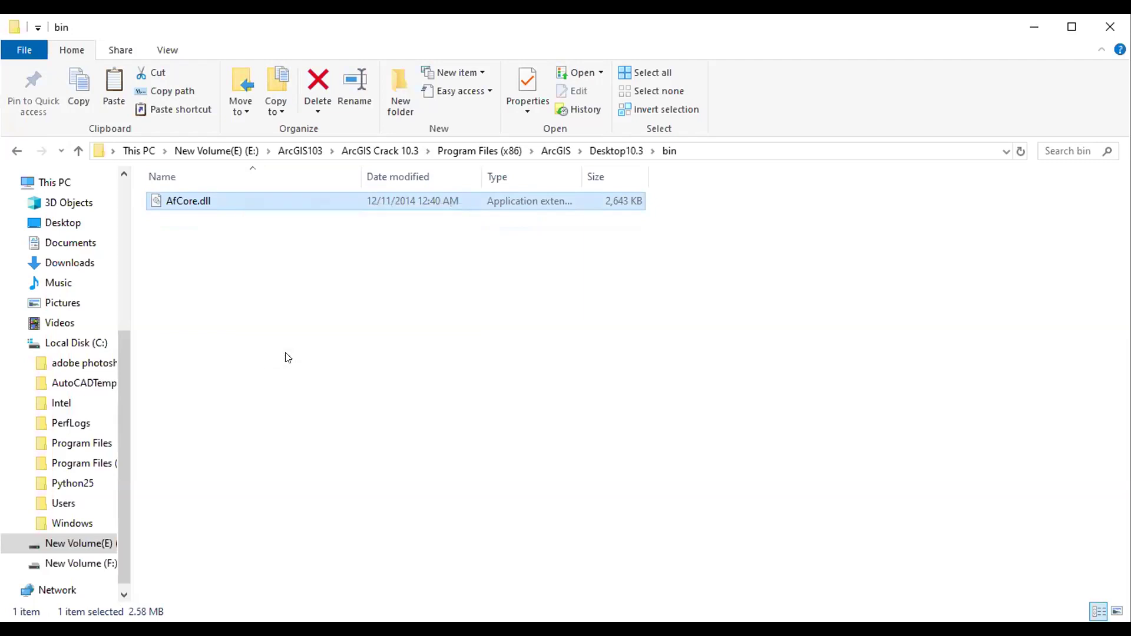
Open the installed program's Bin folder at Program Files (x86)\ArcGIS on Local Disk (C:).
{"action": "left_click", "coordinate": [76, 345]}
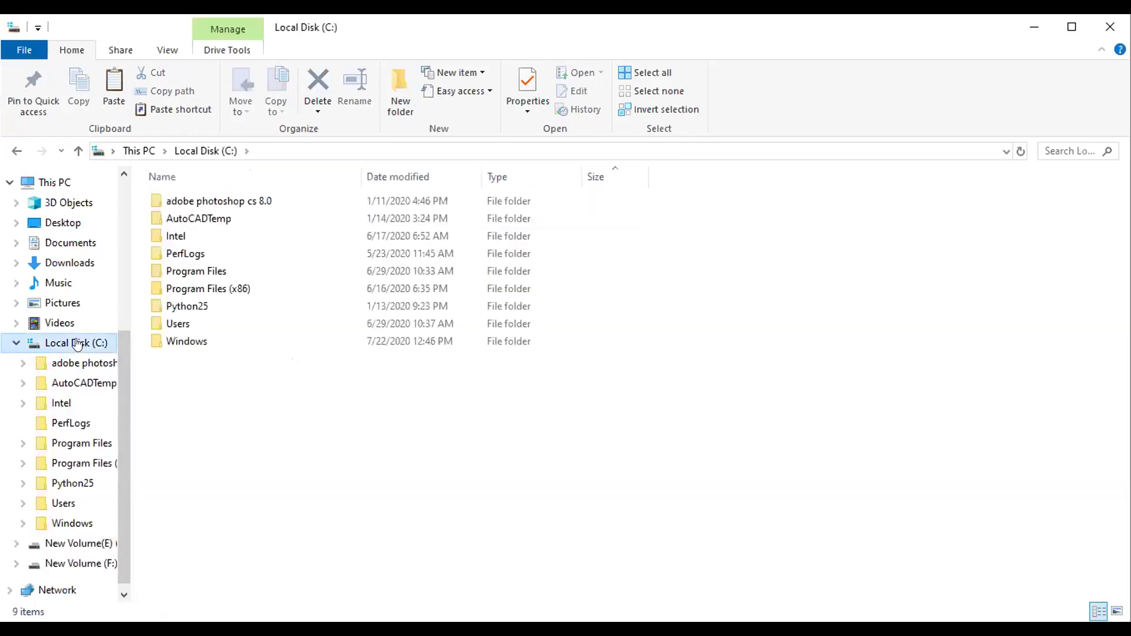
{"action": "double_click", "coordinate": [203, 289]}
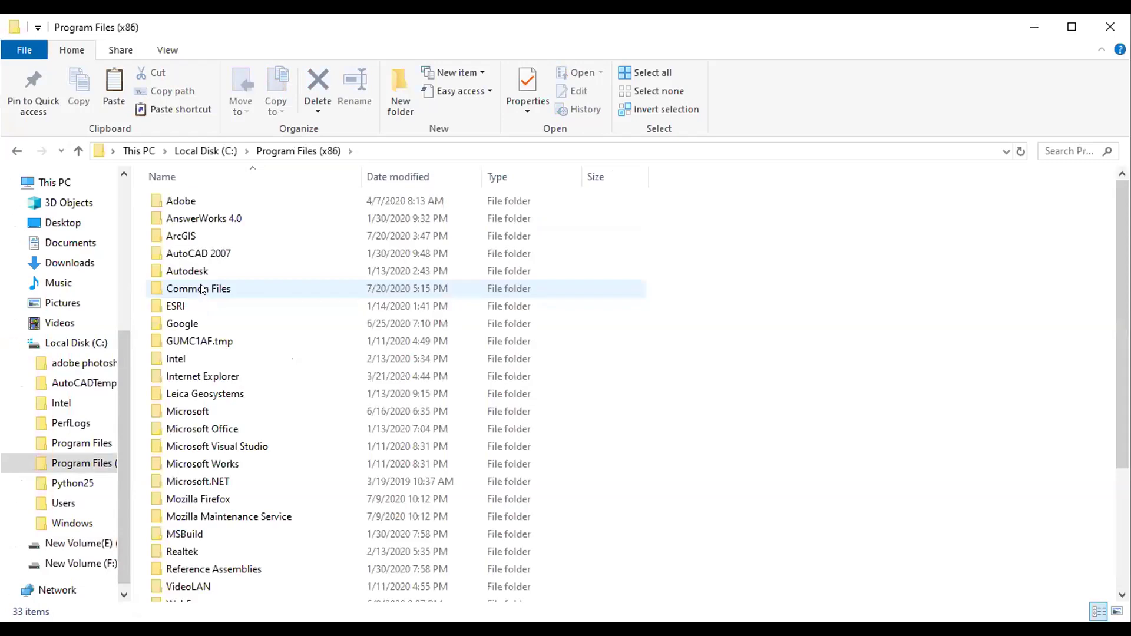
{"action": "double_click", "coordinate": [188, 236]}
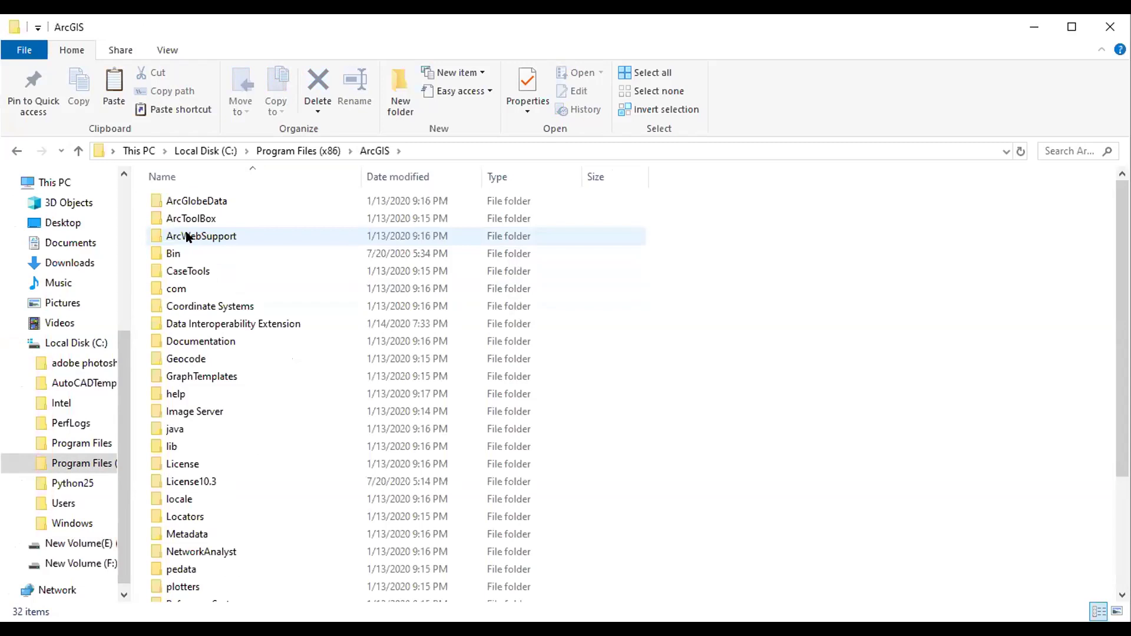
{"action": "double_click", "coordinate": [180, 252]}
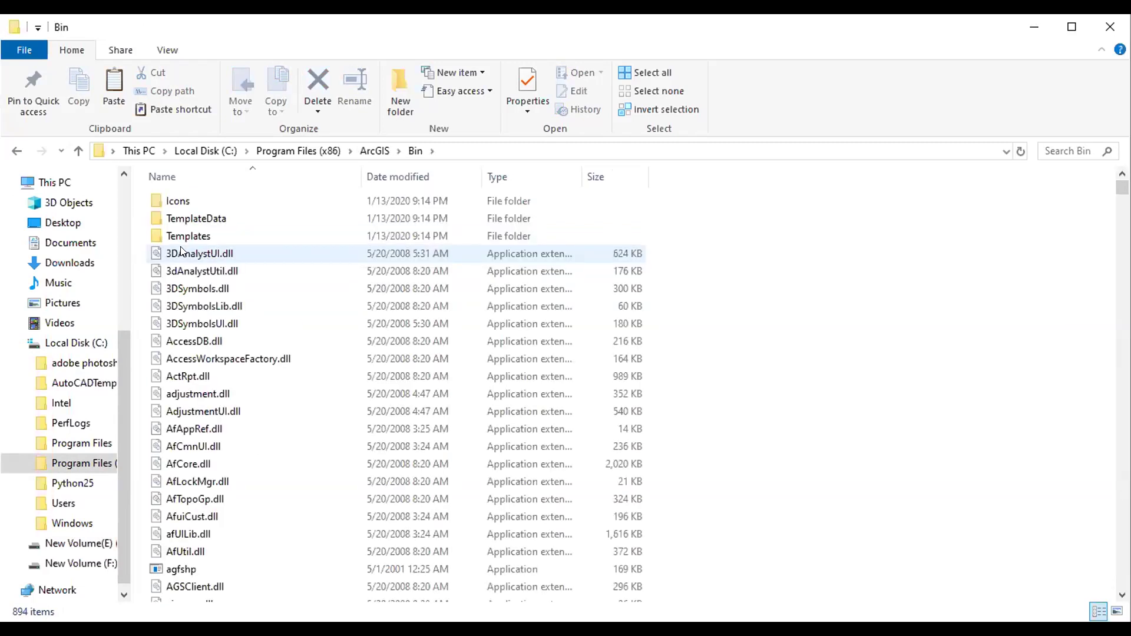
Go back out of the Bin folder and examine the subfolders of the installed ArcGIS folder.
{"action": "left_click", "coordinate": [18, 149]}
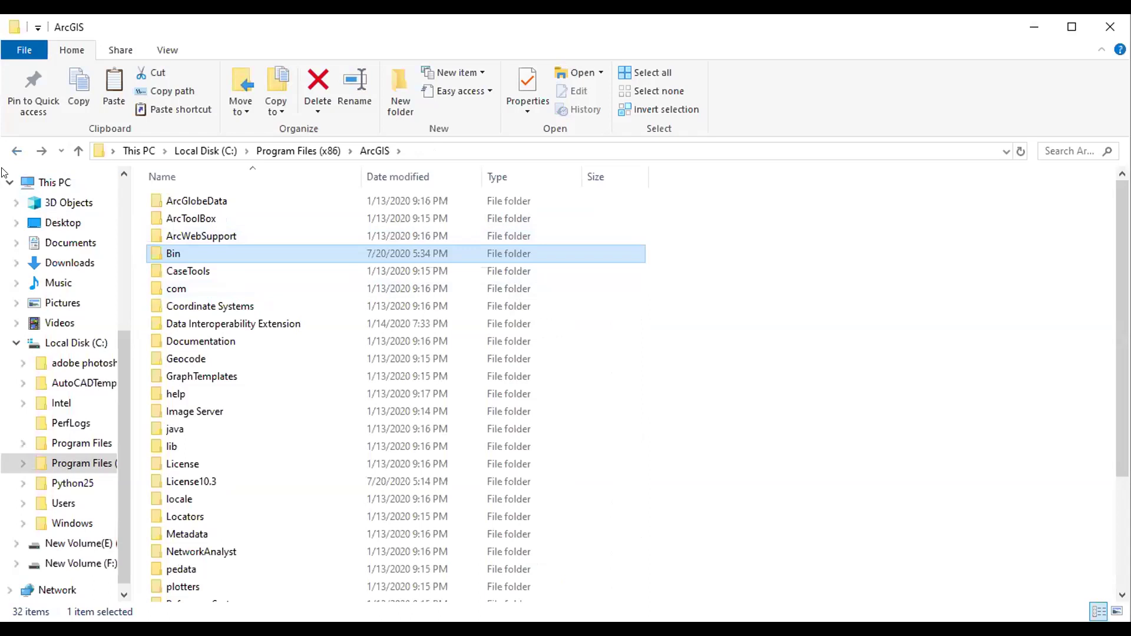
{"action": "left_click", "coordinate": [14, 149]}
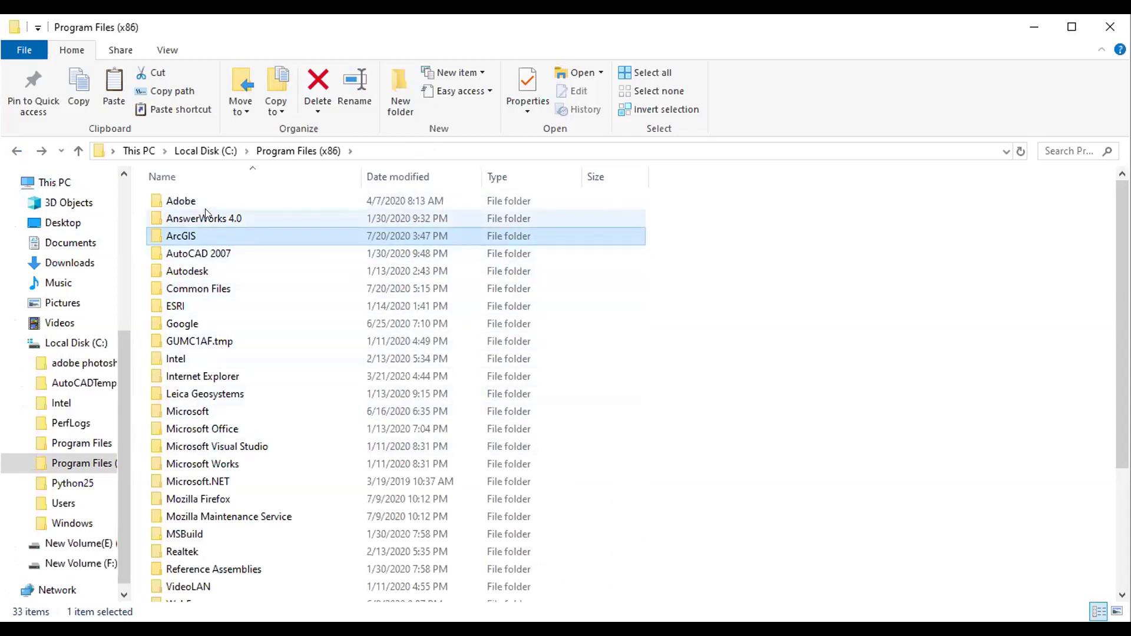
{"action": "double_click", "coordinate": [177, 238]}
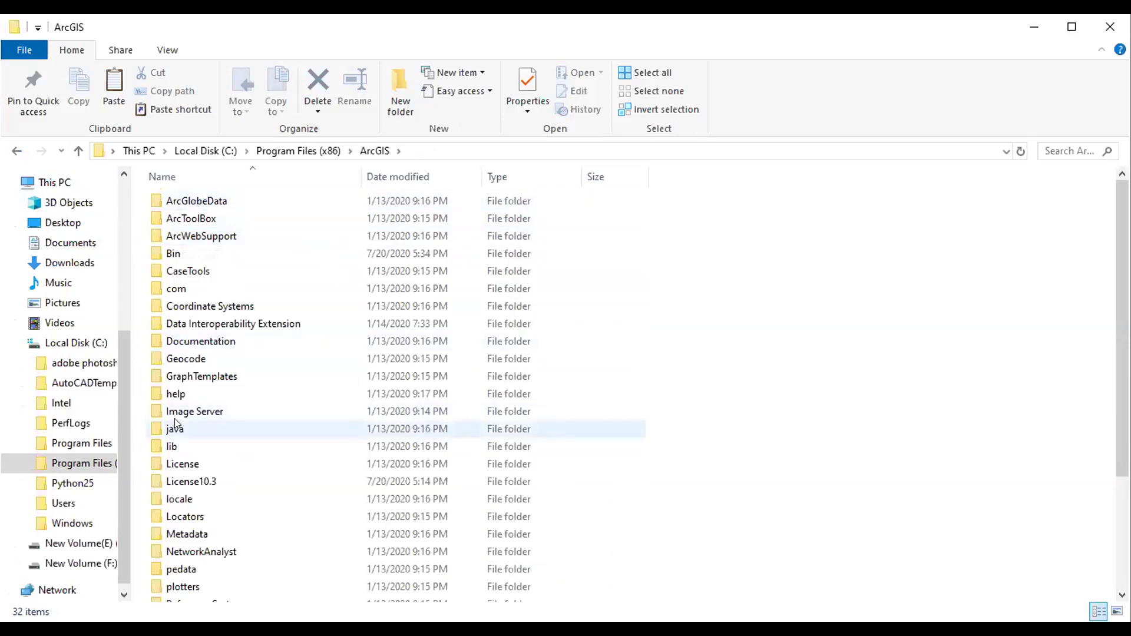
{"action": "scroll", "coordinate": [175, 423], "scroll_direction": "down", "scroll_amount": 3}
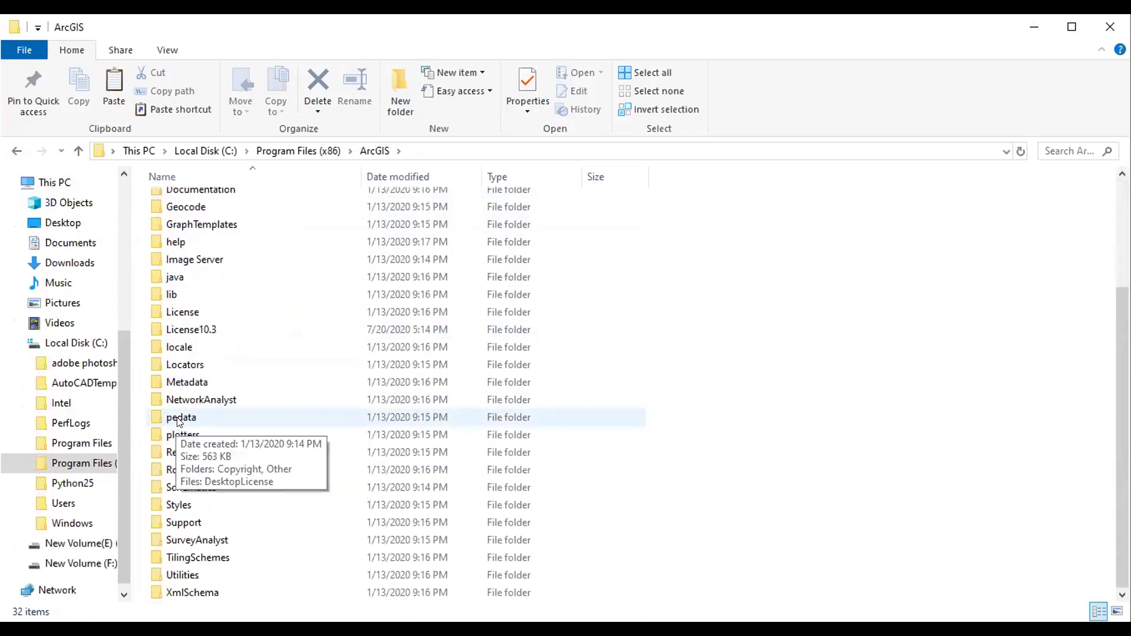
{"action": "scroll", "coordinate": [177, 423], "scroll_direction": "up", "scroll_amount": 2}
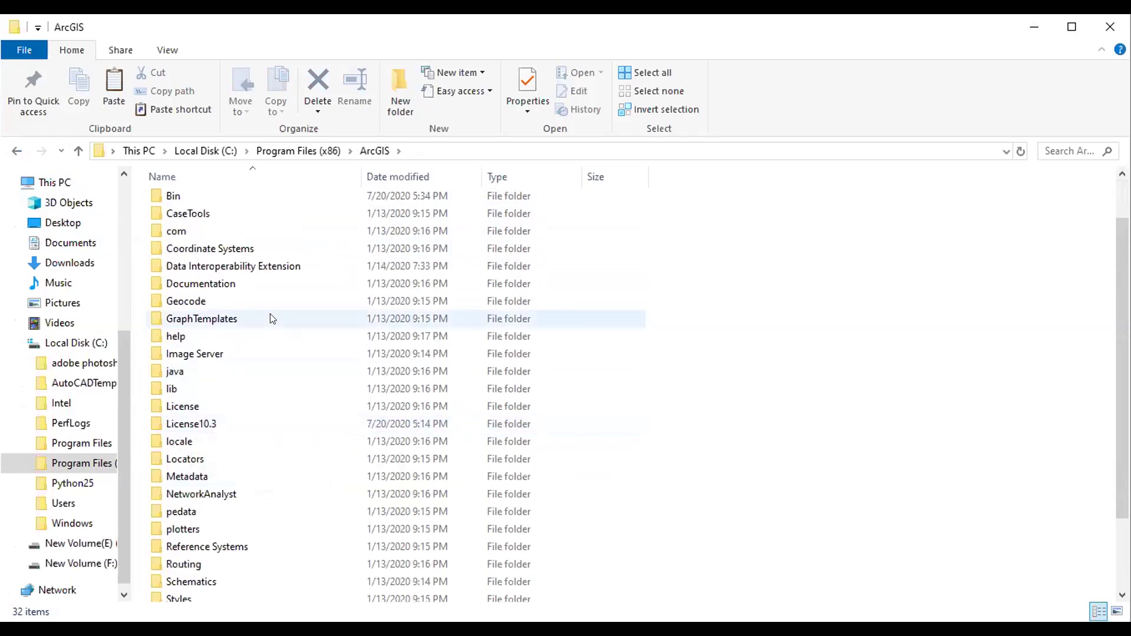
{"action": "scroll", "coordinate": [180, 318], "scroll_direction": "up", "scroll_amount": 1}
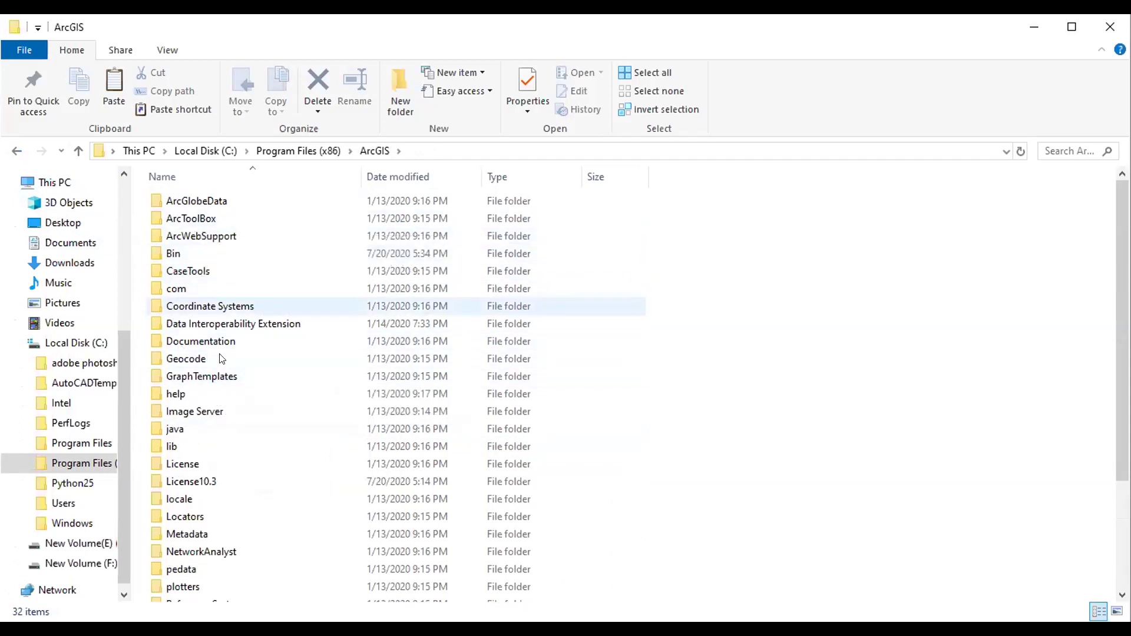
{"action": "scroll", "coordinate": [216, 383], "scroll_direction": "down", "scroll_amount": 3}
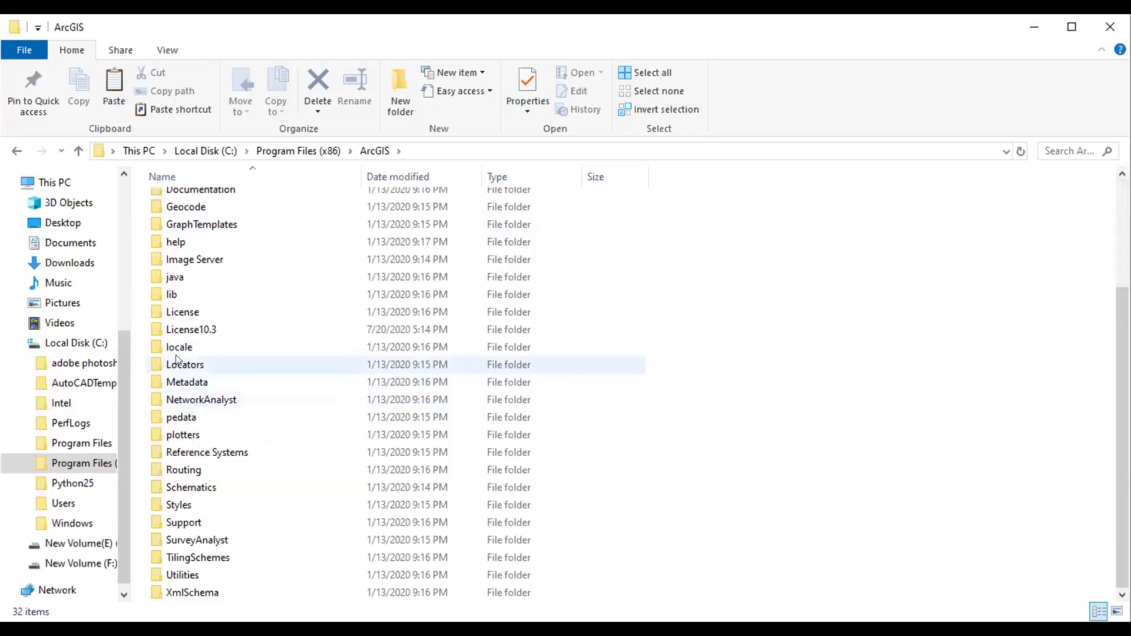
{"action": "scroll", "coordinate": [177, 360], "scroll_direction": "up", "scroll_amount": 3}
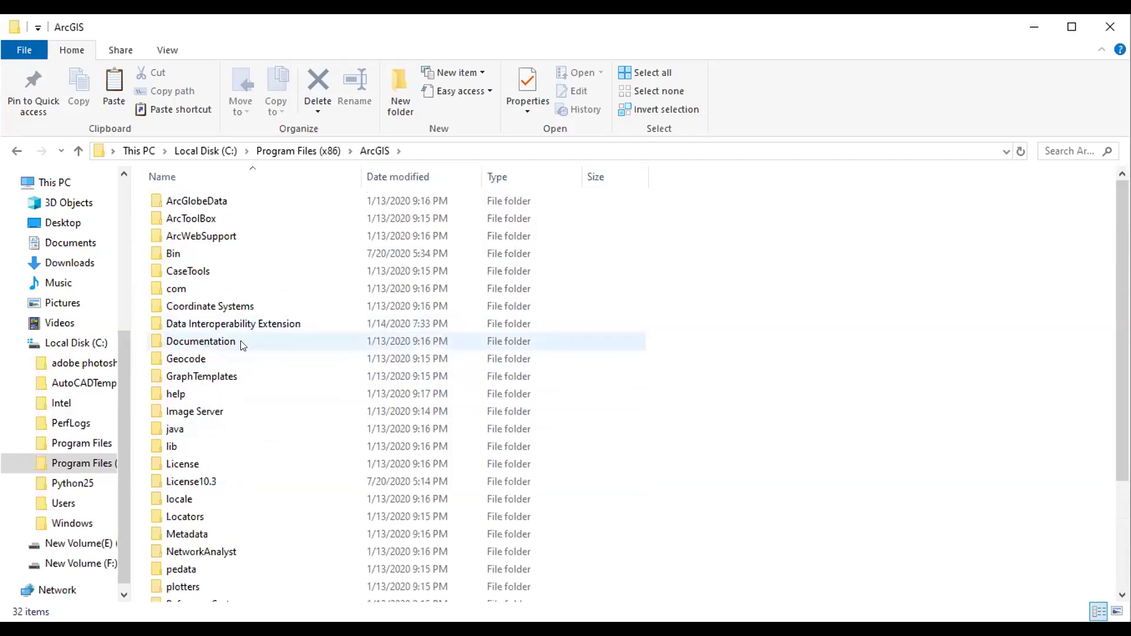
Try to paste the copied AfCore.dll into the Bin folder of the installed ArcGIS folder.
{"action": "double_click", "coordinate": [167, 253]}
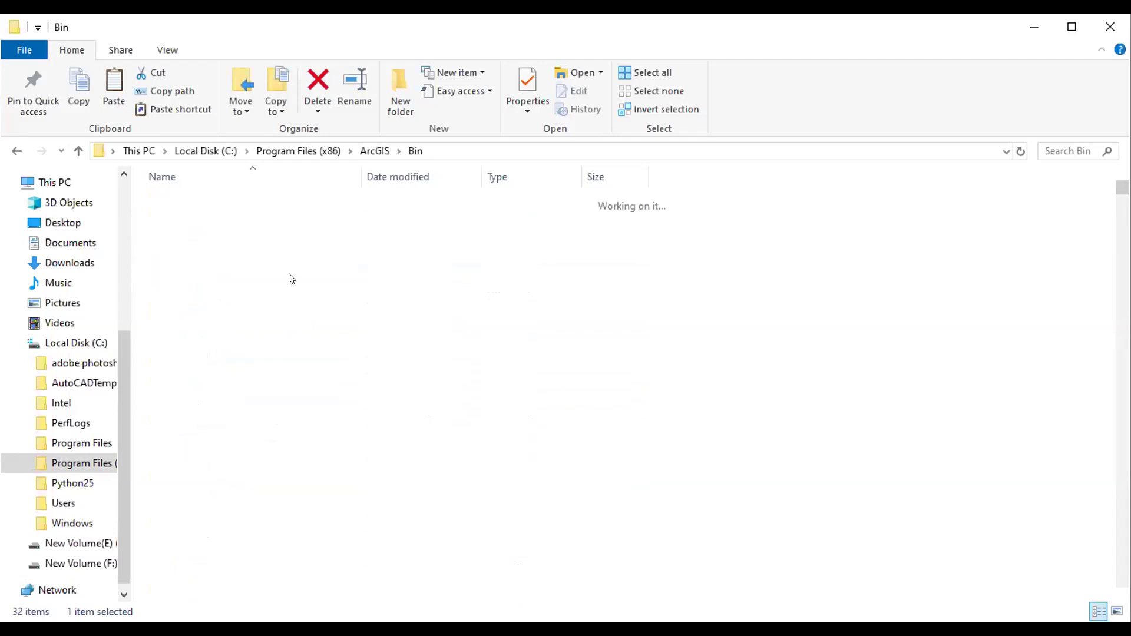
{"action": "right_click", "coordinate": [864, 231]}
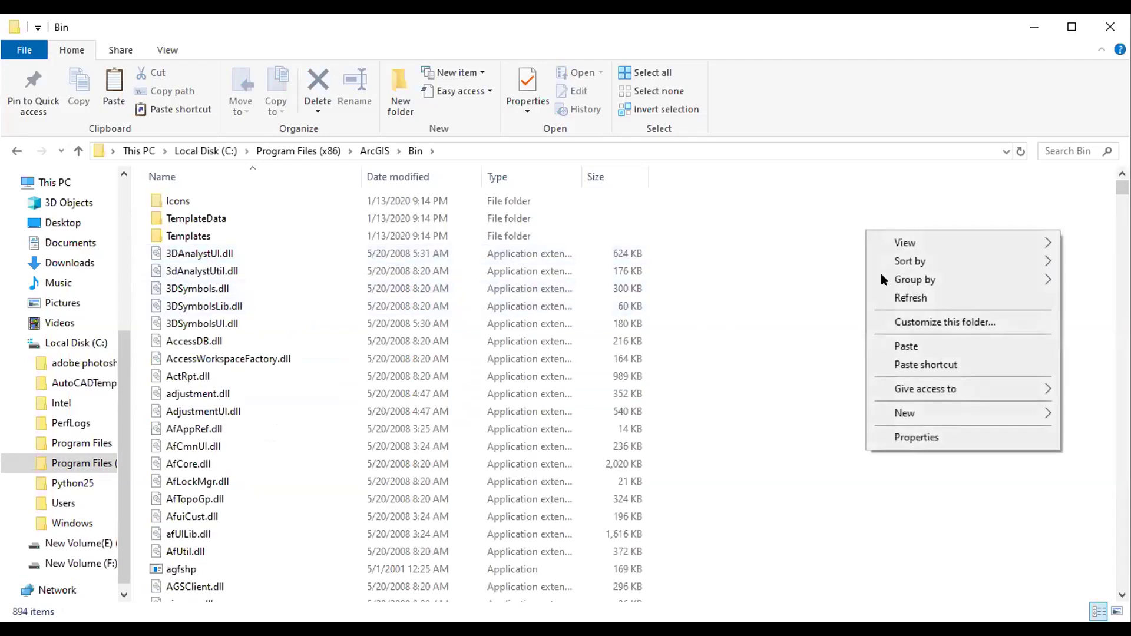
{"action": "left_click", "coordinate": [901, 348]}
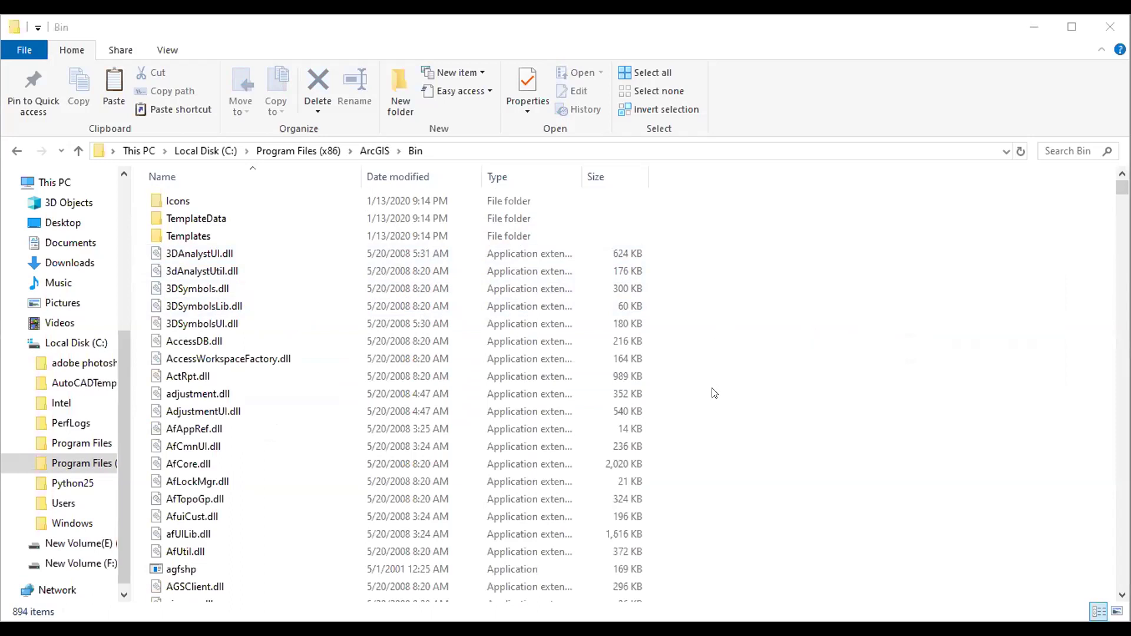
Examine the Bin folder's file list, checking the AfCore.dll entry and the ArcGIS application files.
{"action": "scroll", "coordinate": [713, 393], "scroll_direction": "down", "scroll_amount": 3}
{"action": "scroll", "coordinate": [713, 389], "scroll_direction": "down", "scroll_amount": 15}
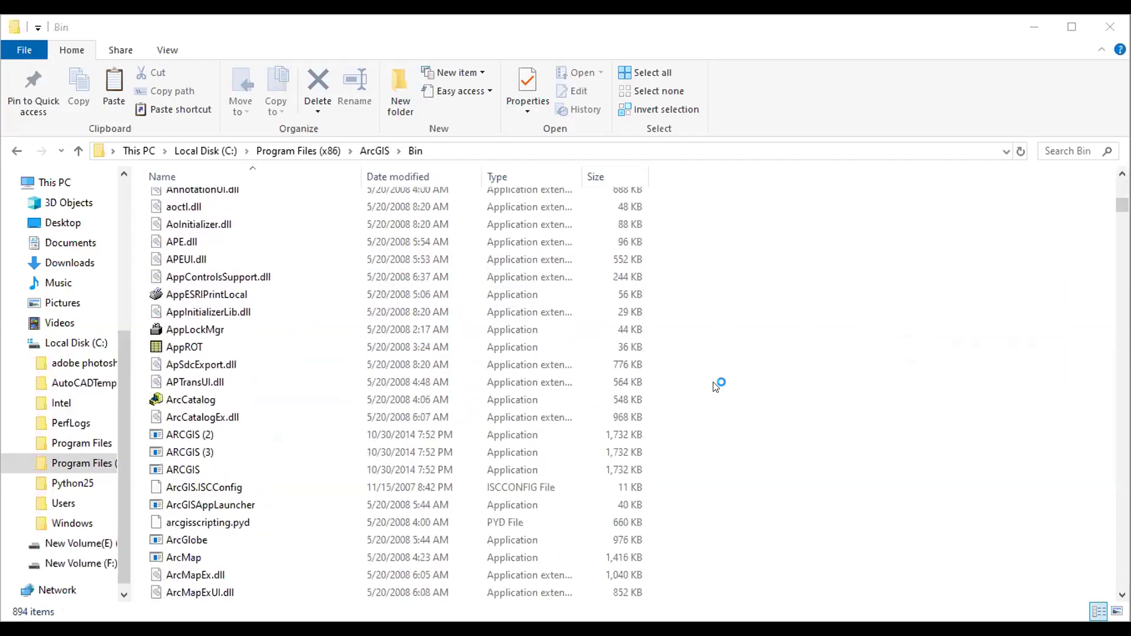
{"action": "scroll", "coordinate": [716, 386], "scroll_direction": "down", "scroll_amount": 7}
{"action": "scroll", "coordinate": [716, 388], "scroll_direction": "up", "scroll_amount": 7}
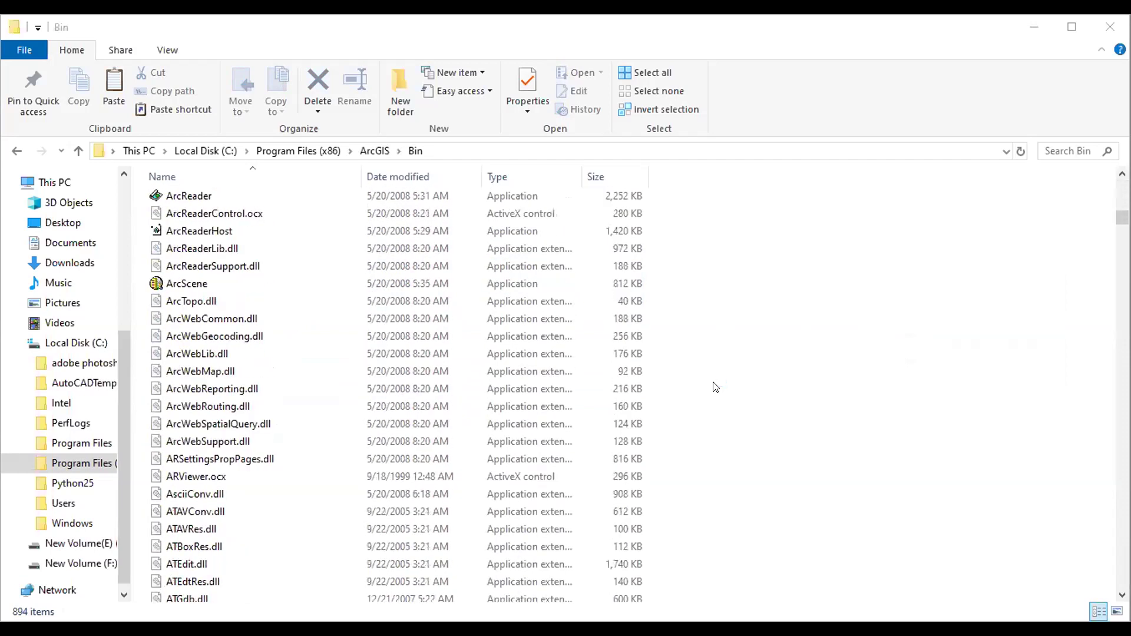
{"action": "scroll", "coordinate": [715, 387], "scroll_direction": "up", "scroll_amount": 20}
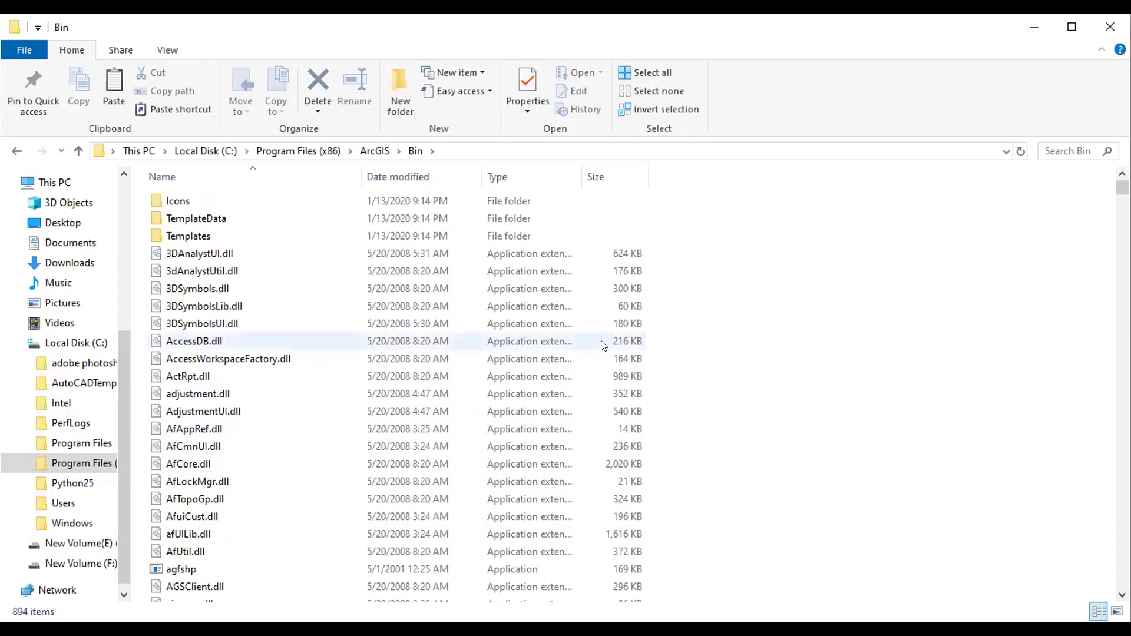
{"action": "scroll", "coordinate": [670, 298], "scroll_direction": "down", "scroll_amount": 4}
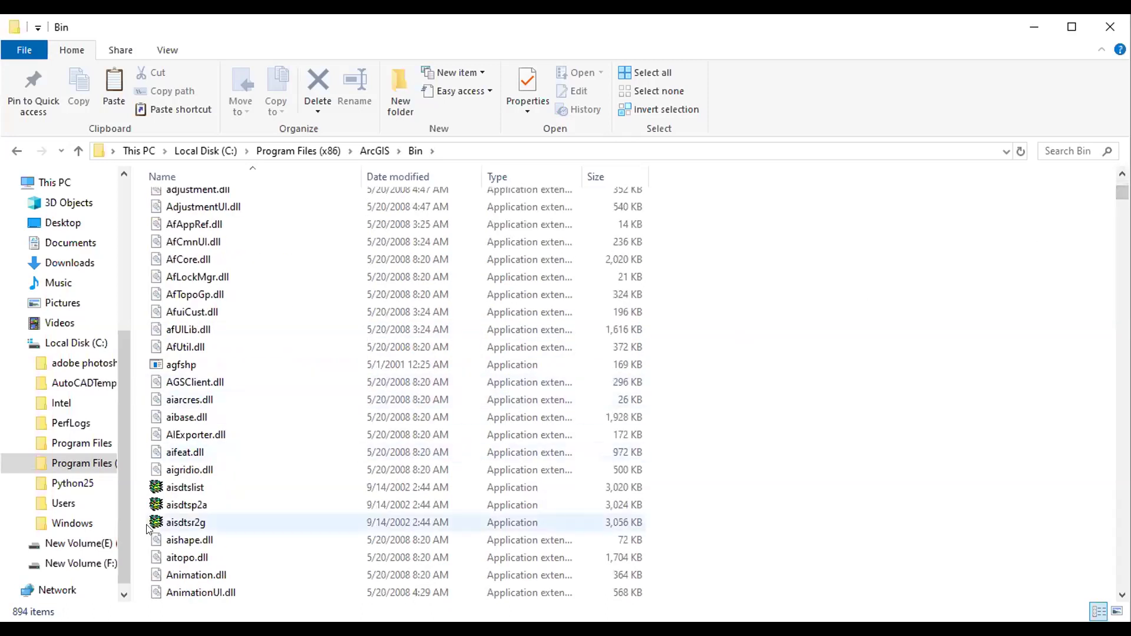
{"action": "scroll", "coordinate": [727, 451], "scroll_direction": "down", "scroll_amount": 10}
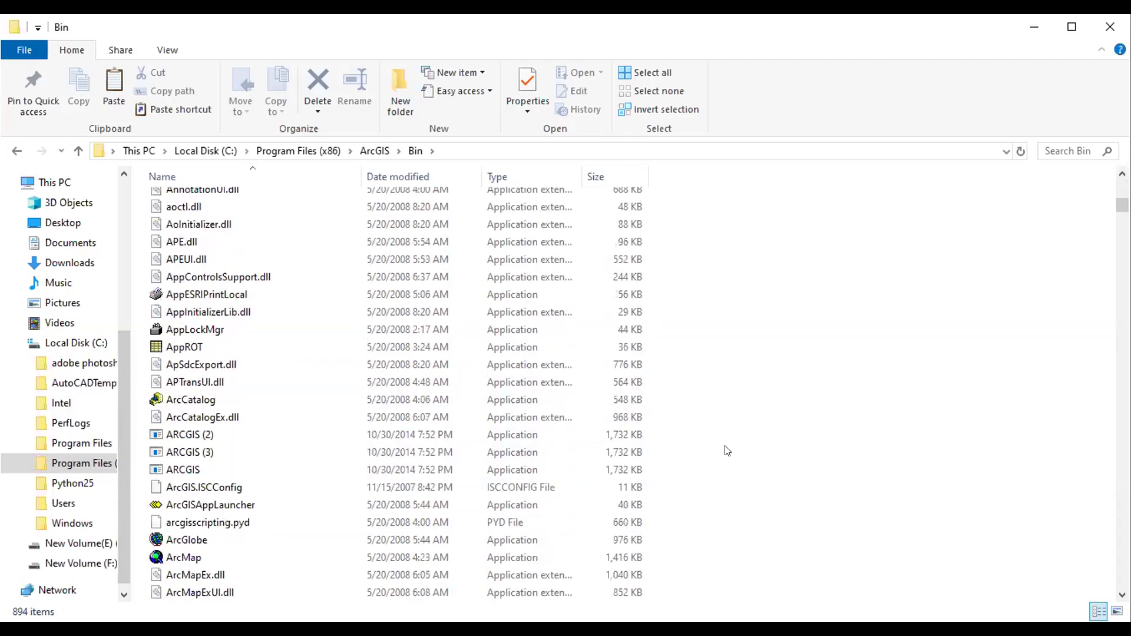
{"action": "scroll", "coordinate": [727, 451], "scroll_direction": "down", "scroll_amount": 10}
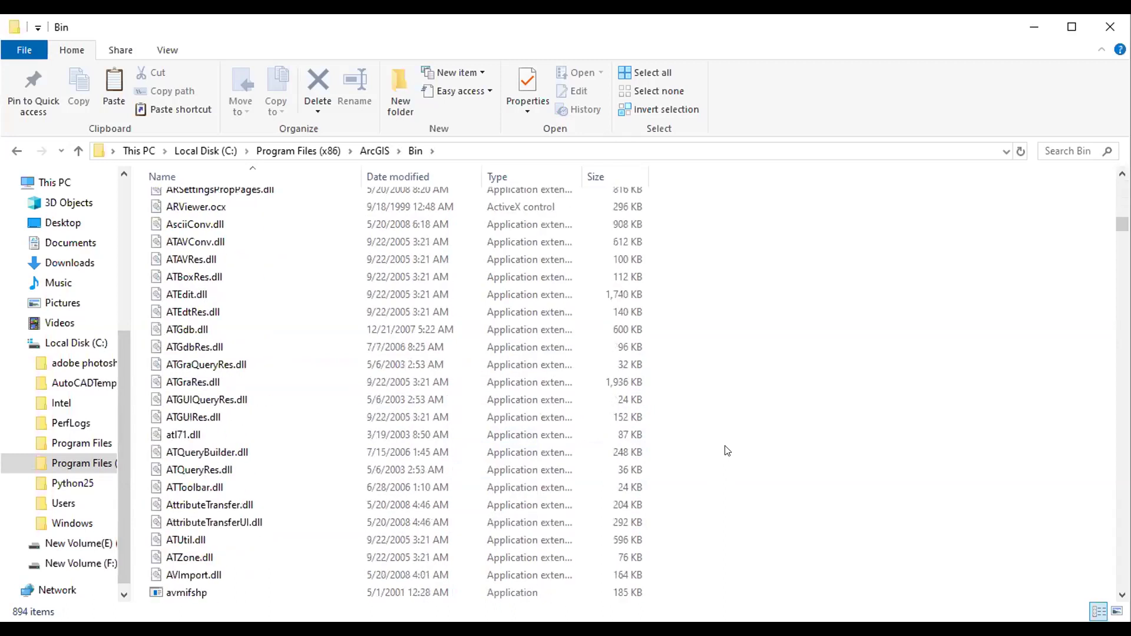
{"action": "scroll", "coordinate": [727, 451], "scroll_direction": "down", "scroll_amount": 4}
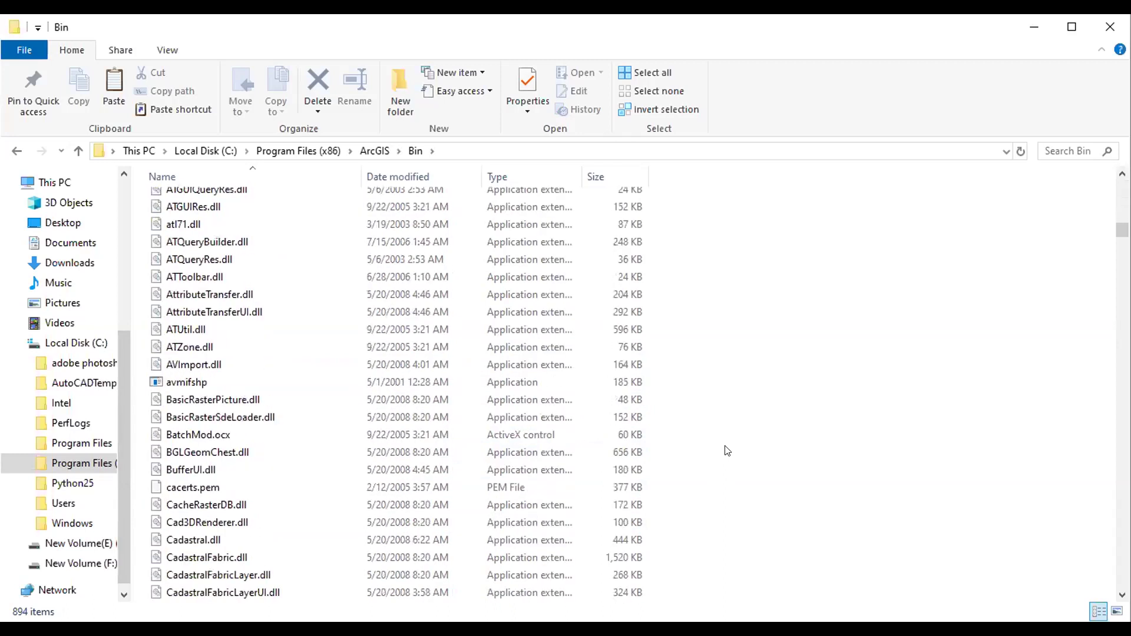
{"action": "scroll", "coordinate": [727, 451], "scroll_direction": "down", "scroll_amount": 1}
{"action": "scroll", "coordinate": [727, 451], "scroll_direction": "down", "scroll_amount": 8}
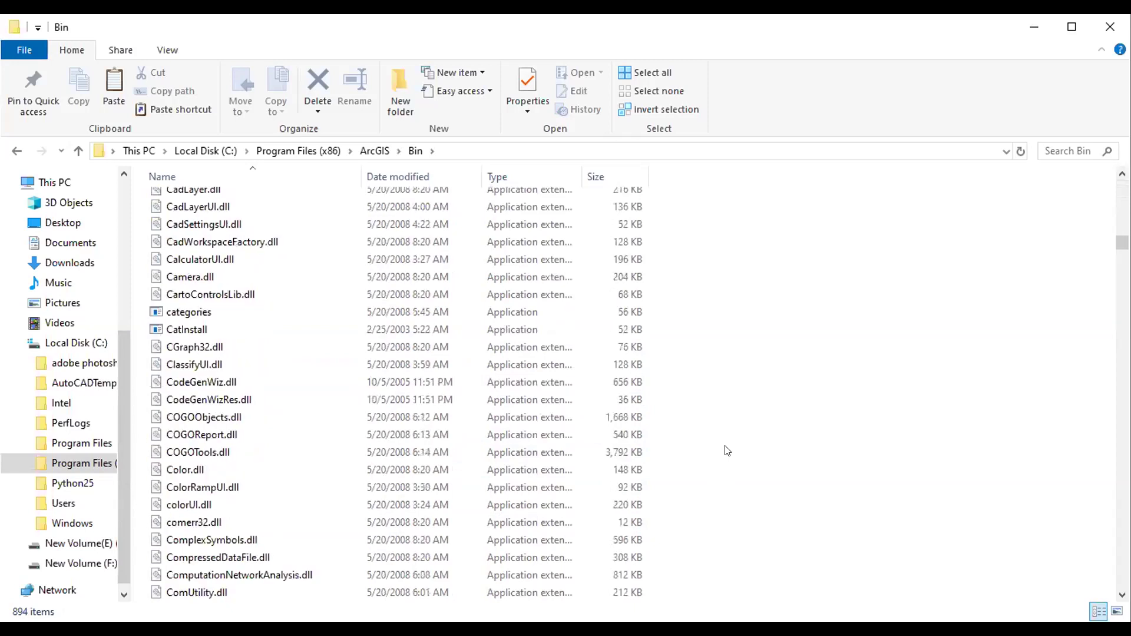
{"action": "scroll", "coordinate": [727, 451], "scroll_direction": "down", "scroll_amount": 7}
{"action": "scroll", "coordinate": [728, 451], "scroll_direction": "down", "scroll_amount": 8}
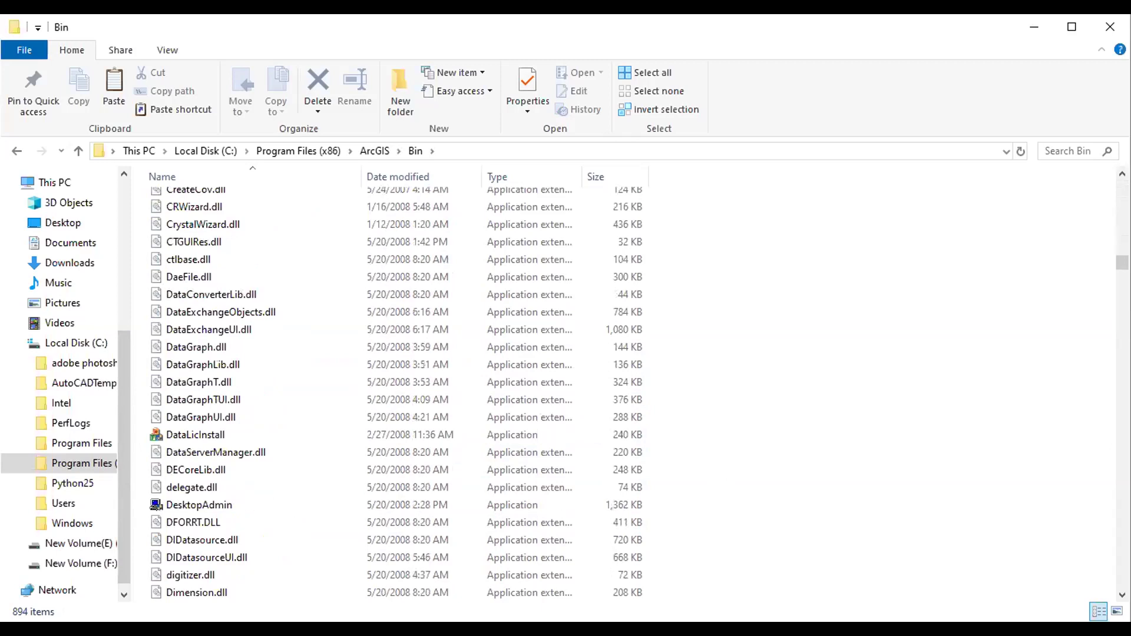
{"action": "left_click_drag", "start_coordinate": [1123, 263], "coordinate": [1123, 188]}
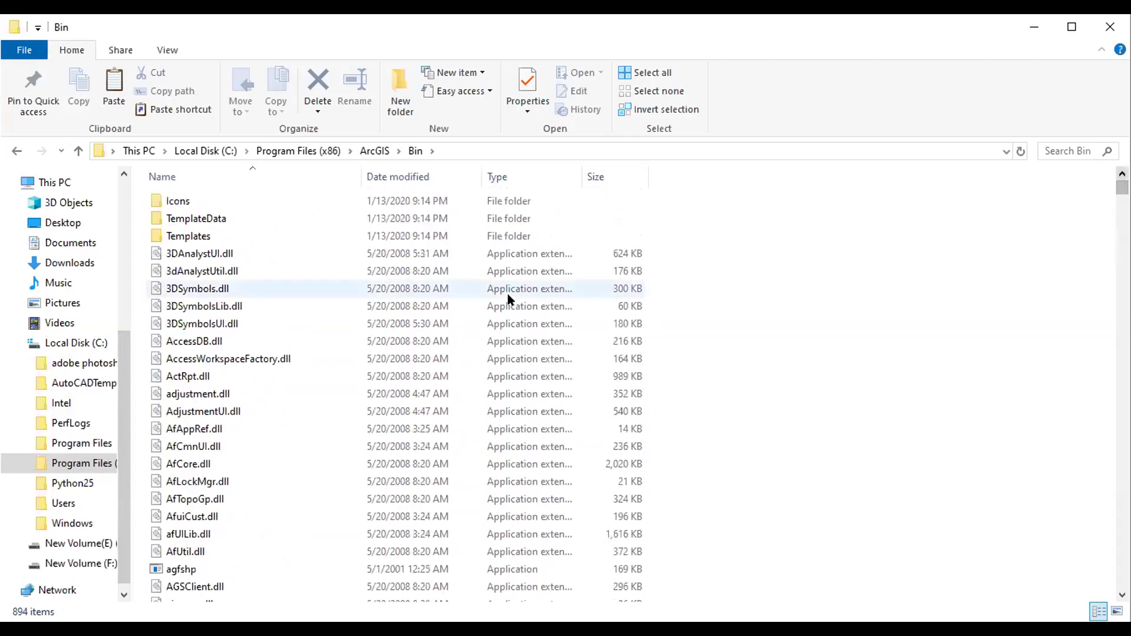
Return to the ArcGIS folder under Program Files (x86), select the License10.3 folder and look through the remaining subfolders.
{"action": "left_click", "coordinate": [282, 152]}
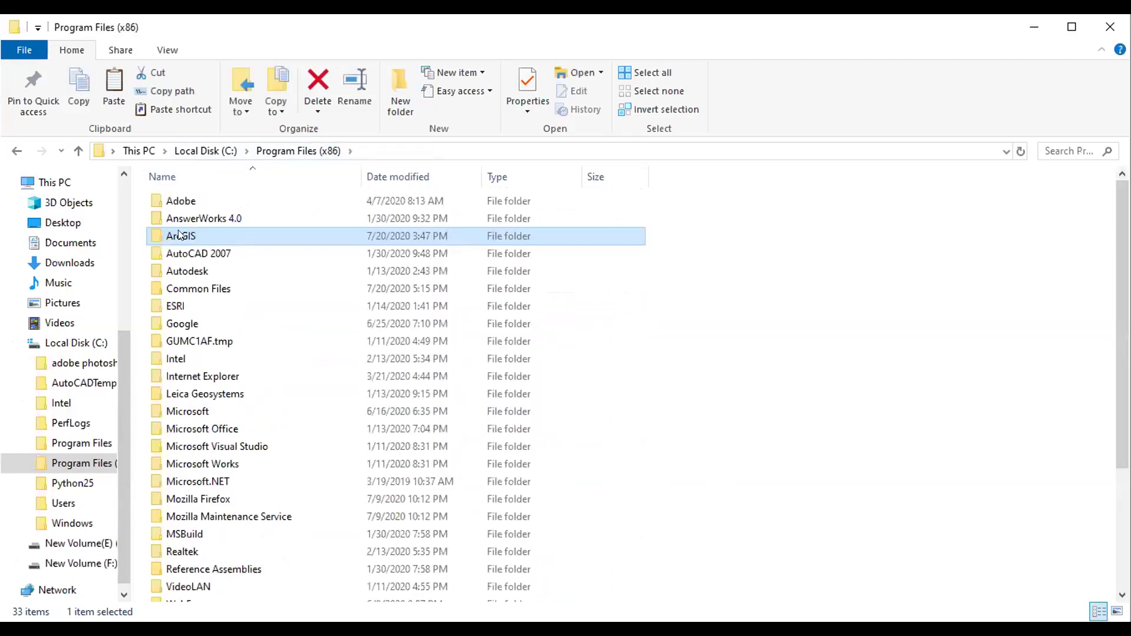
{"action": "double_click", "coordinate": [183, 237]}
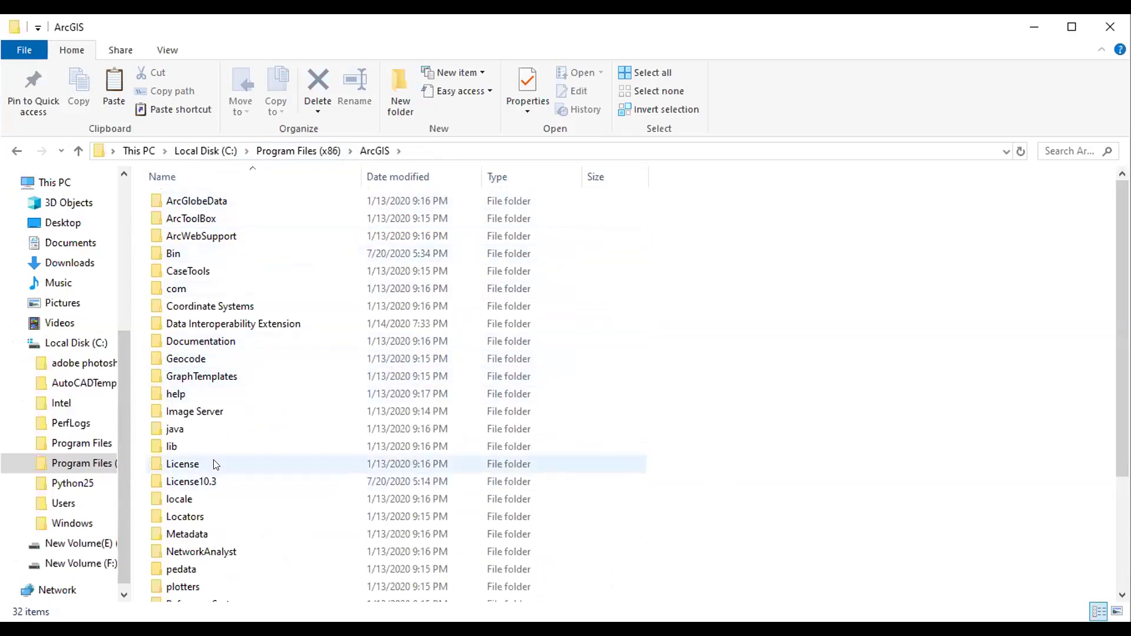
{"action": "left_click", "coordinate": [194, 481]}
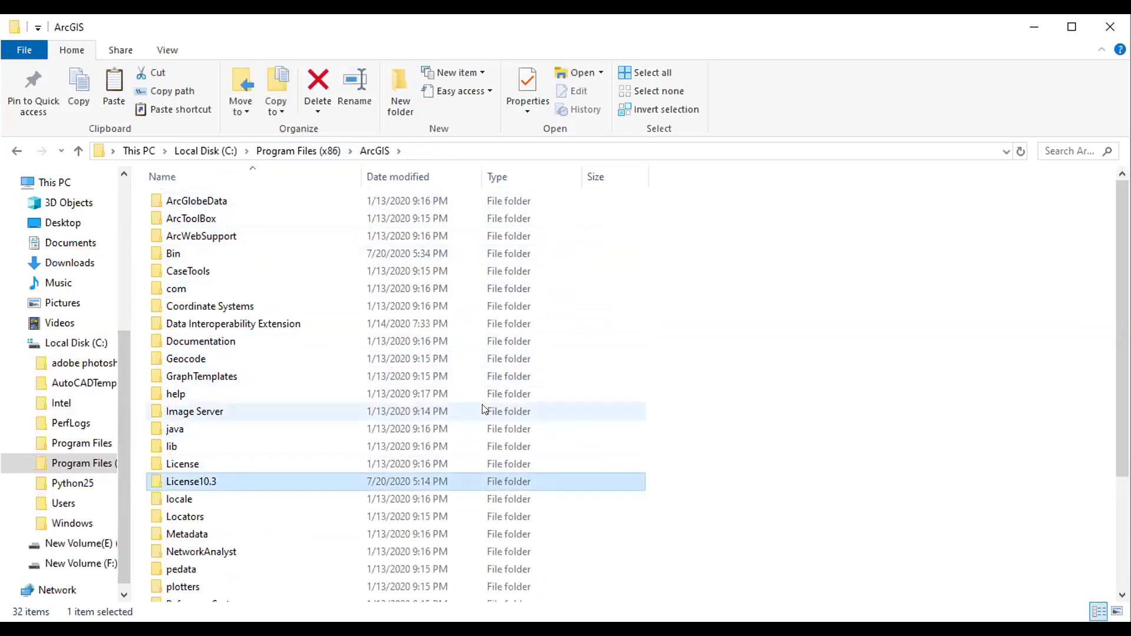
{"action": "scroll", "coordinate": [413, 406], "scroll_direction": "down", "scroll_amount": 3}
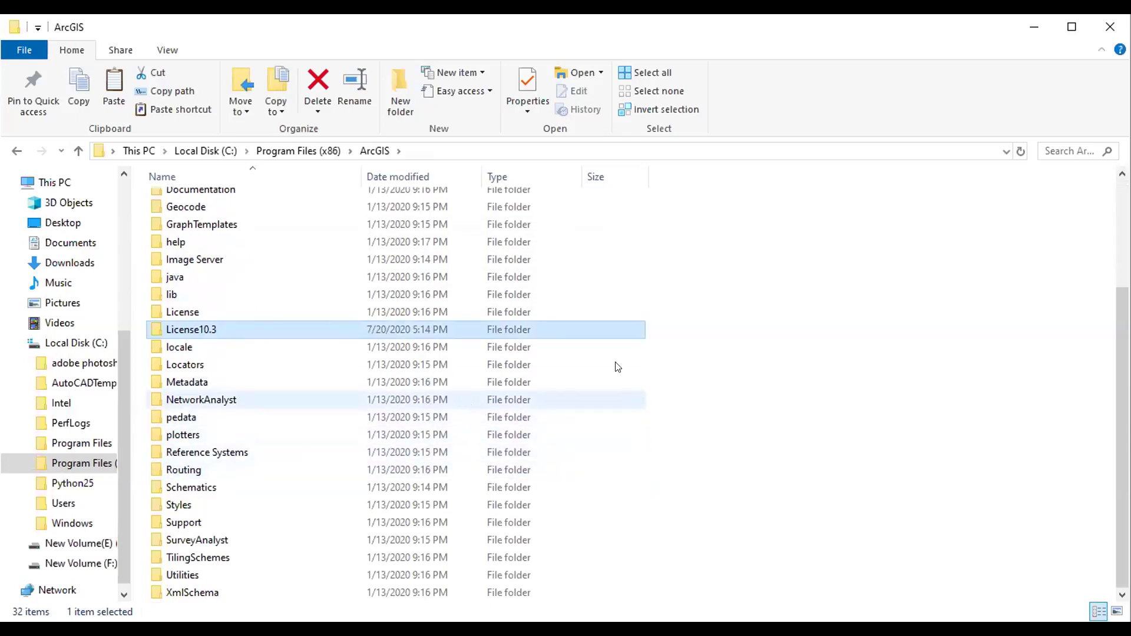
Look through the Program Files folder on Local Disk (C:) and return to the root of the drive.
{"action": "left_click", "coordinate": [65, 344]}
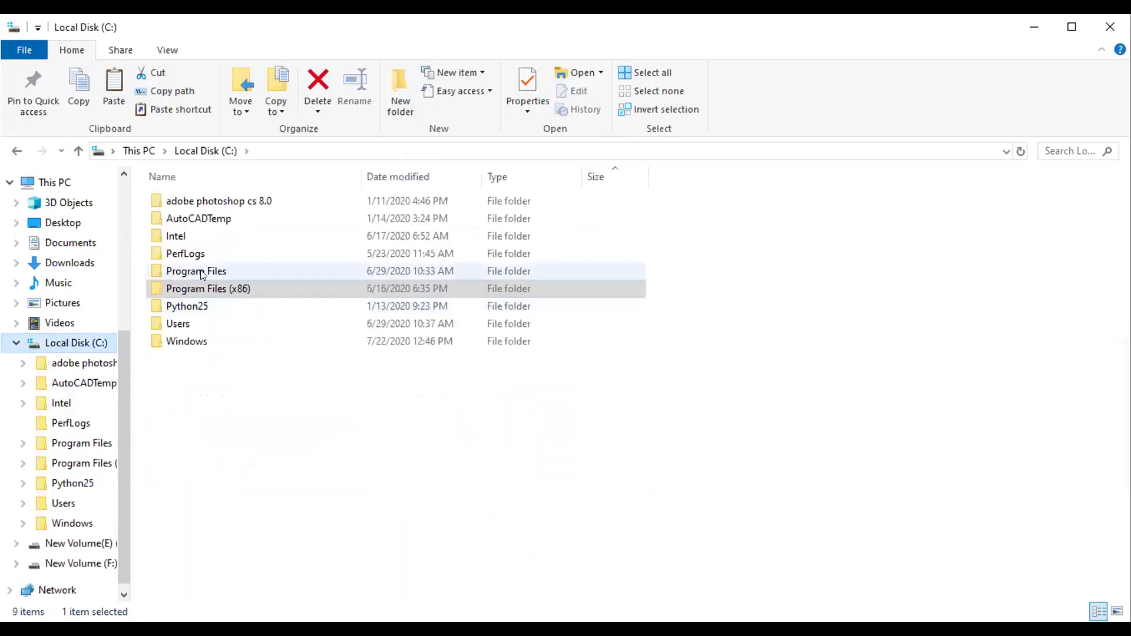
{"action": "double_click", "coordinate": [201, 272]}
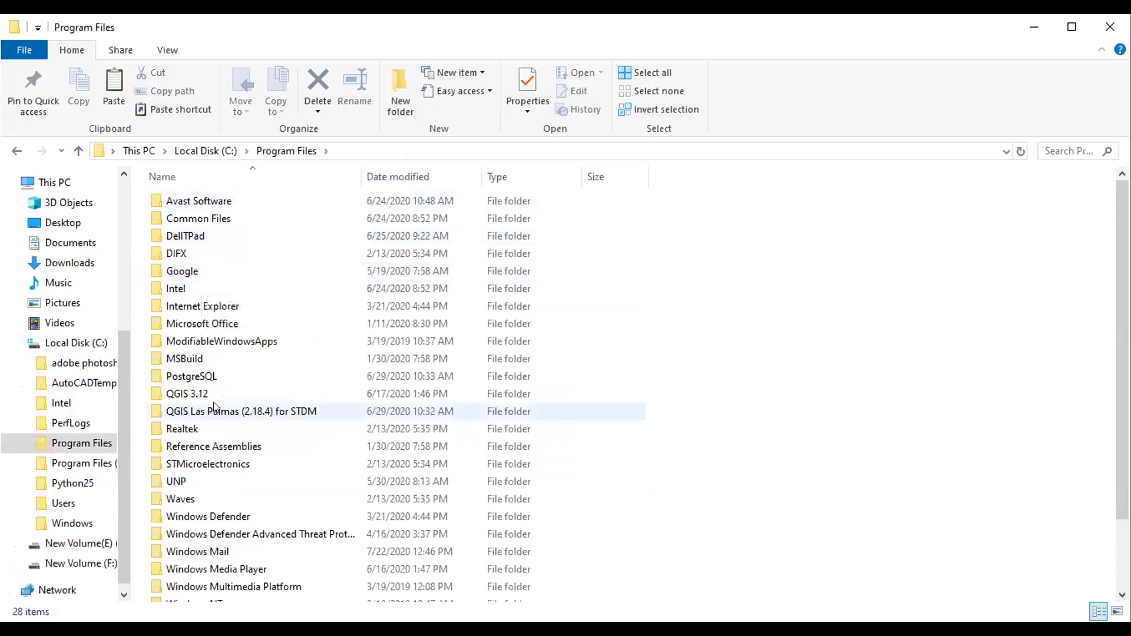
{"action": "left_click", "coordinate": [8, 152]}
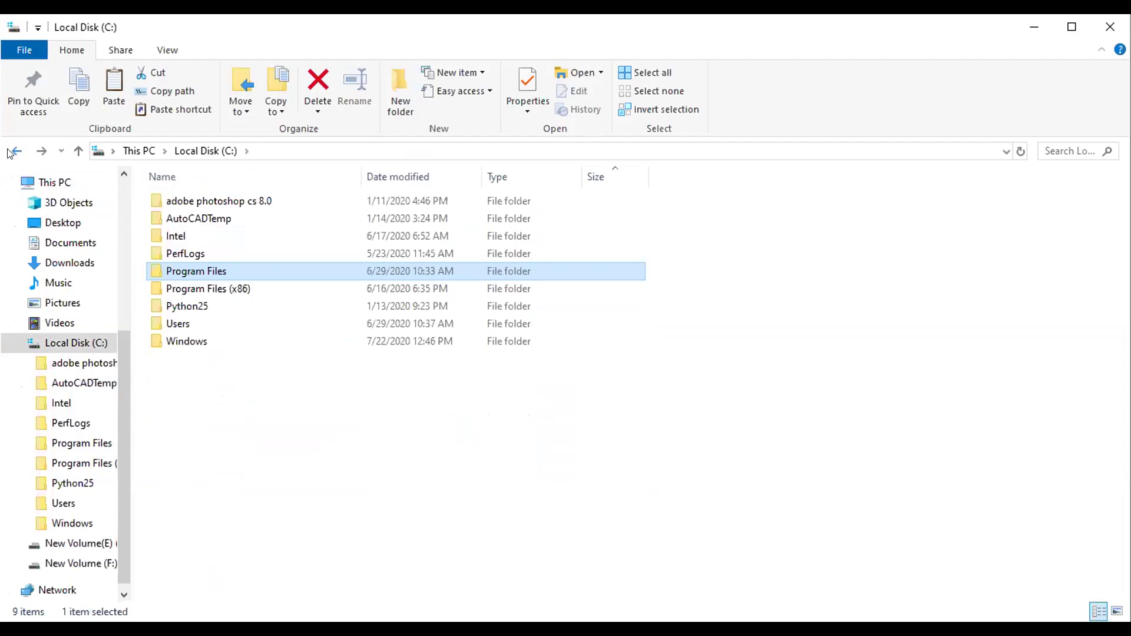
{"action": "left_click", "coordinate": [305, 441]}
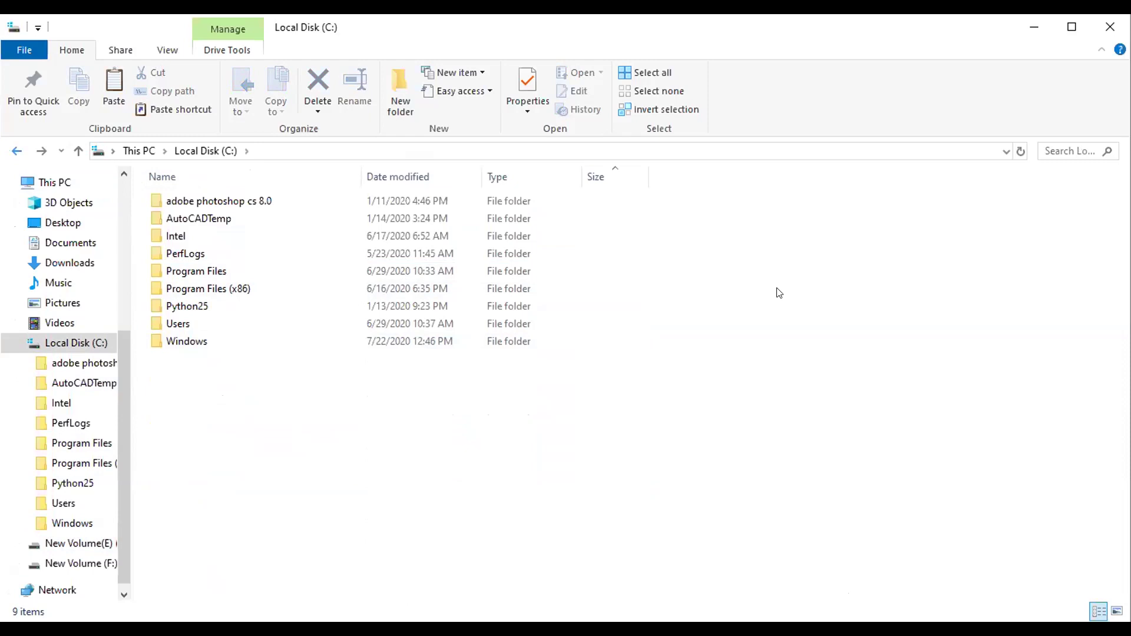
Refresh the Local Disk (C:) listing and reopen the Program Files (x86) folder.
{"action": "right_click", "coordinate": [742, 252]}
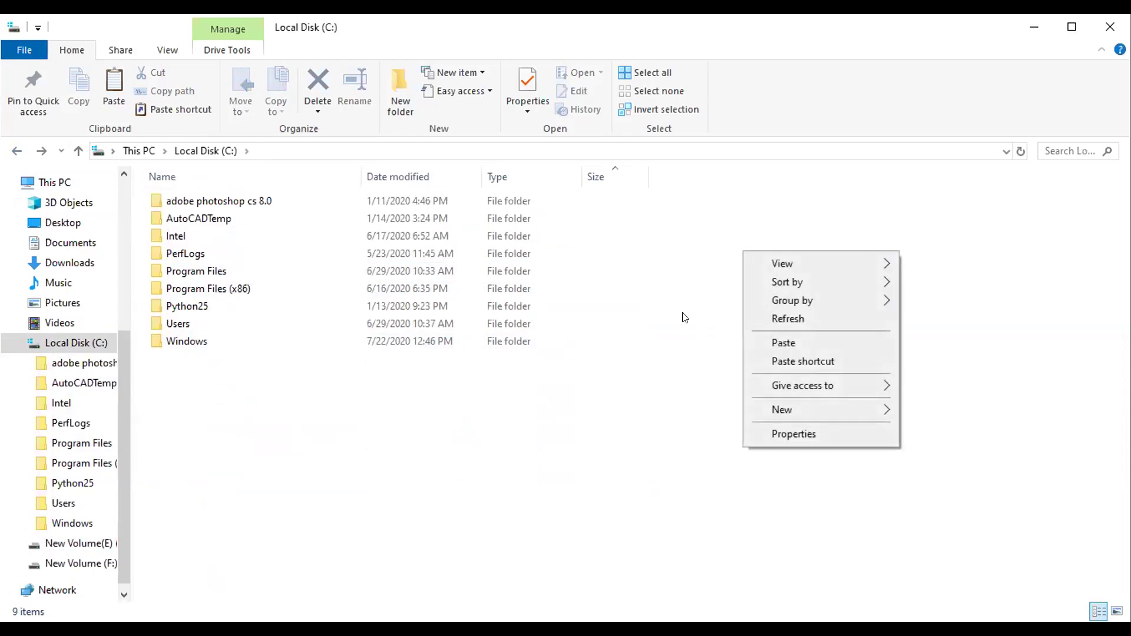
{"action": "left_click", "coordinate": [789, 318]}
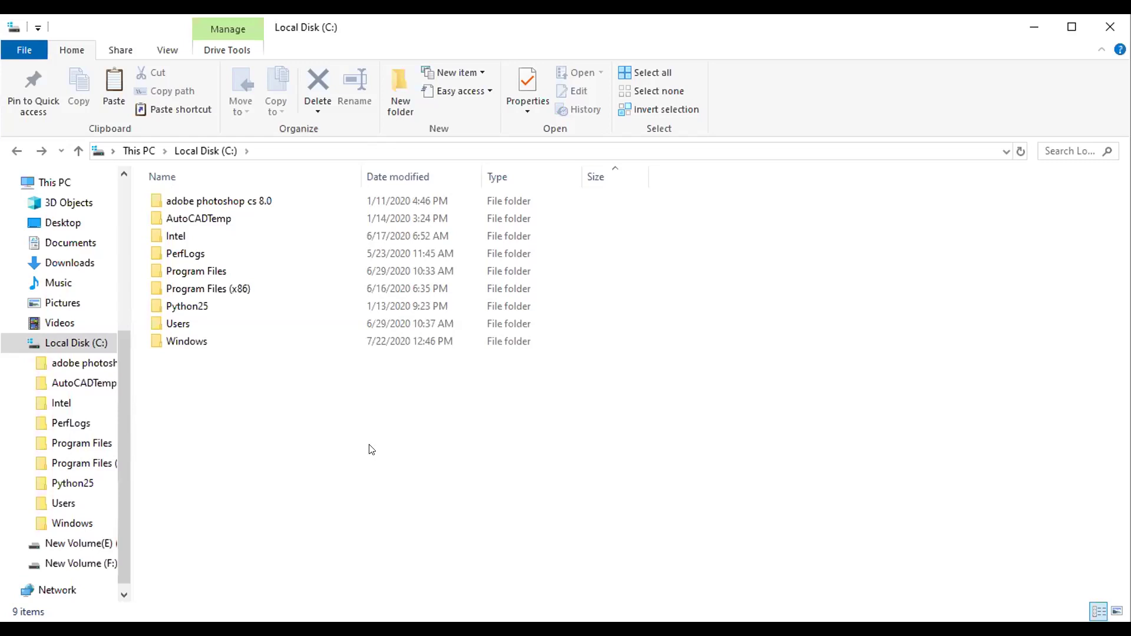
{"action": "double_click", "coordinate": [217, 289]}
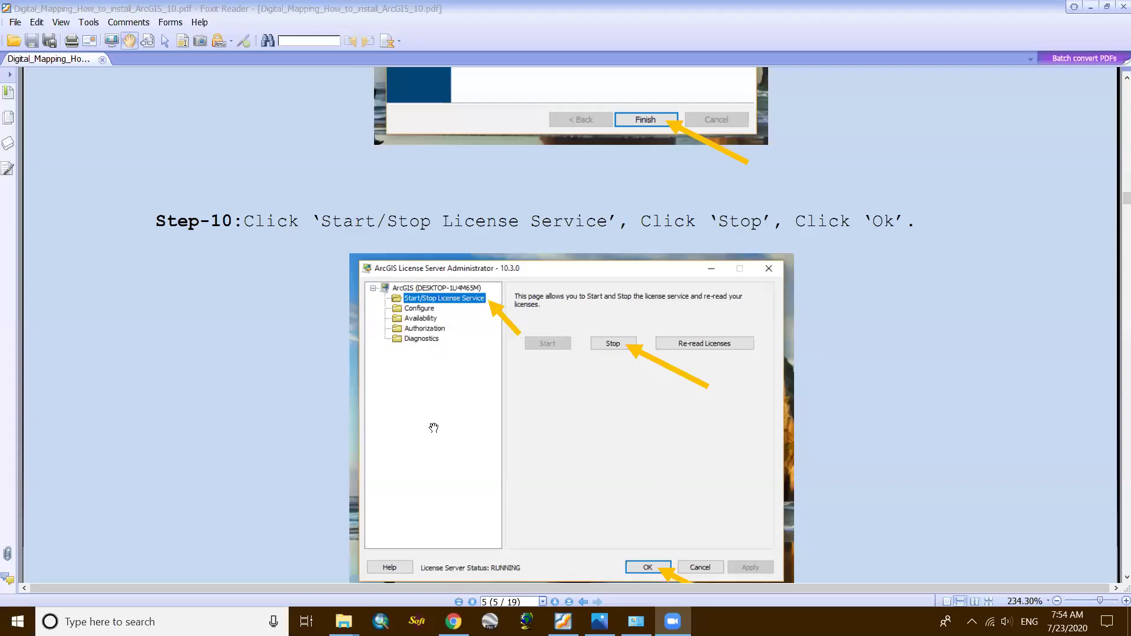
Read Step-10 to Step-15 of the PDF installation guide, from stopping the license service to opening the License10.3 bin folder.
{"action": "scroll", "coordinate": [574, 393], "scroll_direction": "down", "scroll_amount": 1}
{"action": "scroll", "coordinate": [574, 393], "scroll_direction": "down", "scroll_amount": 5}
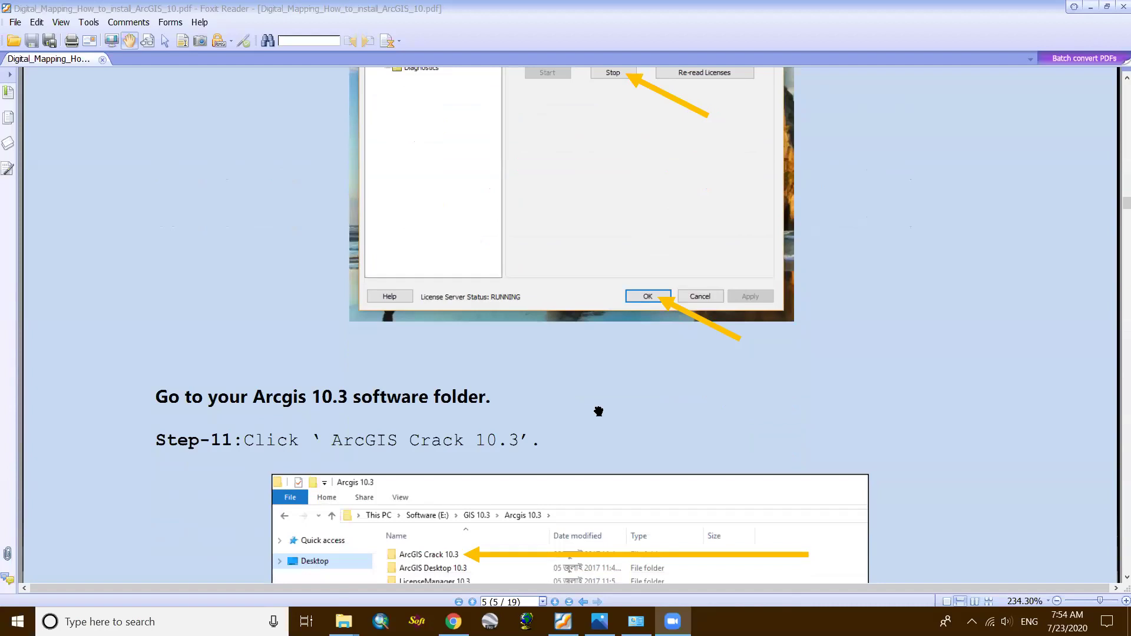
{"action": "scroll", "coordinate": [600, 409], "scroll_direction": "down", "scroll_amount": 5}
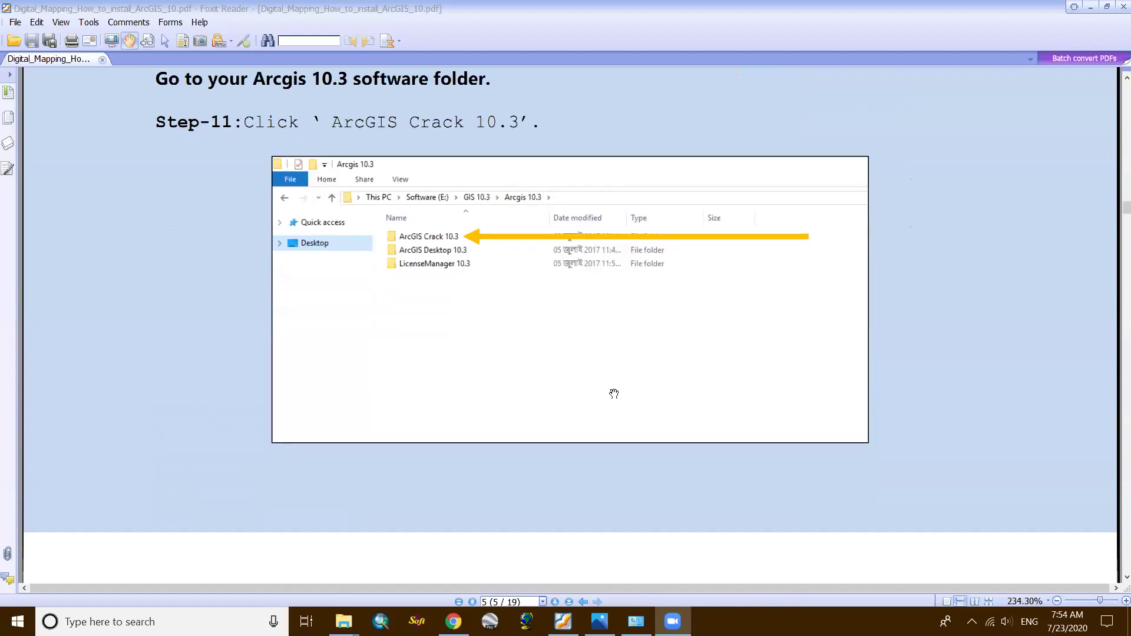
{"action": "scroll", "coordinate": [613, 391], "scroll_direction": "down", "scroll_amount": 10}
{"action": "scroll", "coordinate": [618, 387], "scroll_direction": "down", "scroll_amount": 7}
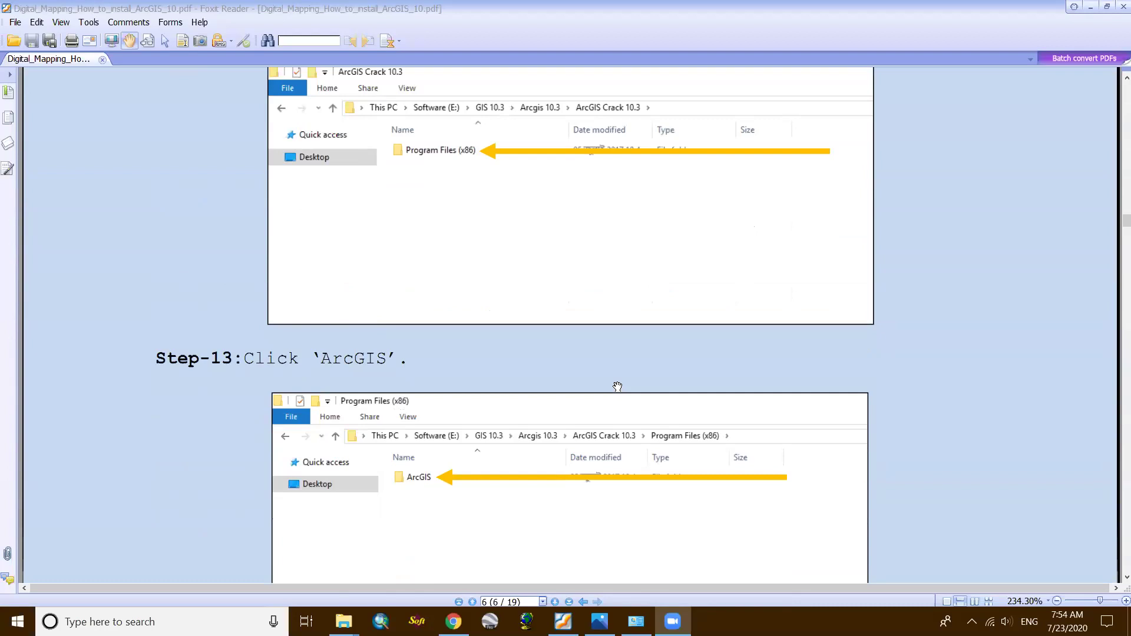
{"action": "scroll", "coordinate": [624, 376], "scroll_direction": "down", "scroll_amount": 3}
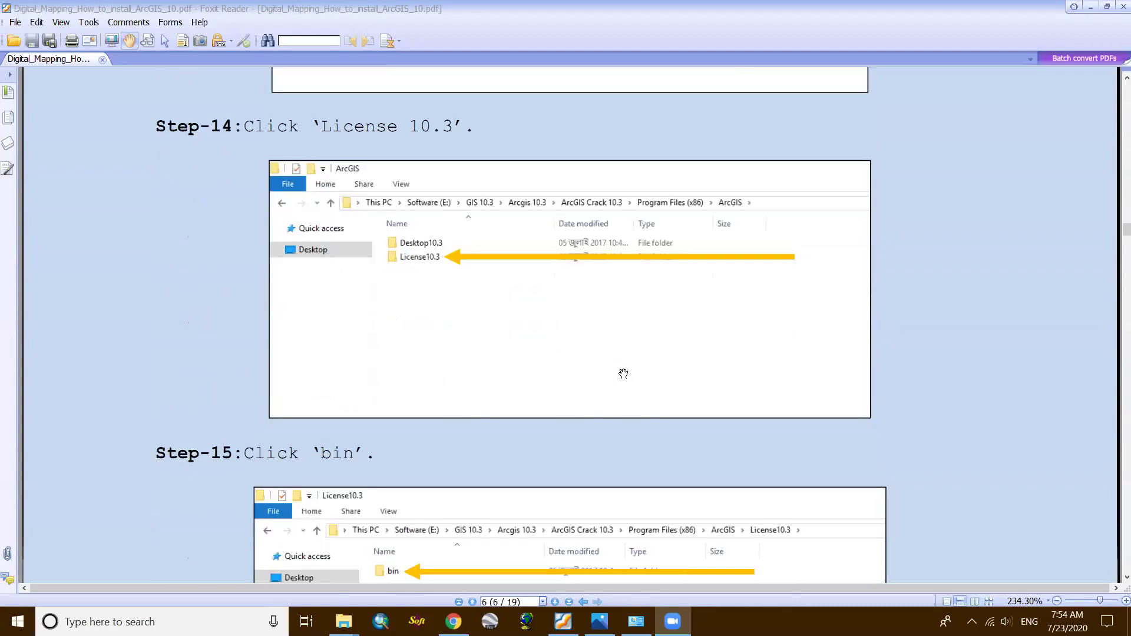
{"action": "scroll", "coordinate": [624, 375], "scroll_direction": "down", "scroll_amount": 3}
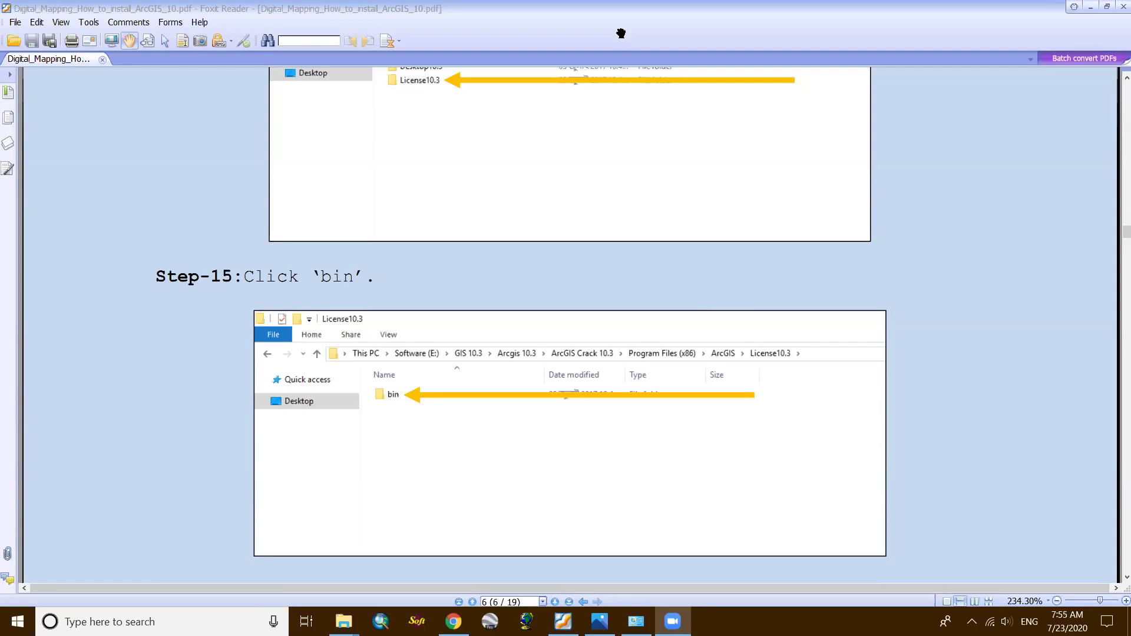
Choose the Digital_Mapping_How_to_install_ArcGIS_10 PDF from the Desktop in Zoom's file selection dialog and open it.
{"action": "left_click", "coordinate": [478, 290]}
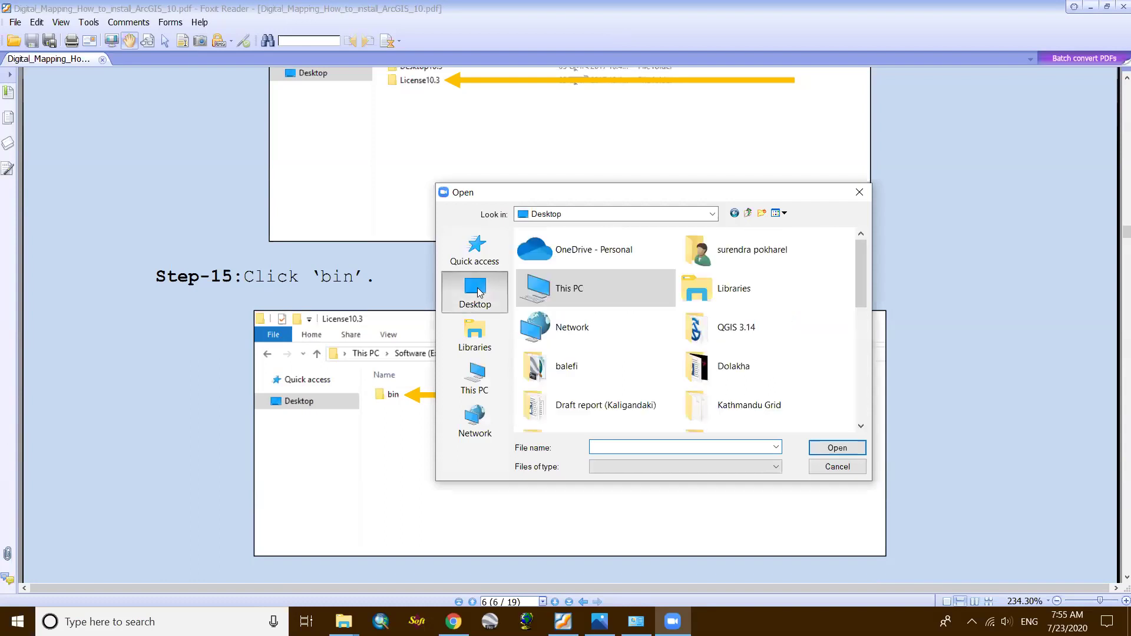
{"action": "left_click", "coordinate": [707, 404]}
{"action": "scroll", "coordinate": [683, 367], "scroll_direction": "down", "scroll_amount": 1}
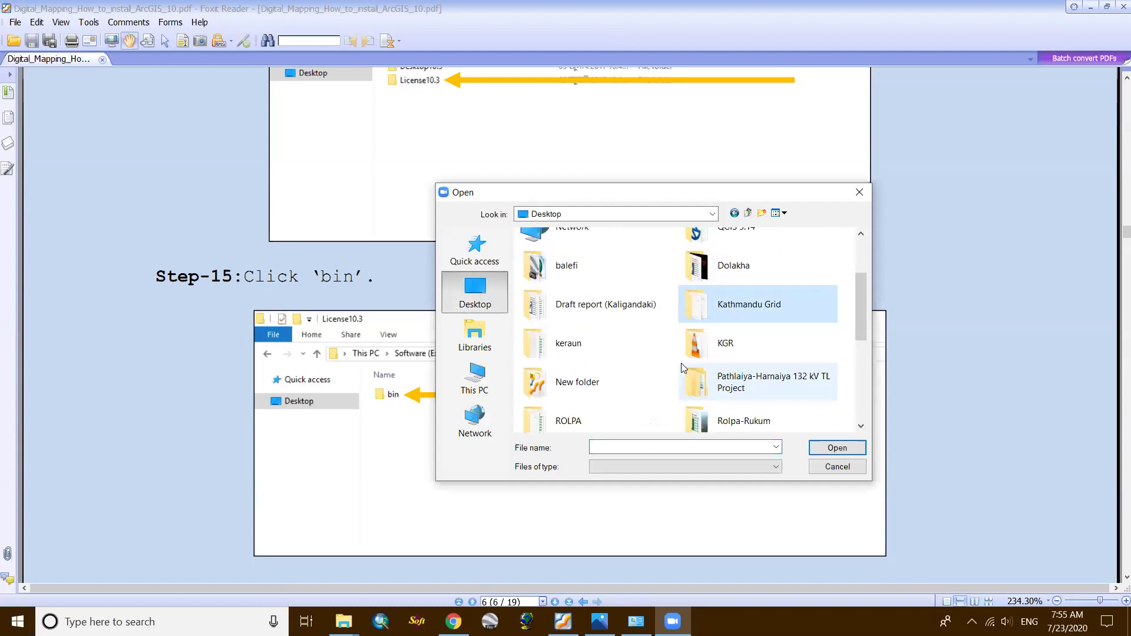
{"action": "scroll", "coordinate": [682, 366], "scroll_direction": "down", "scroll_amount": 3}
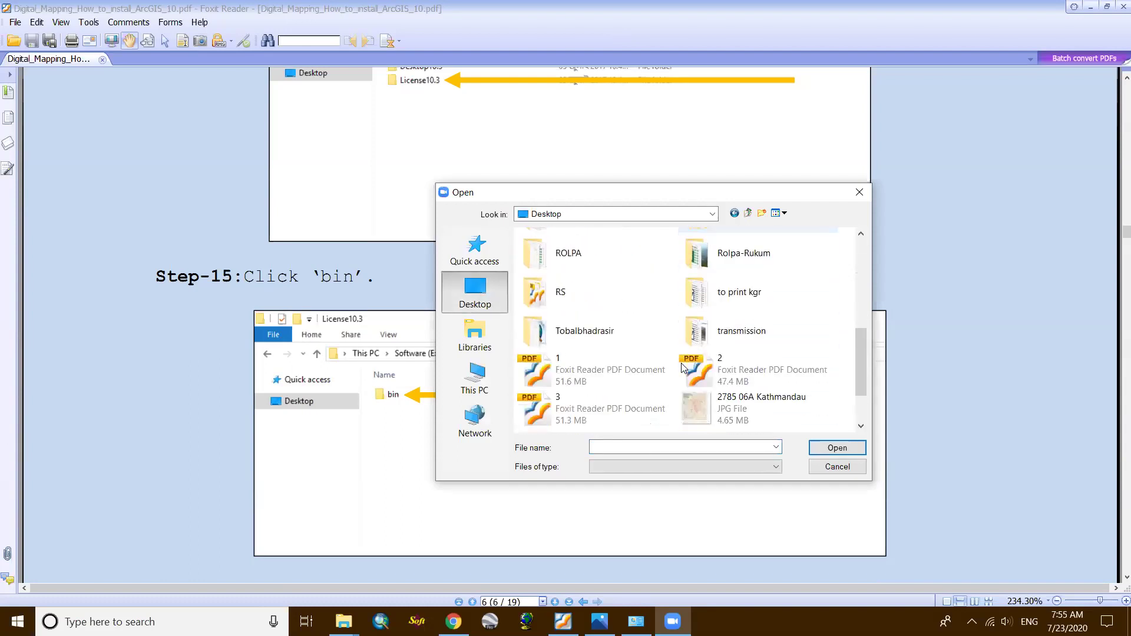
{"action": "scroll", "coordinate": [682, 366], "scroll_direction": "down", "scroll_amount": 2}
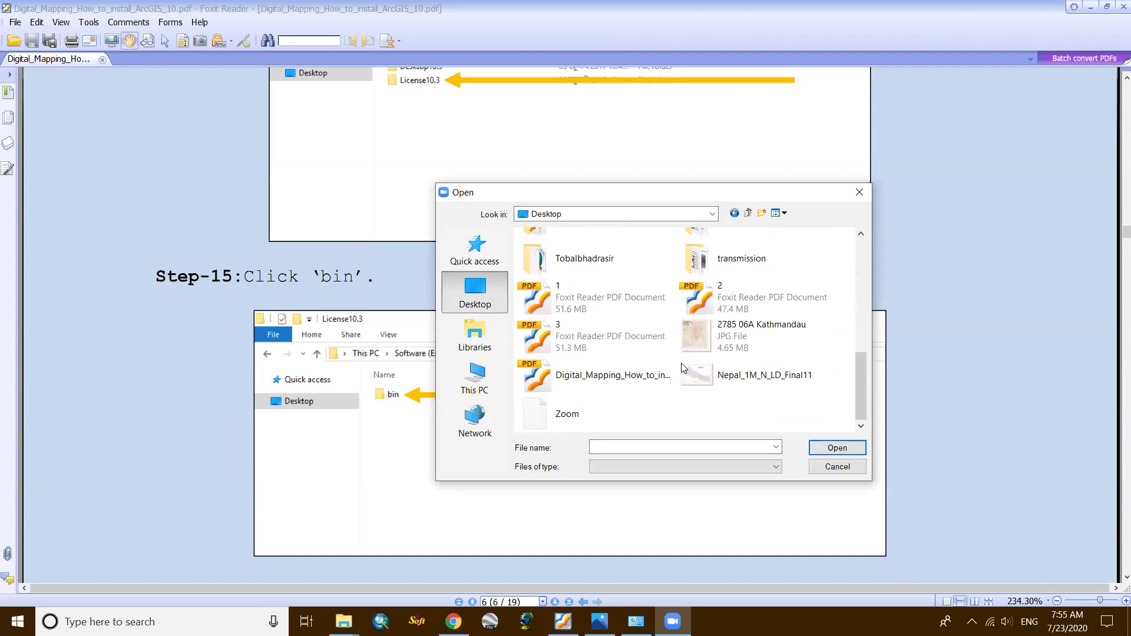
{"action": "left_click", "coordinate": [596, 380]}
{"action": "left_click", "coordinate": [823, 450]}
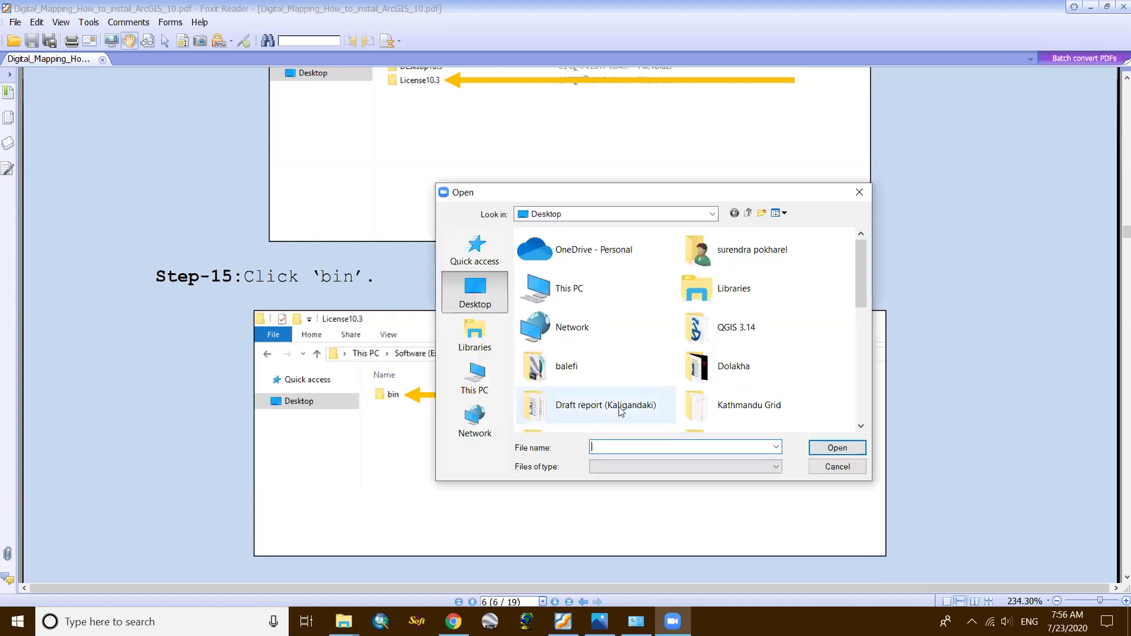
Pick the same Digital_Mapping_How_to_install_ArcGIS_10 PDF from the Desktop a second time in the file selection dialog and open it.
{"action": "scroll", "coordinate": [626, 409], "scroll_direction": "down", "scroll_amount": 4}
{"action": "scroll", "coordinate": [625, 409], "scroll_direction": "down", "scroll_amount": 5}
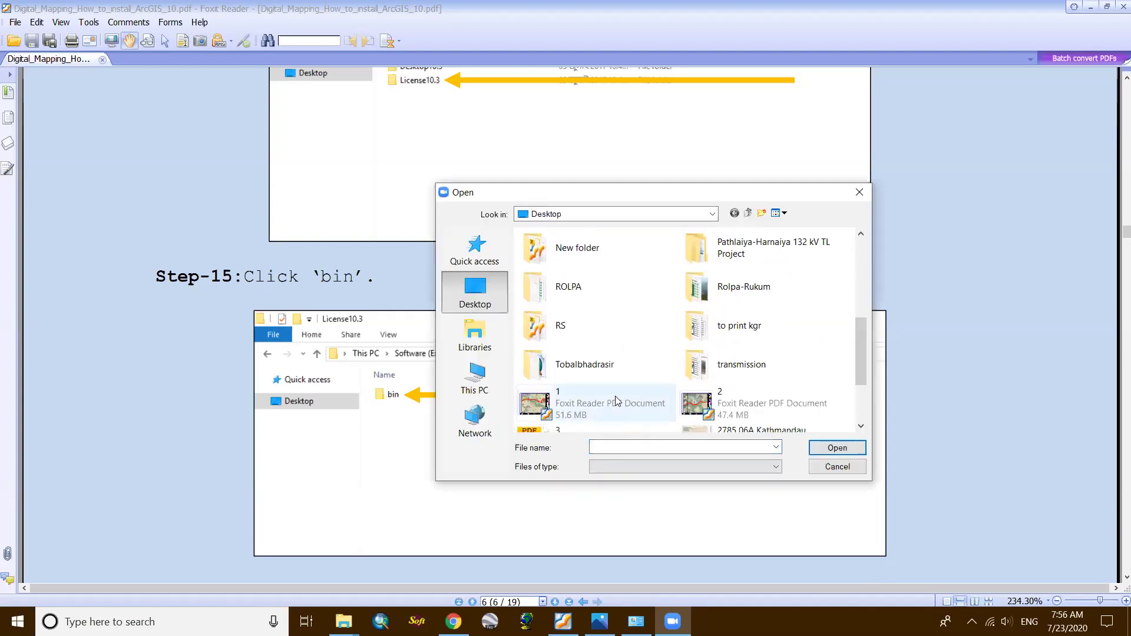
{"action": "left_click", "coordinate": [633, 376]}
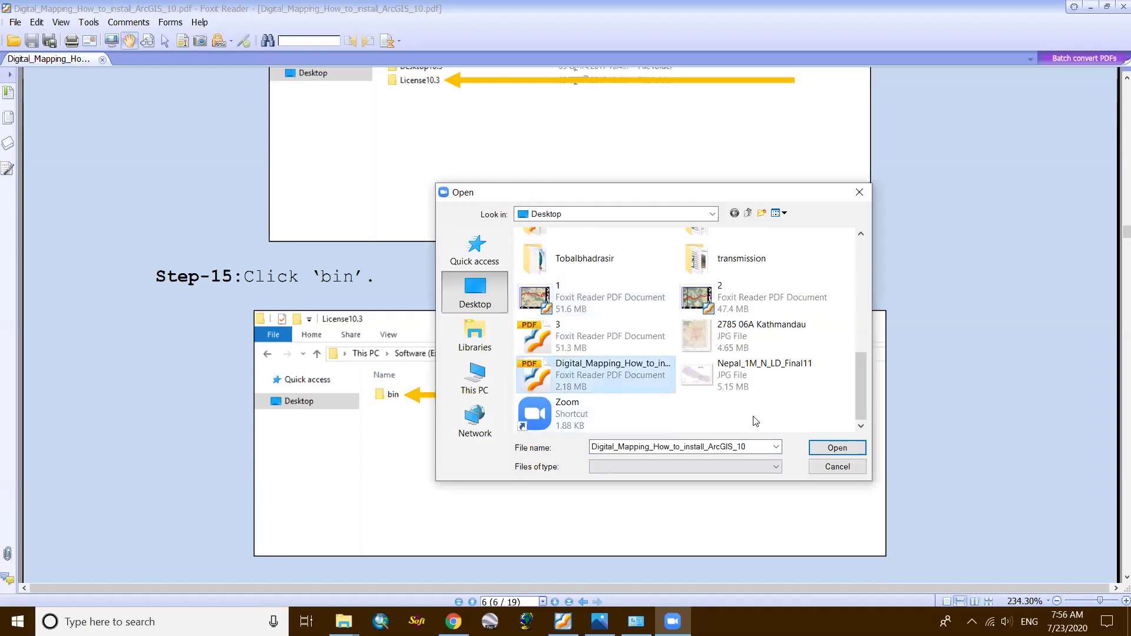
{"action": "left_click", "coordinate": [828, 448]}
{"action": "left_click", "coordinate": [725, 448]}
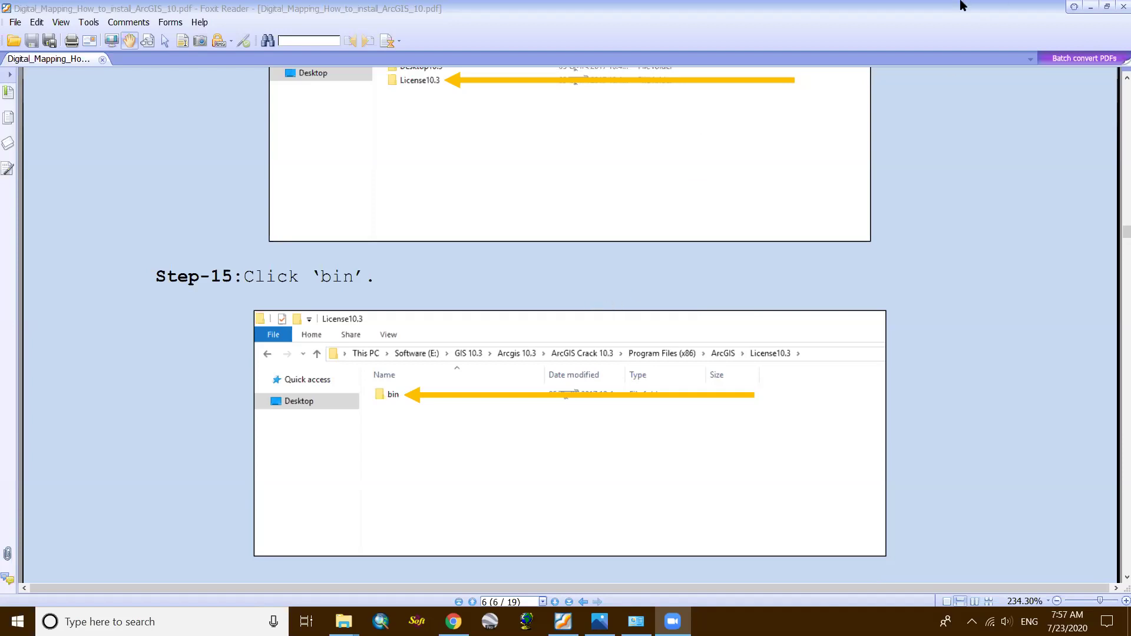
Close the PDF installation guide and refresh the Windows desktop several times.
{"action": "left_click", "coordinate": [1123, 6]}
{"action": "right_click", "coordinate": [338, 200]}
{"action": "left_click", "coordinate": [389, 268]}
{"action": "right_click", "coordinate": [298, 150]}
{"action": "left_click", "coordinate": [339, 217]}
{"action": "right_click", "coordinate": [317, 119]}
{"action": "left_click", "coordinate": [366, 185]}
{"action": "right_click", "coordinate": [345, 118]}
{"action": "left_click", "coordinate": [422, 187]}
{"action": "right_click", "coordinate": [464, 113]}
{"action": "left_click", "coordinate": [510, 186]}
{"action": "right_click", "coordinate": [509, 184]}
{"action": "left_click", "coordinate": [557, 250]}
{"action": "right_click", "coordinate": [550, 134]}
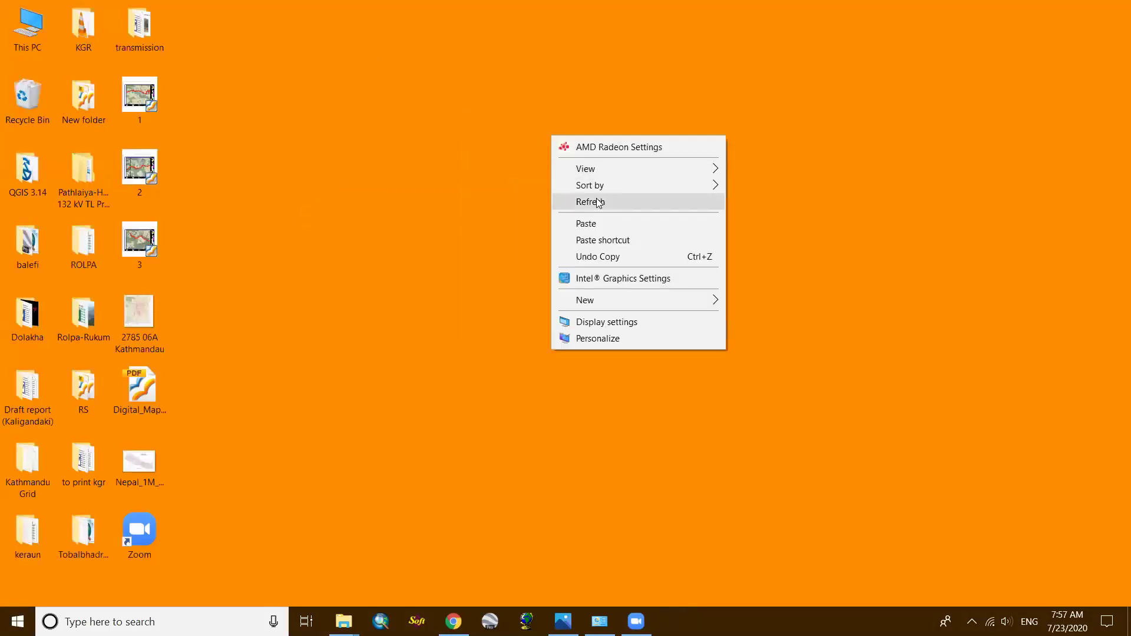
{"action": "left_click", "coordinate": [598, 202]}
{"action": "right_click", "coordinate": [597, 199]}
{"action": "left_click", "coordinate": [634, 264]}
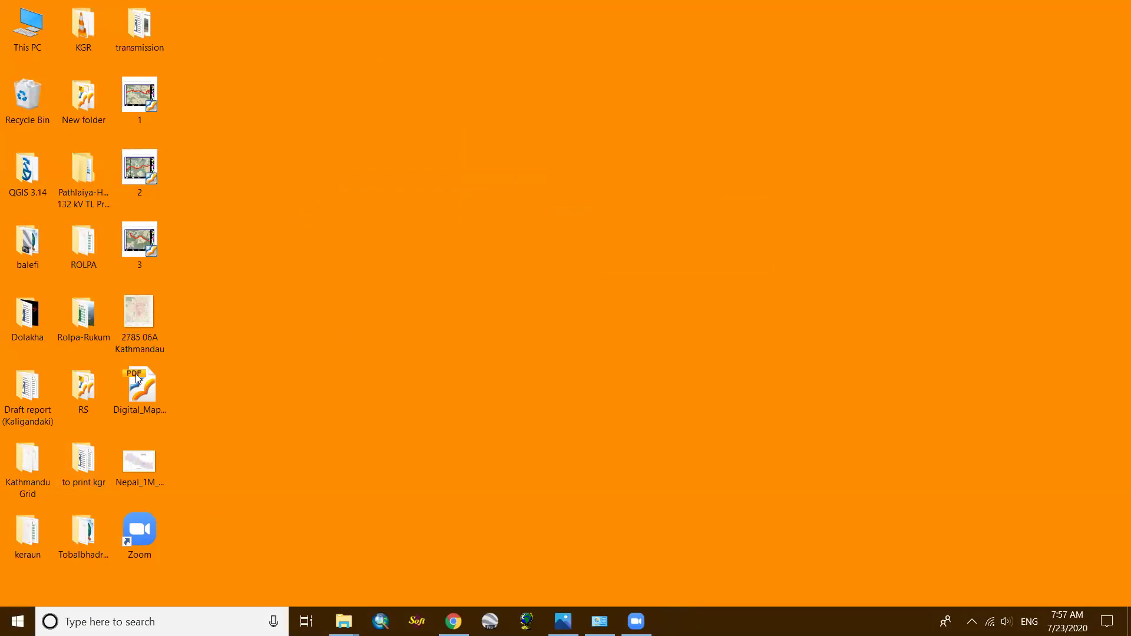
Open the RS folder from the desktop, maximize its window and refresh the file listing.
{"action": "double_click", "coordinate": [80, 392]}
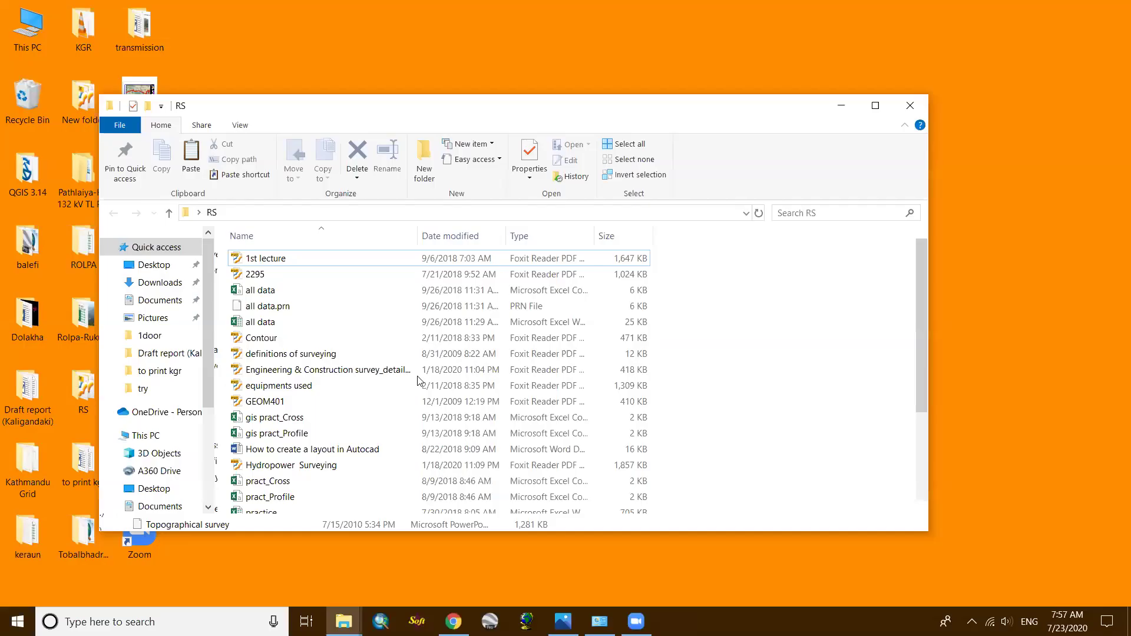
{"action": "left_click", "coordinate": [876, 107]}
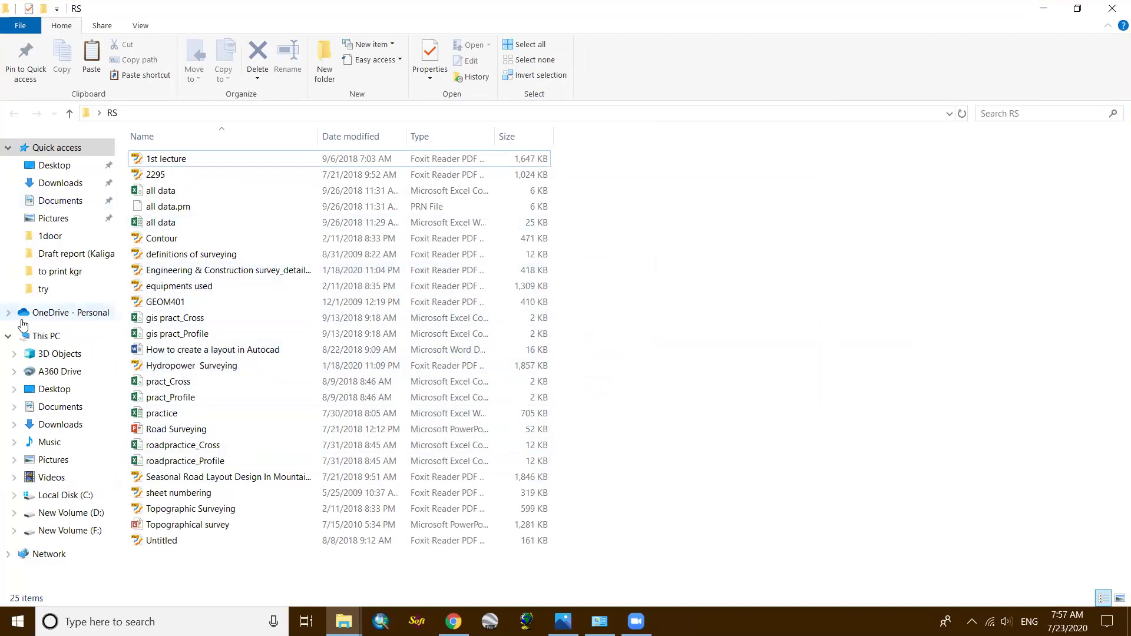
{"action": "right_click", "coordinate": [748, 214]}
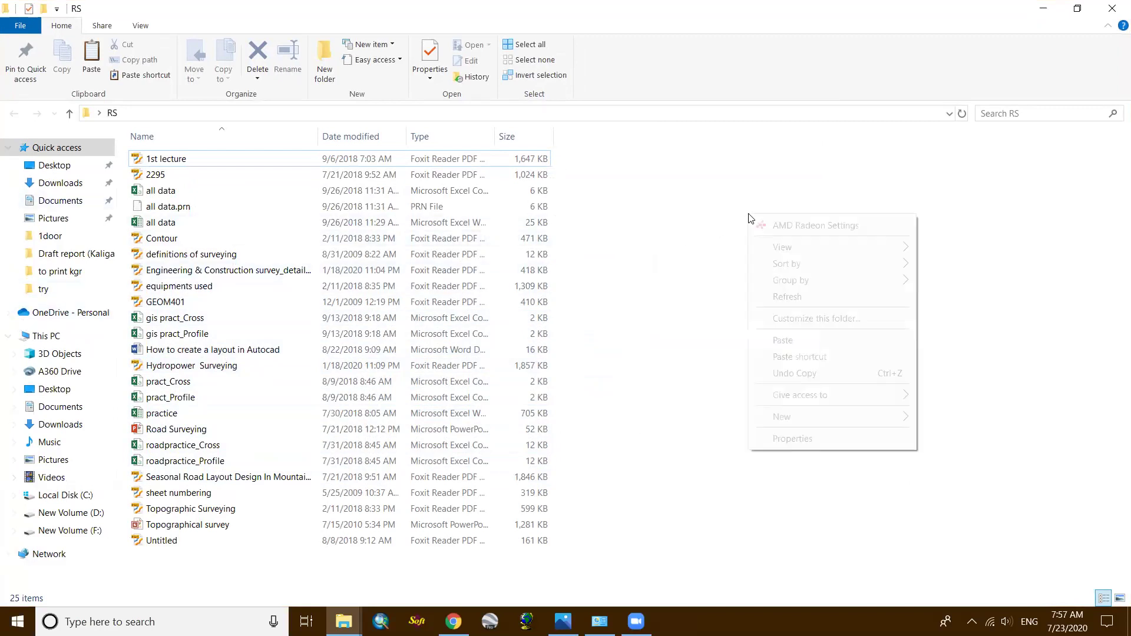
{"action": "left_click", "coordinate": [777, 296]}
{"action": "right_click", "coordinate": [719, 202]}
{"action": "left_click", "coordinate": [743, 280]}
{"action": "right_click", "coordinate": [712, 208]}
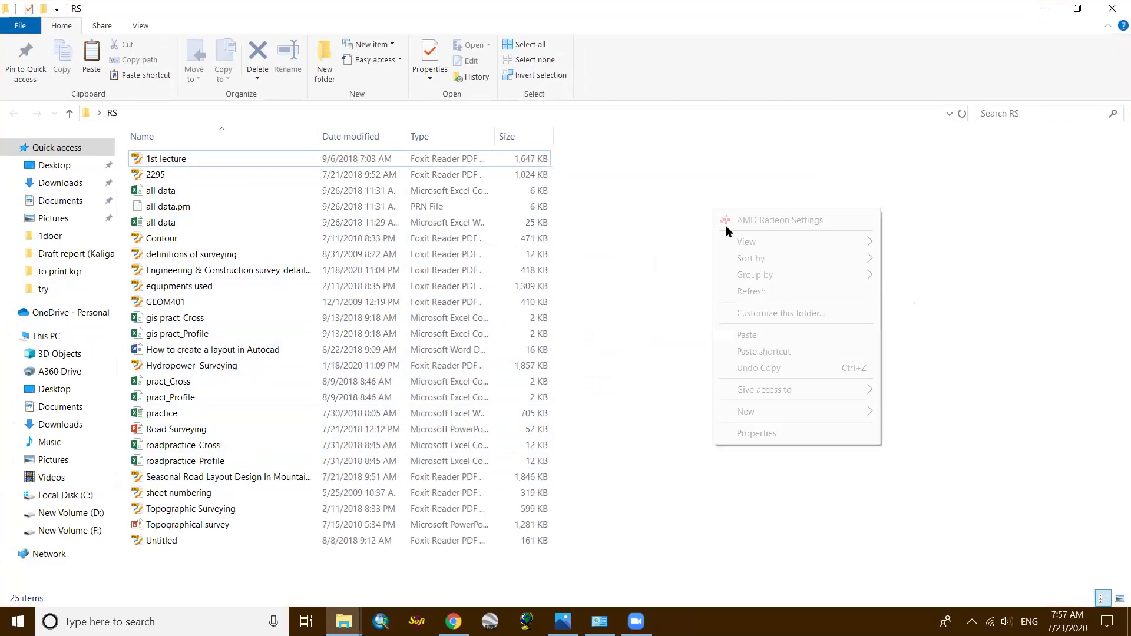
{"action": "left_click", "coordinate": [744, 291]}
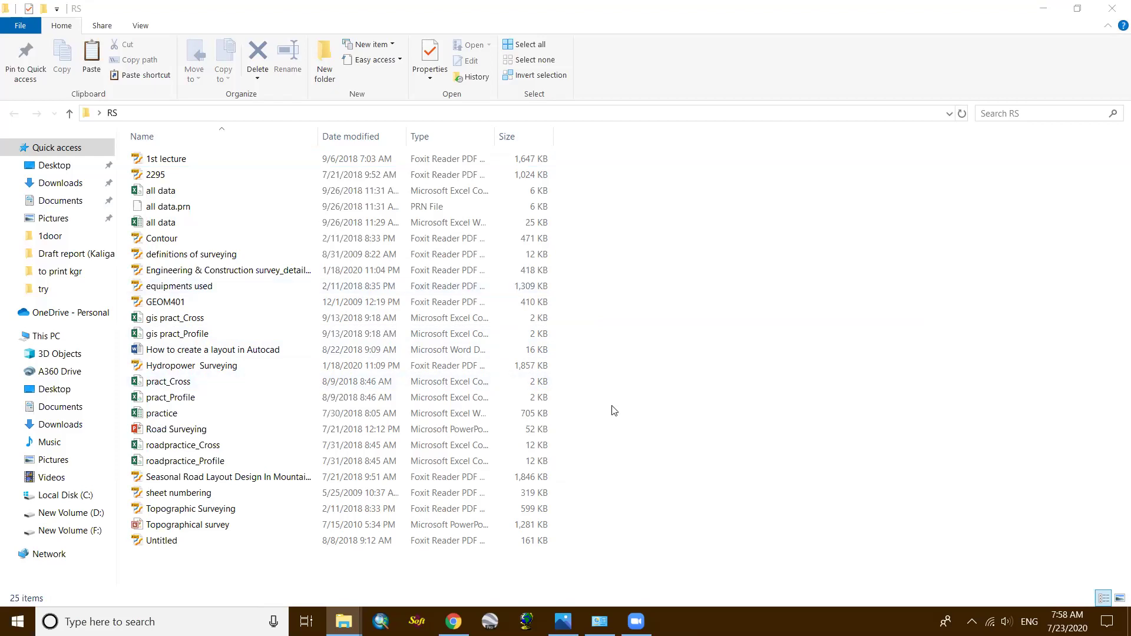
Refresh the RS folder's file listing again and minimize its window.
{"action": "right_click", "coordinate": [828, 266]}
{"action": "left_click", "coordinate": [839, 351]}
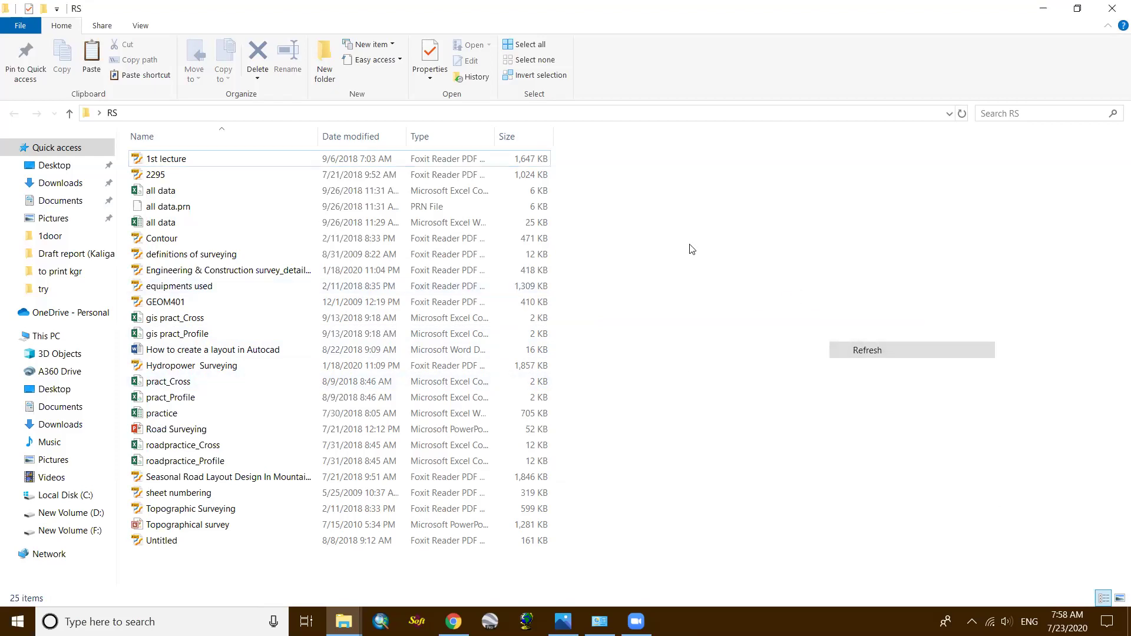
{"action": "right_click", "coordinate": [684, 239]}
{"action": "right_click", "coordinate": [734, 237]}
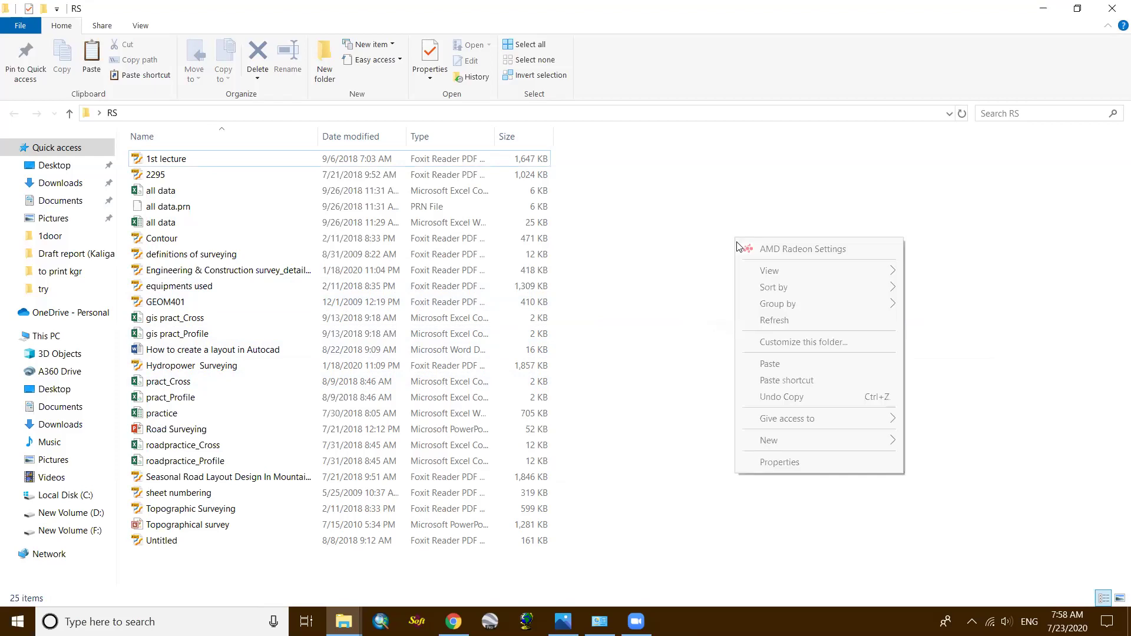
{"action": "left_click", "coordinate": [769, 321]}
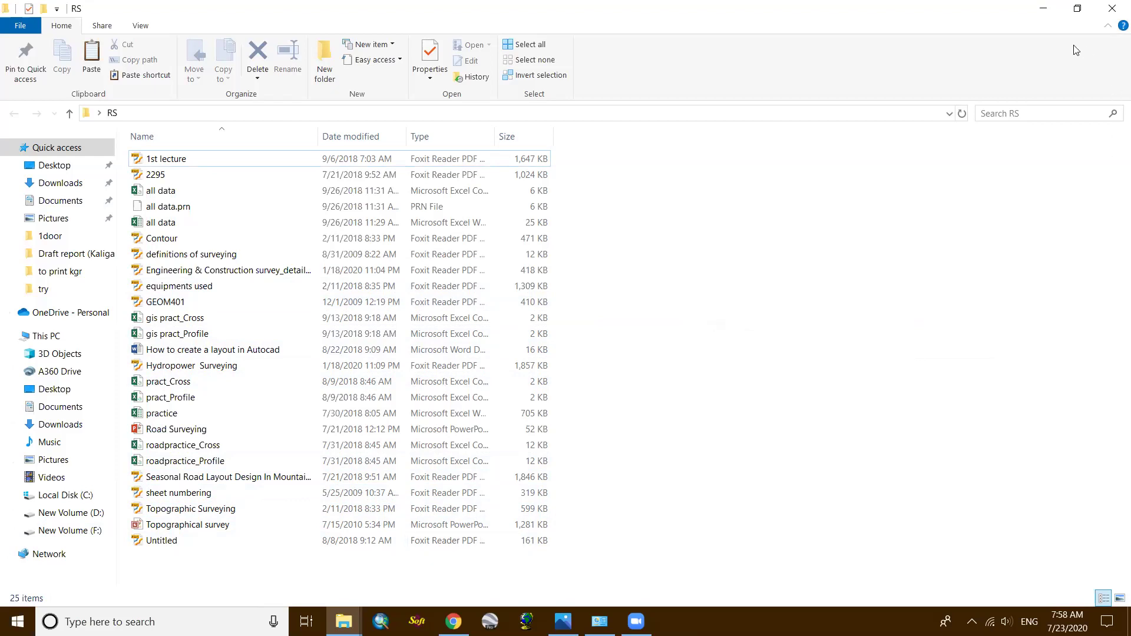
{"action": "left_click", "coordinate": [1043, 8]}
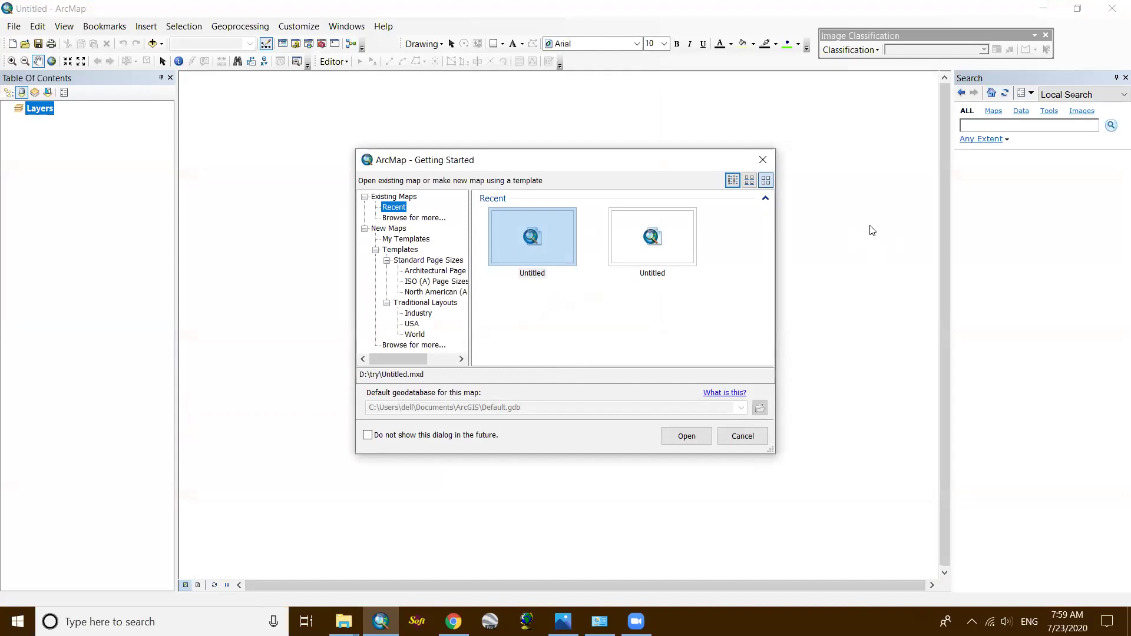
Dismiss the ArcMap Getting Started dialog and close the floating Image Classification toolbar.
{"action": "left_click", "coordinate": [763, 160]}
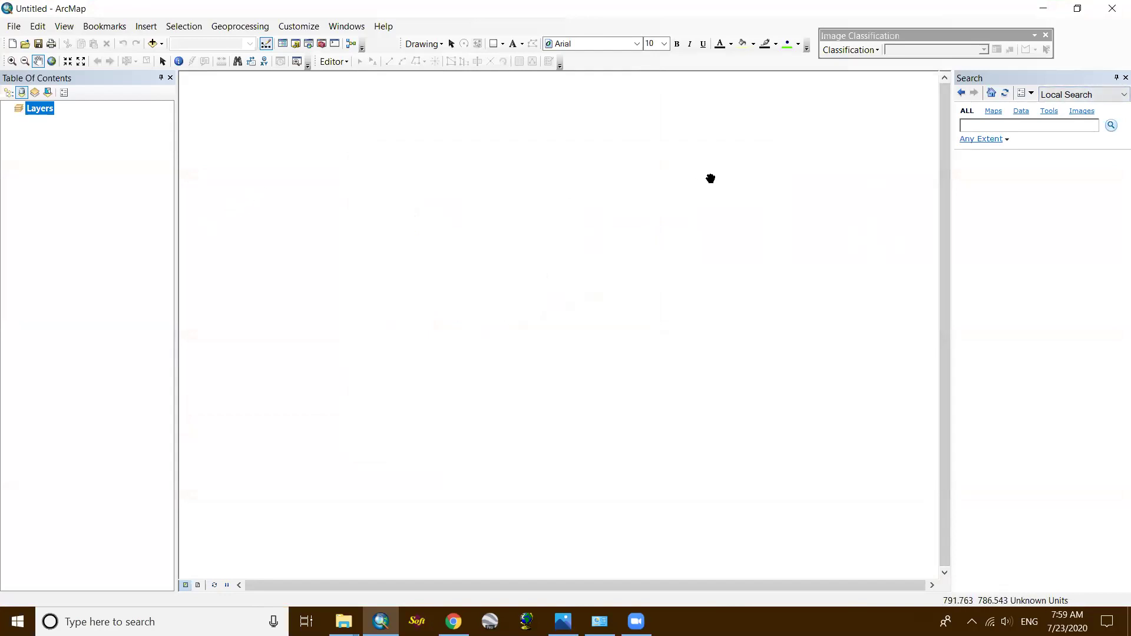
{"action": "left_click", "coordinate": [1046, 35]}
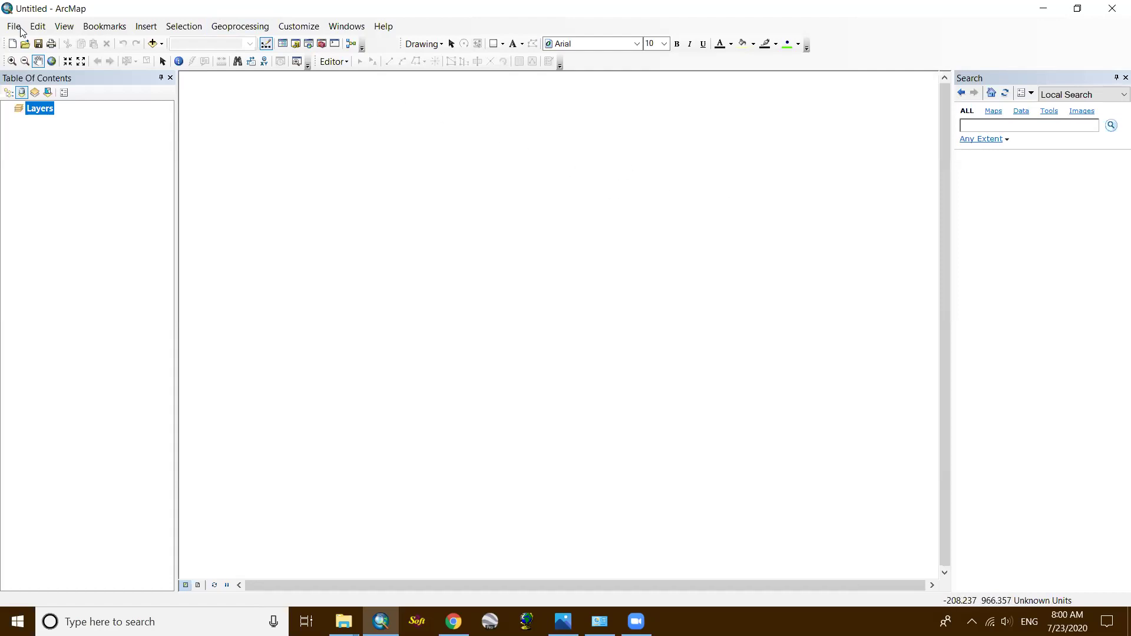
Show the Catalog window to view its folder connections and close it again, doing this twice.
{"action": "left_click", "coordinate": [297, 45]}
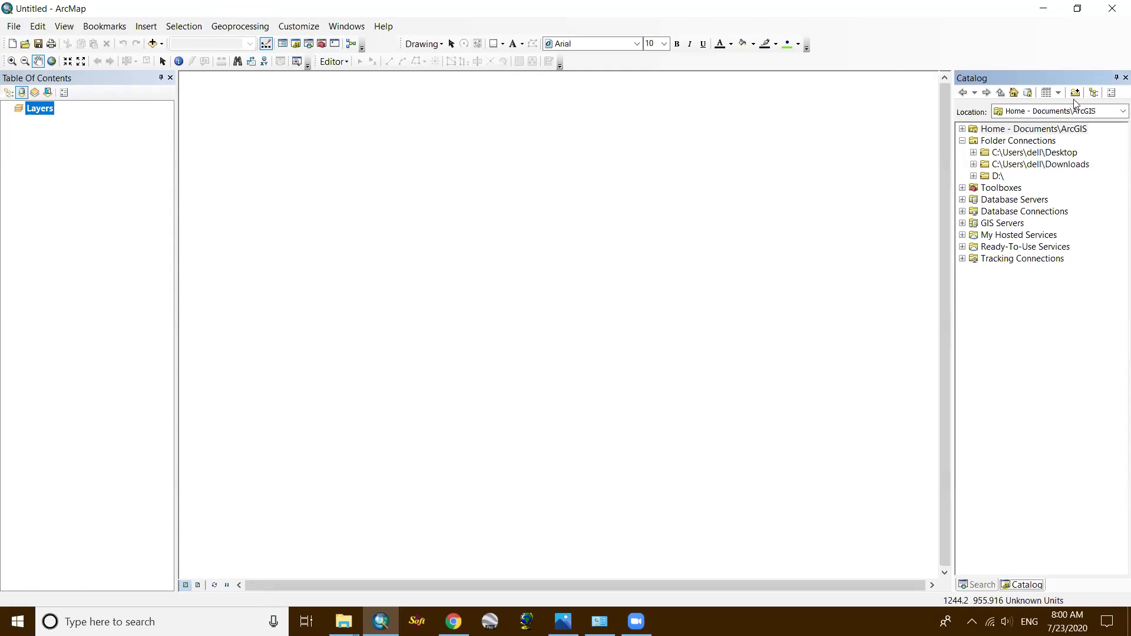
{"action": "left_click", "coordinate": [1125, 78]}
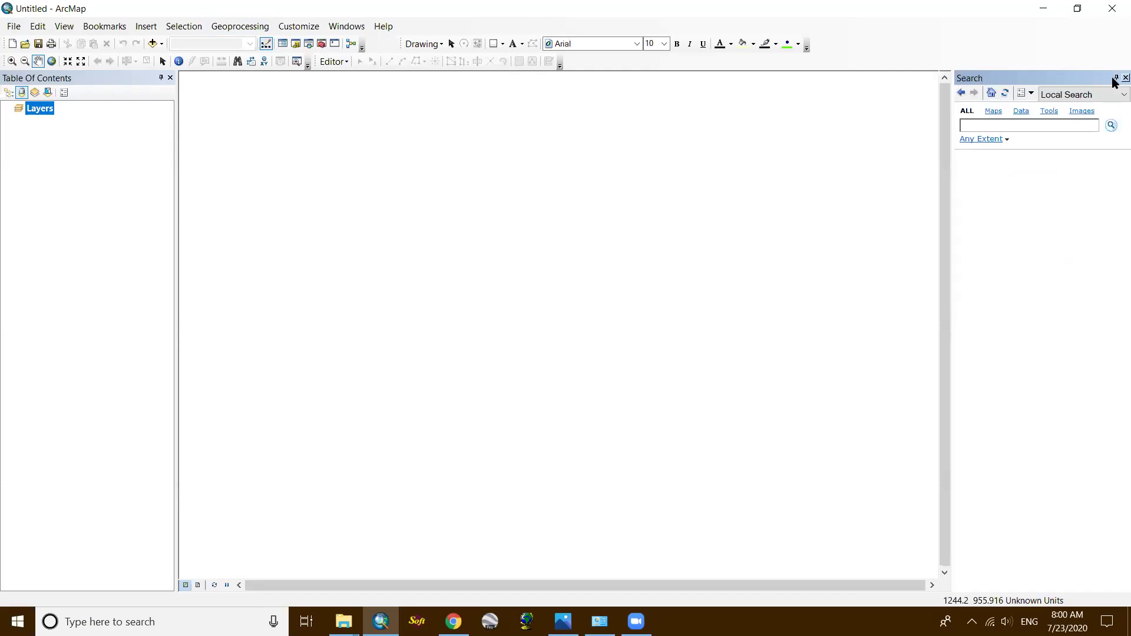
{"action": "left_click", "coordinate": [296, 45]}
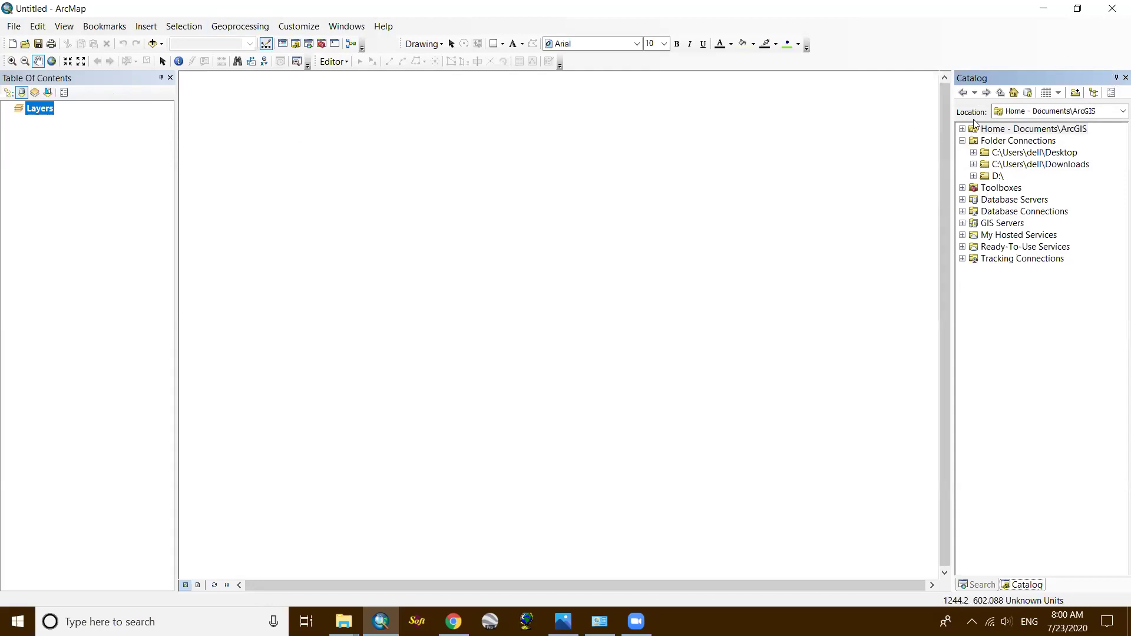
{"action": "left_click", "coordinate": [1125, 78]}
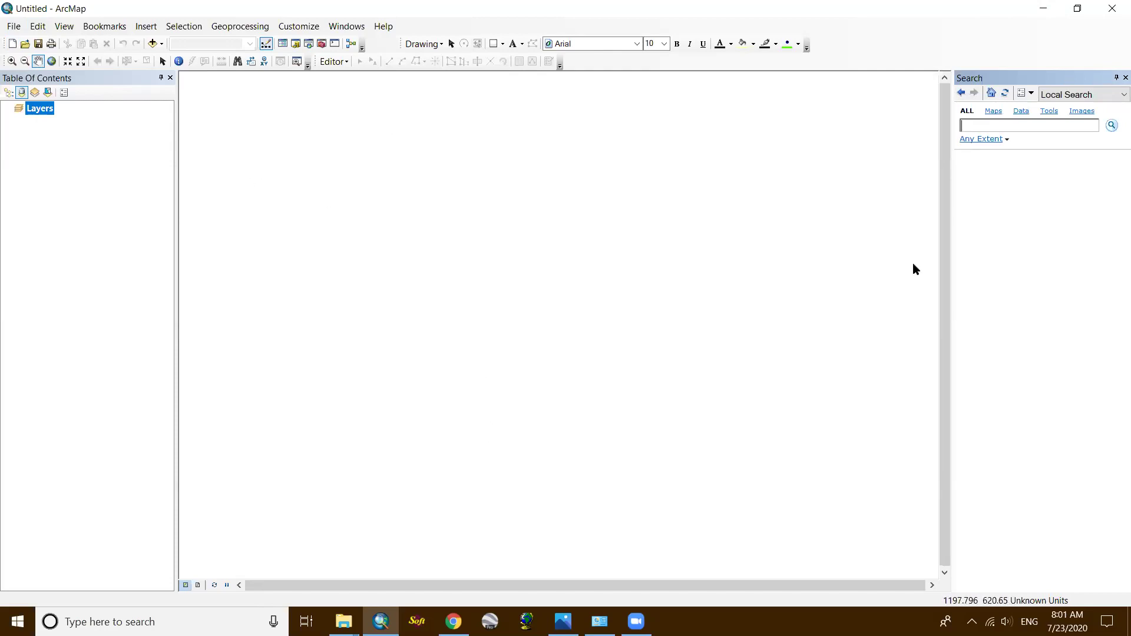
Minimize ArcMap, open the 2785 06A Kathmandau image from the desktop and enlarge it to a readable size.
{"action": "left_click", "coordinate": [1046, 13]}
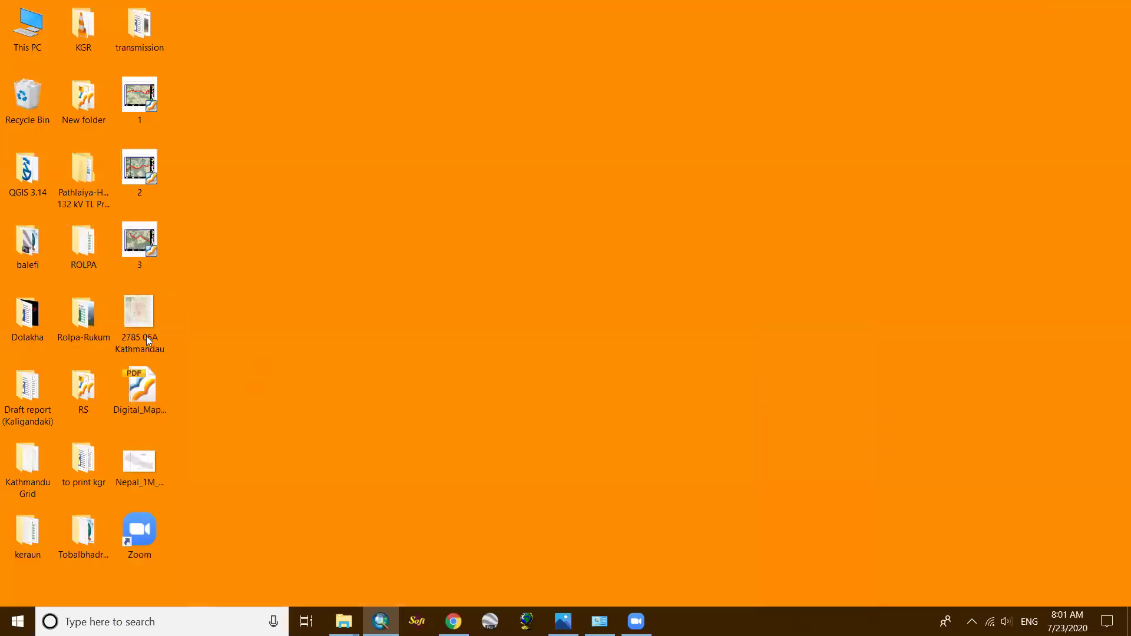
{"action": "double_click", "coordinate": [141, 325]}
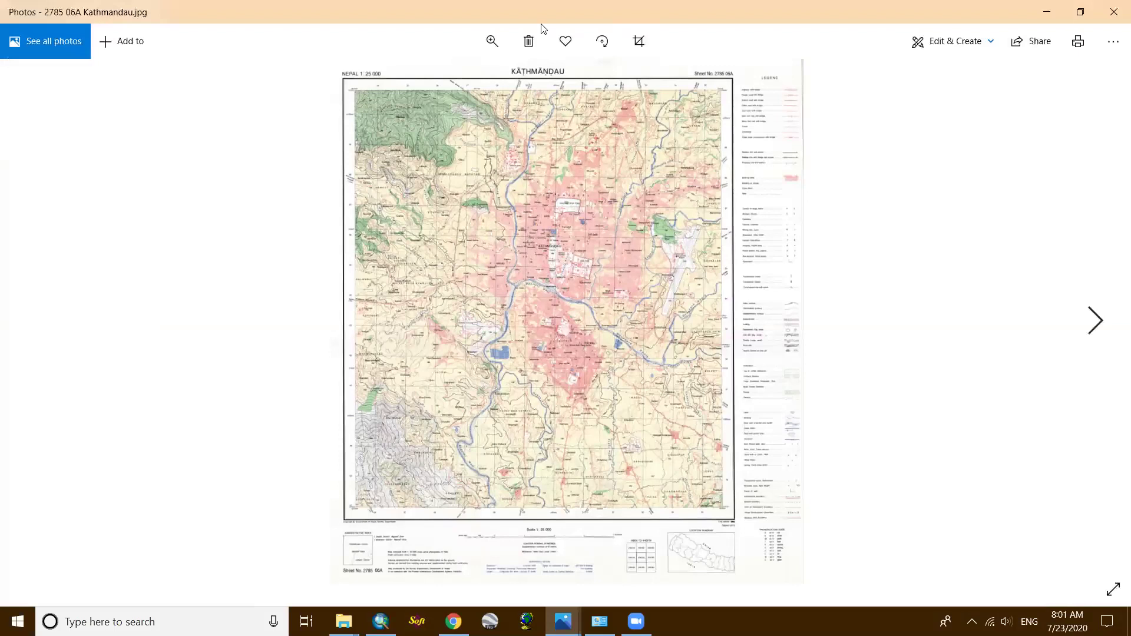
{"action": "left_click", "coordinate": [491, 45]}
{"action": "left_click_drag", "start_coordinate": [428, 81], "coordinate": [443, 83]}
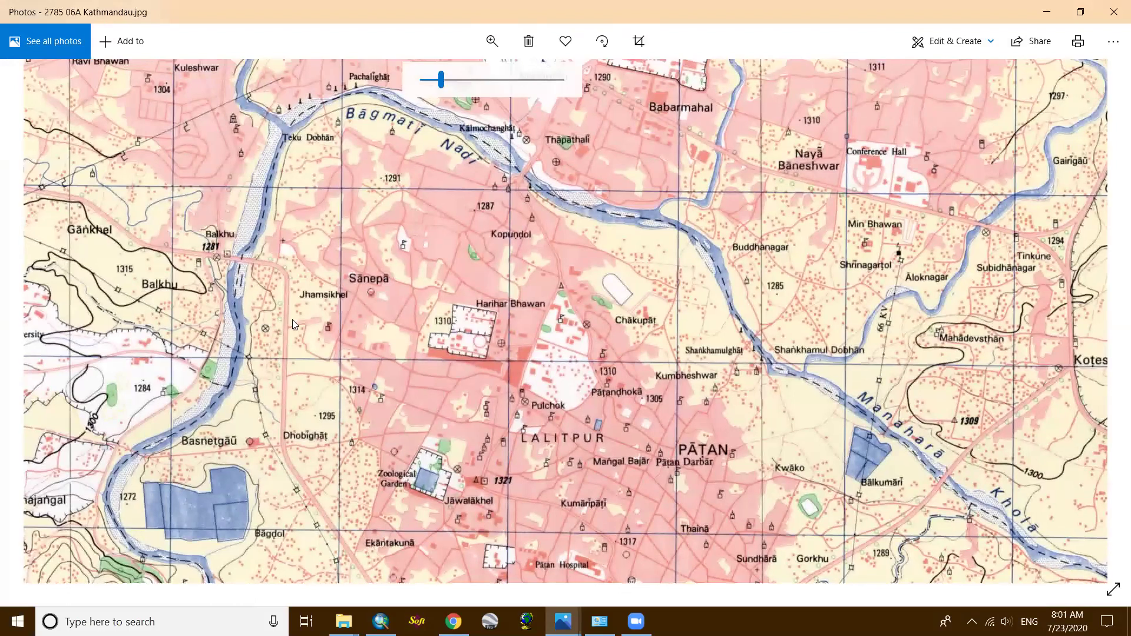
Examine the northwest corner of the Kathmandu topographic sheet, including its scale, grid numbers and latitude/longitude labels.
{"action": "left_click_drag", "start_coordinate": [324, 276], "coordinate": [440, 384]}
{"action": "left_click_drag", "start_coordinate": [428, 152], "coordinate": [610, 339]}
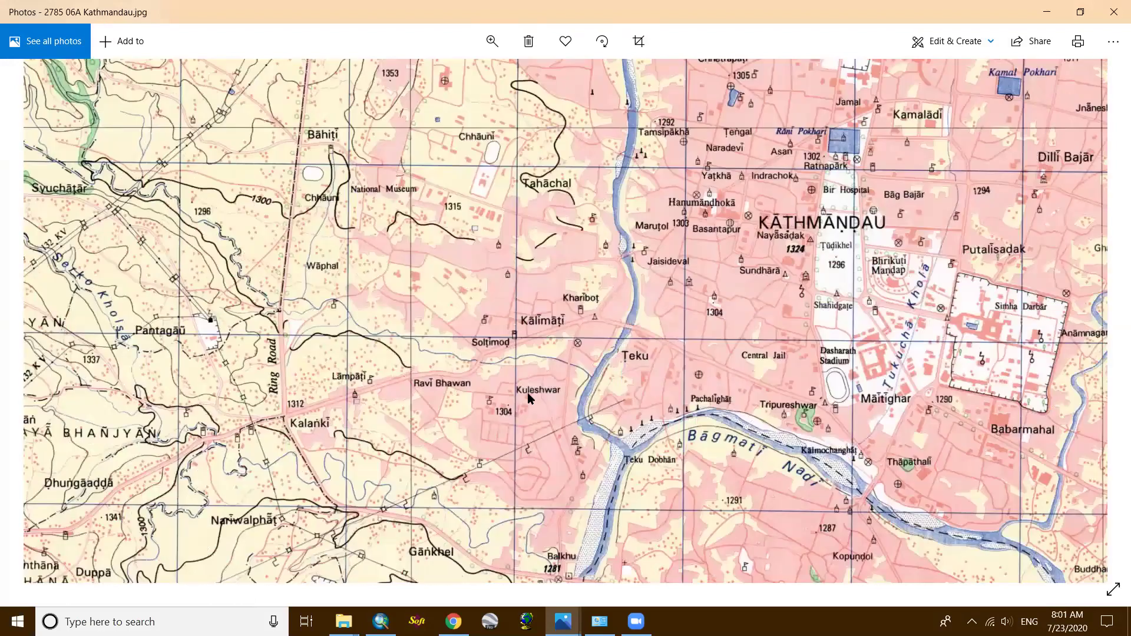
{"action": "left_click_drag", "start_coordinate": [301, 118], "coordinate": [833, 631]}
{"action": "left_click_drag", "start_coordinate": [775, 275], "coordinate": [812, 294]}
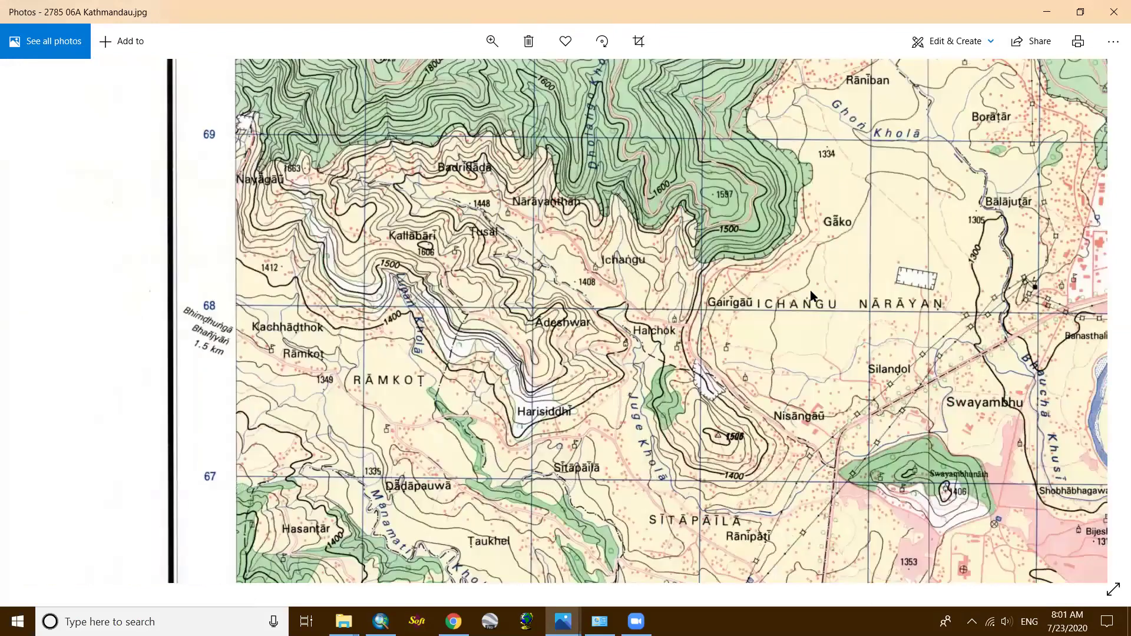
{"action": "left_click_drag", "start_coordinate": [508, 214], "coordinate": [450, 374]}
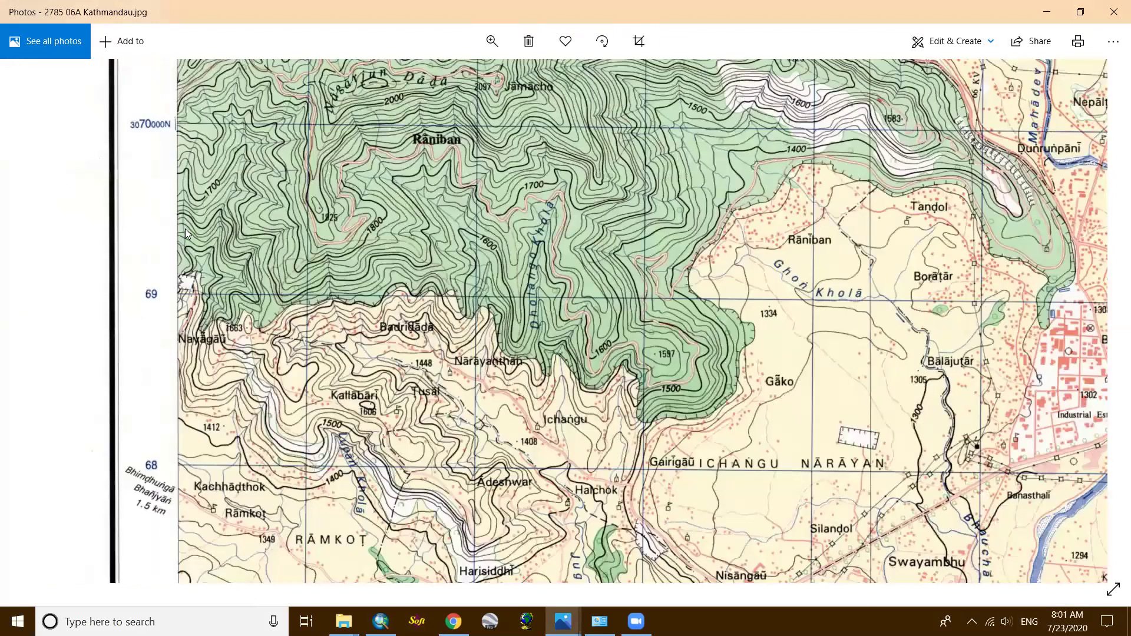
{"action": "scroll", "coordinate": [186, 234], "scroll_direction": "up", "scroll_amount": 5}
{"action": "scroll", "coordinate": [169, 254], "scroll_direction": "left", "scroll_amount": 3}
{"action": "scroll", "coordinate": [171, 225], "scroll_direction": "right", "scroll_amount": 3}
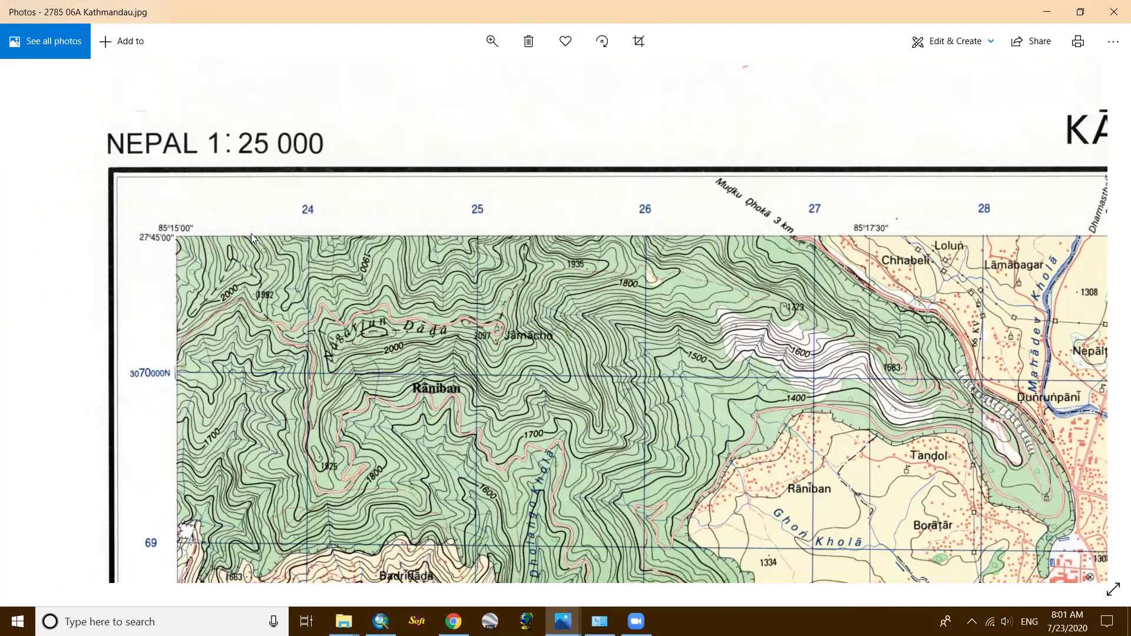
{"action": "scroll", "coordinate": [146, 346], "scroll_direction": "down", "scroll_amount": 1}
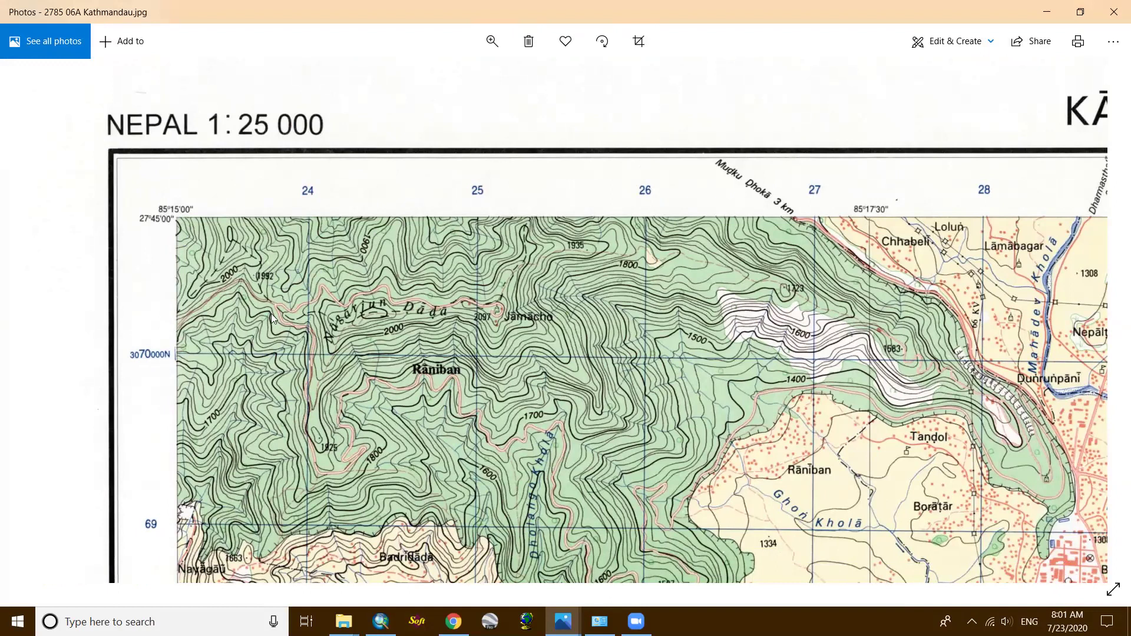
{"action": "left_click_drag", "start_coordinate": [177, 217], "coordinate": [159, 200]}
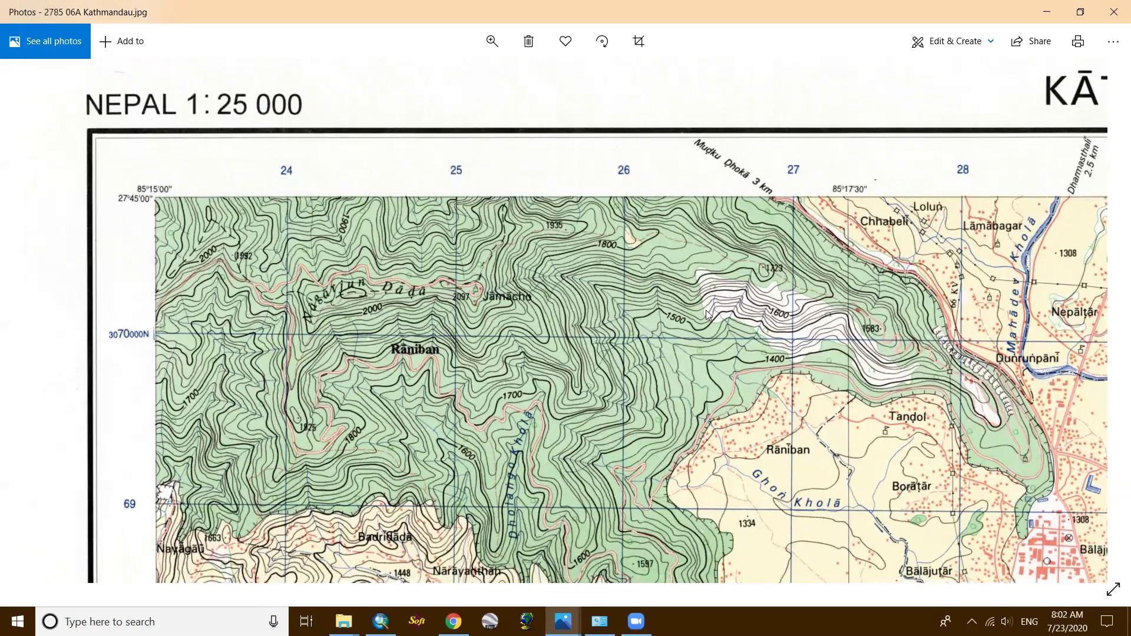
{"action": "left_click_drag", "start_coordinate": [706, 310], "coordinate": [670, 285]}
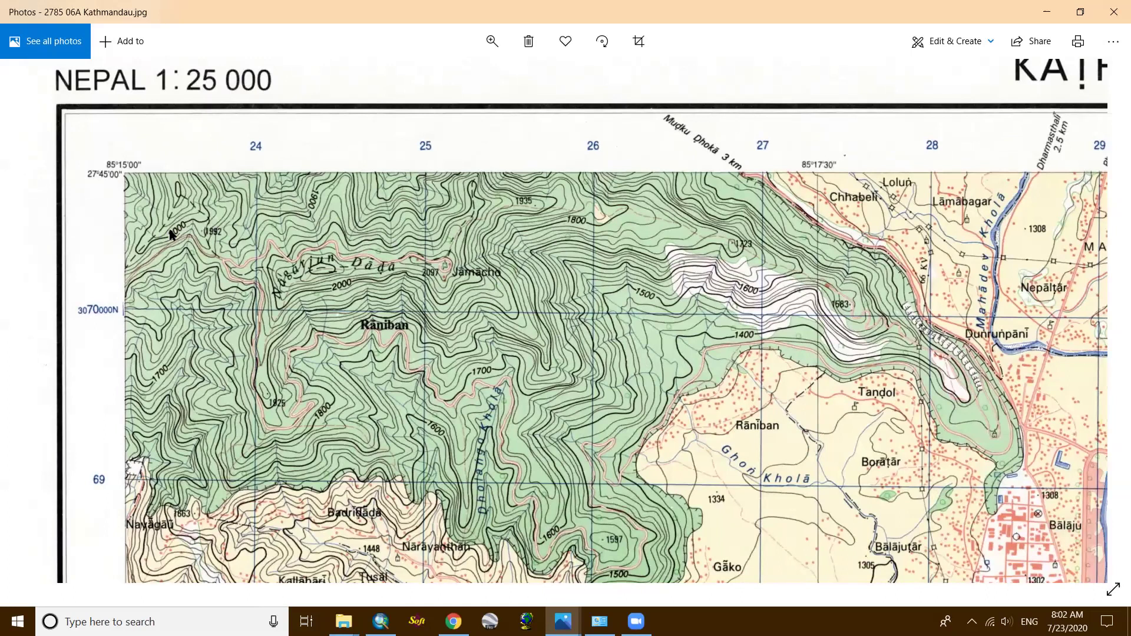
{"action": "left_click_drag", "start_coordinate": [165, 231], "coordinate": [283, 270]}
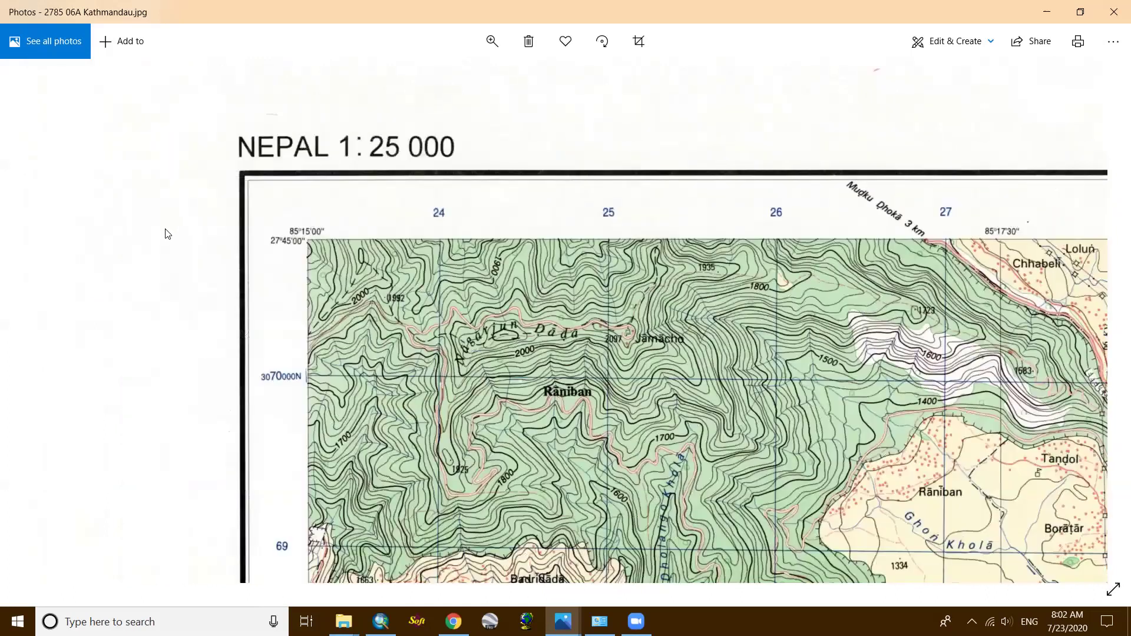
Examine the grid and longitude labels along the sheet's northern edge and return to its northwest corner.
{"action": "scroll", "coordinate": [172, 233], "scroll_direction": "right", "scroll_amount": 3}
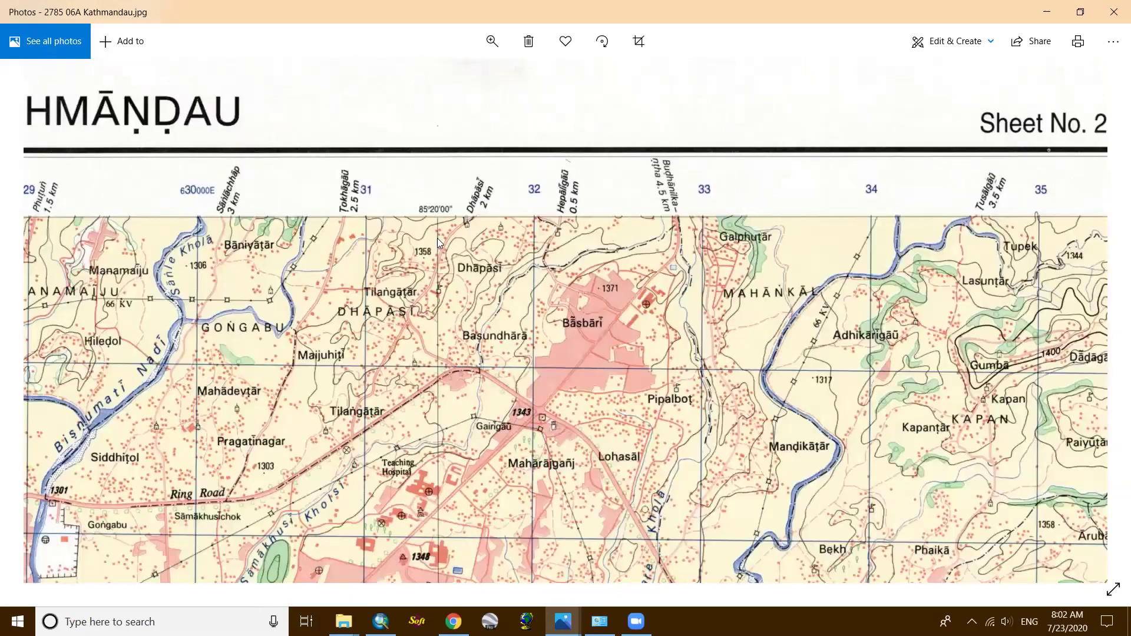
{"action": "key", "text": "Left"}
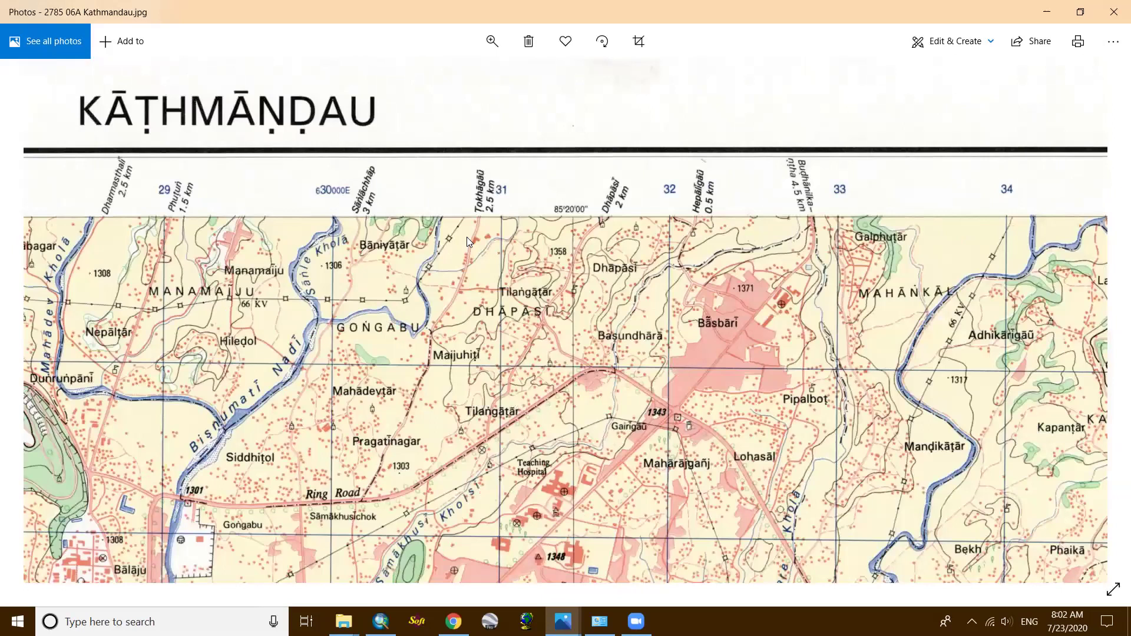
{"action": "key", "text": "Left"}
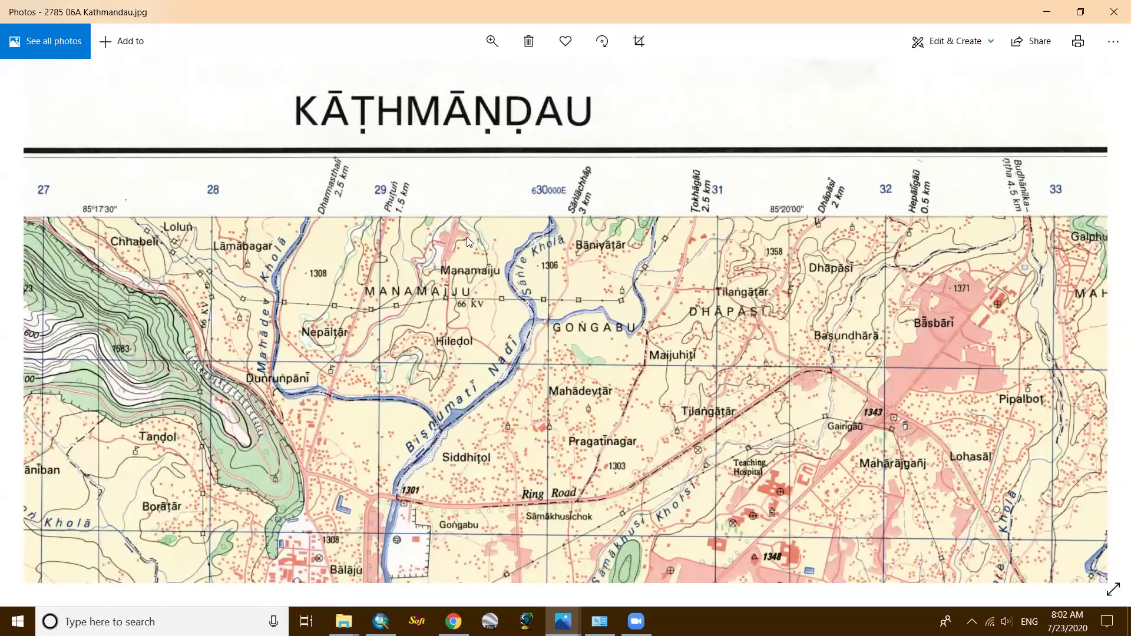
{"action": "key", "text": "Left"}
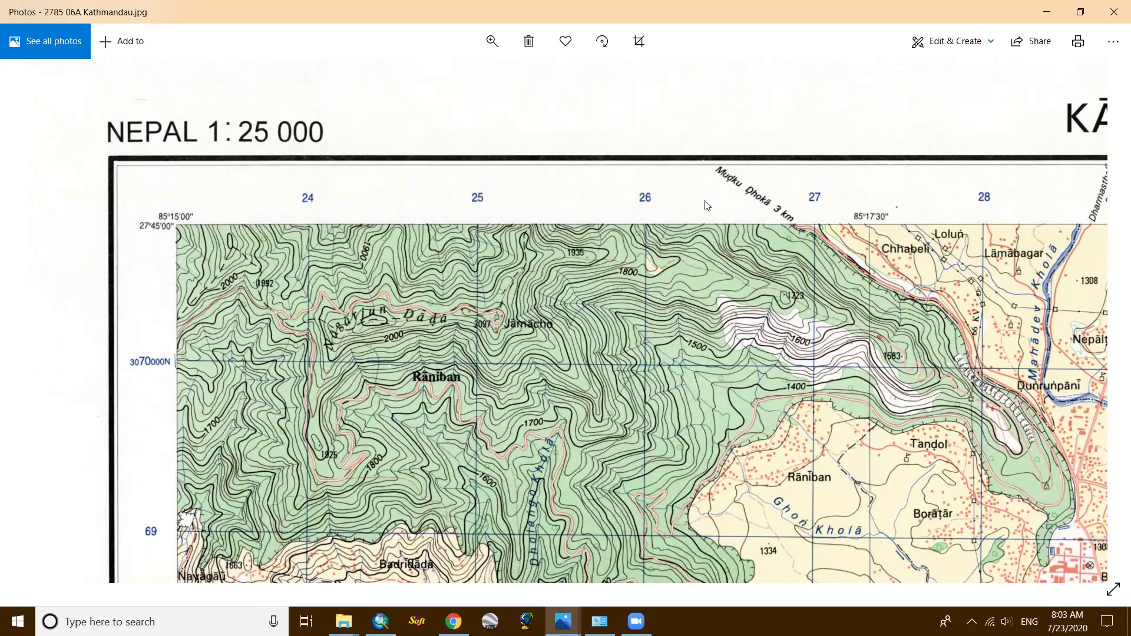
Follow the sheet's northern edge eastward and examine the northeast corner's coordinate labels, sheet number and adjacent legend.
{"action": "scroll", "coordinate": [605, 225], "scroll_direction": "right", "scroll_amount": 2}
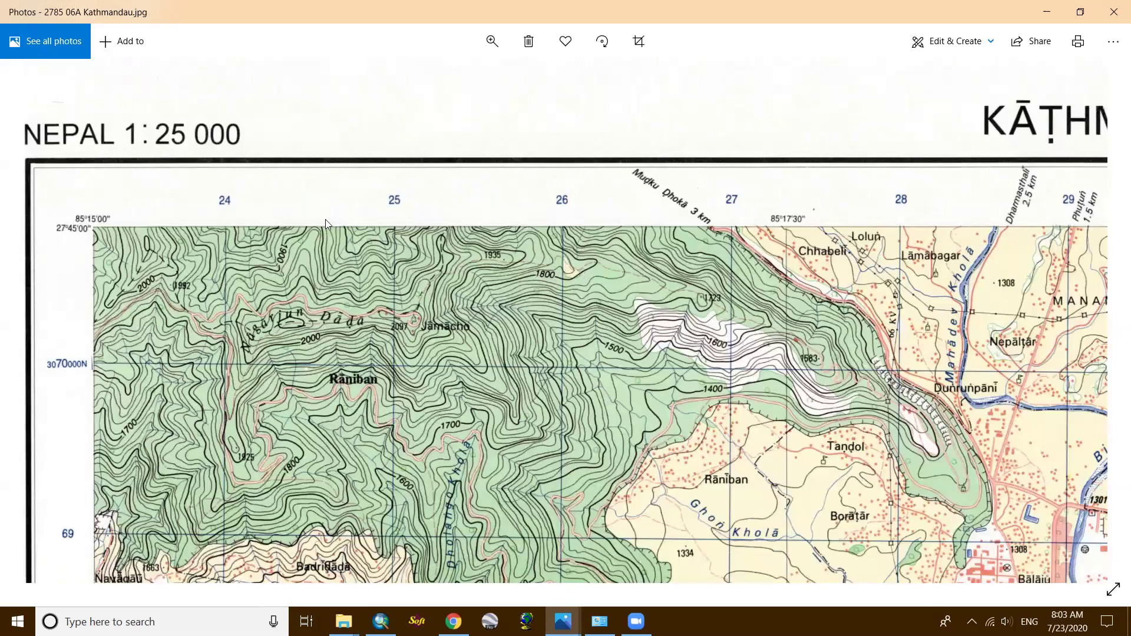
{"action": "scroll", "coordinate": [326, 219], "scroll_direction": "right", "scroll_amount": 4}
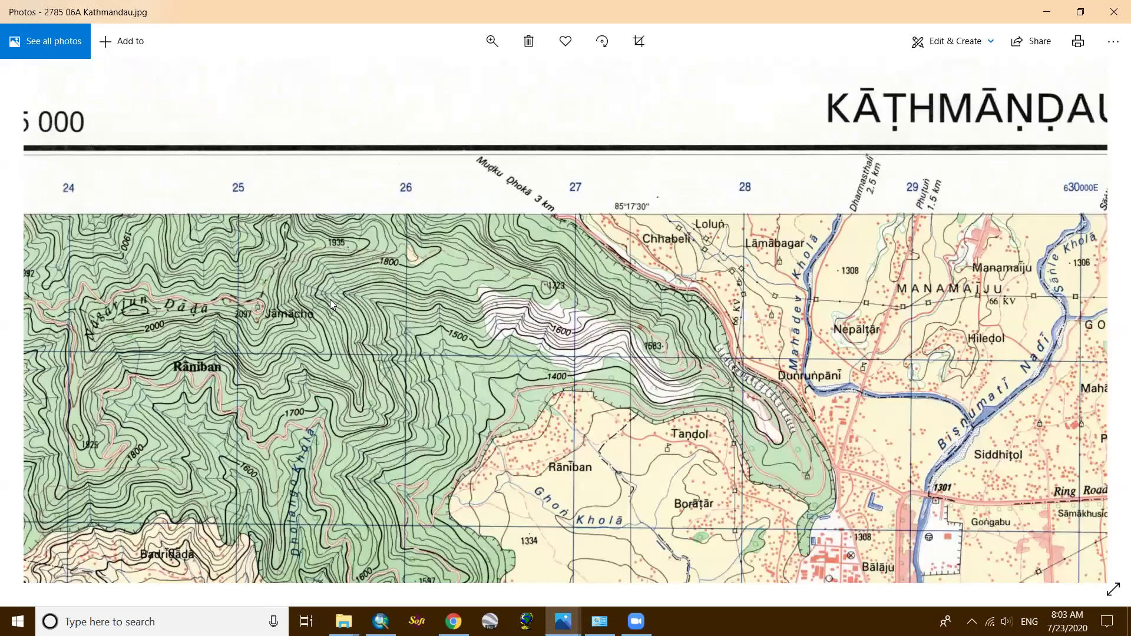
{"action": "scroll", "coordinate": [507, 179], "scroll_direction": "right", "scroll_amount": 20}
{"action": "scroll", "coordinate": [507, 180], "scroll_direction": "down", "scroll_amount": 4}
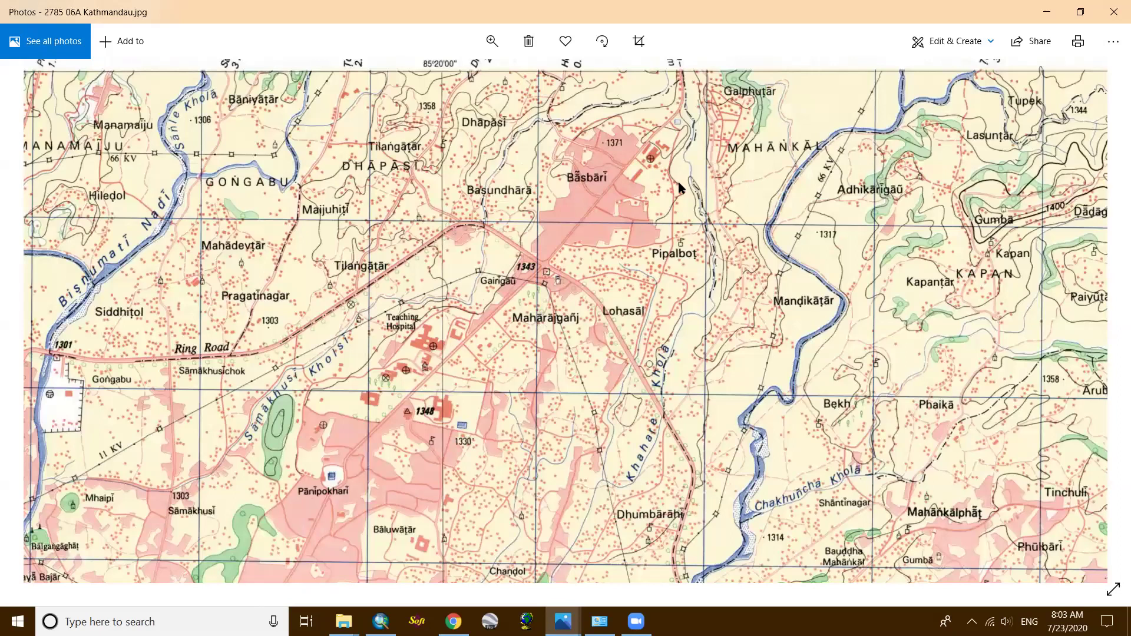
{"action": "scroll", "coordinate": [679, 184], "scroll_direction": "right", "scroll_amount": 6}
{"action": "scroll", "coordinate": [679, 184], "scroll_direction": "up", "scroll_amount": 3}
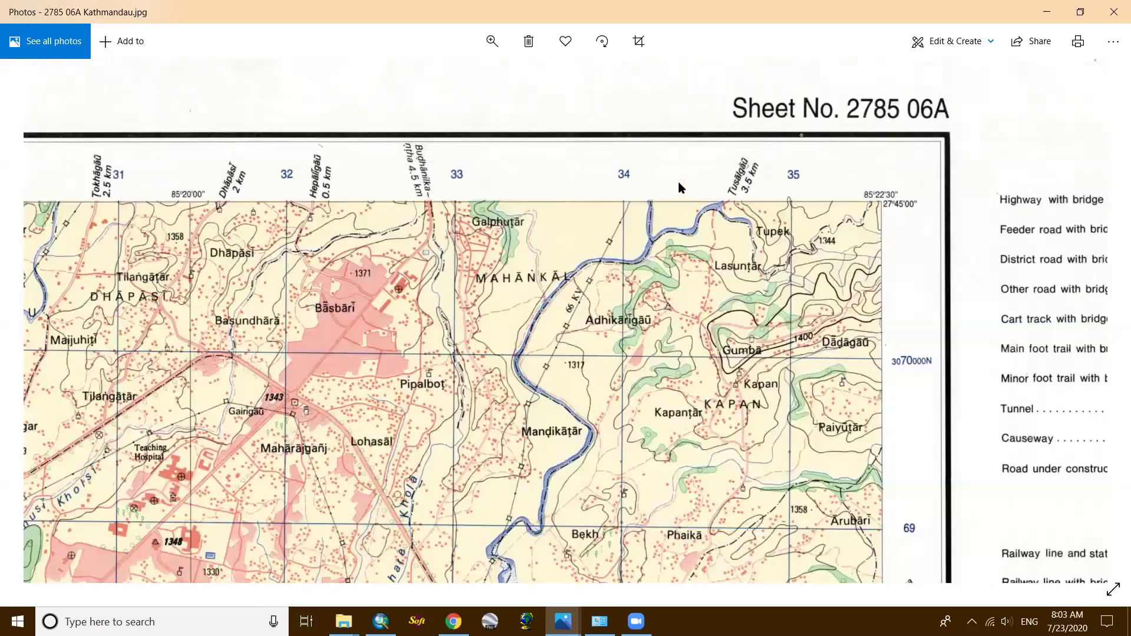
{"action": "scroll", "coordinate": [679, 186], "scroll_direction": "right", "scroll_amount": 5}
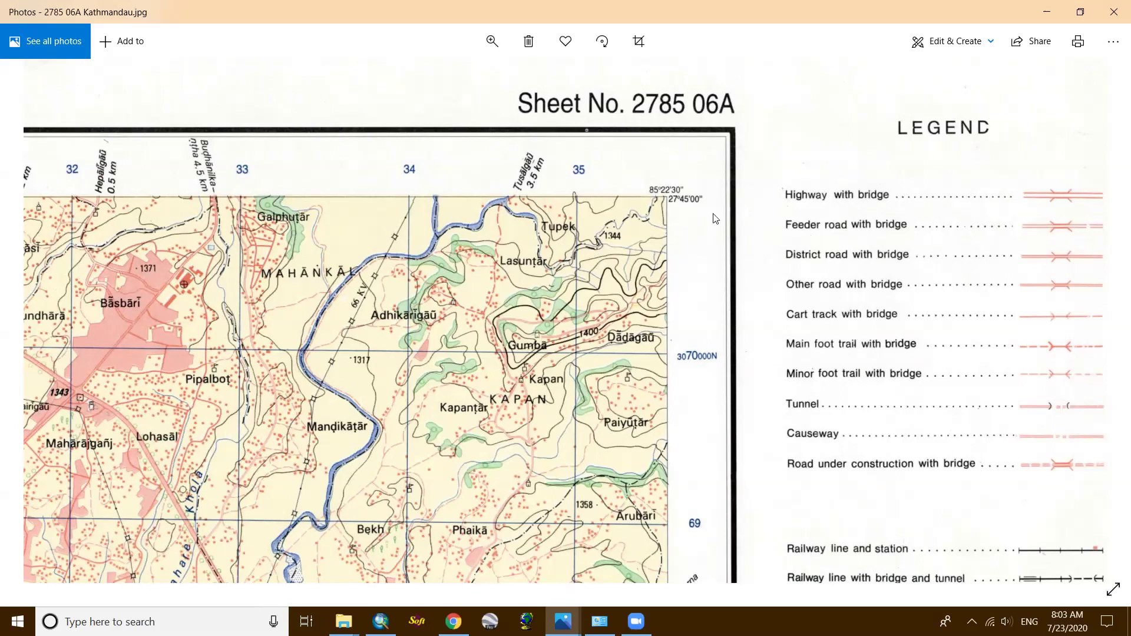
{"action": "scroll", "coordinate": [635, 224], "scroll_direction": "left", "scroll_amount": 3}
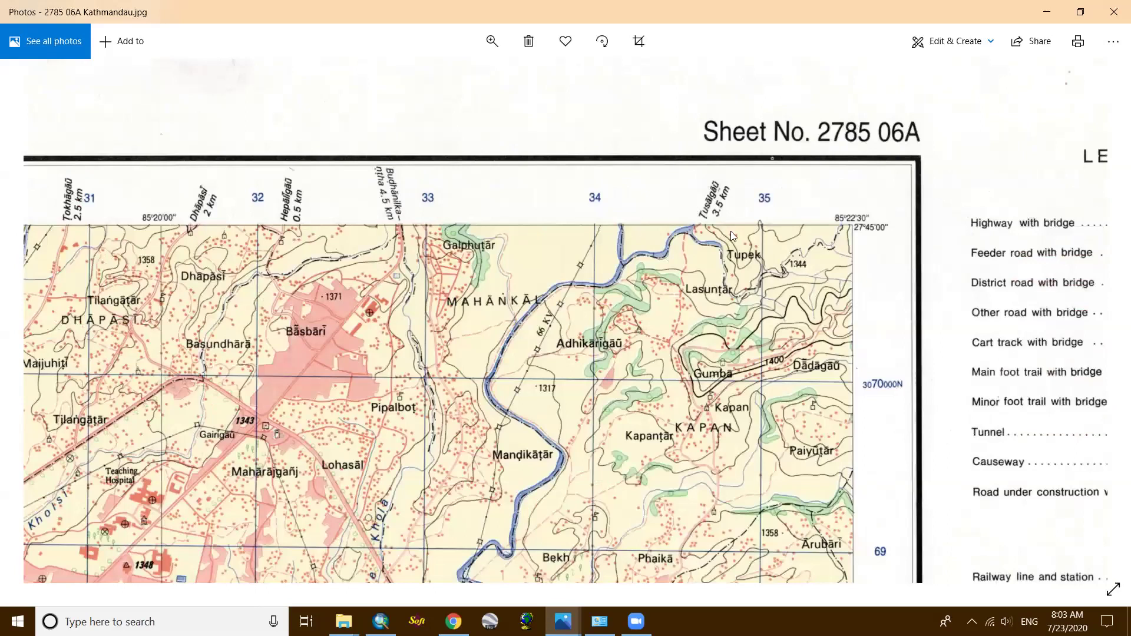
{"action": "scroll", "coordinate": [747, 236], "scroll_direction": "left", "scroll_amount": 1}
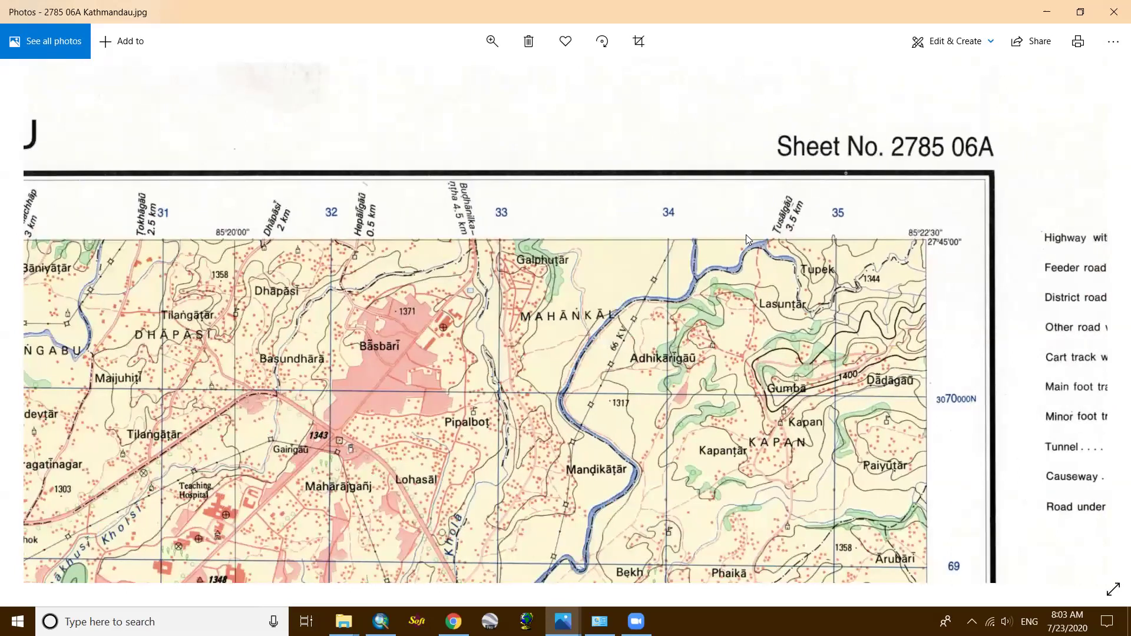
{"action": "scroll", "coordinate": [750, 241], "scroll_direction": "right", "scroll_amount": 3}
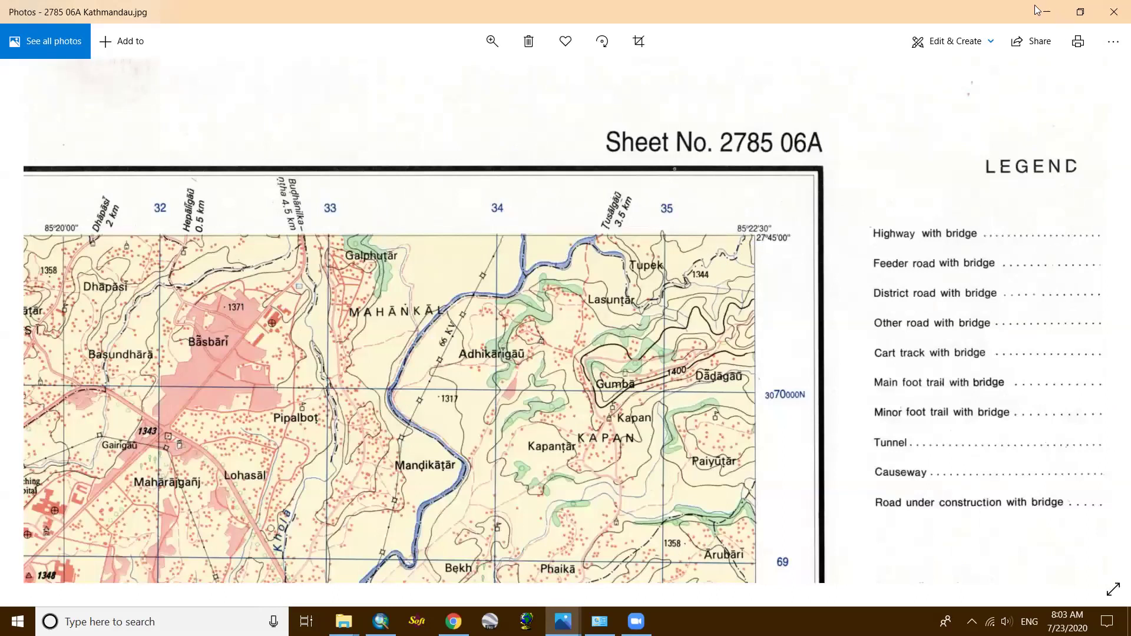
{"action": "left_click_drag", "start_coordinate": [694, 332], "coordinate": [832, 332]}
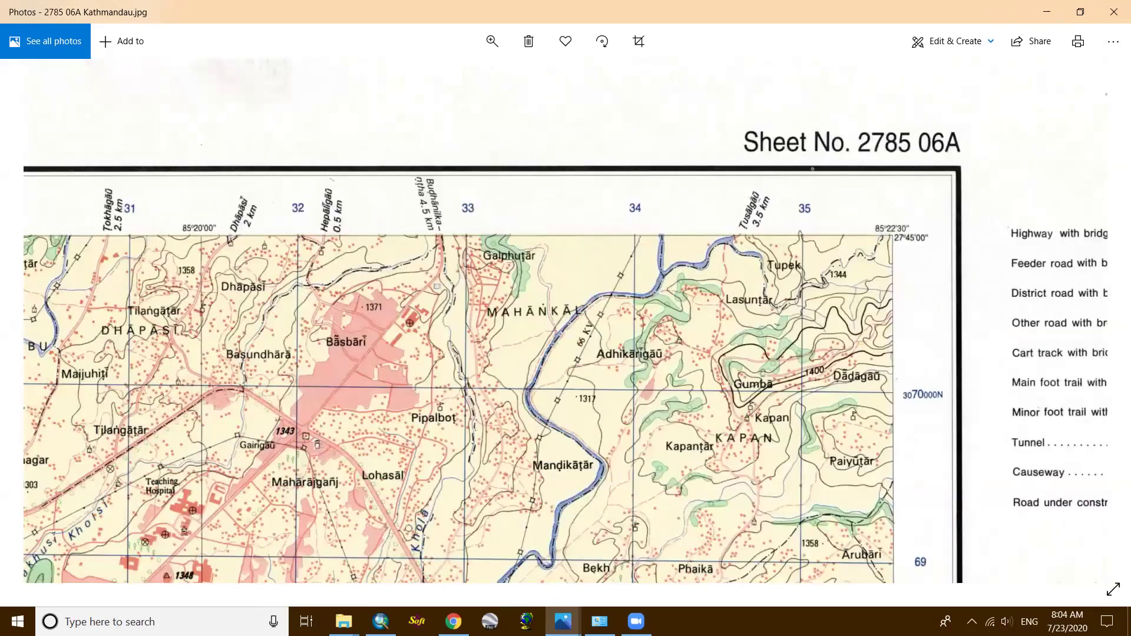
Show the desktop, launch Google Earth Pro, dismiss its start-up tips and zoom in on the Kathmandu valley.
{"action": "key", "text": "super+d"}
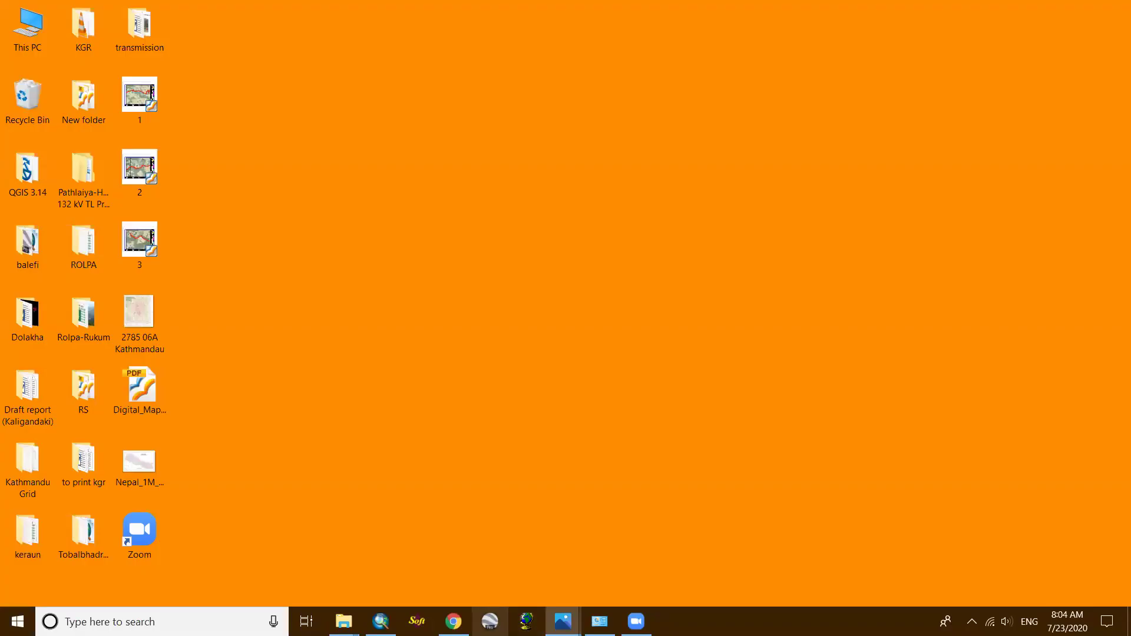
{"action": "left_click", "coordinate": [490, 621]}
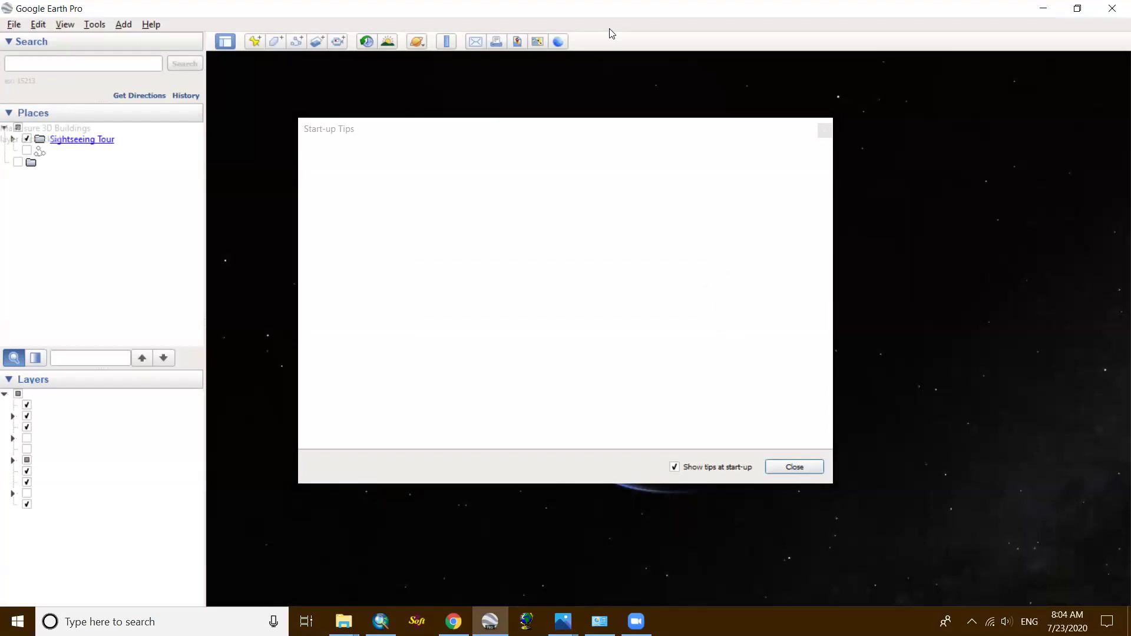
{"action": "left_click", "coordinate": [790, 467]}
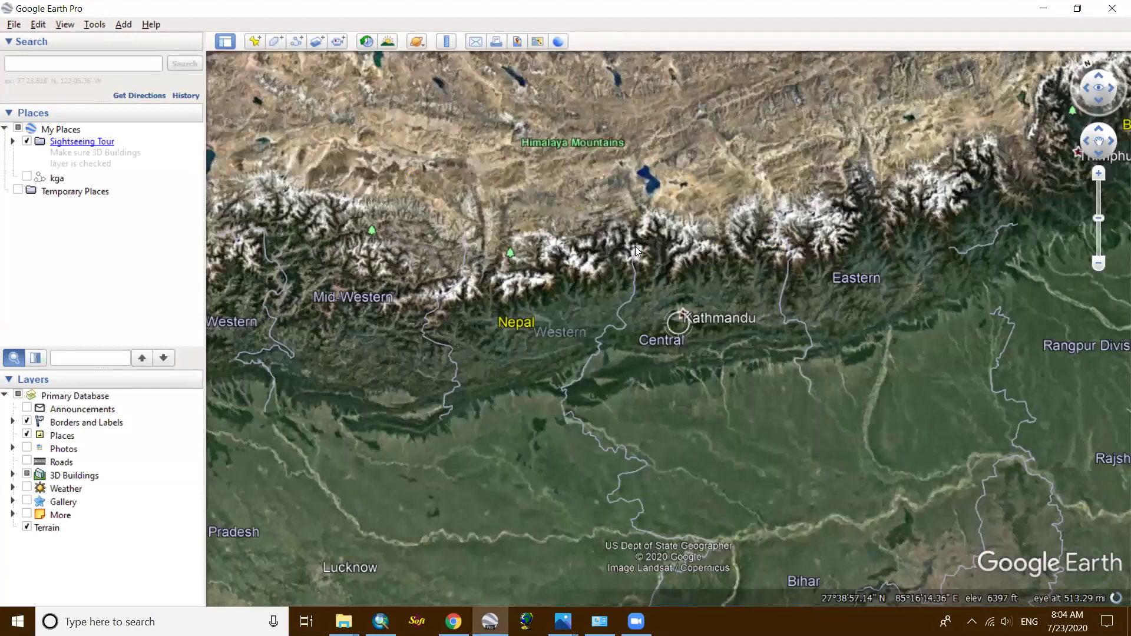
{"action": "scroll", "coordinate": [634, 246], "scroll_direction": "up", "scroll_amount": 1}
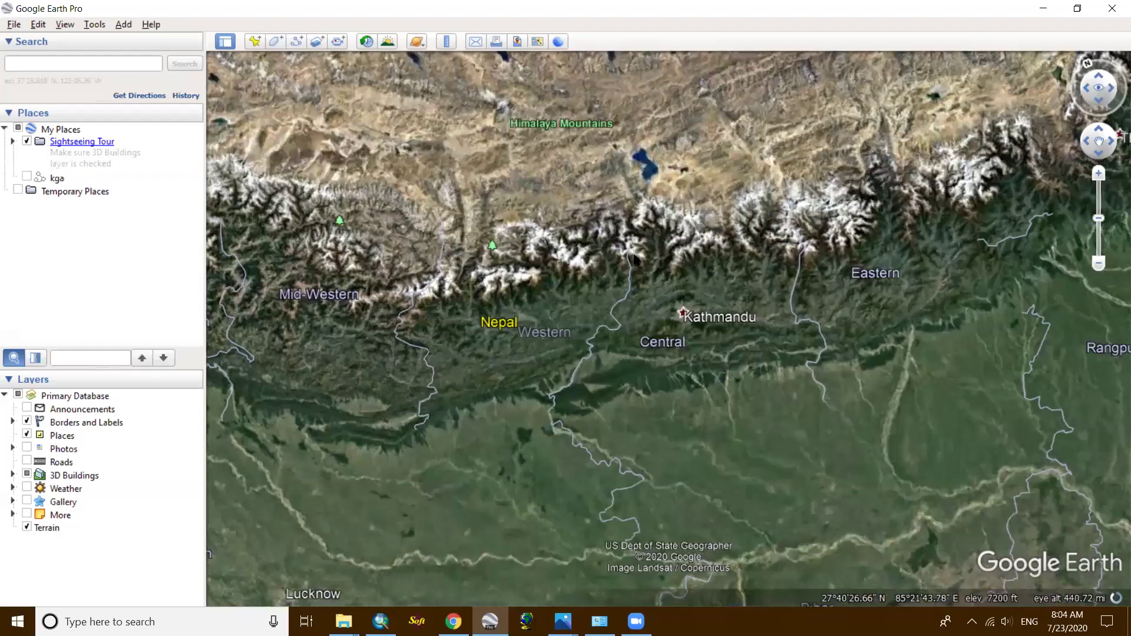
{"action": "scroll", "coordinate": [635, 257], "scroll_direction": "up", "scroll_amount": 5}
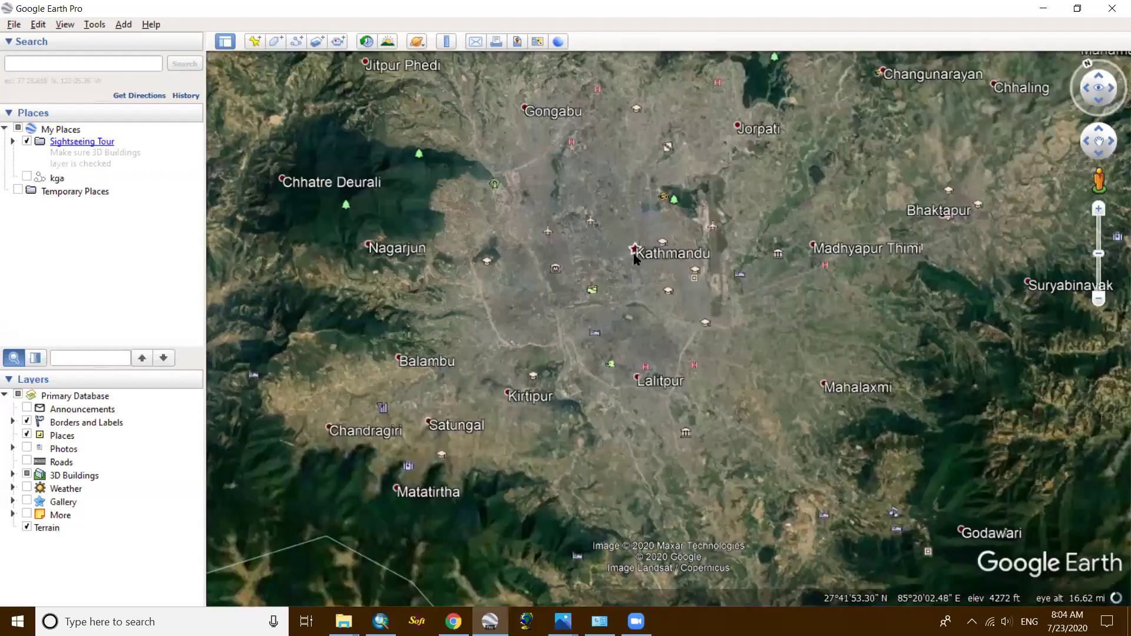
Examine the Kathmandu valley imagery eastward to Banepa, and compare it with the western part of the Kathmandu topographic sheet in Photos.
{"action": "scroll", "coordinate": [634, 258], "scroll_direction": "up", "scroll_amount": 1}
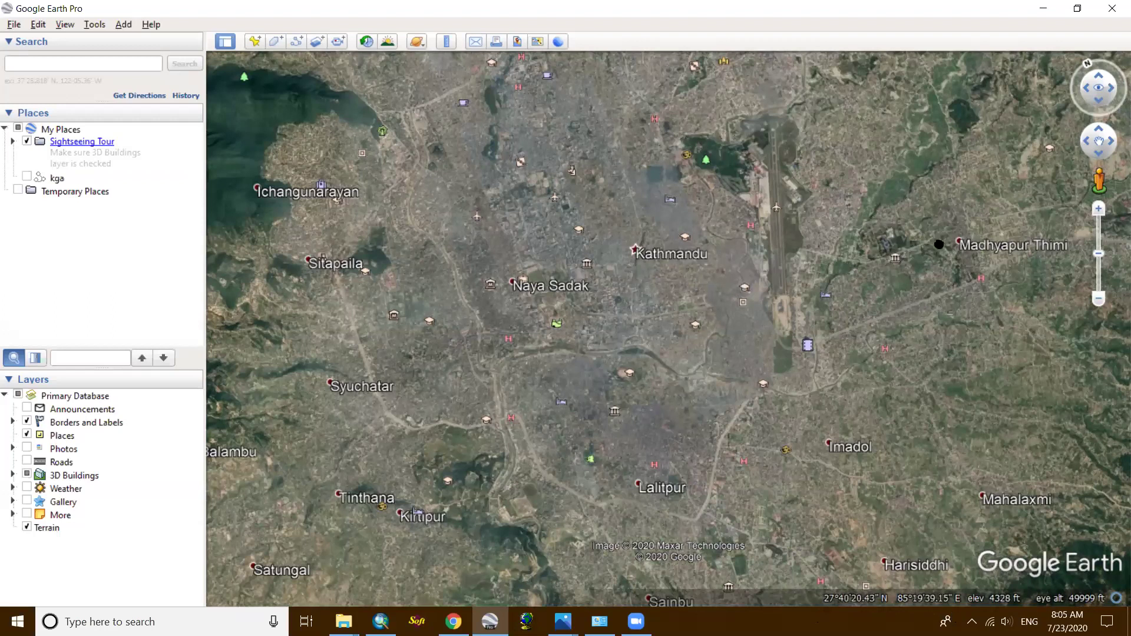
{"action": "left_click_drag", "start_coordinate": [849, 260], "coordinate": [854, 229]}
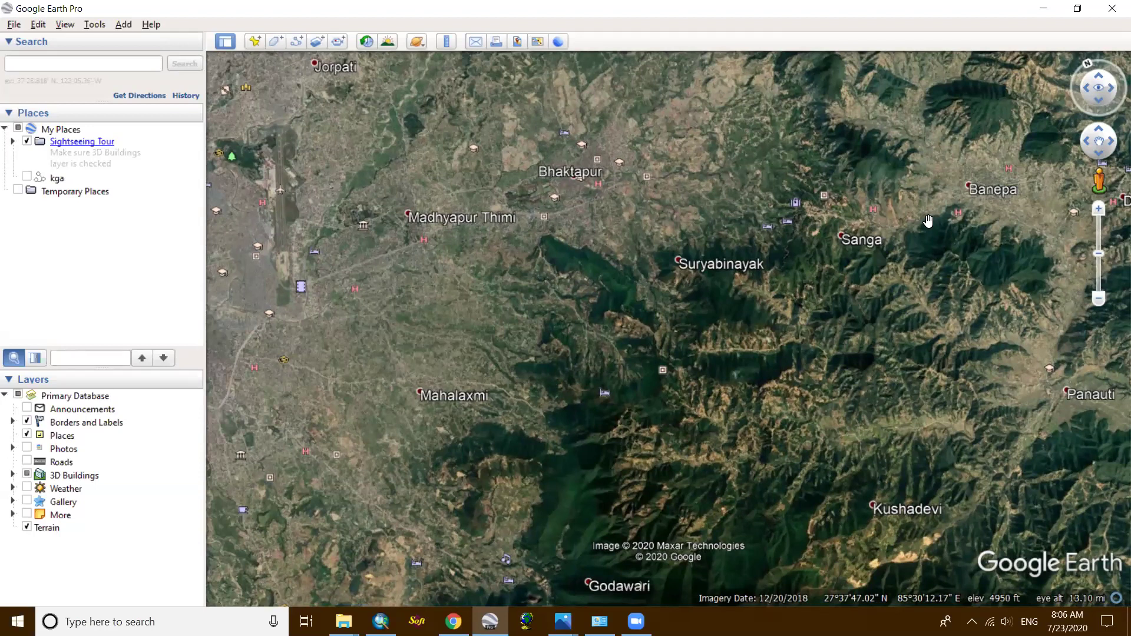
{"action": "mouse_move", "coordinate": [562, 622]}
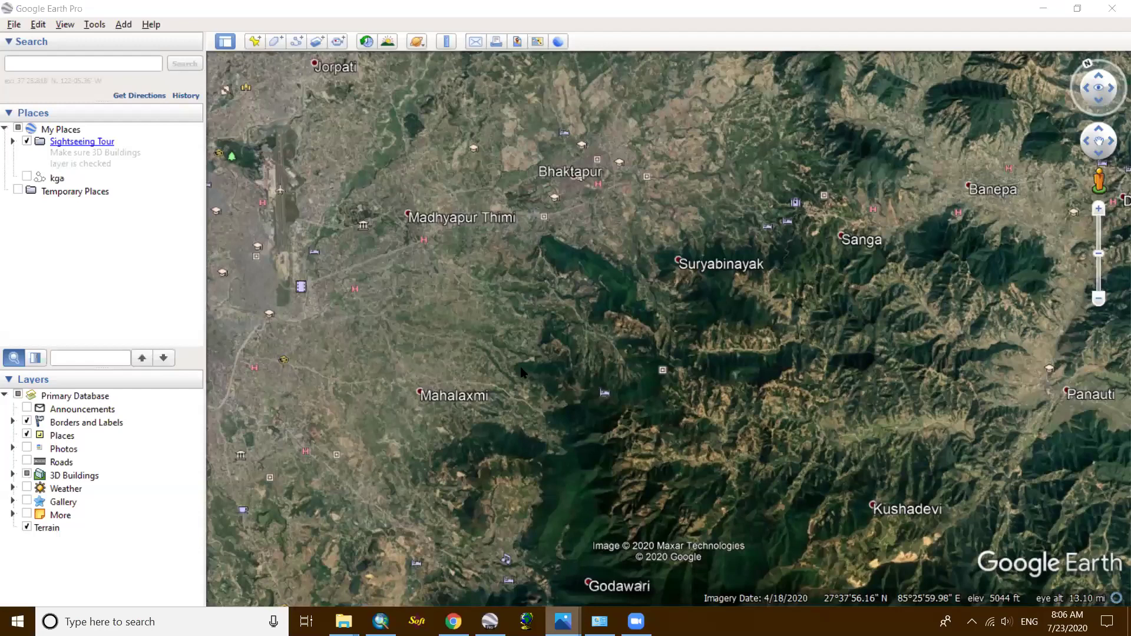
{"action": "key", "text": "alt+Tab"}
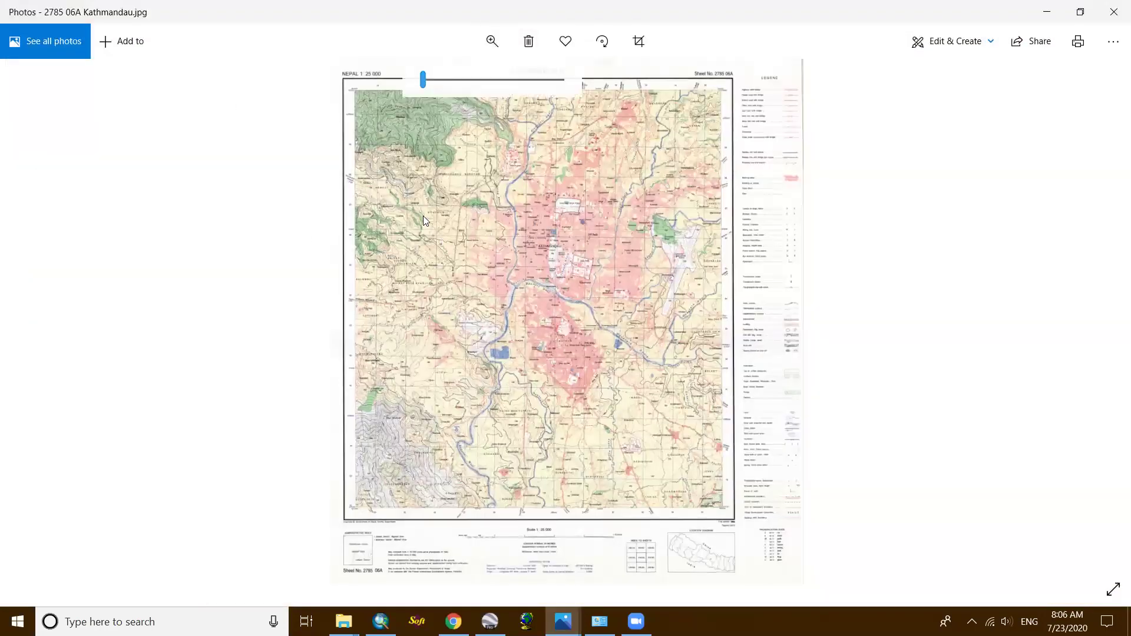
{"action": "scroll", "coordinate": [561, 467], "scroll_direction": "up", "scroll_amount": 2}
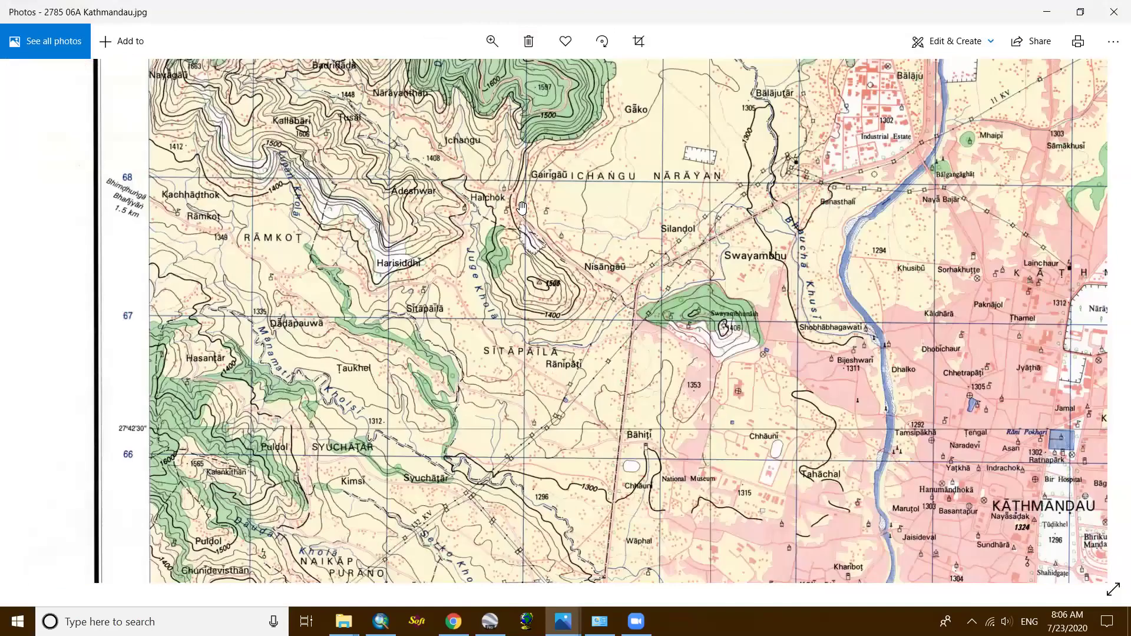
Return to Google Earth Pro and survey Nepal westward from Kathmandu past Pokhara, closing in on the river valley at Sanfebagar.
{"action": "key", "text": "alt+Tab"}
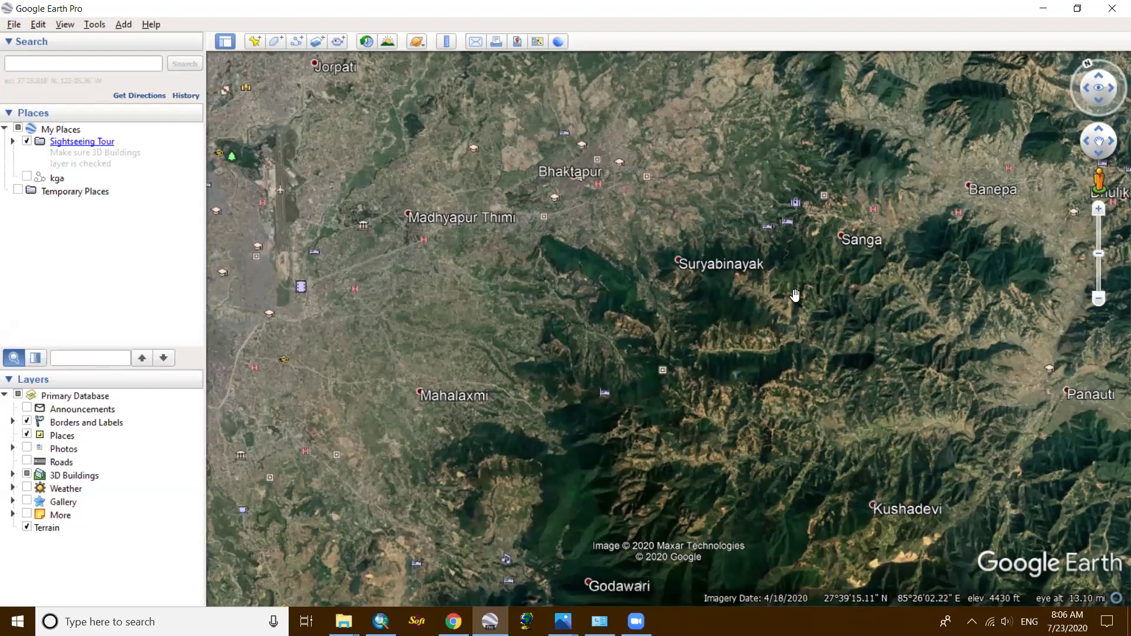
{"action": "left_click_drag", "start_coordinate": [795, 295], "coordinate": [1126, 340]}
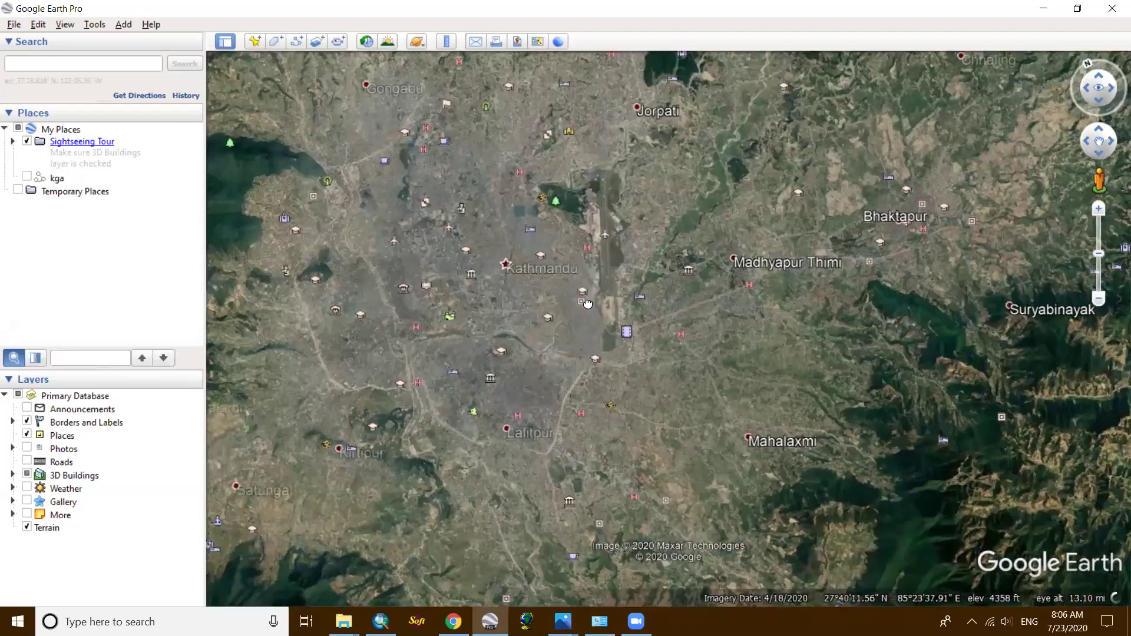
{"action": "scroll", "coordinate": [803, 302], "scroll_direction": "down", "scroll_amount": 5}
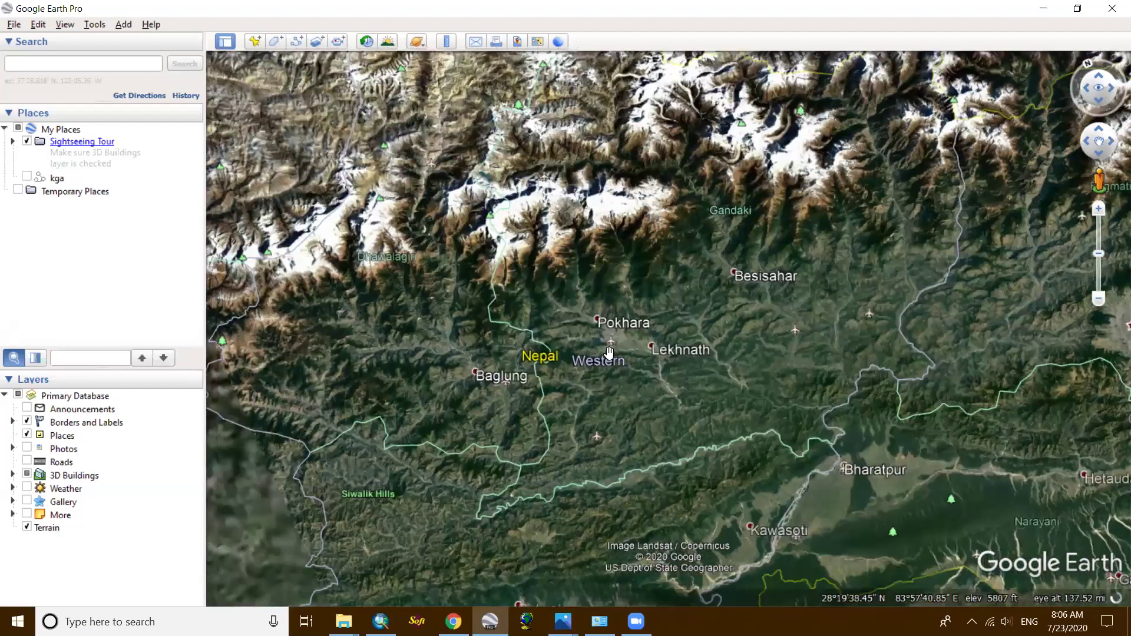
{"action": "left_click_drag", "start_coordinate": [594, 348], "coordinate": [685, 347]}
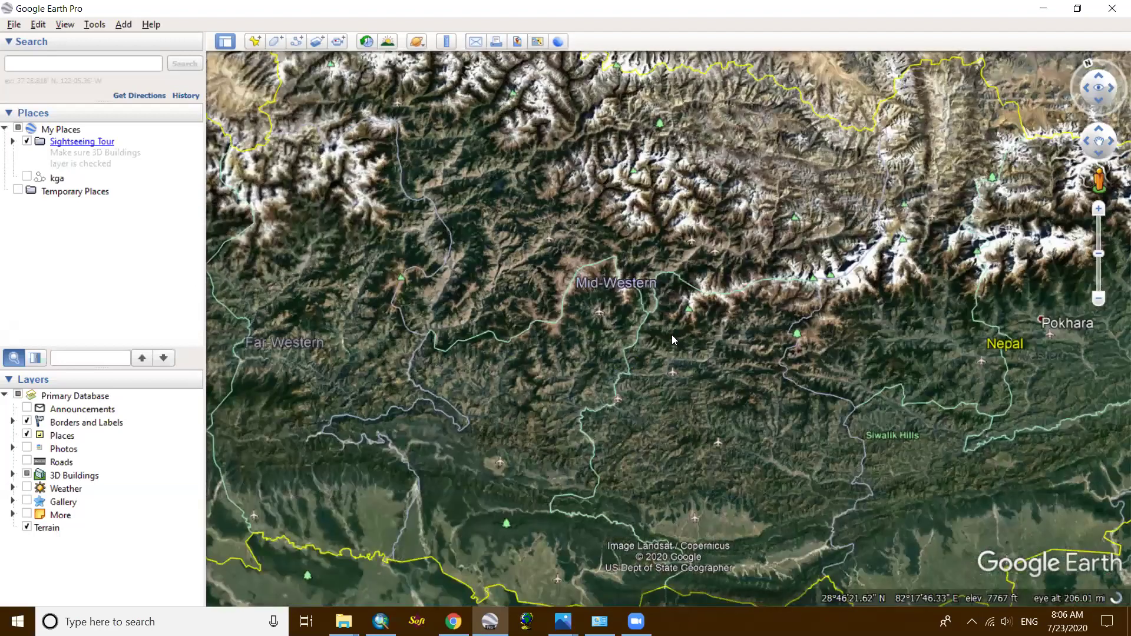
{"action": "scroll", "coordinate": [673, 310], "scroll_direction": "up", "scroll_amount": 5}
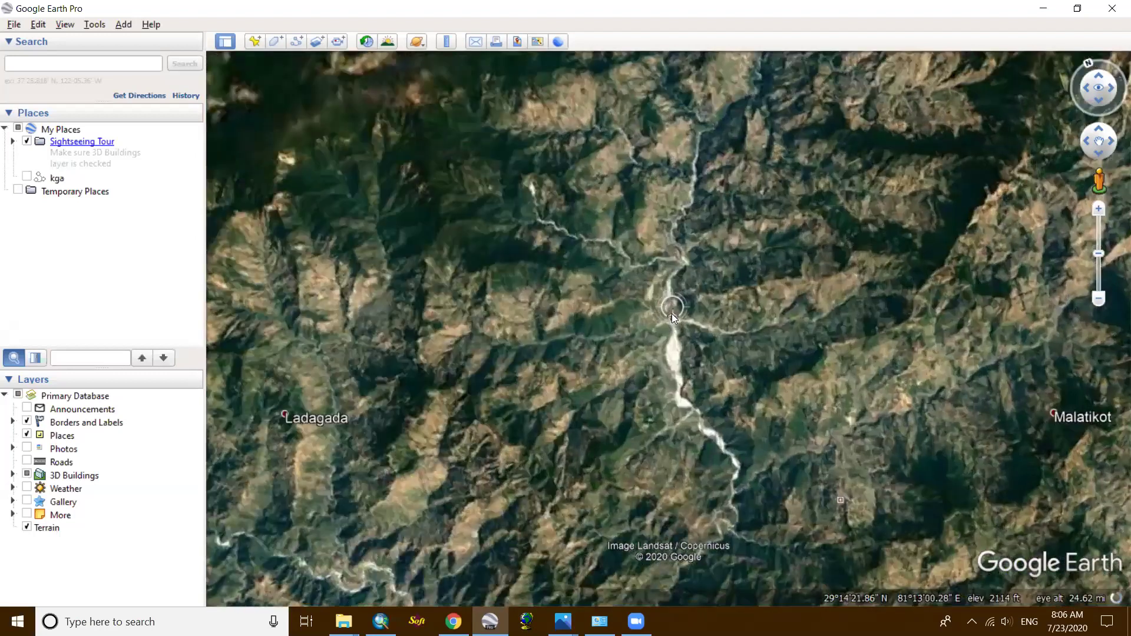
{"action": "scroll", "coordinate": [672, 313], "scroll_direction": "up", "scroll_amount": 3}
{"action": "left_click_drag", "start_coordinate": [893, 358], "coordinate": [510, 345]}
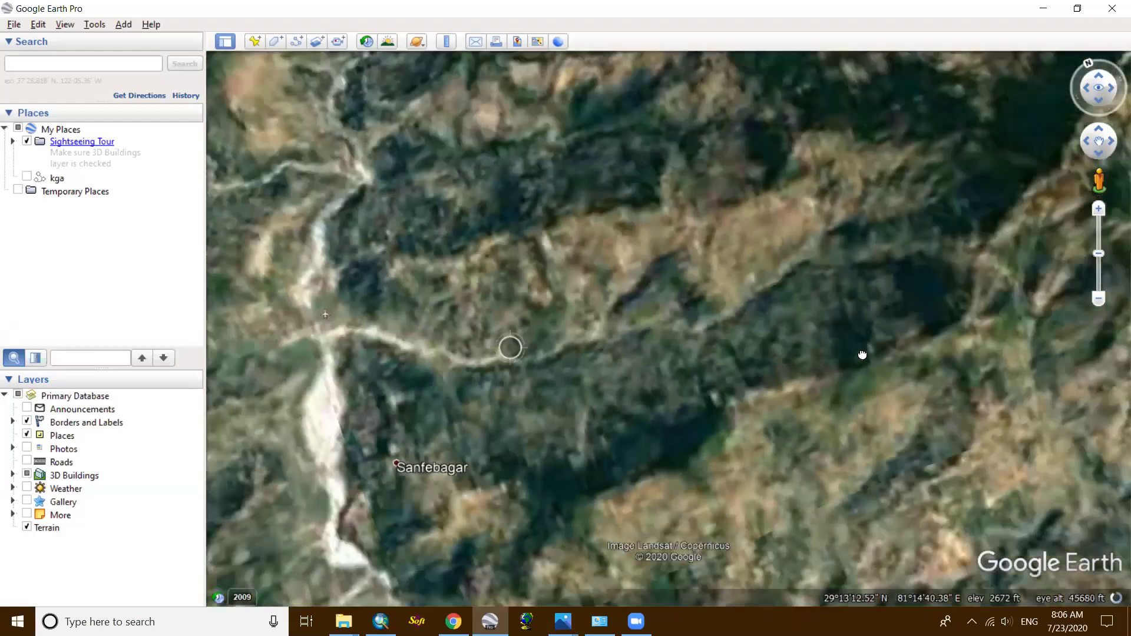
Examine the mid-western hills eastward from Sanfebagar past Salleri and Khalanga to the mountains around Taksera and Muna.
{"action": "scroll", "coordinate": [481, 292], "scroll_direction": "down", "scroll_amount": 3}
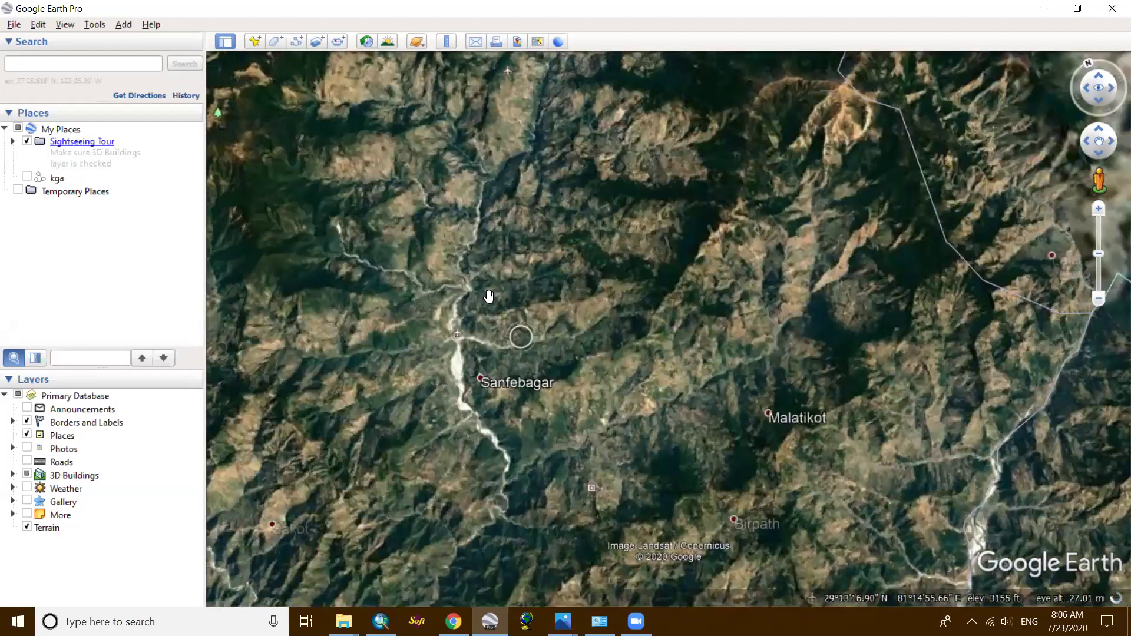
{"action": "scroll", "coordinate": [487, 298], "scroll_direction": "down", "scroll_amount": 1}
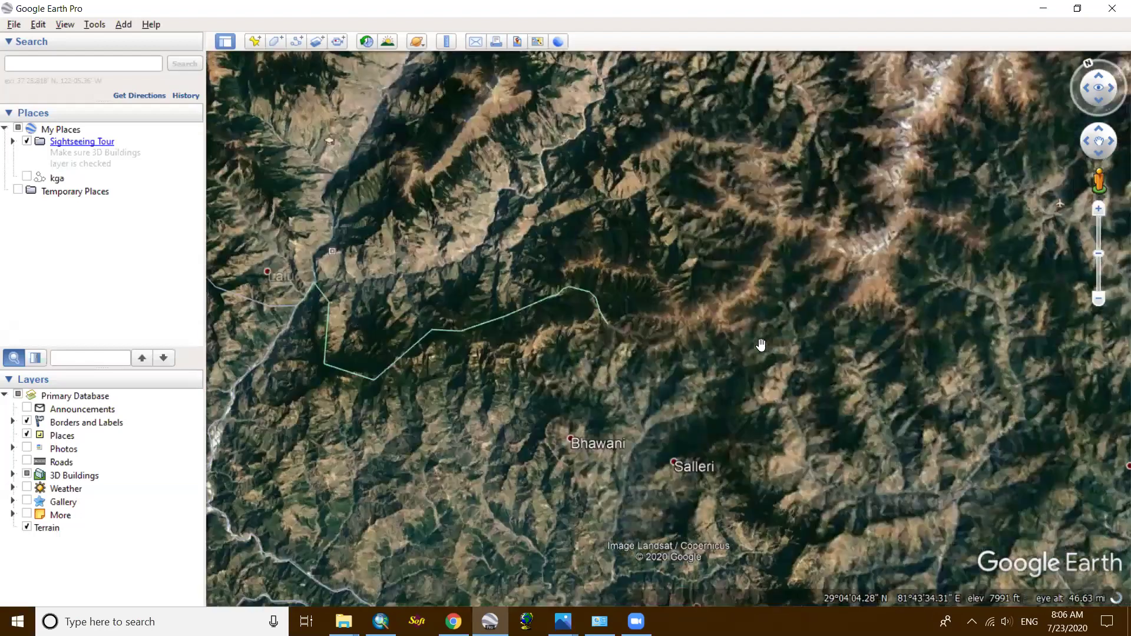
{"action": "scroll", "coordinate": [740, 322], "scroll_direction": "down", "scroll_amount": 2}
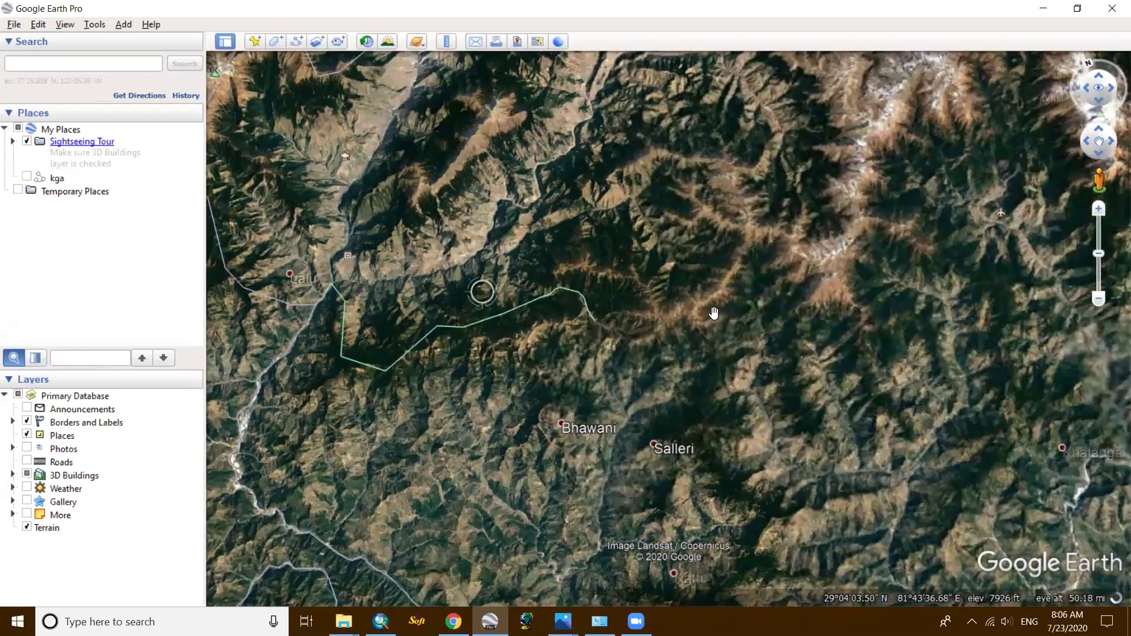
{"action": "scroll", "coordinate": [726, 305], "scroll_direction": "down", "scroll_amount": 3}
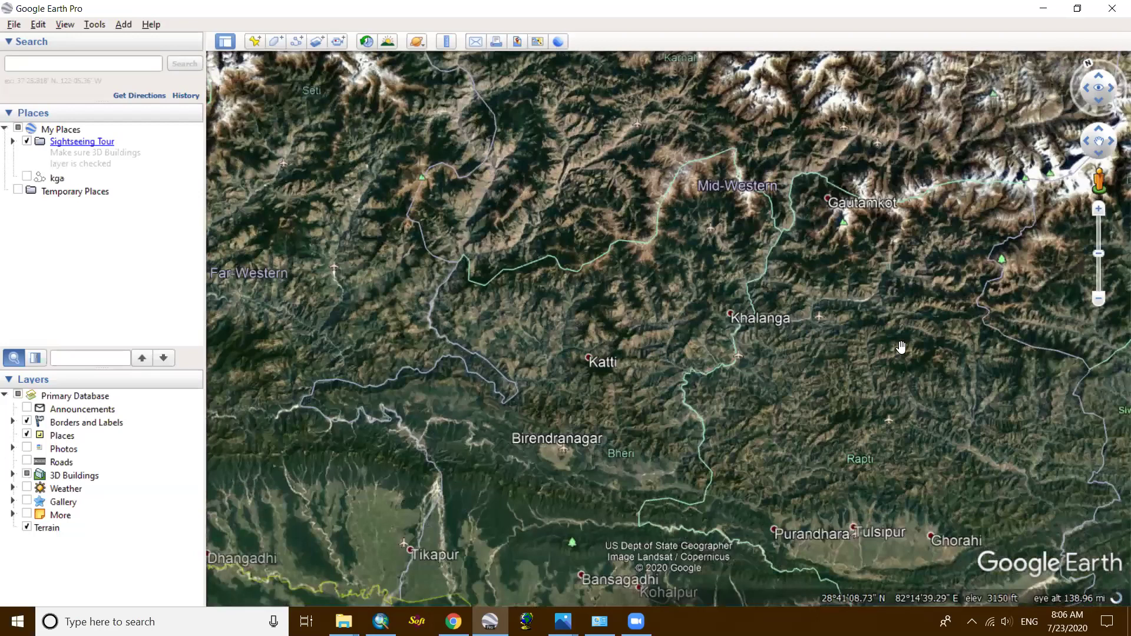
{"action": "scroll", "coordinate": [701, 313], "scroll_direction": "up", "scroll_amount": 3}
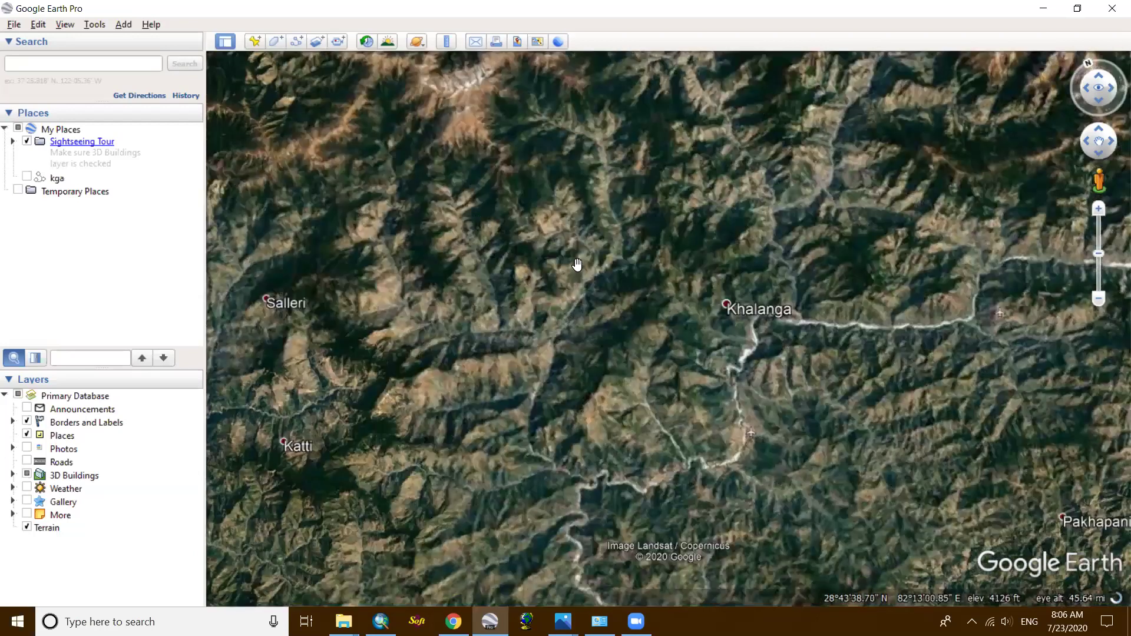
{"action": "scroll", "coordinate": [568, 273], "scroll_direction": "down", "scroll_amount": 3}
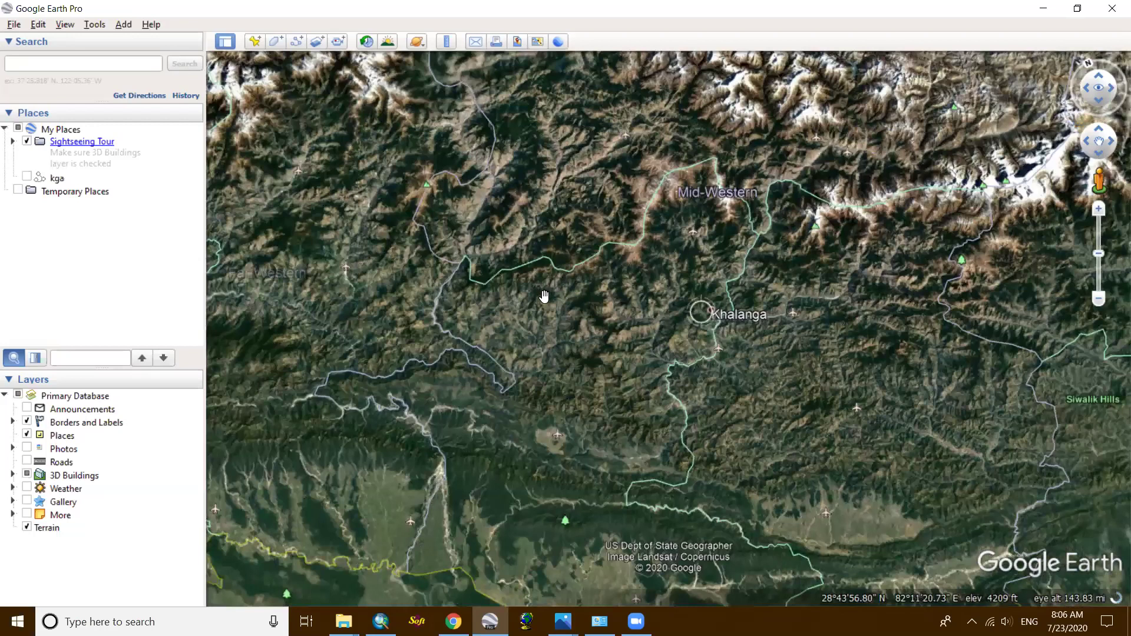
{"action": "scroll", "coordinate": [545, 293], "scroll_direction": "down", "scroll_amount": 1}
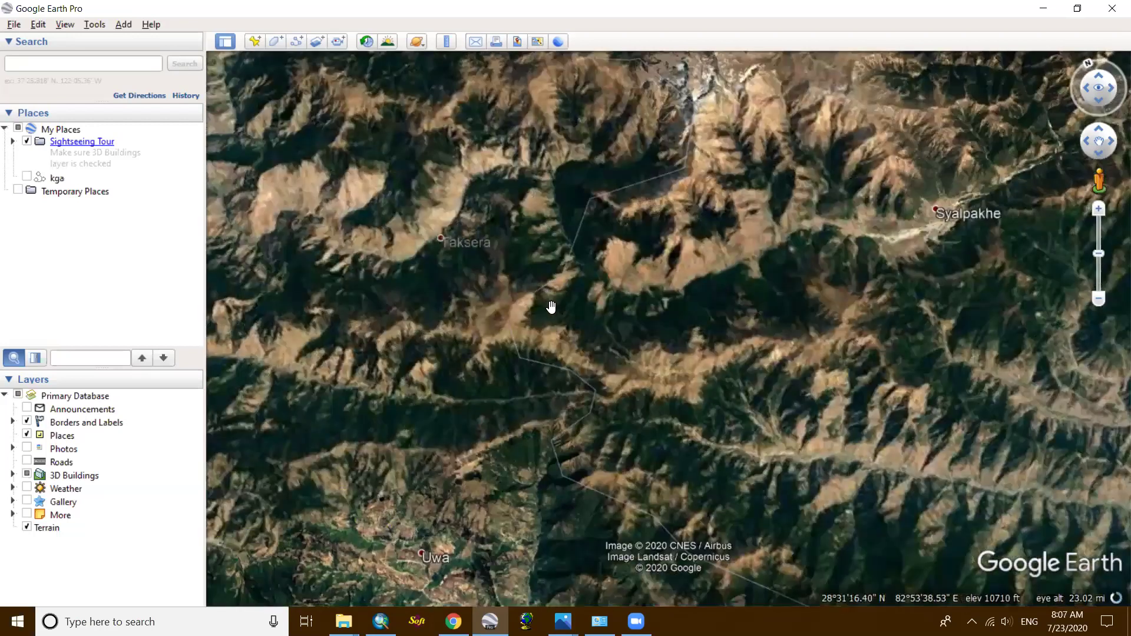
{"action": "scroll", "coordinate": [562, 324], "scroll_direction": "down", "scroll_amount": 1}
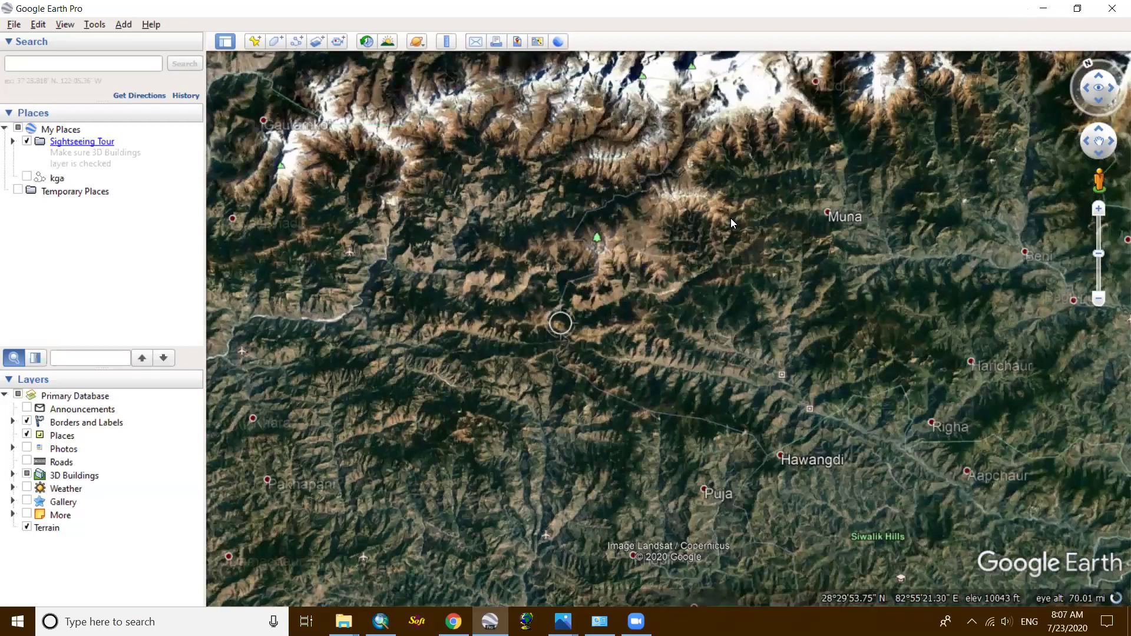
{"action": "scroll", "coordinate": [367, 169], "scroll_direction": "down", "scroll_amount": 1}
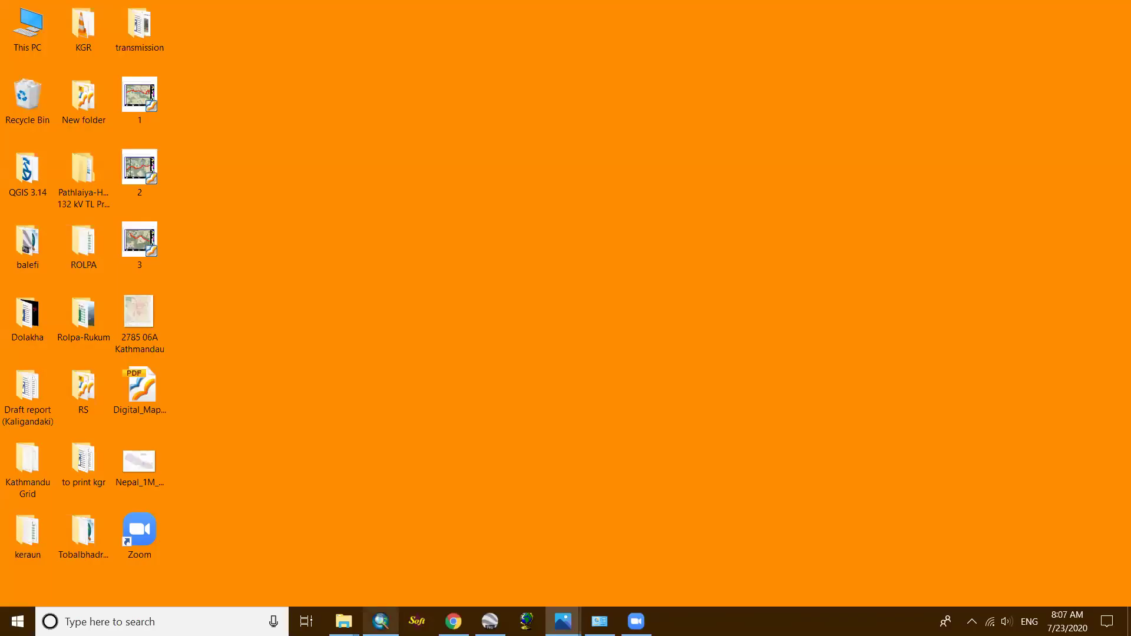
Switch to ArcMap and open the coordinate system properties of the Layers data frame.
{"action": "left_click", "coordinate": [381, 621]}
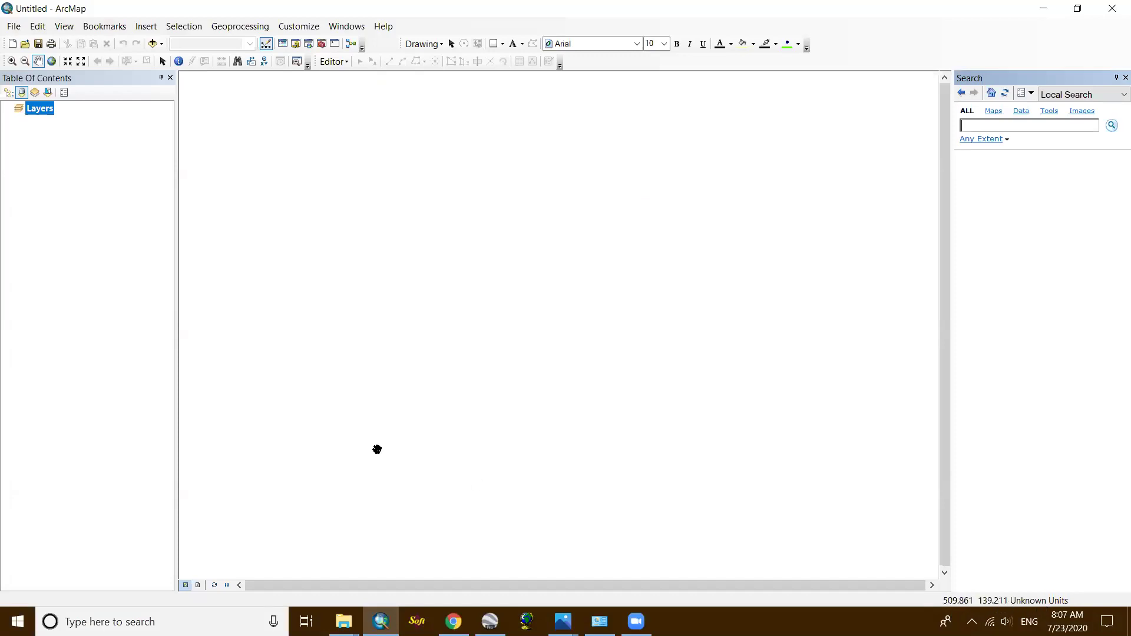
{"action": "right_click", "coordinate": [39, 114]}
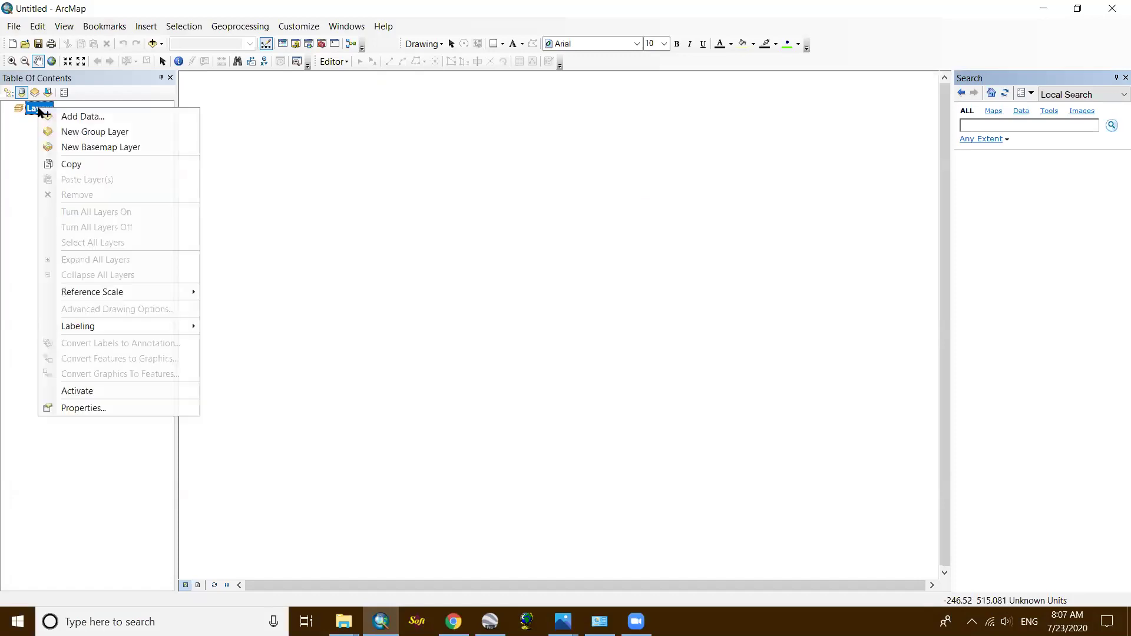
{"action": "left_click", "coordinate": [70, 407]}
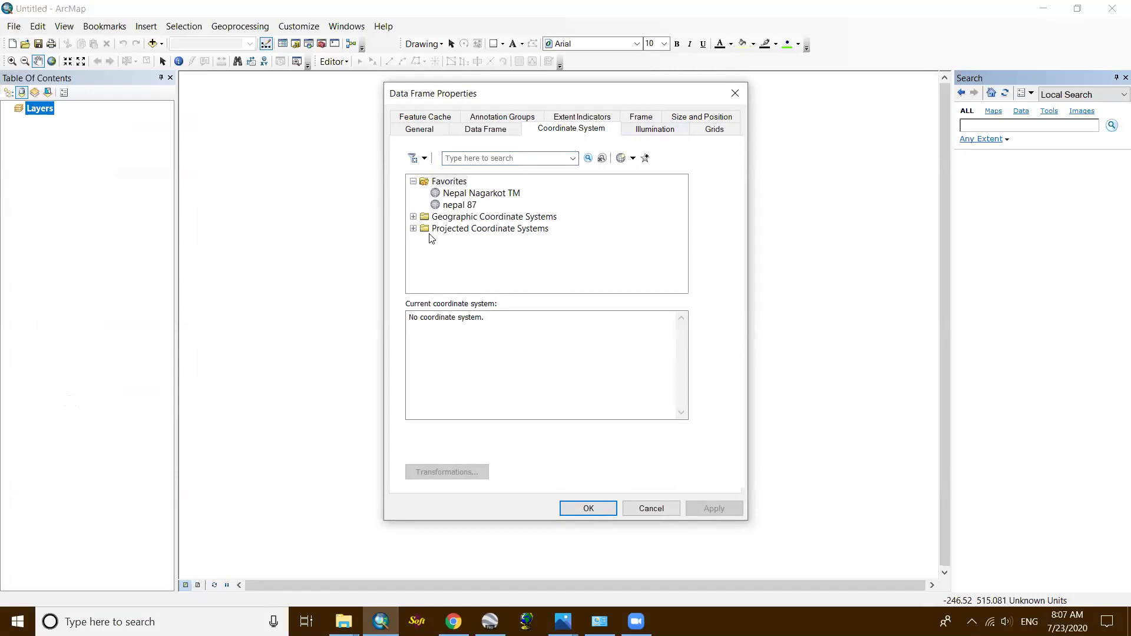
Look through the regional folders of the Geographic and Projected Coordinate Systems, collapsing both groups again.
{"action": "left_click", "coordinate": [414, 219]}
{"action": "scroll", "coordinate": [518, 222], "scroll_direction": "down", "scroll_amount": 3}
{"action": "left_click", "coordinate": [413, 289]}
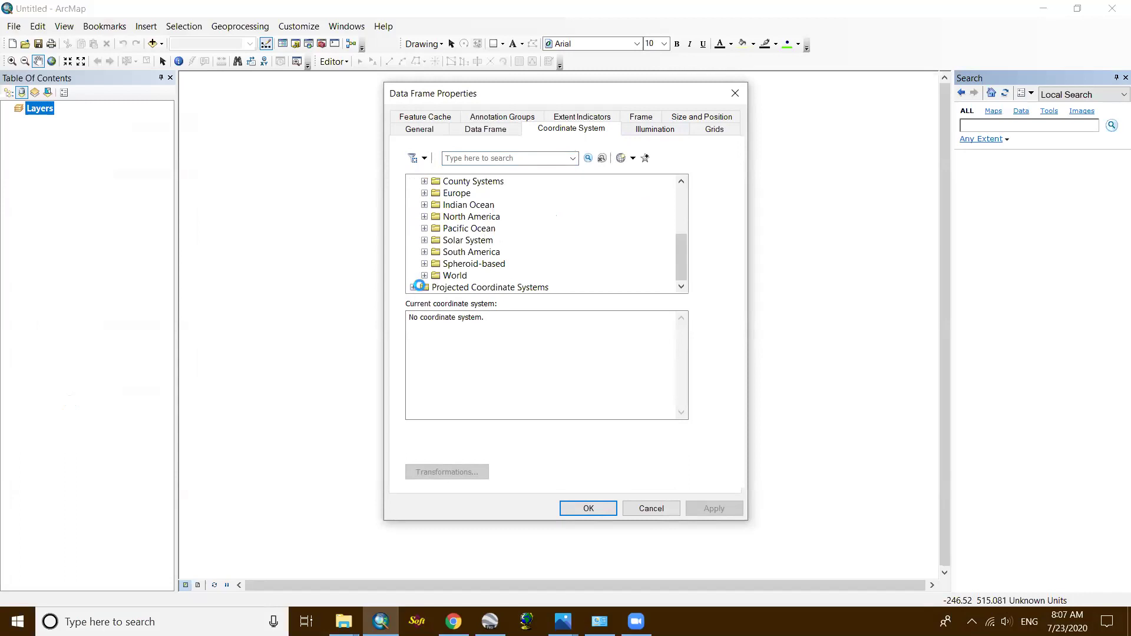
{"action": "scroll", "coordinate": [595, 255], "scroll_direction": "up", "scroll_amount": 4}
{"action": "scroll", "coordinate": [599, 254], "scroll_direction": "up", "scroll_amount": 2}
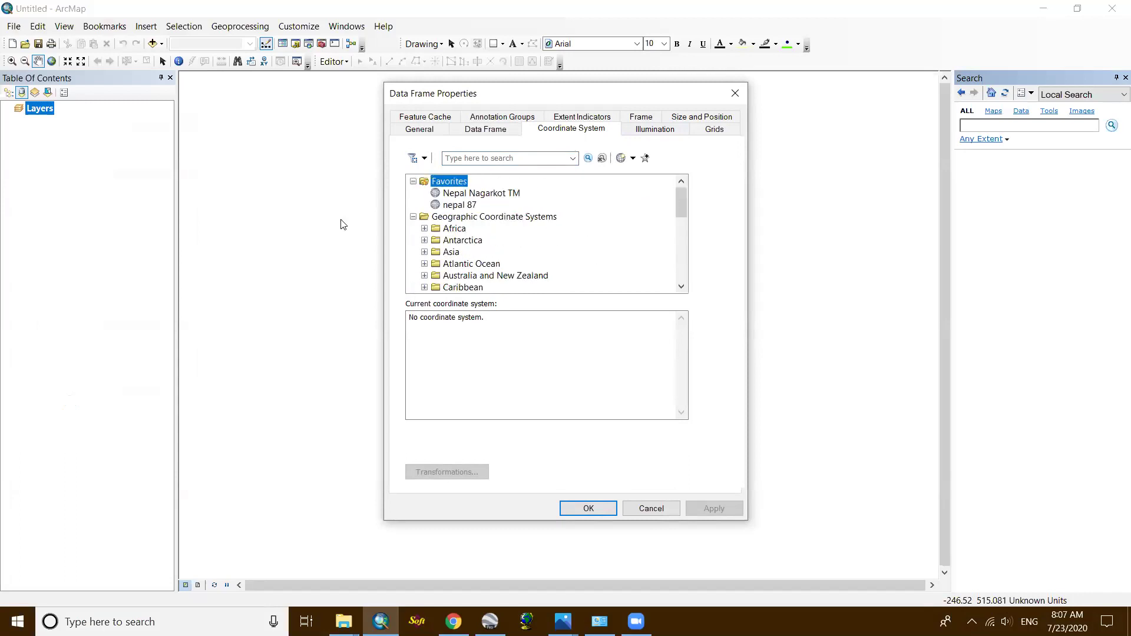
{"action": "left_click", "coordinate": [415, 218]}
{"action": "scroll", "coordinate": [523, 227], "scroll_direction": "down", "scroll_amount": 2}
{"action": "scroll", "coordinate": [426, 216], "scroll_direction": "up", "scroll_amount": 1}
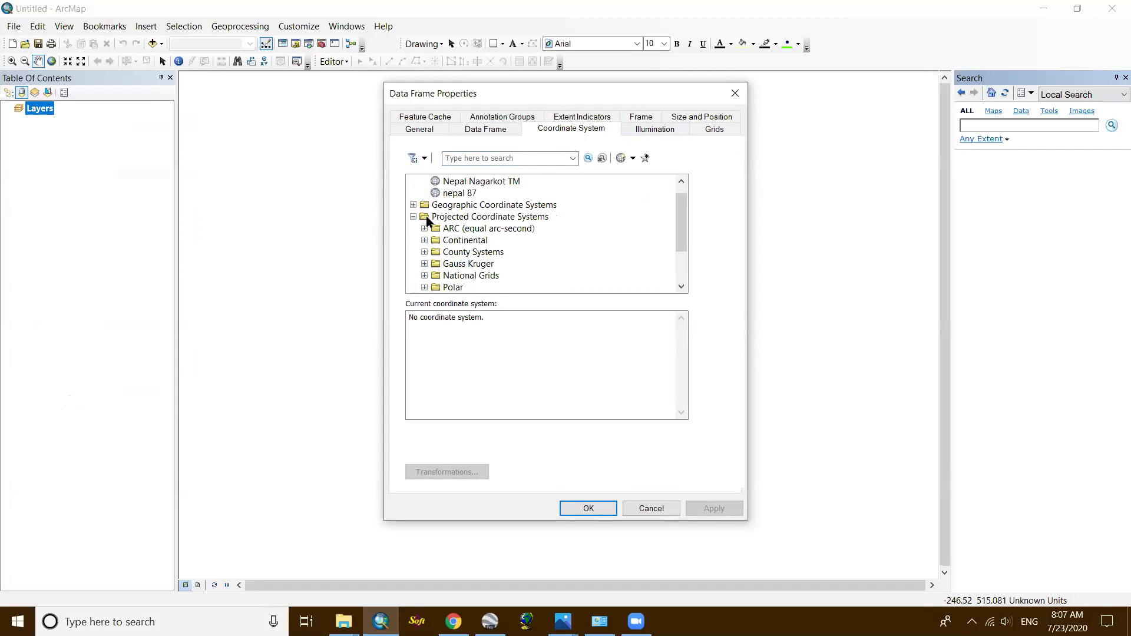
{"action": "left_click", "coordinate": [413, 217]}
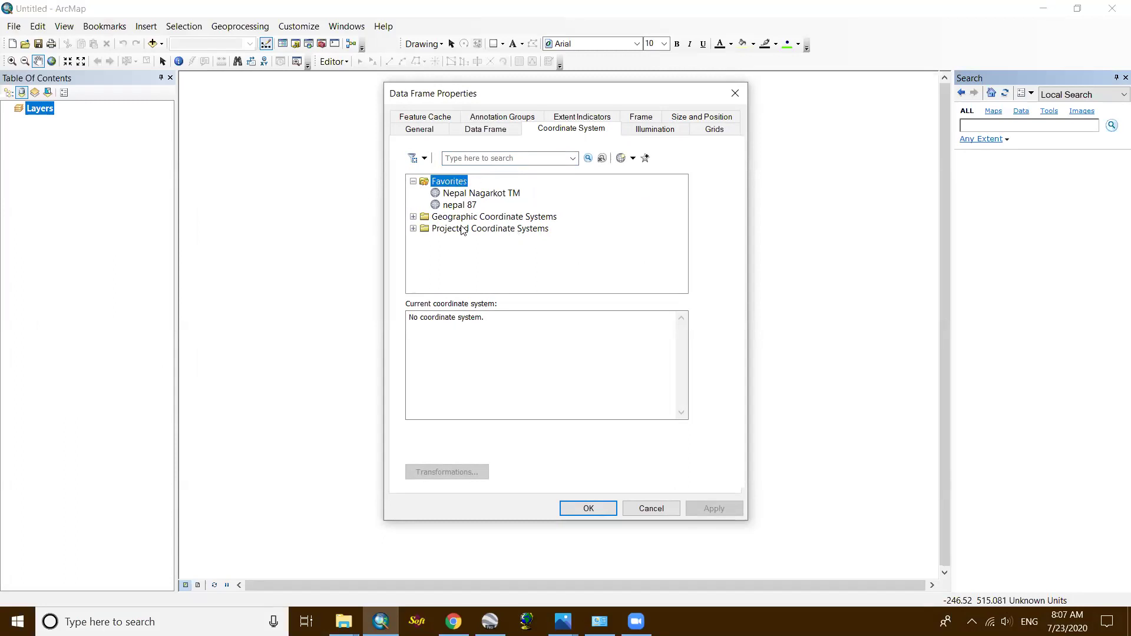
Select Nepal Nagarkot TM from Favorites and from the projected National Grids for Asia, and review its projection parameters.
{"action": "left_click", "coordinate": [494, 195]}
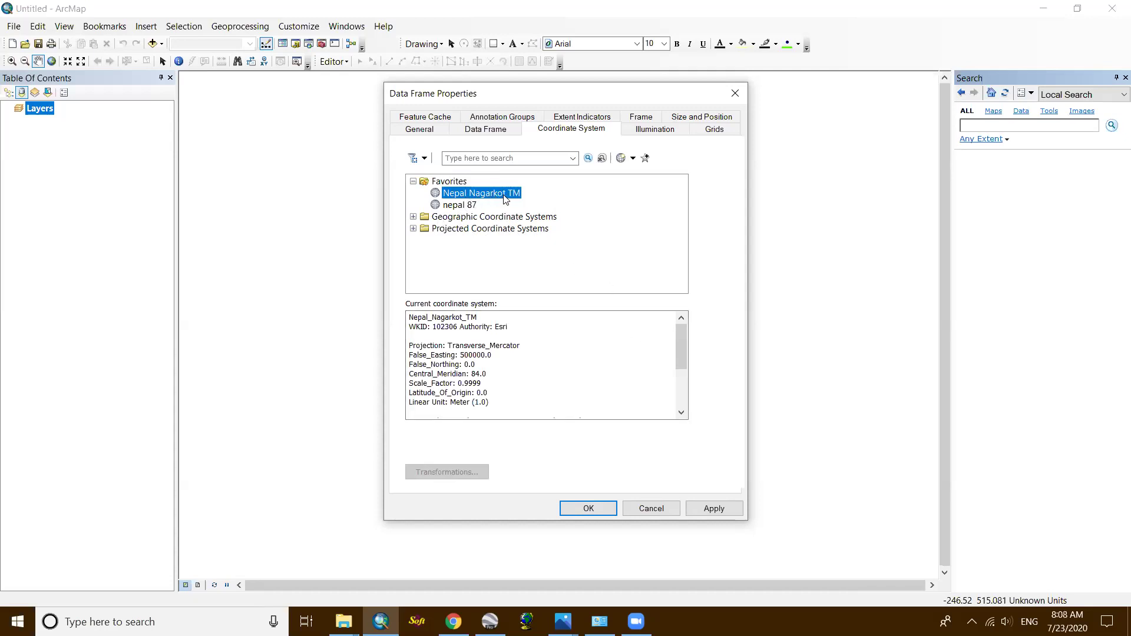
{"action": "left_click", "coordinate": [414, 230]}
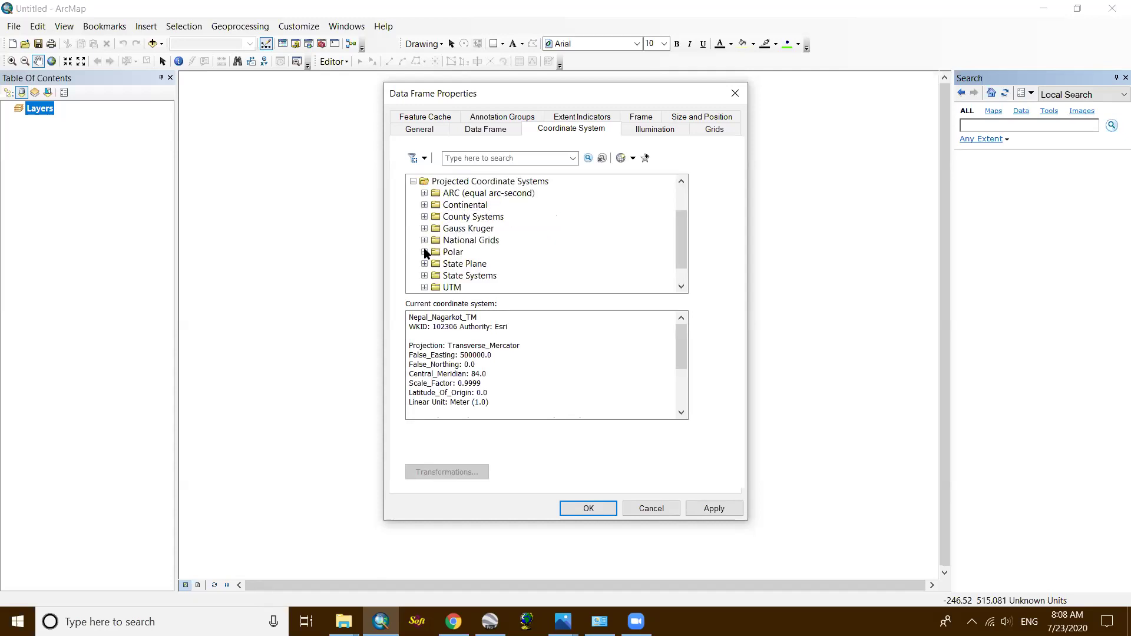
{"action": "left_click", "coordinate": [424, 241]}
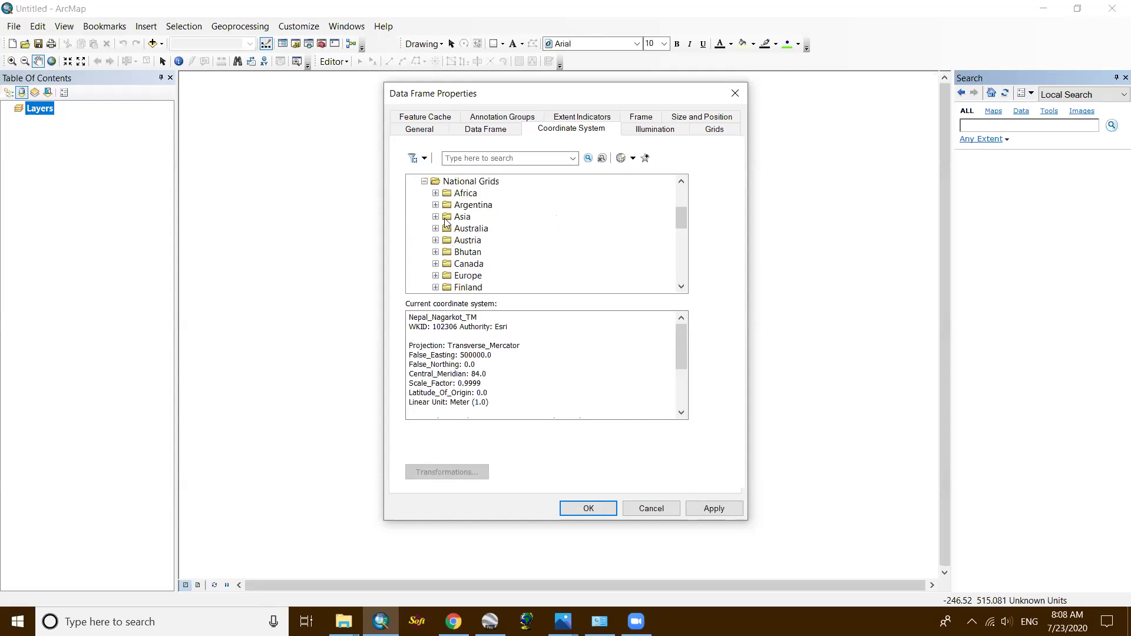
{"action": "left_click", "coordinate": [437, 217]}
{"action": "scroll", "coordinate": [437, 221], "scroll_direction": "down", "scroll_amount": 8}
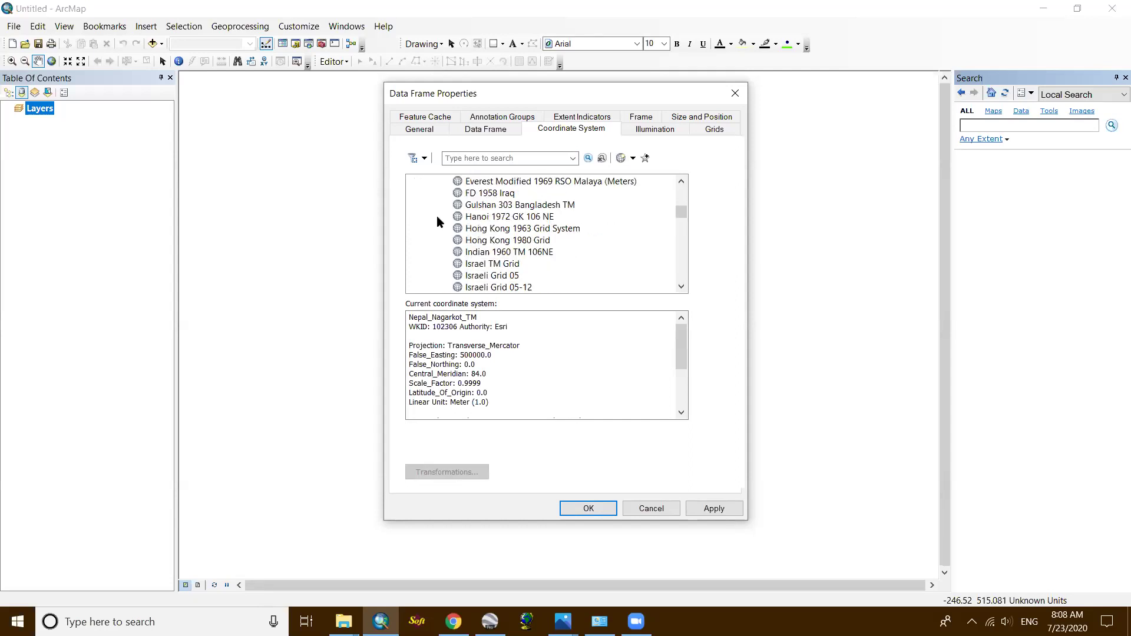
{"action": "scroll", "coordinate": [437, 216], "scroll_direction": "down", "scroll_amount": 1}
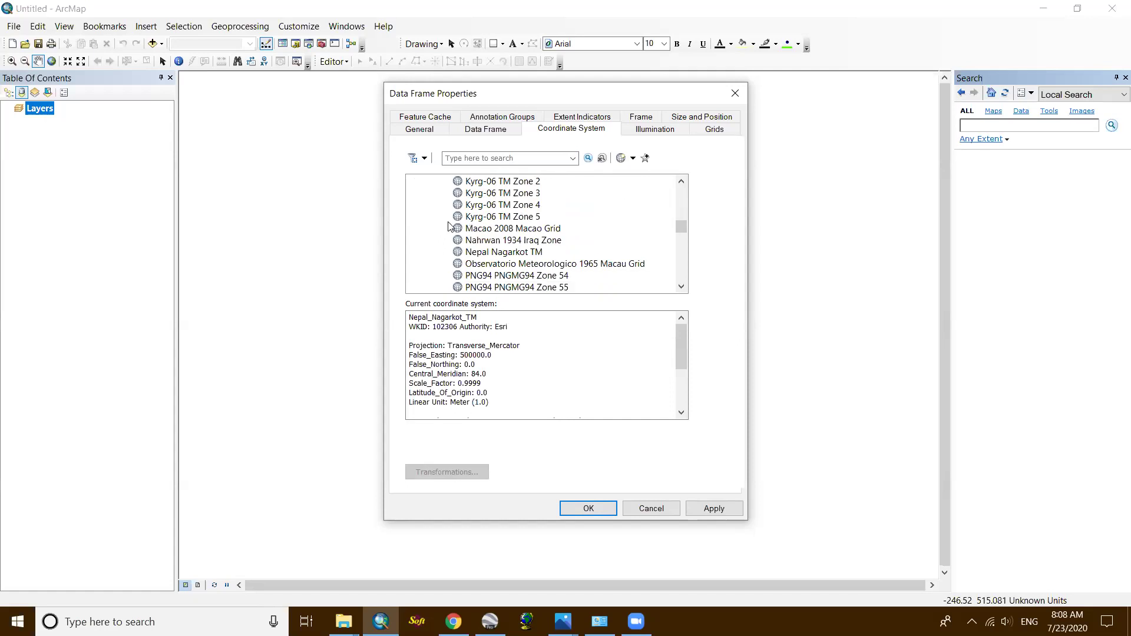
{"action": "left_click", "coordinate": [512, 252]}
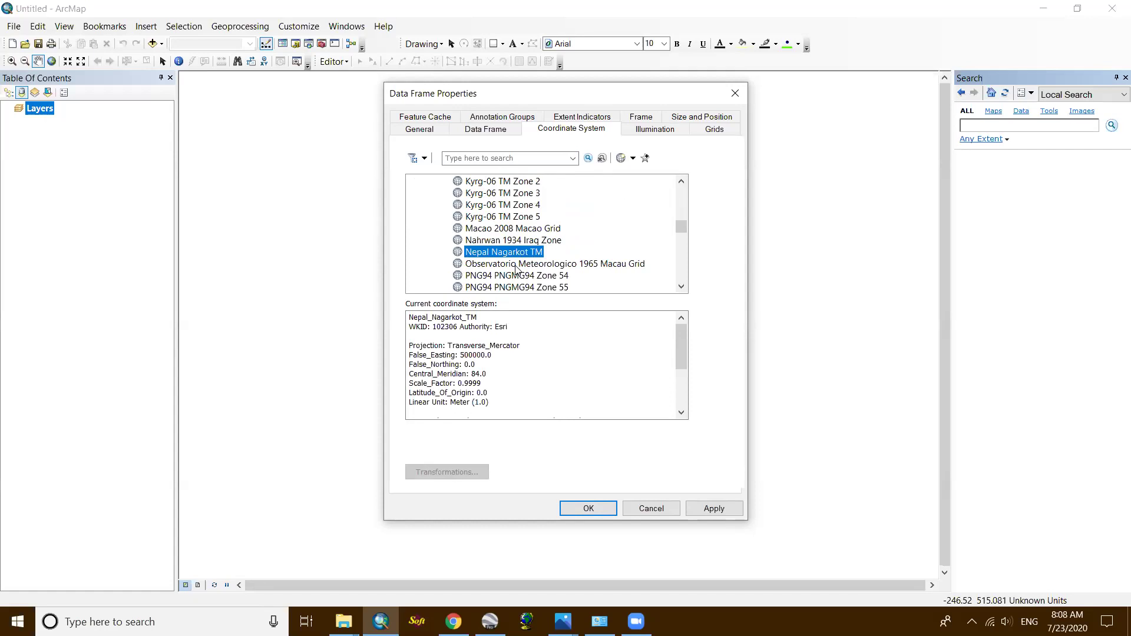
{"action": "left_click_drag", "start_coordinate": [683, 345], "coordinate": [684, 362]}
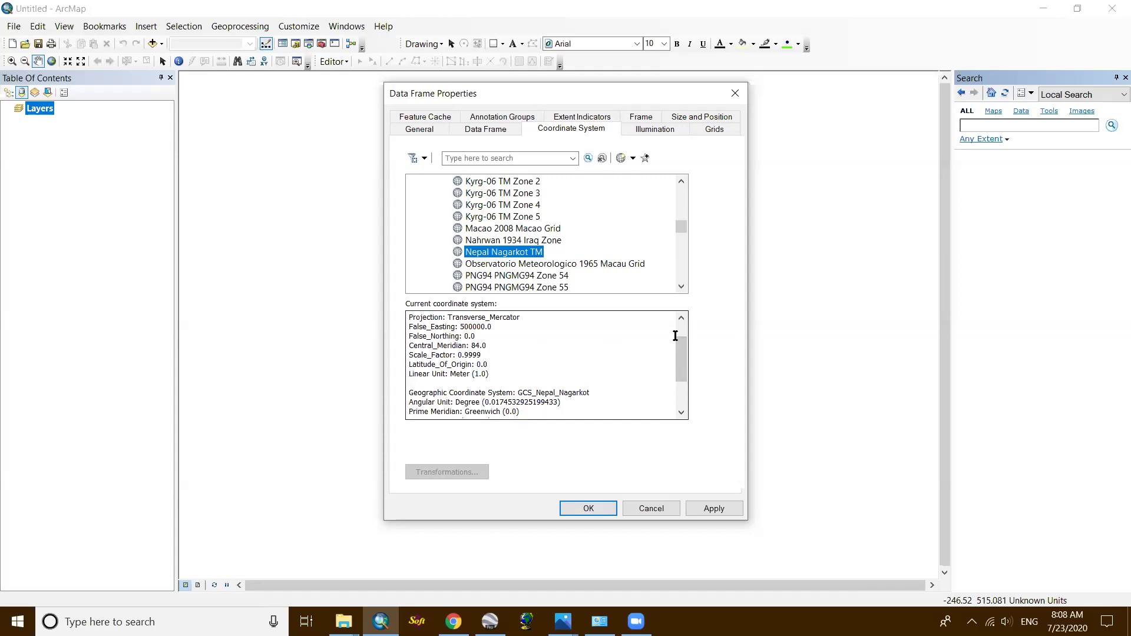
{"action": "mouse_move", "coordinate": [679, 347]}
{"action": "left_mouse_down"}
{"action": "mouse_move", "coordinate": [683, 326]}
{"action": "mouse_move", "coordinate": [681, 350]}
{"action": "left_mouse_up"}
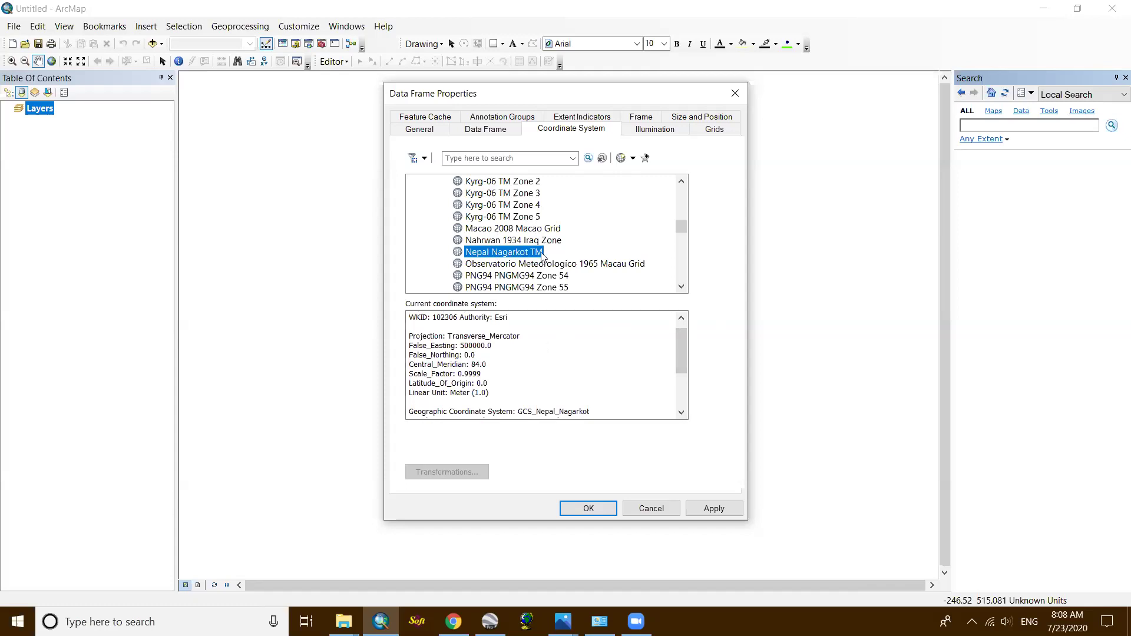
Examine Nepal Nagarkot TM's projection parameters, particularly its central meridian and underlying geographic coordinate system.
{"action": "mouse_move", "coordinate": [678, 343]}
{"action": "left_mouse_down"}
{"action": "mouse_move", "coordinate": [678, 373]}
{"action": "mouse_move", "coordinate": [679, 331]}
{"action": "left_mouse_up"}
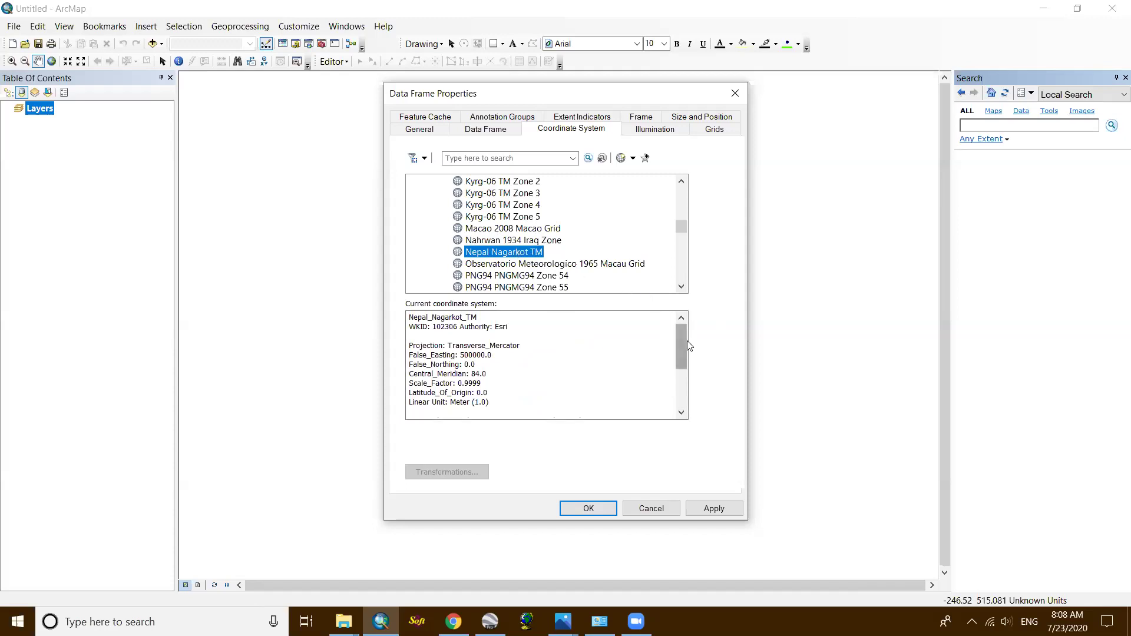
{"action": "left_click_drag", "start_coordinate": [687, 345], "coordinate": [687, 354]}
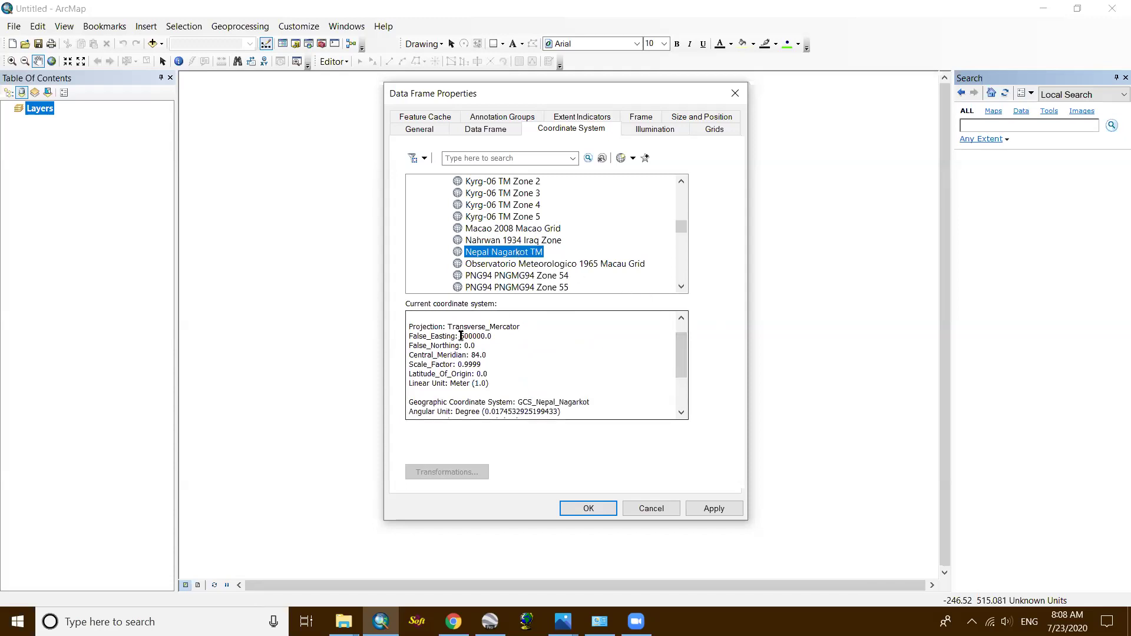
{"action": "left_click_drag", "start_coordinate": [470, 352], "coordinate": [487, 355]}
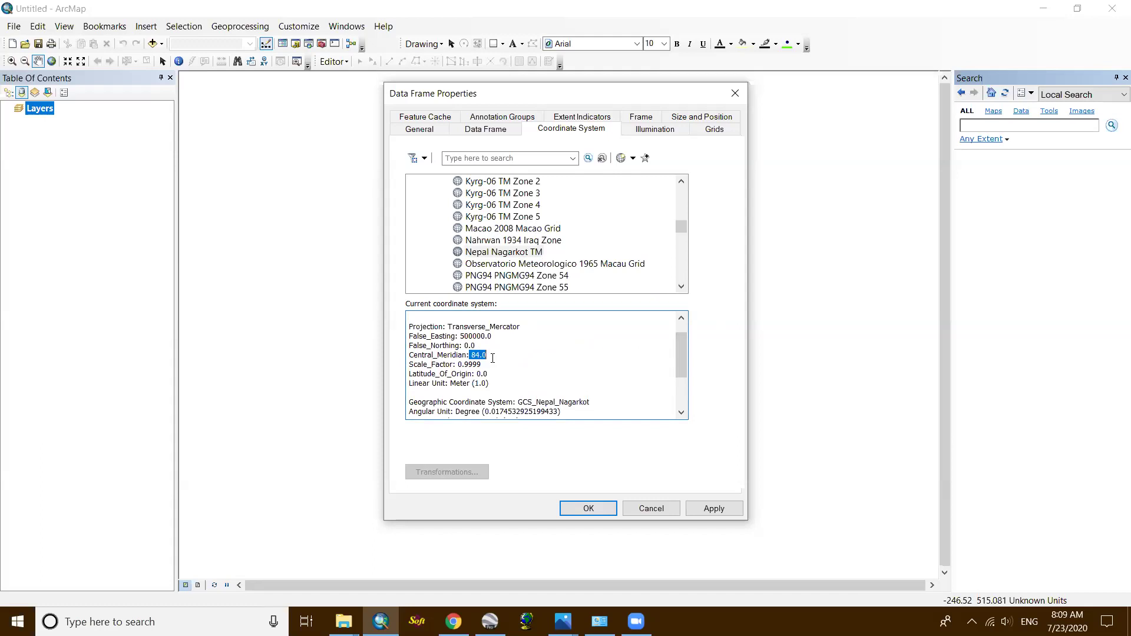
{"action": "left_click", "coordinate": [492, 366]}
{"action": "scroll", "coordinate": [518, 355], "scroll_direction": "up", "scroll_amount": 1}
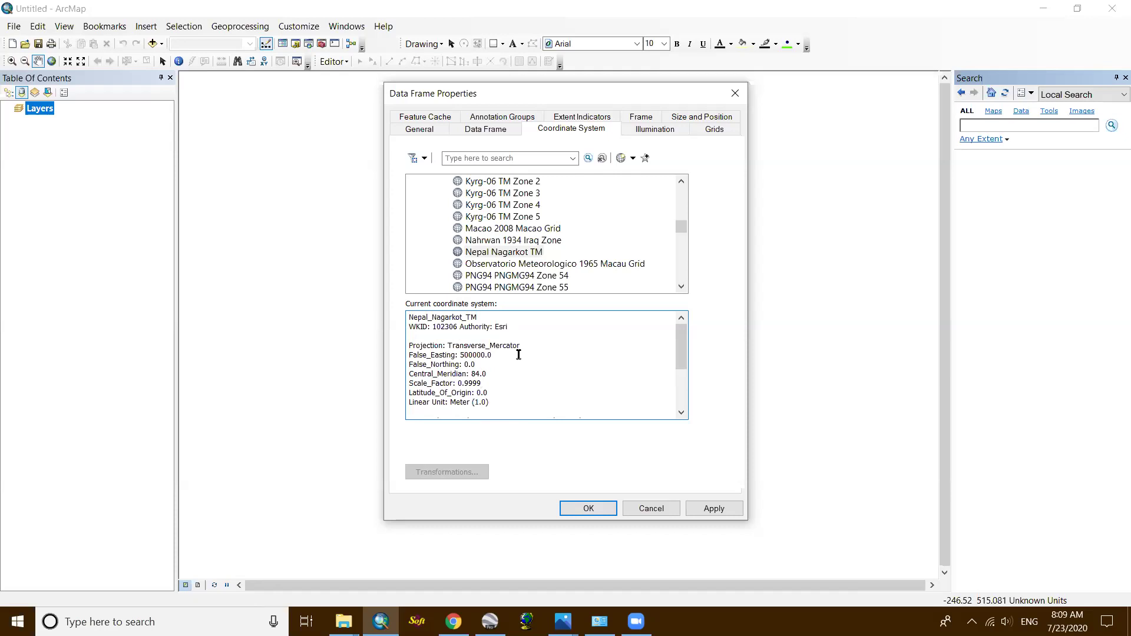
{"action": "scroll", "coordinate": [519, 354], "scroll_direction": "down", "scroll_amount": 3}
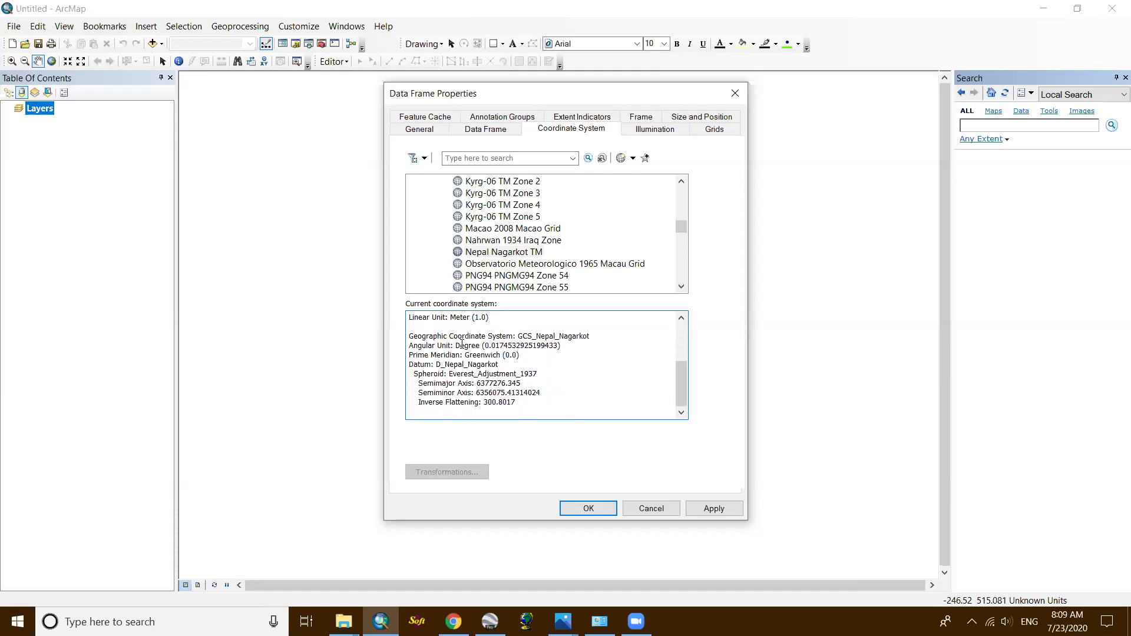
{"action": "left_click_drag", "start_coordinate": [516, 336], "coordinate": [591, 336]}
{"action": "left_click", "coordinate": [578, 376]}
{"action": "scroll", "coordinate": [563, 351], "scroll_direction": "up", "scroll_amount": 3}
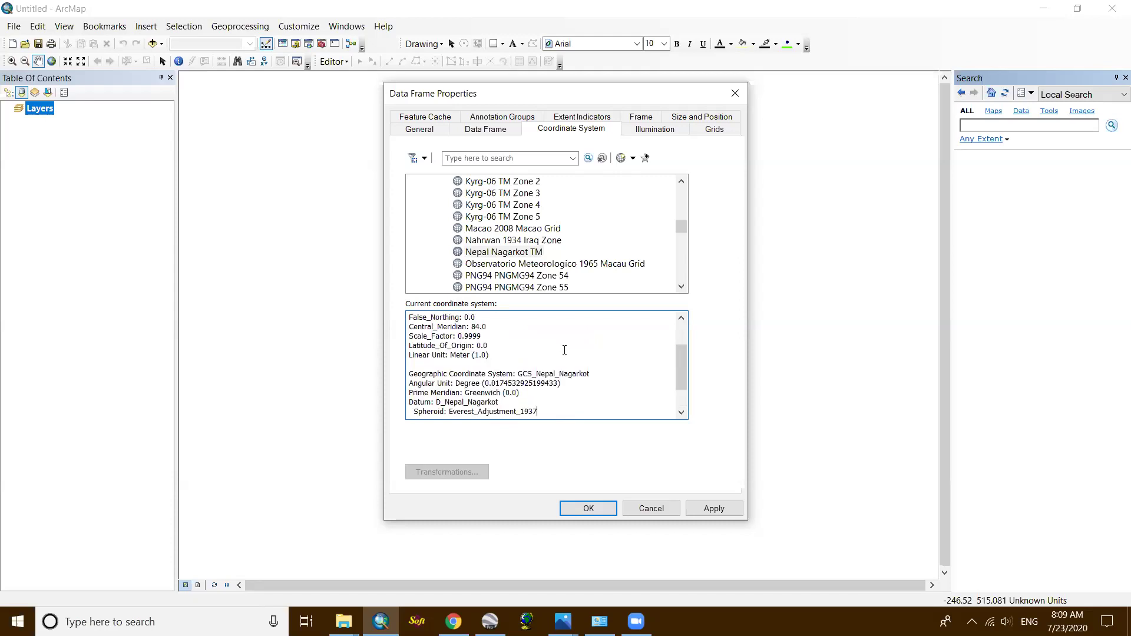
Reselect Nepal Nagarkot TM, look through the projected National Grids folders above it, and highlight its central meridian.
{"action": "left_click", "coordinate": [488, 252]}
{"action": "scroll", "coordinate": [534, 348], "scroll_direction": "down", "scroll_amount": 1}
{"action": "scroll", "coordinate": [534, 349], "scroll_direction": "down", "scroll_amount": 2}
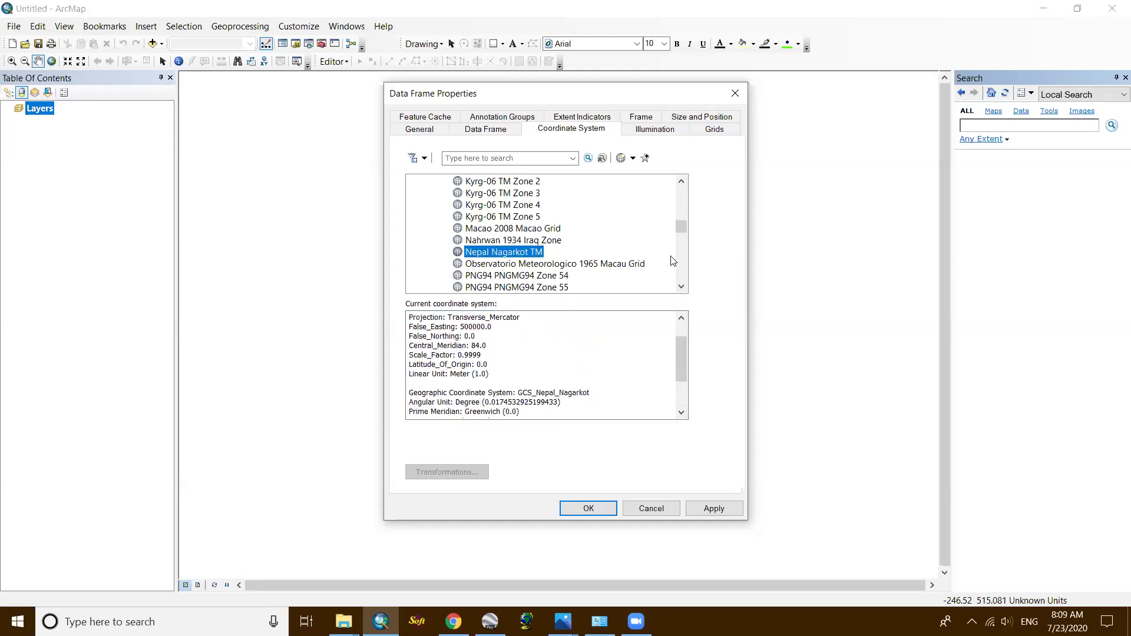
{"action": "scroll", "coordinate": [474, 242], "scroll_direction": "up", "scroll_amount": 3}
{"action": "scroll", "coordinate": [511, 248], "scroll_direction": "up", "scroll_amount": 9}
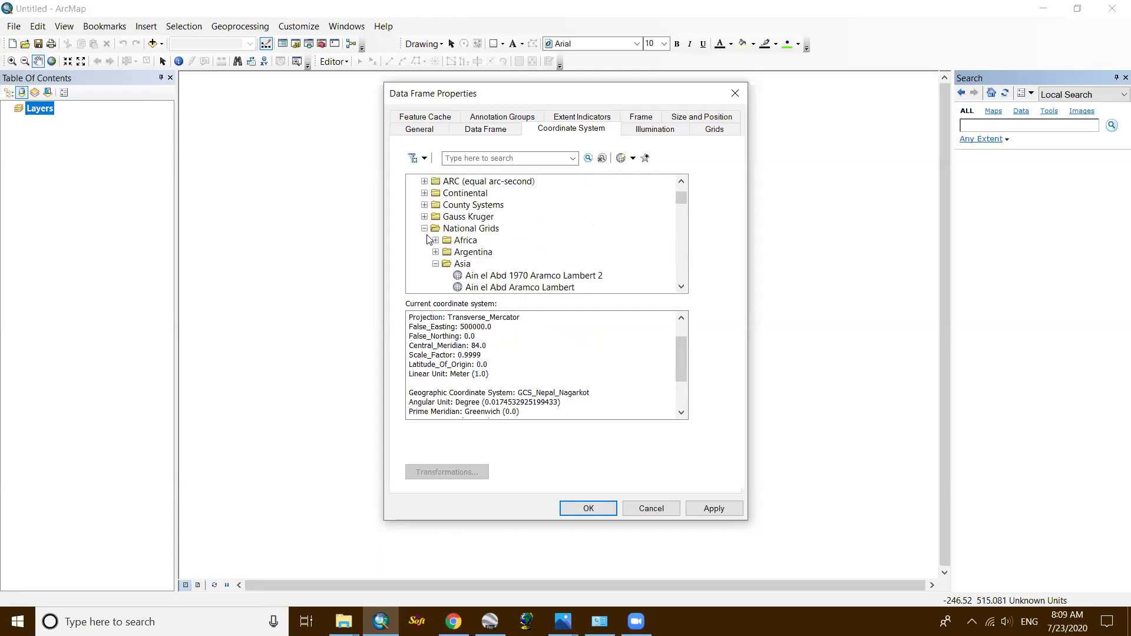
{"action": "left_click", "coordinate": [425, 229]}
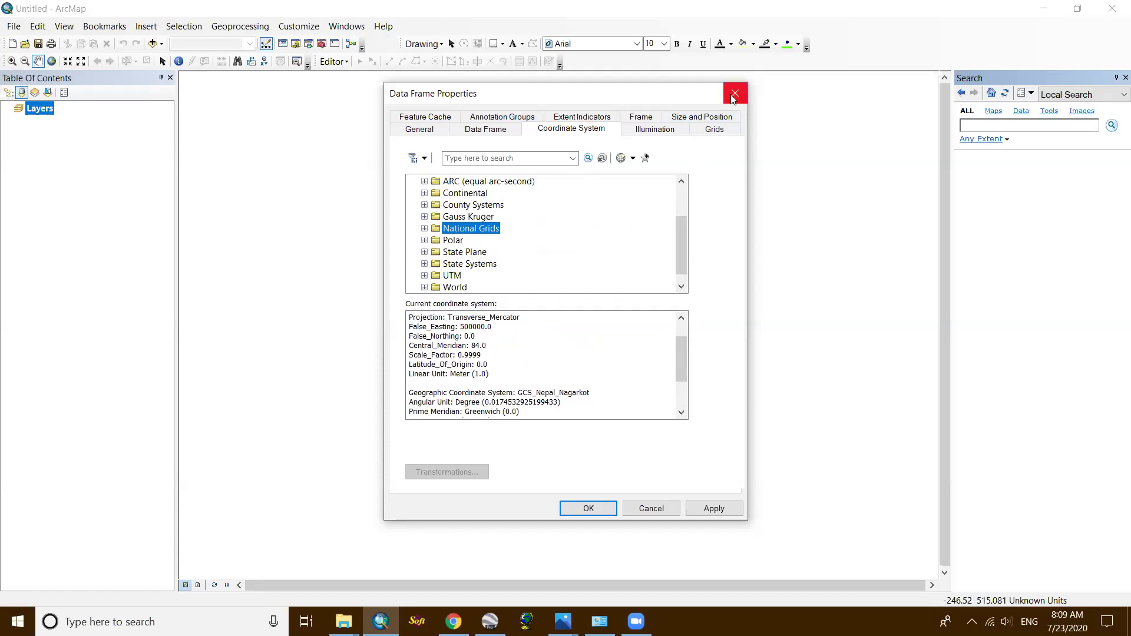
{"action": "left_click", "coordinate": [424, 228]}
{"action": "scroll", "coordinate": [479, 254], "scroll_direction": "down", "scroll_amount": 1}
{"action": "scroll", "coordinate": [478, 253], "scroll_direction": "up", "scroll_amount": 4}
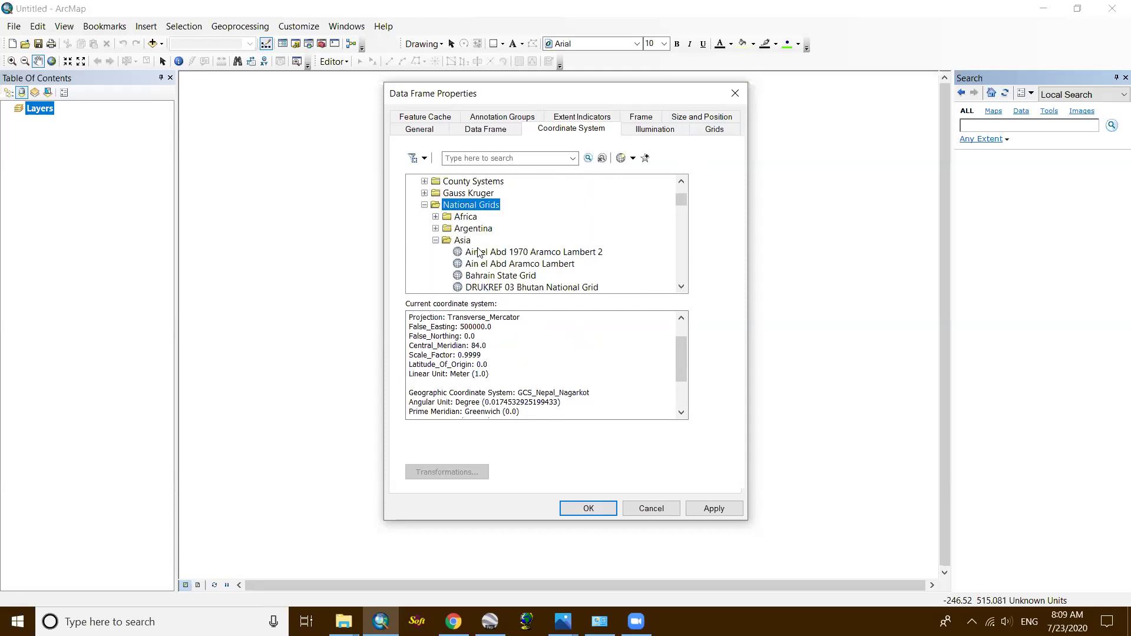
{"action": "left_click_drag", "start_coordinate": [472, 346], "coordinate": [489, 345]}
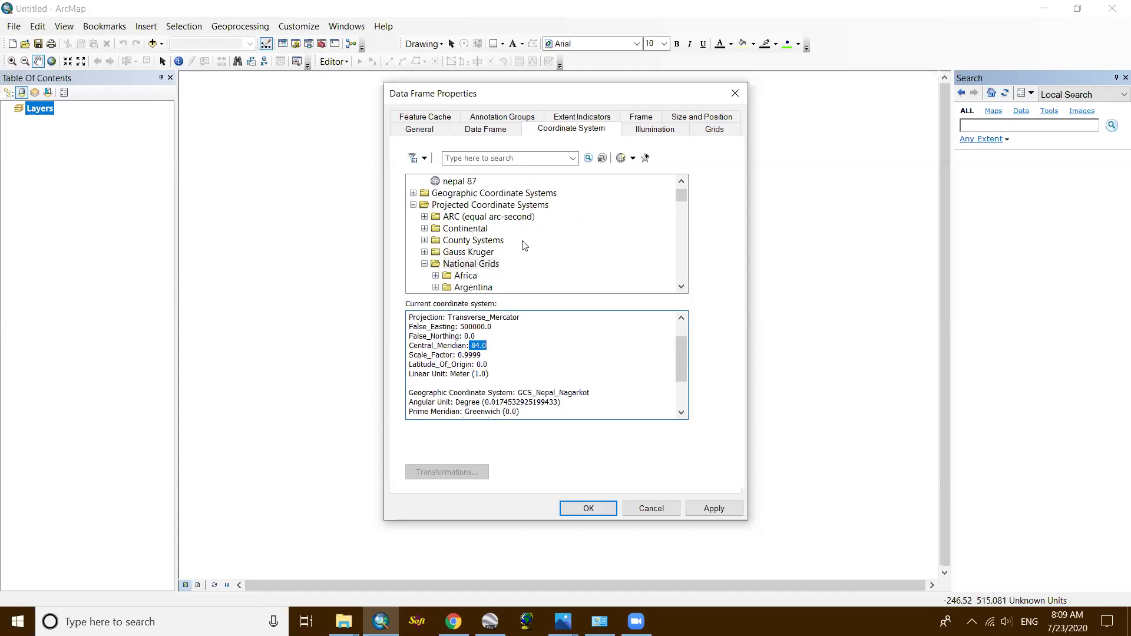
Compare the parameters of Nepal Nagarkot TM and nepal 87 in Favorites.
{"action": "scroll", "coordinate": [524, 267], "scroll_direction": "up", "scroll_amount": 1}
{"action": "left_click", "coordinate": [510, 194]}
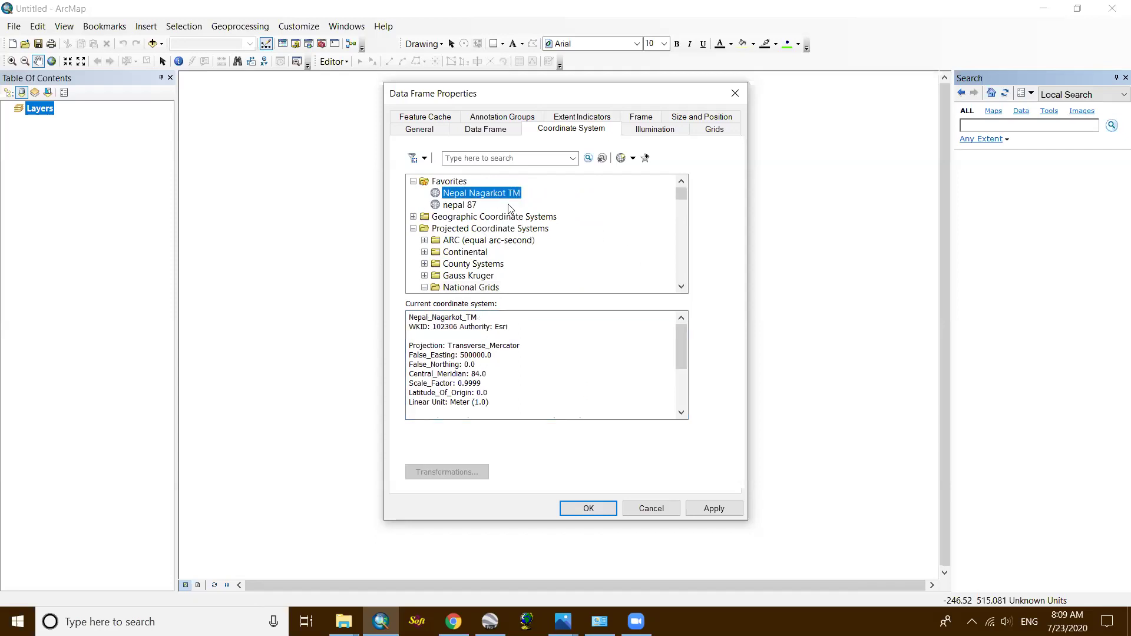
{"action": "left_click", "coordinate": [462, 209]}
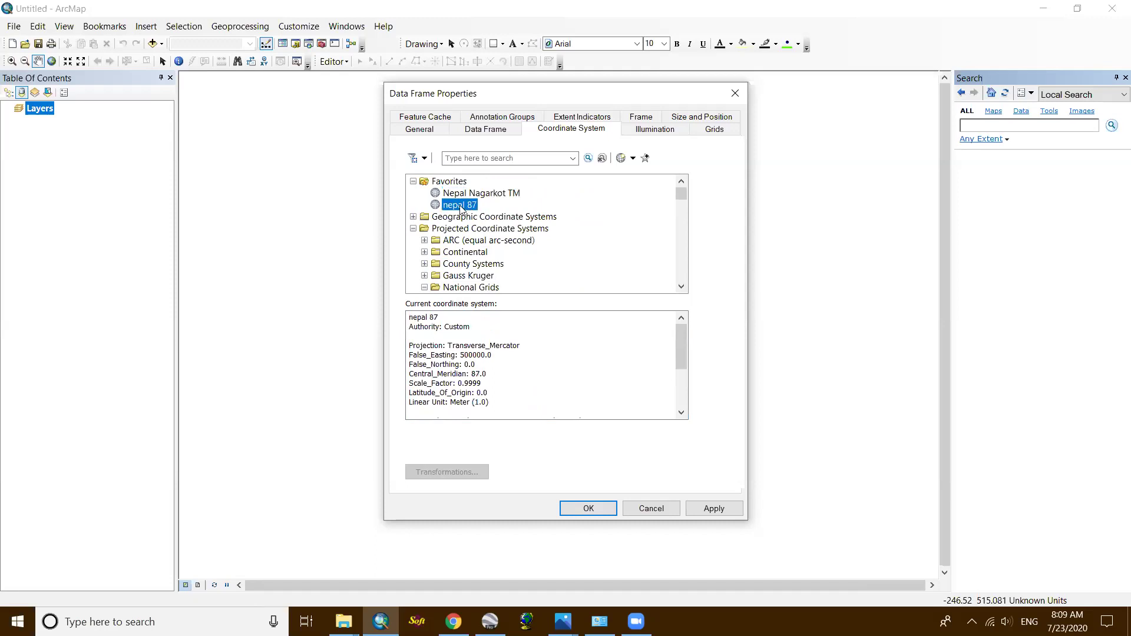
{"action": "left_click", "coordinate": [489, 195]}
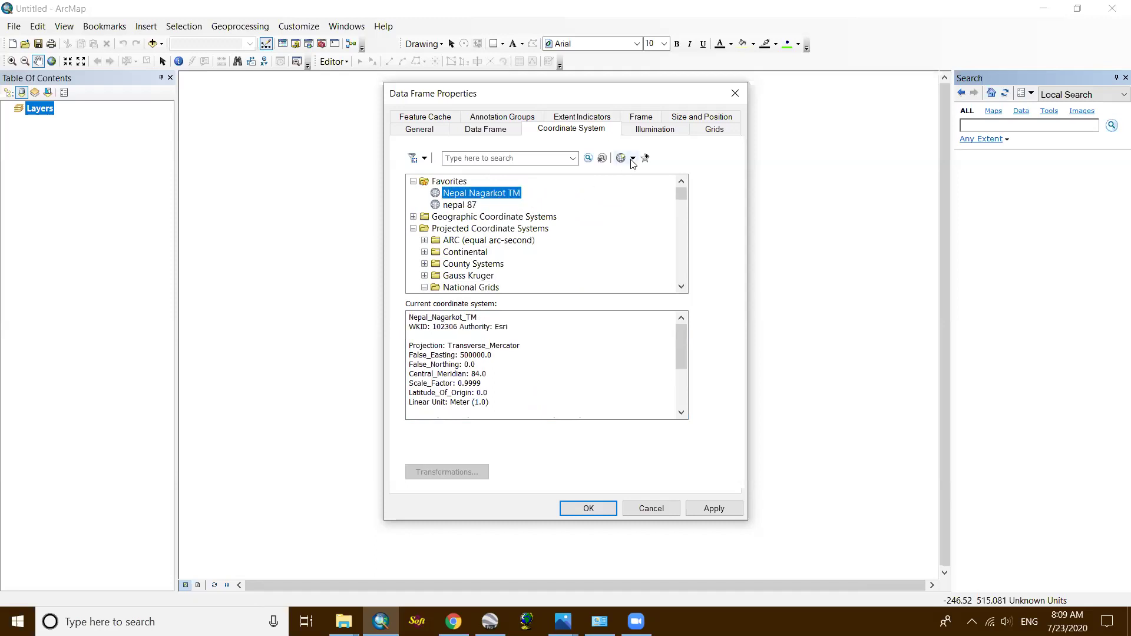
Start a new projected coordinate system and name it nepal81.
{"action": "left_click", "coordinate": [621, 160]}
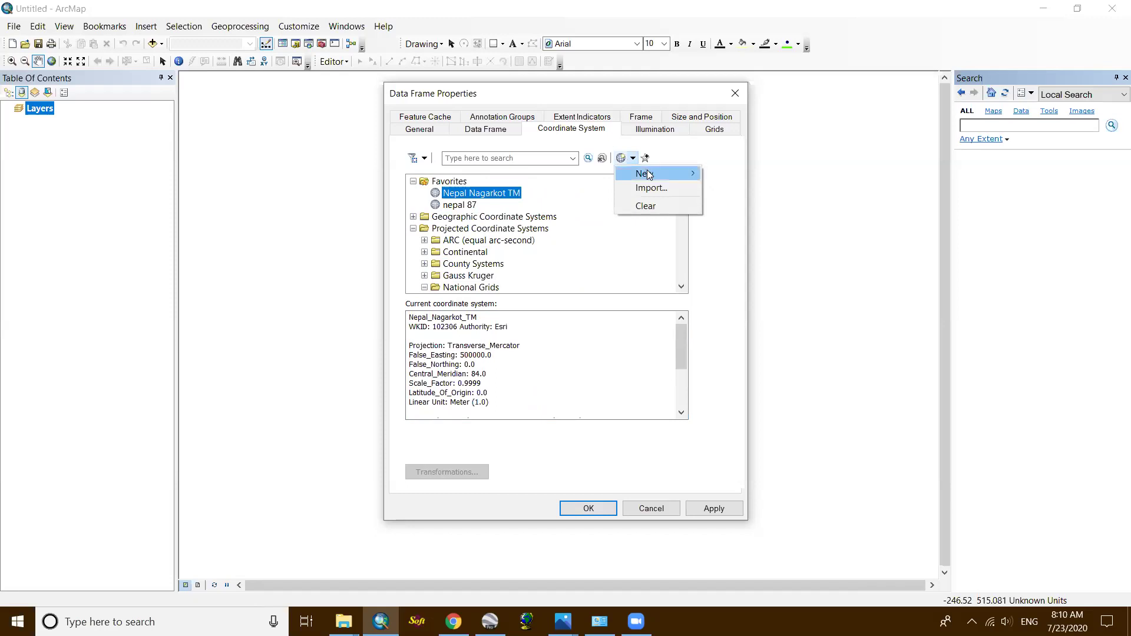
{"action": "mouse_move", "coordinate": [648, 174]}
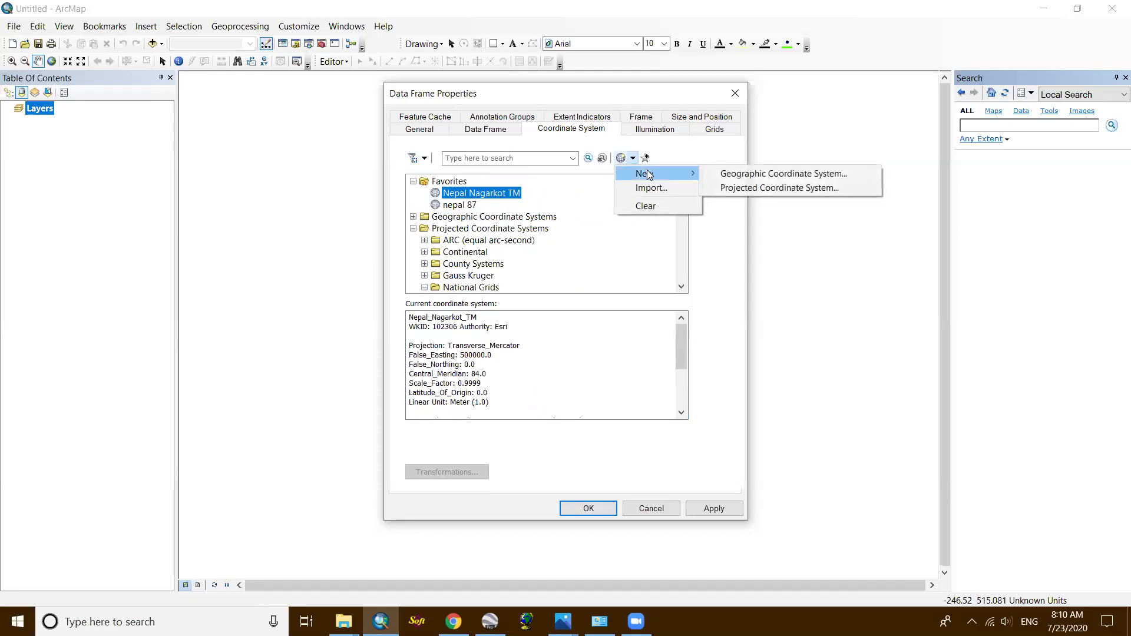
{"action": "left_click", "coordinate": [741, 189]}
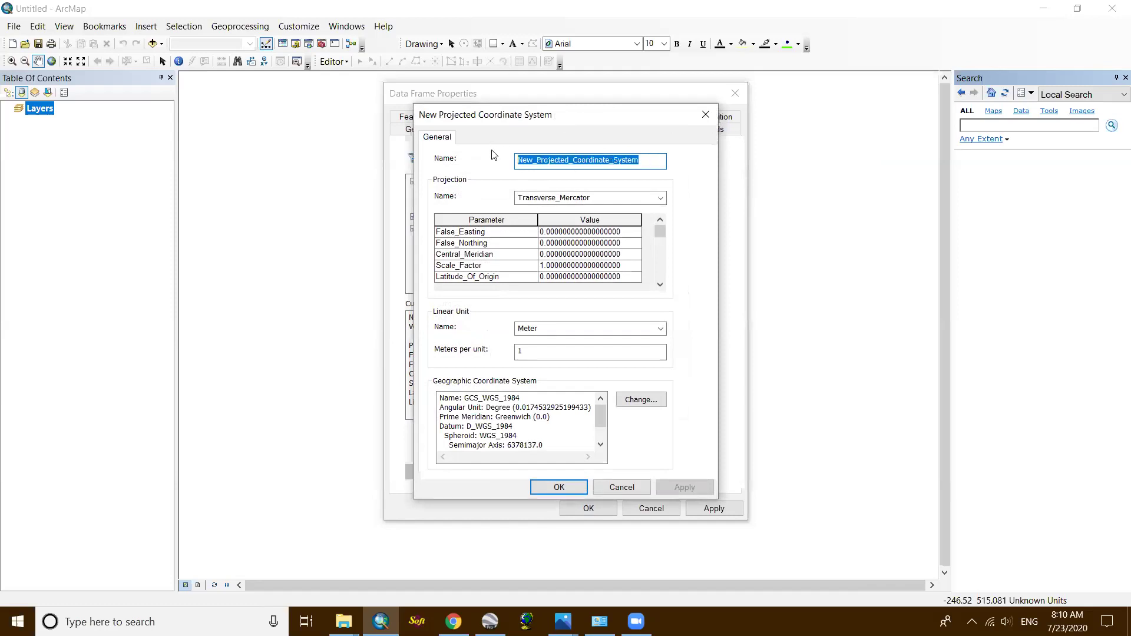
{"action": "type", "text": "nr"}
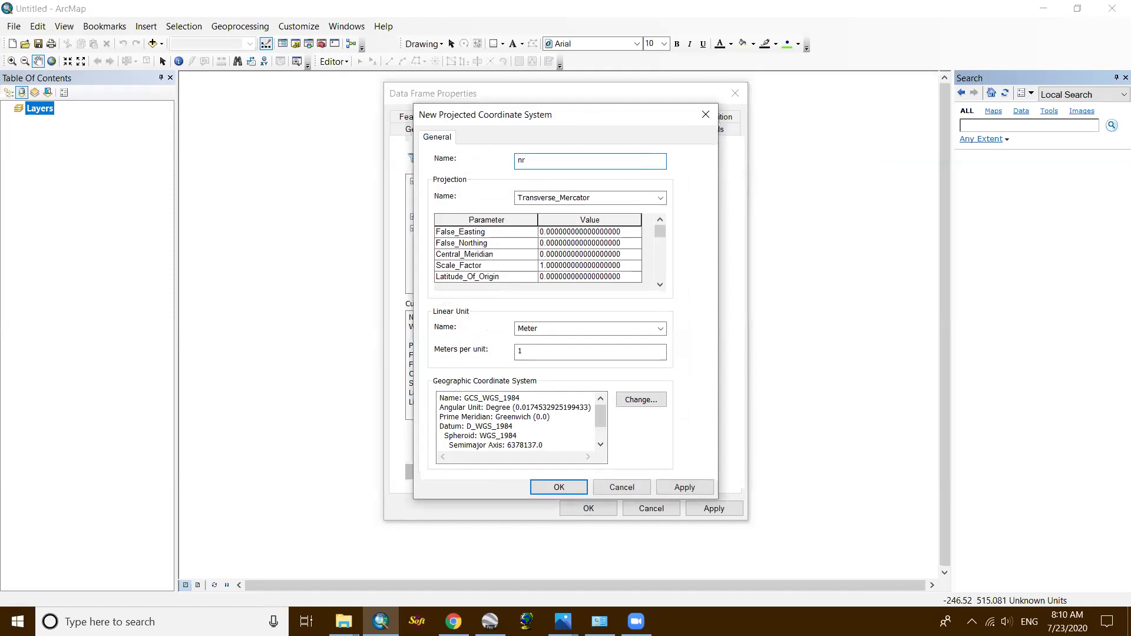
{"action": "key", "text": "BackSpace"}
{"action": "type", "text": "epal81"}
Set the Transverse Mercator parameters to a false easting of 500000, central meridian of 81 and scale factor of 0.9999.
{"action": "left_click", "coordinate": [548, 233]}
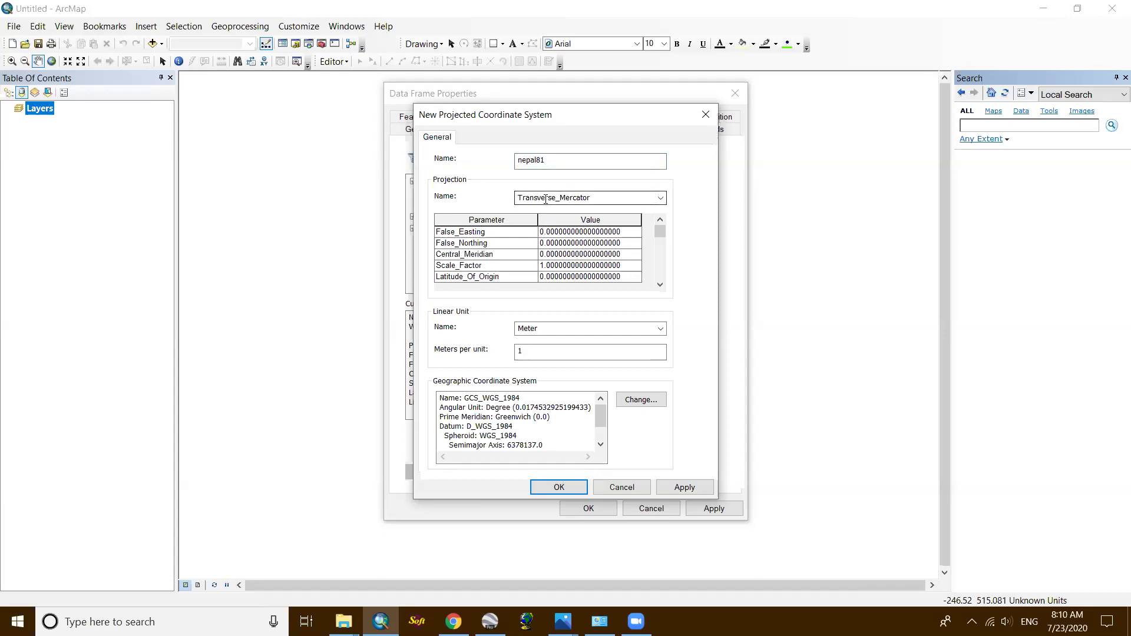
{"action": "type", "text": "00000"}
{"action": "left_click", "coordinate": [543, 255]}
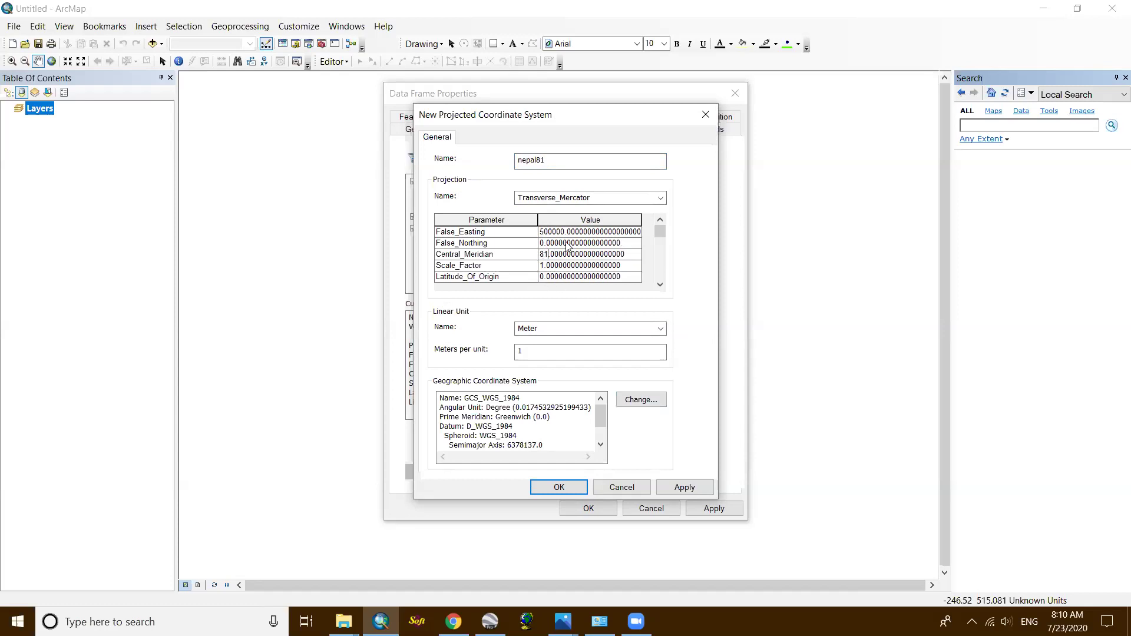
{"action": "left_click", "coordinate": [544, 270]}
{"action": "type", "text": "9999"}
Change the new system's geographic coordinate system to Nepal Nagarkot from the Asia group.
{"action": "left_click", "coordinate": [634, 401]}
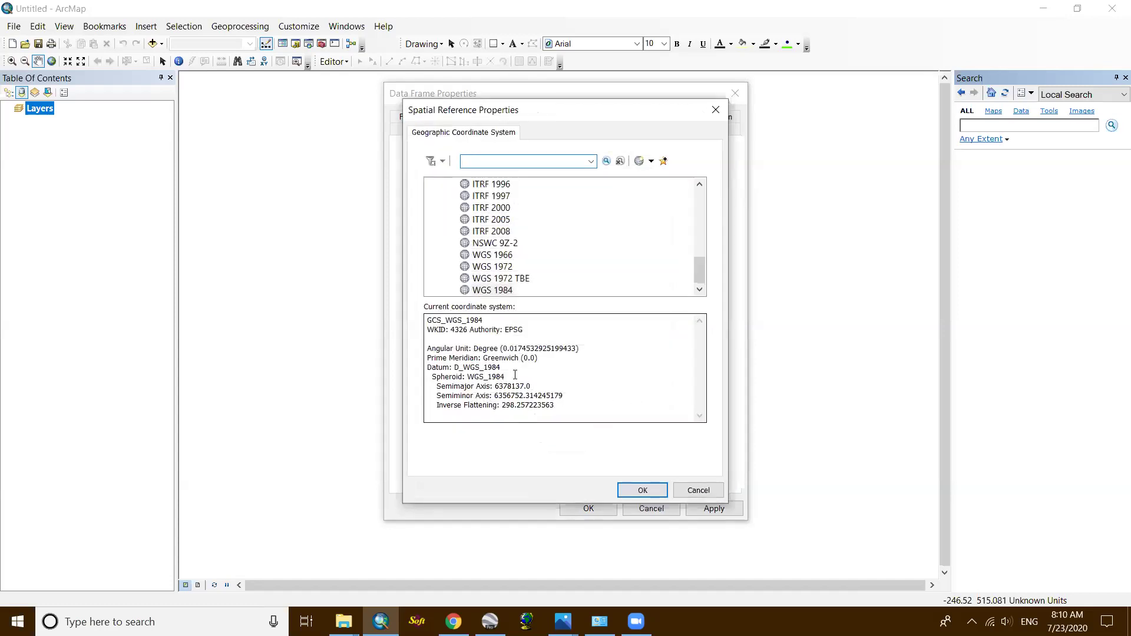
{"action": "scroll", "coordinate": [567, 247], "scroll_direction": "up", "scroll_amount": 5}
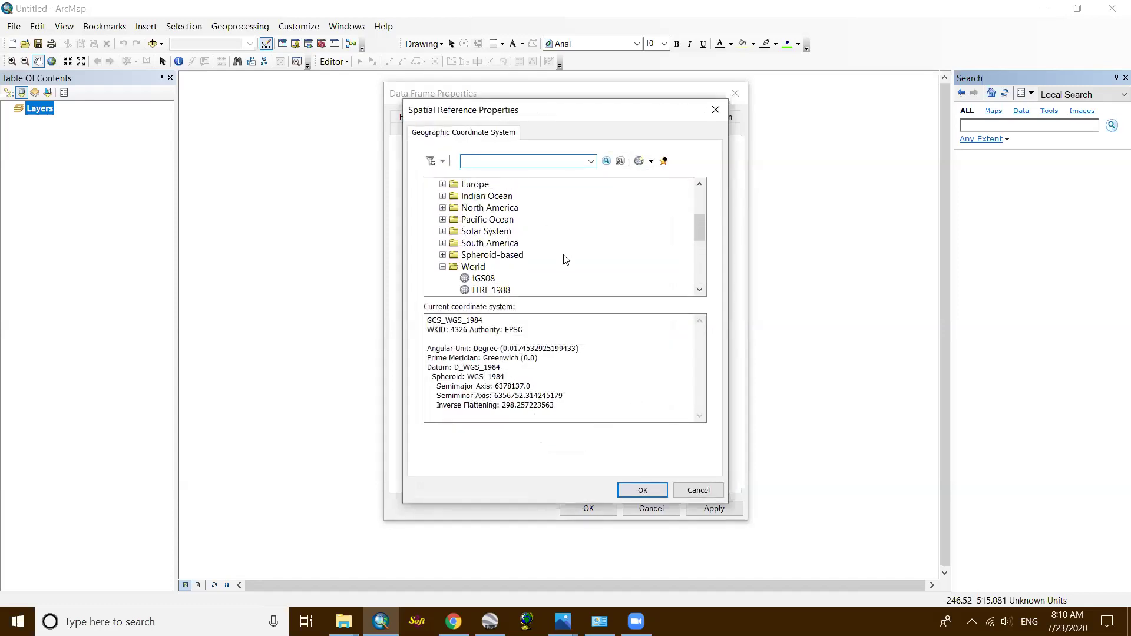
{"action": "scroll", "coordinate": [566, 260], "scroll_direction": "up", "scroll_amount": 3}
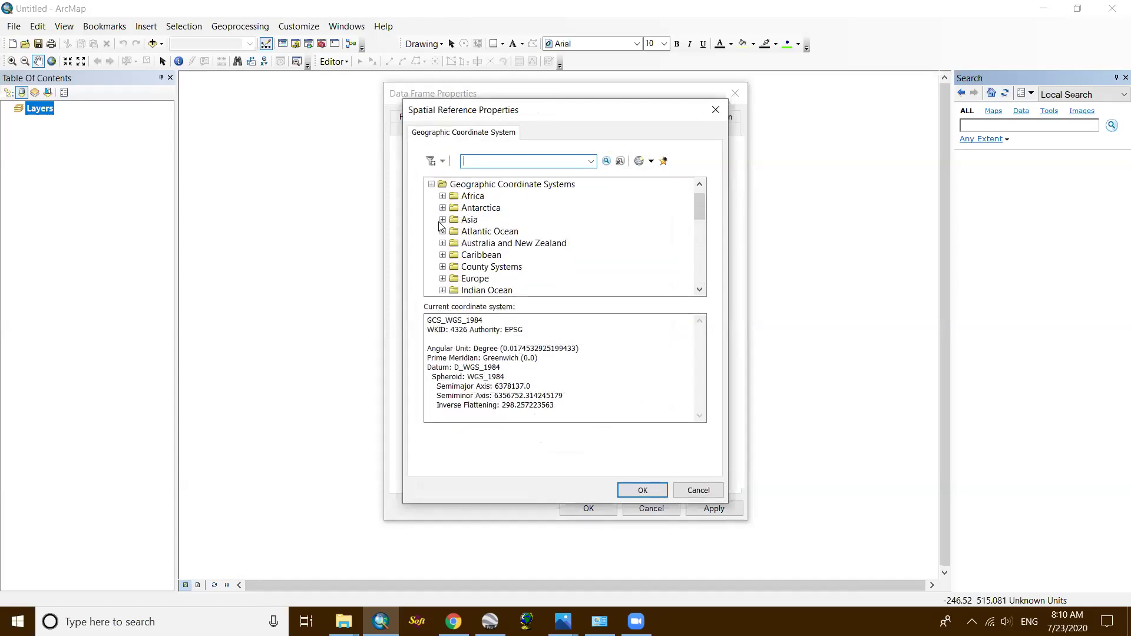
{"action": "left_click", "coordinate": [443, 220]}
{"action": "scroll", "coordinate": [513, 243], "scroll_direction": "down", "scroll_amount": 8}
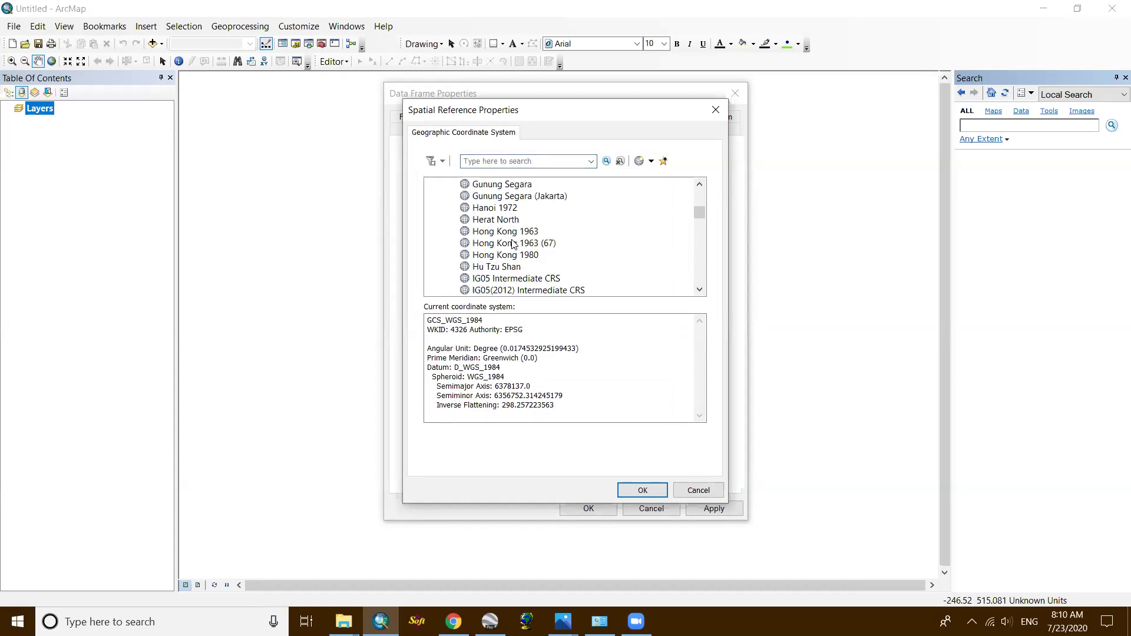
{"action": "scroll", "coordinate": [512, 244], "scroll_direction": "down", "scroll_amount": 7}
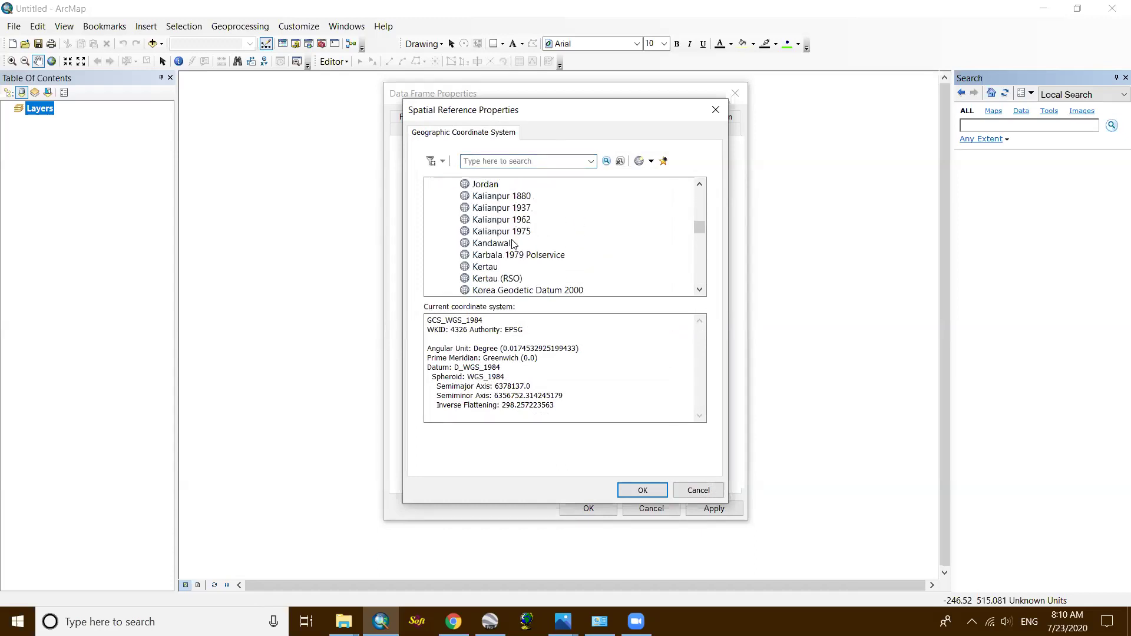
{"action": "scroll", "coordinate": [513, 243], "scroll_direction": "down", "scroll_amount": 6}
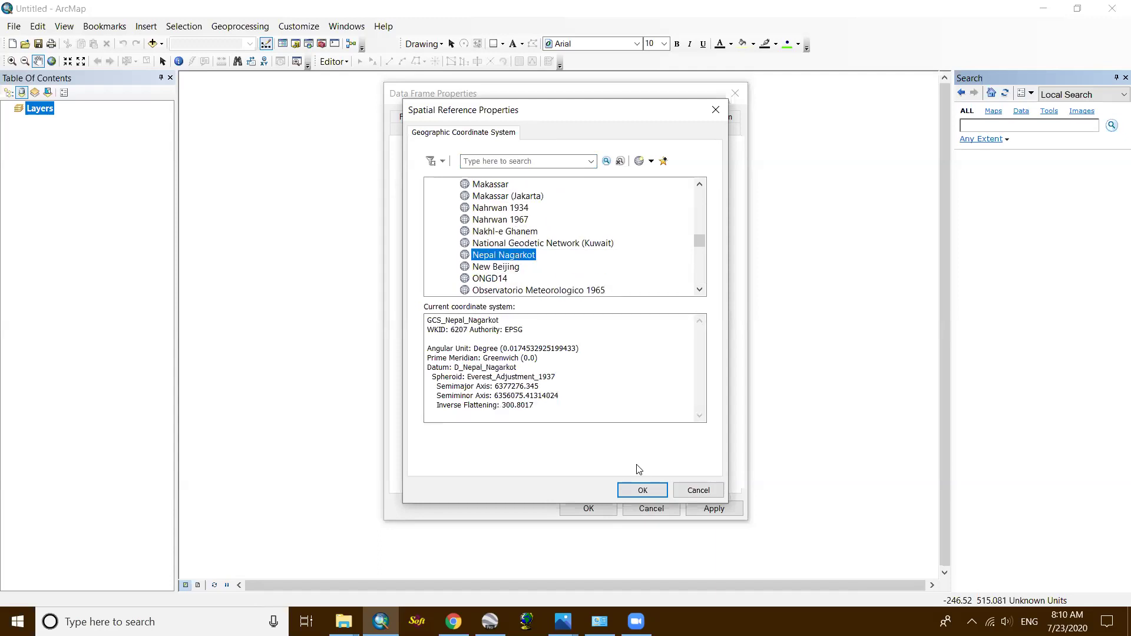
{"action": "left_click", "coordinate": [642, 492]}
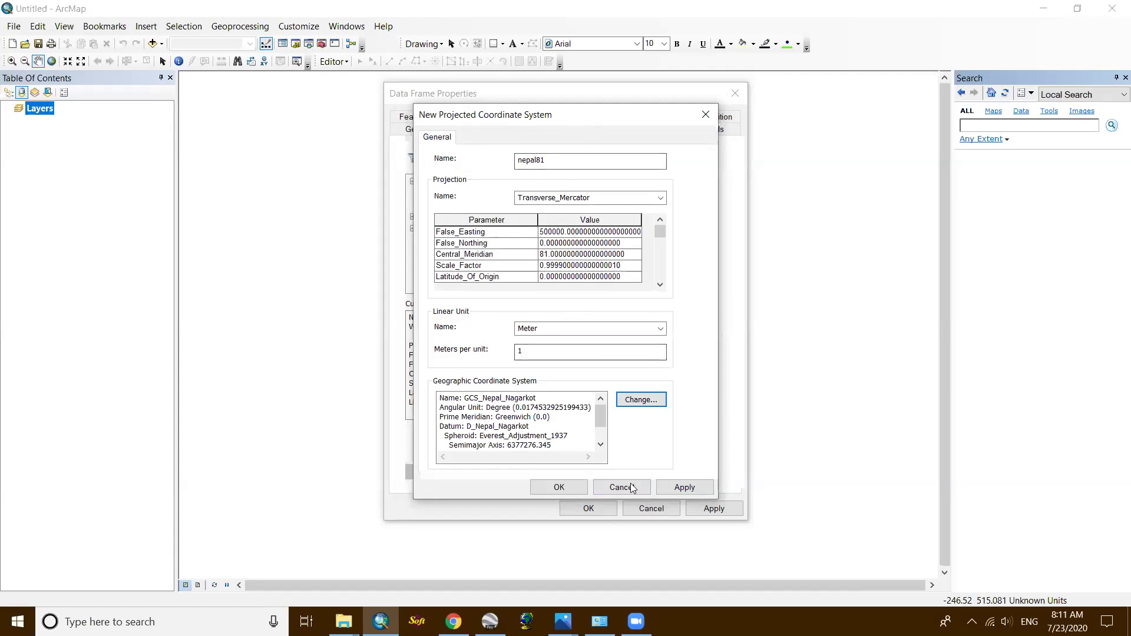
Confirm the nepal81 coordinate system and add it to Favorites.
{"action": "left_click", "coordinate": [684, 487]}
{"action": "left_click", "coordinate": [560, 488]}
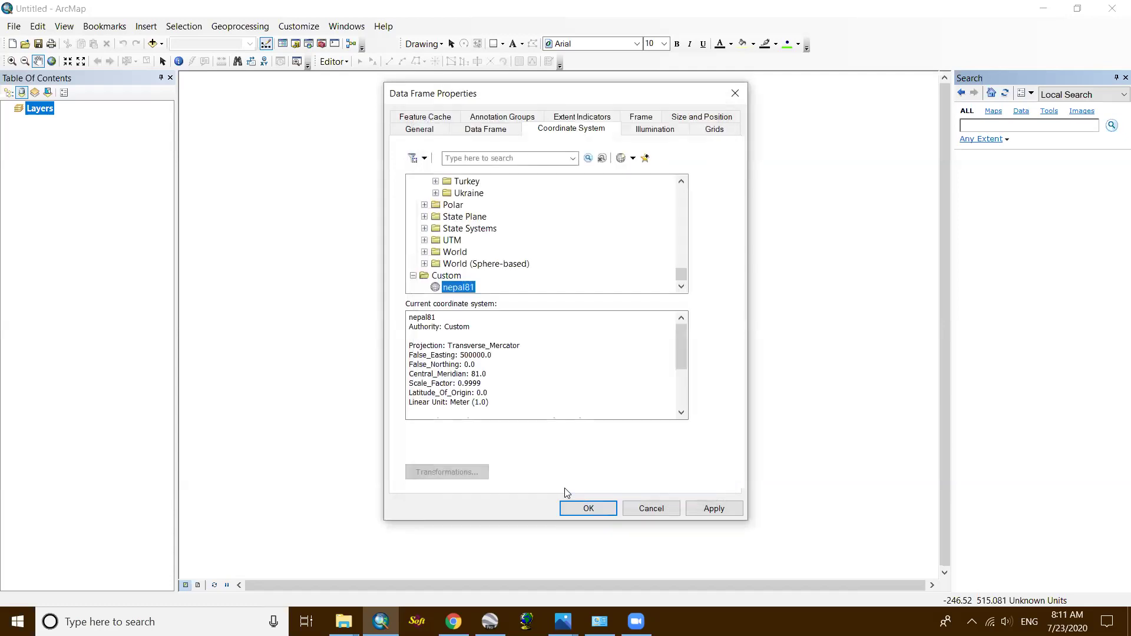
{"action": "left_click", "coordinate": [646, 159]}
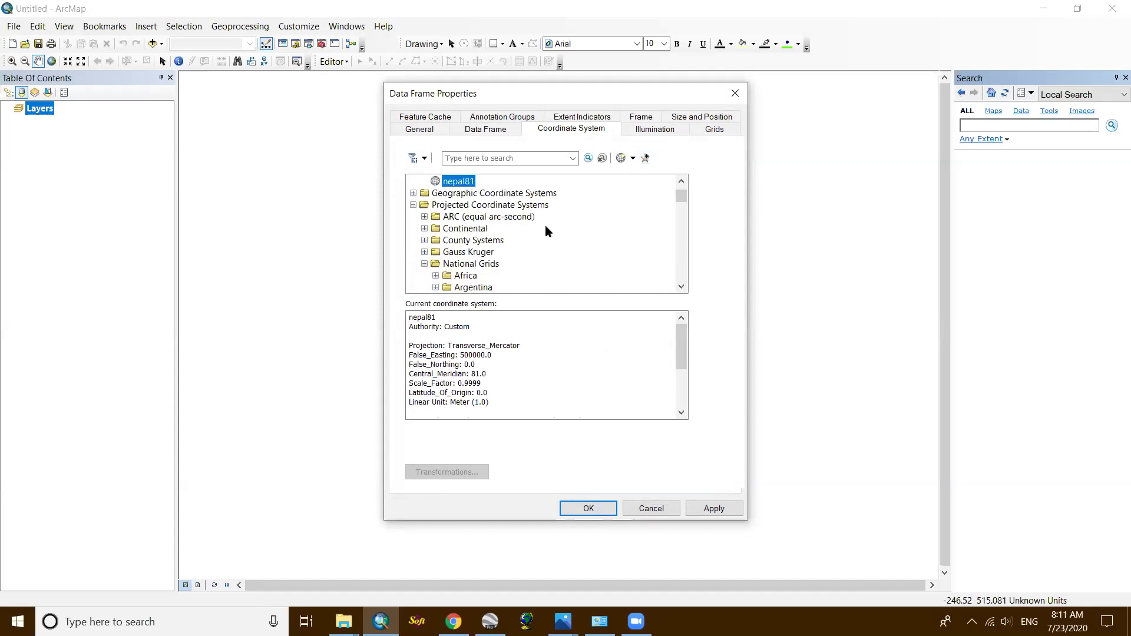
Compare the parameters of Nepal Nagarkot TM, nepal 87 and nepal81 in Favorites.
{"action": "scroll", "coordinate": [546, 231], "scroll_direction": "up", "scroll_amount": 1}
{"action": "left_click", "coordinate": [496, 194]}
{"action": "left_click", "coordinate": [462, 207]}
{"action": "left_click", "coordinate": [465, 216]}
{"action": "left_click", "coordinate": [488, 195]}
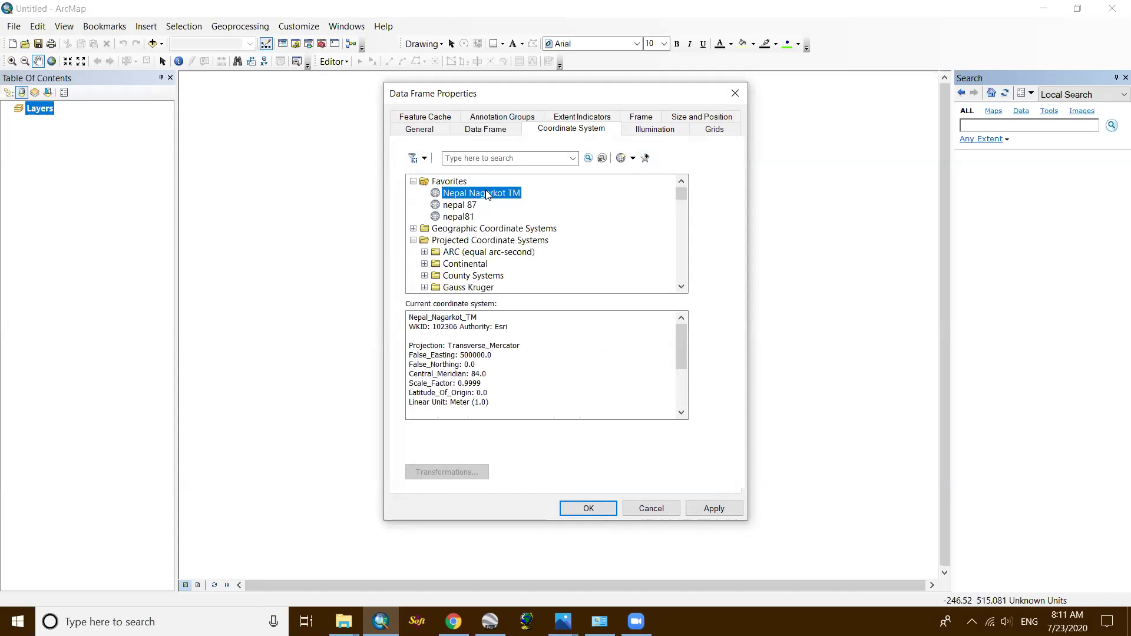
{"action": "left_click", "coordinate": [469, 207]}
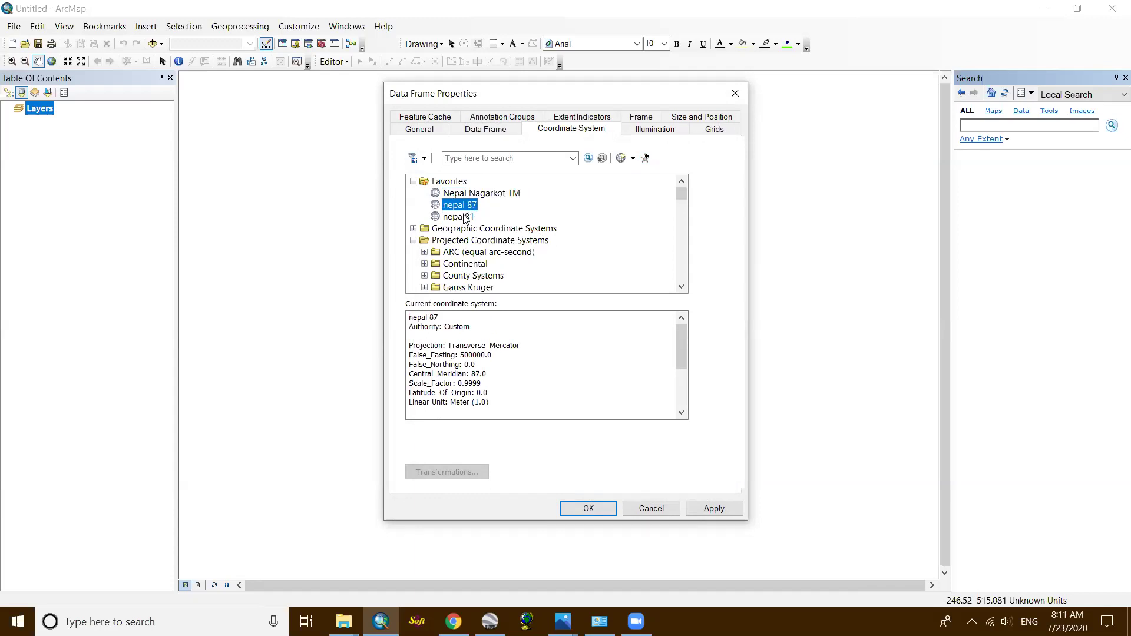
{"action": "left_click", "coordinate": [465, 218]}
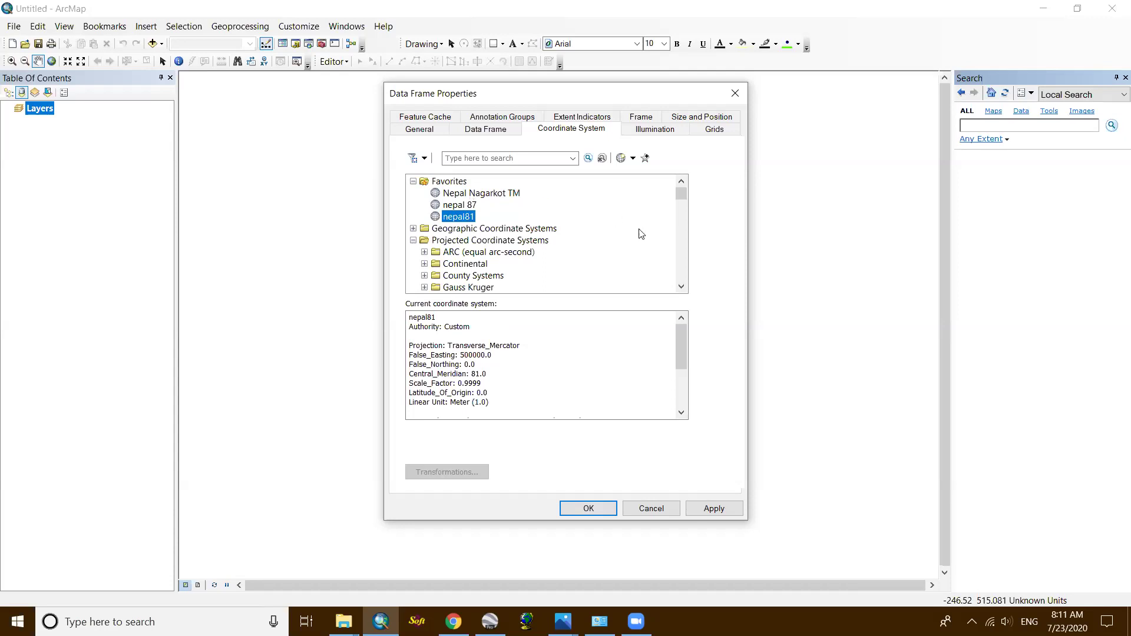
{"action": "left_click", "coordinate": [472, 195]}
{"action": "left_click", "coordinate": [463, 206]}
{"action": "left_click", "coordinate": [464, 217]}
Apply Nepal Nagarkot TM from Favorites to the data frame and open its general properties.
{"action": "left_click", "coordinate": [500, 196]}
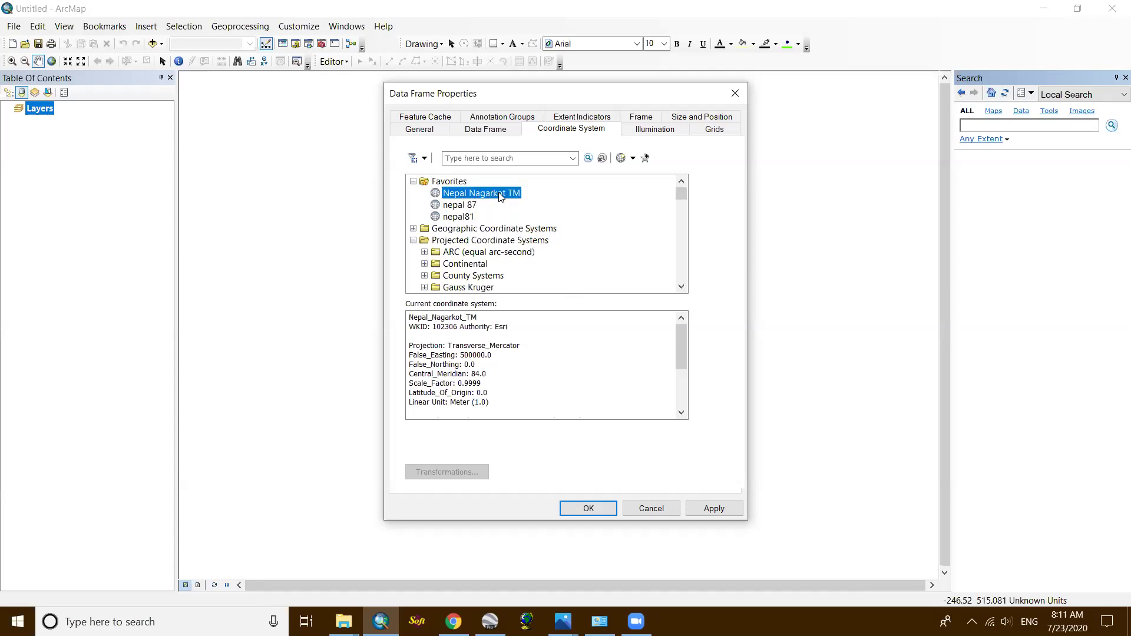
{"action": "left_click", "coordinate": [713, 508]}
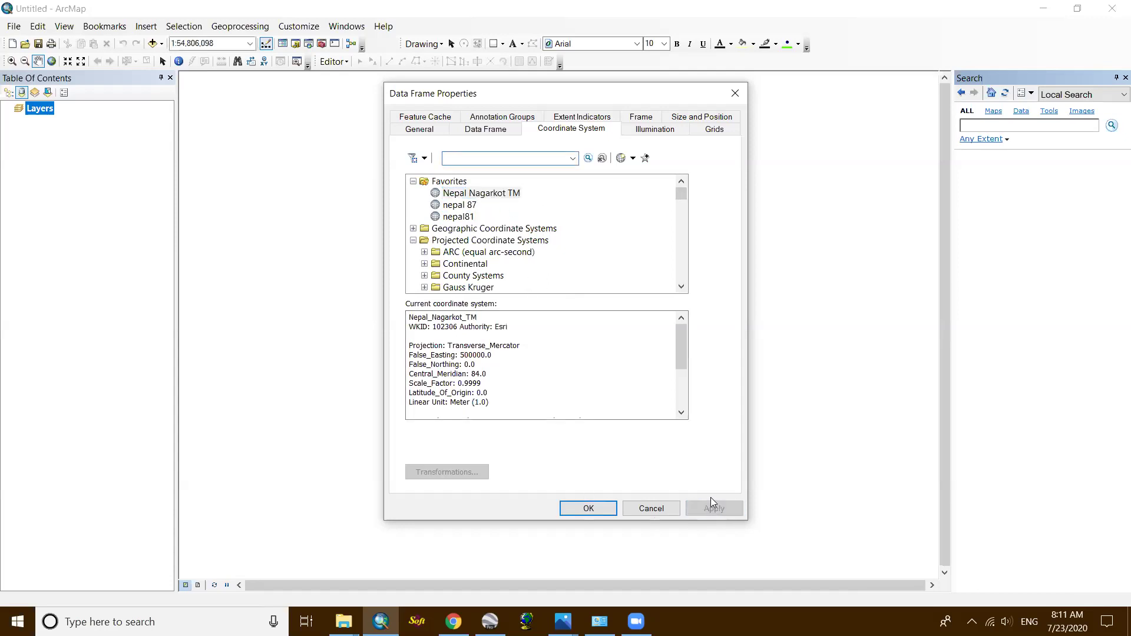
{"action": "left_click", "coordinate": [419, 129]}
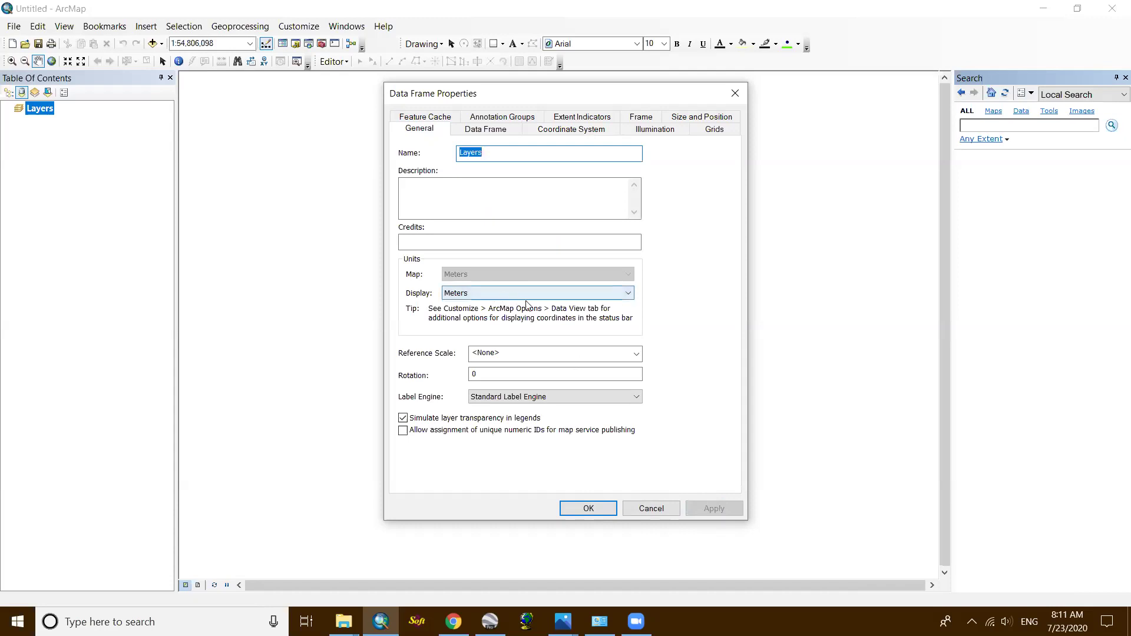
Review the data frame's reference scale, display units and coordinate system, and confirm the properties.
{"action": "left_click", "coordinate": [612, 356]}
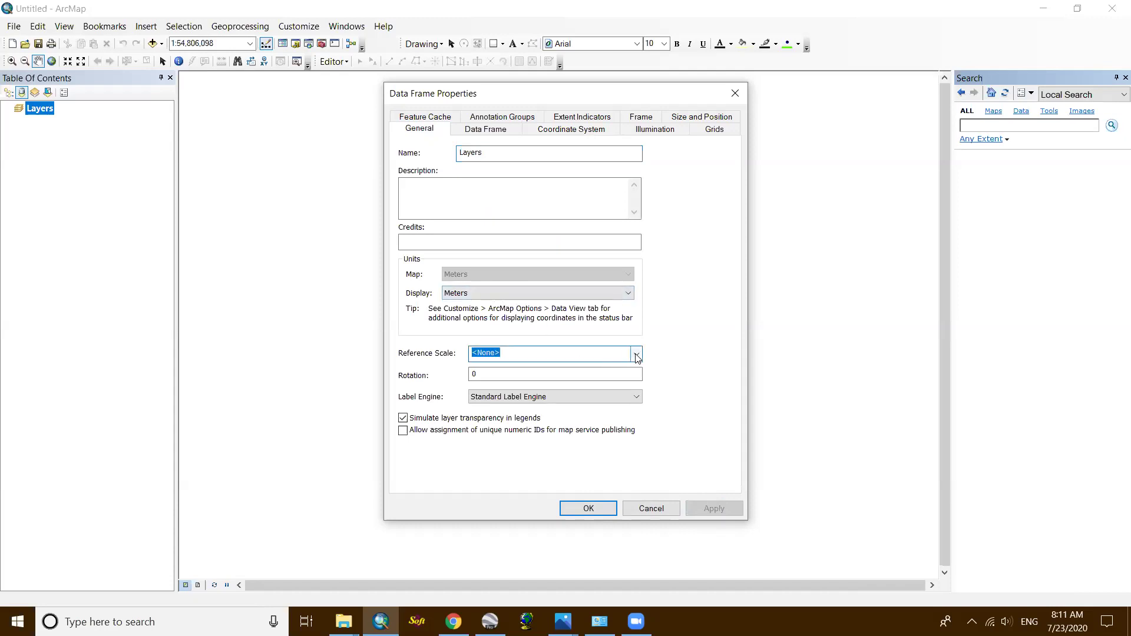
{"action": "left_click", "coordinate": [636, 354]}
{"action": "left_click", "coordinate": [636, 356]}
{"action": "left_click", "coordinate": [510, 298]}
{"action": "left_click", "coordinate": [467, 298]}
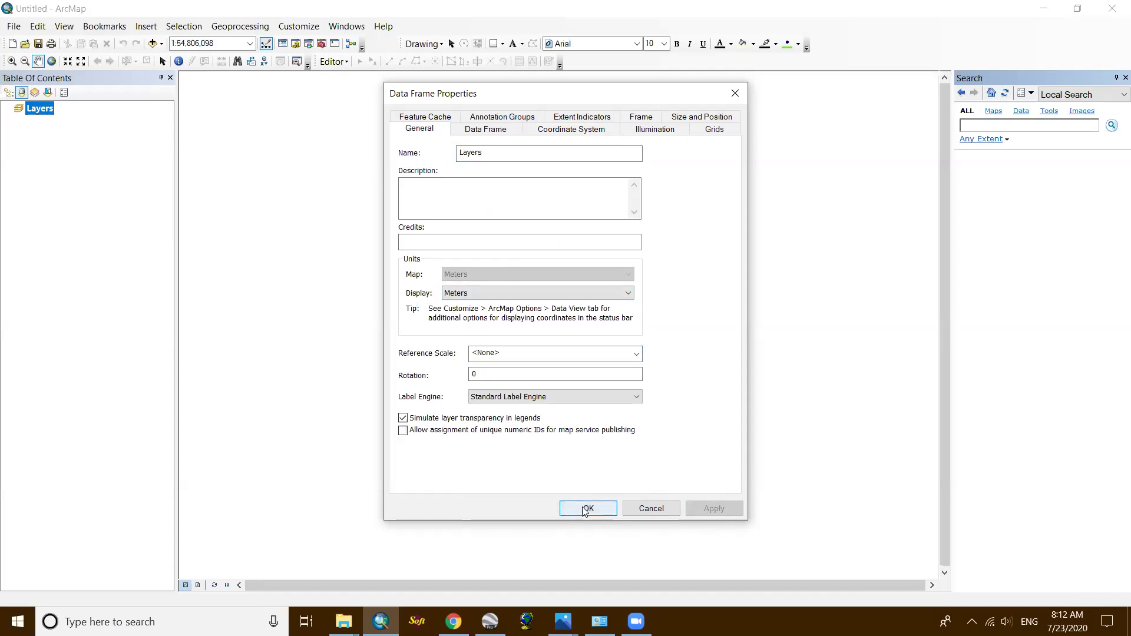
{"action": "left_click", "coordinate": [579, 129]}
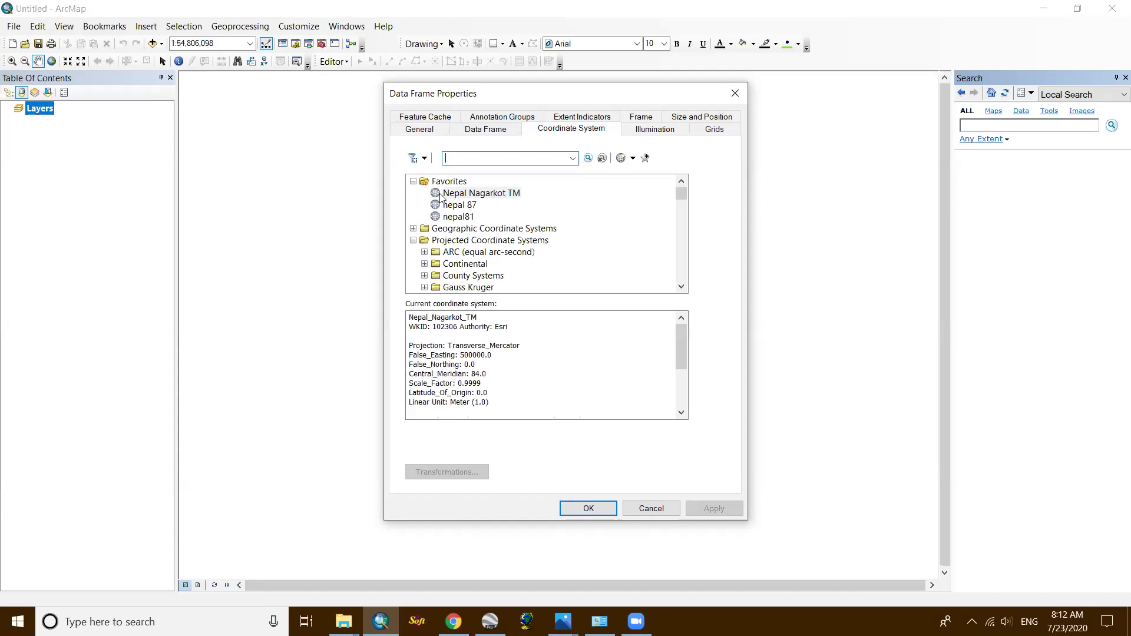
{"action": "left_click", "coordinate": [420, 129]}
{"action": "left_click", "coordinate": [581, 507]}
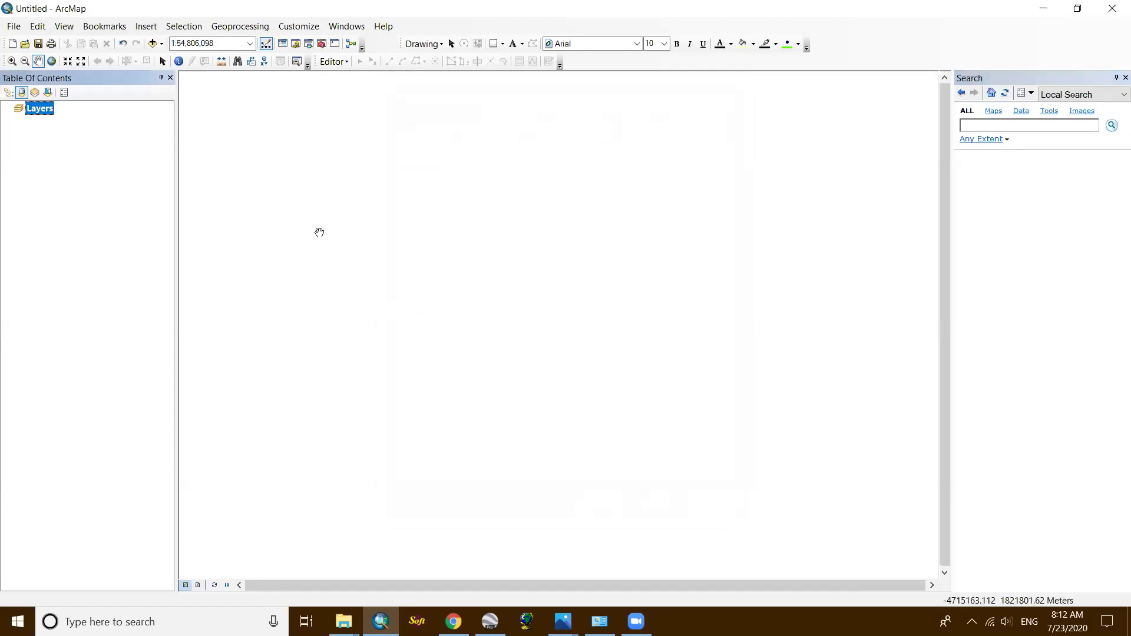
{"action": "left_click", "coordinate": [152, 43]}
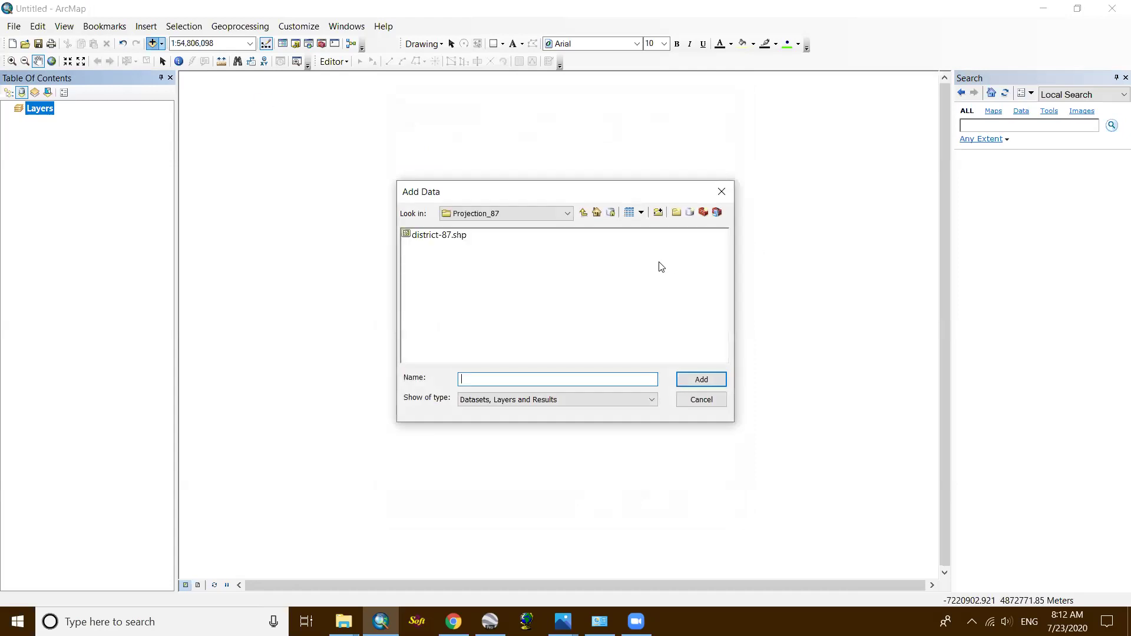
{"action": "left_click", "coordinate": [583, 213]}
{"action": "left_click", "coordinate": [583, 213]}
{"action": "left_click", "coordinate": [583, 213]}
{"action": "left_click", "coordinate": [722, 191]}
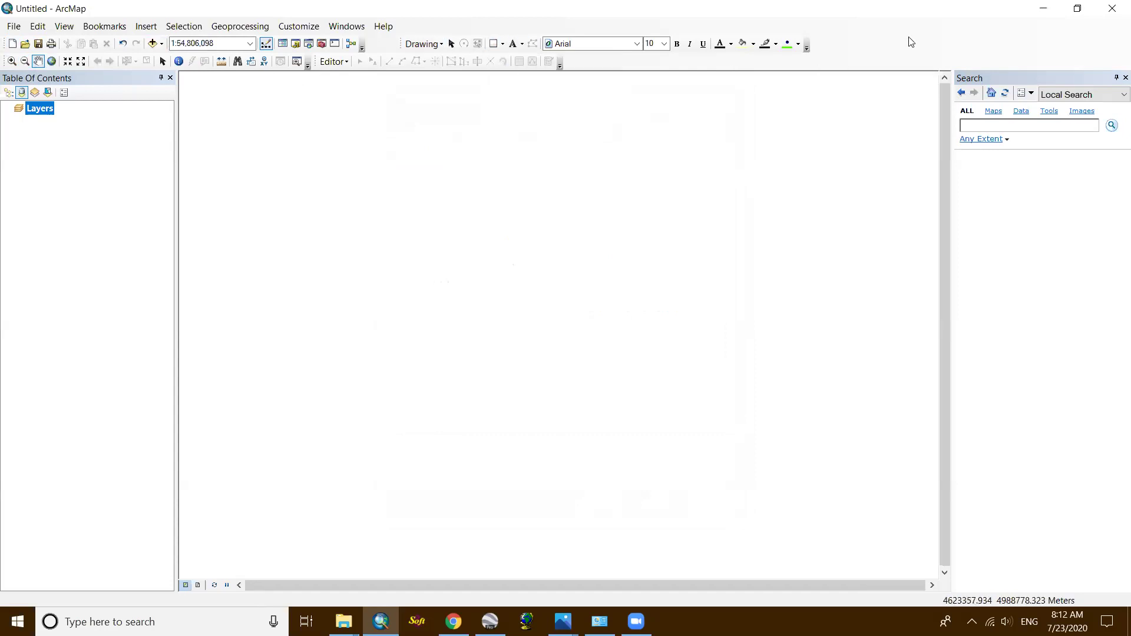
Enable the Georeferencing toolbar and dock it beside the Draw toolbar.
{"action": "right_click", "coordinate": [872, 36]}
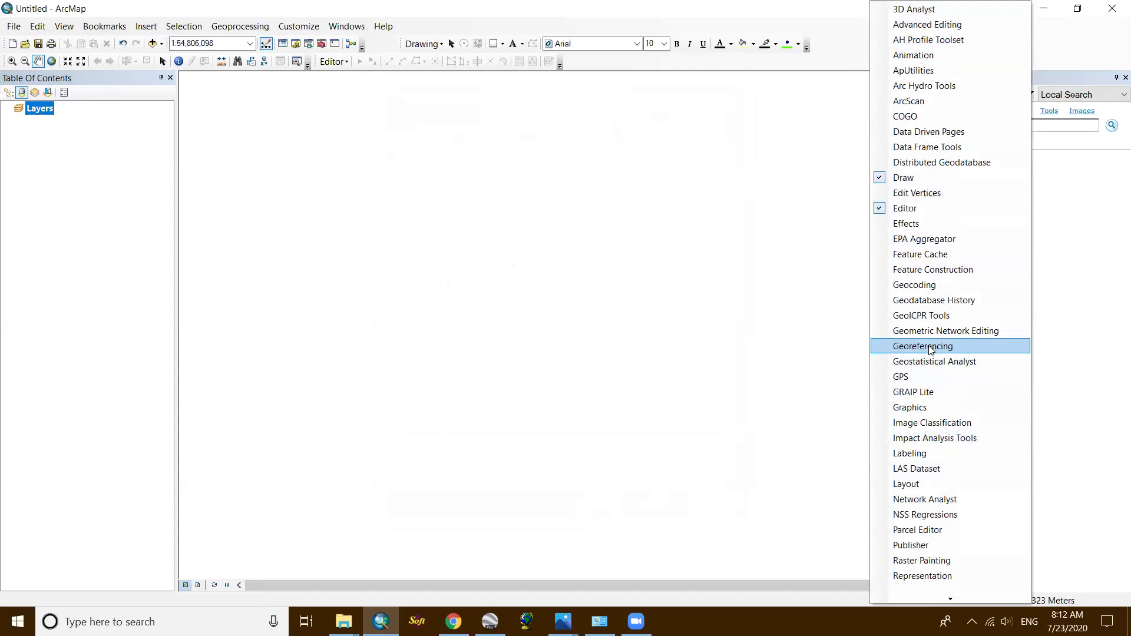
{"action": "mouse_move", "coordinate": [950, 598]}
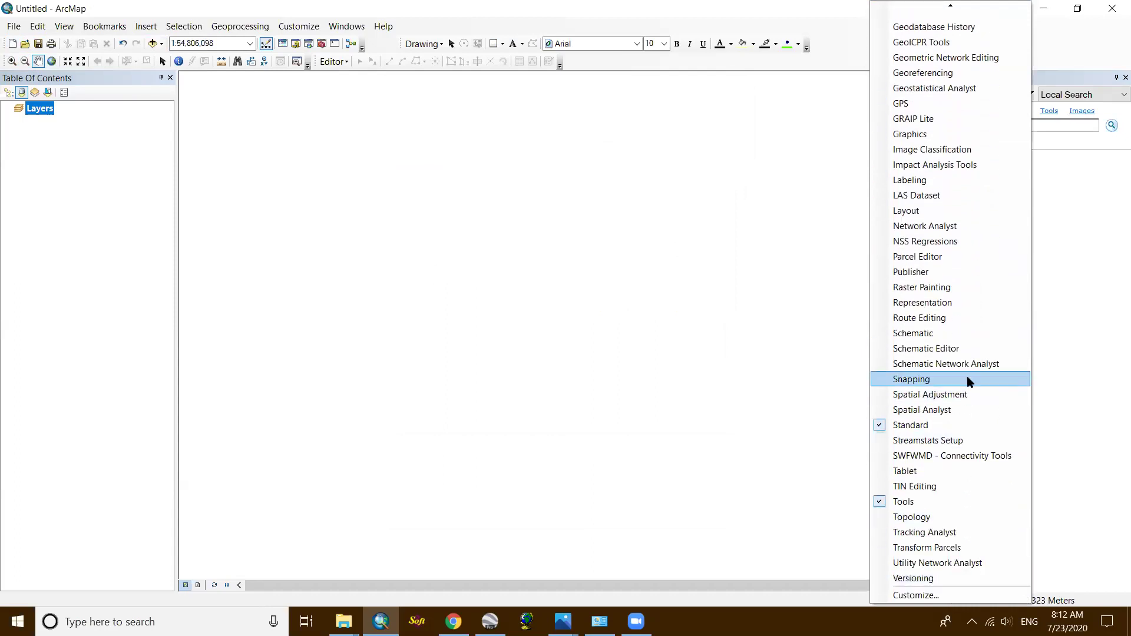
{"action": "mouse_move", "coordinate": [952, 7]}
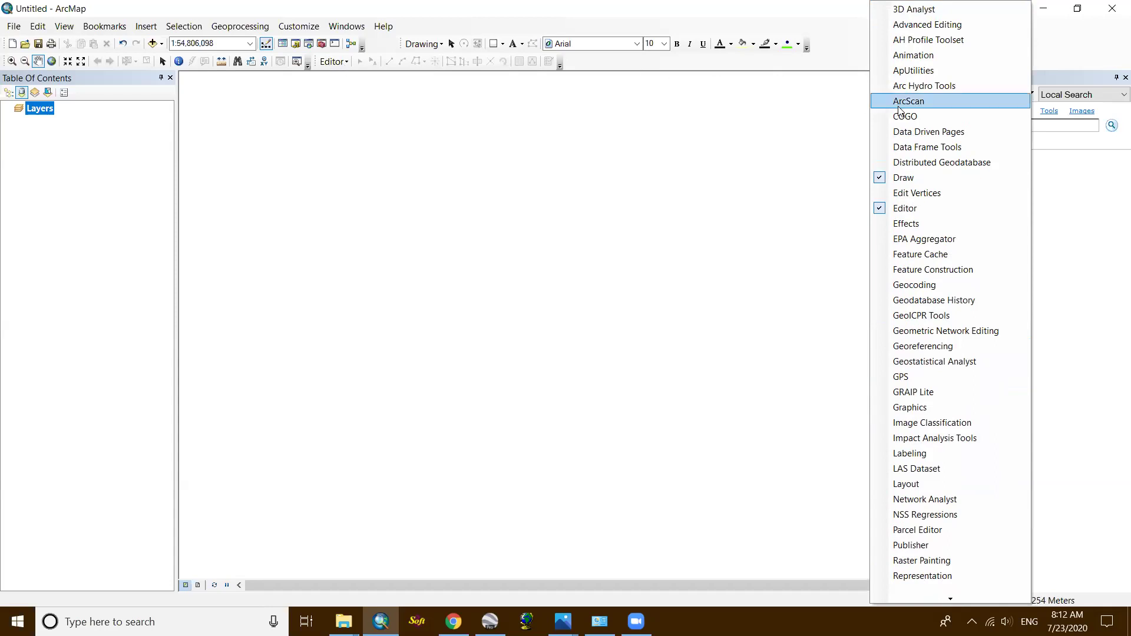
{"action": "left_click", "coordinate": [943, 350]}
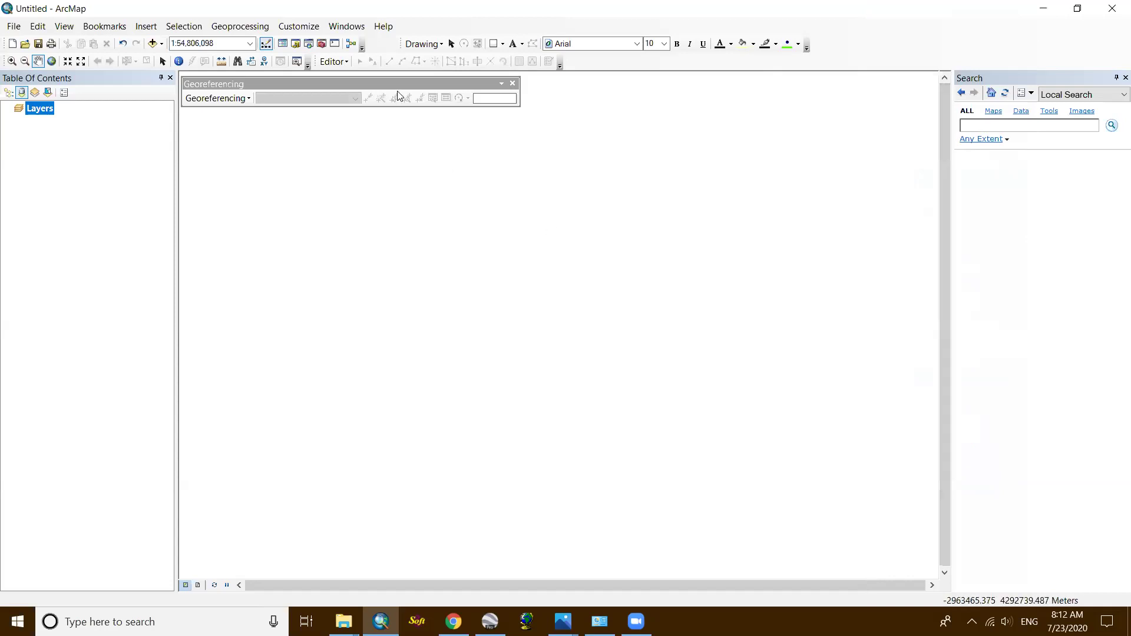
{"action": "mouse_move", "coordinate": [398, 83]}
{"action": "left_mouse_down"}
{"action": "mouse_move", "coordinate": [627, 121]}
{"action": "mouse_move", "coordinate": [952, 43]}
{"action": "mouse_move", "coordinate": [968, 29]}
{"action": "mouse_move", "coordinate": [1017, 42]}
{"action": "left_mouse_up"}
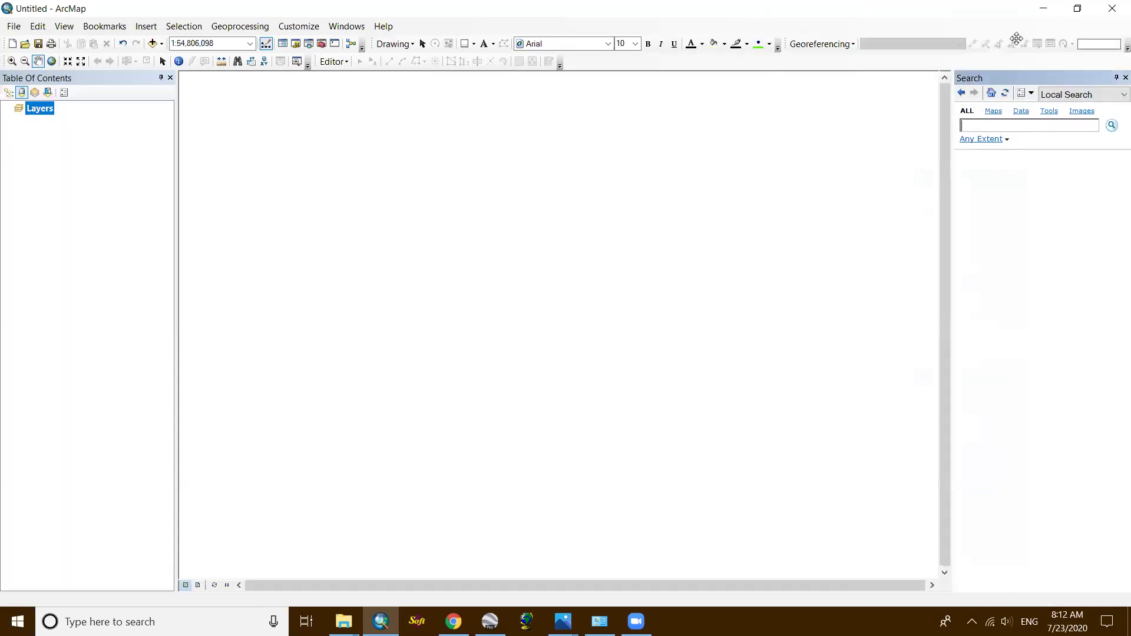
{"action": "right_click", "coordinate": [854, 66]}
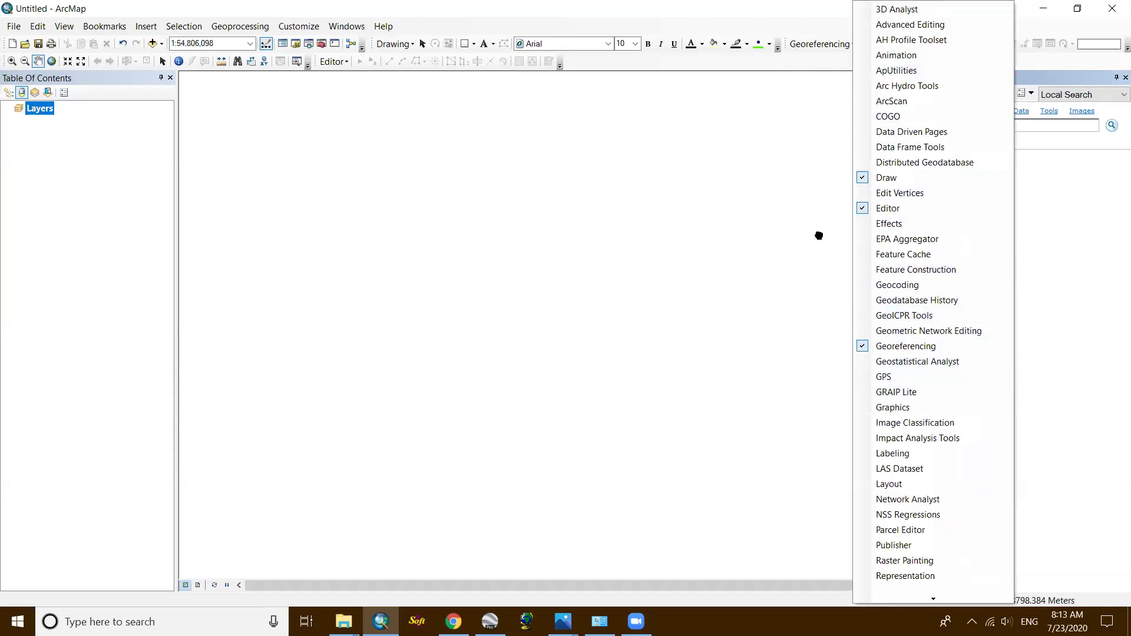
{"action": "left_click", "coordinate": [859, 65]}
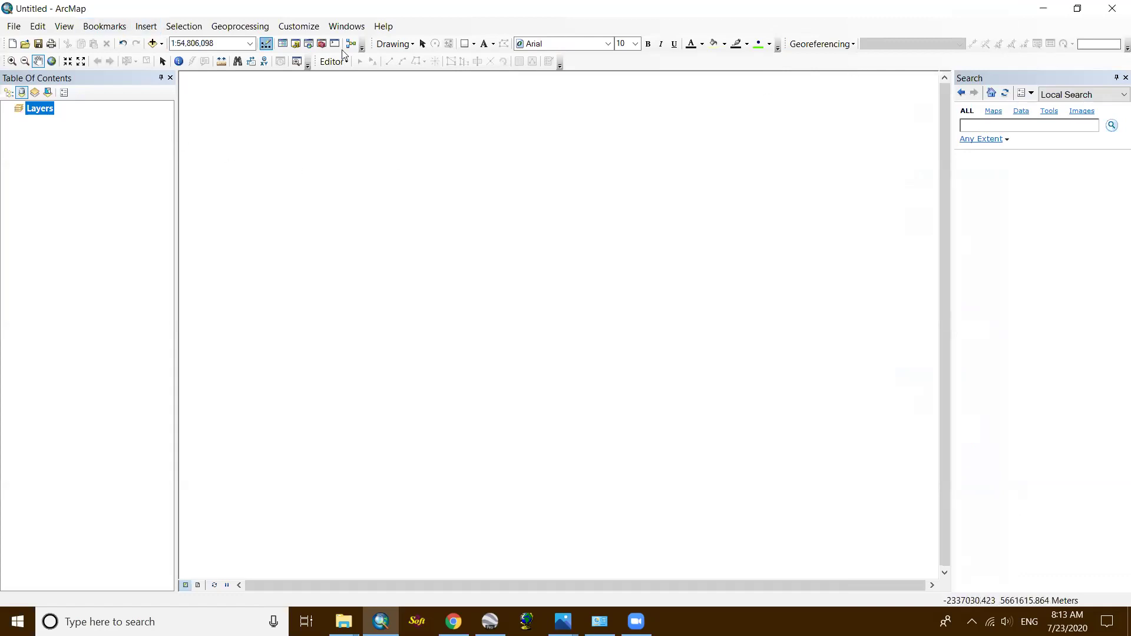
Start adding data, browse the folder connections and inspect the Connect To Folder dialog without connecting a new folder.
{"action": "left_click", "coordinate": [153, 43]}
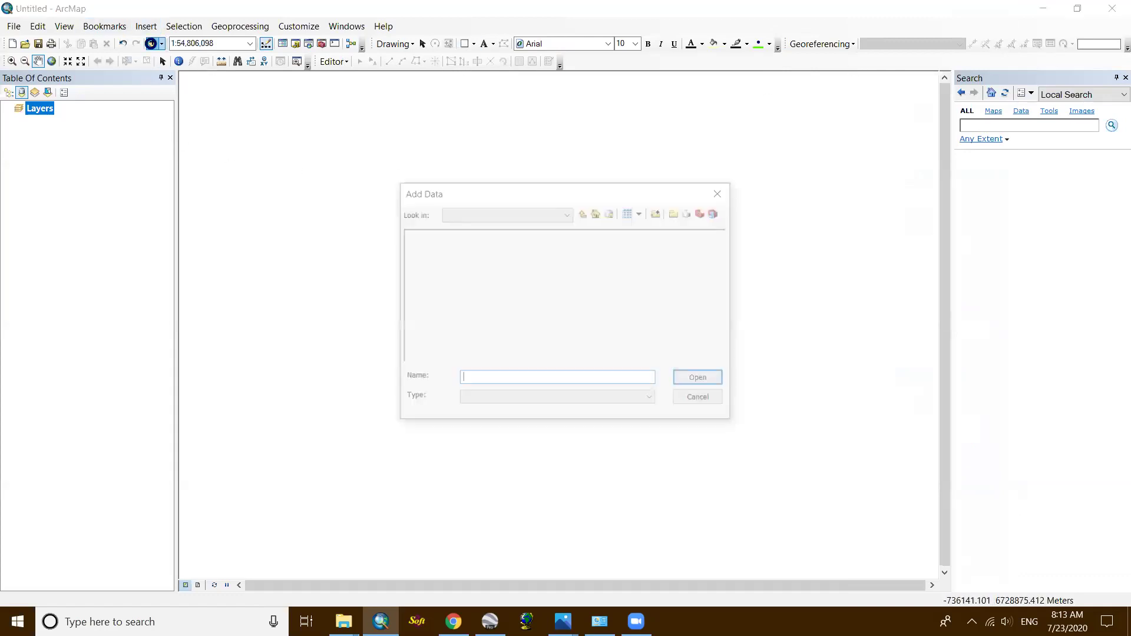
{"action": "left_click", "coordinate": [583, 212]}
{"action": "left_click", "coordinate": [584, 212]}
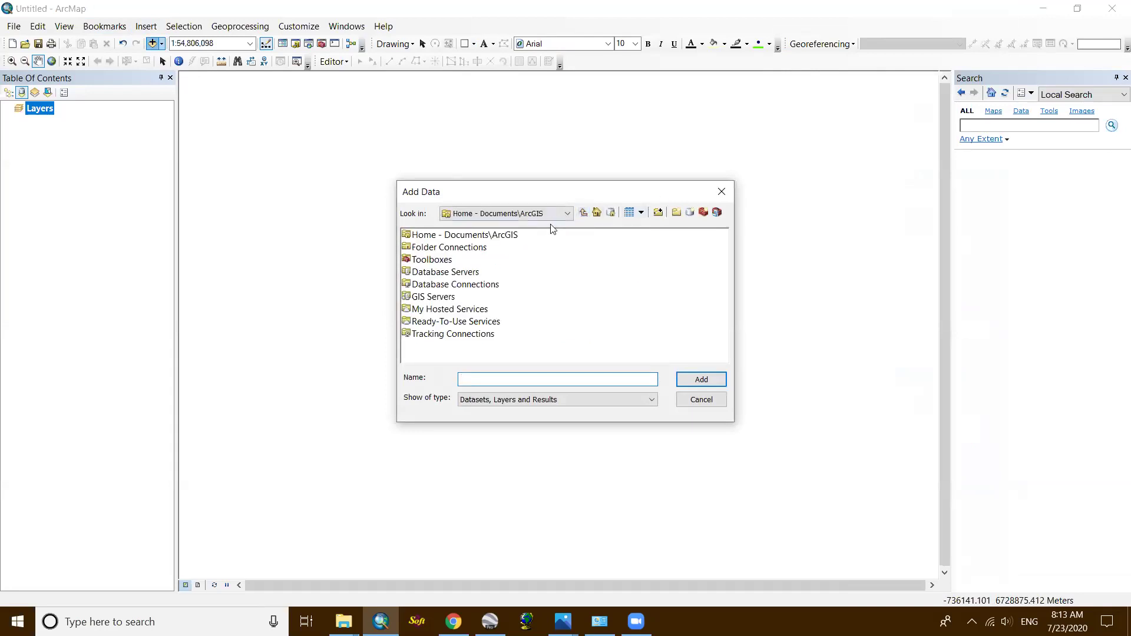
{"action": "double_click", "coordinate": [462, 247]}
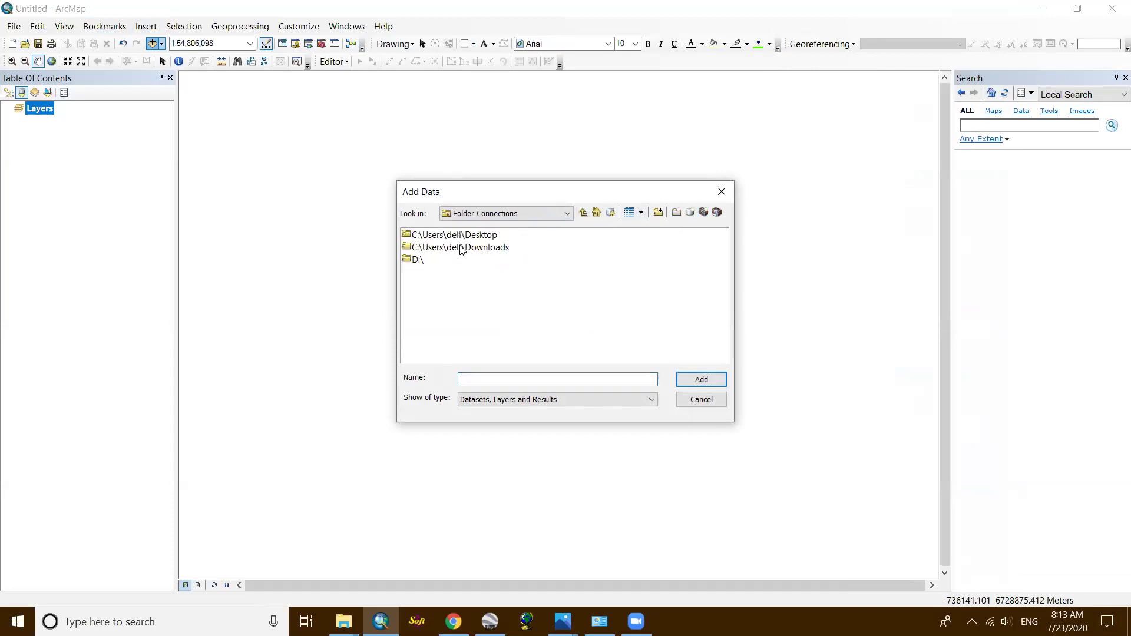
{"action": "left_click", "coordinate": [583, 212]}
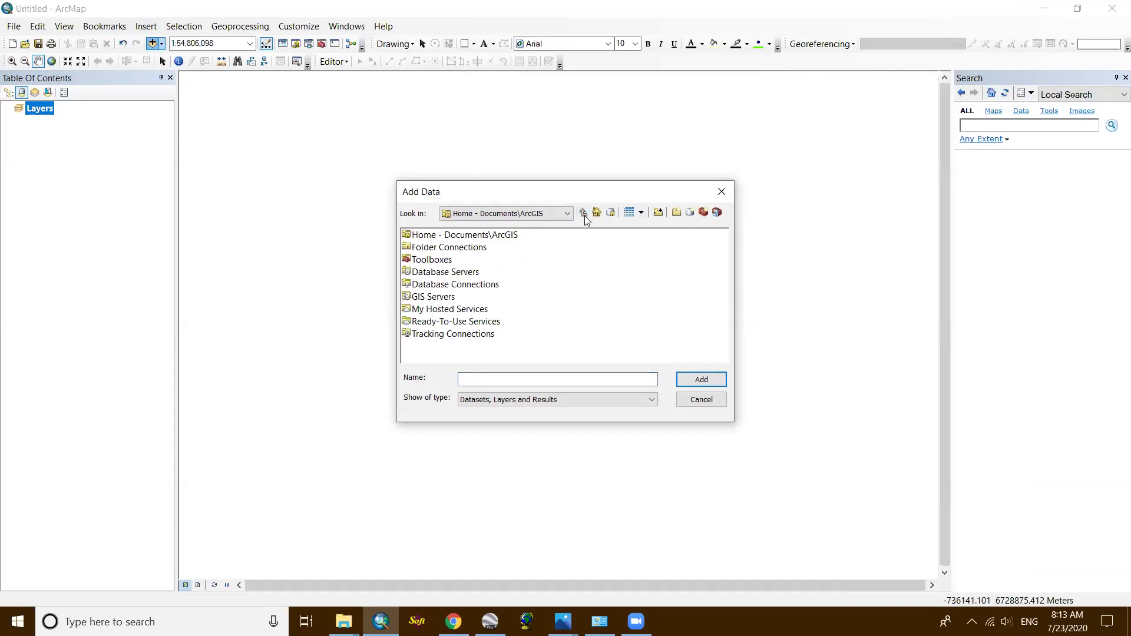
{"action": "left_click", "coordinate": [658, 214]}
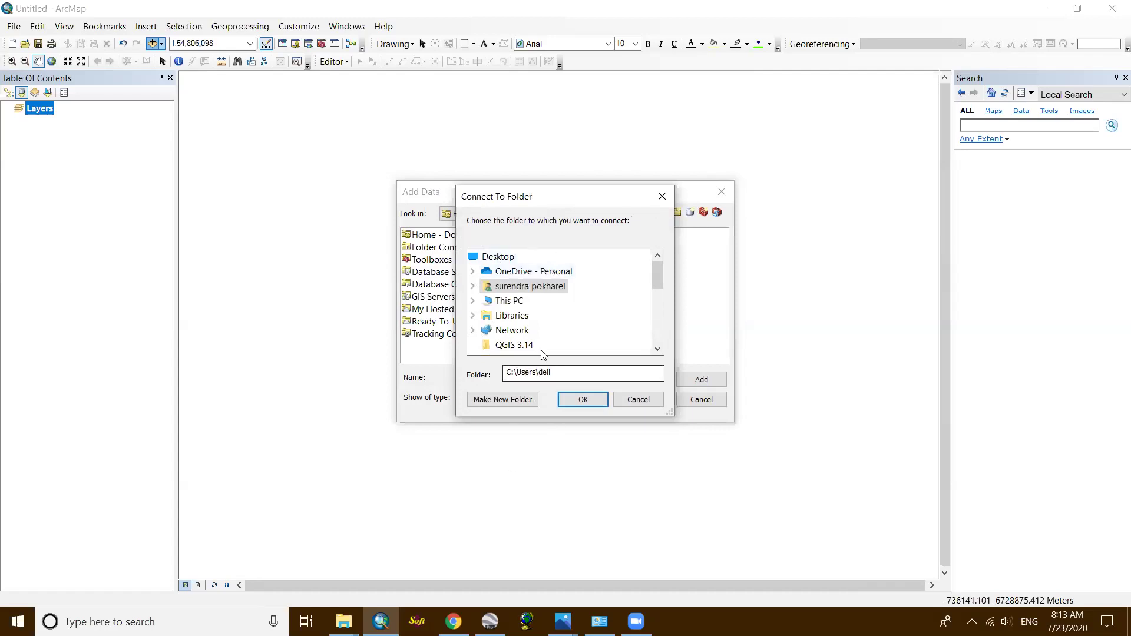
{"action": "left_click", "coordinate": [662, 196]}
Add 2785 06A Kathmandau.jpg from the connected Desktop folder and accept its unknown spatial reference.
{"action": "double_click", "coordinate": [471, 248]}
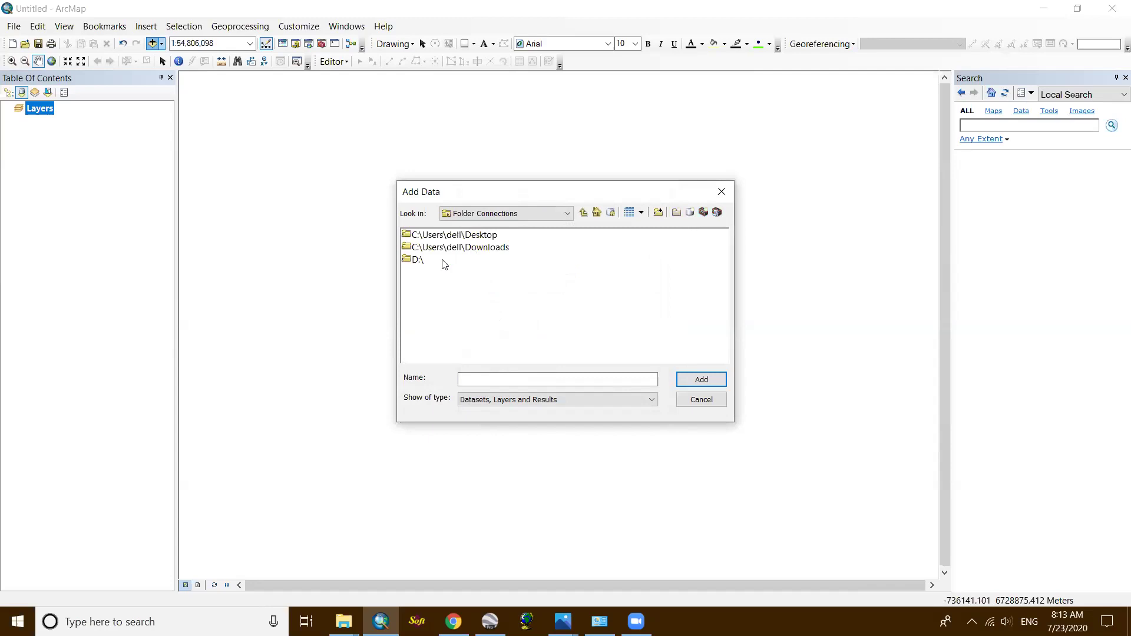
{"action": "double_click", "coordinate": [468, 236]}
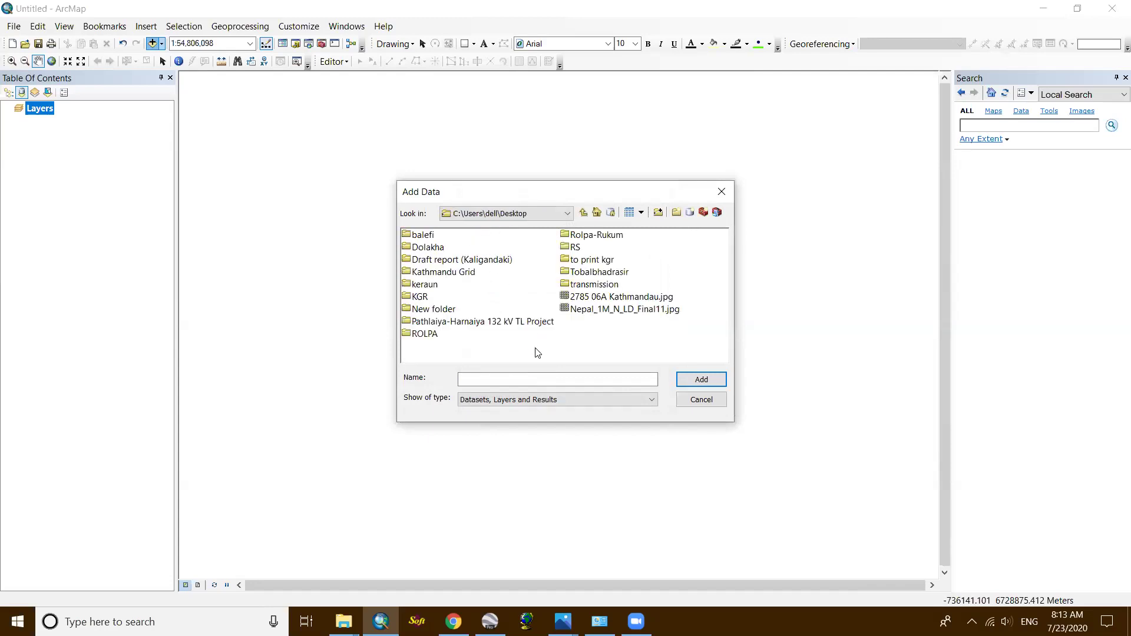
{"action": "left_click", "coordinate": [633, 301]}
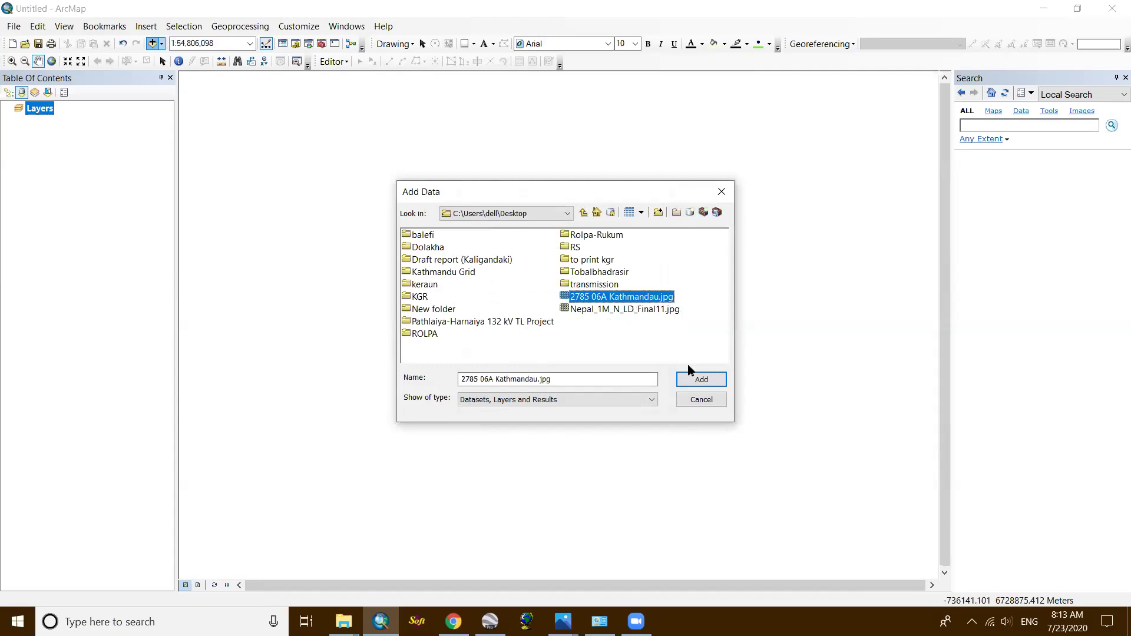
{"action": "left_click", "coordinate": [695, 379]}
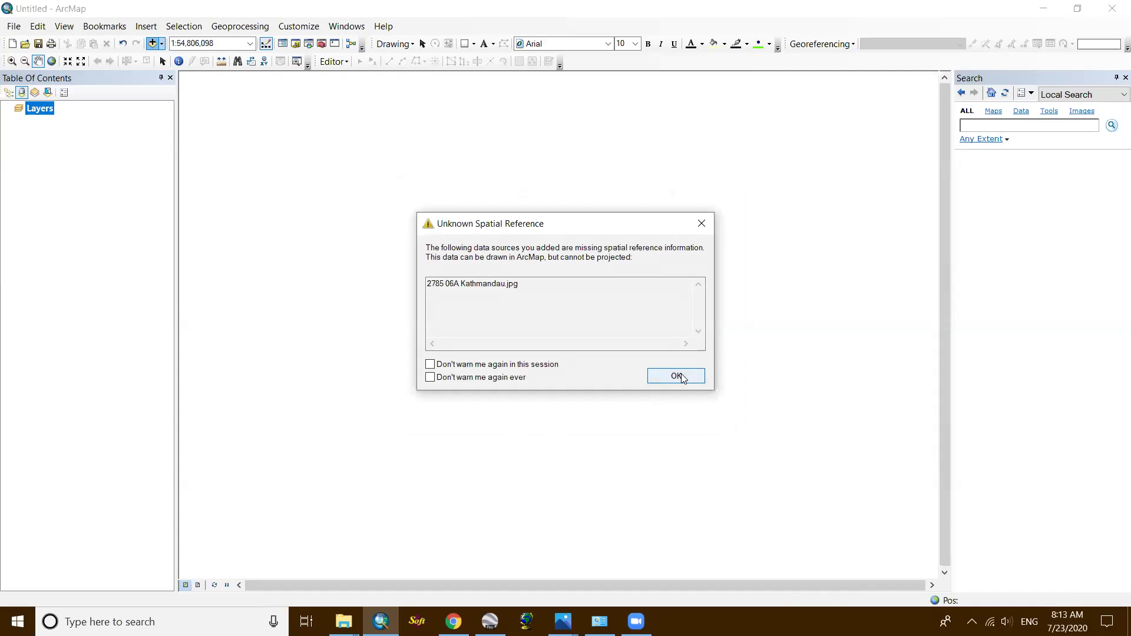
{"action": "left_click", "coordinate": [678, 377]}
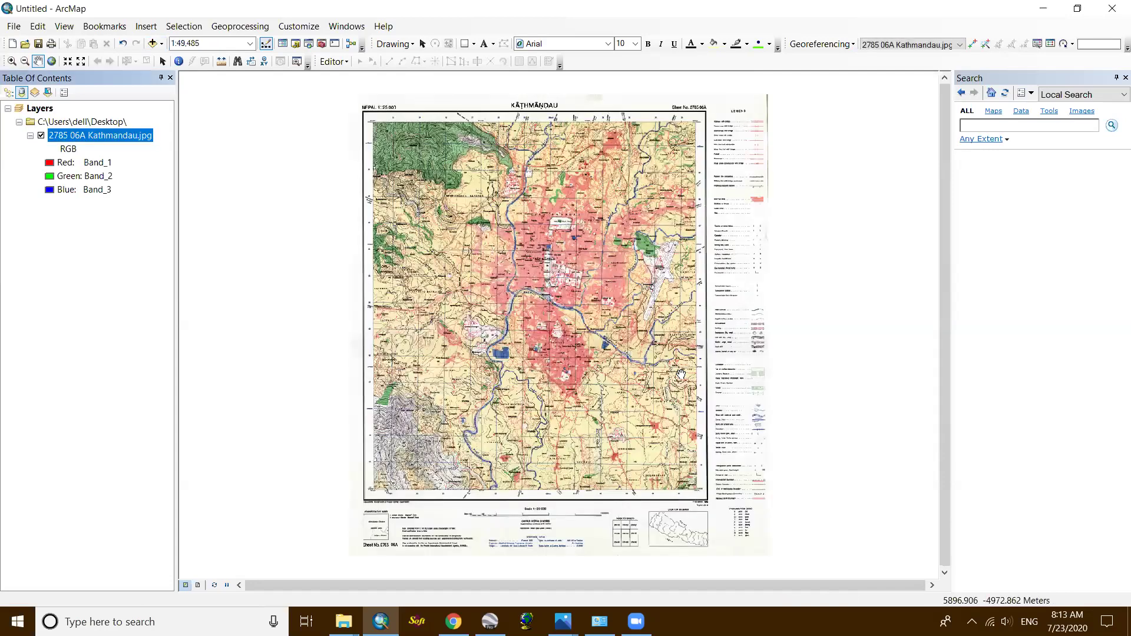
Examine the Kathmandu map sheet's overall layout and the grid lines around the Bagmati river and Teku area.
{"action": "scroll", "coordinate": [421, 103], "scroll_direction": "down", "scroll_amount": 1}
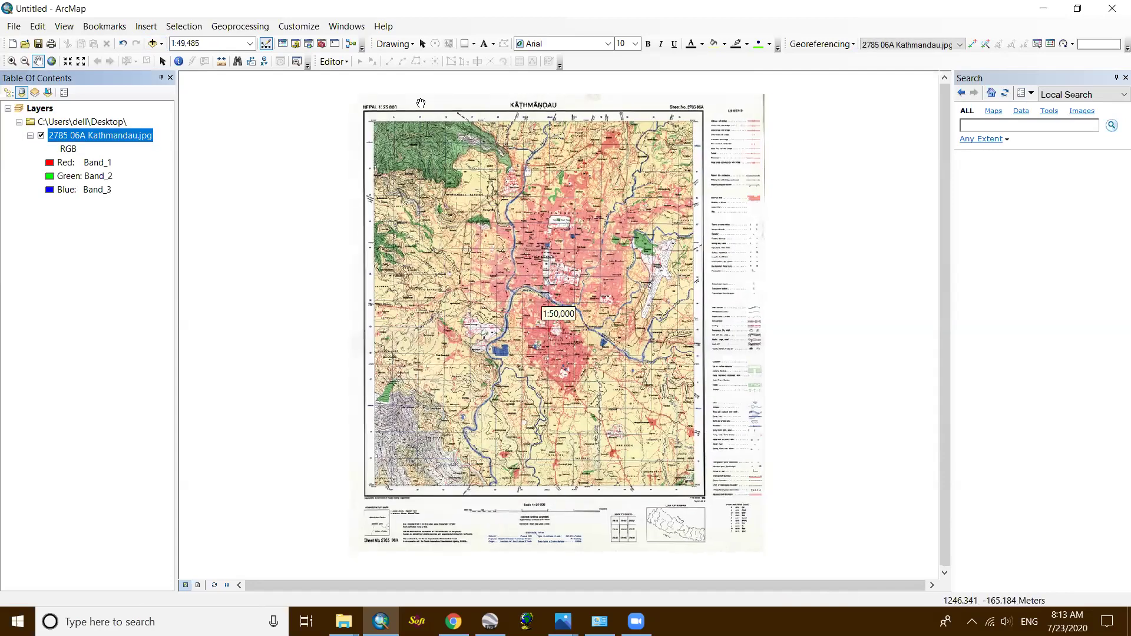
{"action": "scroll", "coordinate": [421, 103], "scroll_direction": "up", "scroll_amount": 3}
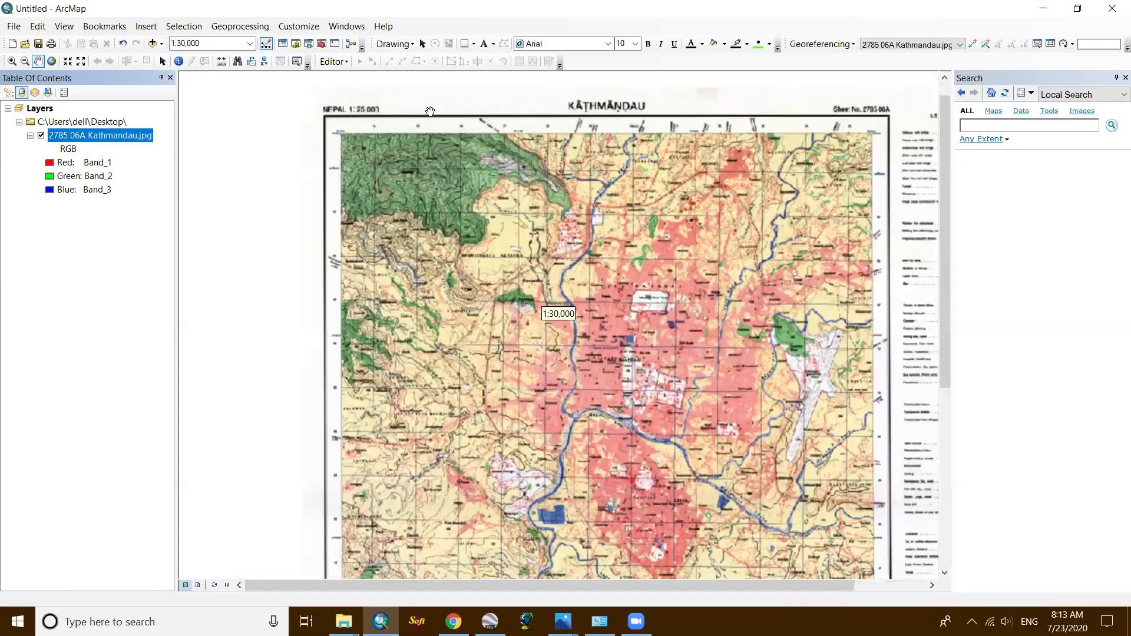
{"action": "scroll", "coordinate": [430, 112], "scroll_direction": "down", "scroll_amount": 1}
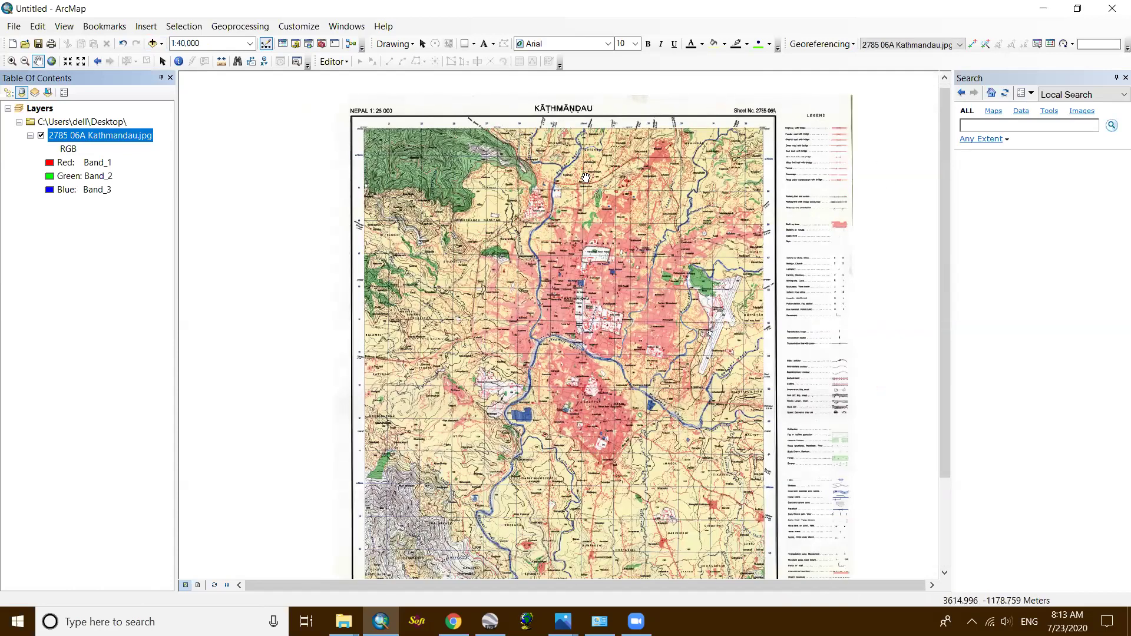
{"action": "scroll", "coordinate": [406, 133], "scroll_direction": "down", "scroll_amount": 2}
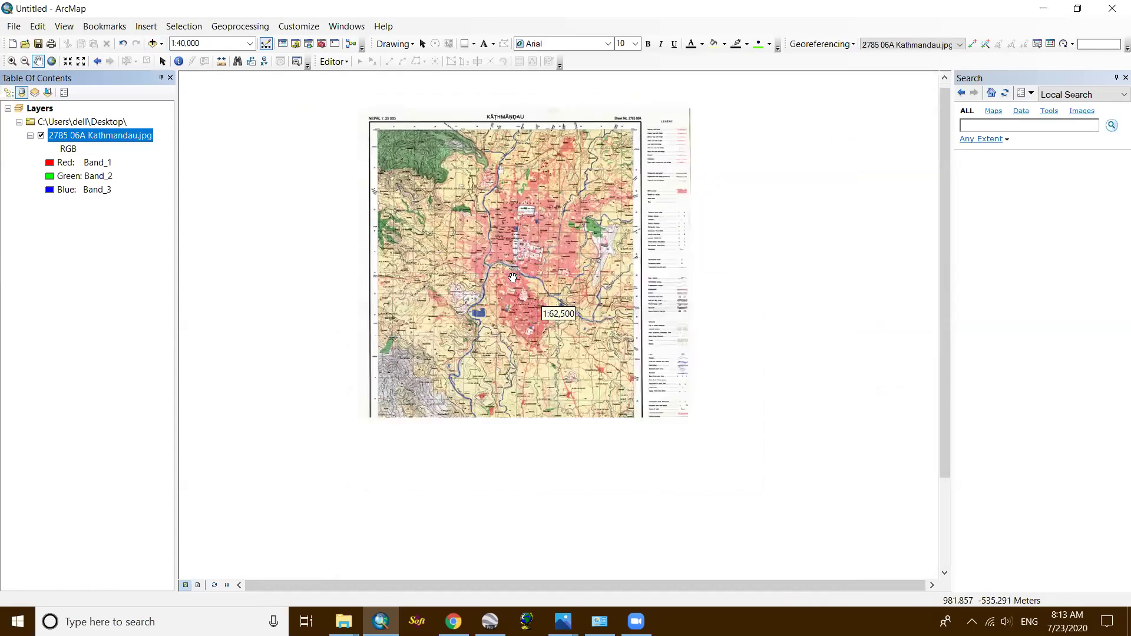
{"action": "scroll", "coordinate": [457, 257], "scroll_direction": "up", "scroll_amount": 1}
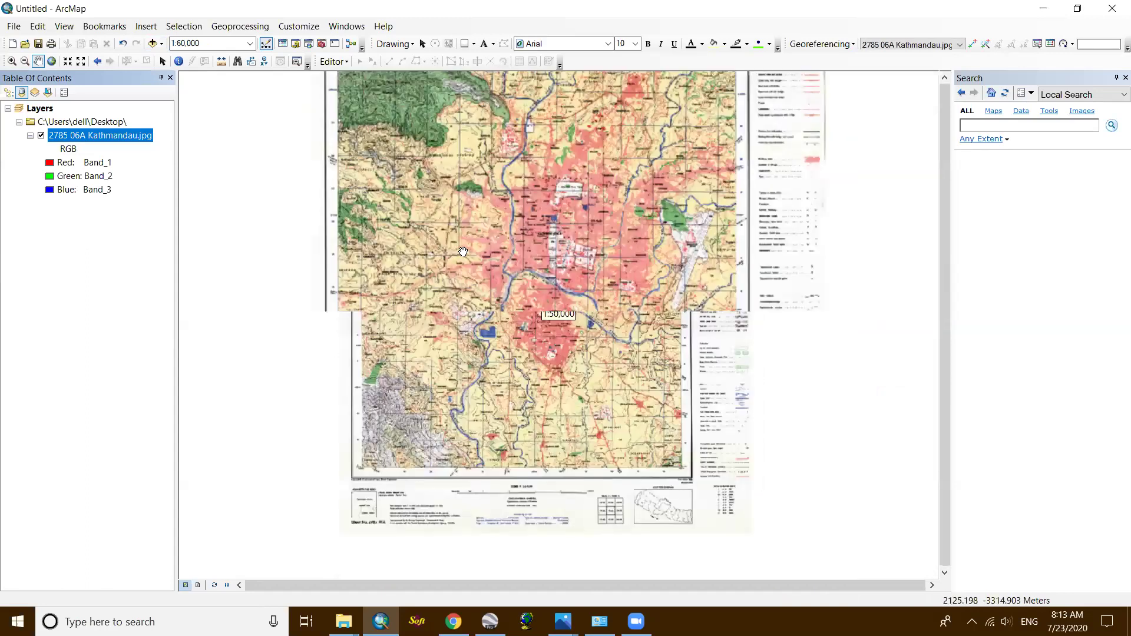
{"action": "scroll", "coordinate": [463, 252], "scroll_direction": "up", "scroll_amount": 3}
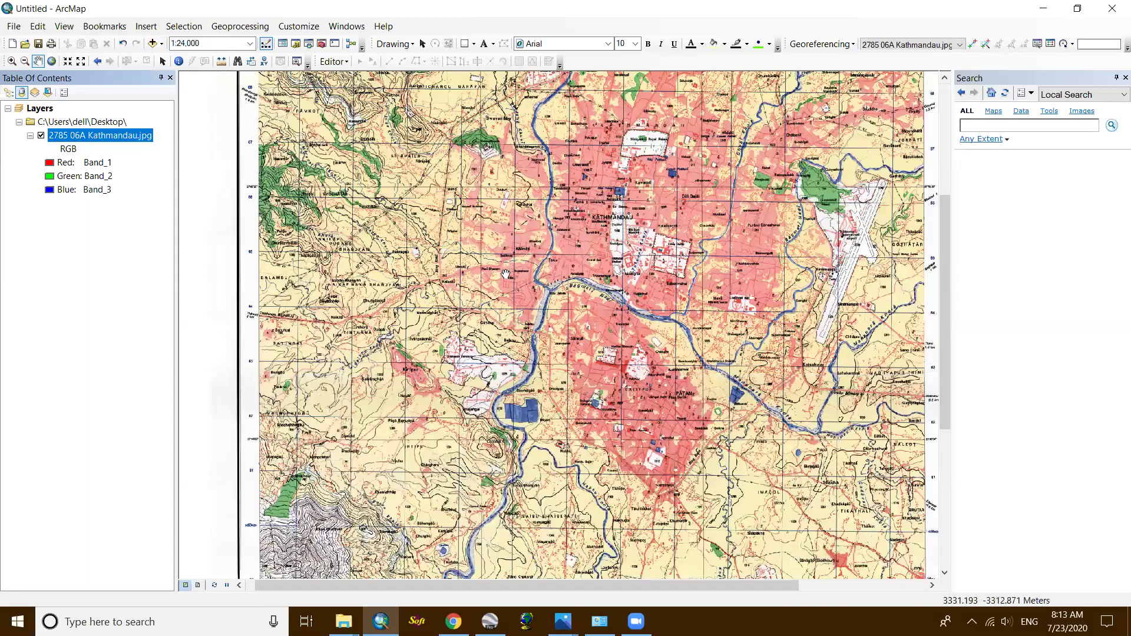
{"action": "scroll", "coordinate": [666, 356], "scroll_direction": "up", "scroll_amount": 1}
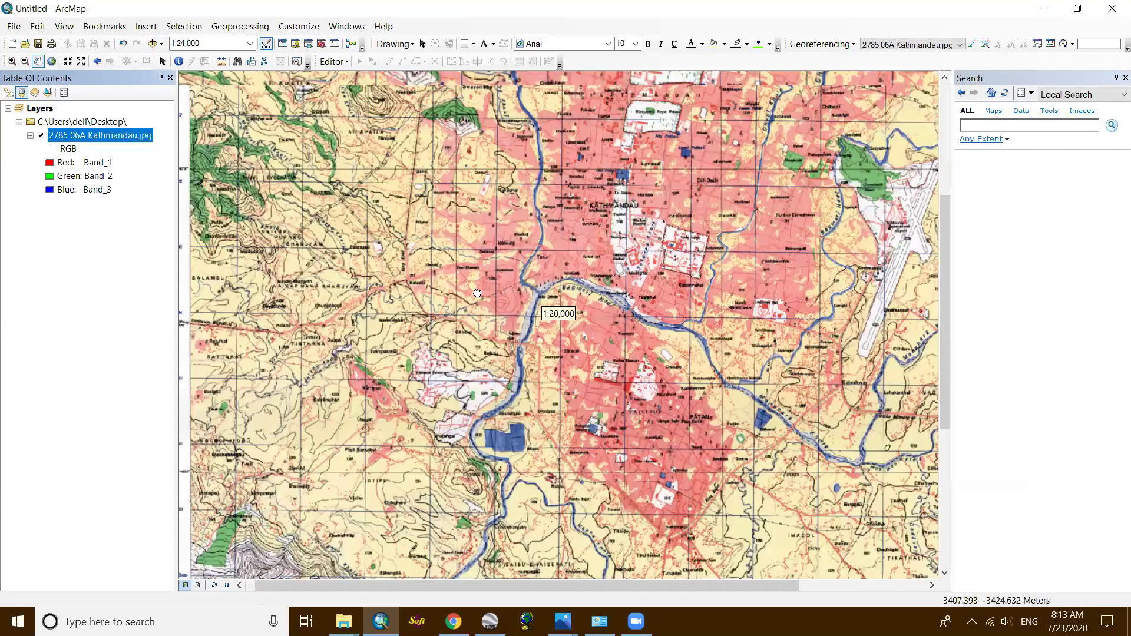
{"action": "scroll", "coordinate": [480, 274], "scroll_direction": "up", "scroll_amount": 5}
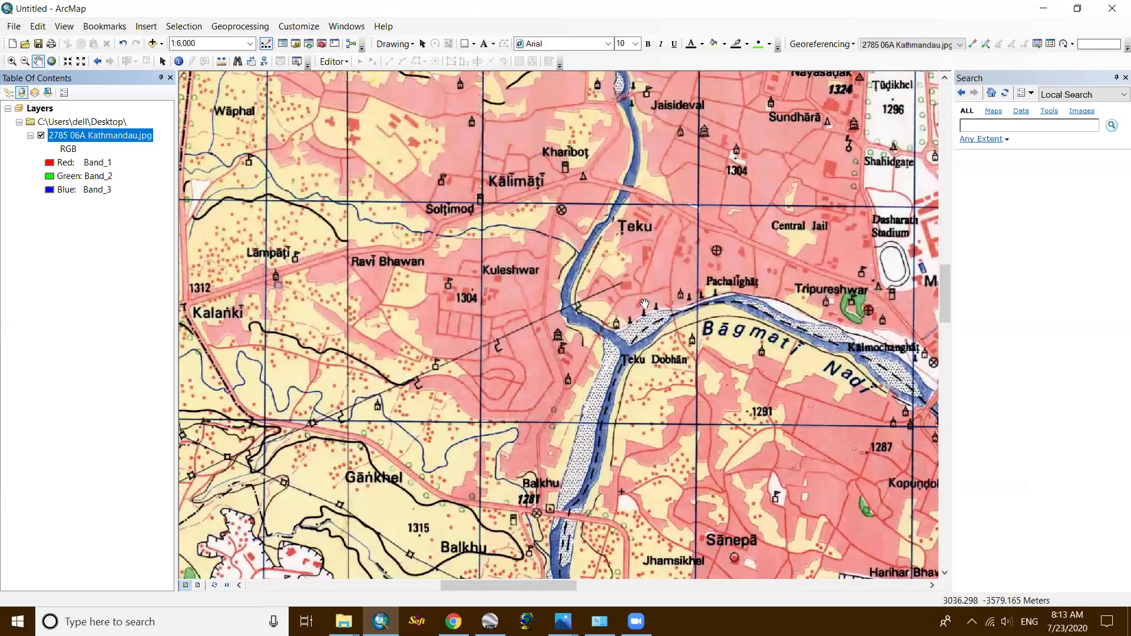
{"action": "scroll", "coordinate": [885, 413], "scroll_direction": "up", "scroll_amount": 2}
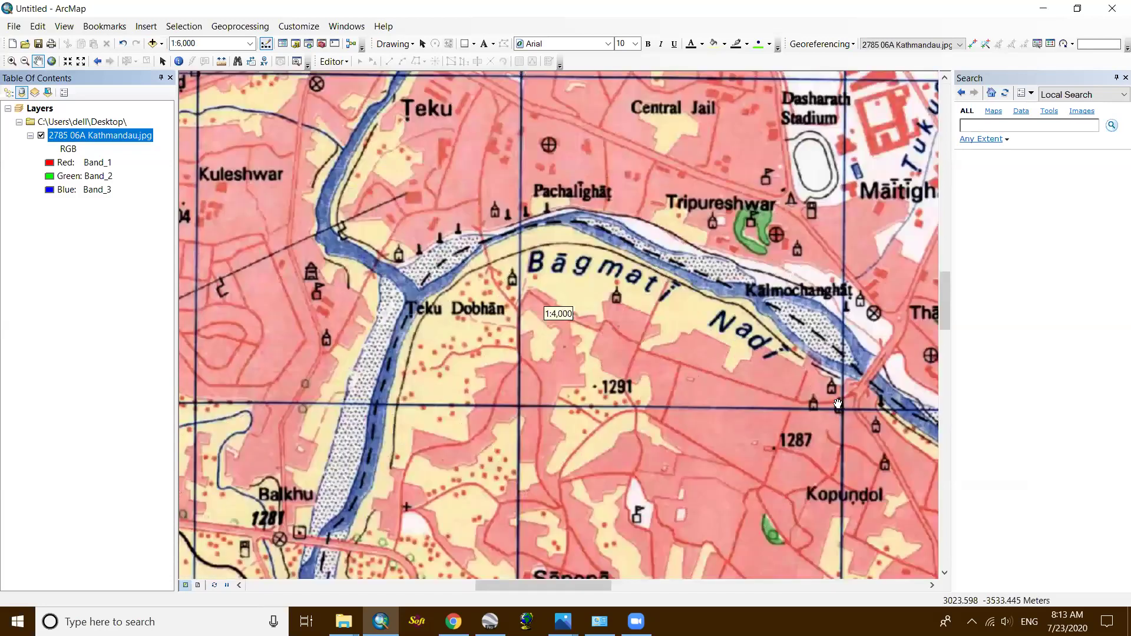
{"action": "scroll", "coordinate": [838, 404], "scroll_direction": "down", "scroll_amount": 2}
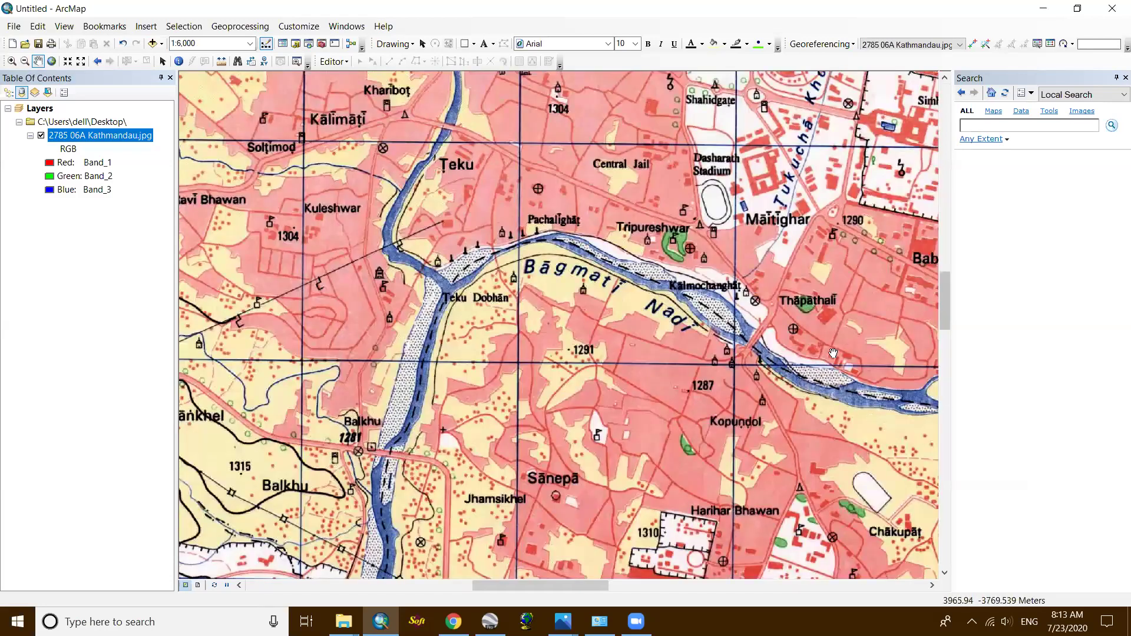
{"action": "scroll", "coordinate": [743, 236], "scroll_direction": "up", "scroll_amount": 2}
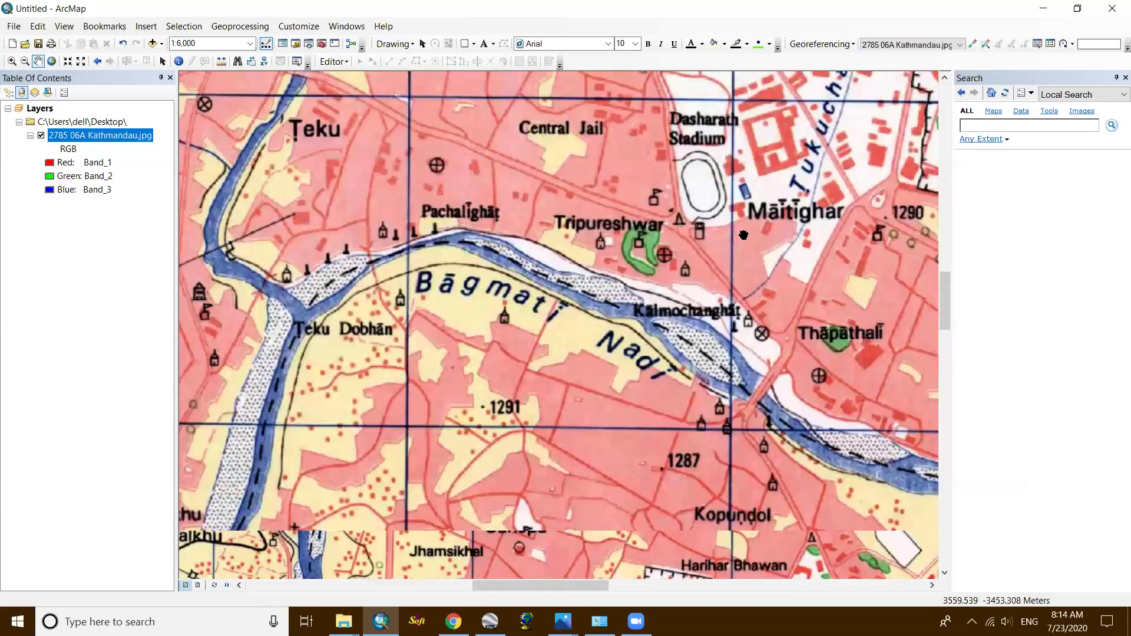
{"action": "scroll", "coordinate": [589, 351], "scroll_direction": "up", "scroll_amount": 2}
{"action": "scroll", "coordinate": [608, 325], "scroll_direction": "down", "scroll_amount": 4}
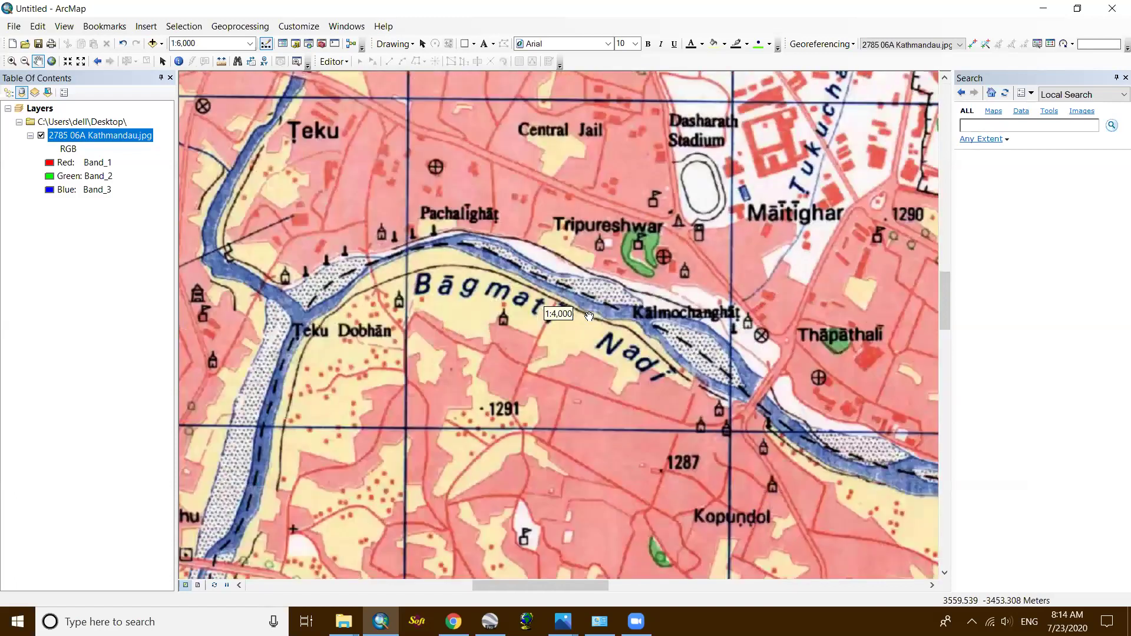
Examine the full extent of the Kathmandu sheet, including its title, map frame and legend.
{"action": "scroll", "coordinate": [563, 276], "scroll_direction": "down", "scroll_amount": 4}
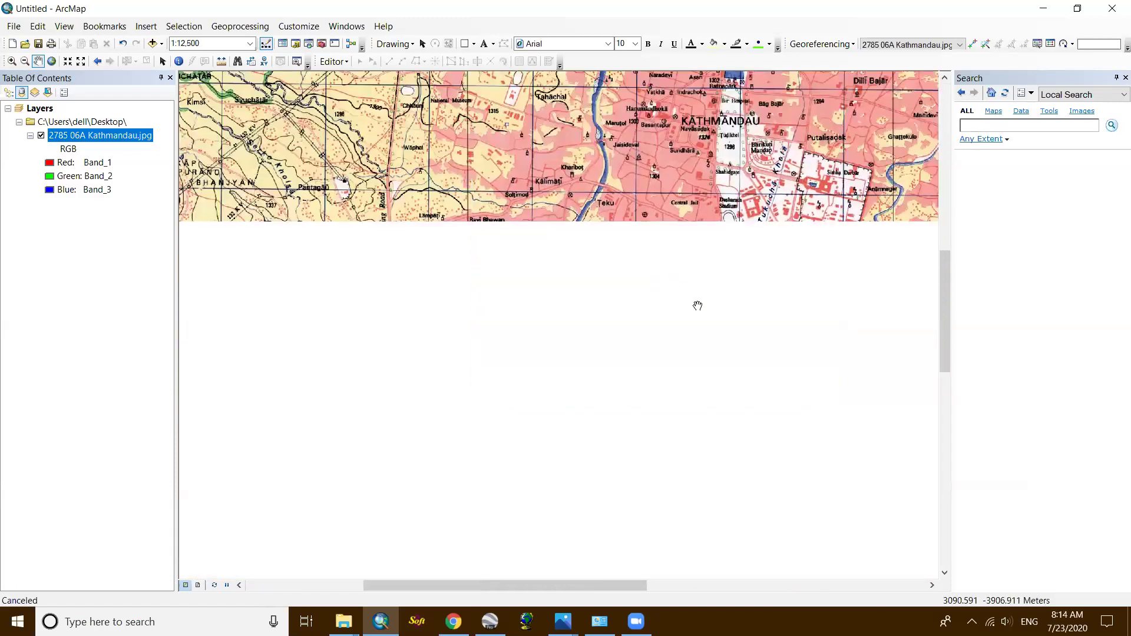
{"action": "scroll", "coordinate": [489, 283], "scroll_direction": "down", "scroll_amount": 2}
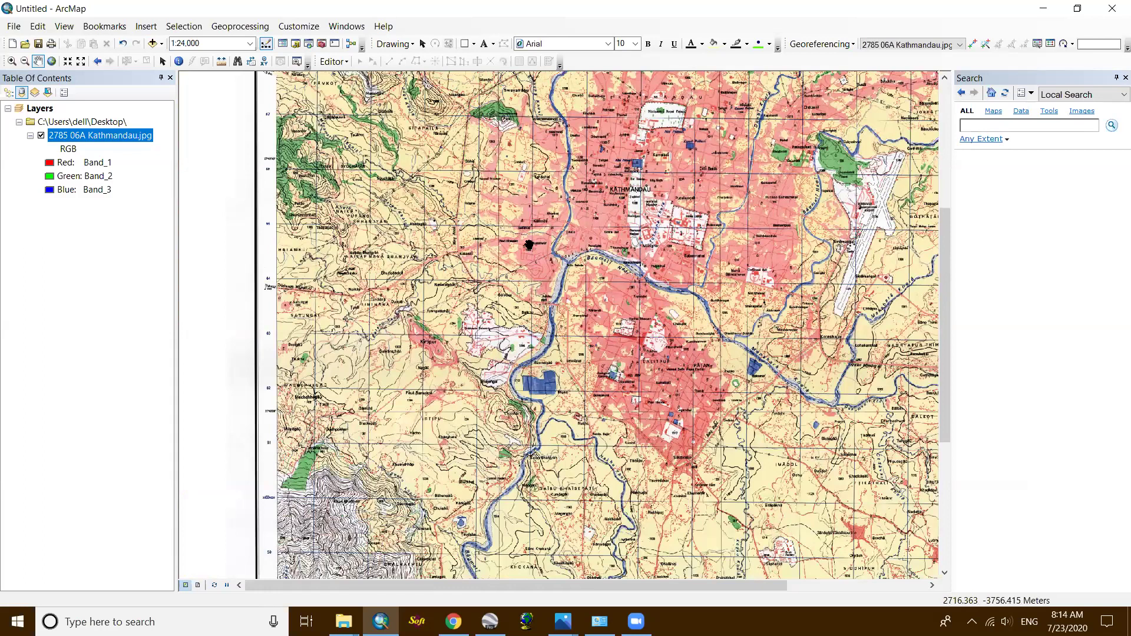
{"action": "scroll", "coordinate": [595, 310], "scroll_direction": "down", "scroll_amount": 1}
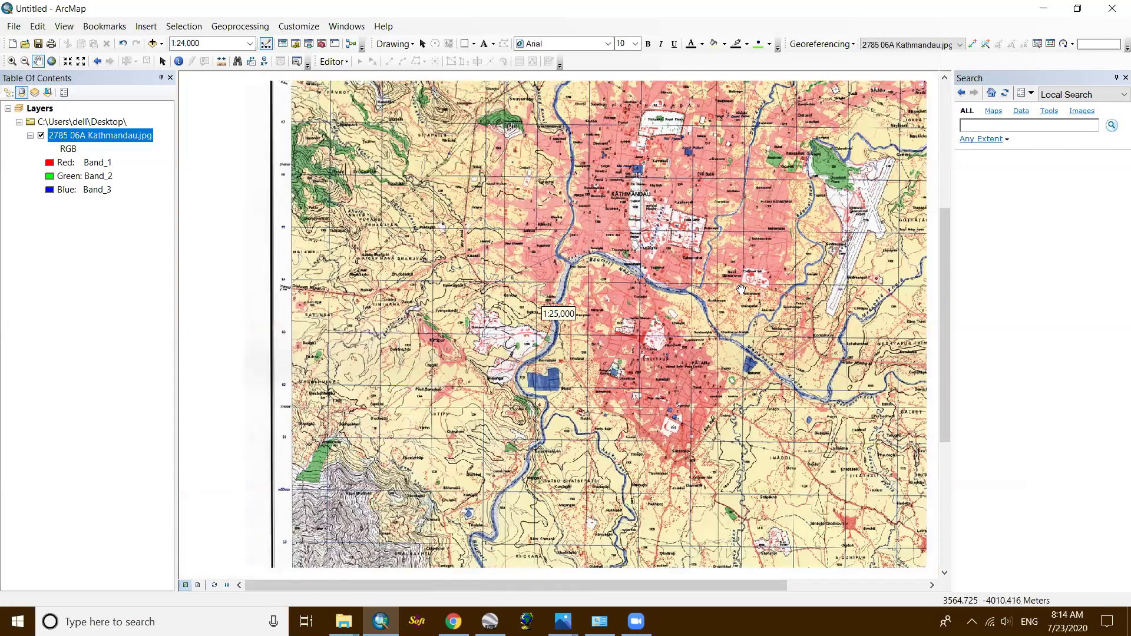
{"action": "scroll", "coordinate": [742, 288], "scroll_direction": "down", "scroll_amount": 1}
{"action": "scroll", "coordinate": [558, 155], "scroll_direction": "down", "scroll_amount": 4}
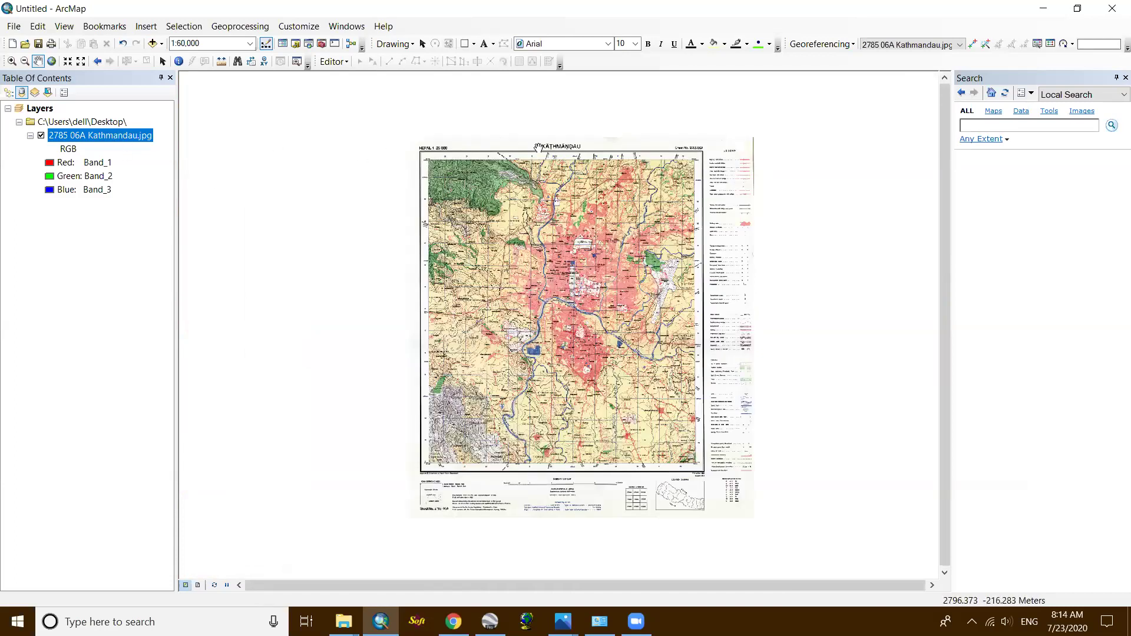
{"action": "scroll", "coordinate": [539, 147], "scroll_direction": "up", "scroll_amount": 1}
{"action": "scroll", "coordinate": [557, 239], "scroll_direction": "up", "scroll_amount": 1}
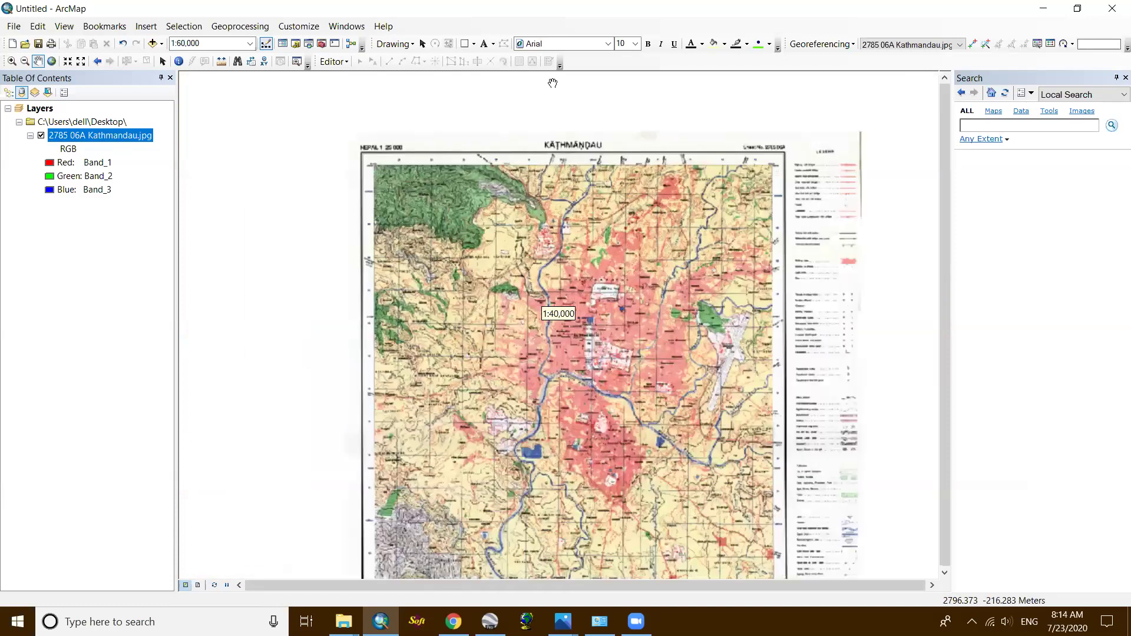
{"action": "scroll", "coordinate": [548, 153], "scroll_direction": "up", "scroll_amount": 1}
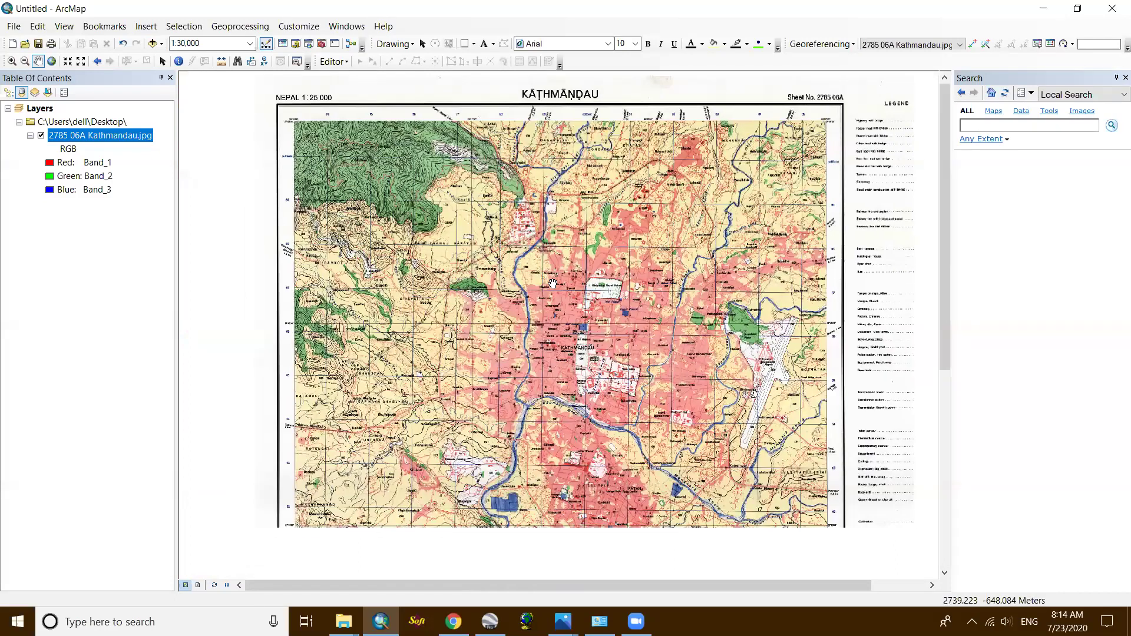
{"action": "scroll", "coordinate": [553, 284], "scroll_direction": "down", "scroll_amount": 1}
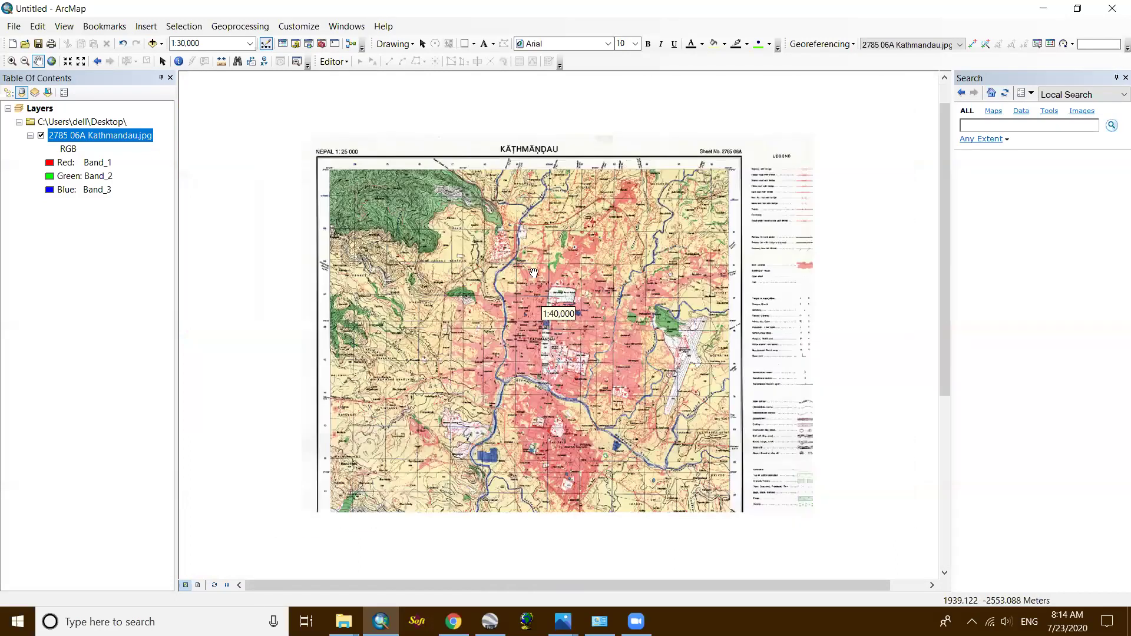
{"action": "scroll", "coordinate": [534, 273], "scroll_direction": "down", "scroll_amount": 1}
{"action": "left_click_drag", "start_coordinate": [514, 249], "coordinate": [535, 220]}
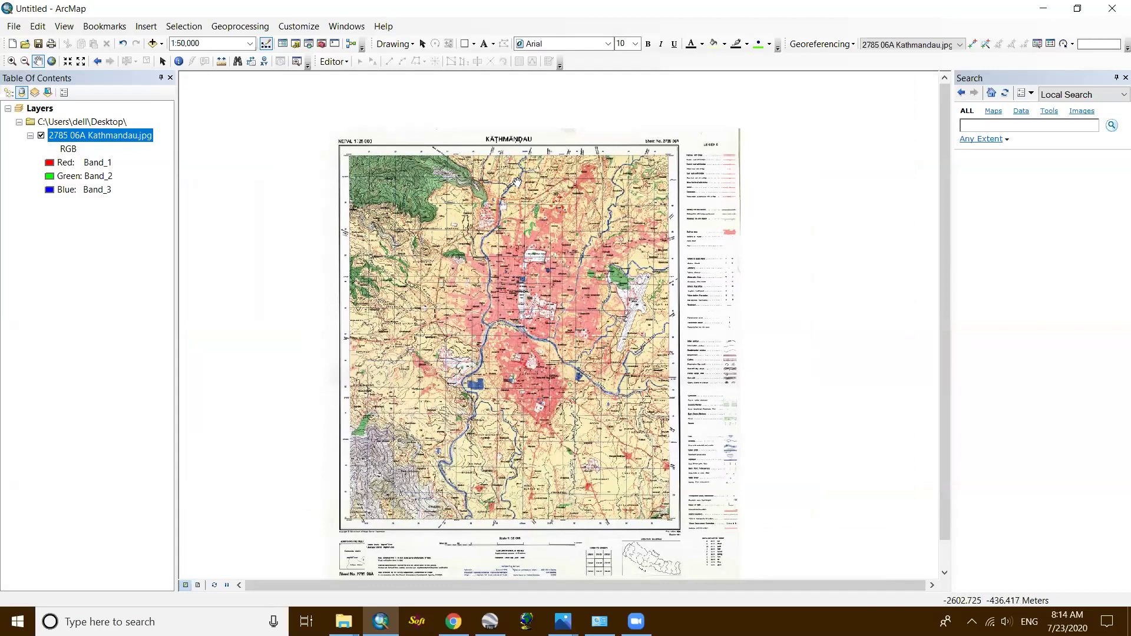
{"action": "left_click", "coordinate": [162, 49]}
{"action": "left_click", "coordinate": [162, 50]}
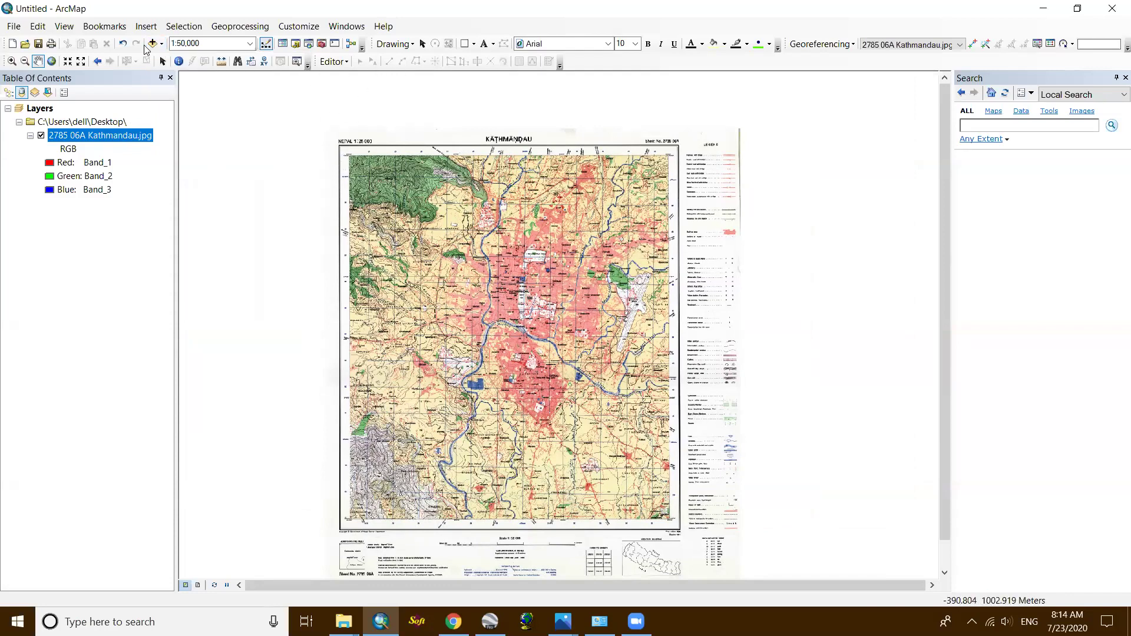
{"action": "left_click", "coordinate": [164, 44]}
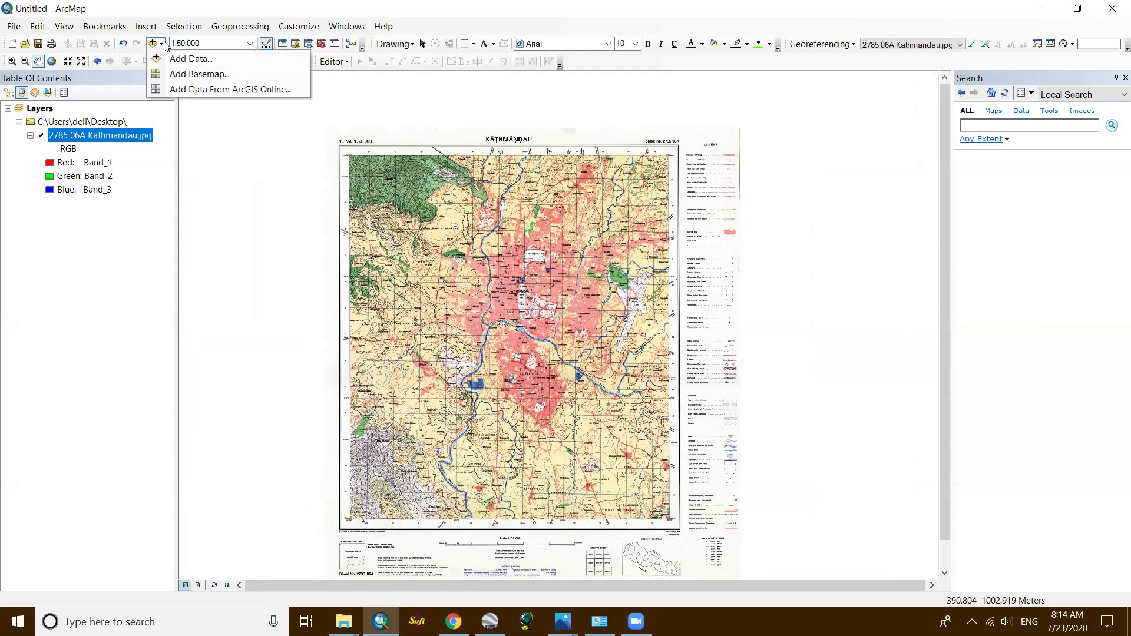
{"action": "left_click", "coordinate": [164, 44]}
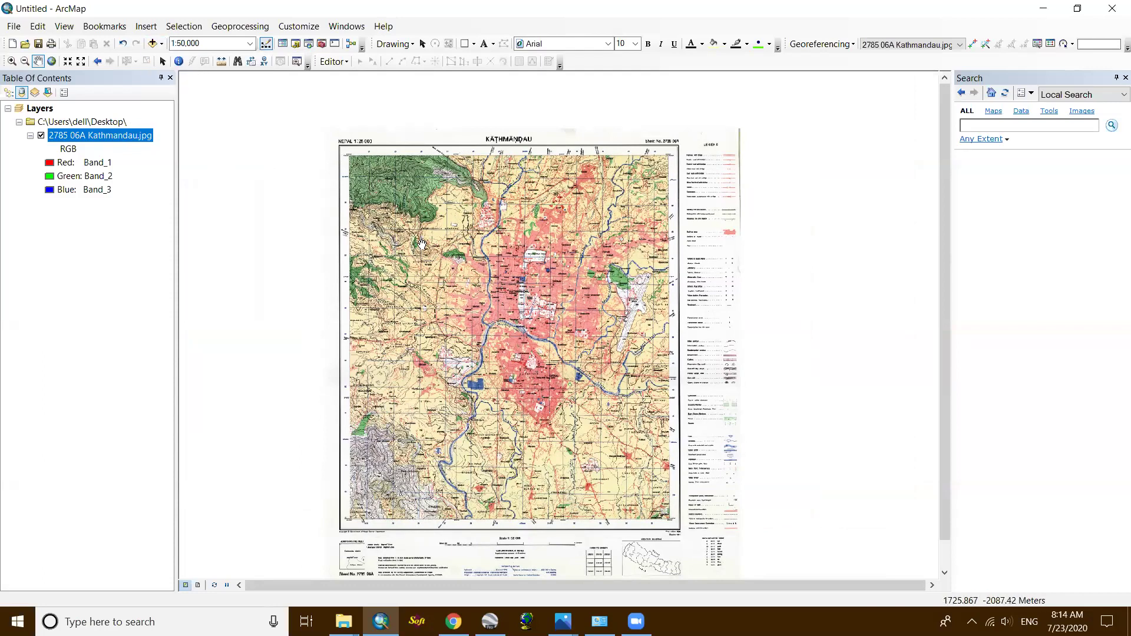
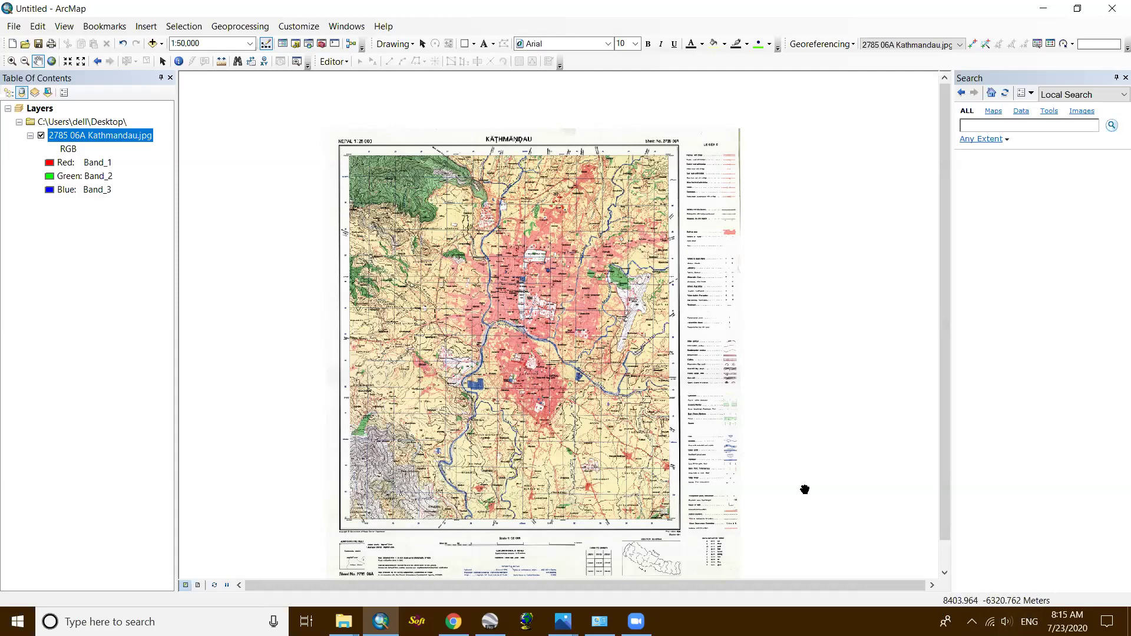
Examine the northing labels along the map sheet's western margin, around the 3070000N grid line.
{"action": "scroll", "coordinate": [312, 144], "scroll_direction": "up", "scroll_amount": 1}
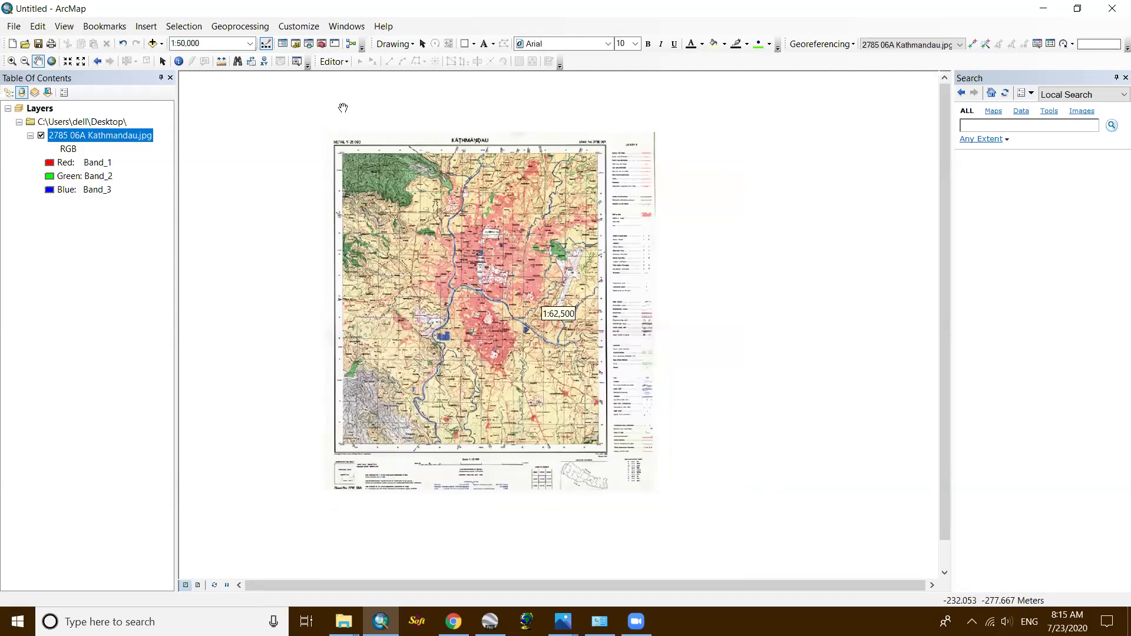
{"action": "scroll", "coordinate": [342, 118], "scroll_direction": "down", "scroll_amount": 1}
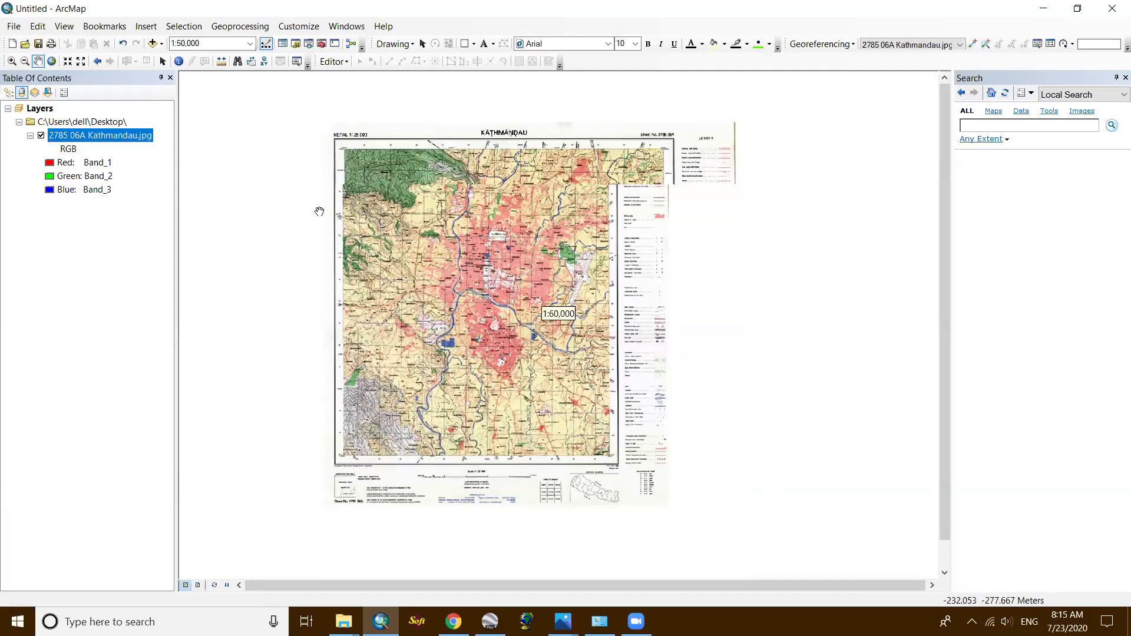
{"action": "scroll", "coordinate": [320, 211], "scroll_direction": "down", "scroll_amount": 2}
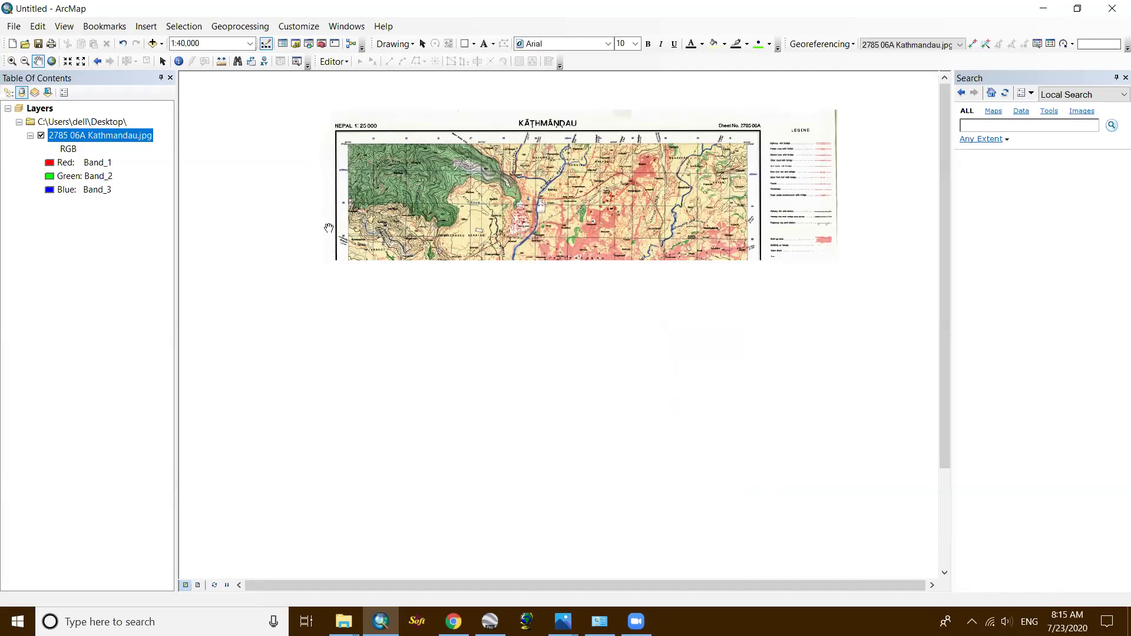
{"action": "scroll", "coordinate": [327, 224], "scroll_direction": "down", "scroll_amount": 1}
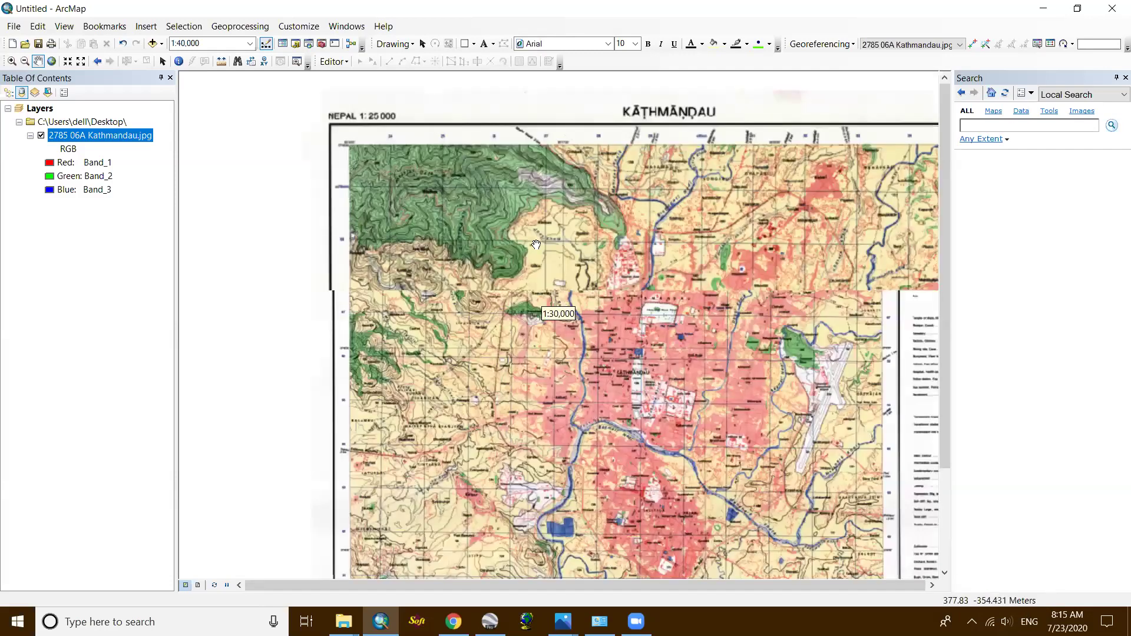
{"action": "scroll", "coordinate": [348, 229], "scroll_direction": "down", "scroll_amount": 8}
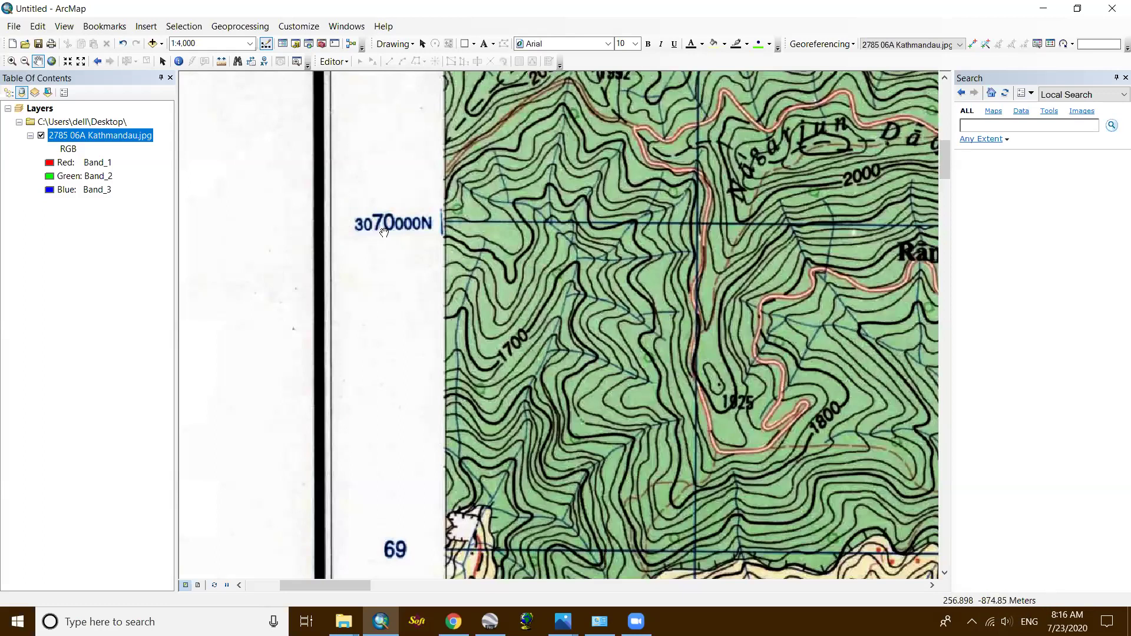
{"action": "scroll", "coordinate": [328, 229], "scroll_direction": "up", "scroll_amount": 1}
{"action": "scroll", "coordinate": [380, 237], "scroll_direction": "up", "scroll_amount": 1}
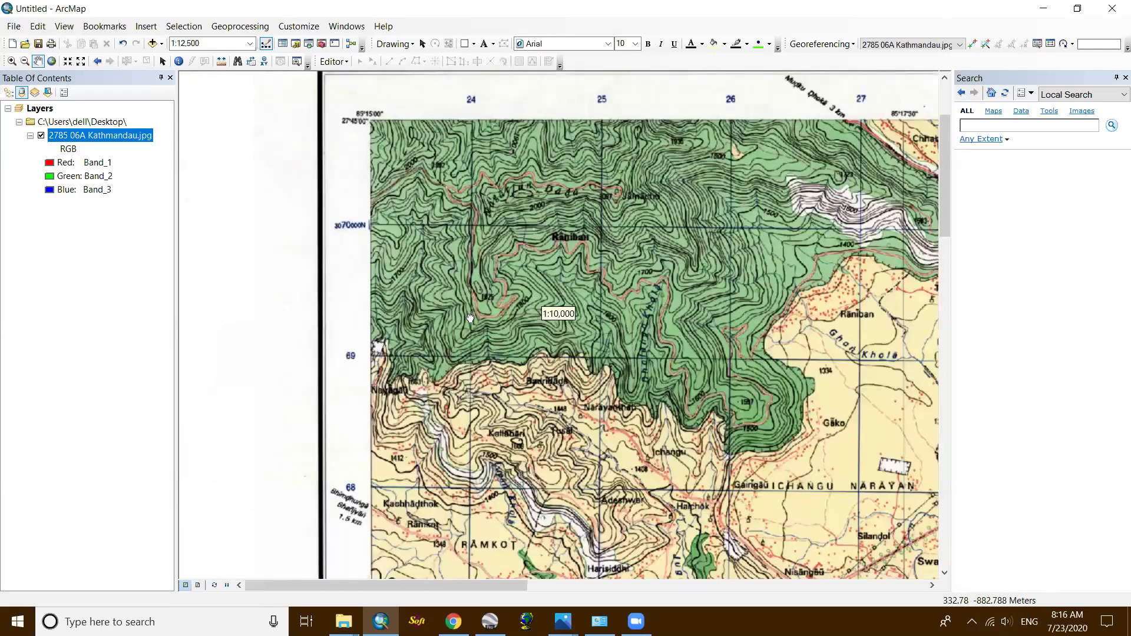
{"action": "scroll", "coordinate": [647, 370], "scroll_direction": "down", "scroll_amount": 2}
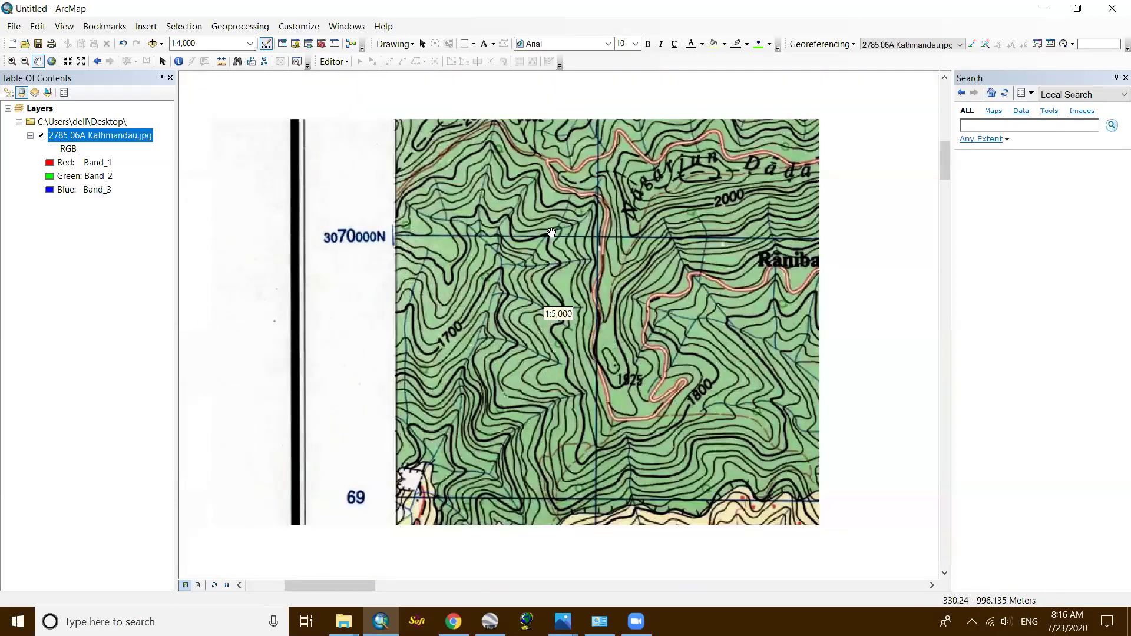
Examine the easting labels along the map sheet's northern margin, around the 630000E grid line.
{"action": "scroll", "coordinate": [531, 216], "scroll_direction": "up", "scroll_amount": 1}
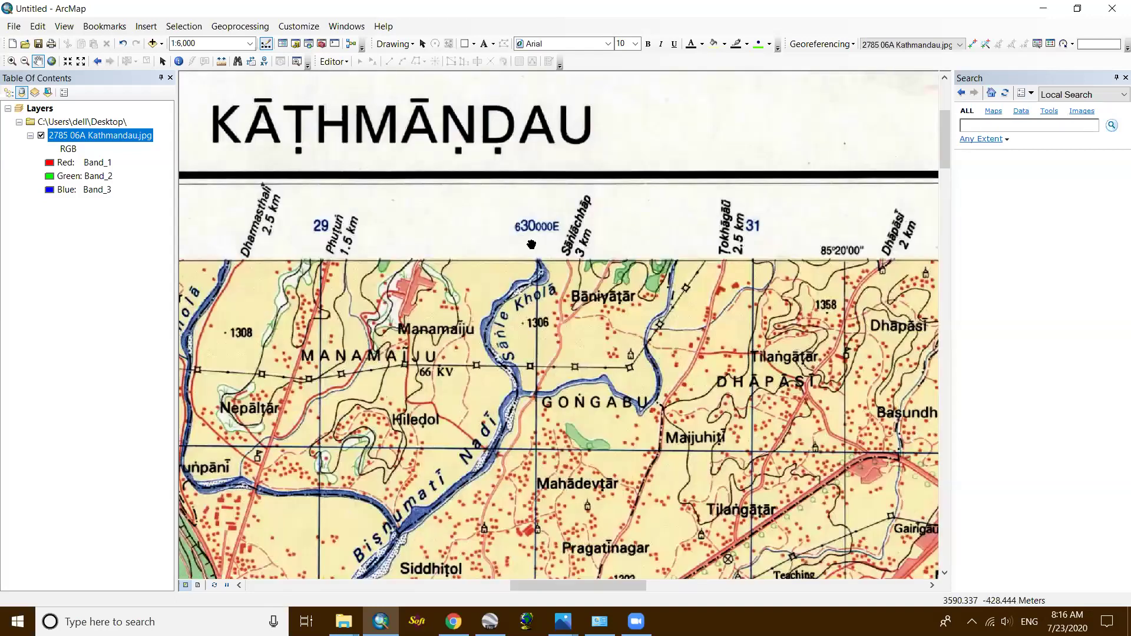
{"action": "scroll", "coordinate": [526, 234], "scroll_direction": "down", "scroll_amount": 1}
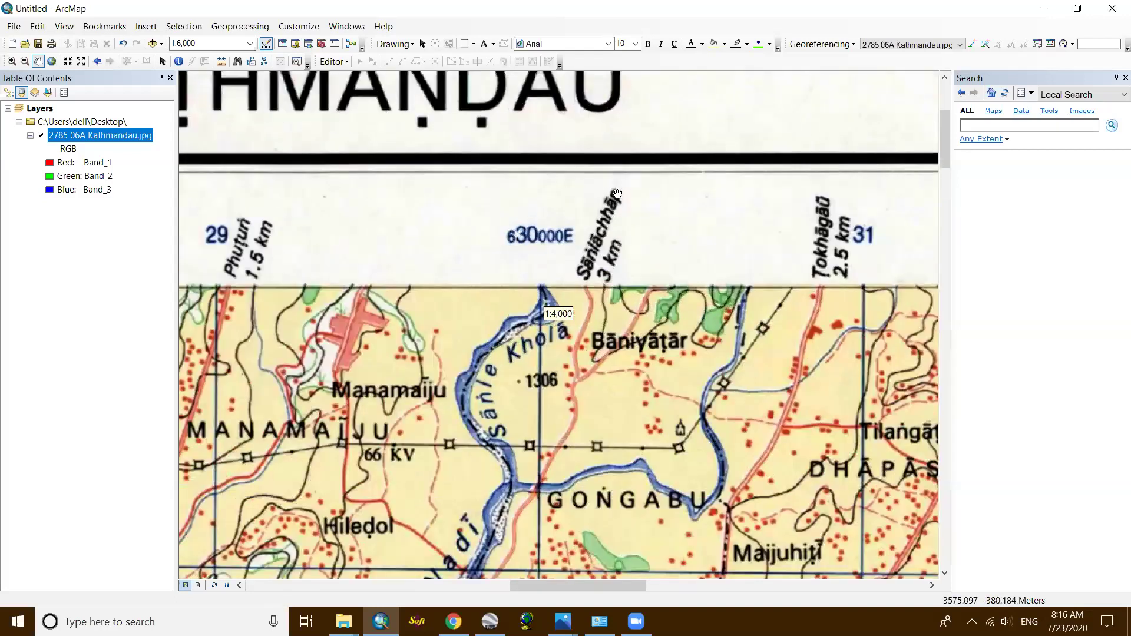
{"action": "scroll", "coordinate": [617, 194], "scroll_direction": "up", "scroll_amount": 1}
{"action": "scroll", "coordinate": [490, 209], "scroll_direction": "up", "scroll_amount": 1}
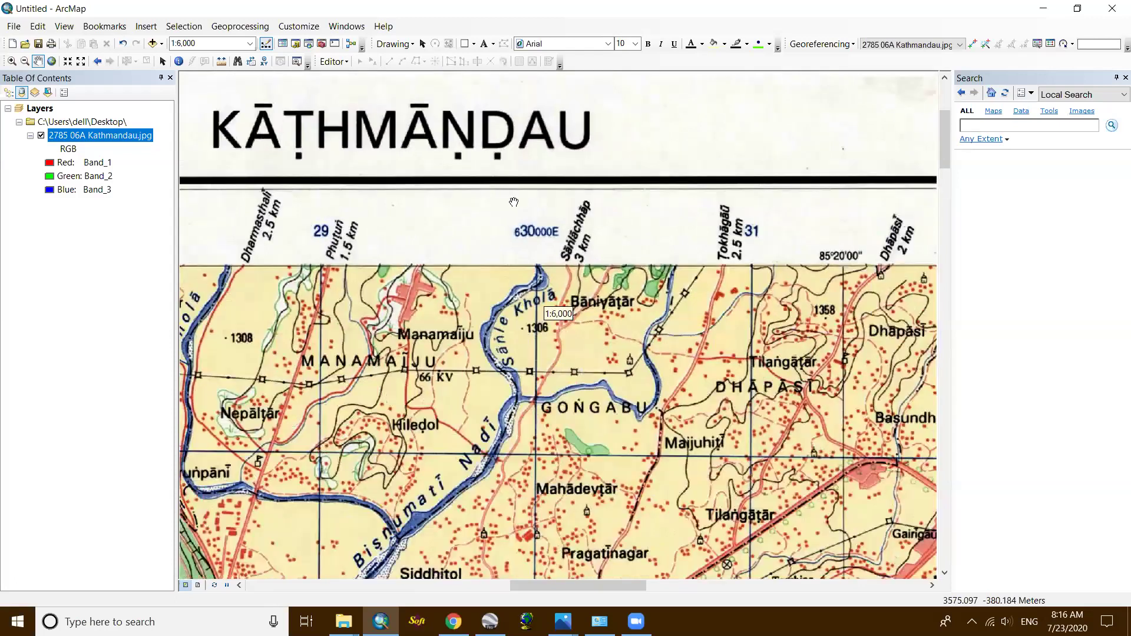
{"action": "scroll", "coordinate": [513, 202], "scroll_direction": "up", "scroll_amount": 4}
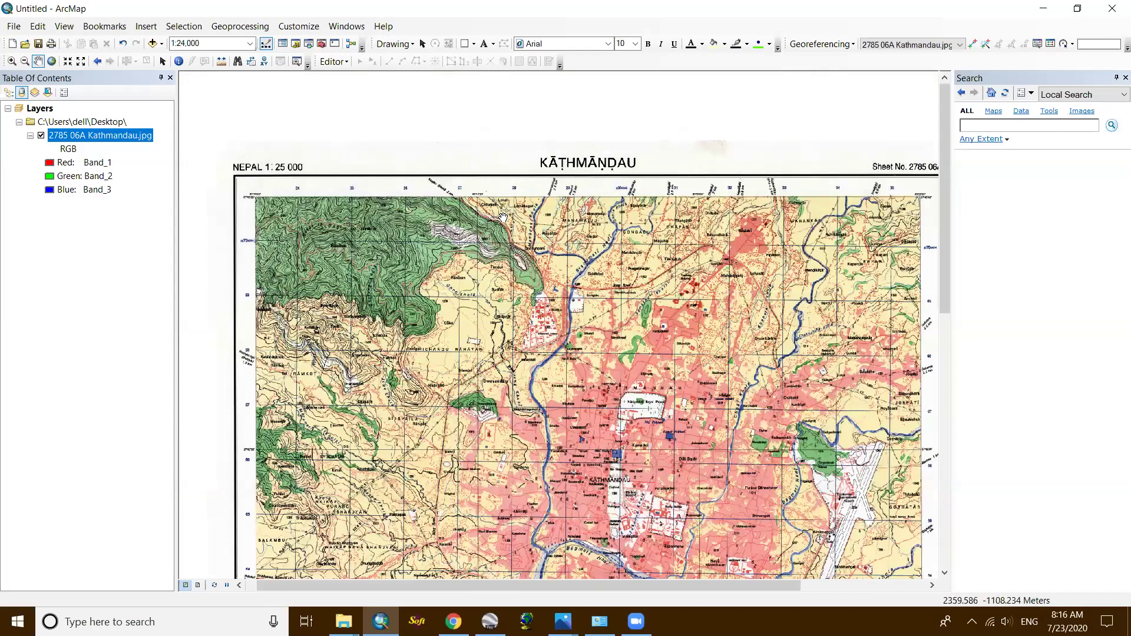
{"action": "left_click_drag", "start_coordinate": [503, 216], "coordinate": [511, 187]}
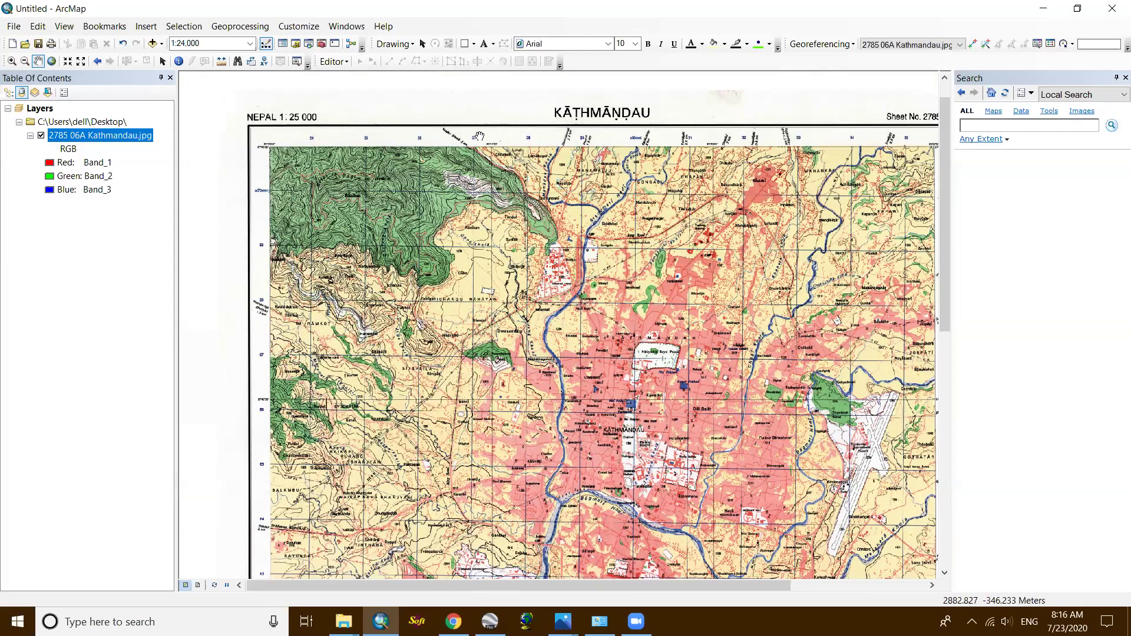
{"action": "scroll", "coordinate": [635, 127], "scroll_direction": "up", "scroll_amount": 1}
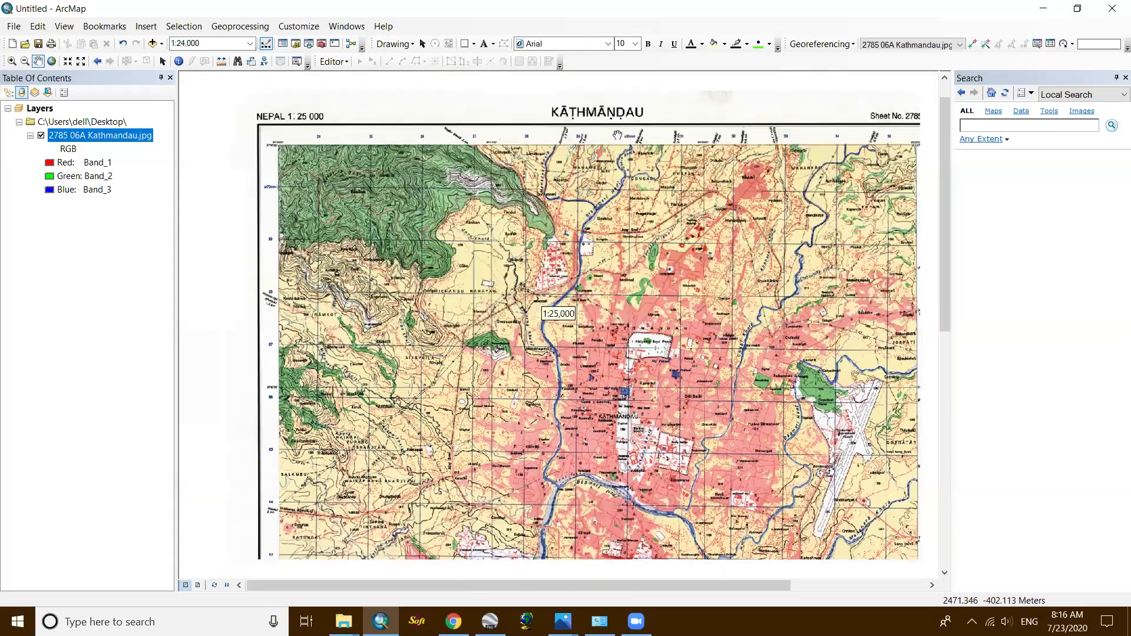
{"action": "scroll", "coordinate": [477, 229], "scroll_direction": "down", "scroll_amount": 2}
{"action": "scroll", "coordinate": [476, 229], "scroll_direction": "down", "scroll_amount": 1}
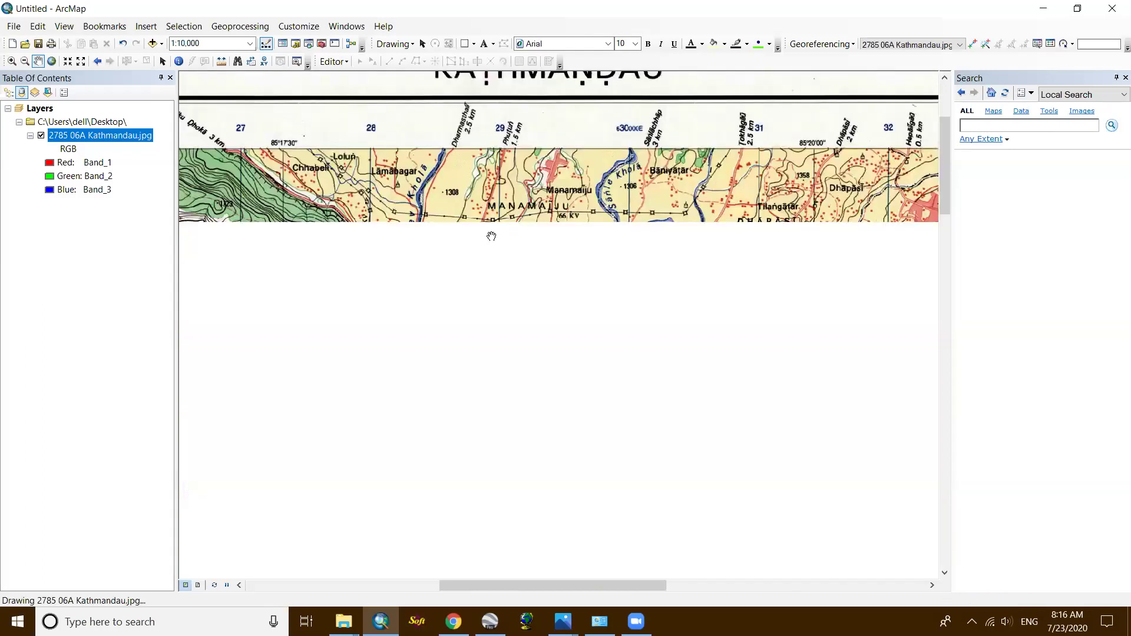
Trace the 3070000N grid line from the northwest corner to its intersection with the 630000E line near Gongabu.
{"action": "scroll", "coordinate": [298, 224], "scroll_direction": "up", "scroll_amount": 2}
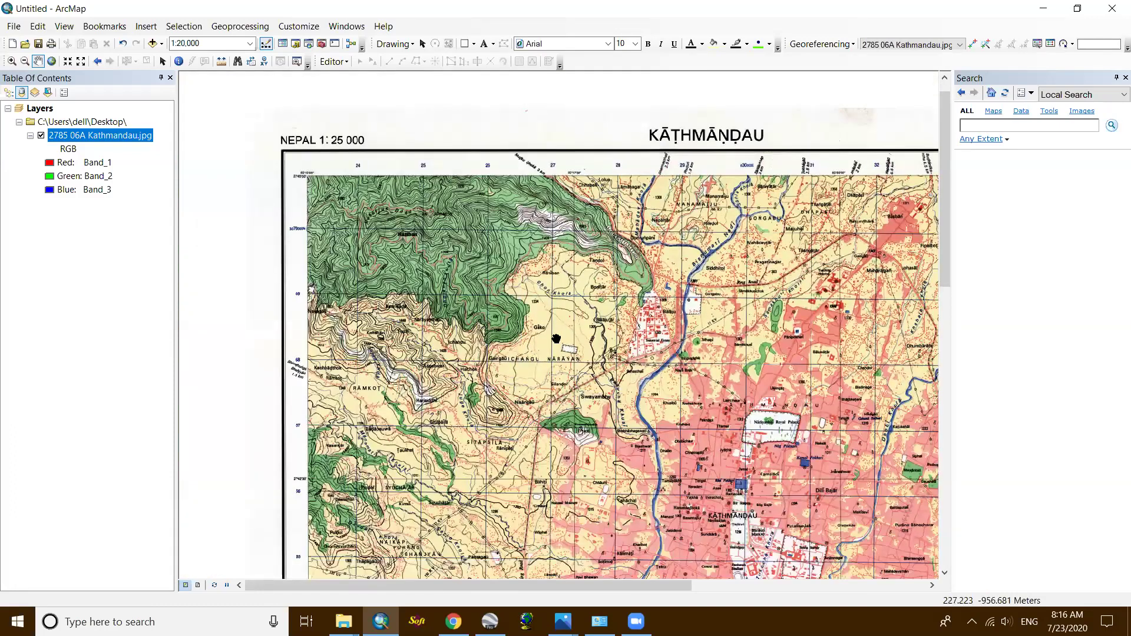
{"action": "scroll", "coordinate": [554, 336], "scroll_direction": "down", "scroll_amount": 3}
{"action": "scroll", "coordinate": [636, 324], "scroll_direction": "up", "scroll_amount": 3}
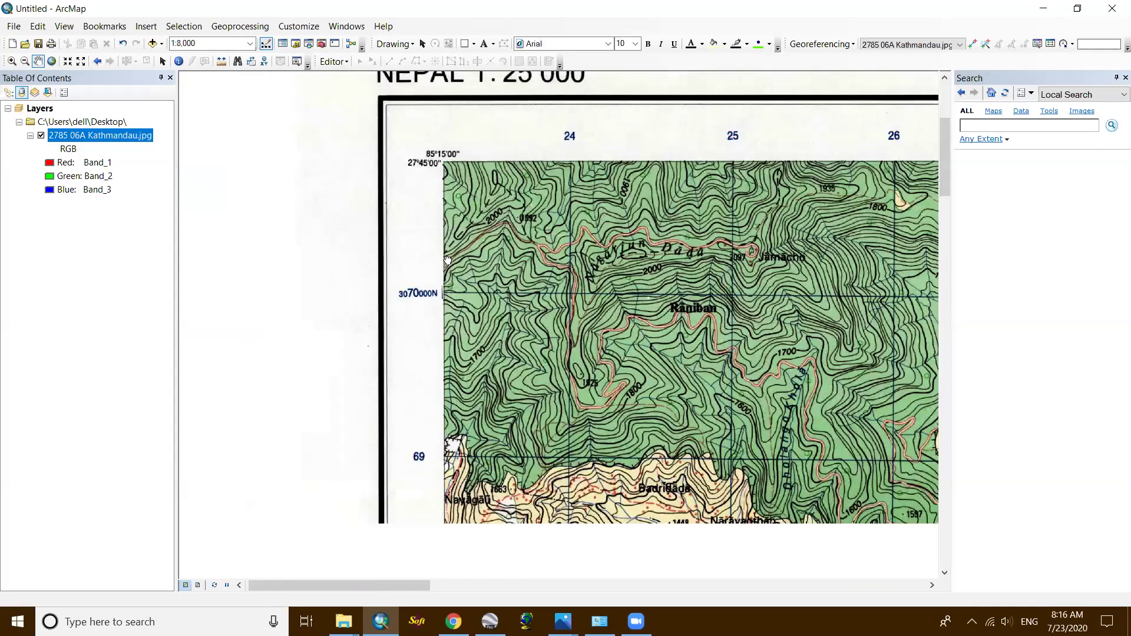
{"action": "scroll", "coordinate": [560, 280], "scroll_direction": "up", "scroll_amount": 2}
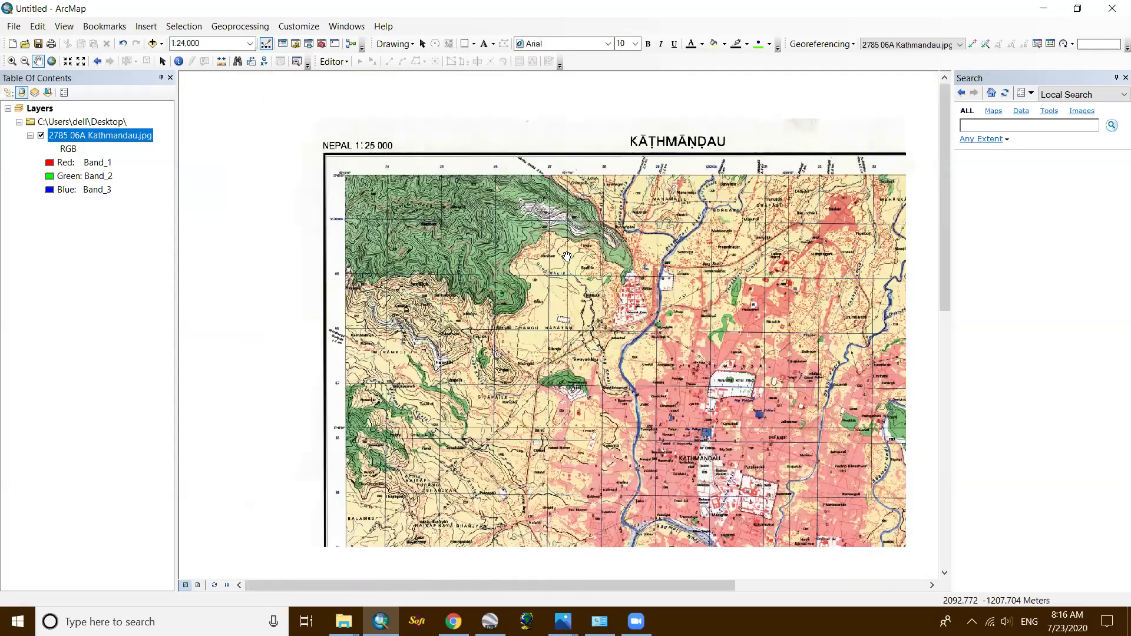
{"action": "scroll", "coordinate": [407, 159], "scroll_direction": "up", "scroll_amount": 3}
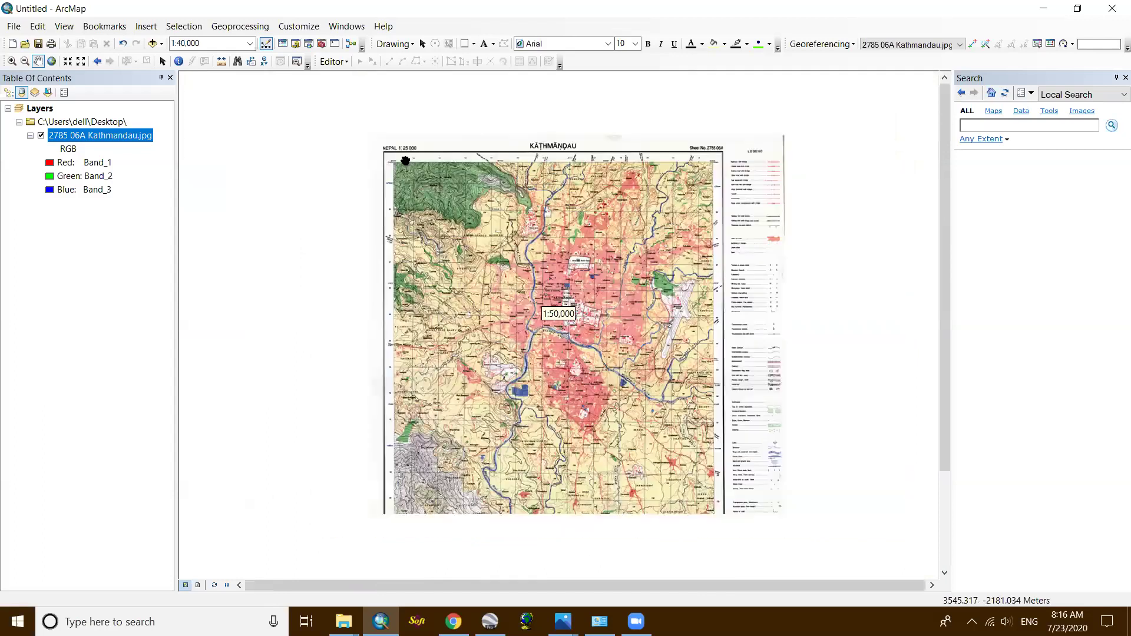
{"action": "scroll", "coordinate": [342, 275], "scroll_direction": "down", "scroll_amount": 4}
{"action": "scroll", "coordinate": [330, 272], "scroll_direction": "down", "scroll_amount": 2}
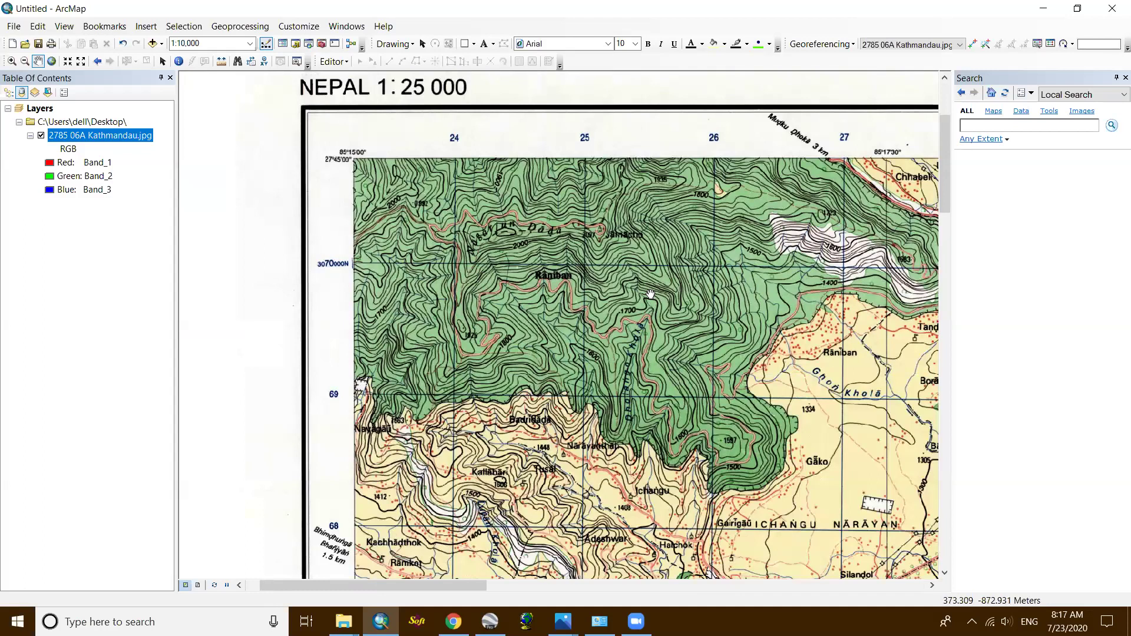
{"action": "left_click_drag", "start_coordinate": [471, 282], "coordinate": [111, 295]}
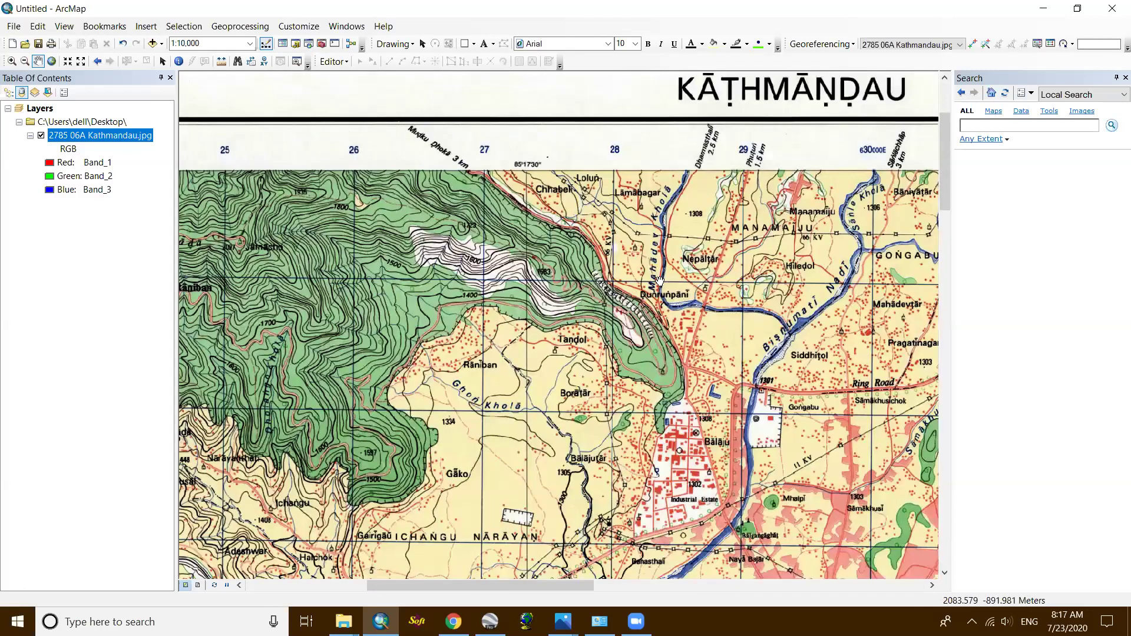
{"action": "scroll", "coordinate": [677, 278], "scroll_direction": "down", "scroll_amount": 3}
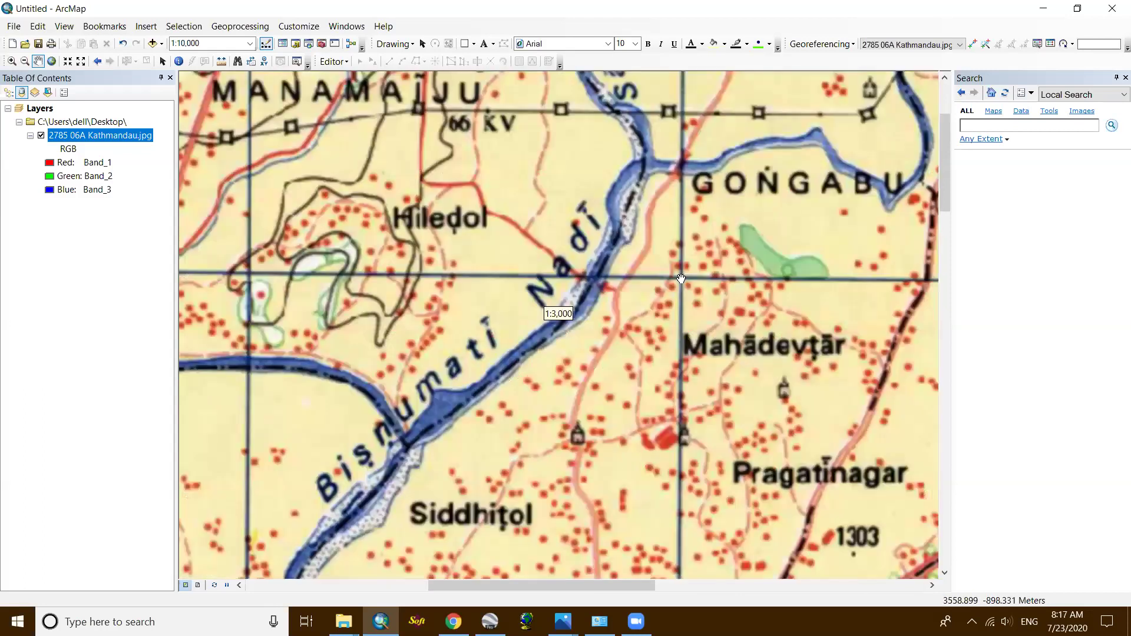
Examine the grid-line intersection near Gongabu and the full extent of the scanned Kathmandu topographic sheet.
{"action": "scroll", "coordinate": [677, 275], "scroll_direction": "down", "scroll_amount": 5}
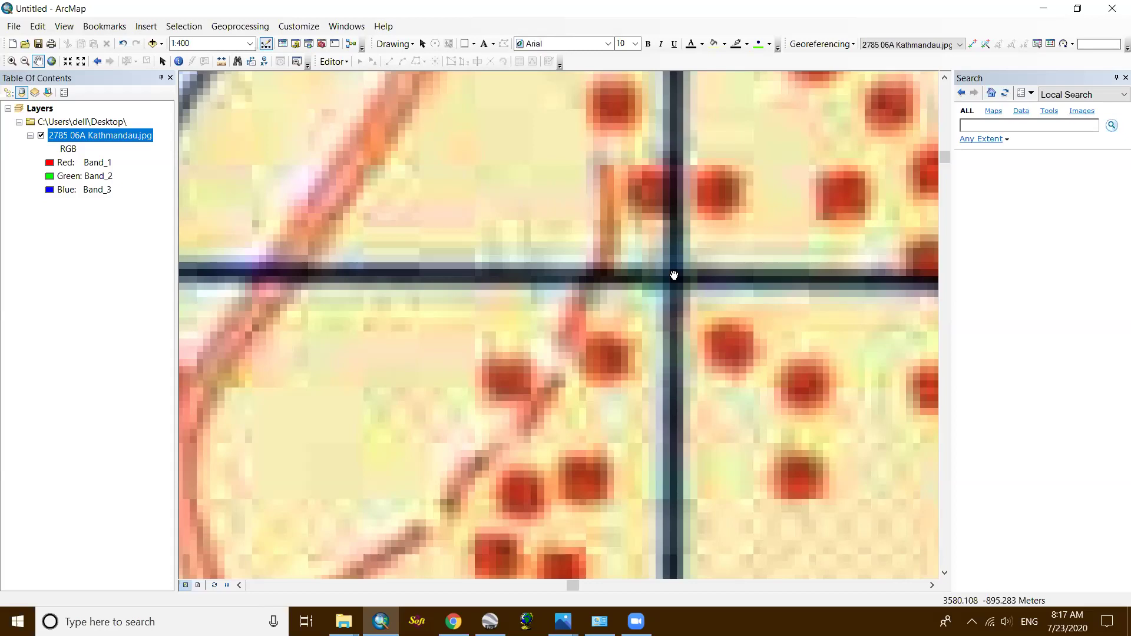
{"action": "scroll", "coordinate": [701, 244], "scroll_direction": "down", "scroll_amount": 5}
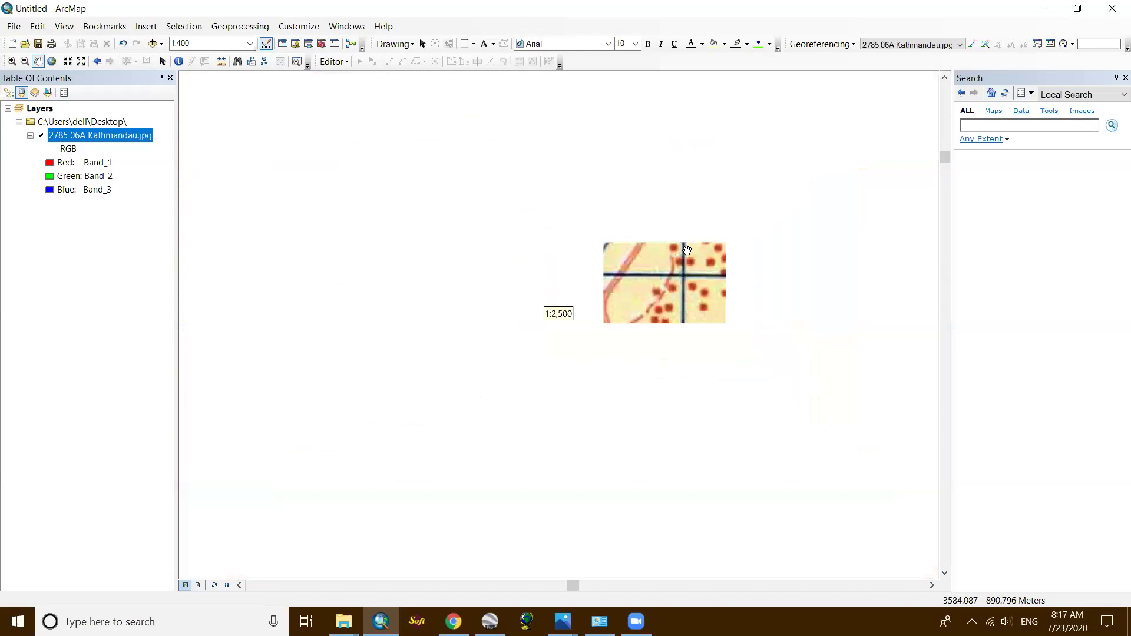
{"action": "scroll", "coordinate": [565, 309], "scroll_direction": "down", "scroll_amount": 1}
{"action": "scroll", "coordinate": [557, 303], "scroll_direction": "down", "scroll_amount": 4}
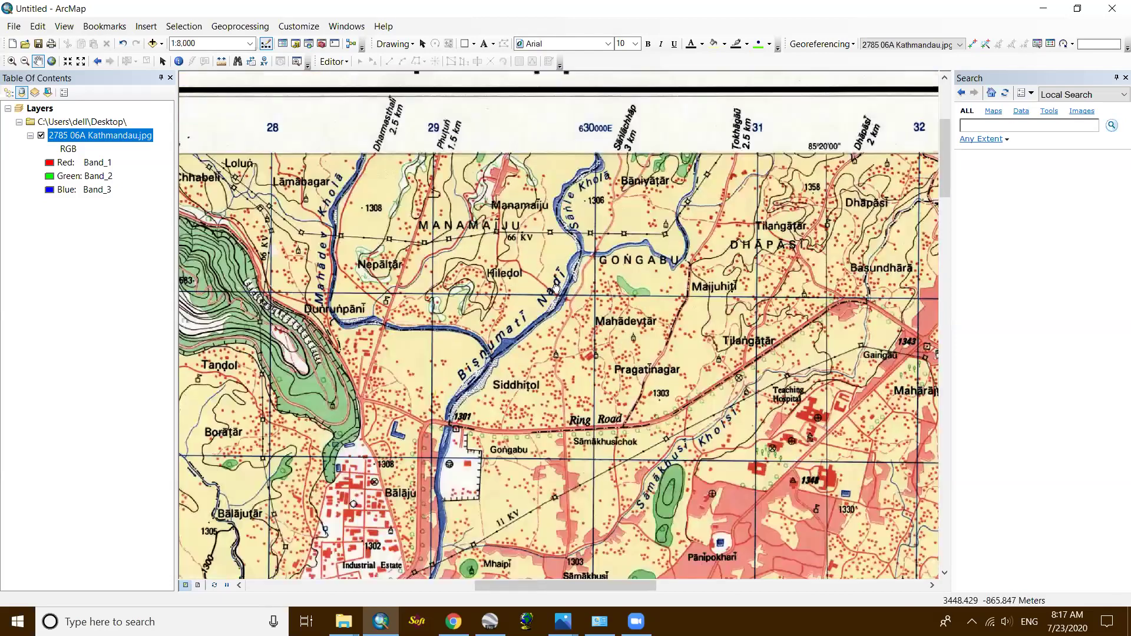
{"action": "scroll", "coordinate": [556, 289], "scroll_direction": "down", "scroll_amount": 4}
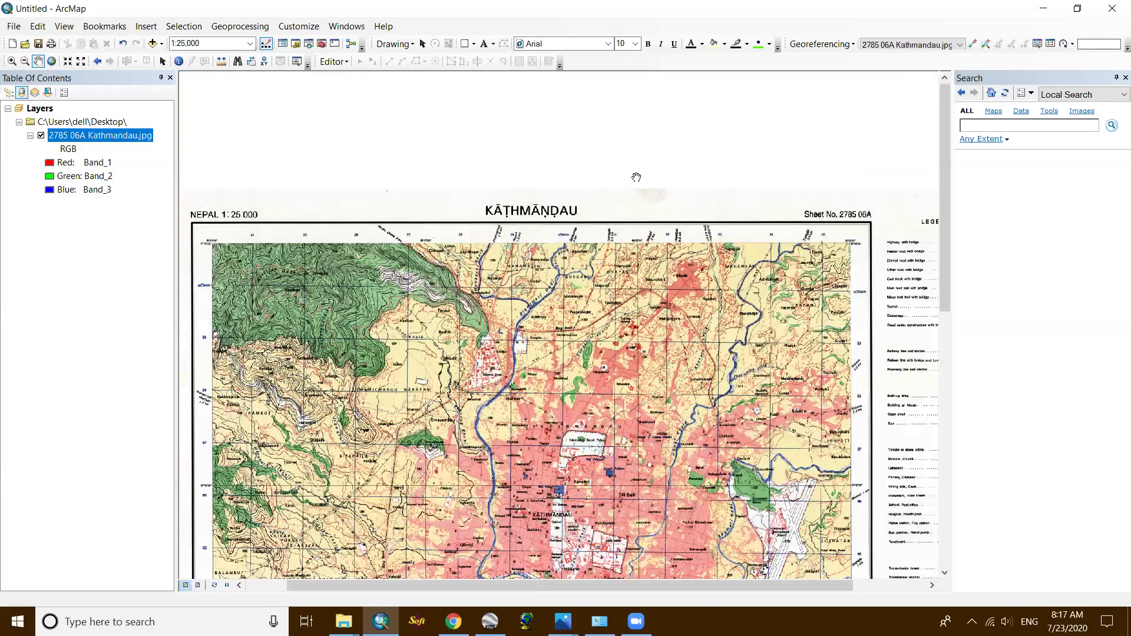
{"action": "scroll", "coordinate": [625, 177], "scroll_direction": "down", "scroll_amount": 3}
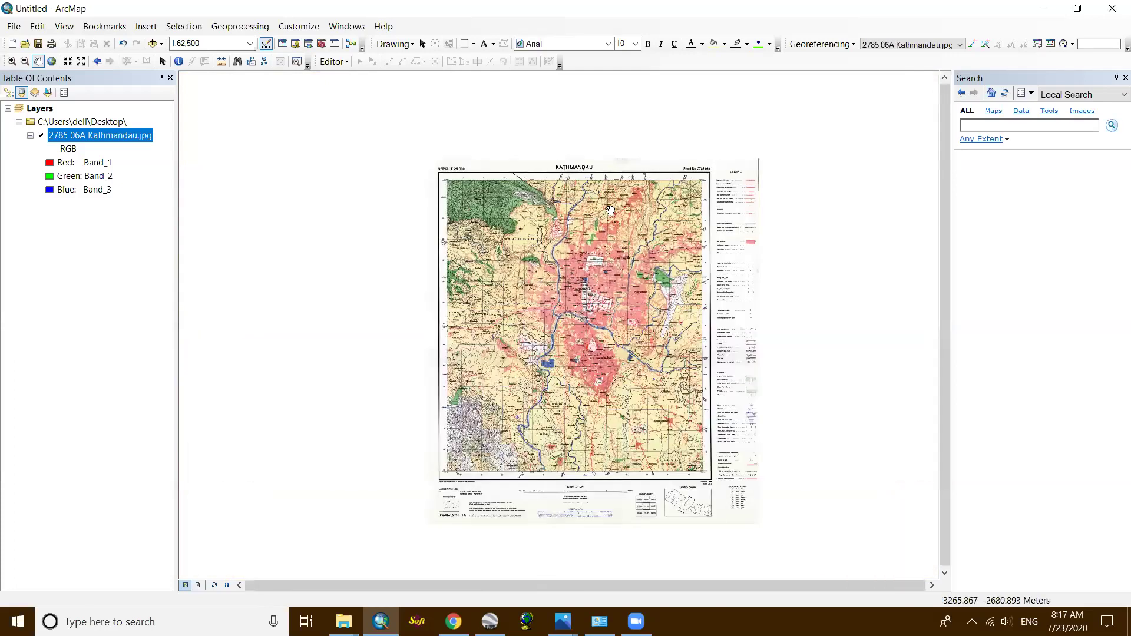
{"action": "left_click_drag", "start_coordinate": [596, 241], "coordinate": [557, 207]}
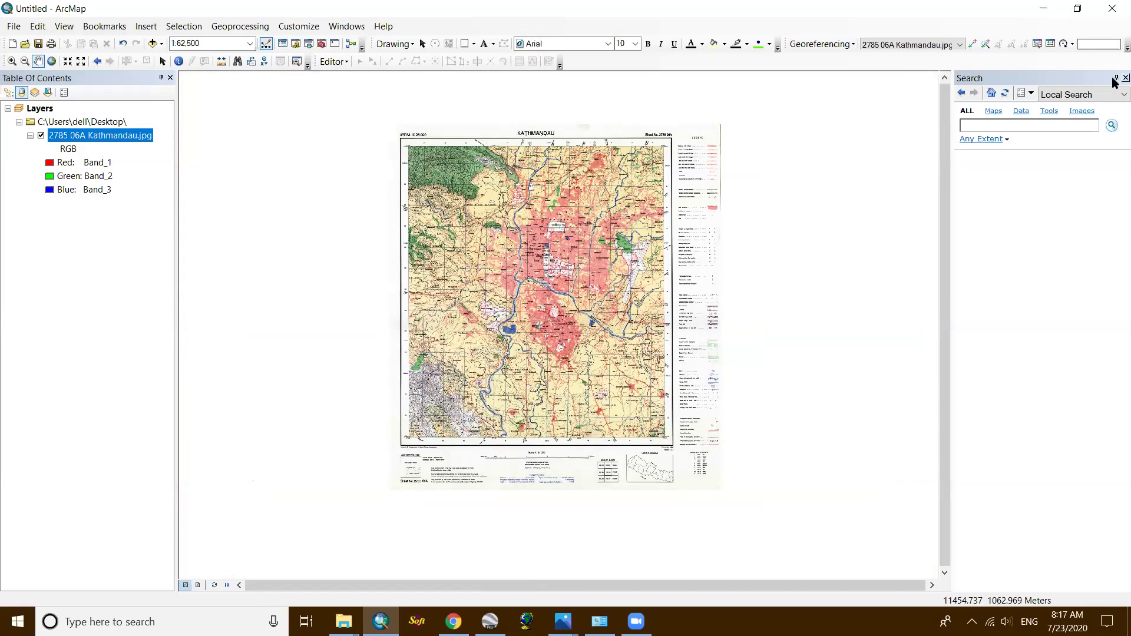
Display the Catalog window with its folder connections and bring up the Search window.
{"action": "left_click", "coordinate": [296, 45]}
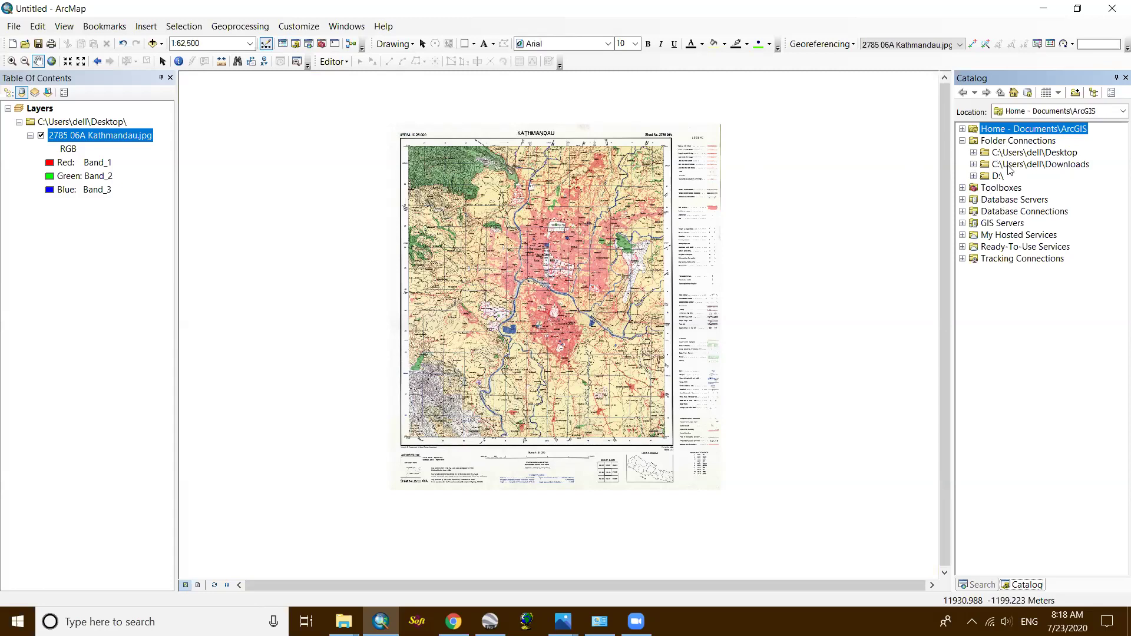
{"action": "left_click", "coordinate": [308, 46]}
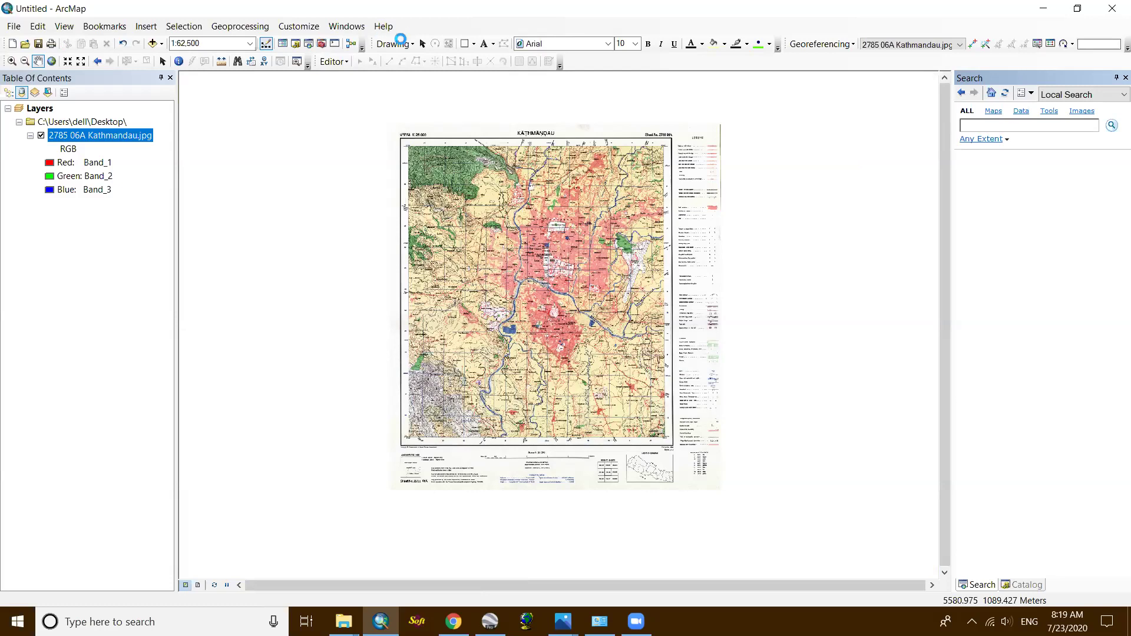
Open ArcToolbox and look through the 3D Features tools within 3D Analyst Tools.
{"action": "left_click", "coordinate": [322, 44]}
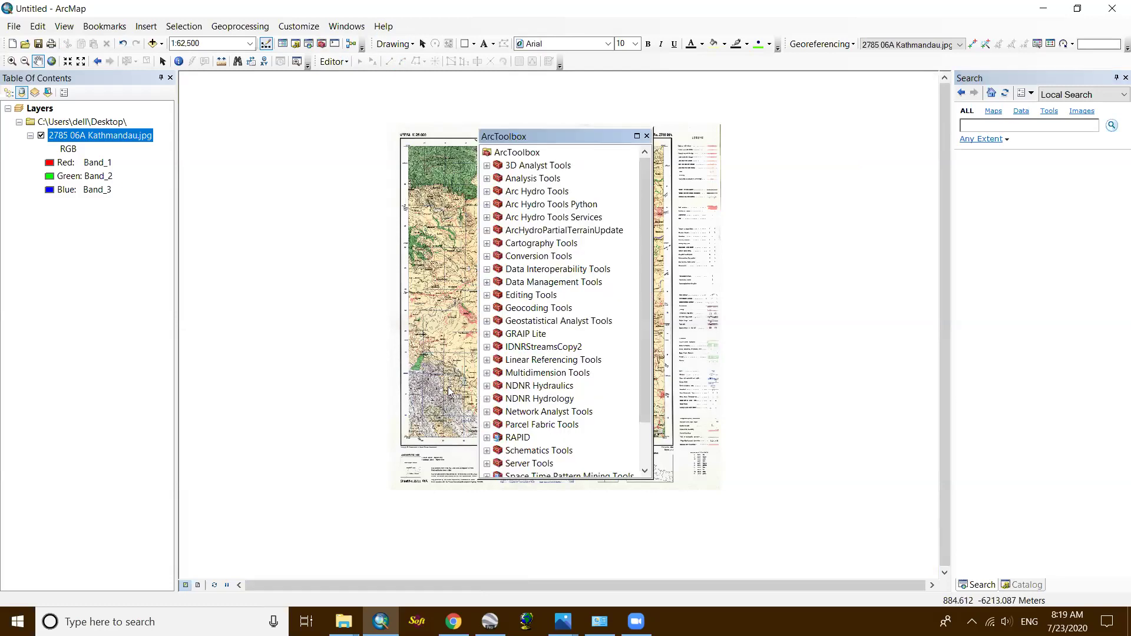
{"action": "left_click", "coordinate": [487, 166]}
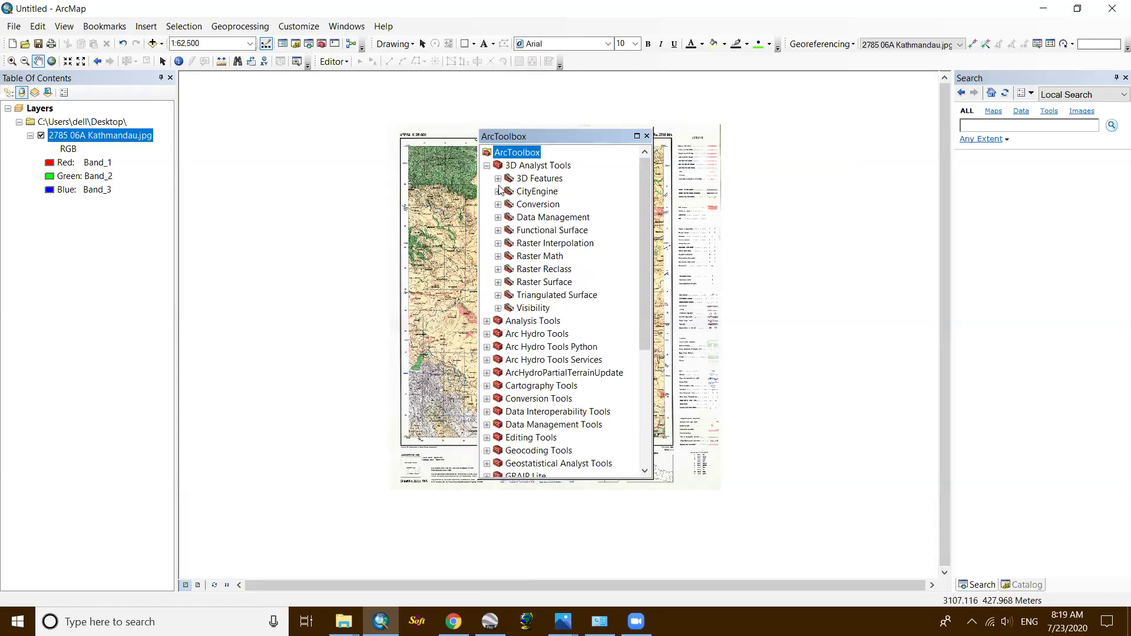
{"action": "left_click", "coordinate": [498, 178]}
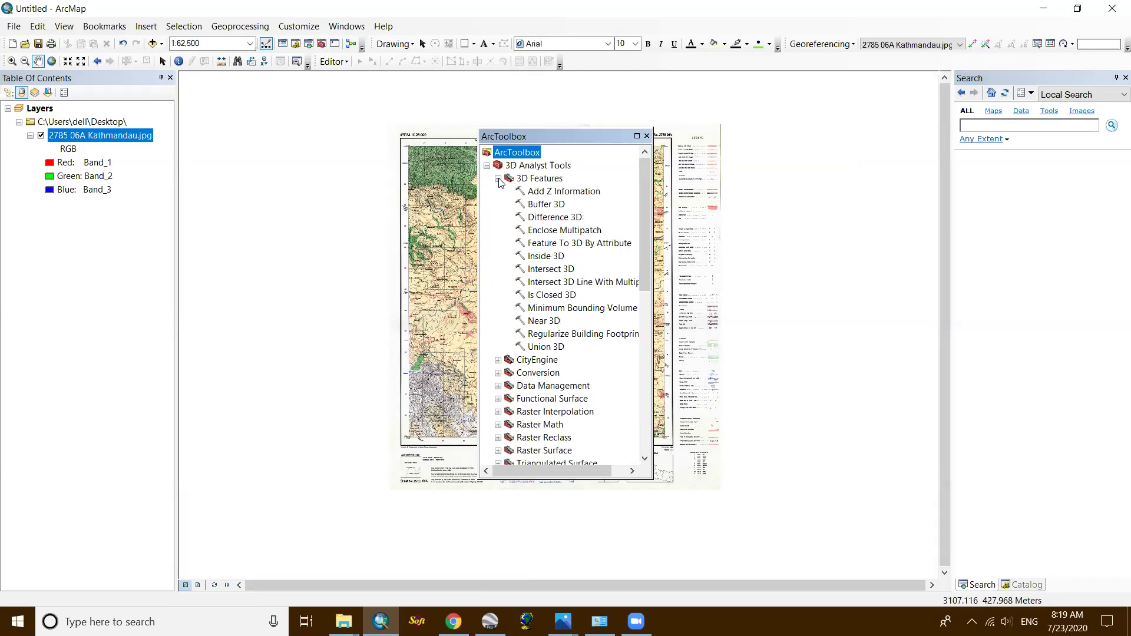
{"action": "scroll", "coordinate": [550, 323], "scroll_direction": "down", "scroll_amount": 3}
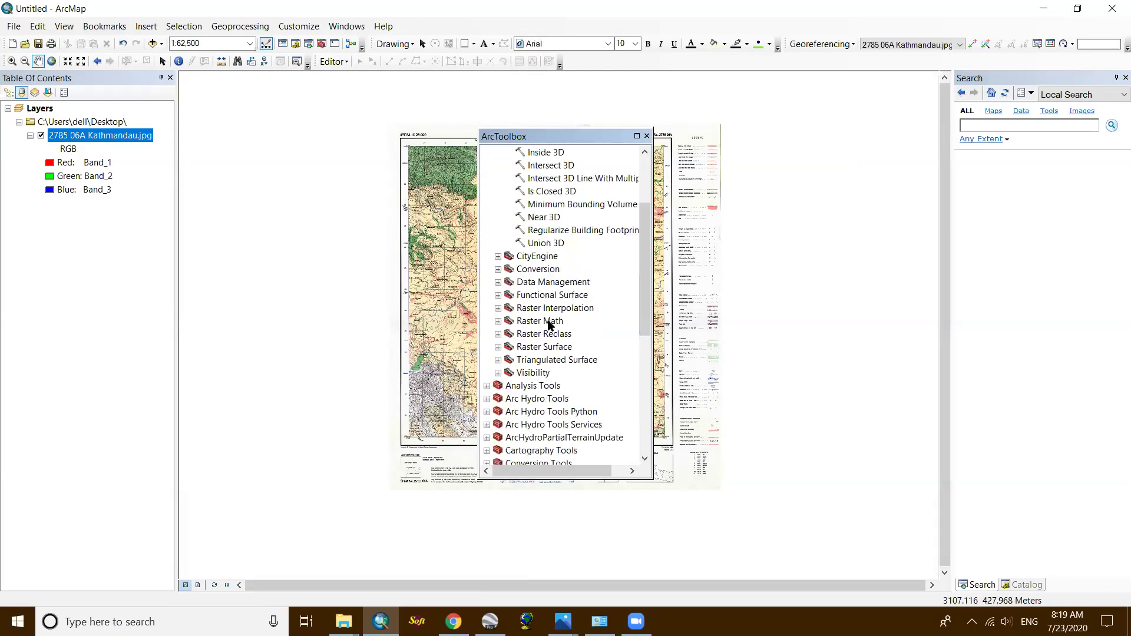
Look through the Raster Surface tools, including Contour, and the remaining toolboxes, and close ArcToolbox.
{"action": "left_click", "coordinate": [498, 347]}
{"action": "scroll", "coordinate": [557, 322], "scroll_direction": "down", "scroll_amount": 2}
{"action": "scroll", "coordinate": [558, 322], "scroll_direction": "down", "scroll_amount": 1}
{"action": "left_click", "coordinate": [551, 296]}
{"action": "scroll", "coordinate": [598, 370], "scroll_direction": "down", "scroll_amount": 1}
{"action": "scroll", "coordinate": [599, 370], "scroll_direction": "down", "scroll_amount": 1}
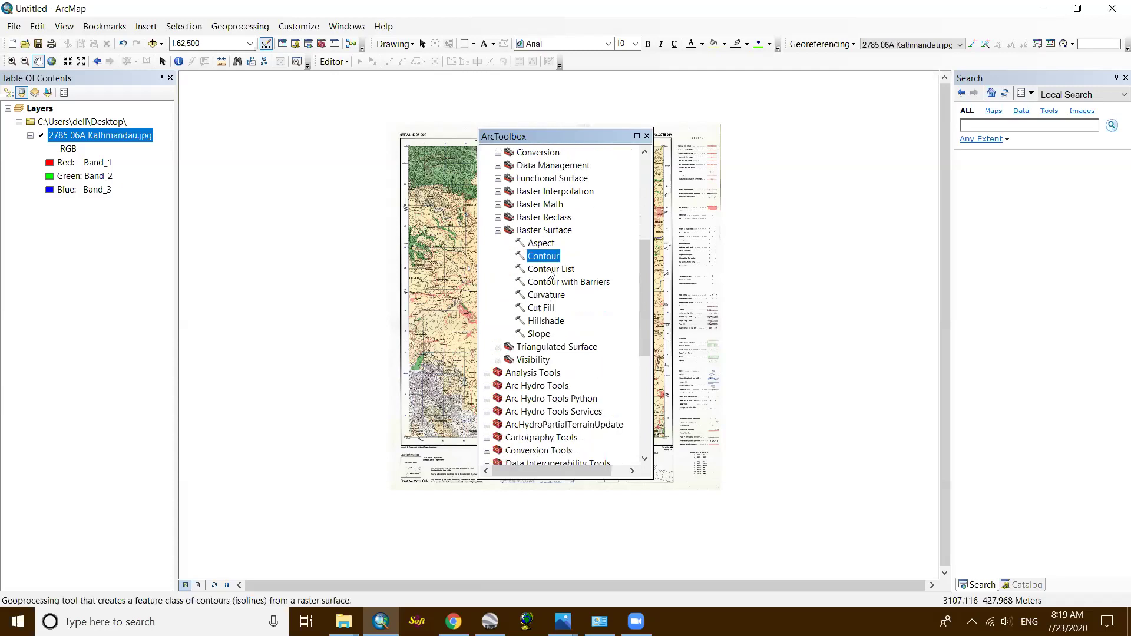
{"action": "scroll", "coordinate": [533, 340], "scroll_direction": "down", "scroll_amount": 2}
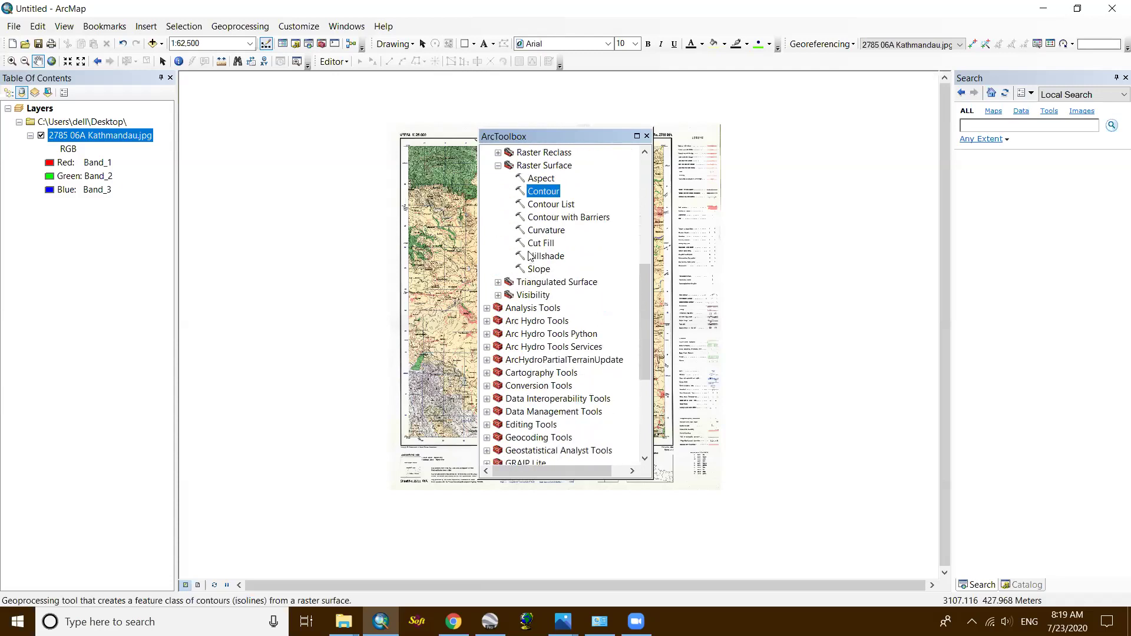
{"action": "scroll", "coordinate": [561, 394], "scroll_direction": "down", "scroll_amount": 2}
{"action": "scroll", "coordinate": [561, 394], "scroll_direction": "down", "scroll_amount": 3}
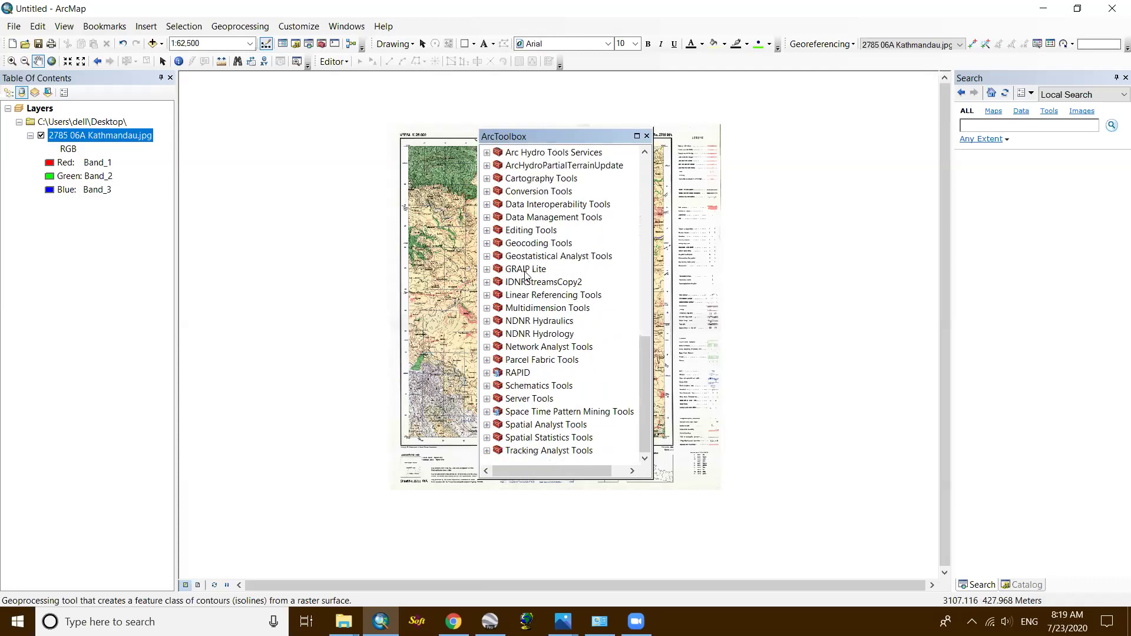
{"action": "left_click", "coordinate": [647, 136]}
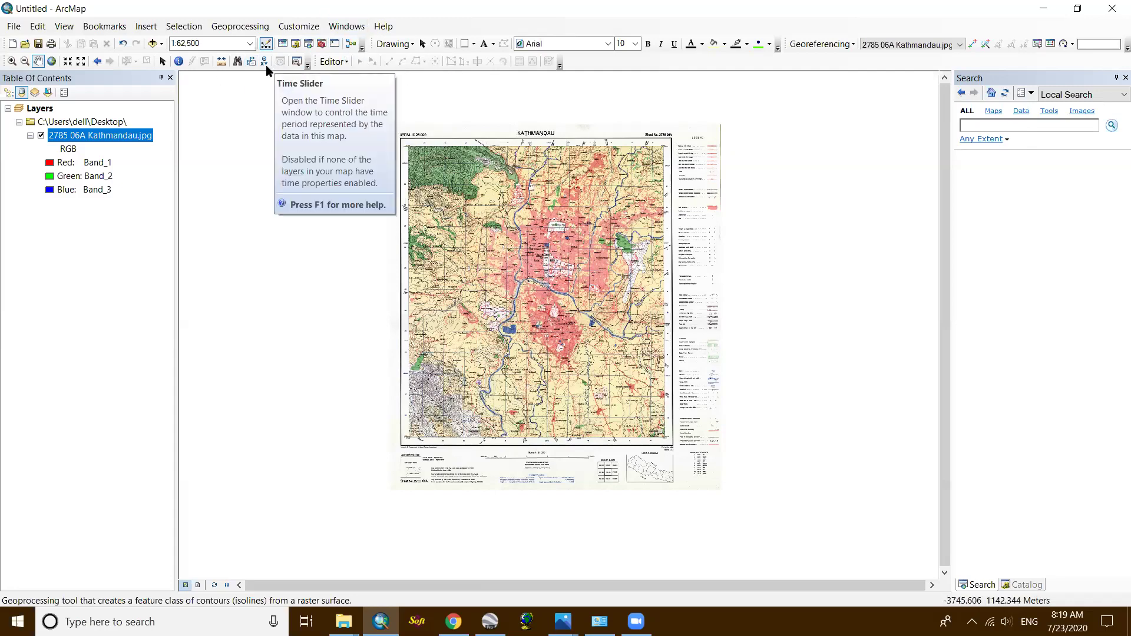
Open an empty ModelBuilder window to view it and close it again.
{"action": "left_click", "coordinate": [351, 44]}
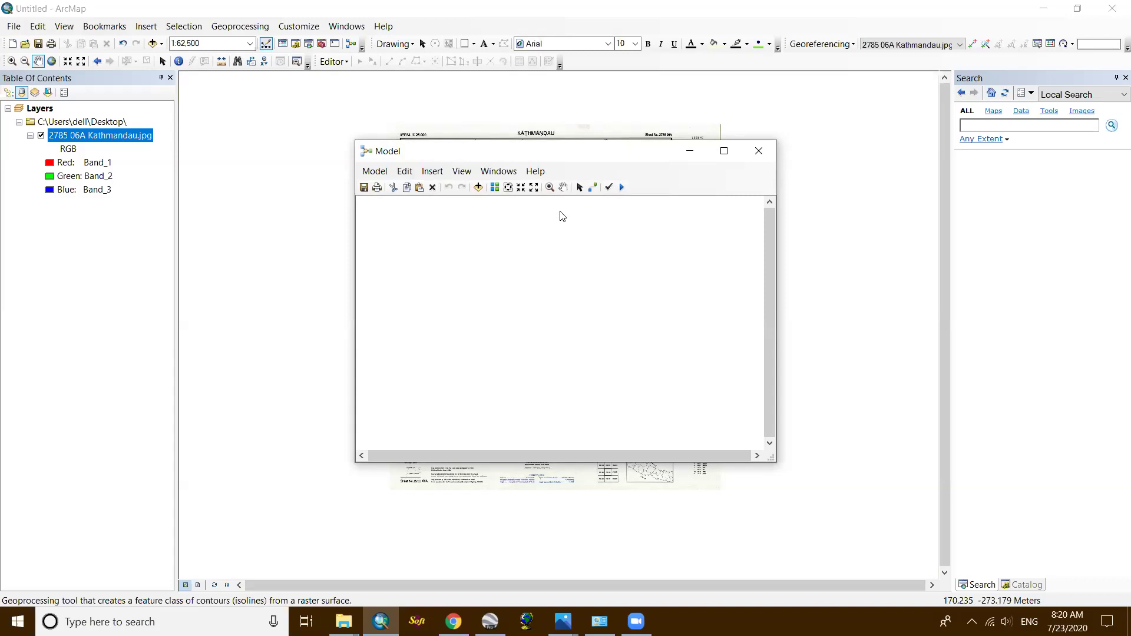
{"action": "left_click", "coordinate": [759, 152]}
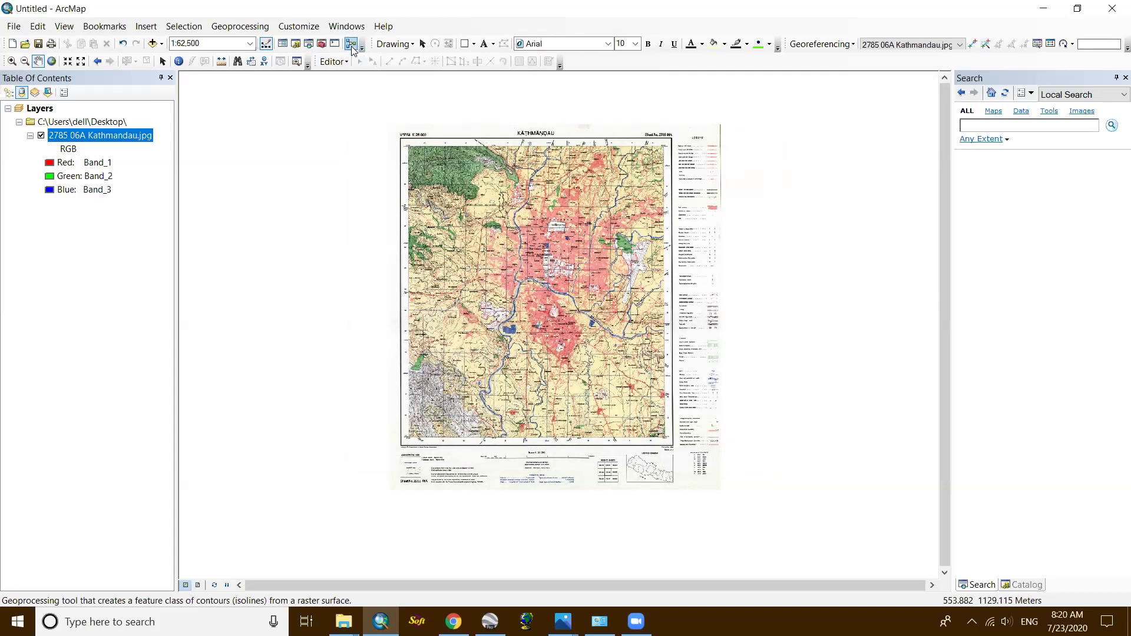
Create a new folder named 1door on the D:\ drive from the Catalog window.
{"action": "left_click", "coordinate": [296, 45]}
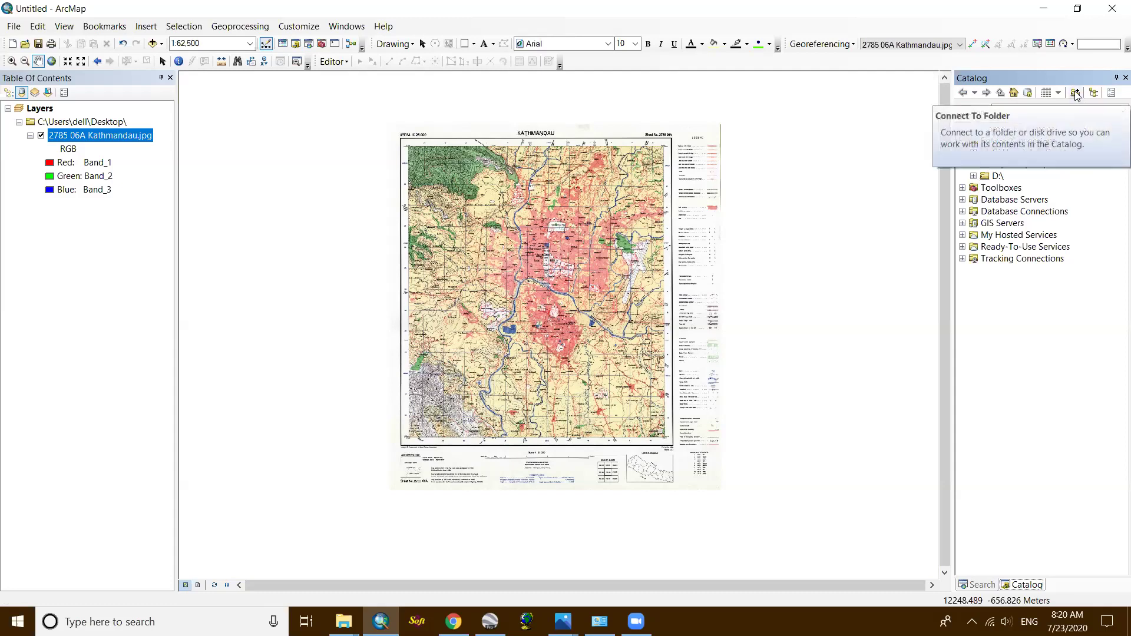
{"action": "left_click", "coordinate": [996, 176]}
{"action": "right_click", "coordinate": [996, 176]}
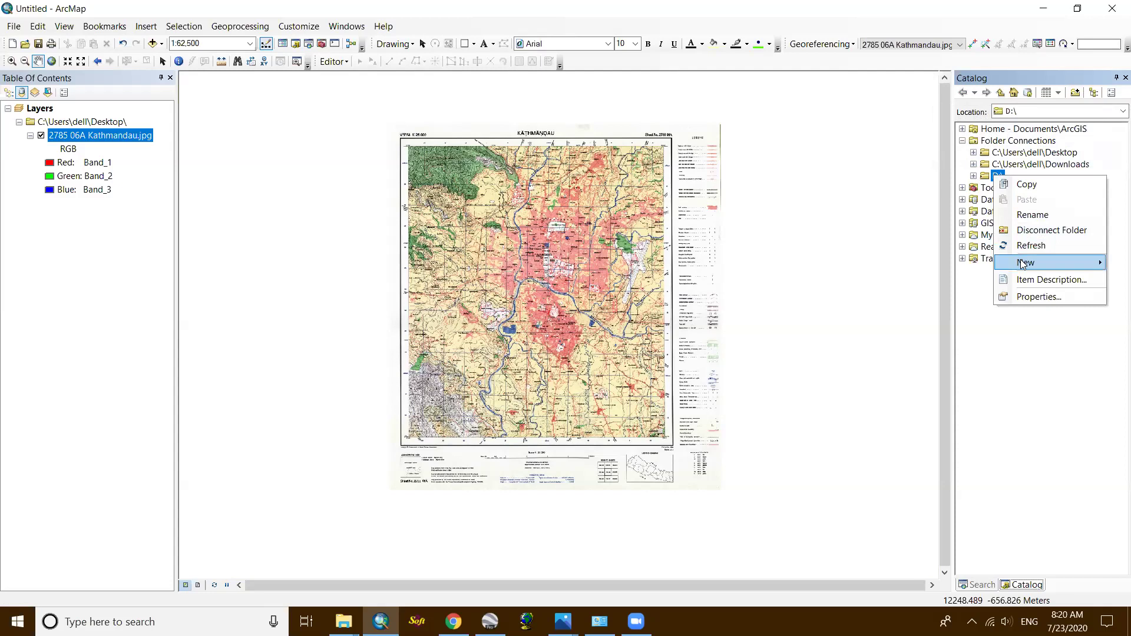
{"action": "mouse_move", "coordinate": [1026, 263]}
{"action": "left_click", "coordinate": [878, 262]}
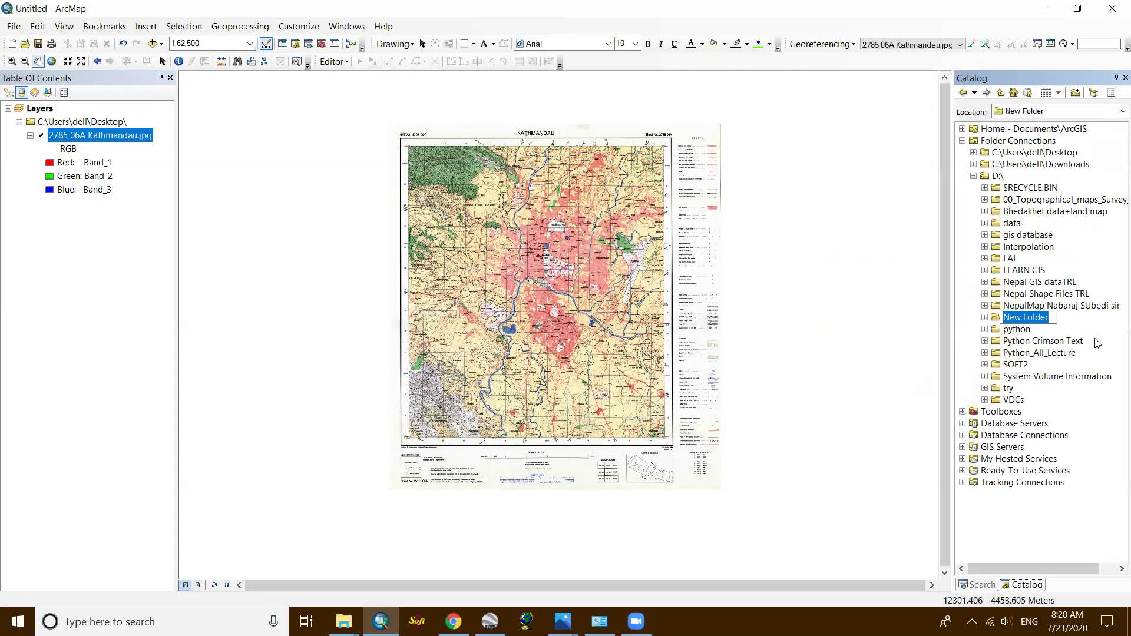
{"action": "type", "text": "1door"}
{"action": "key", "text": "Return"}
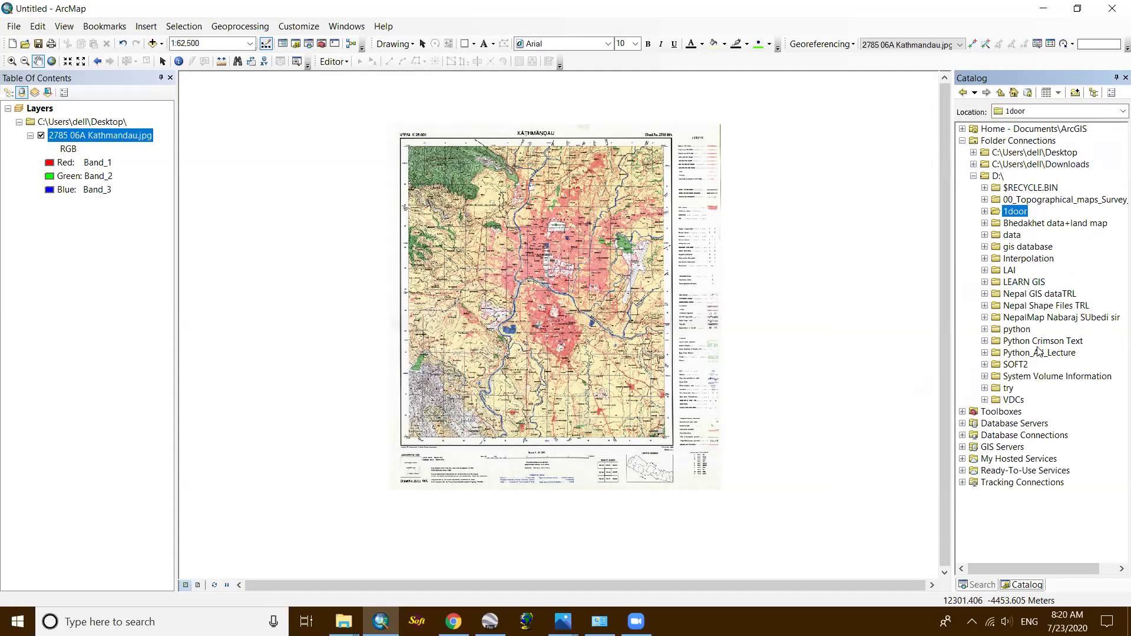
Create a file geodatabase inside the 1door folder, keeping its default name.
{"action": "left_click", "coordinate": [984, 212]}
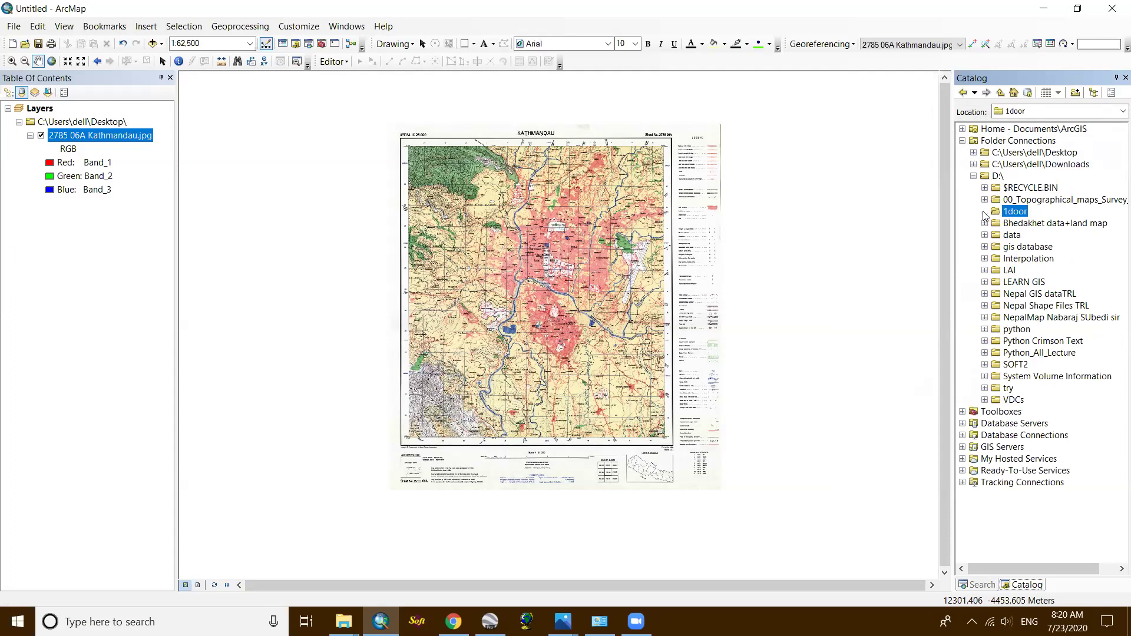
{"action": "right_click", "coordinate": [1026, 214]}
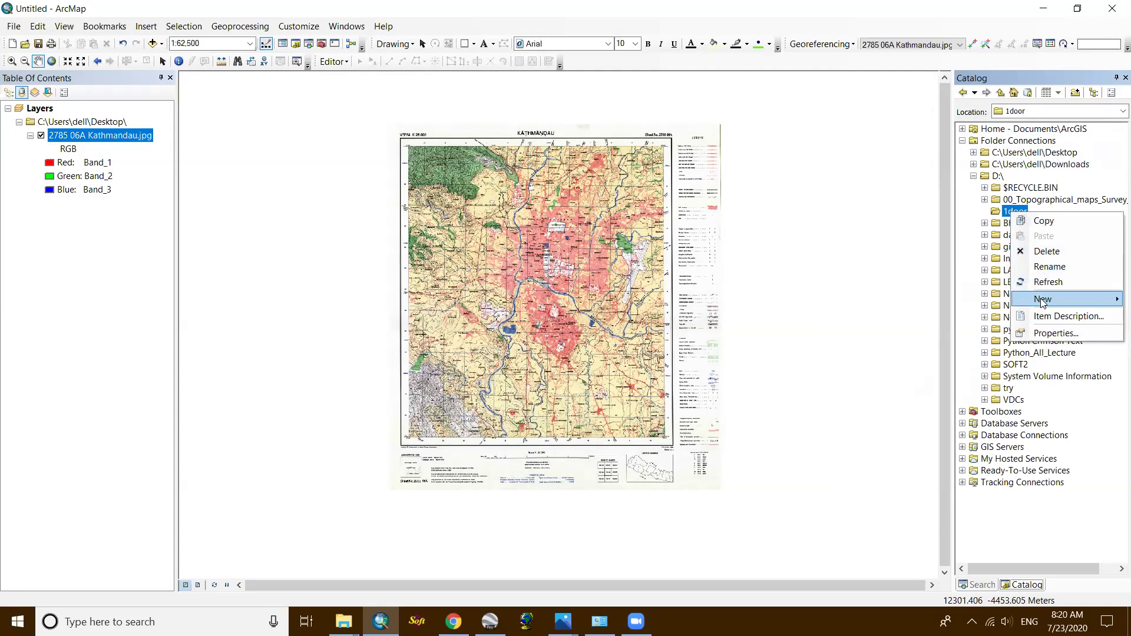
{"action": "mouse_move", "coordinate": [1044, 303]}
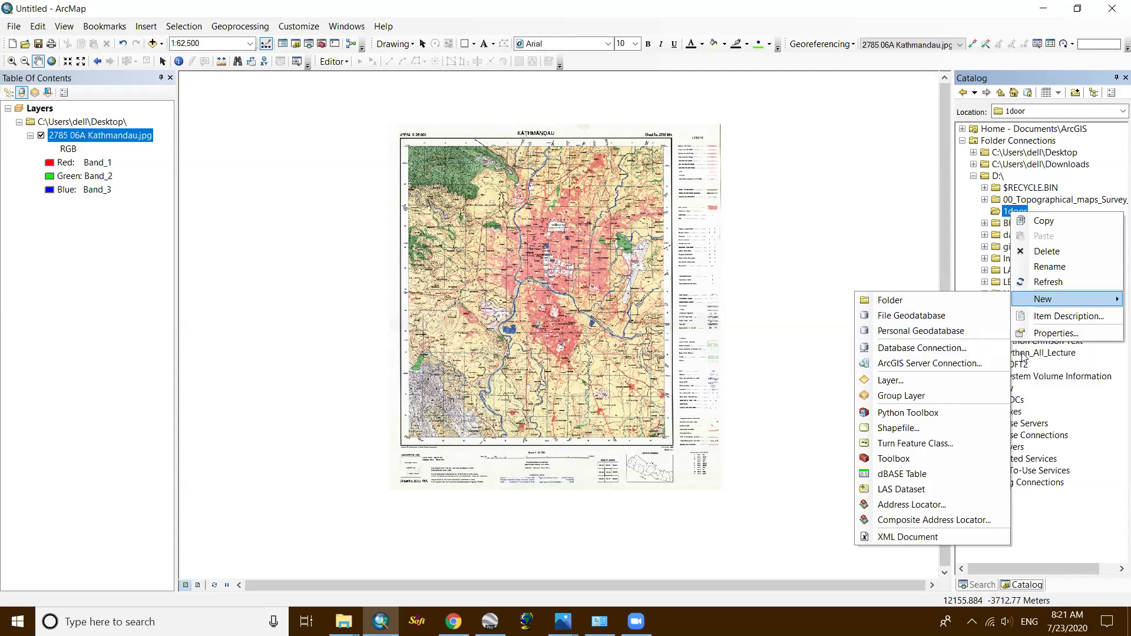
{"action": "left_click", "coordinate": [930, 316]}
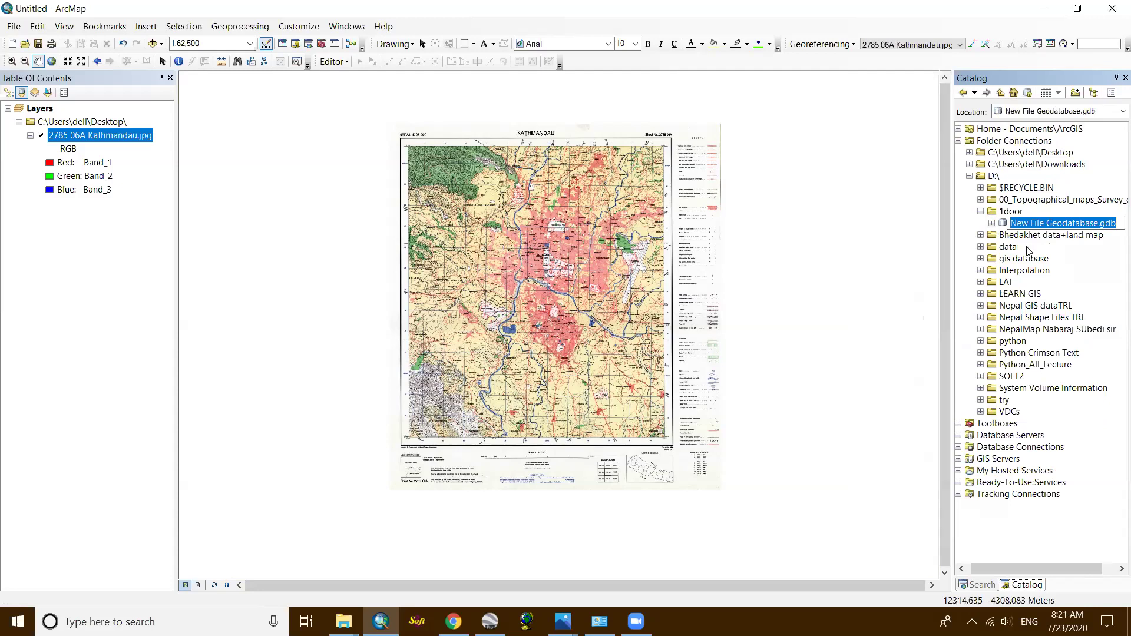
{"action": "key", "text": "Return"}
Delete the new file geodatabase from the 1door folder.
{"action": "right_click", "coordinate": [1047, 223]}
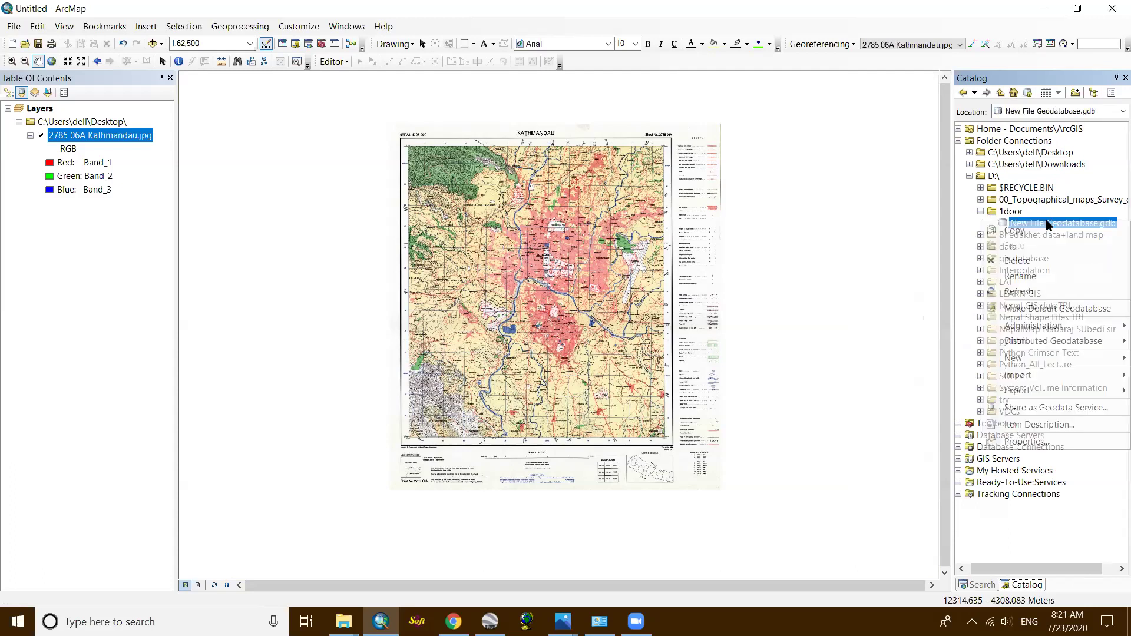
{"action": "left_click", "coordinate": [1032, 261]}
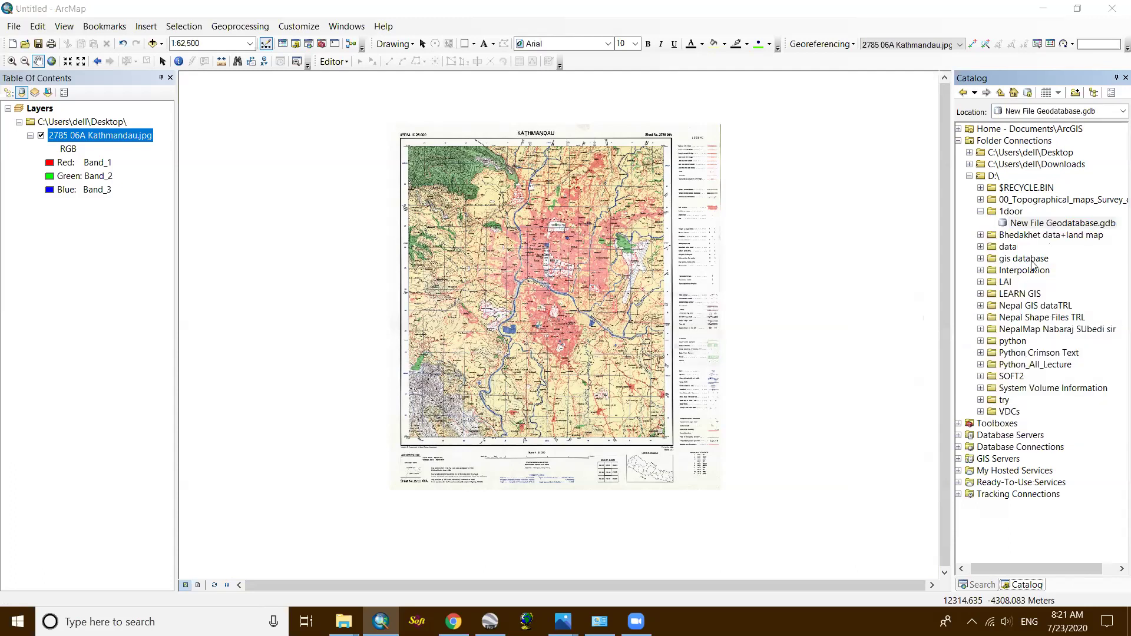
{"action": "left_click", "coordinate": [604, 349]}
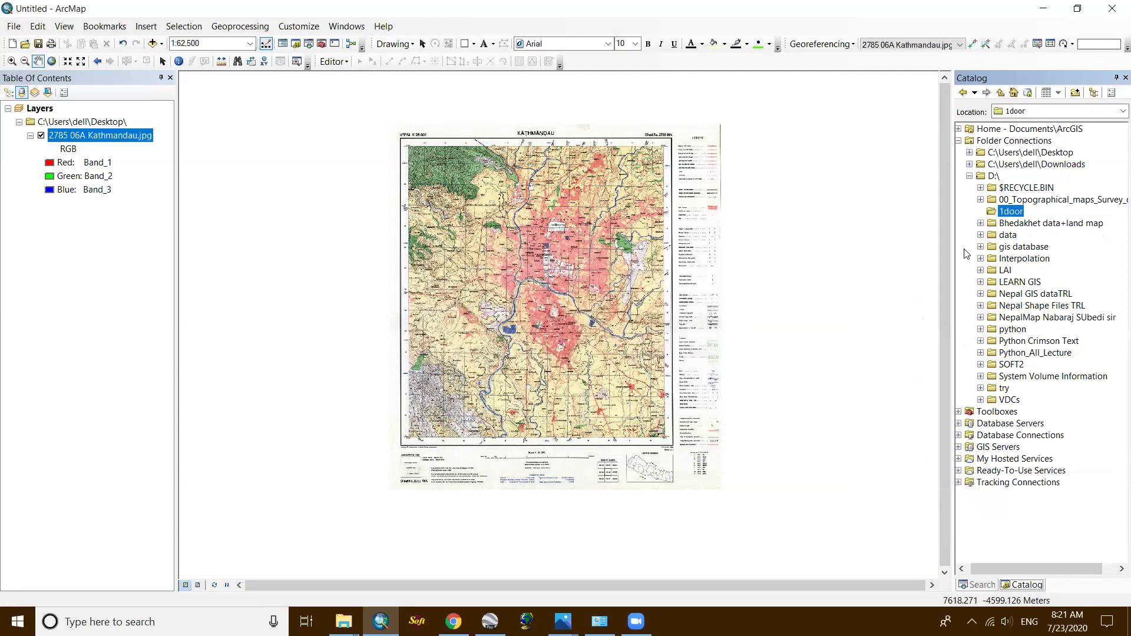
Review the types of new items that can be created in the 1door folder without creating one.
{"action": "right_click", "coordinate": [1010, 214]}
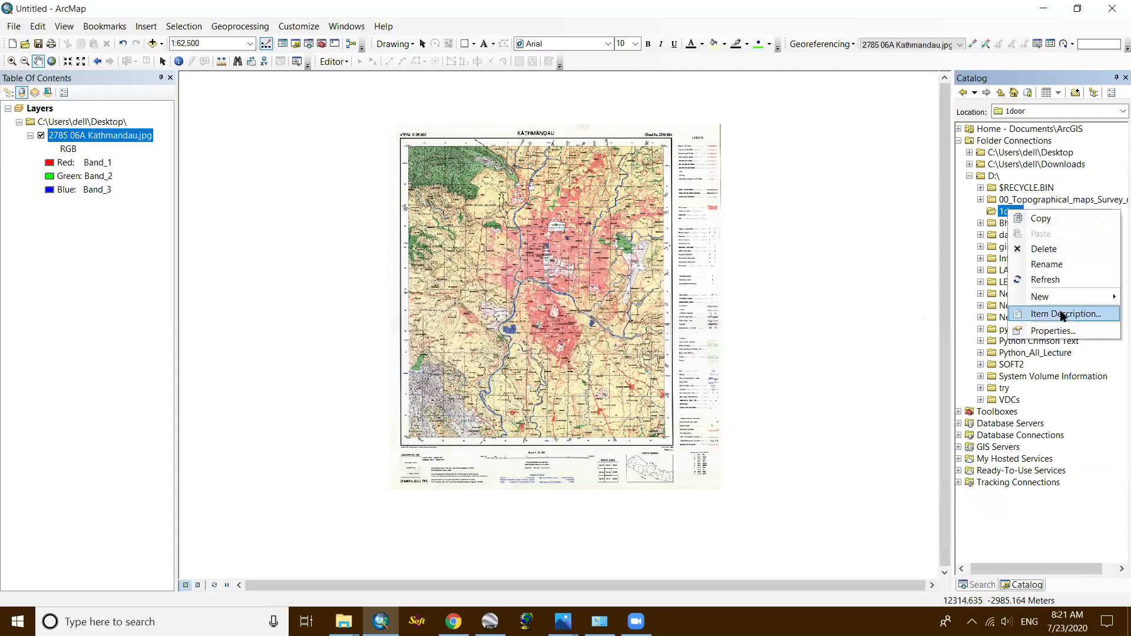
{"action": "mouse_move", "coordinate": [1063, 297]}
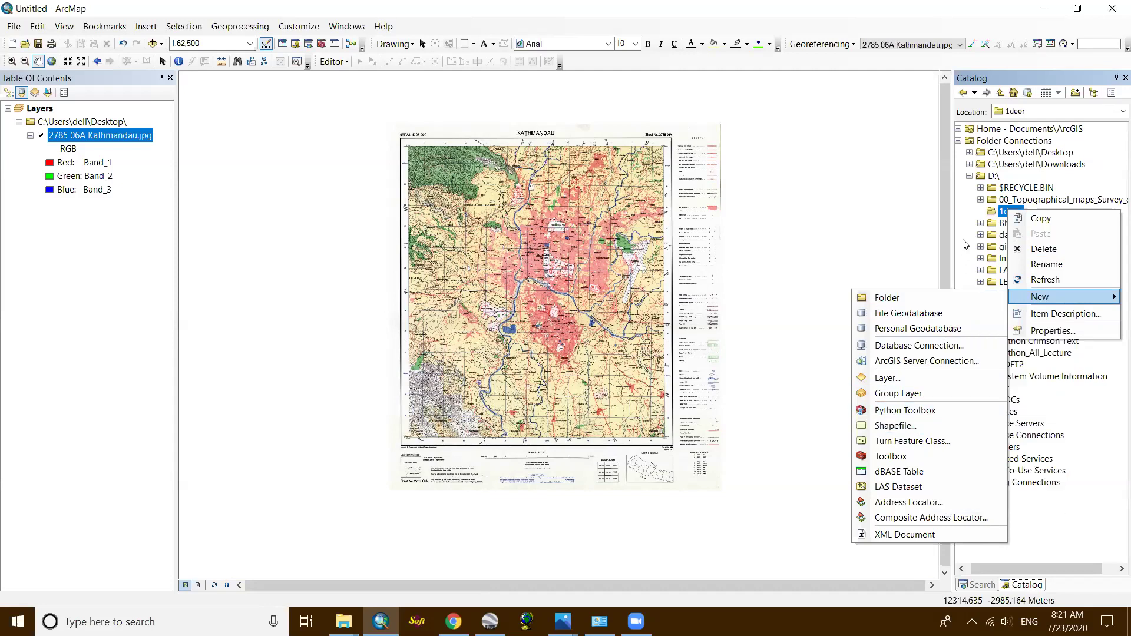
{"action": "left_click", "coordinate": [966, 244]}
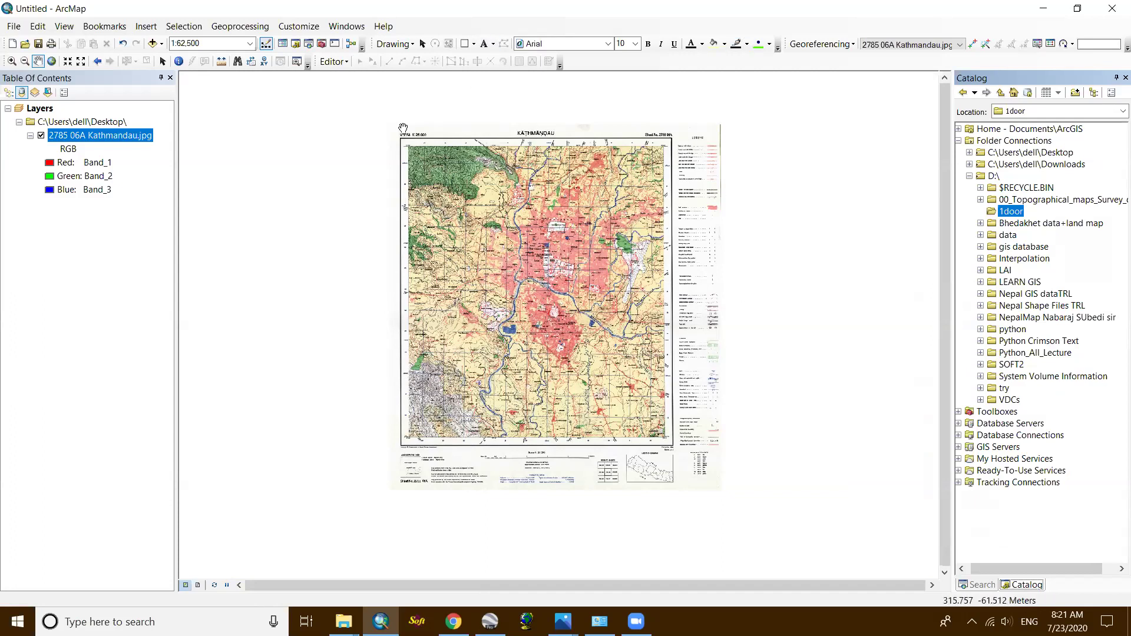
Examine the Kathmandu map up close around Siddhitol, Balaju and the Ring Road.
{"action": "scroll", "coordinate": [434, 124], "scroll_direction": "up", "scroll_amount": 1}
{"action": "scroll", "coordinate": [433, 123], "scroll_direction": "down", "scroll_amount": 1}
{"action": "scroll", "coordinate": [433, 127], "scroll_direction": "down", "scroll_amount": 1}
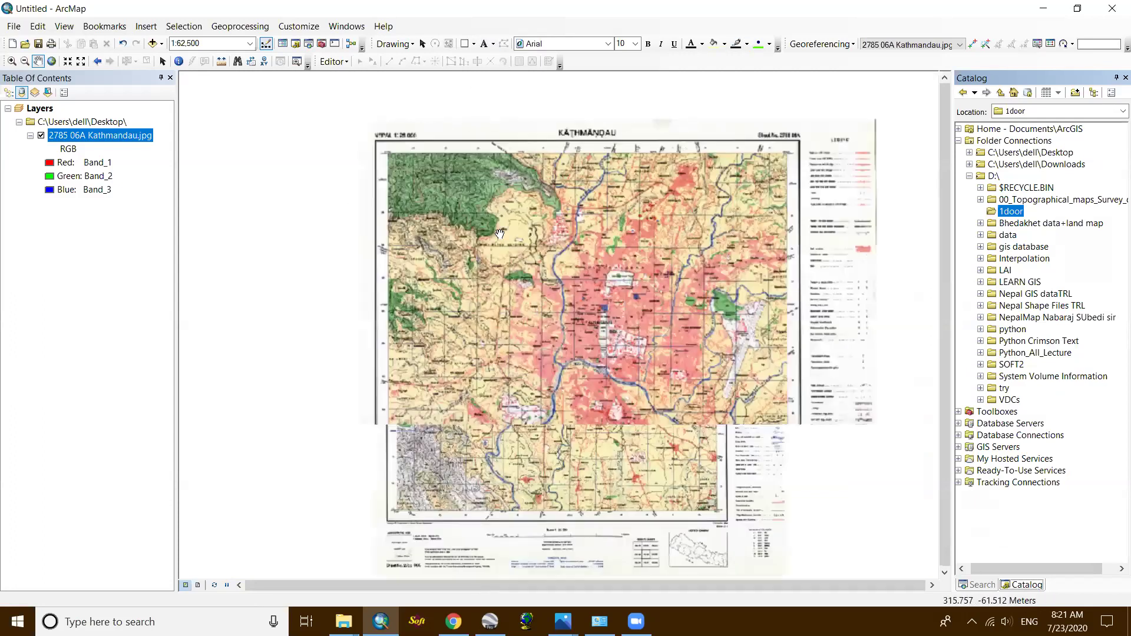
{"action": "scroll", "coordinate": [608, 251], "scroll_direction": "down", "scroll_amount": 1}
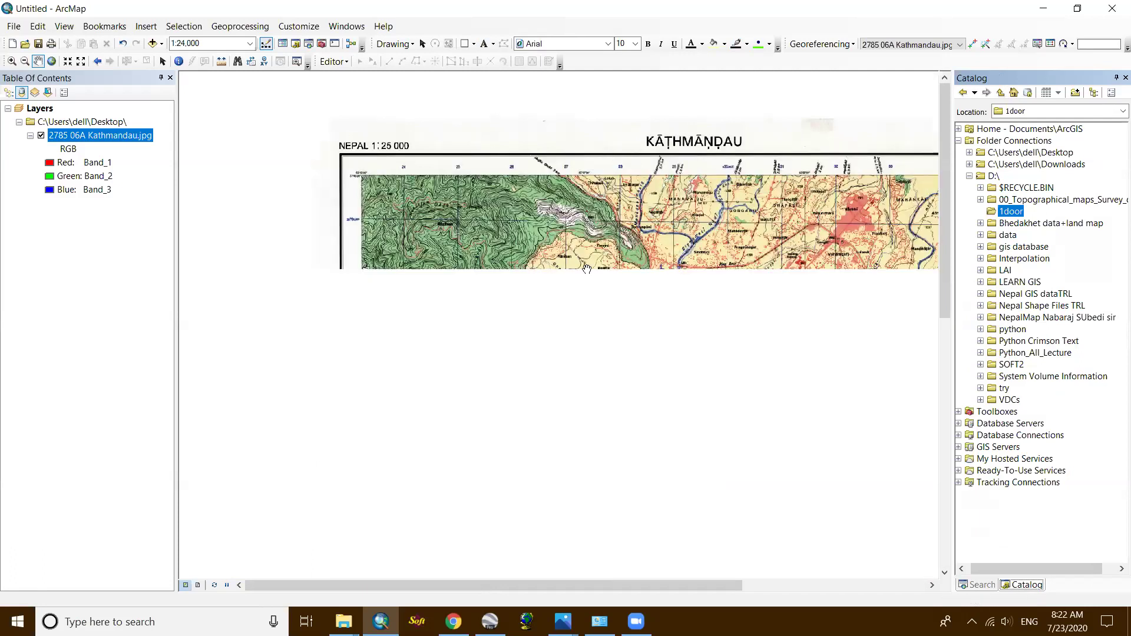
{"action": "scroll", "coordinate": [619, 224], "scroll_direction": "down", "scroll_amount": 2}
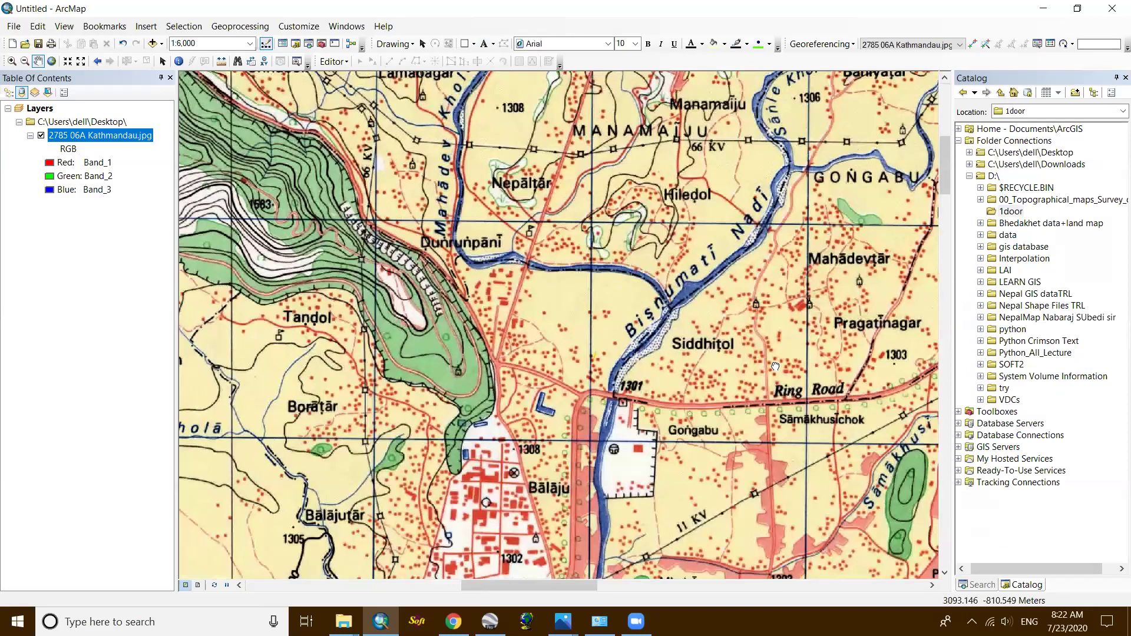
{"action": "left_click_drag", "start_coordinate": [490, 272], "coordinate": [515, 311]}
{"action": "left_click_drag", "start_coordinate": [429, 320], "coordinate": [500, 384]}
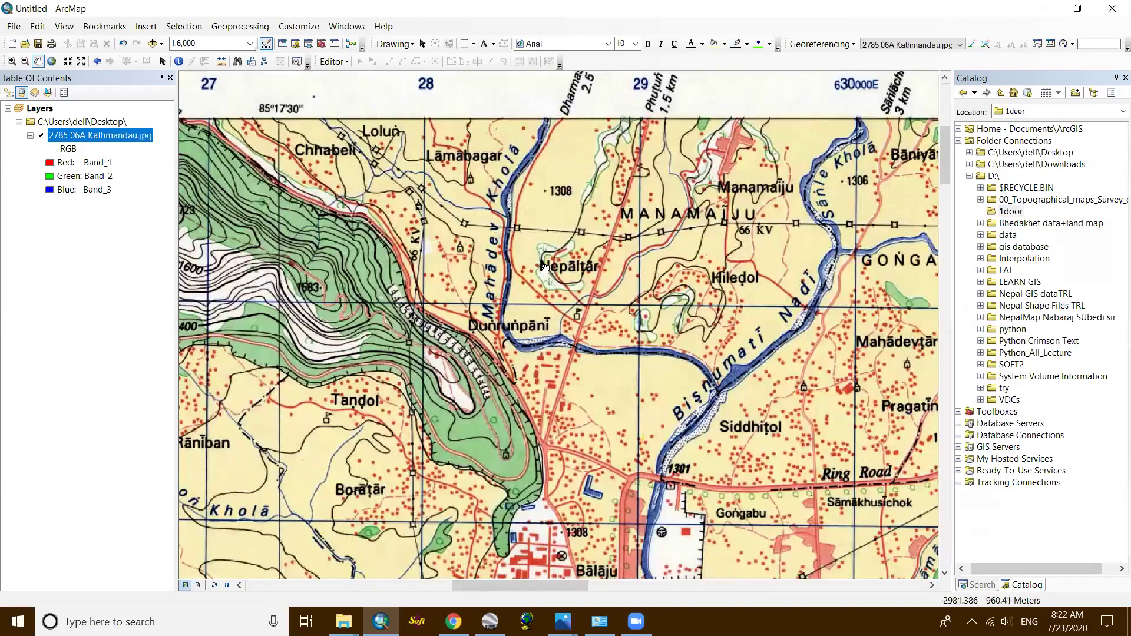
{"action": "scroll", "coordinate": [493, 271], "scroll_direction": "up", "scroll_amount": 2}
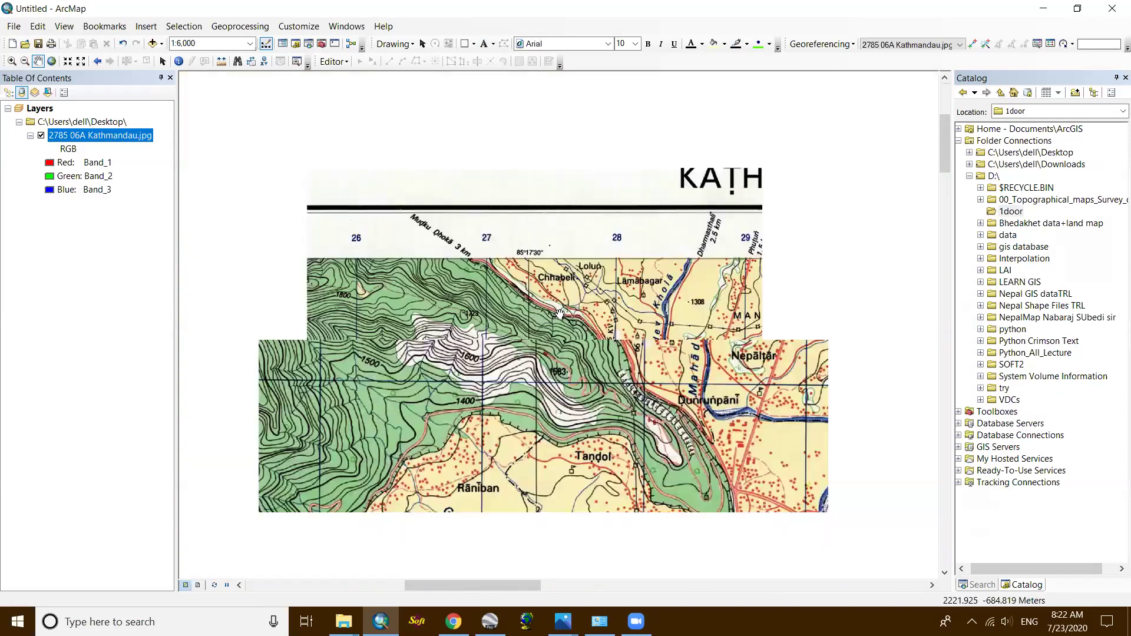
{"action": "scroll", "coordinate": [624, 283], "scroll_direction": "up", "scroll_amount": 3}
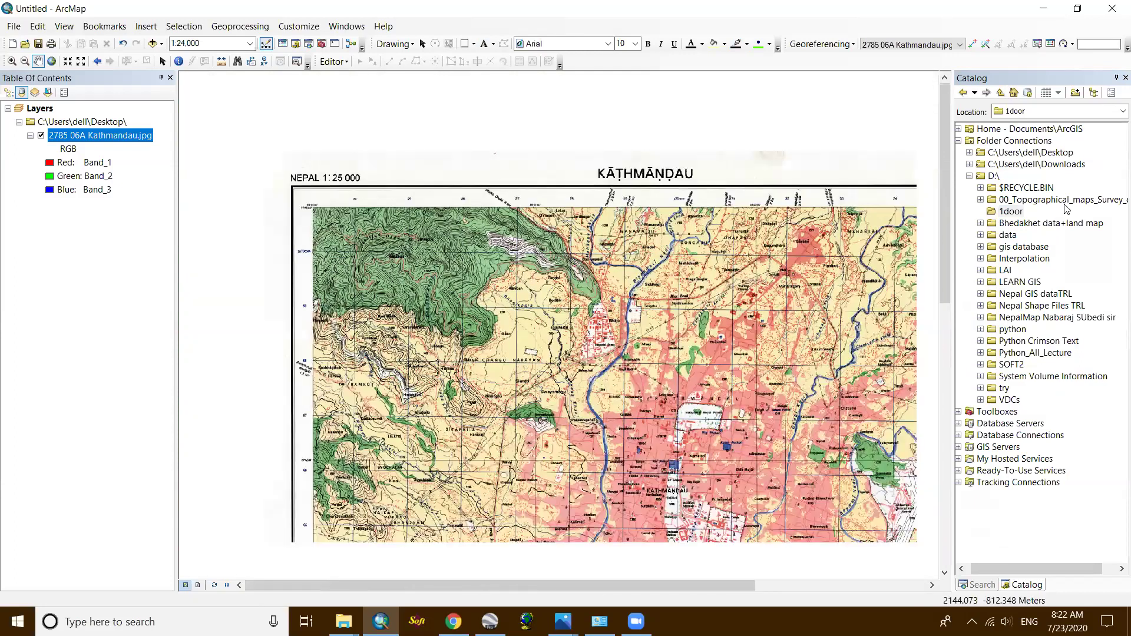
Create a personal geodatabase inside the 1door folder, keeping its default name.
{"action": "right_click", "coordinate": [1020, 211]}
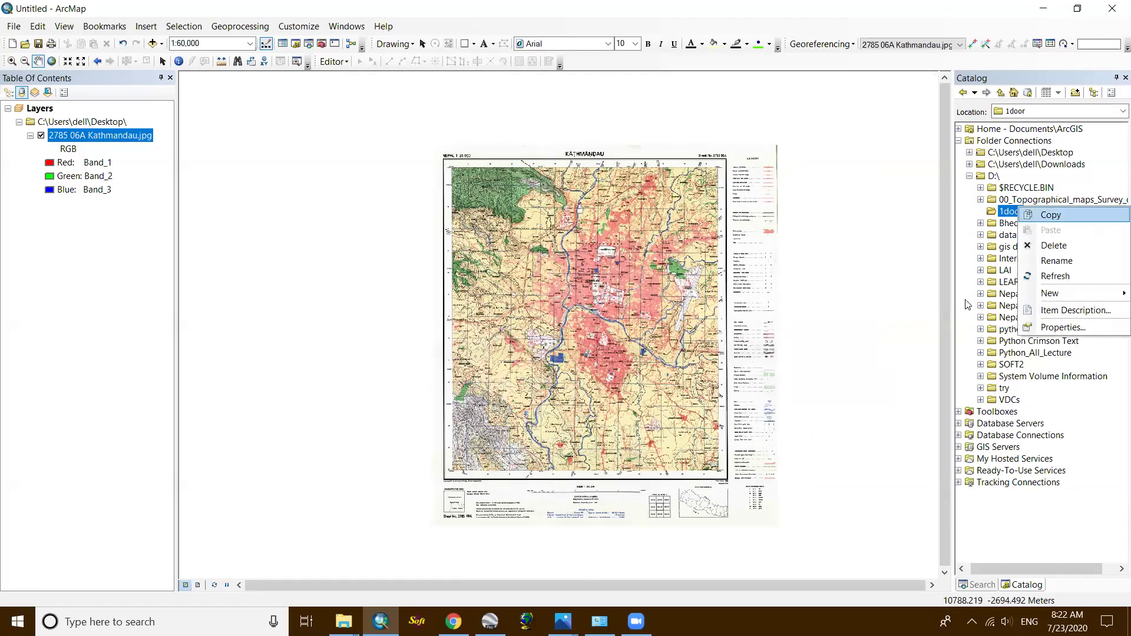
{"action": "left_click", "coordinate": [884, 323]}
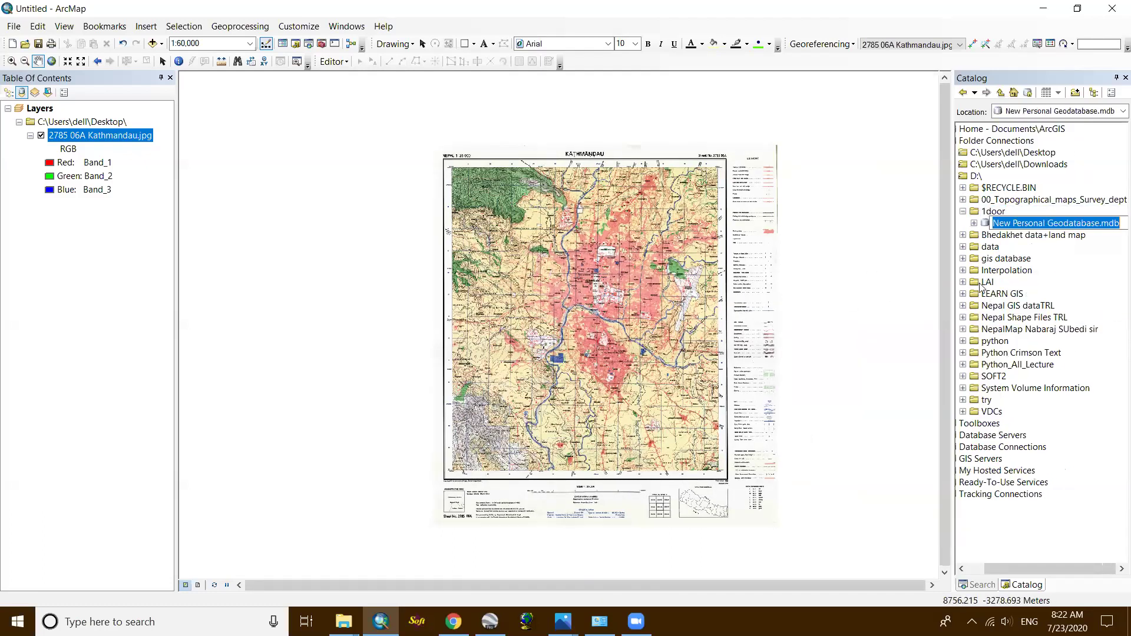
{"action": "key", "text": "Return"}
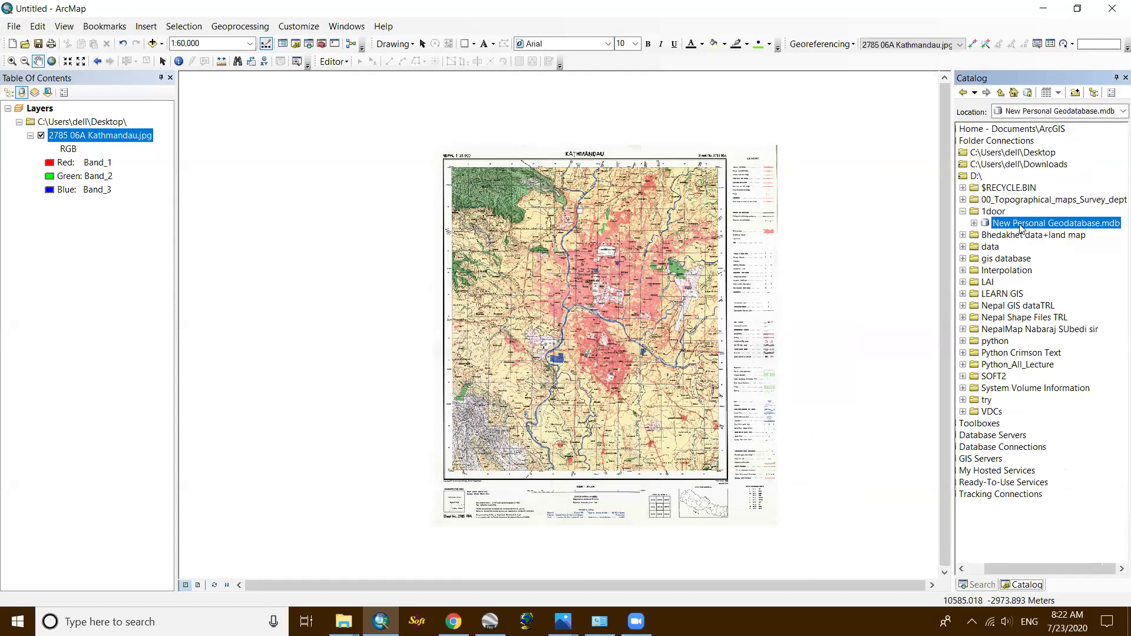
Create a feature dataset named Kathamndu in the personal geodatabase, using the Nepal Nagarkot TM coordinate system, no vertical coordinate system and default tolerances.
{"action": "right_click", "coordinate": [1020, 226]}
{"action": "mouse_move", "coordinate": [1010, 361]}
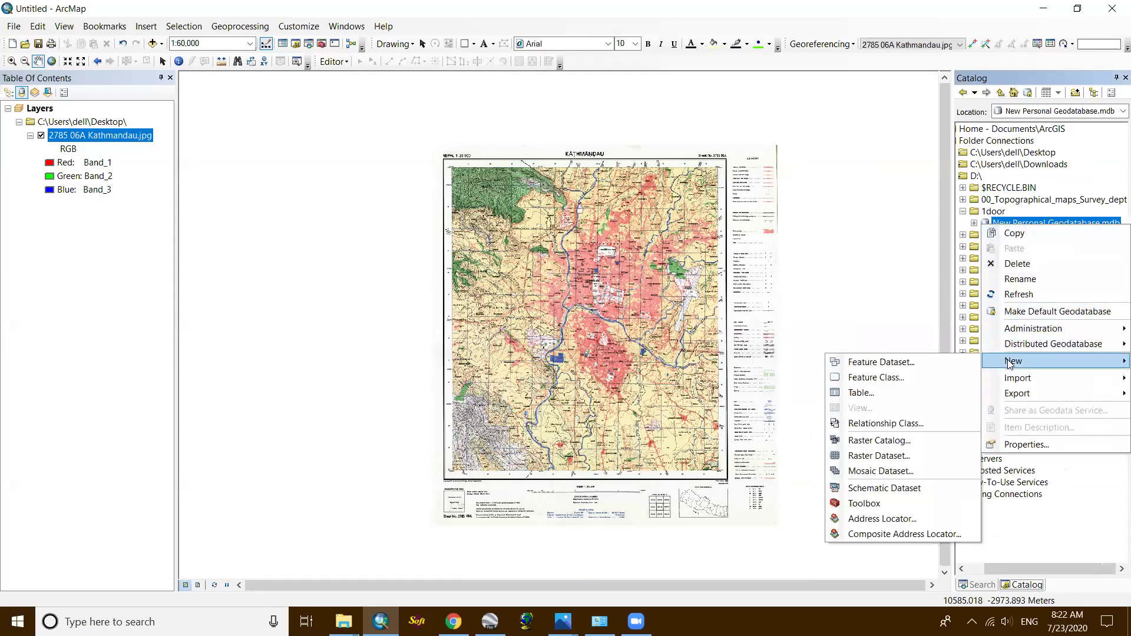
{"action": "left_click", "coordinate": [884, 362]}
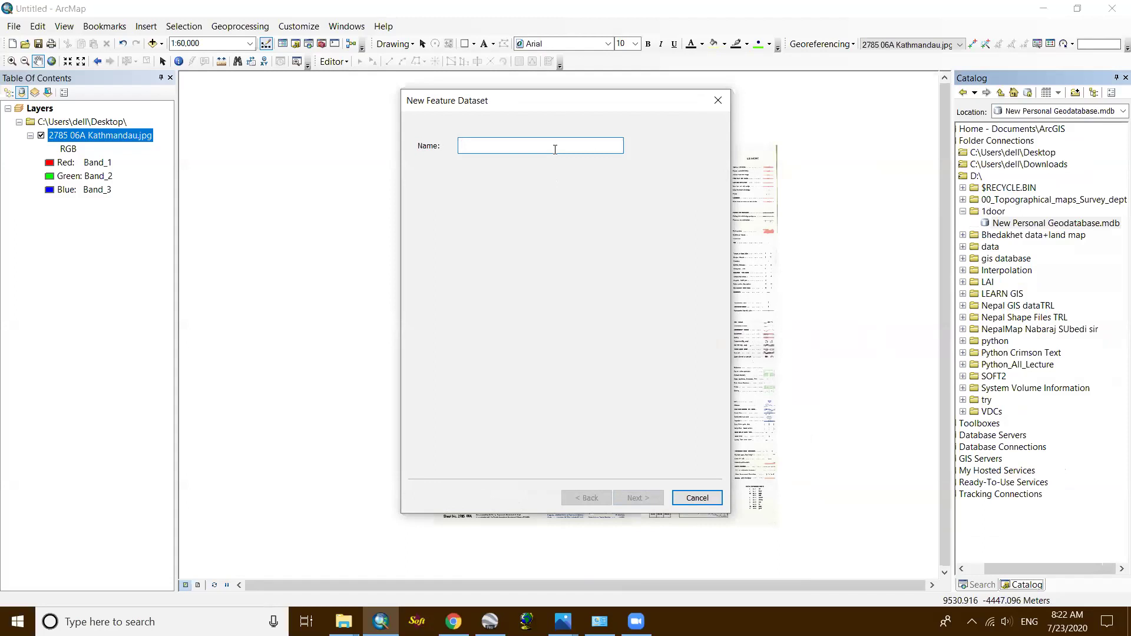
{"action": "type", "text": "Ka"}
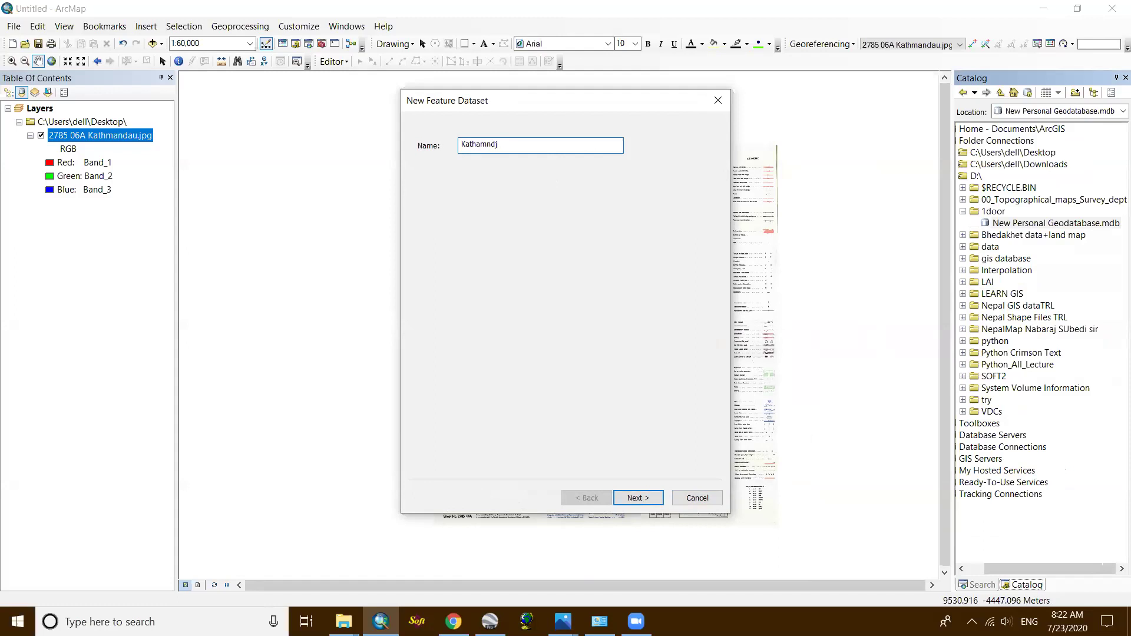
{"action": "type", "text": "thamndu"}
{"action": "left_click", "coordinate": [647, 500]}
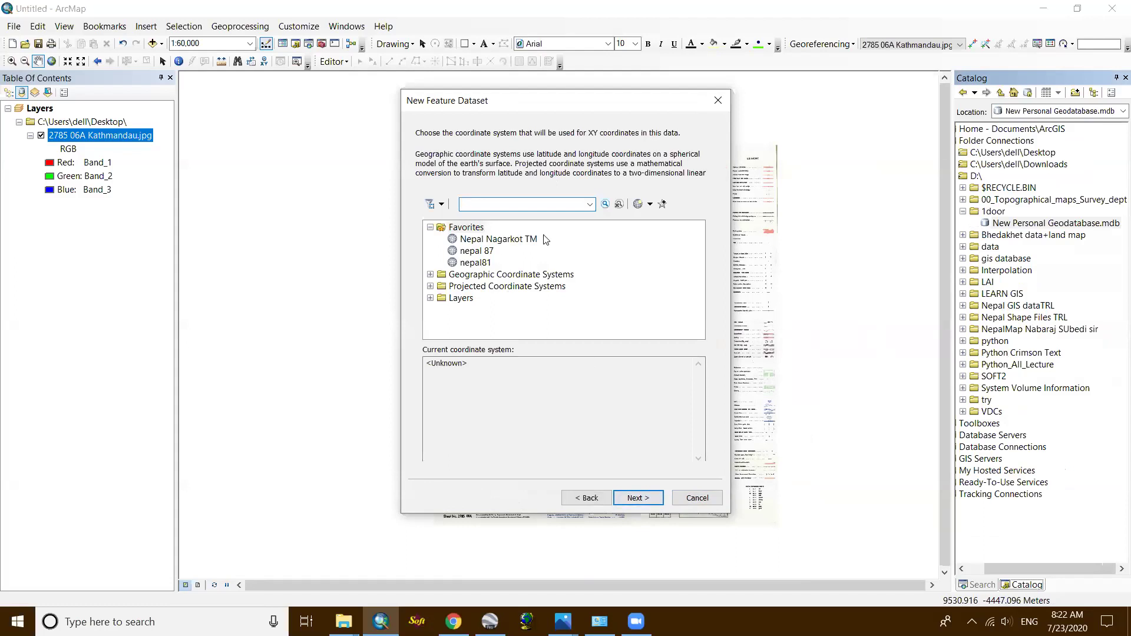
{"action": "left_click", "coordinate": [527, 239]}
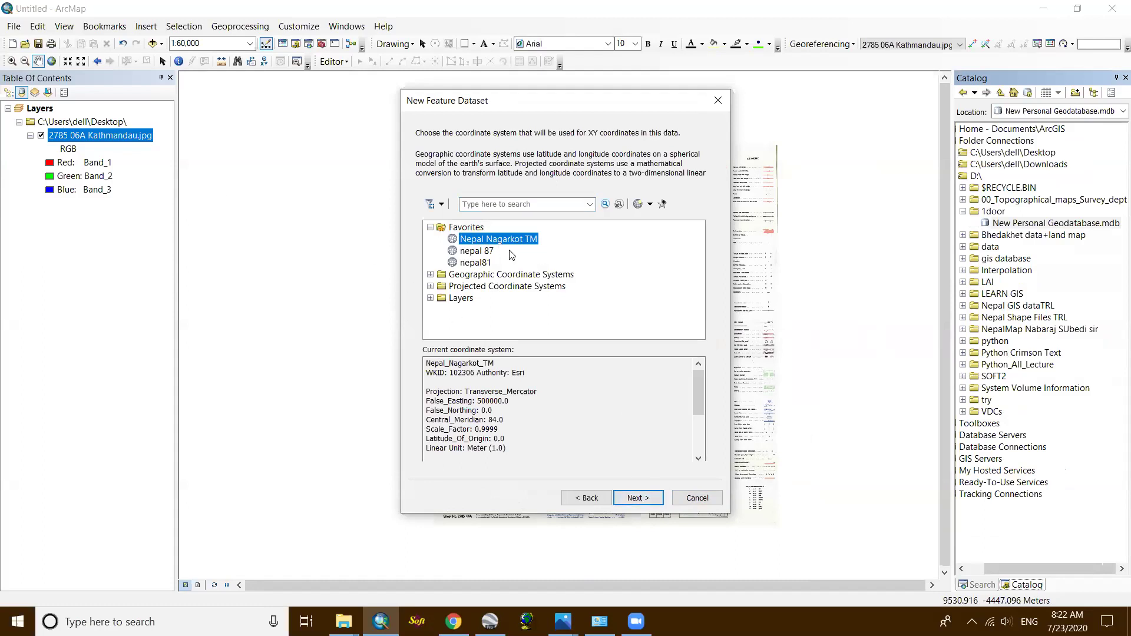
{"action": "left_click", "coordinate": [638, 498]}
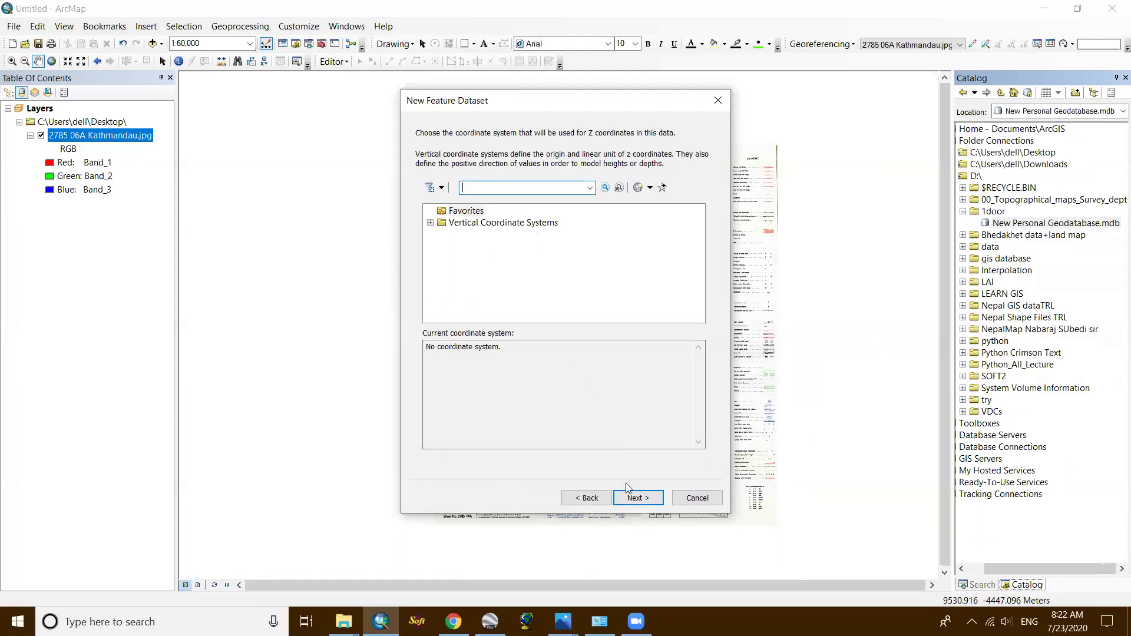
{"action": "left_click", "coordinate": [636, 498]}
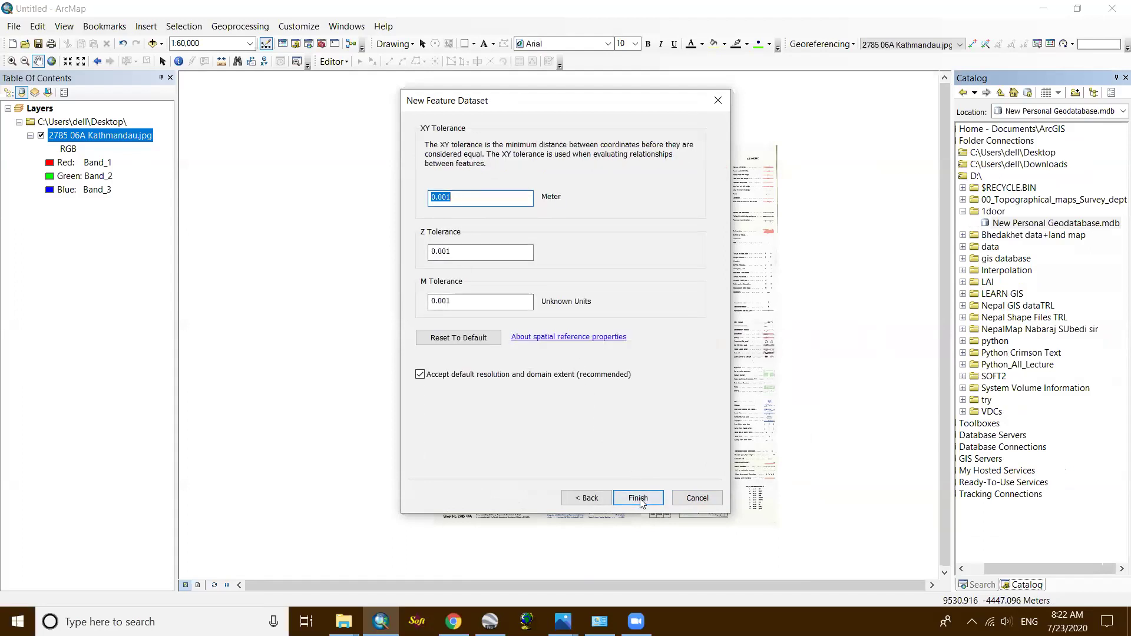
{"action": "left_click", "coordinate": [639, 498]}
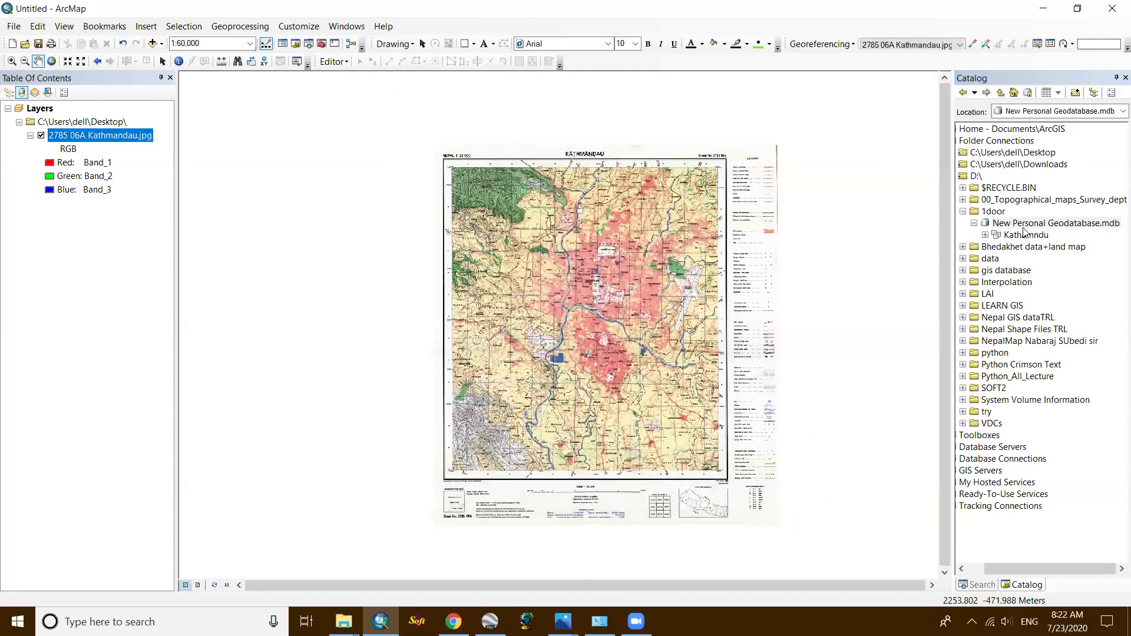
Review the types of new items that can be created inside the Kathamndu feature dataset without creating one.
{"action": "left_click", "coordinate": [1027, 235]}
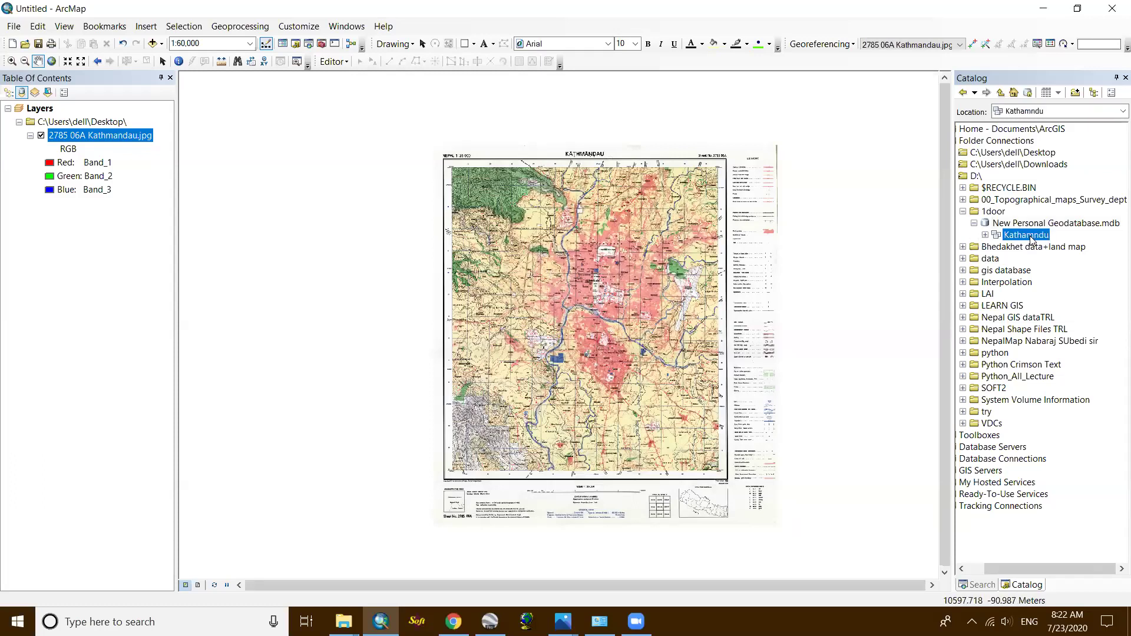
{"action": "right_click", "coordinate": [1030, 236]}
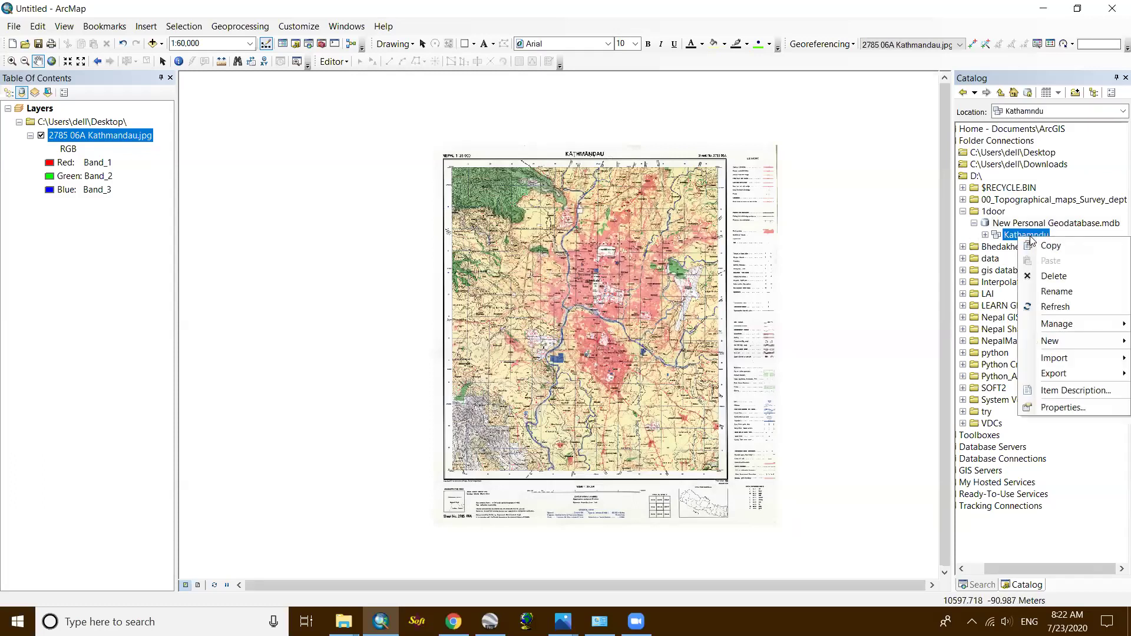
{"action": "left_click", "coordinate": [1050, 343]}
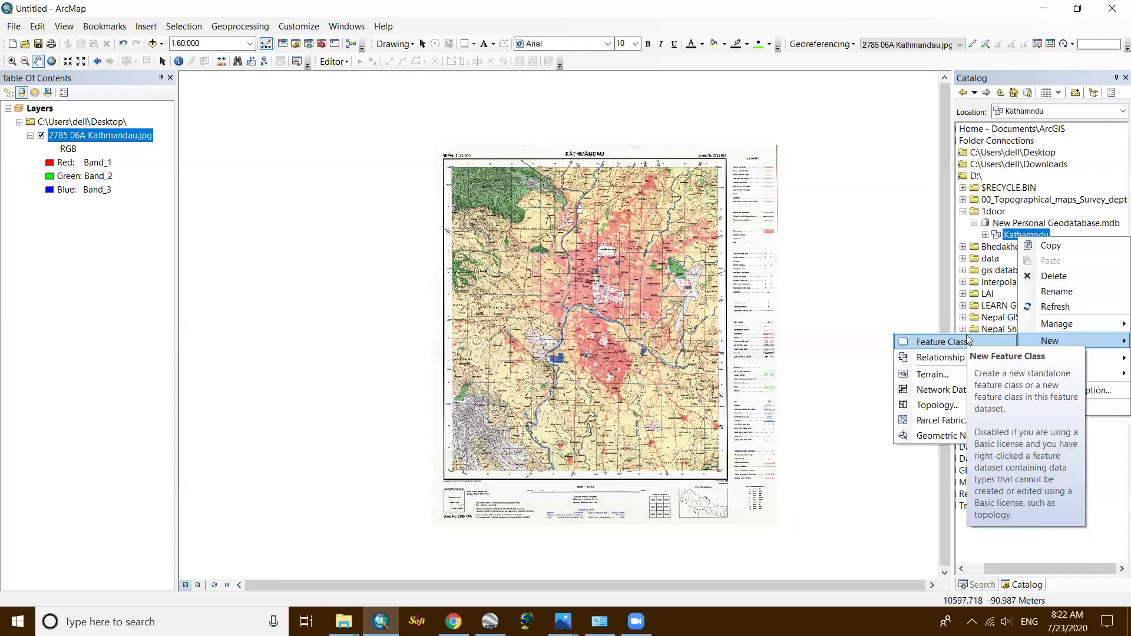
{"action": "left_click", "coordinate": [1061, 236]}
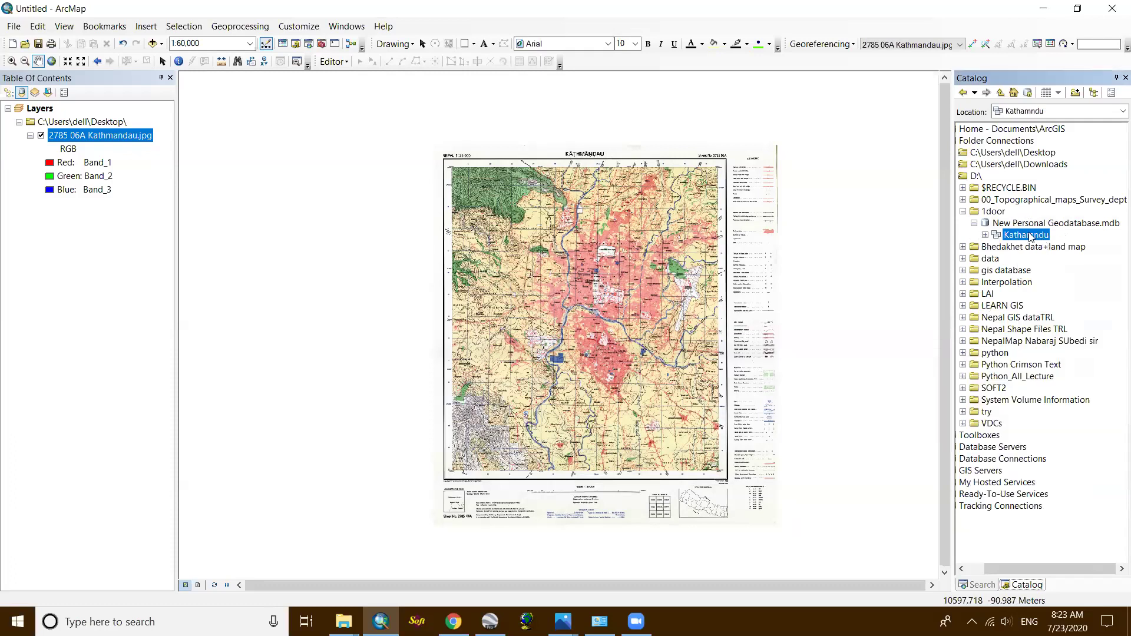
{"action": "right_click", "coordinate": [1028, 239]}
{"action": "left_click", "coordinate": [1083, 233]}
Set up a new feature class named highway with line features in the Kathamndu dataset, and cancel without creating it.
{"action": "right_click", "coordinate": [1031, 236]}
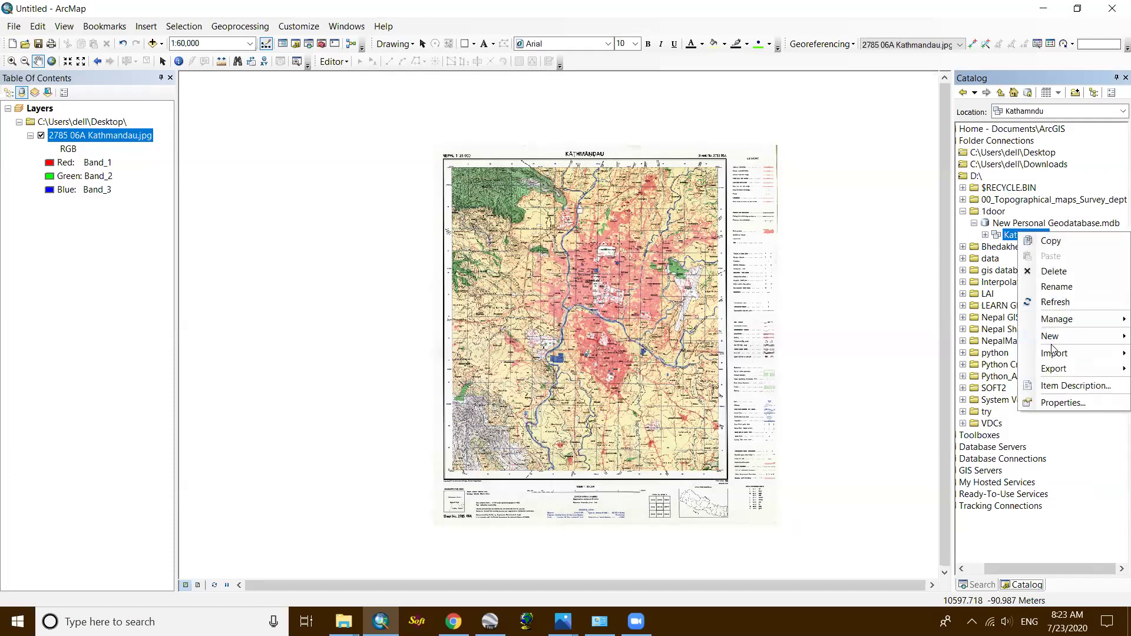
{"action": "mouse_move", "coordinate": [1054, 346]}
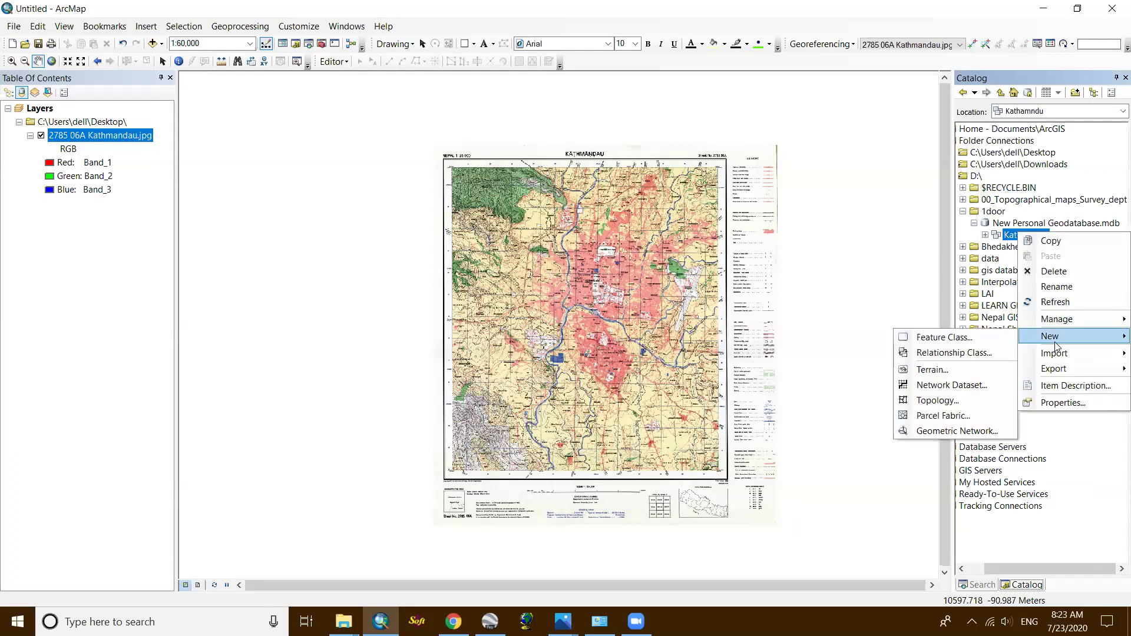
{"action": "left_click", "coordinate": [967, 341]}
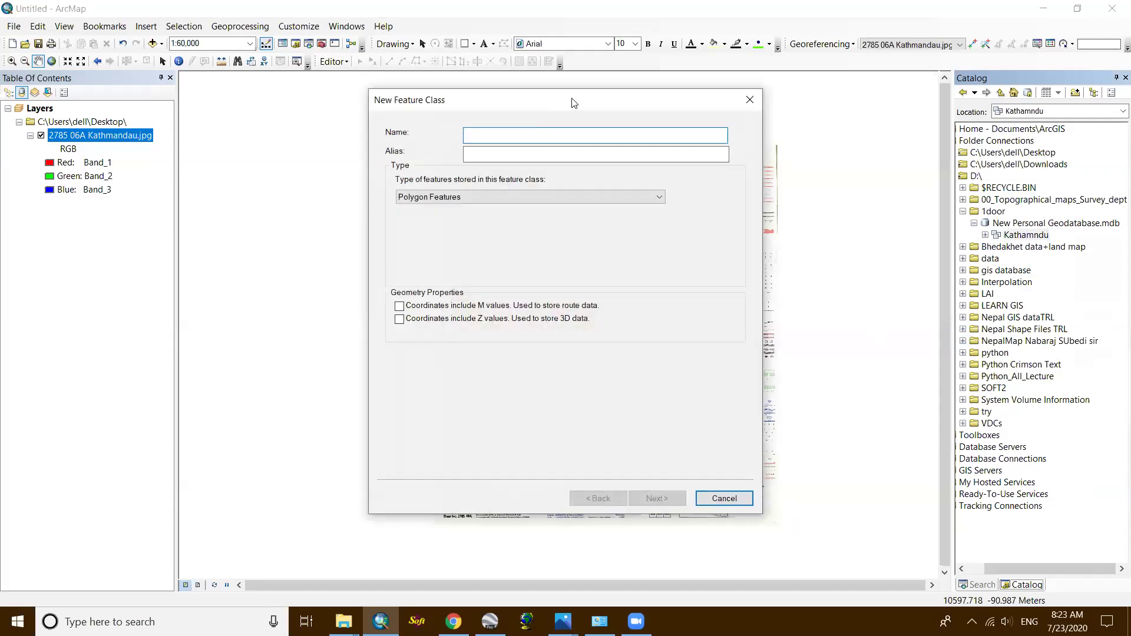
{"action": "left_click_drag", "start_coordinate": [585, 104], "coordinate": [611, 185]}
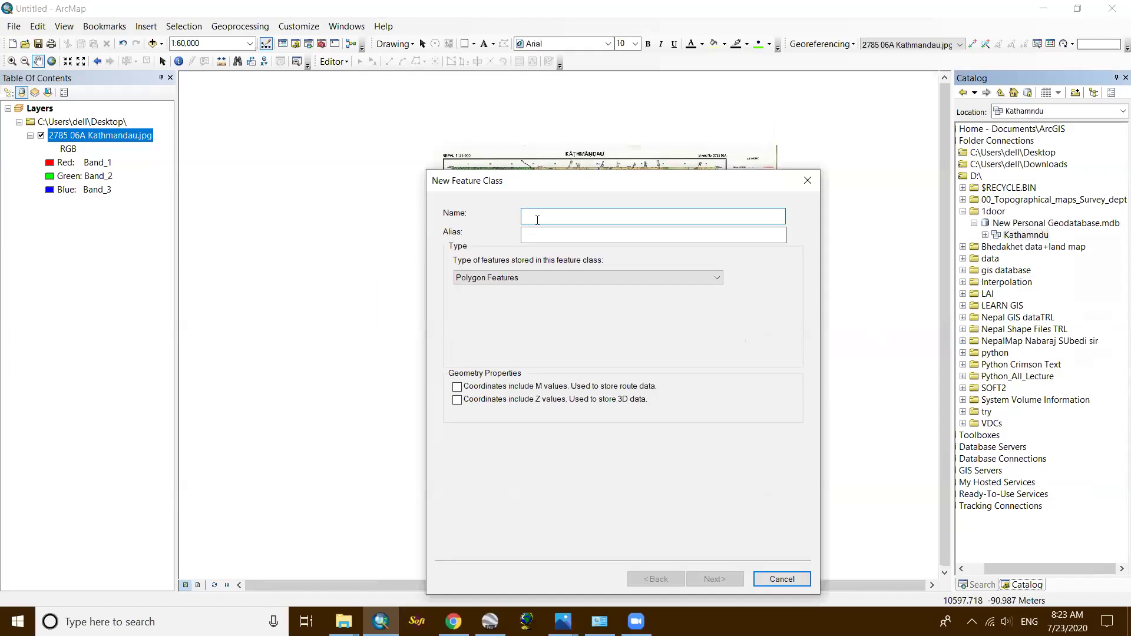
{"action": "type", "text": "hig"}
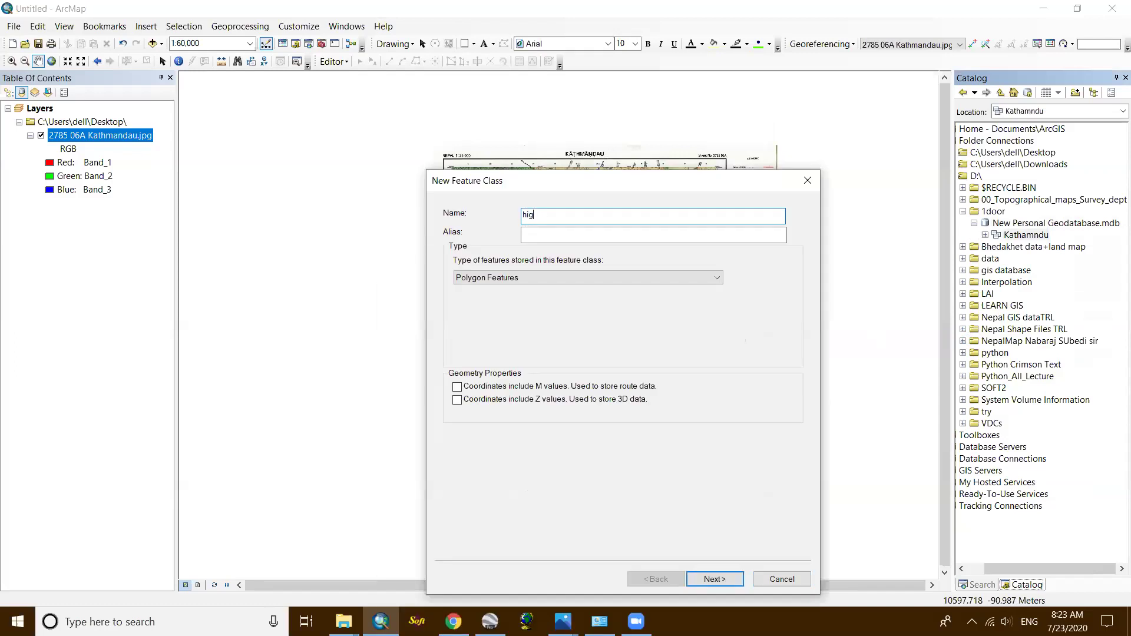
{"action": "type", "text": "hway"}
{"action": "left_click", "coordinate": [633, 279]}
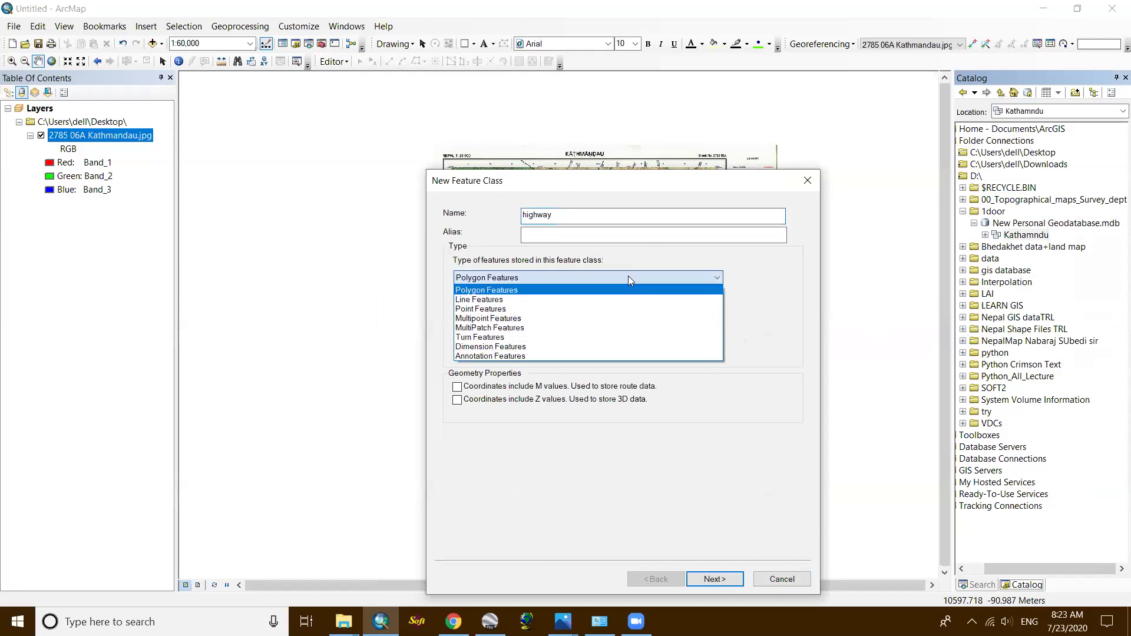
{"action": "left_click", "coordinate": [607, 301]}
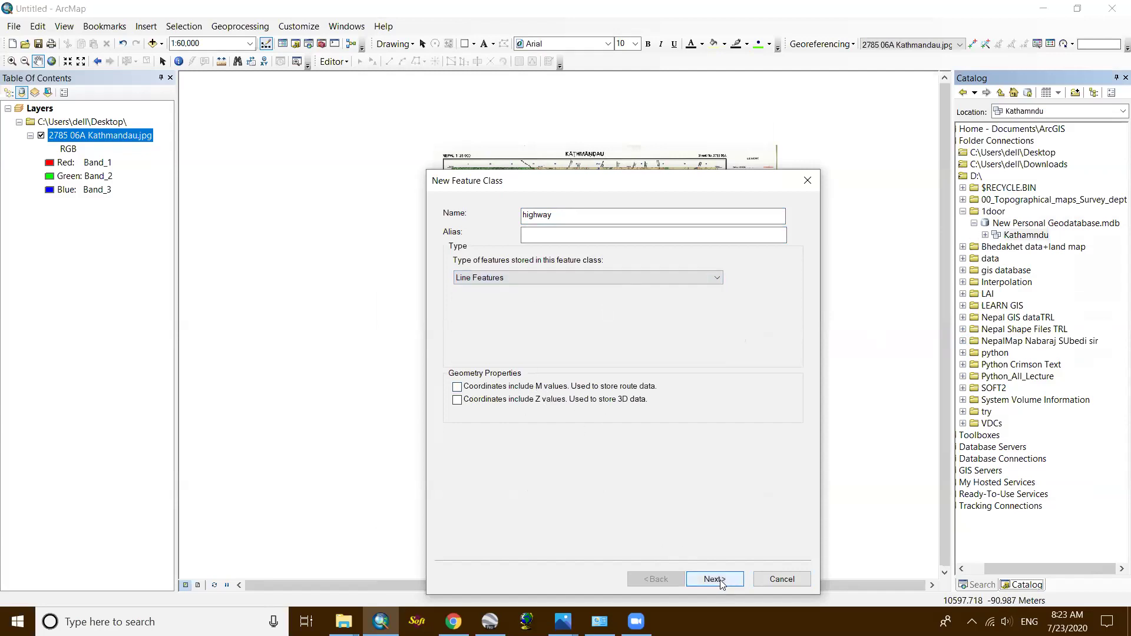
{"action": "left_click", "coordinate": [806, 177]}
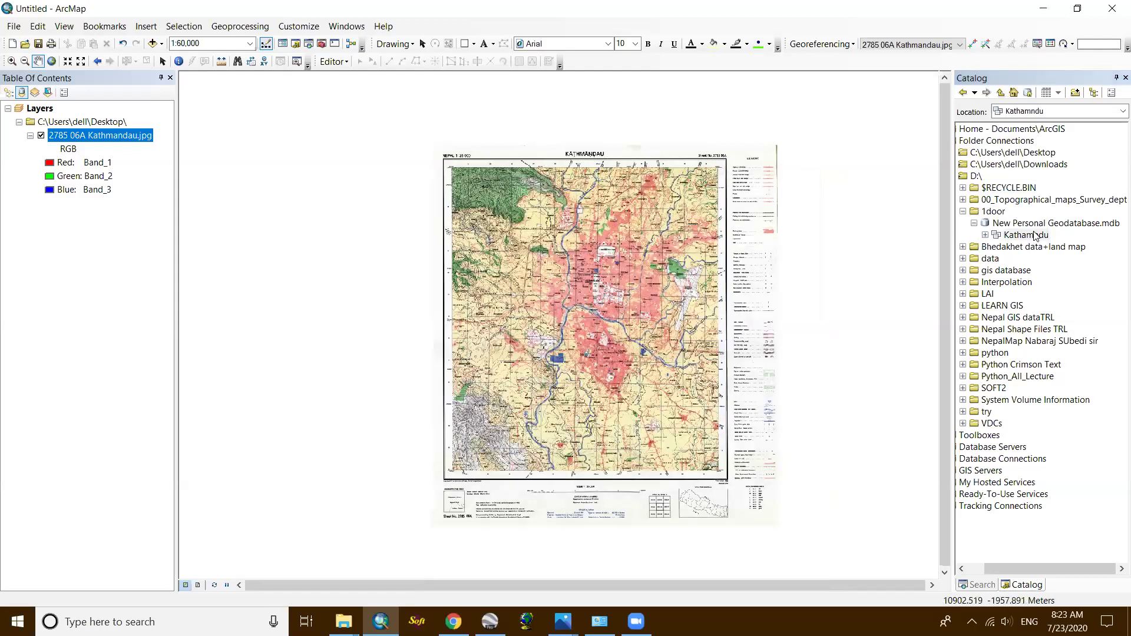
Examine the central city and rivers on the Kathmandu map at larger scales.
{"action": "left_click", "coordinate": [1025, 236]}
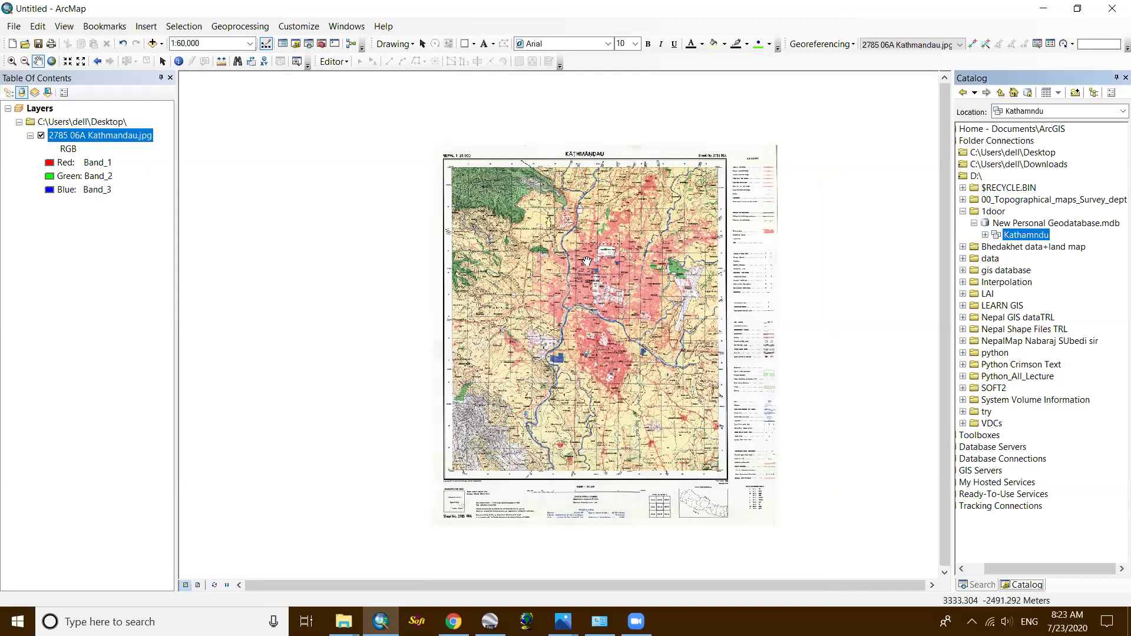
{"action": "scroll", "coordinate": [587, 261], "scroll_direction": "down", "scroll_amount": 2}
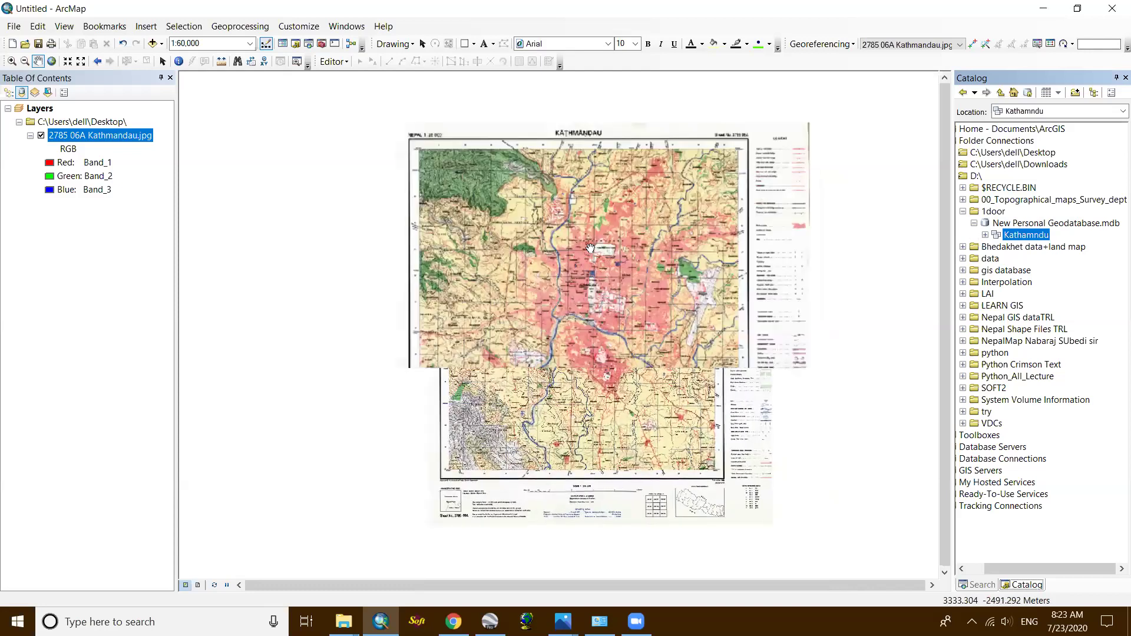
{"action": "scroll", "coordinate": [538, 249], "scroll_direction": "down", "scroll_amount": 1}
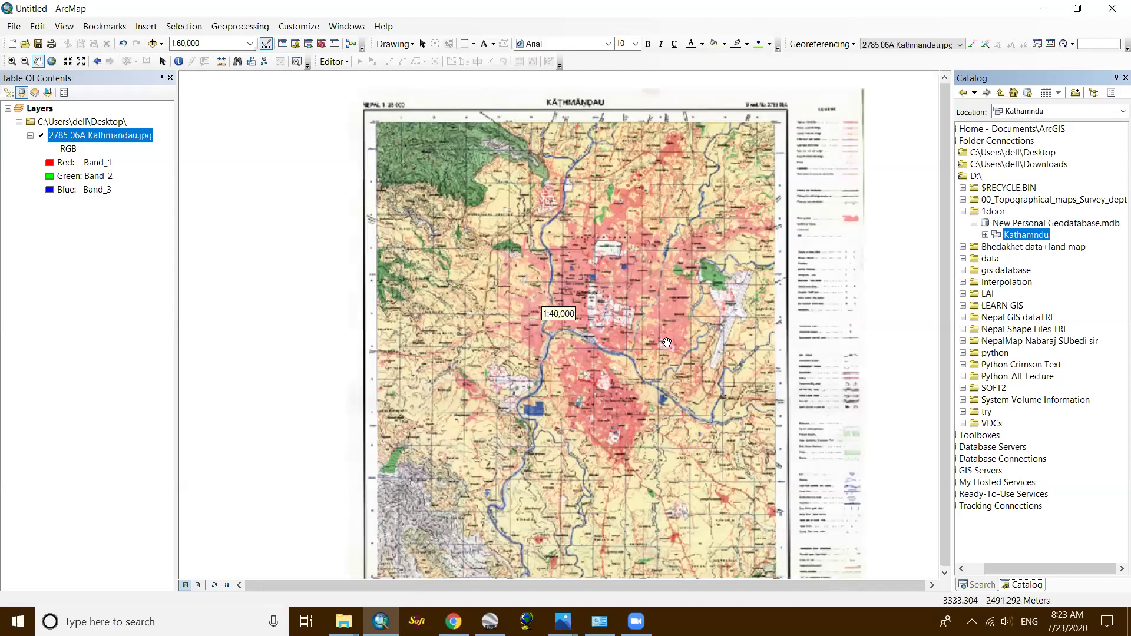
{"action": "scroll", "coordinate": [583, 253], "scroll_direction": "down", "scroll_amount": 1}
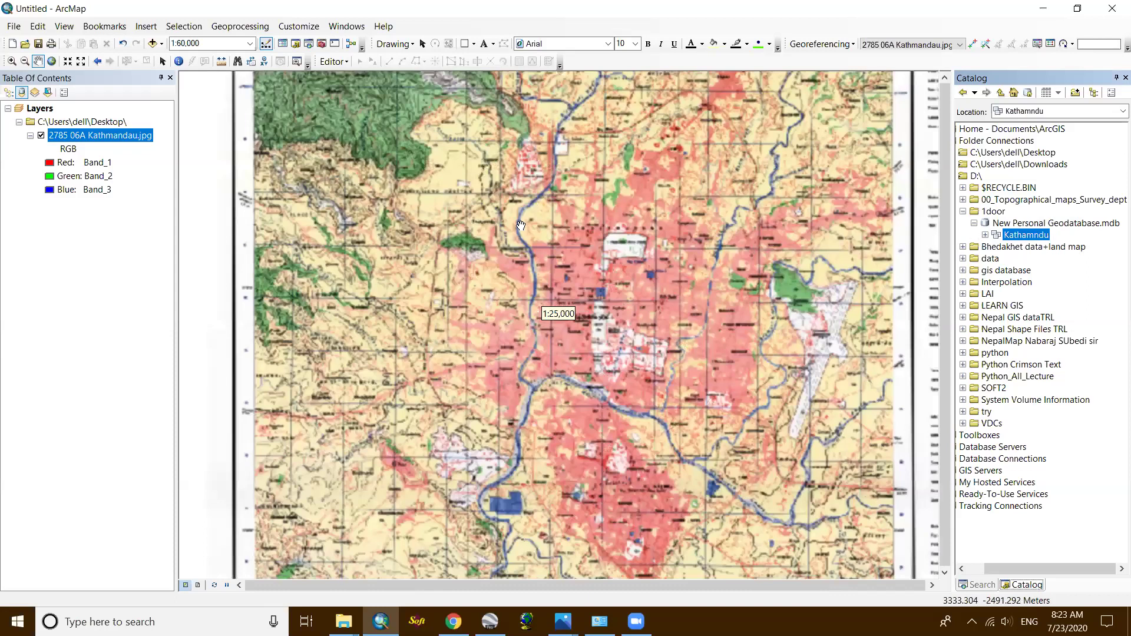
{"action": "scroll", "coordinate": [521, 226], "scroll_direction": "up", "scroll_amount": 1}
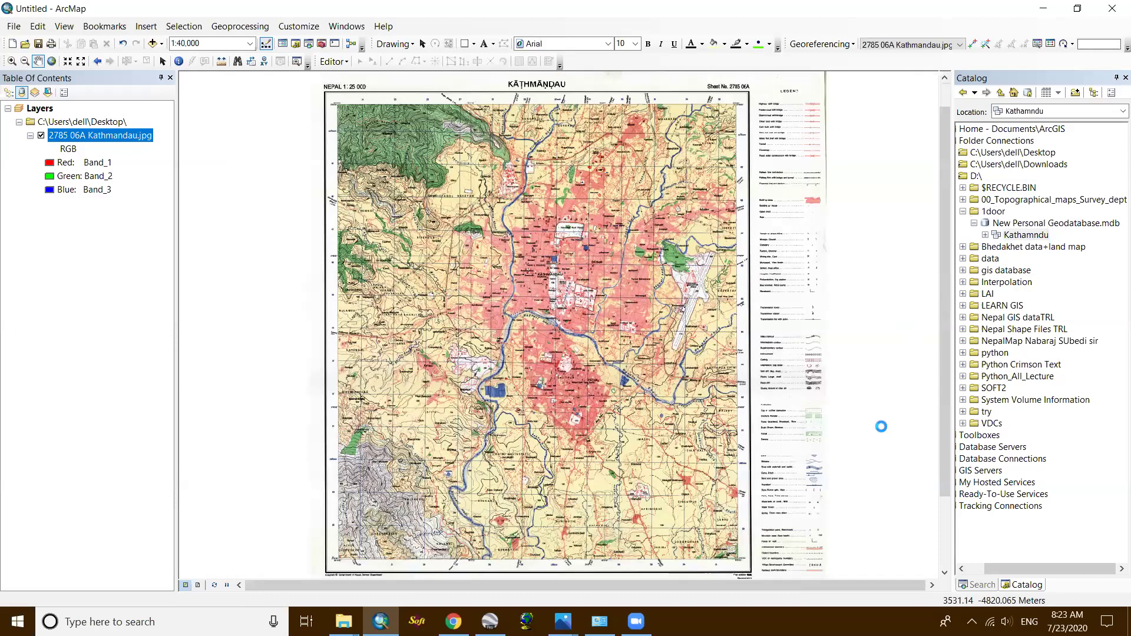
Review the settings for a new shapefile in the 1door folder, and close them without creating it.
{"action": "key", "text": "Left"}
{"action": "key", "text": "Left"}
{"action": "key", "text": "Left"}
{"action": "key", "text": "Left"}
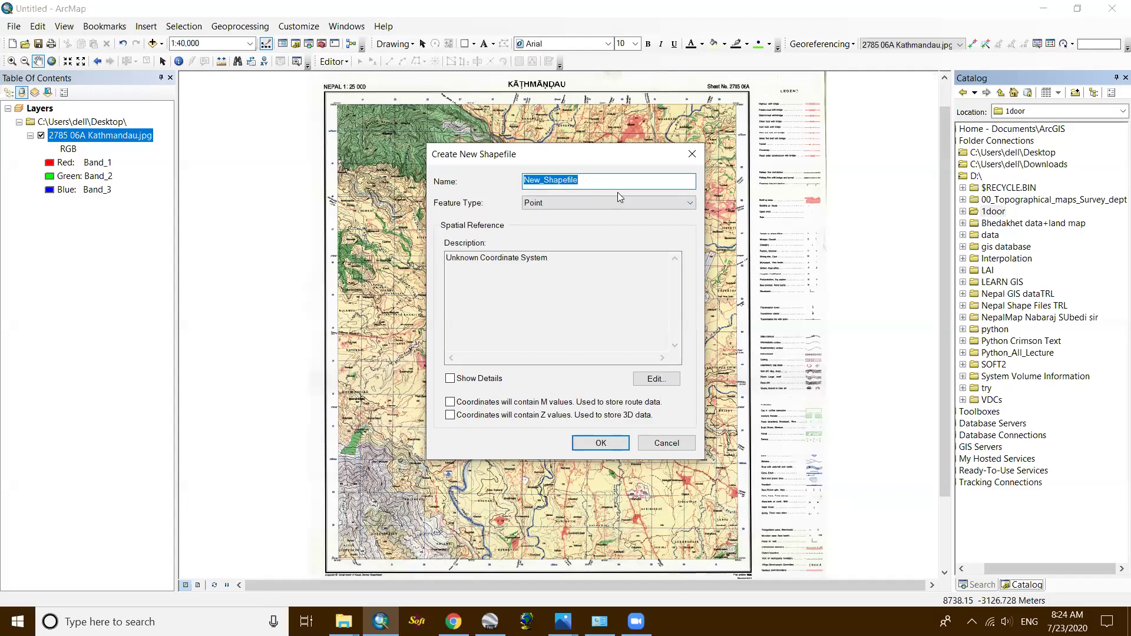
{"action": "left_click", "coordinate": [692, 155]}
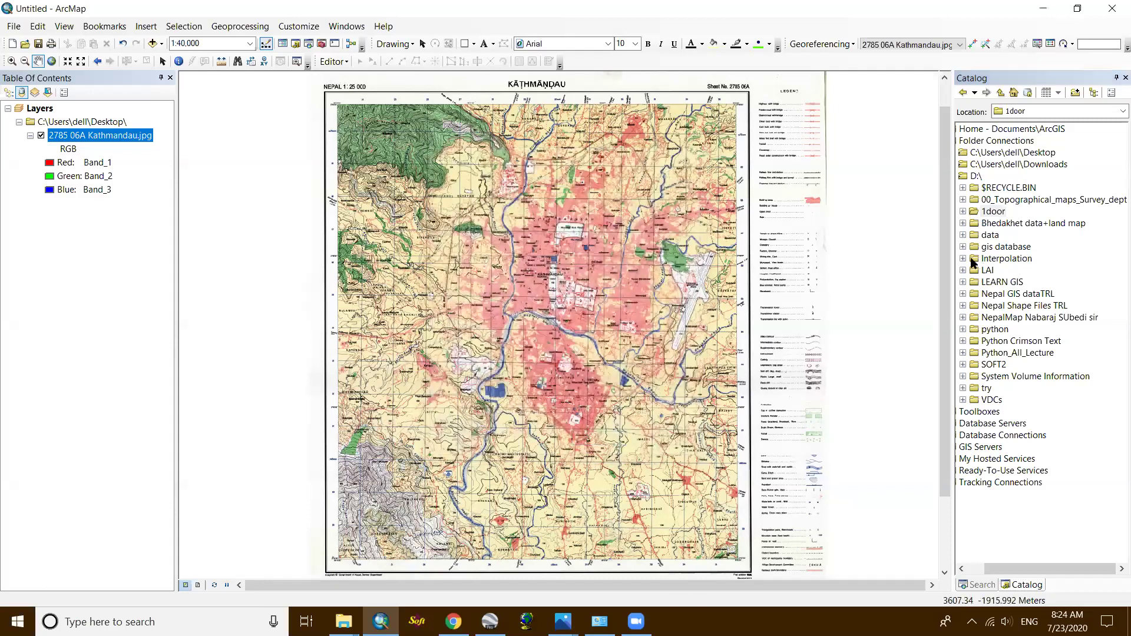
{"action": "right_click", "coordinate": [992, 213]}
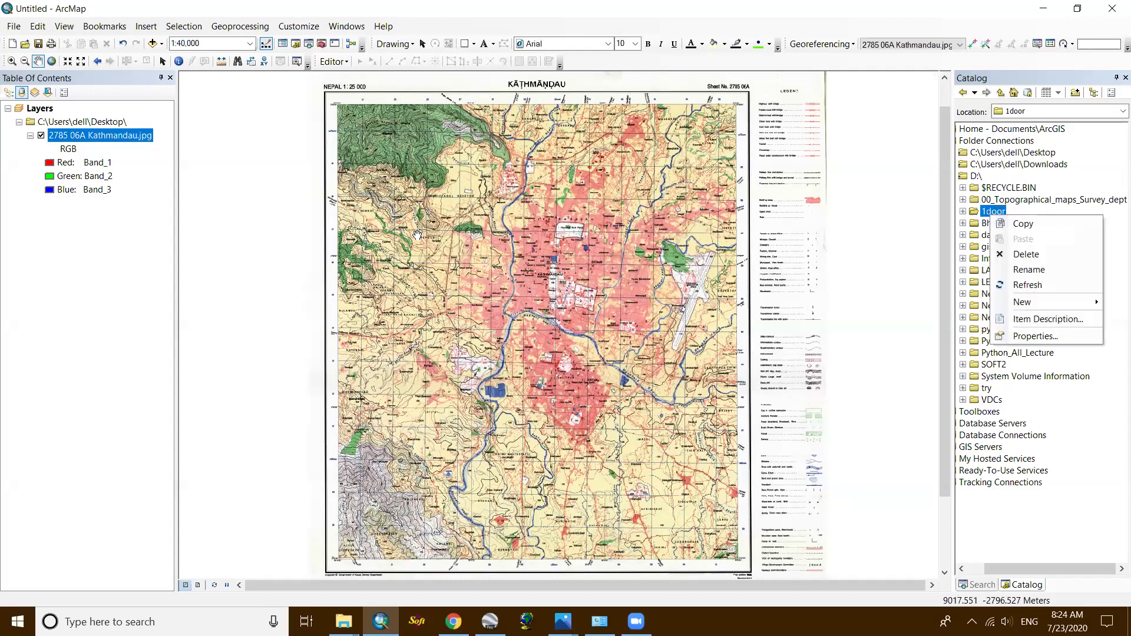
{"action": "left_click_drag", "start_coordinate": [899, 126], "coordinate": [547, 220]}
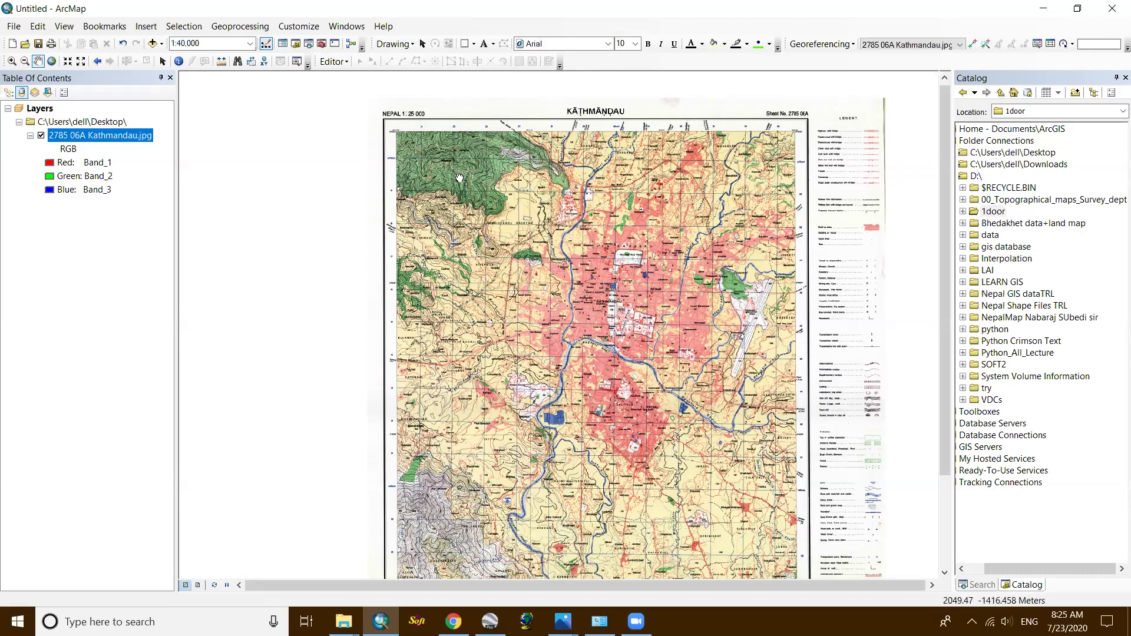
{"action": "left_click_drag", "start_coordinate": [459, 178], "coordinate": [409, 160]}
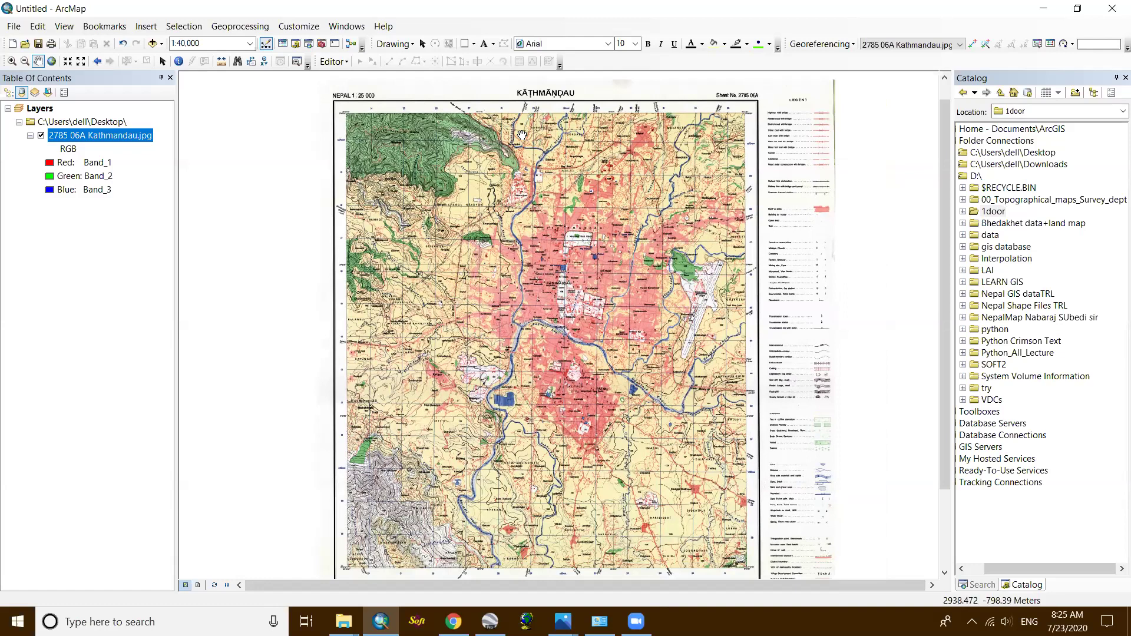
{"action": "scroll", "coordinate": [521, 134], "scroll_direction": "up", "scroll_amount": 1}
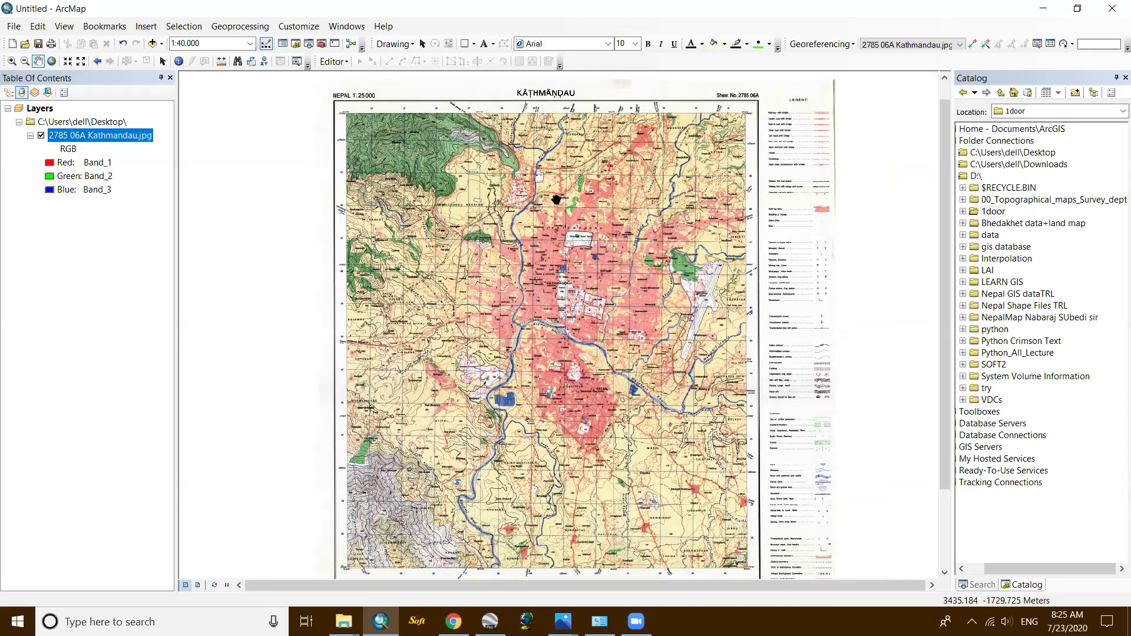
{"action": "scroll", "coordinate": [557, 198], "scroll_direction": "up", "scroll_amount": 1}
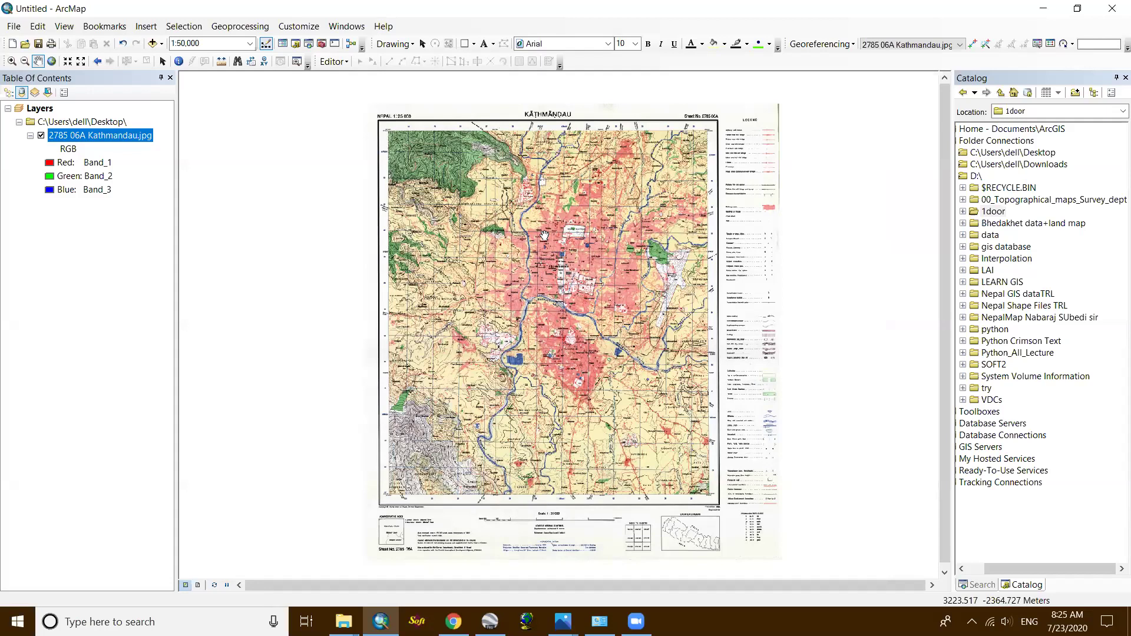
{"action": "scroll", "coordinate": [510, 227], "scroll_direction": "up", "scroll_amount": 1}
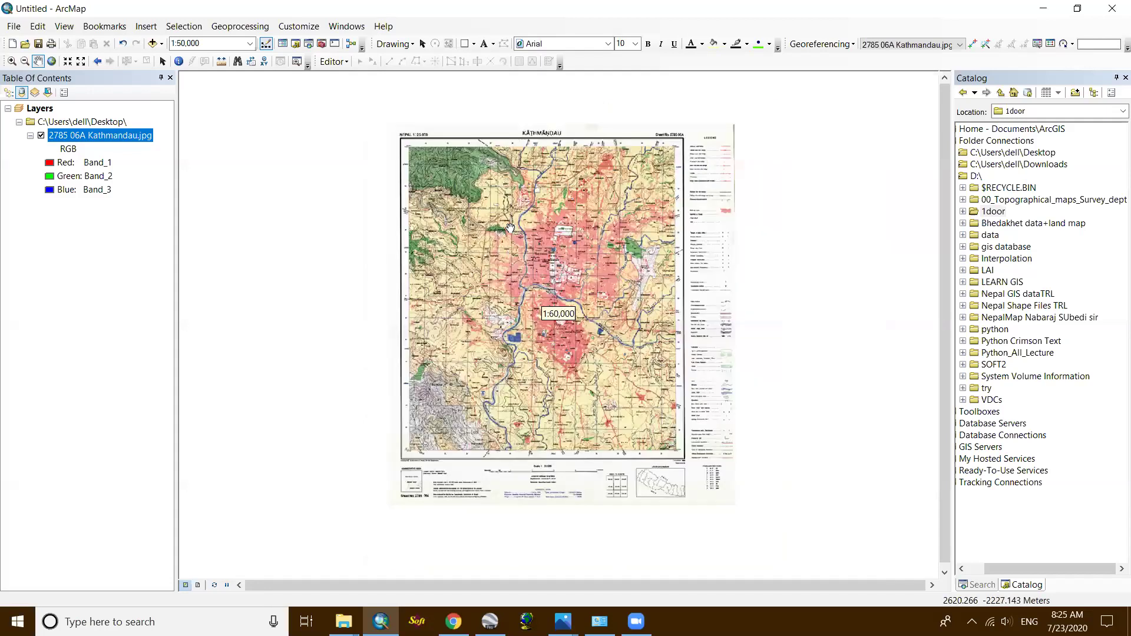
{"action": "scroll", "coordinate": [510, 227], "scroll_direction": "down", "scroll_amount": 1}
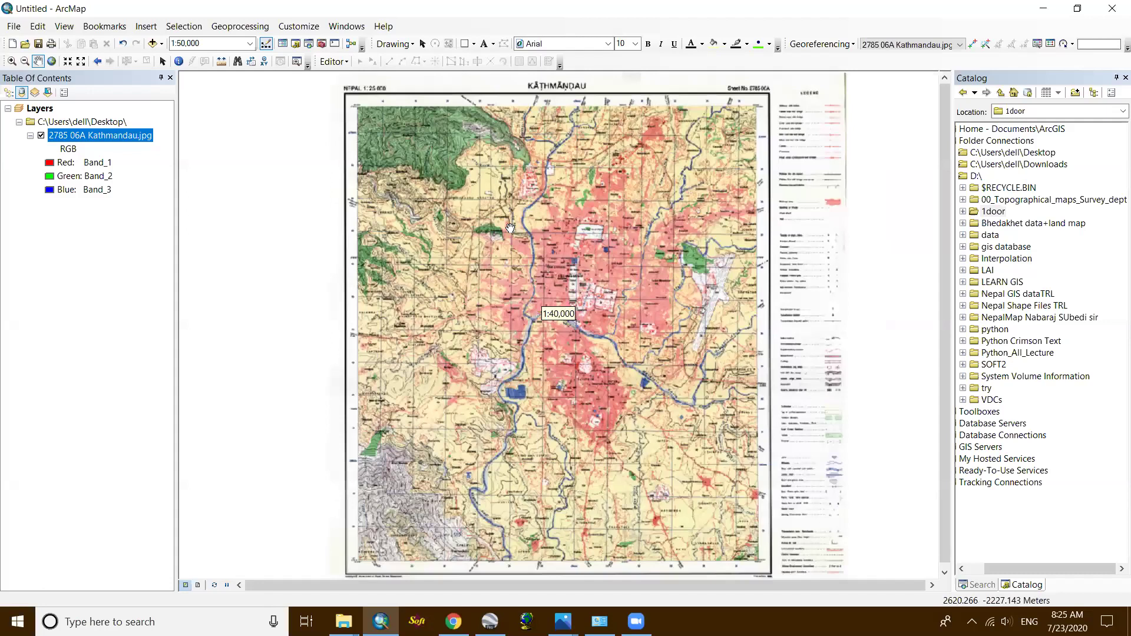
{"action": "scroll", "coordinate": [510, 228], "scroll_direction": "down", "scroll_amount": 5}
{"action": "scroll", "coordinate": [1072, 218], "scroll_direction": "up", "scroll_amount": 4}
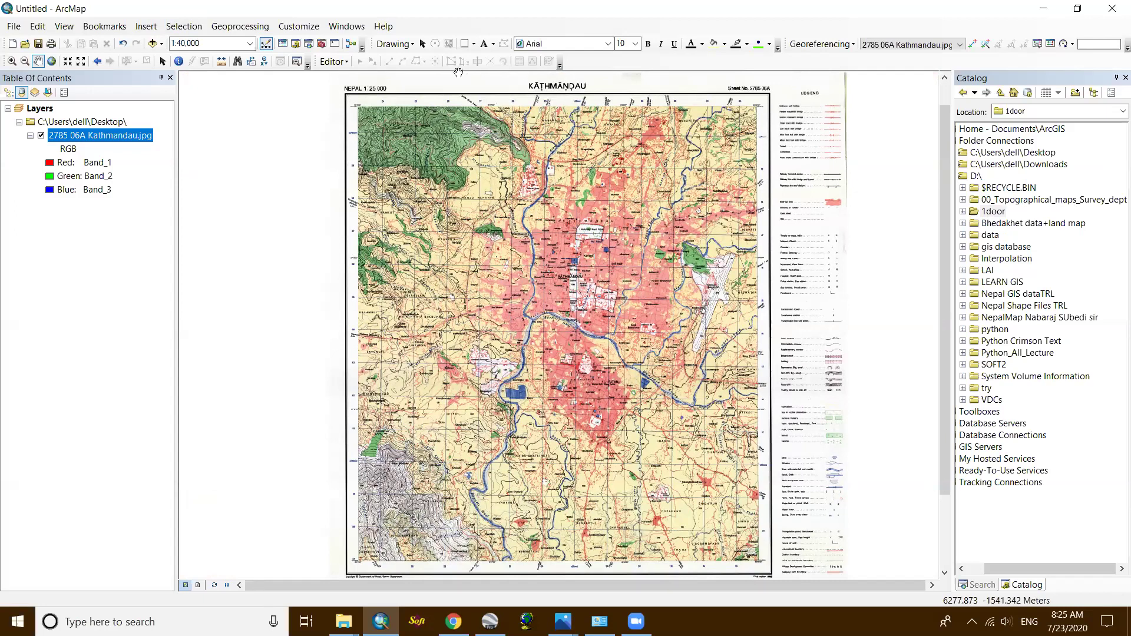
{"action": "left_click", "coordinate": [185, 28]}
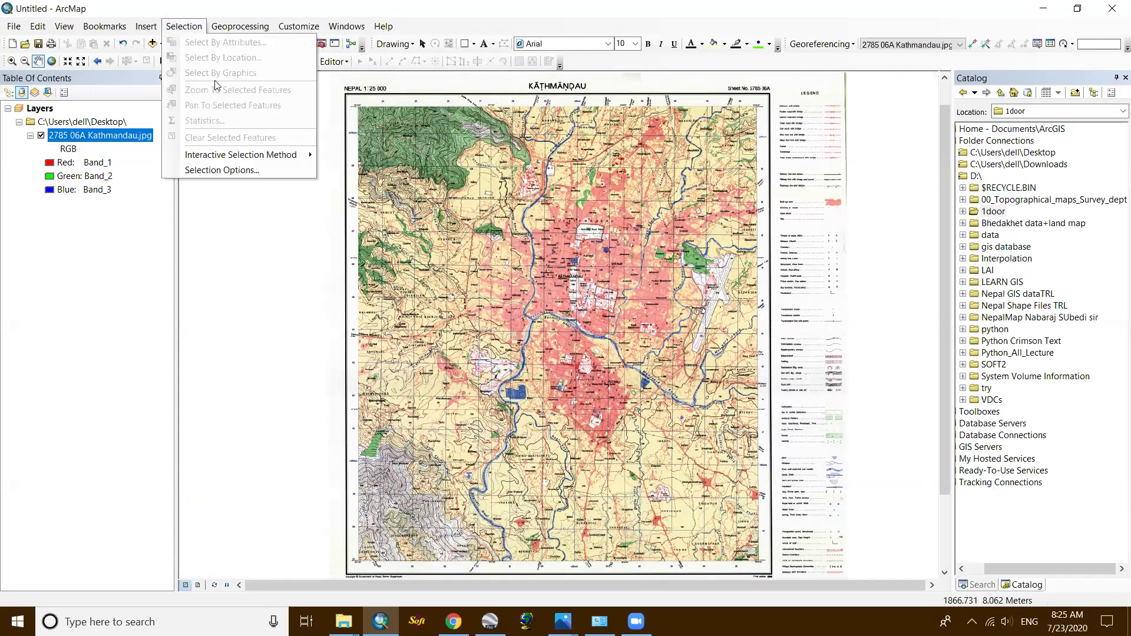
{"action": "left_click", "coordinate": [242, 230]}
{"action": "left_click_drag", "start_coordinate": [247, 230], "coordinate": [563, 325]}
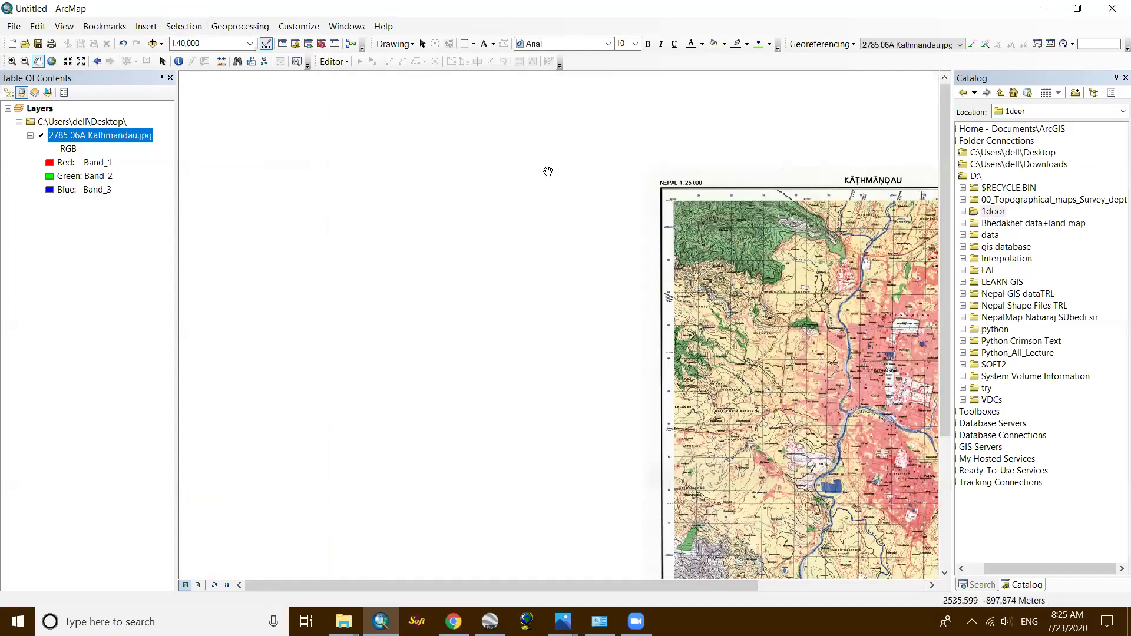
{"action": "left_click_drag", "start_coordinate": [606, 184], "coordinate": [534, 197]}
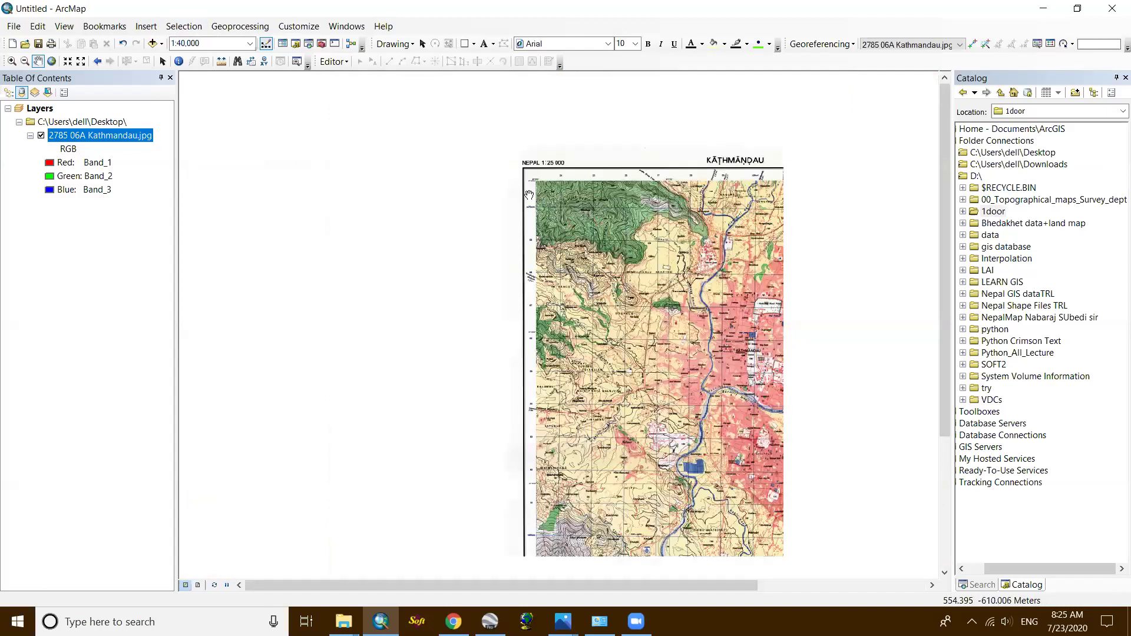
{"action": "left_click_drag", "start_coordinate": [743, 180], "coordinate": [607, 142]}
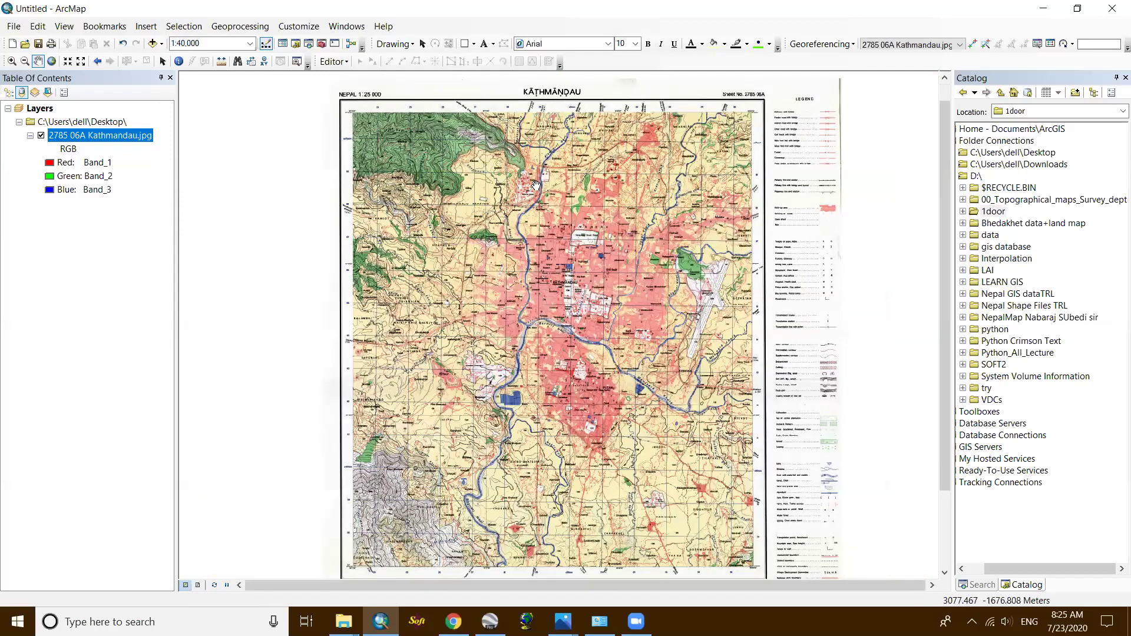
{"action": "scroll", "coordinate": [537, 186], "scroll_direction": "up", "scroll_amount": 2}
{"action": "scroll", "coordinate": [536, 185], "scroll_direction": "down", "scroll_amount": 1}
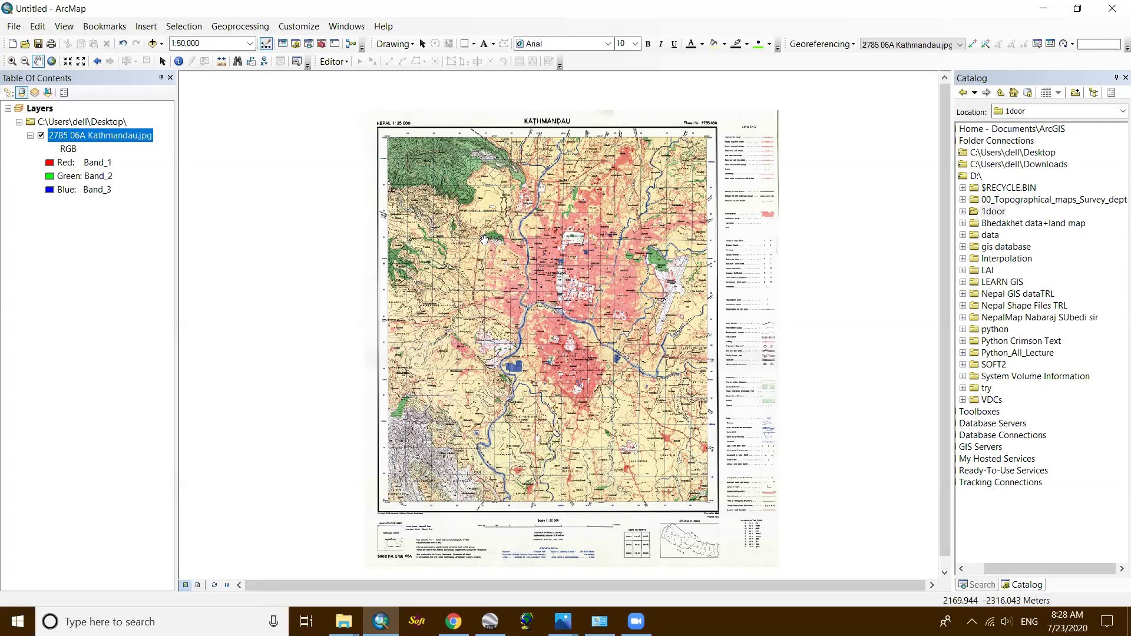
{"action": "scroll", "coordinate": [484, 239], "scroll_direction": "down", "scroll_amount": 3}
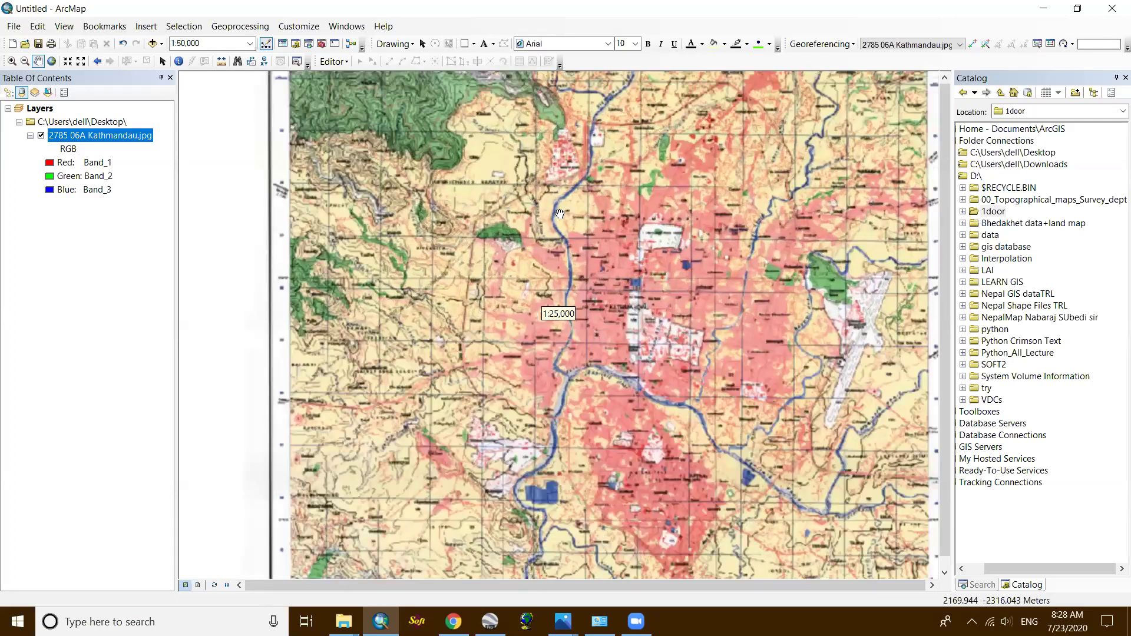
{"action": "scroll", "coordinate": [610, 197], "scroll_direction": "up", "scroll_amount": 2}
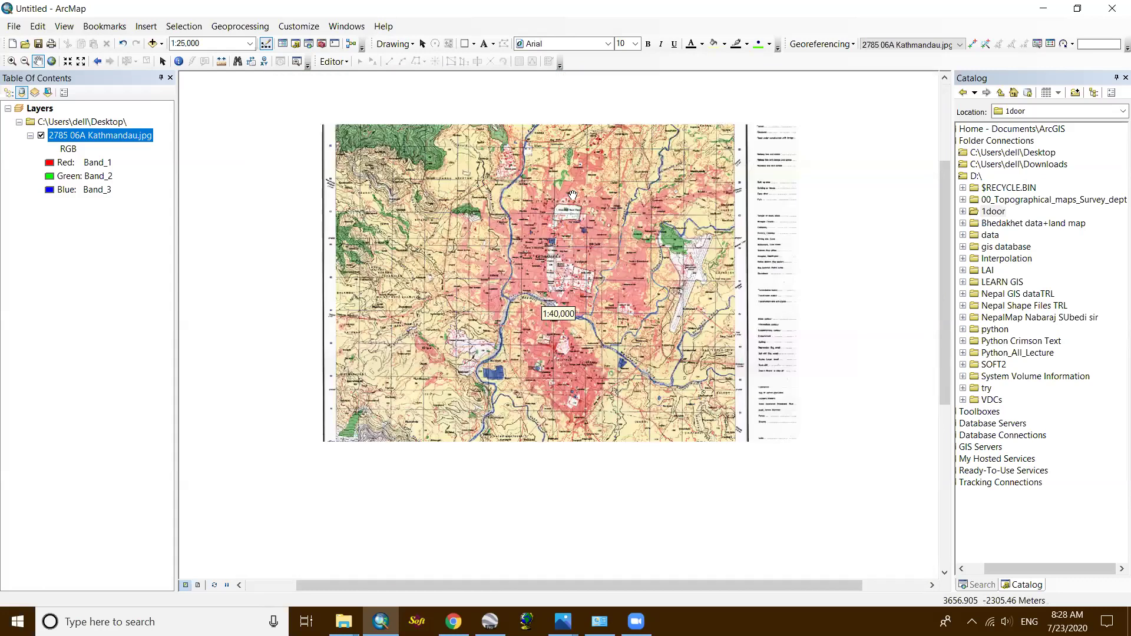
{"action": "scroll", "coordinate": [610, 223], "scroll_direction": "up", "scroll_amount": 1}
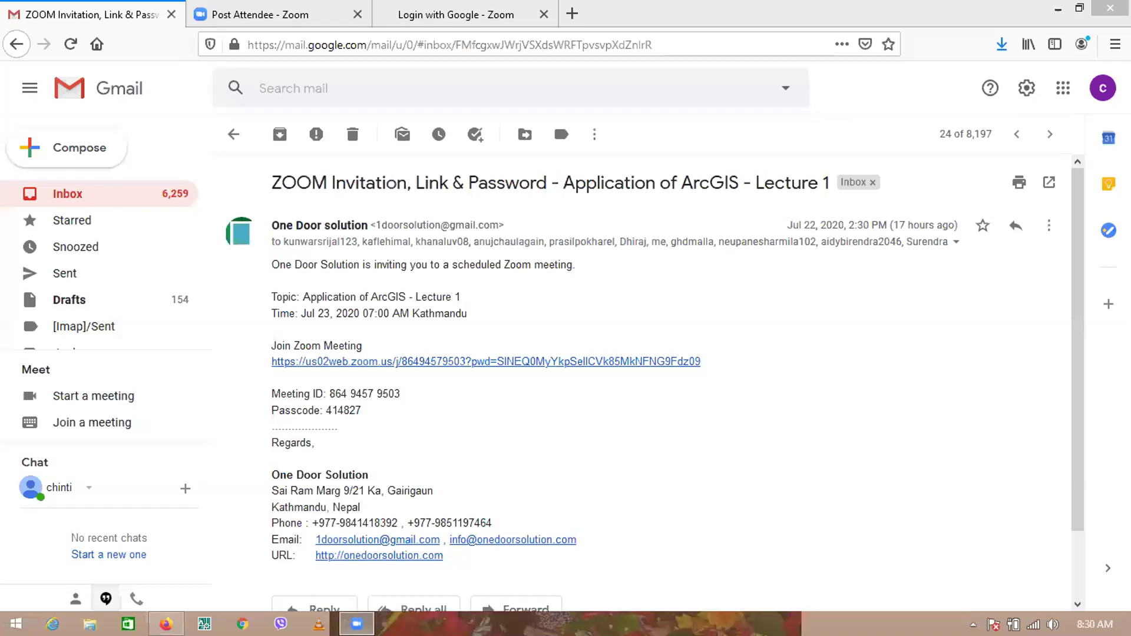
Clear the open windows to show the desktop and start Zoom.
{"action": "key", "text": "super+d"}
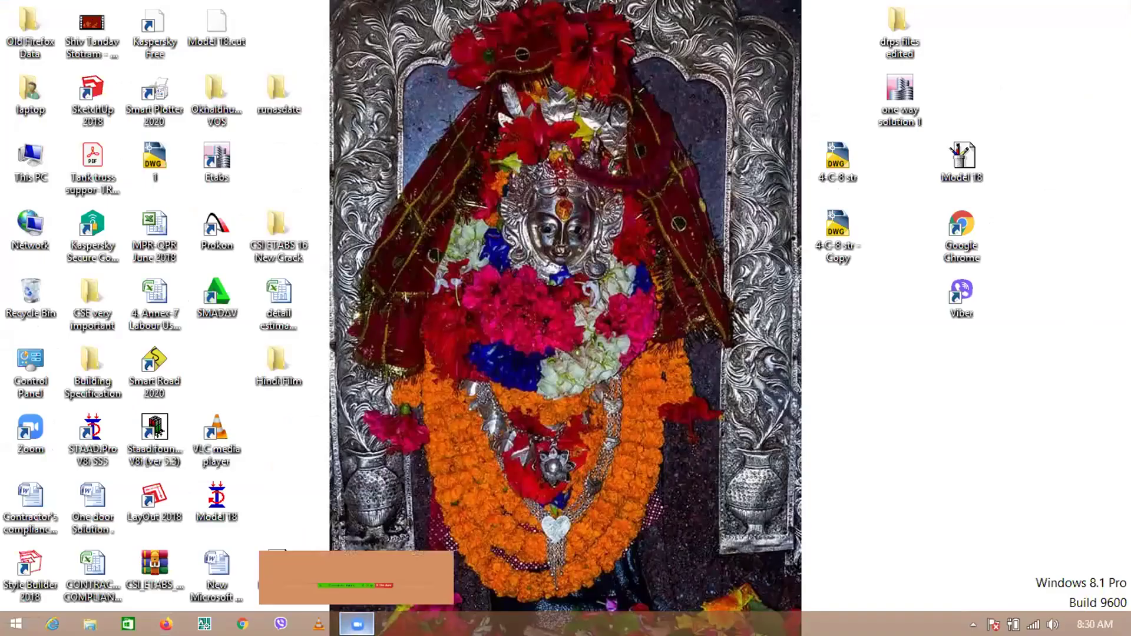
{"action": "right_click", "coordinate": [356, 625]}
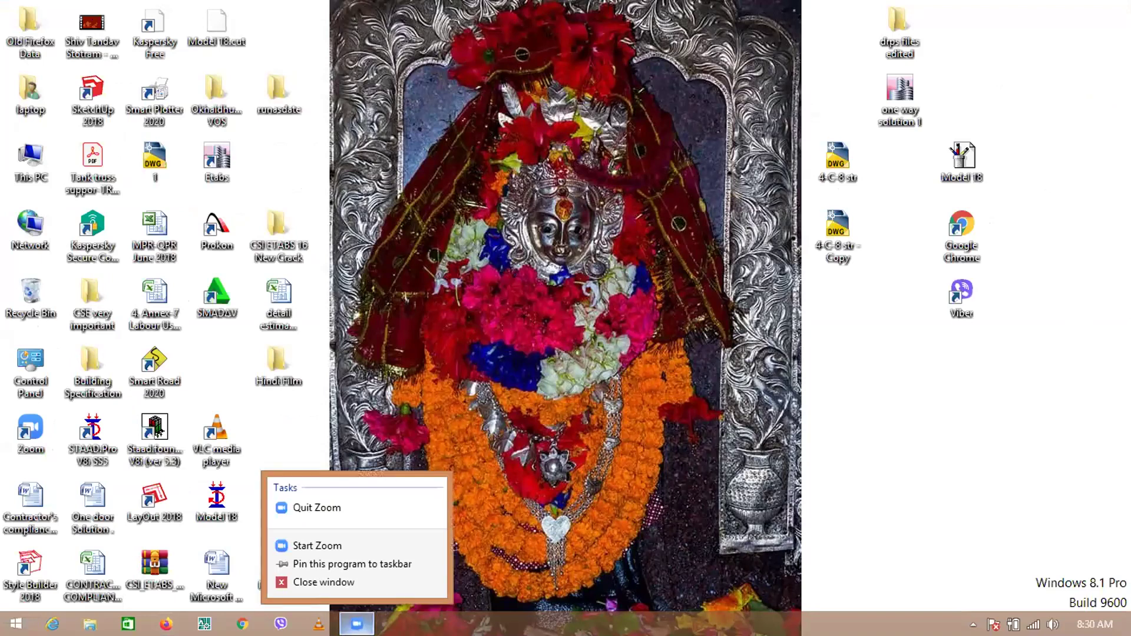
{"action": "left_click", "coordinate": [316, 546]}
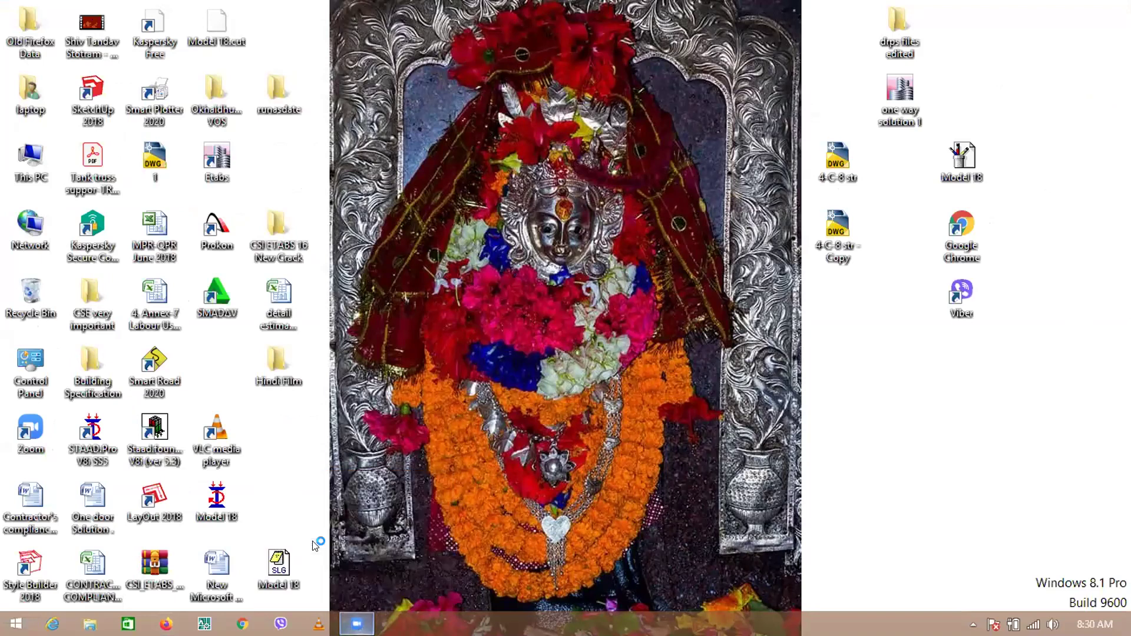
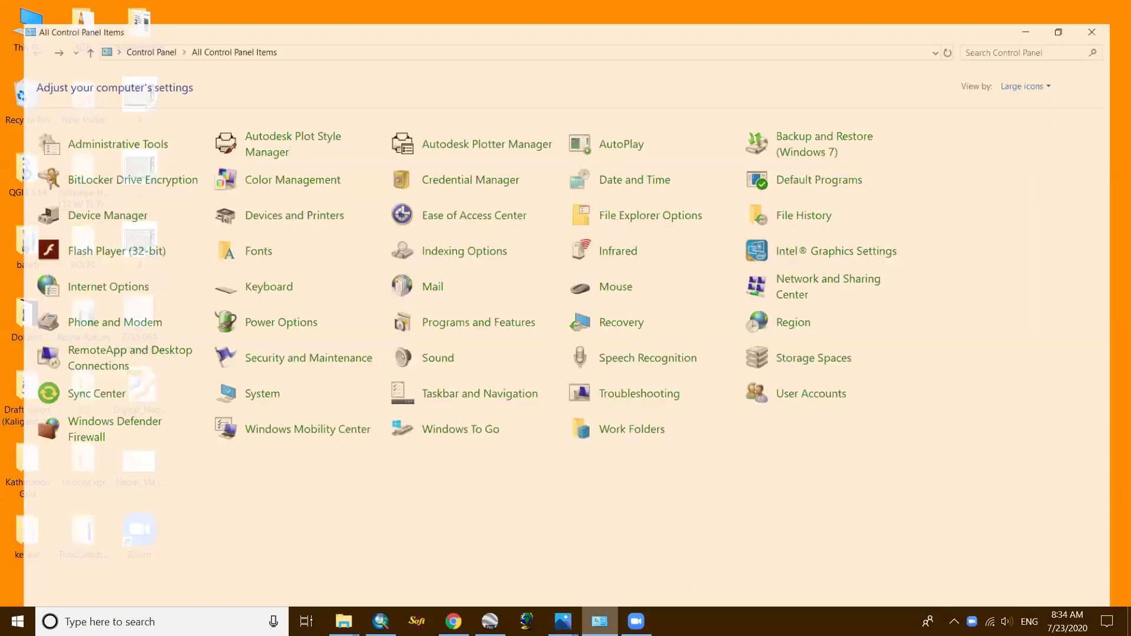
Dismiss the Windows license expiry notice and minimize the Photos window showing 2785 06A Kathmandau.jpg.
{"action": "mouse_move", "coordinate": [642, 560]}
{"action": "left_click", "coordinate": [483, 560]}
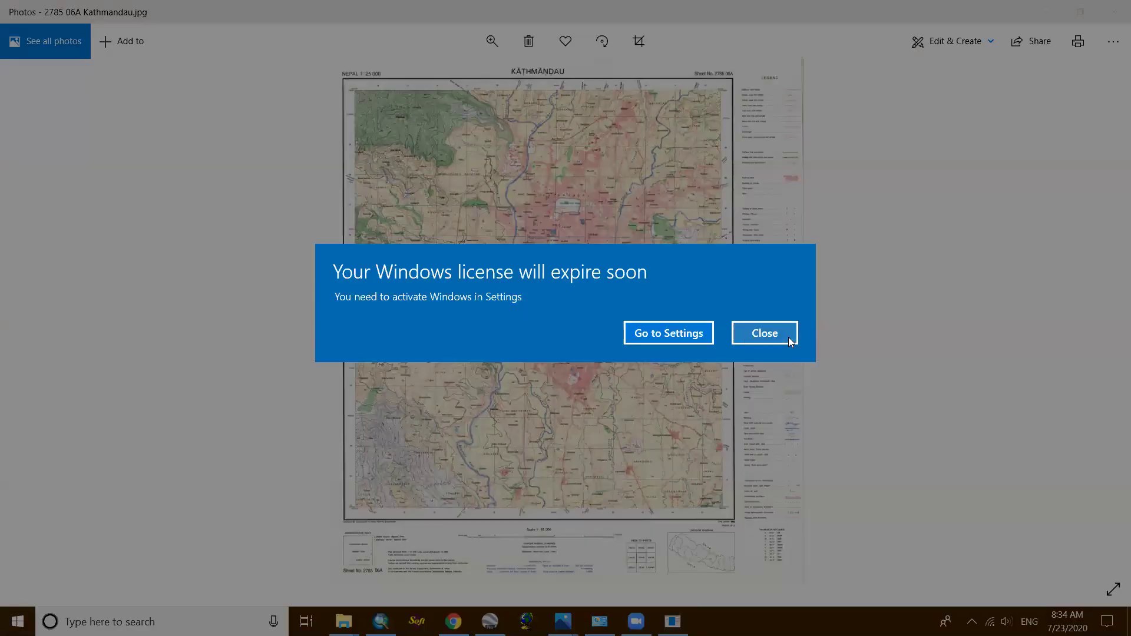
{"action": "left_click", "coordinate": [791, 342]}
{"action": "left_click", "coordinate": [1046, 13]}
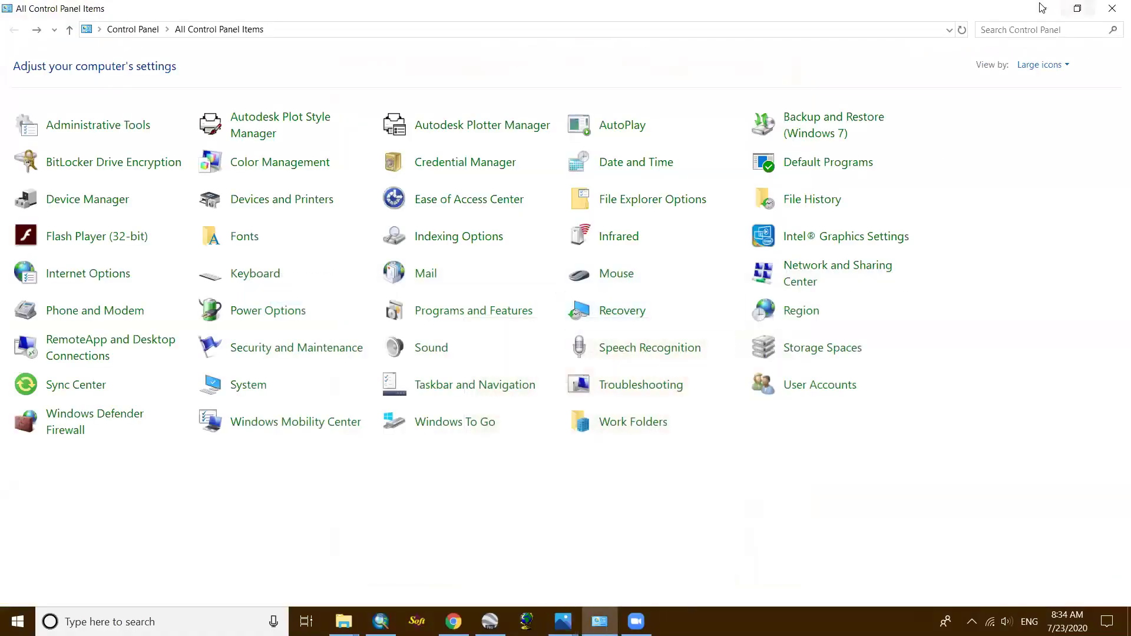
Close one of the two Photos windows showing the Kathmandu map and switch back to ArcMap.
{"action": "left_click", "coordinate": [563, 620]}
{"action": "mouse_move", "coordinate": [563, 620]}
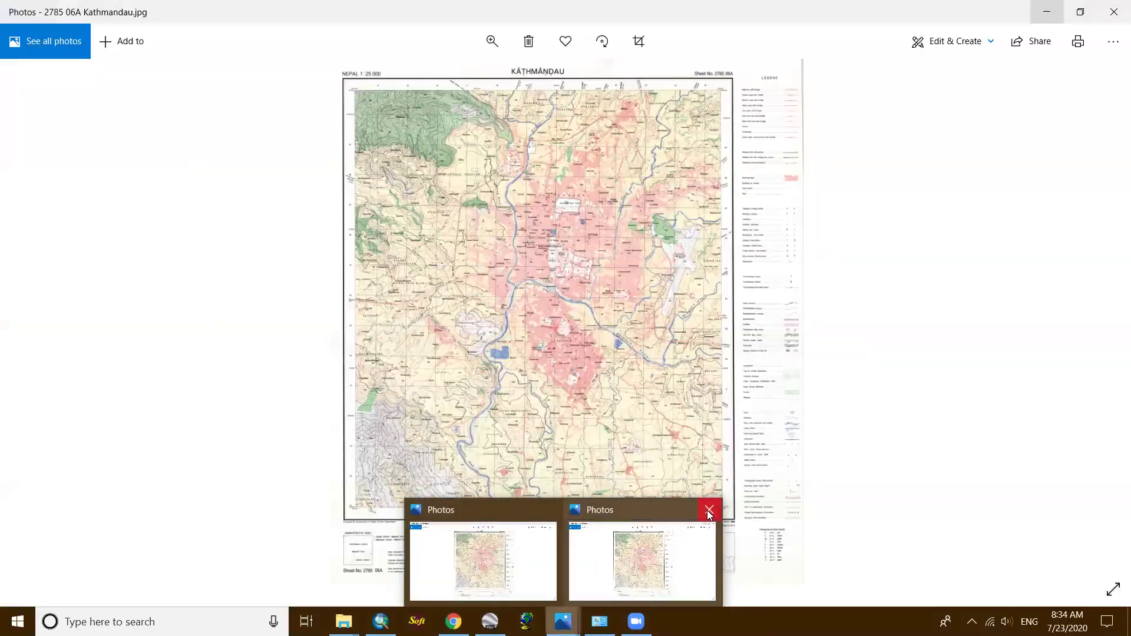
{"action": "left_click", "coordinate": [710, 510]}
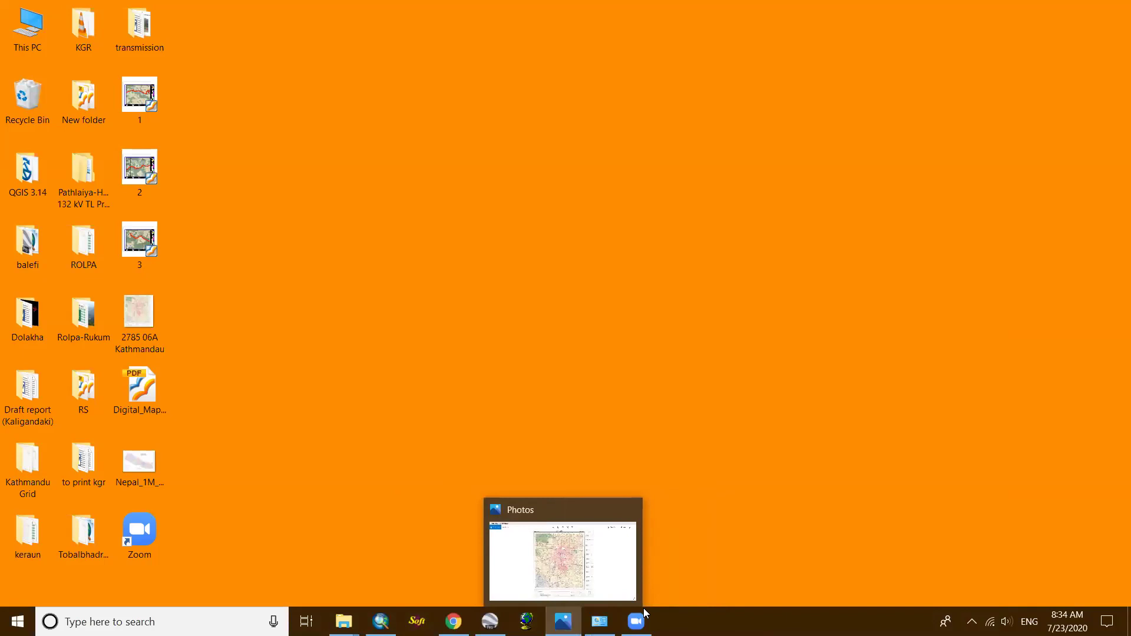
{"action": "left_click", "coordinate": [381, 622]}
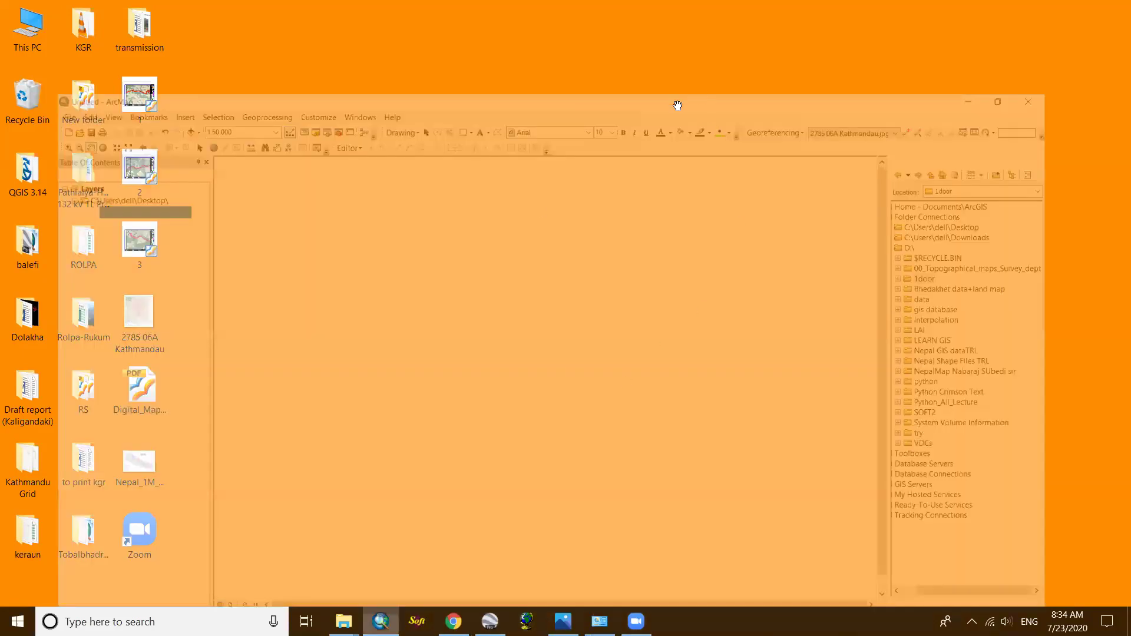
Examine the Kathmandu map sheet as a whole and its city, rivers and northern forest at larger scales up to 1:20,000.
{"action": "scroll", "coordinate": [669, 200], "scroll_direction": "up", "scroll_amount": 1}
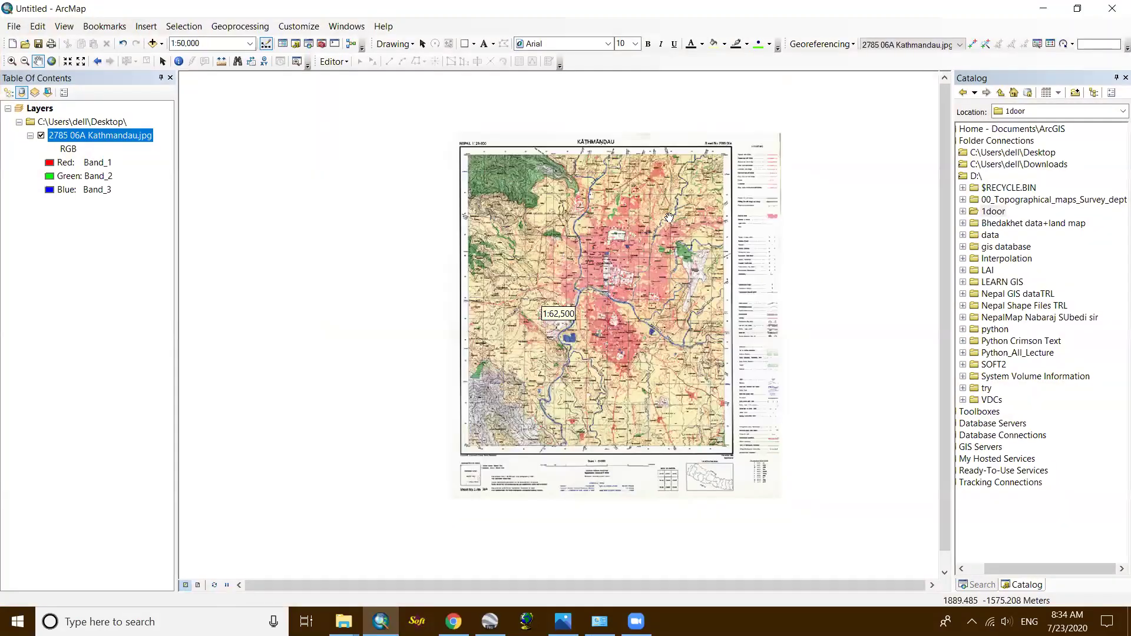
{"action": "scroll", "coordinate": [670, 217], "scroll_direction": "down", "scroll_amount": 3}
{"action": "scroll", "coordinate": [669, 217], "scroll_direction": "up", "scroll_amount": 3}
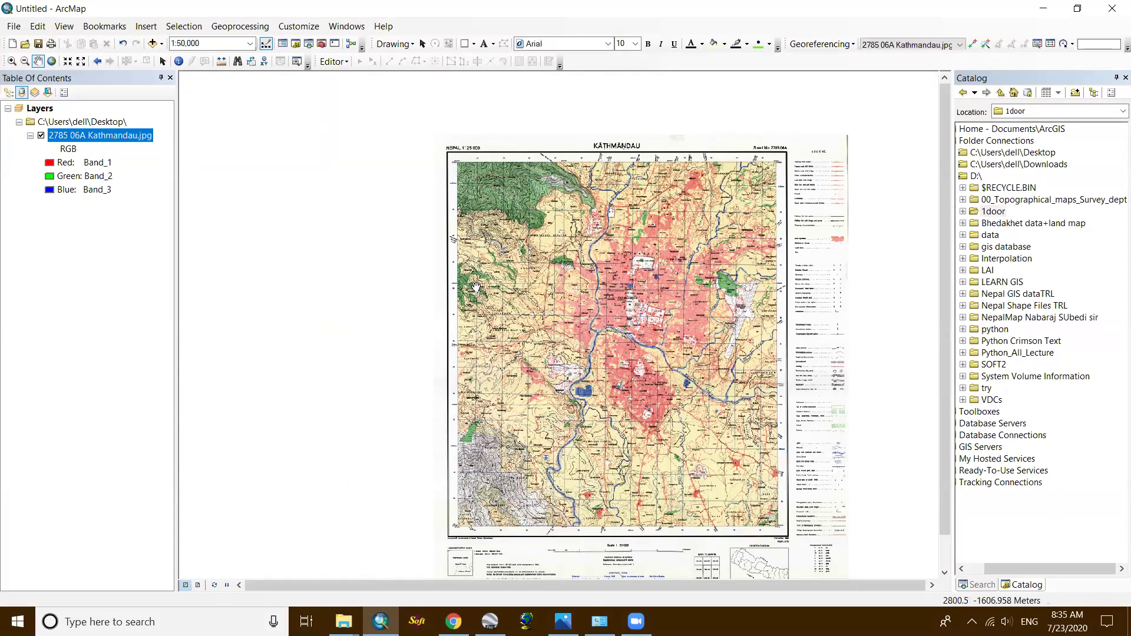
{"action": "scroll", "coordinate": [631, 287], "scroll_direction": "up", "scroll_amount": 2}
{"action": "scroll", "coordinate": [632, 286], "scroll_direction": "down", "scroll_amount": 4}
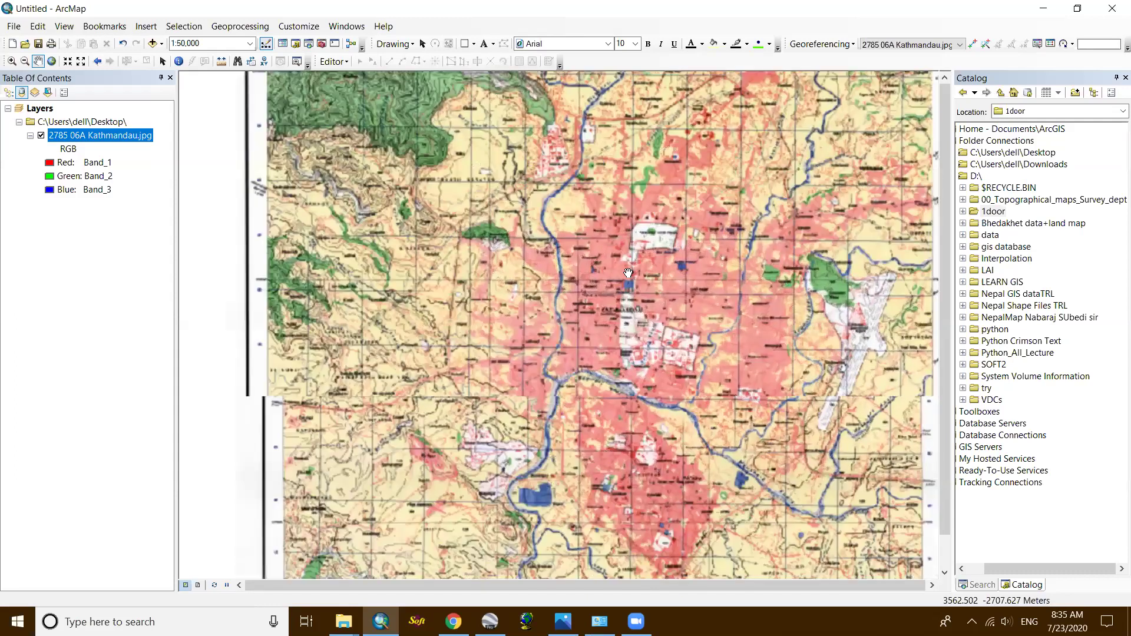
{"action": "scroll", "coordinate": [628, 273], "scroll_direction": "up", "scroll_amount": 3}
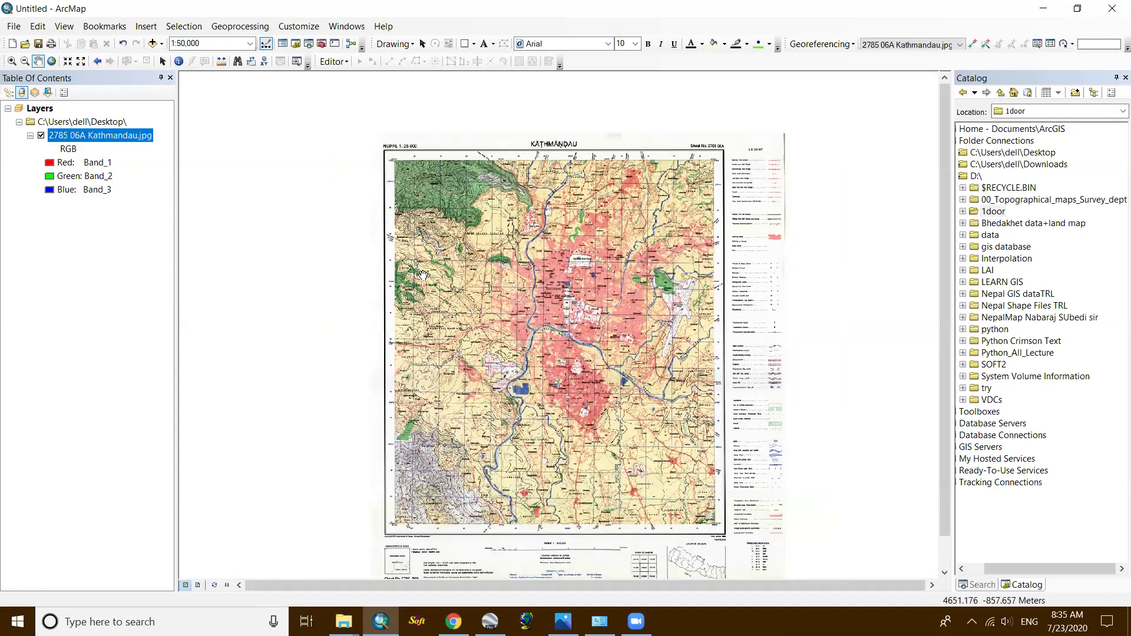
{"action": "scroll", "coordinate": [419, 277], "scroll_direction": "up", "scroll_amount": 1}
{"action": "scroll", "coordinate": [420, 277], "scroll_direction": "down", "scroll_amount": 3}
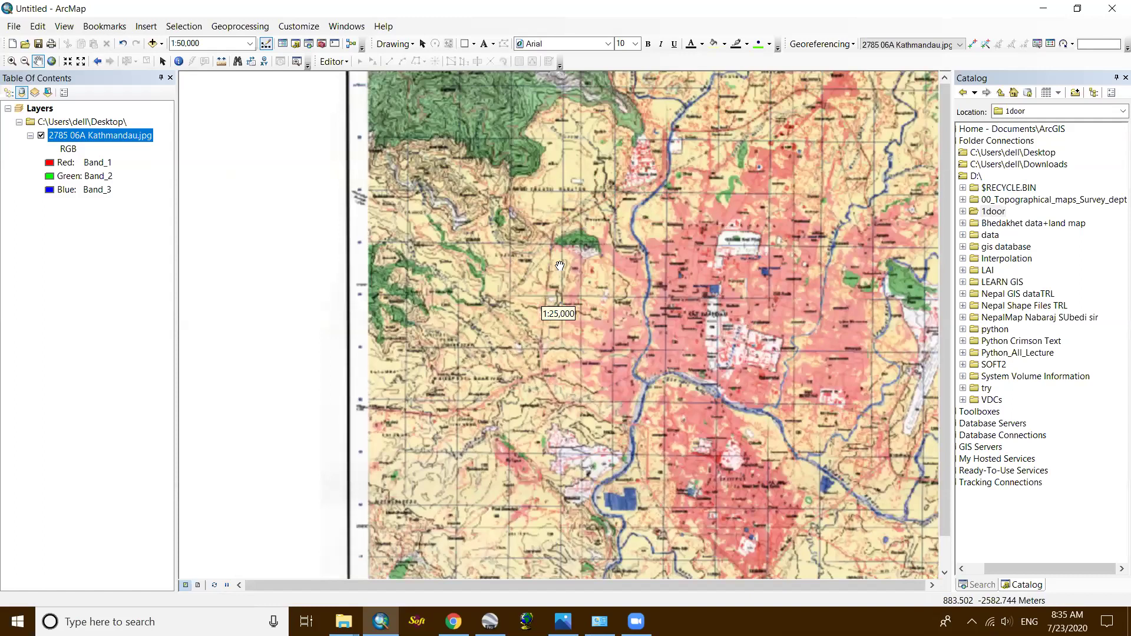
{"action": "scroll", "coordinate": [627, 267], "scroll_direction": "up", "scroll_amount": 3}
{"action": "scroll", "coordinate": [531, 237], "scroll_direction": "down", "scroll_amount": 3}
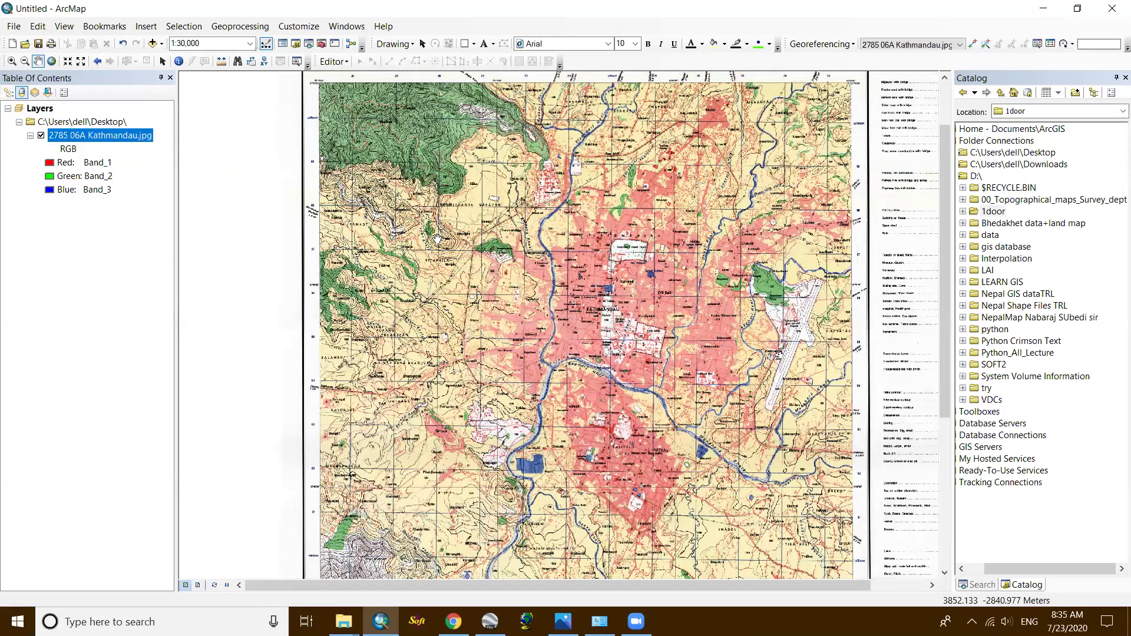
{"action": "scroll", "coordinate": [473, 241], "scroll_direction": "down", "scroll_amount": 1}
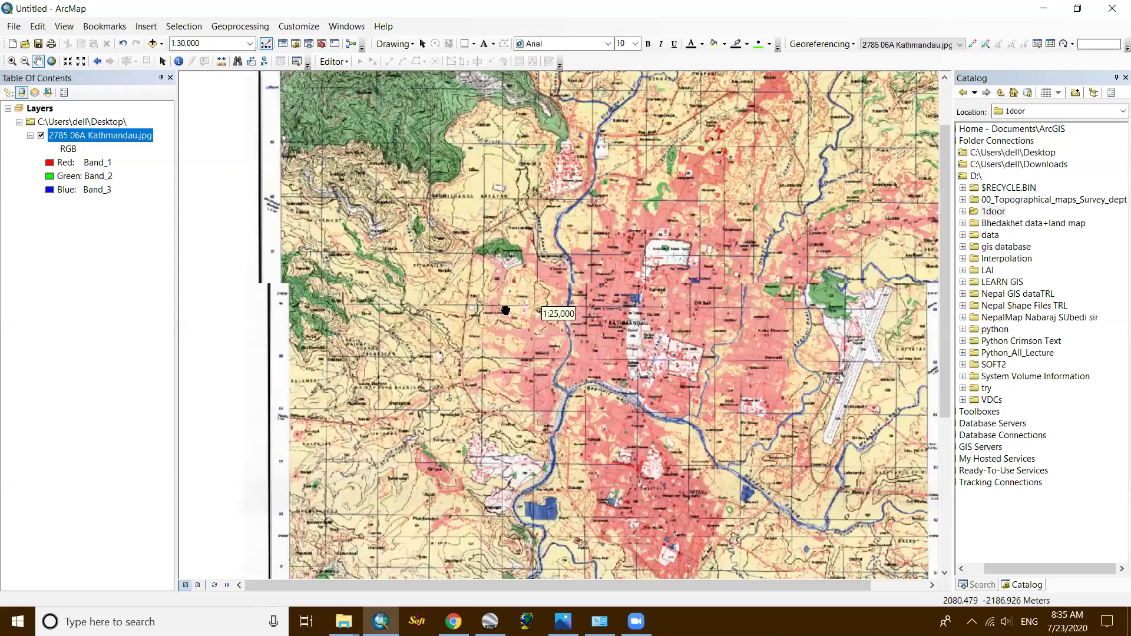
{"action": "scroll", "coordinate": [550, 223], "scroll_direction": "up", "scroll_amount": 3}
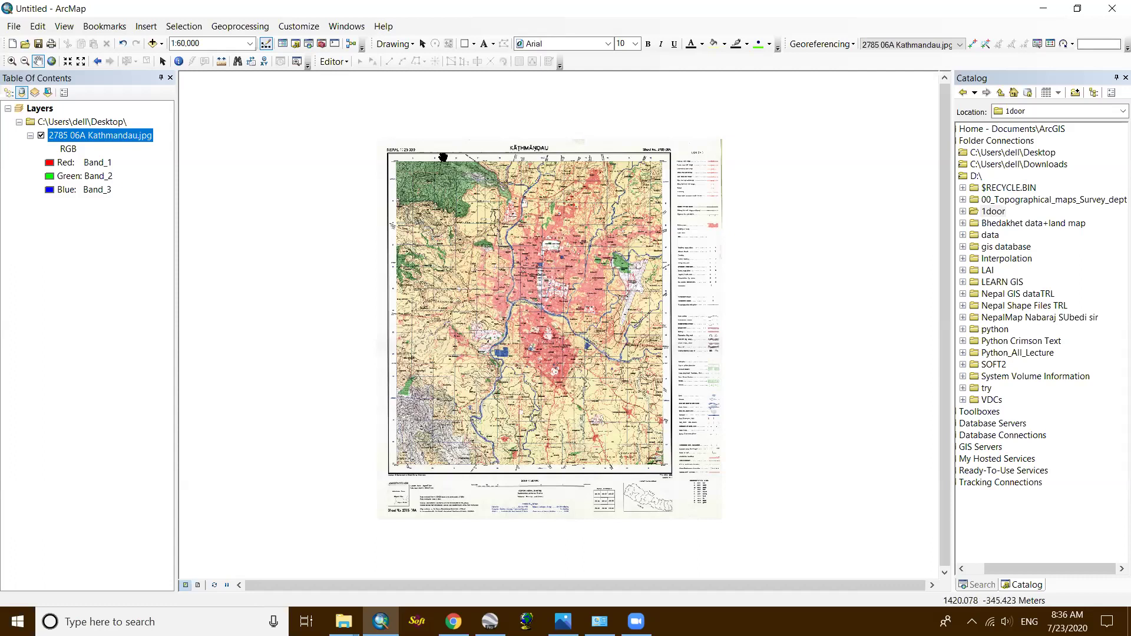
{"action": "scroll", "coordinate": [537, 192], "scroll_direction": "down", "scroll_amount": 1}
{"action": "scroll", "coordinate": [537, 191], "scroll_direction": "down", "scroll_amount": 4}
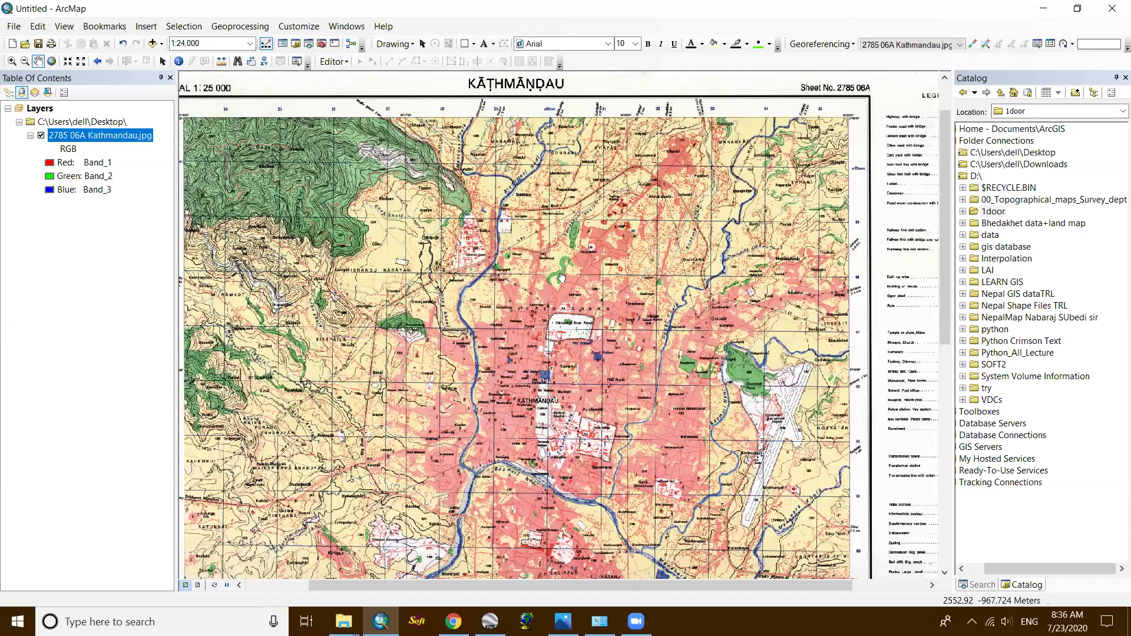
{"action": "left_click_drag", "start_coordinate": [547, 246], "coordinate": [610, 204]}
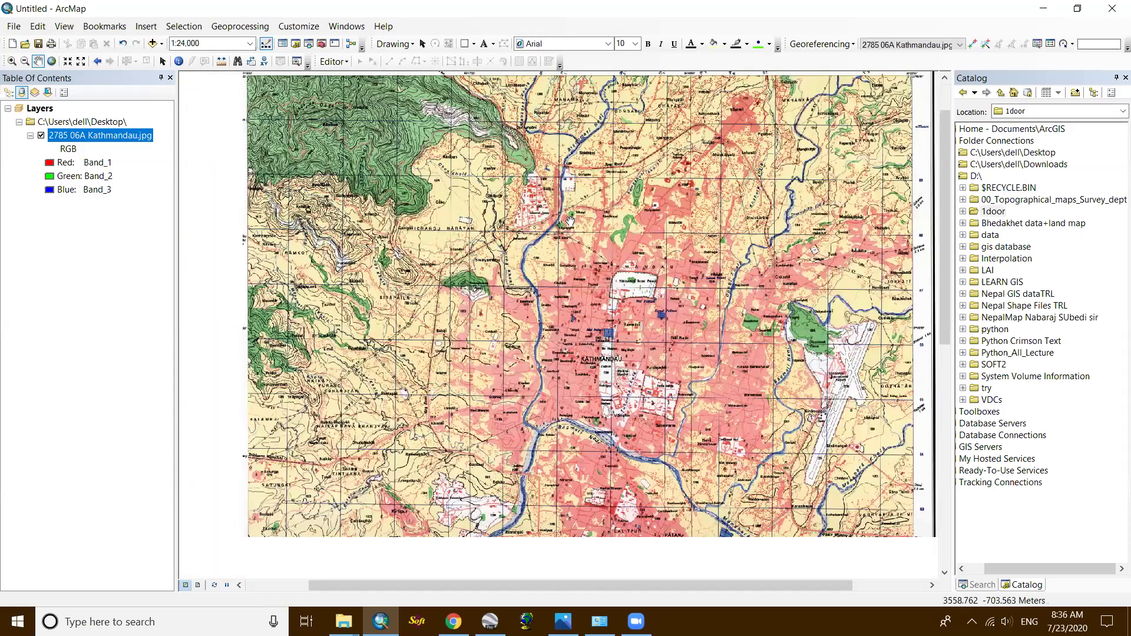
{"action": "scroll", "coordinate": [441, 168], "scroll_direction": "down", "scroll_amount": 1}
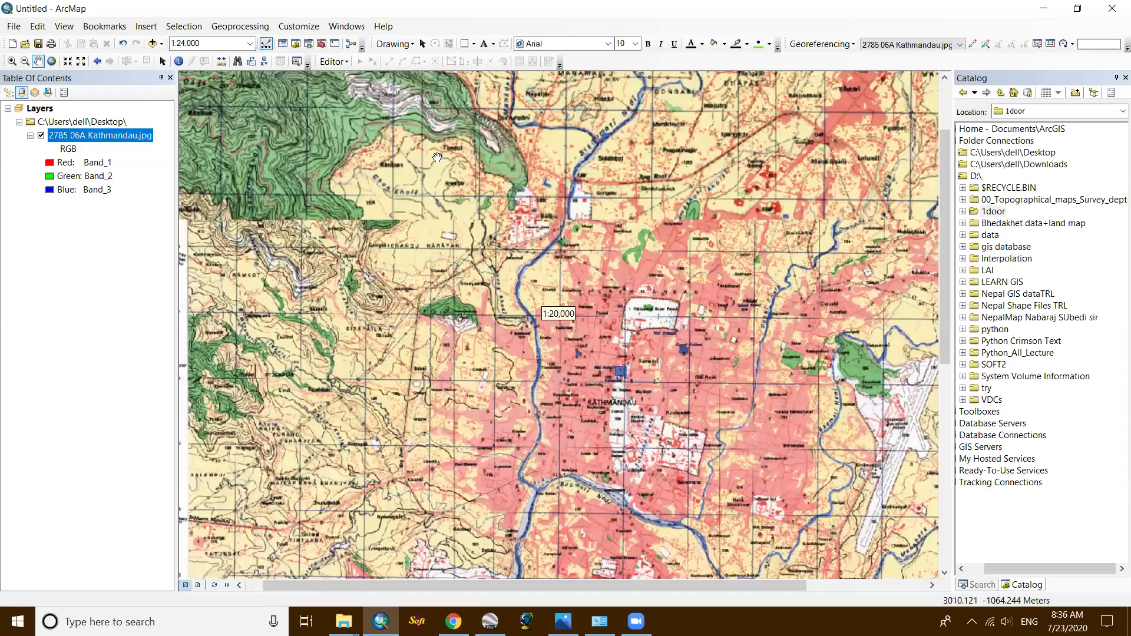
{"action": "scroll", "coordinate": [592, 212], "scroll_direction": "up", "scroll_amount": 1}
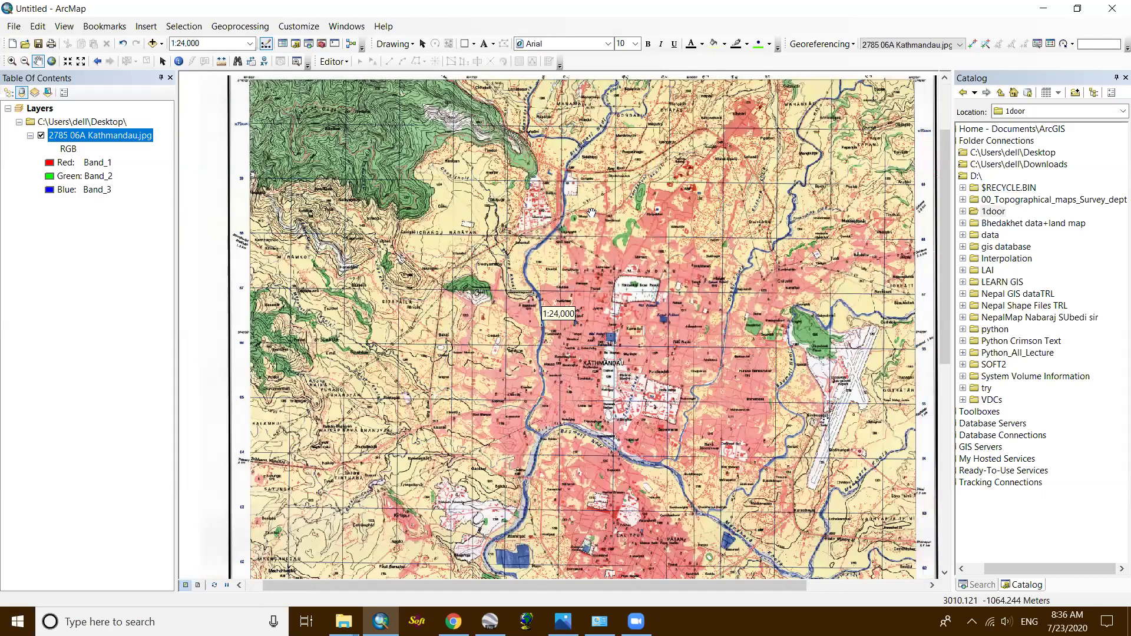
Examine the Swayambhu area, the river west of central Kathmandu and the whole map sheet at scales between 1:62,500 and 1:8,000.
{"action": "scroll", "coordinate": [525, 185], "scroll_direction": "down", "scroll_amount": 3}
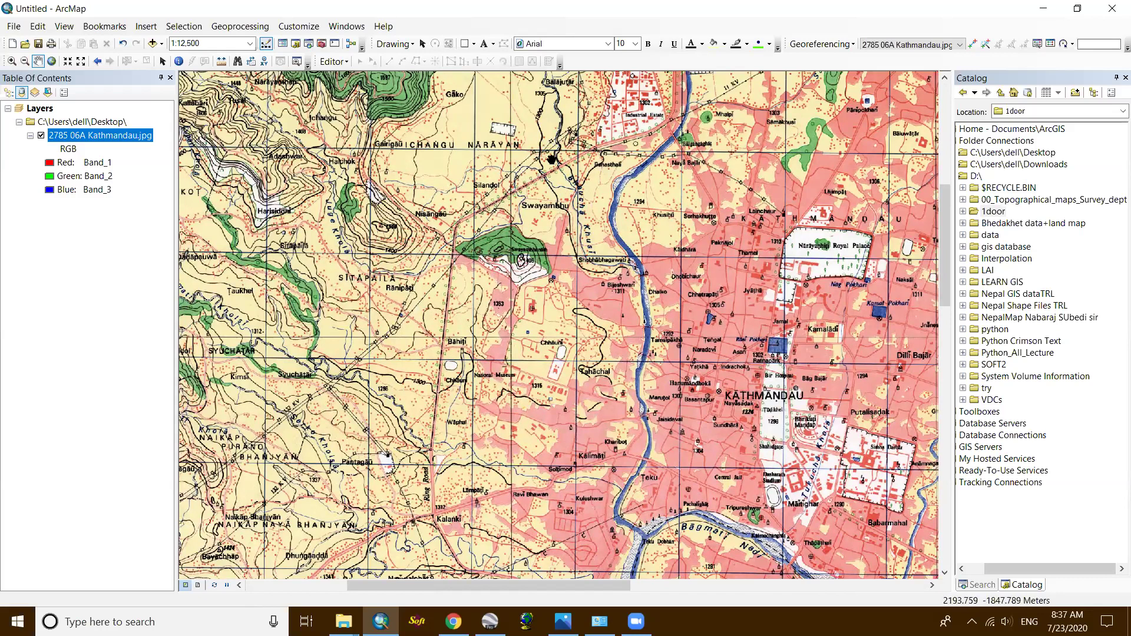
{"action": "scroll", "coordinate": [530, 277], "scroll_direction": "up", "scroll_amount": 2}
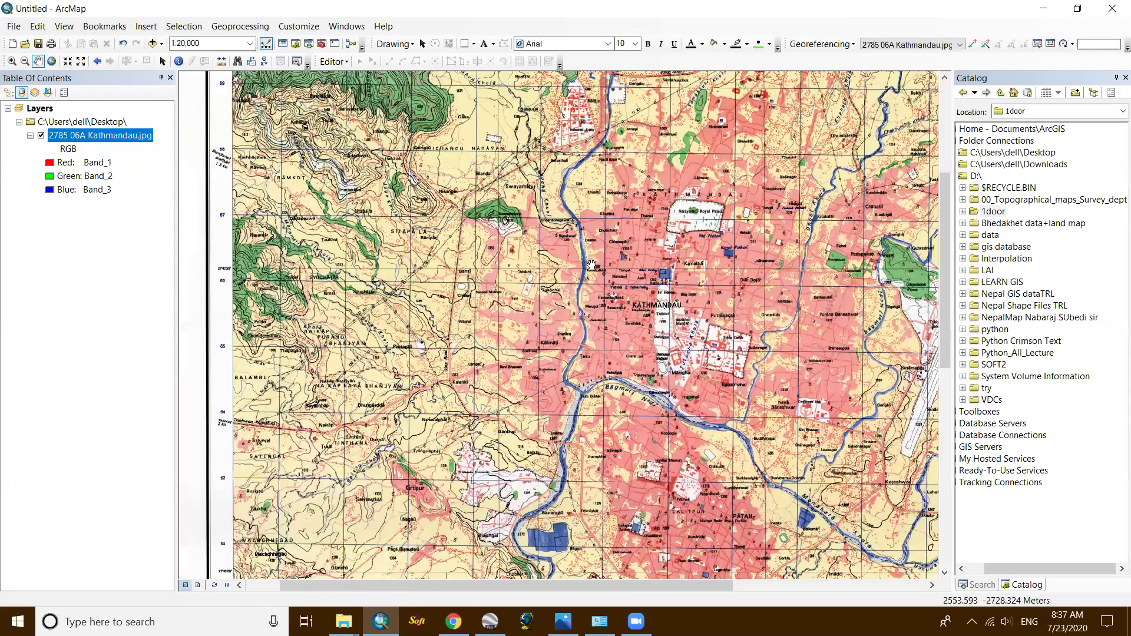
{"action": "scroll", "coordinate": [585, 265], "scroll_direction": "up", "scroll_amount": 1}
{"action": "scroll", "coordinate": [580, 241], "scroll_direction": "up", "scroll_amount": 1}
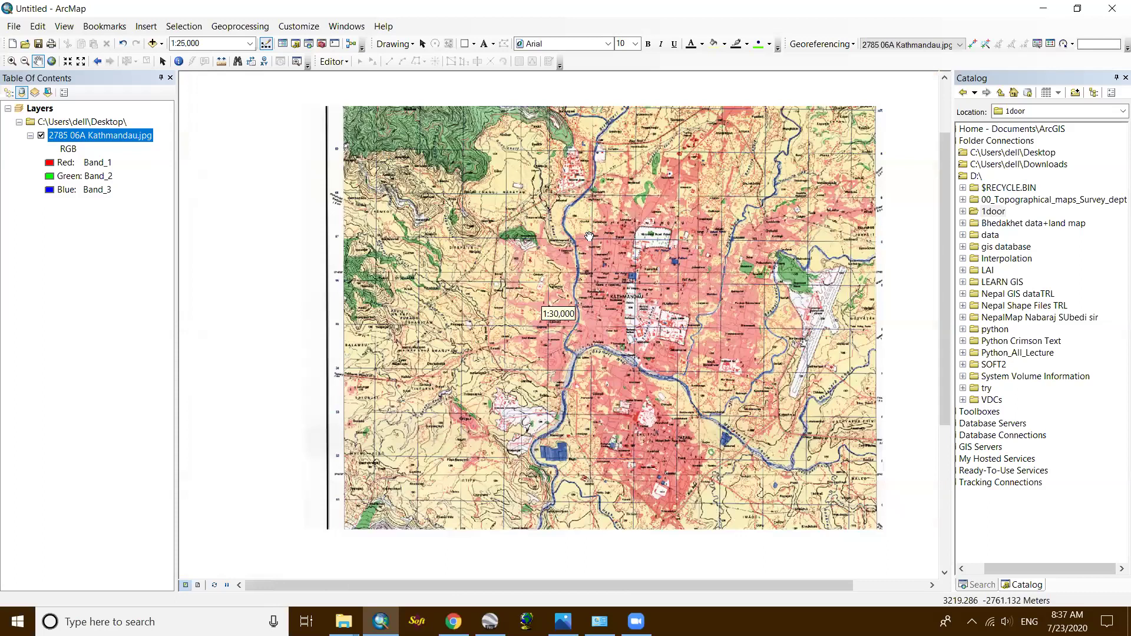
{"action": "scroll", "coordinate": [683, 172], "scroll_direction": "down", "scroll_amount": 2}
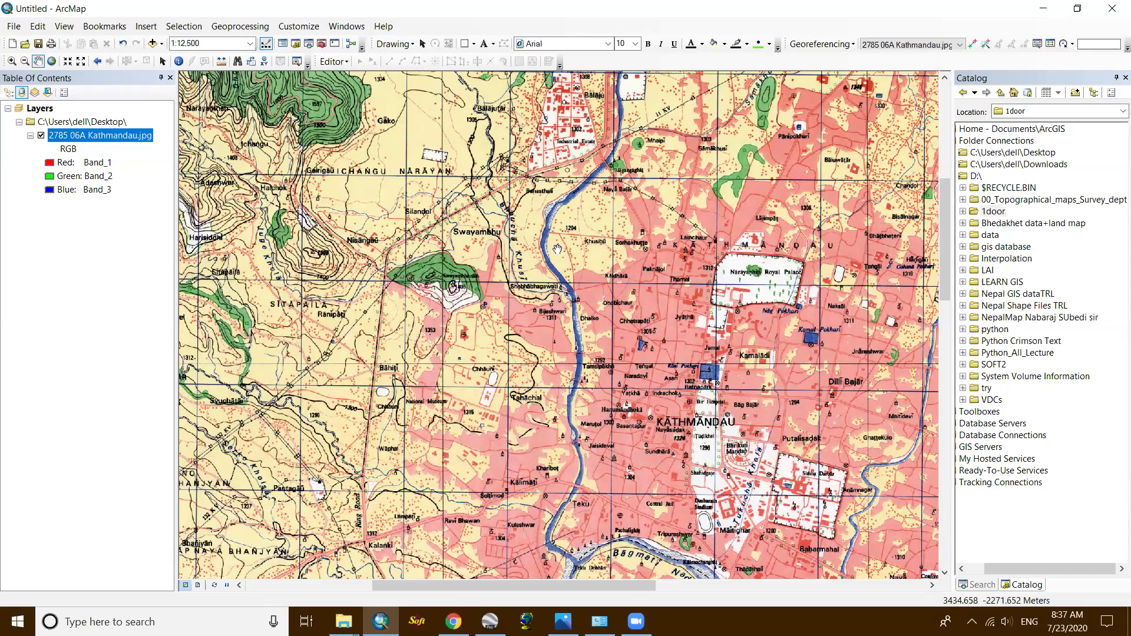
{"action": "scroll", "coordinate": [557, 247], "scroll_direction": "up", "scroll_amount": 1}
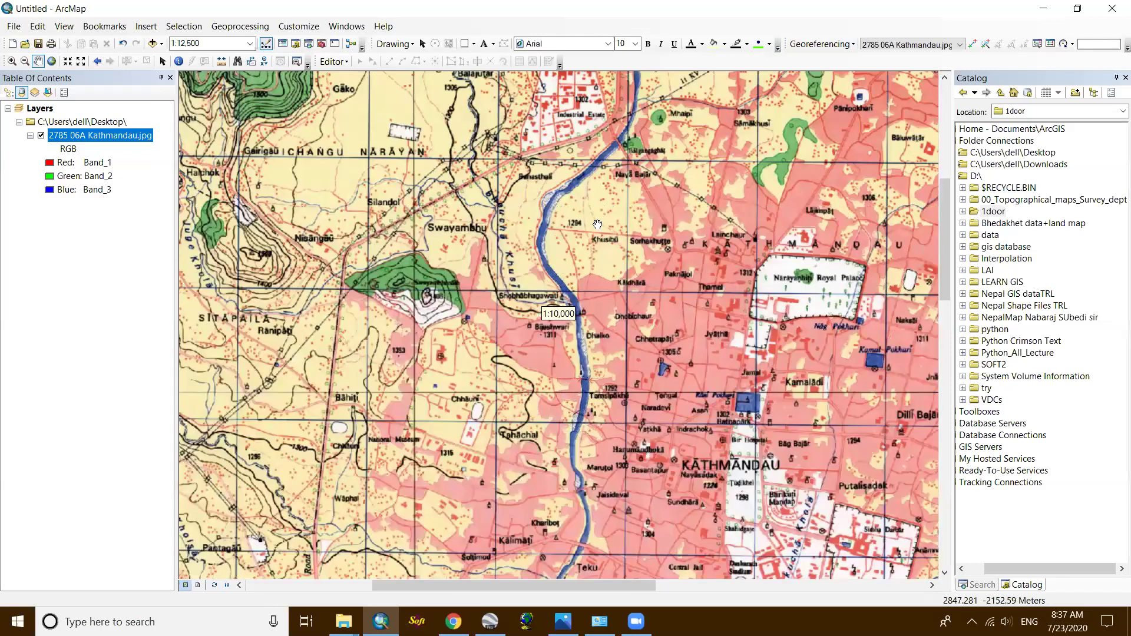
{"action": "scroll", "coordinate": [600, 224], "scroll_direction": "down", "scroll_amount": 1}
{"action": "scroll", "coordinate": [600, 224], "scroll_direction": "down", "scroll_amount": 1}
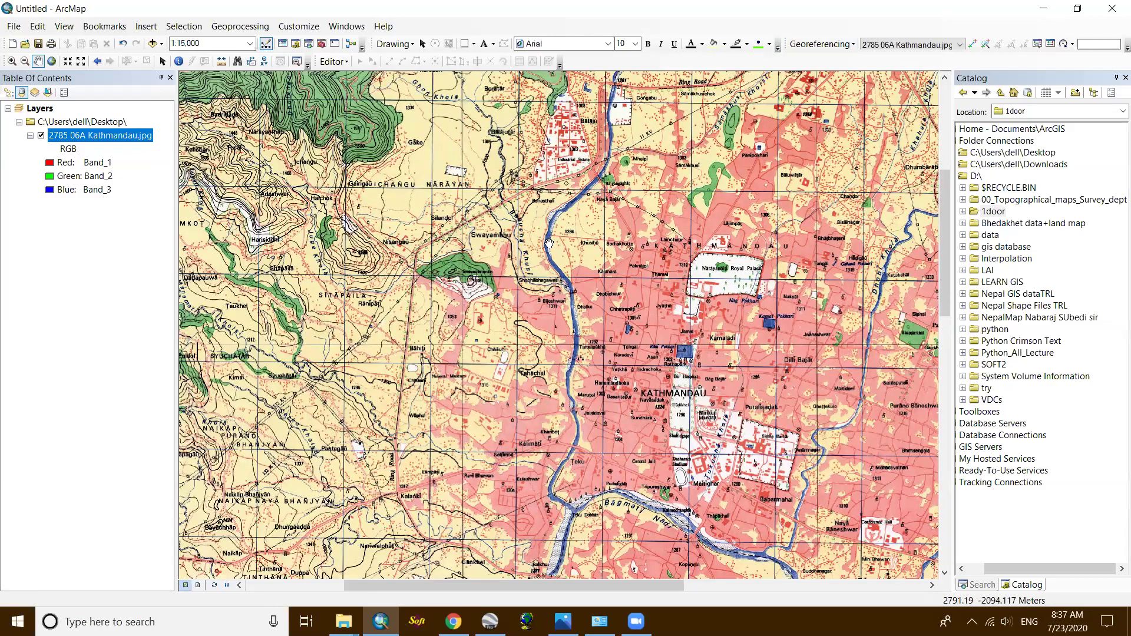
{"action": "scroll", "coordinate": [500, 226], "scroll_direction": "up", "scroll_amount": 3}
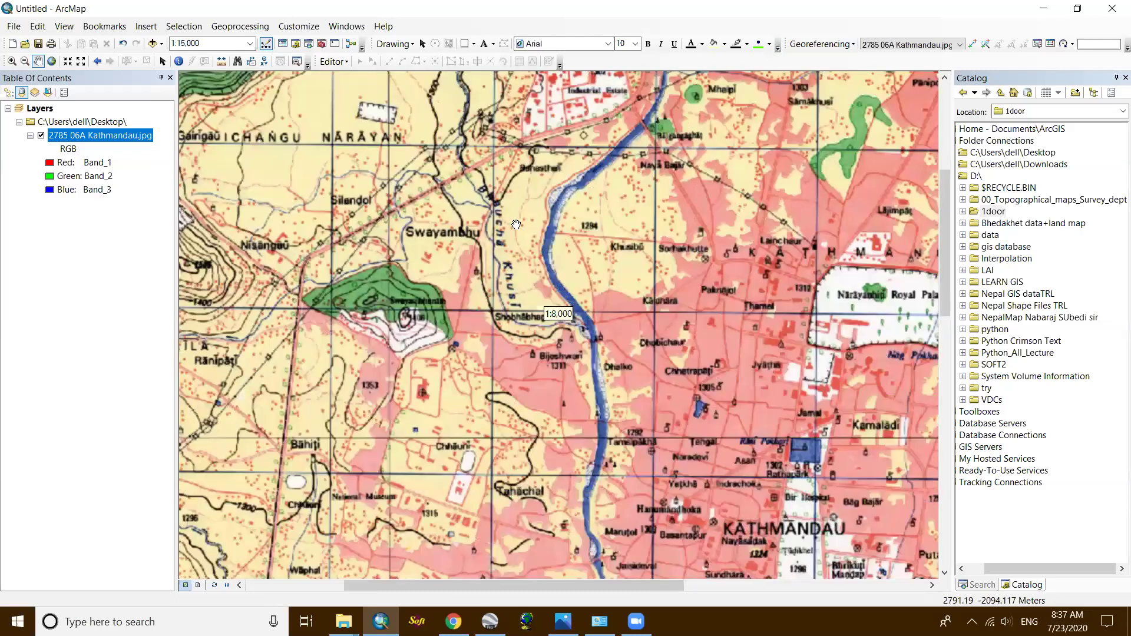
{"action": "scroll", "coordinate": [516, 225], "scroll_direction": "down", "scroll_amount": 5}
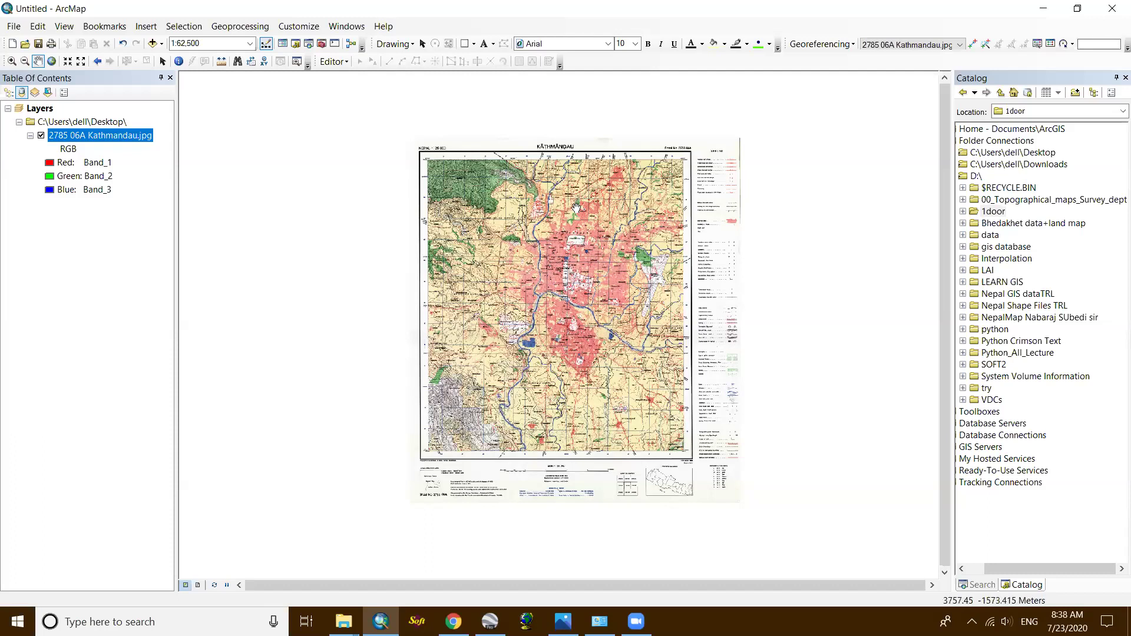
{"action": "scroll", "coordinate": [548, 159], "scroll_direction": "down", "scroll_amount": 2}
{"action": "scroll", "coordinate": [522, 199], "scroll_direction": "down", "scroll_amount": 1}
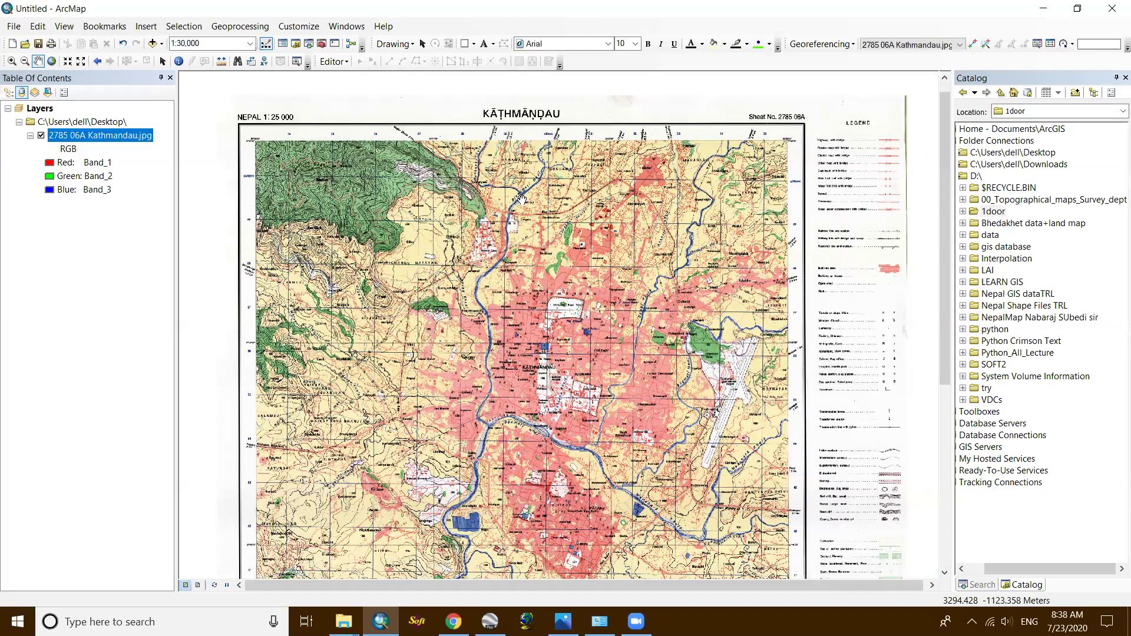
Add the Imagery with Labels basemap and hide the 2785 06A Kathmandau.jpg layer to inspect the imagery beneath it.
{"action": "left_click", "coordinate": [161, 44]}
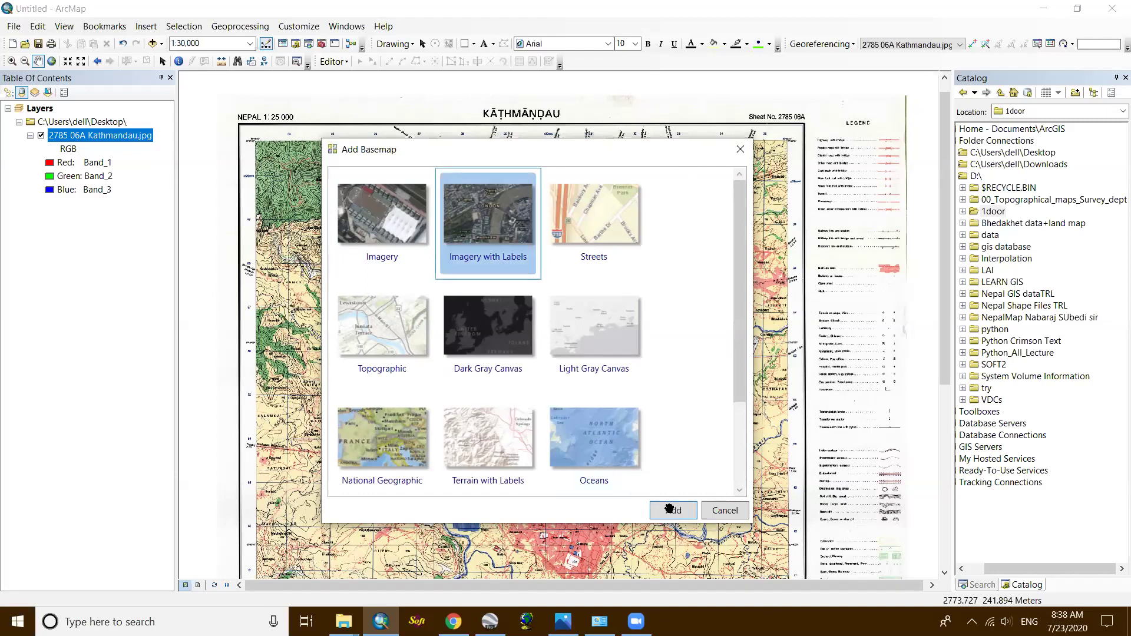
{"action": "left_click", "coordinate": [670, 509]}
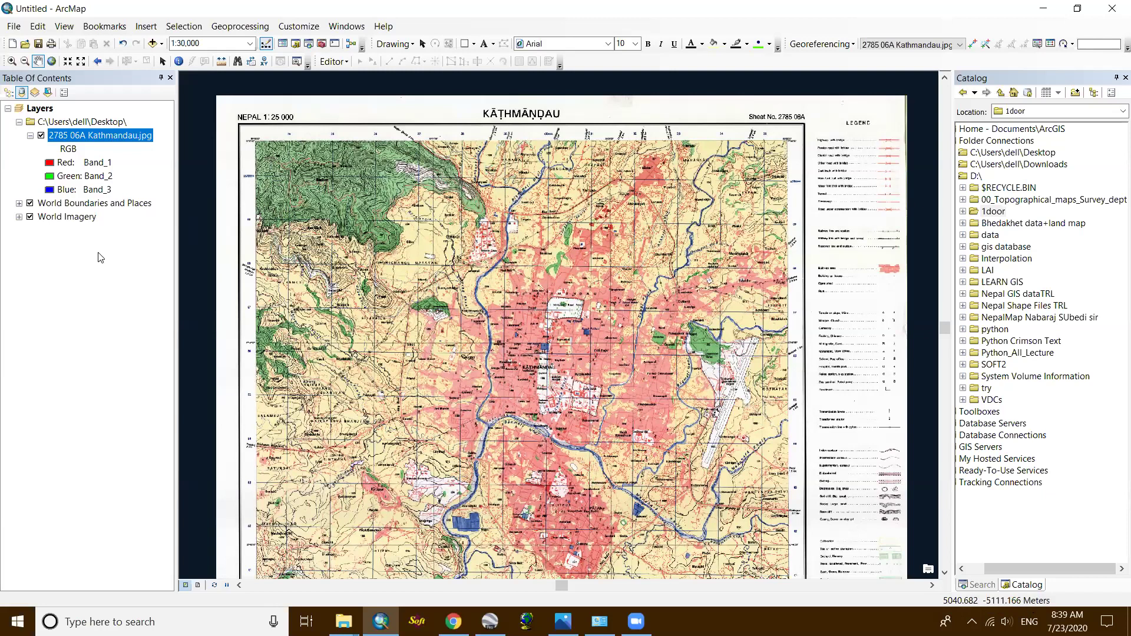
{"action": "left_click", "coordinate": [41, 136]}
{"action": "scroll", "coordinate": [450, 274], "scroll_direction": "down", "scroll_amount": 4}
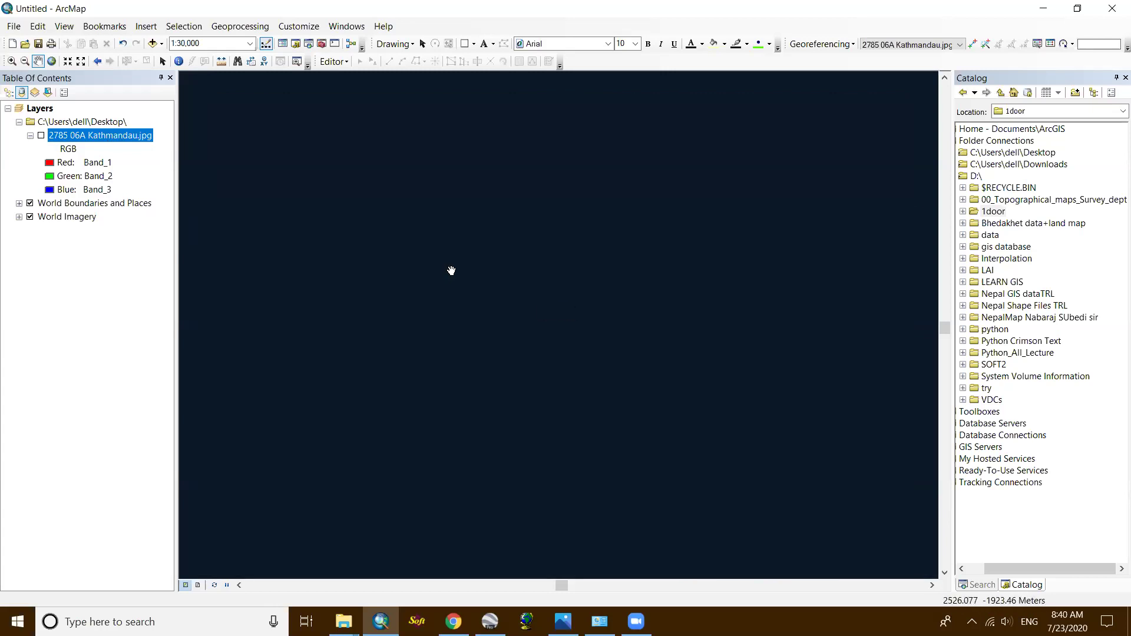
{"action": "scroll", "coordinate": [451, 271], "scroll_direction": "up", "scroll_amount": 2}
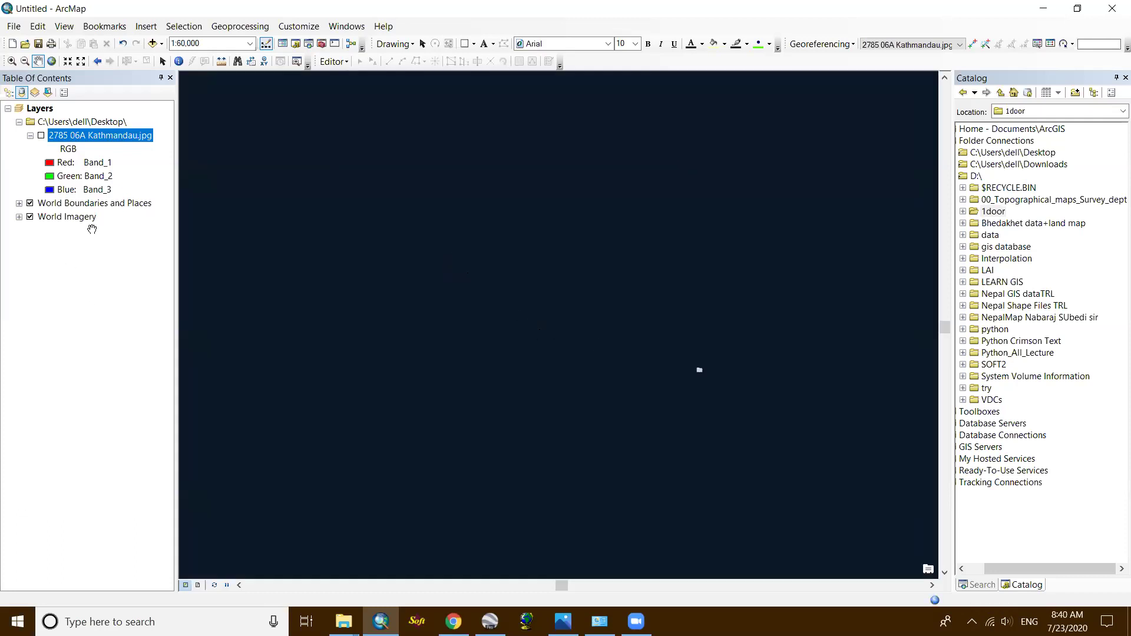
Remove the World Imagery and World Boundaries and Places layers and show the 2785 06A Kathmandau.jpg layer again.
{"action": "left_click", "coordinate": [67, 217]}
{"action": "right_click", "coordinate": [70, 217]}
{"action": "left_click", "coordinate": [98, 244]}
{"action": "right_click", "coordinate": [101, 203]}
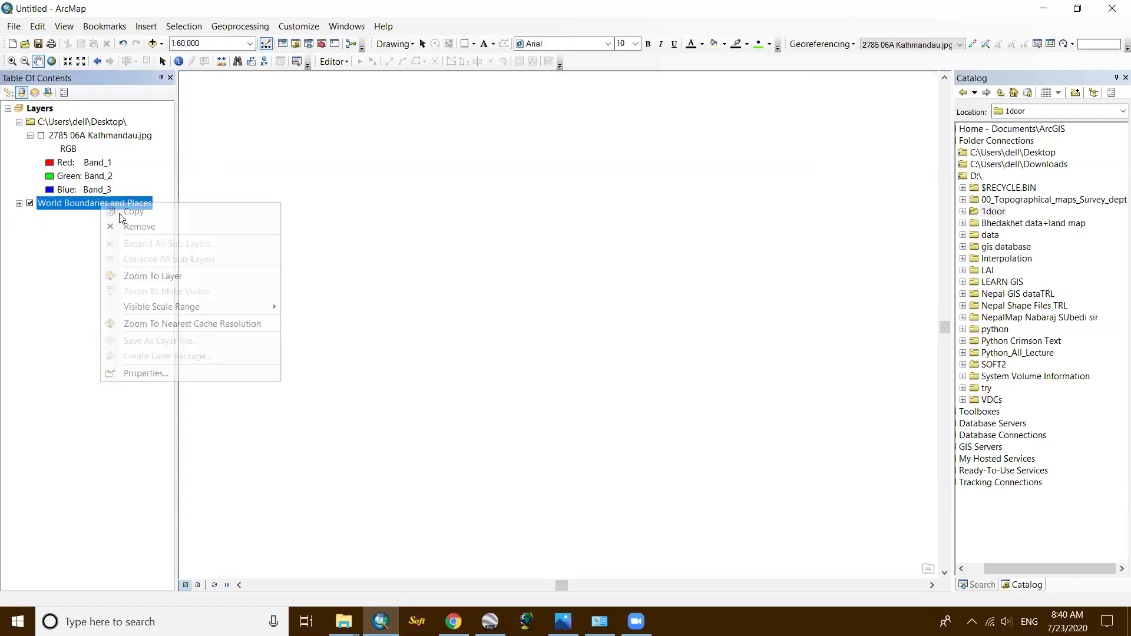
{"action": "left_click", "coordinate": [121, 227]}
{"action": "left_click", "coordinate": [41, 135]}
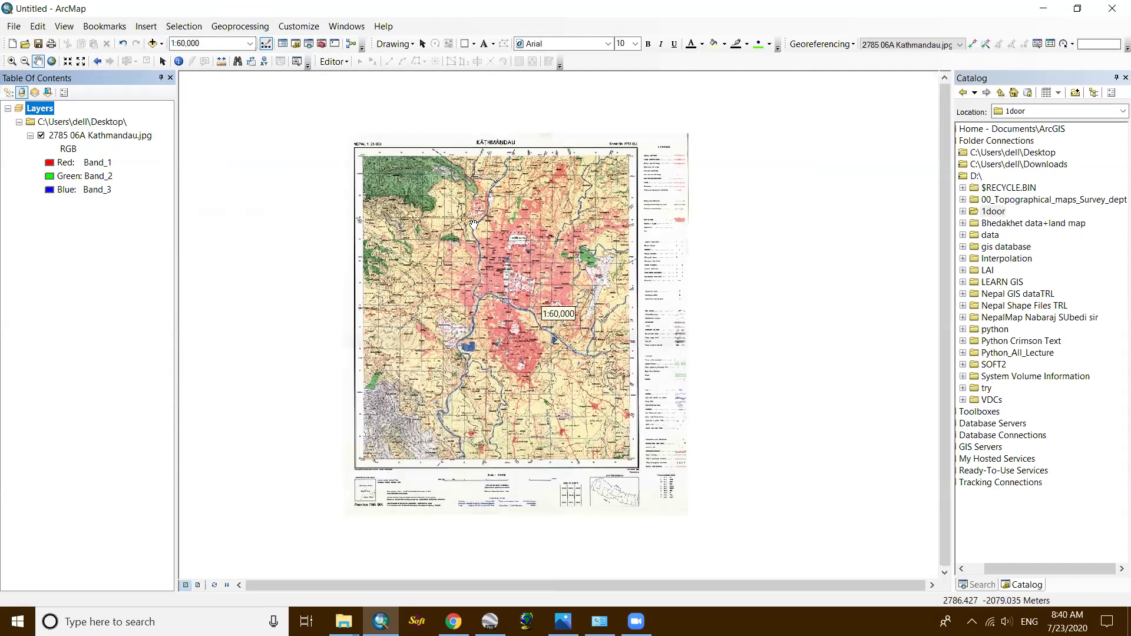
Examine the Kathmandu sheet's overall layout and its northeast corner with the coordinate labels and sheet number at scales up to 1:10,000.
{"action": "scroll", "coordinate": [579, 283], "scroll_direction": "up", "scroll_amount": 2}
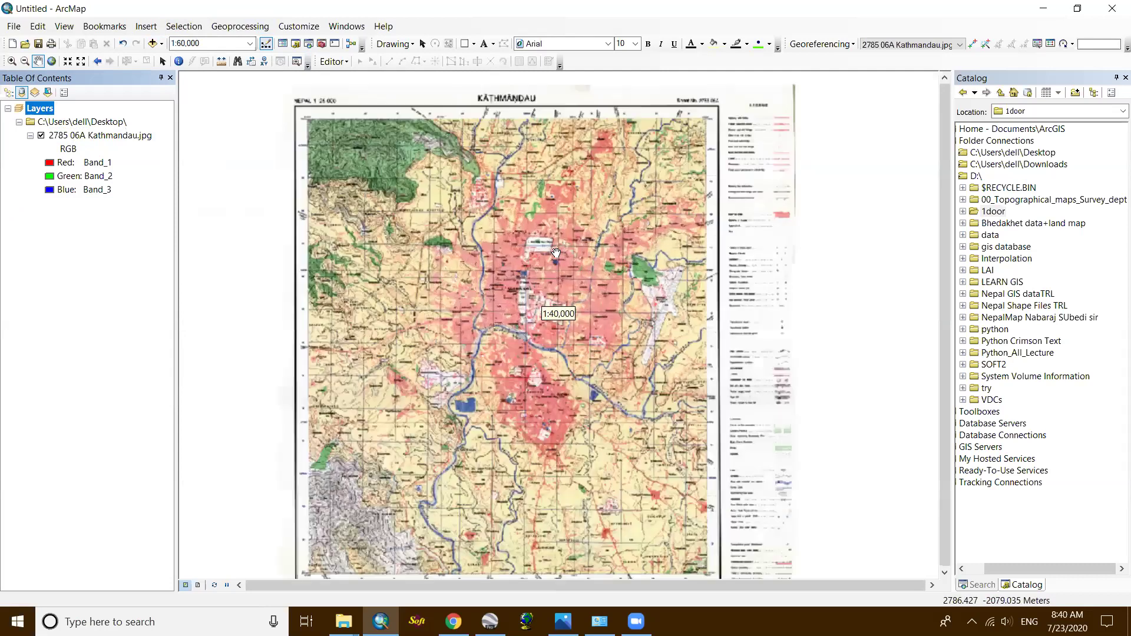
{"action": "scroll", "coordinate": [660, 230], "scroll_direction": "up", "scroll_amount": 3}
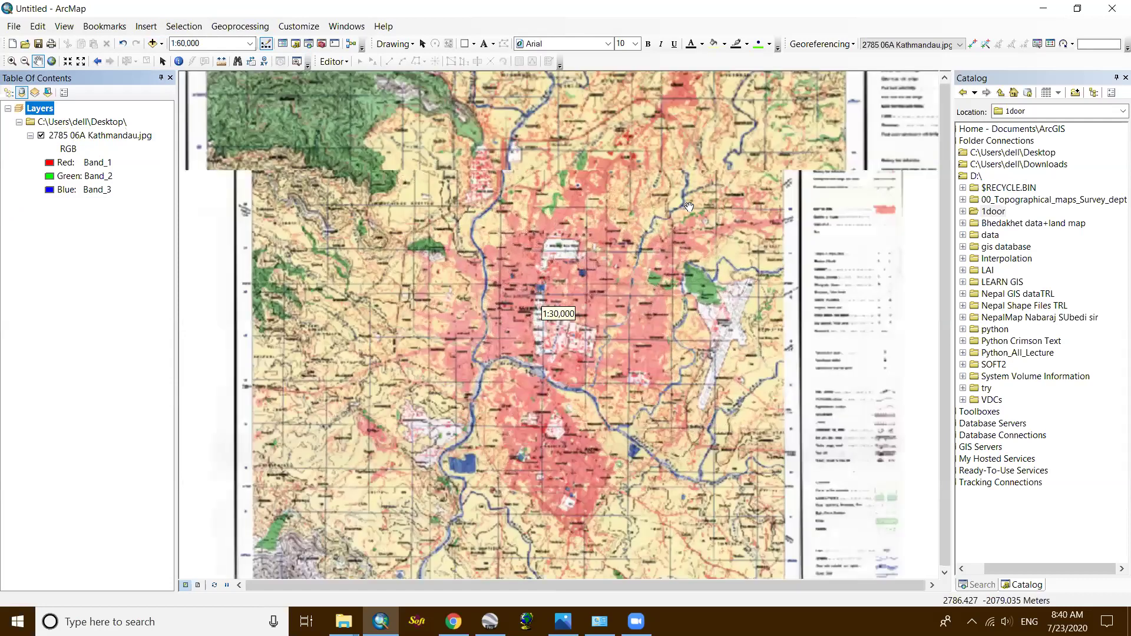
{"action": "scroll", "coordinate": [689, 206], "scroll_direction": "down", "scroll_amount": 3}
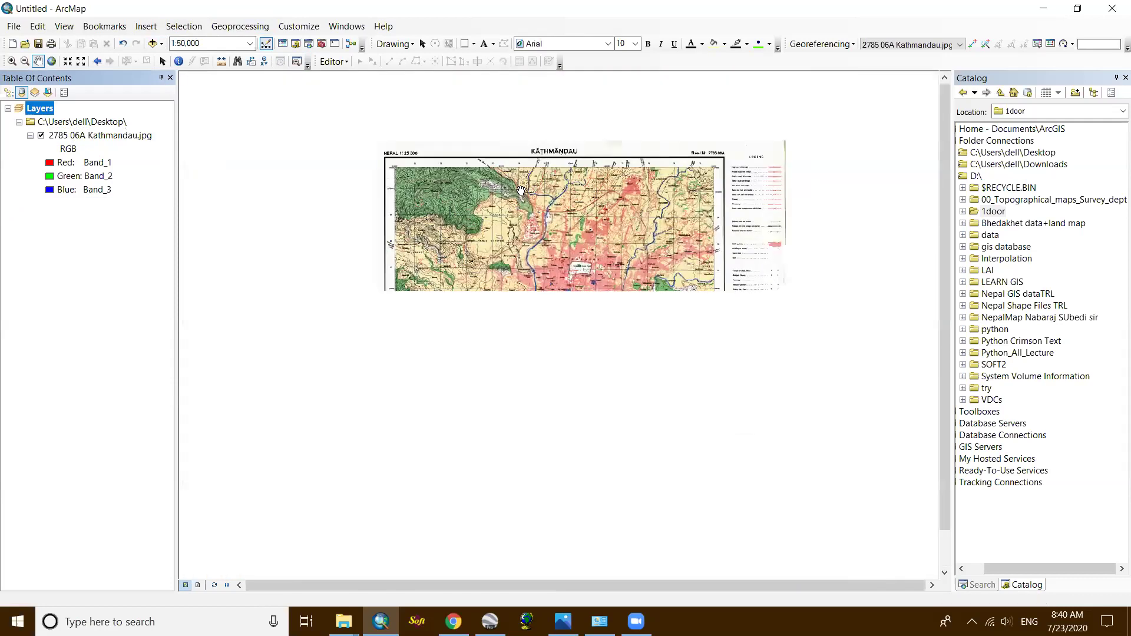
{"action": "scroll", "coordinate": [523, 171], "scroll_direction": "up", "scroll_amount": 3}
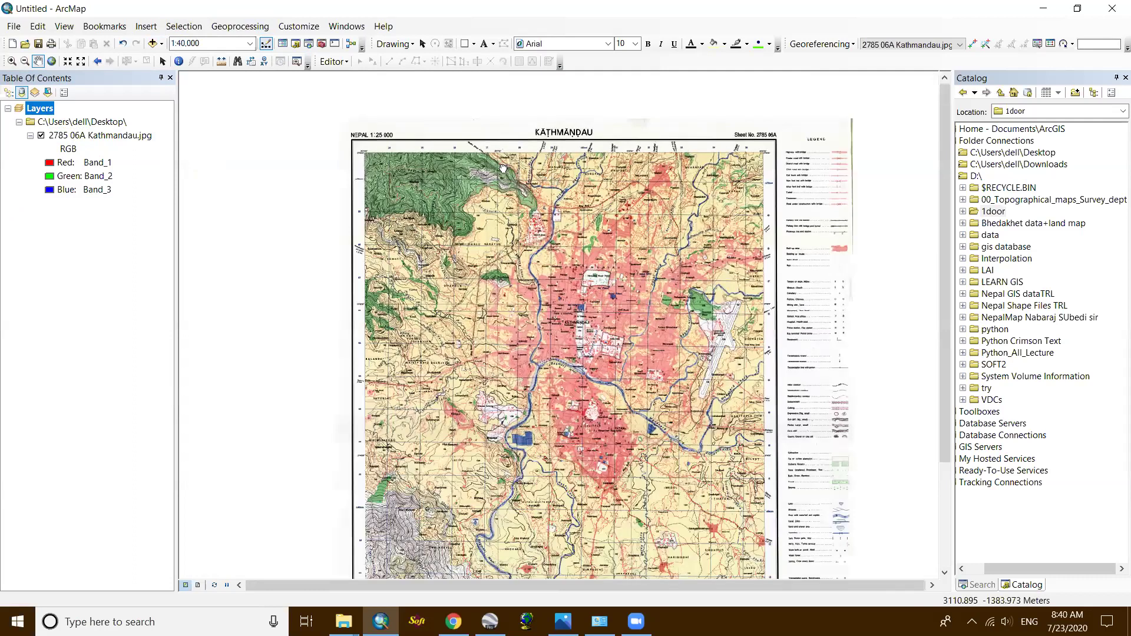
{"action": "scroll", "coordinate": [528, 176], "scroll_direction": "up", "scroll_amount": 1}
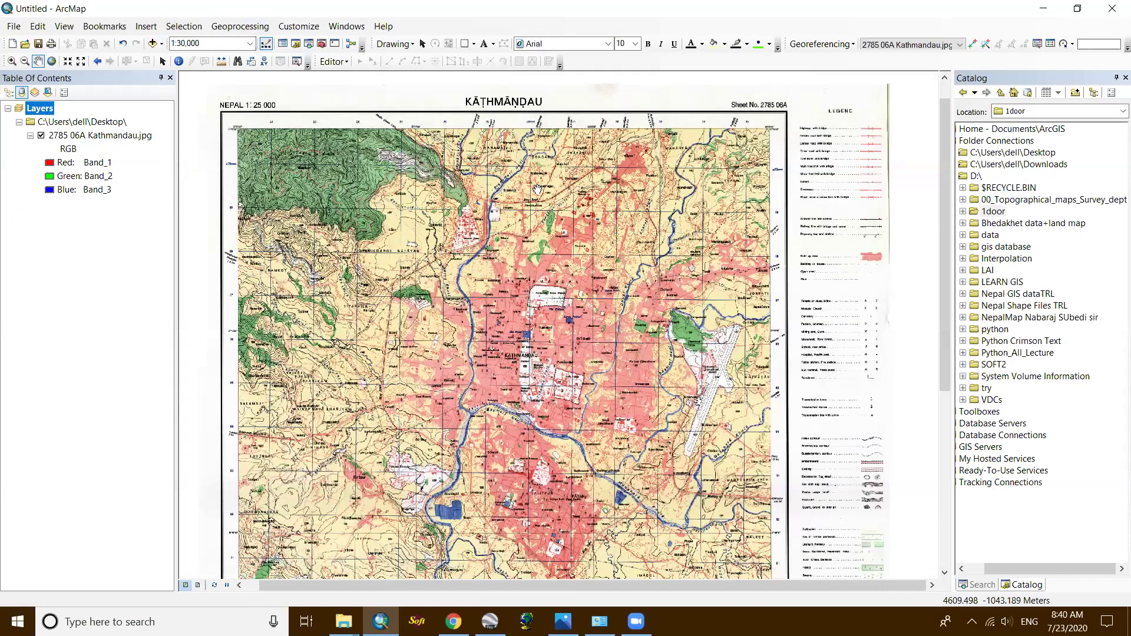
{"action": "scroll", "coordinate": [725, 108], "scroll_direction": "down", "scroll_amount": 1}
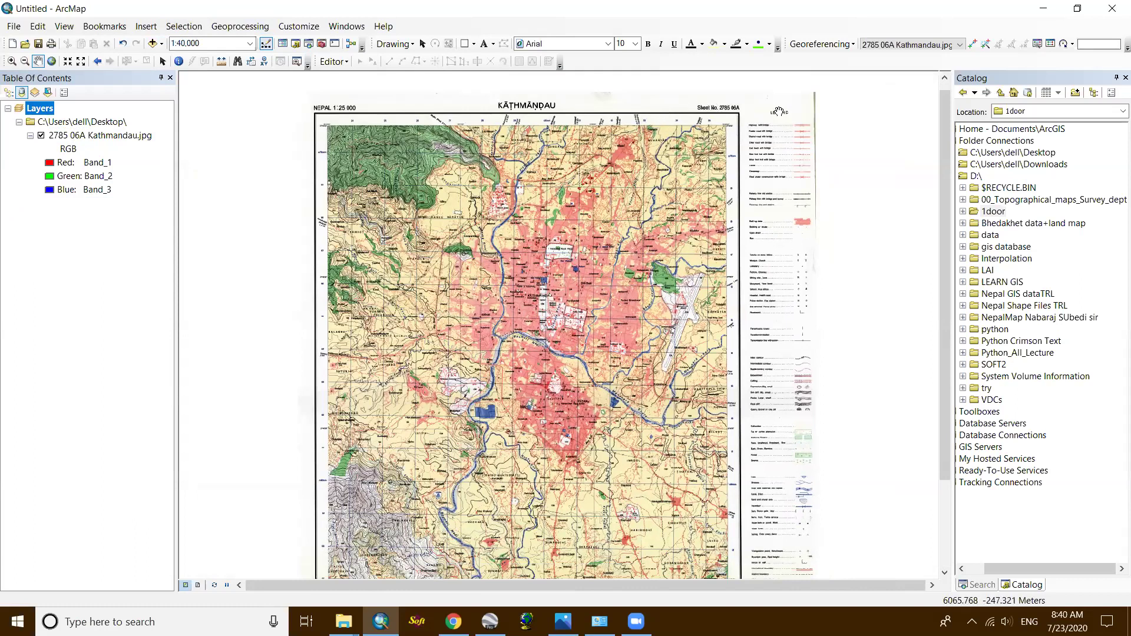
{"action": "scroll", "coordinate": [779, 112], "scroll_direction": "up", "scroll_amount": 3}
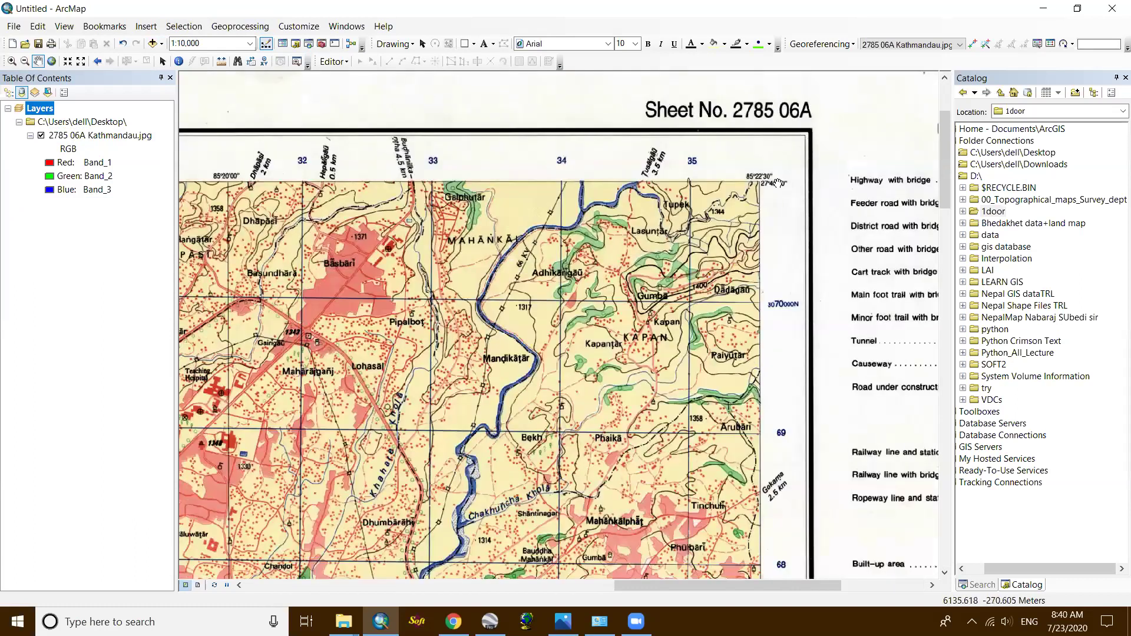
{"action": "scroll", "coordinate": [778, 183], "scroll_direction": "down", "scroll_amount": 2}
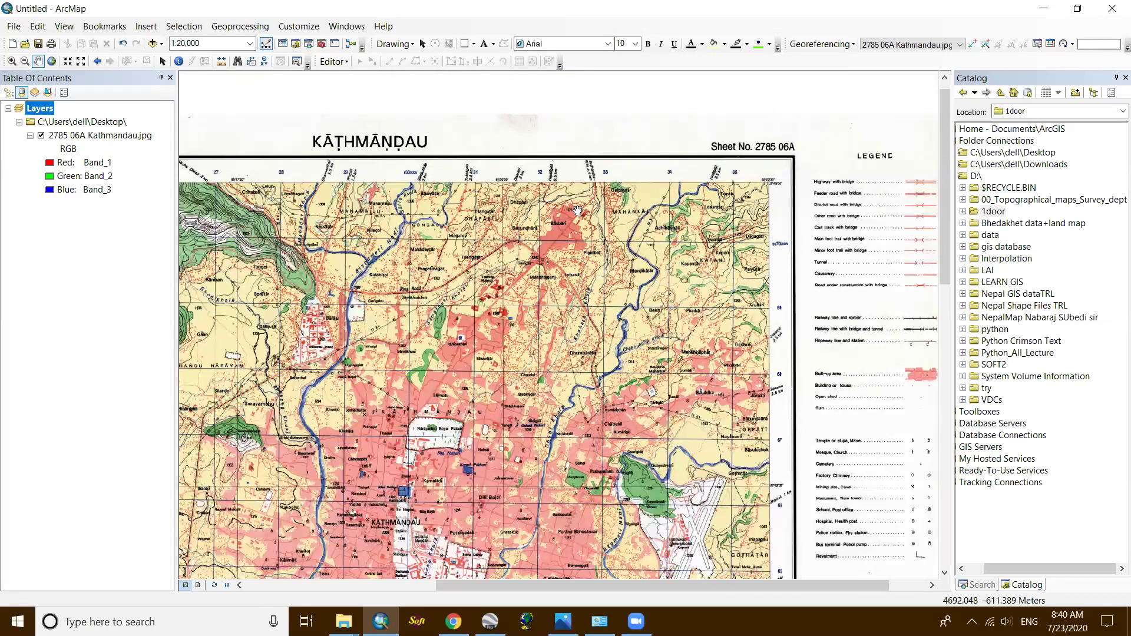
{"action": "scroll", "coordinate": [578, 210], "scroll_direction": "down", "scroll_amount": 1}
{"action": "scroll", "coordinate": [487, 245], "scroll_direction": "down", "scroll_amount": 2}
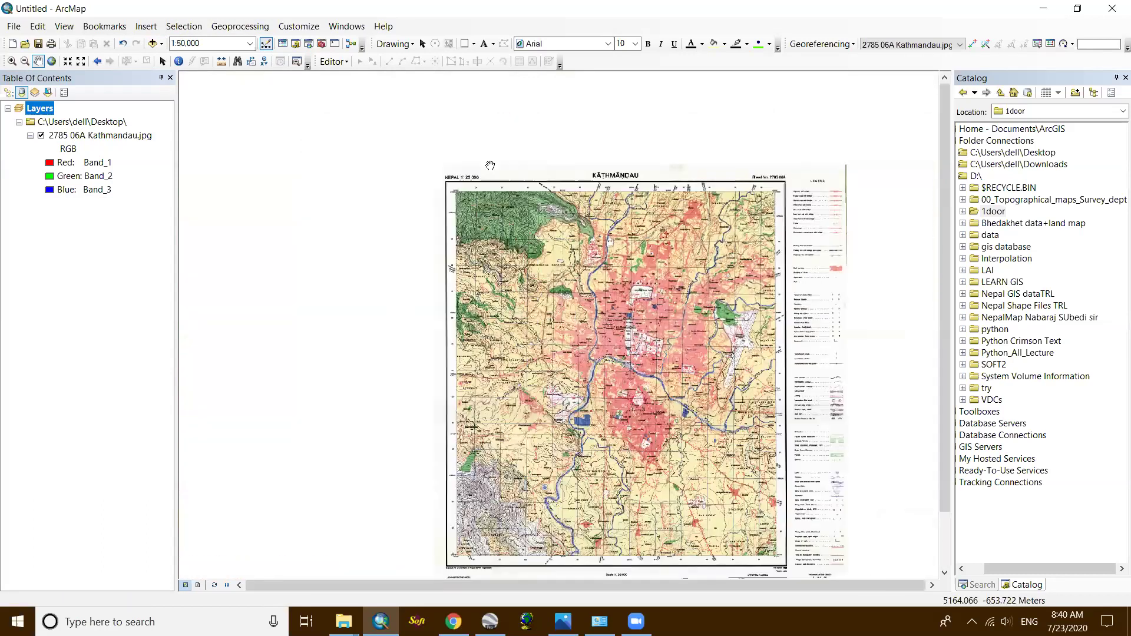
{"action": "scroll", "coordinate": [490, 166], "scroll_direction": "down", "scroll_amount": 1}
{"action": "left_click_drag", "start_coordinate": [601, 230], "coordinate": [613, 232]}
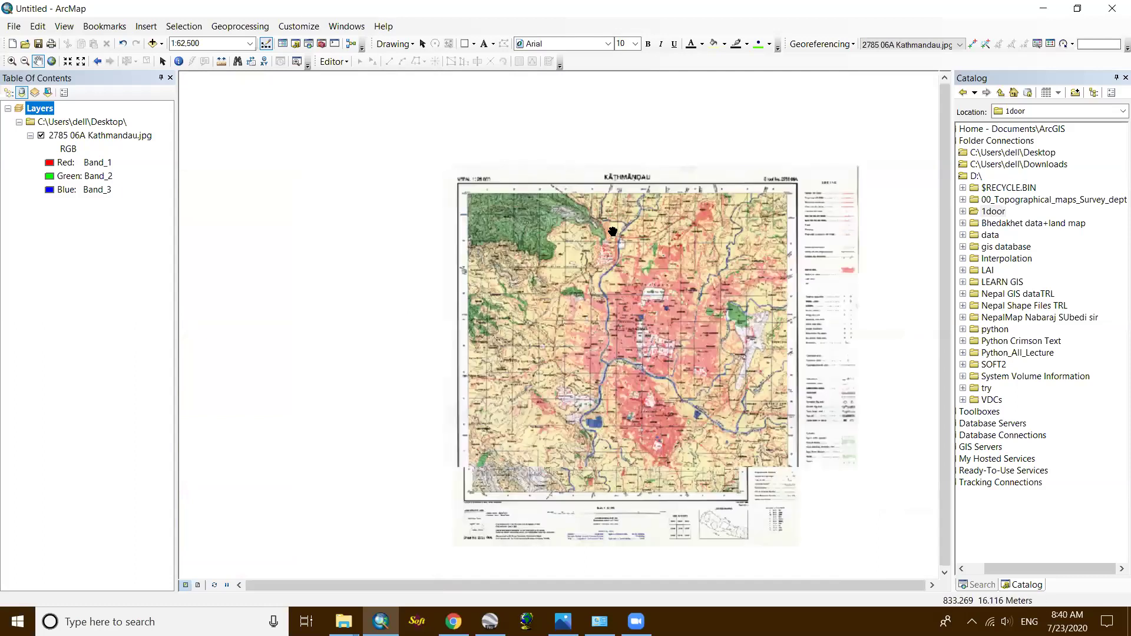
Examine the sheet's northern edge and legend, the full sheet, and the Bagmati River and Patan area at scales up to 1:20,000.
{"action": "scroll", "coordinate": [614, 225], "scroll_direction": "up", "scroll_amount": 2}
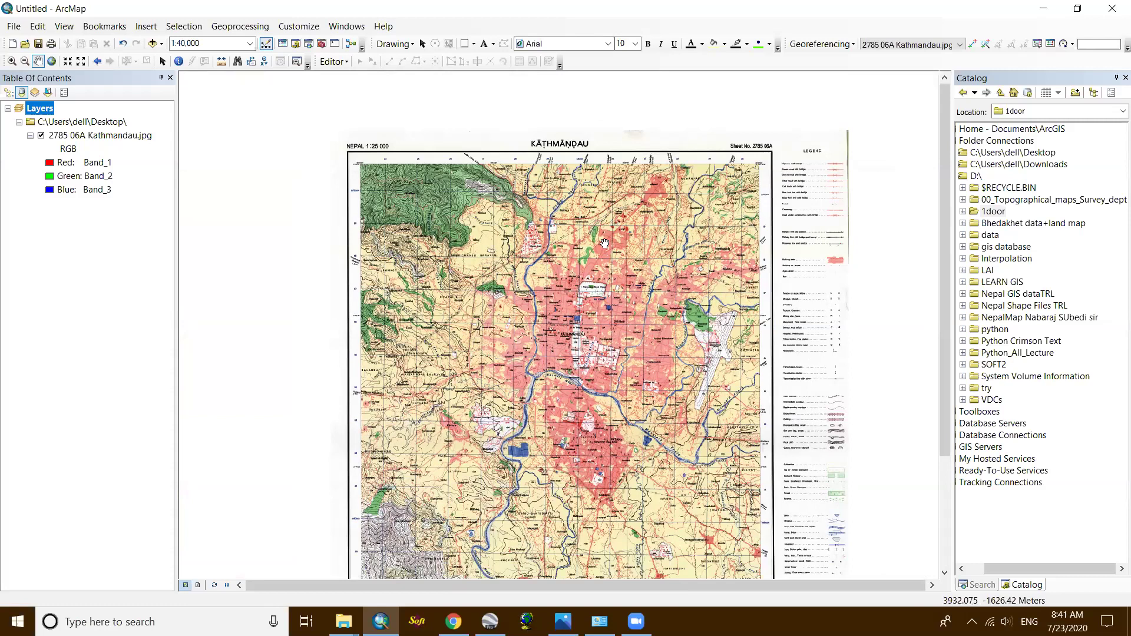
{"action": "scroll", "coordinate": [560, 144], "scroll_direction": "up", "scroll_amount": 2}
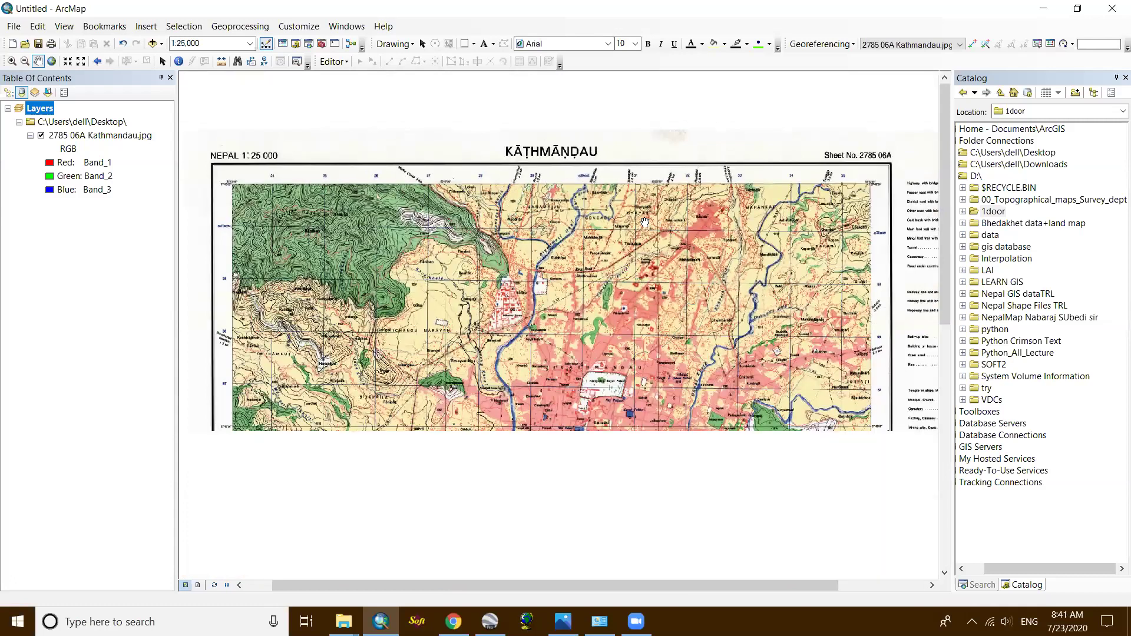
{"action": "scroll", "coordinate": [777, 180], "scroll_direction": "down", "scroll_amount": 2}
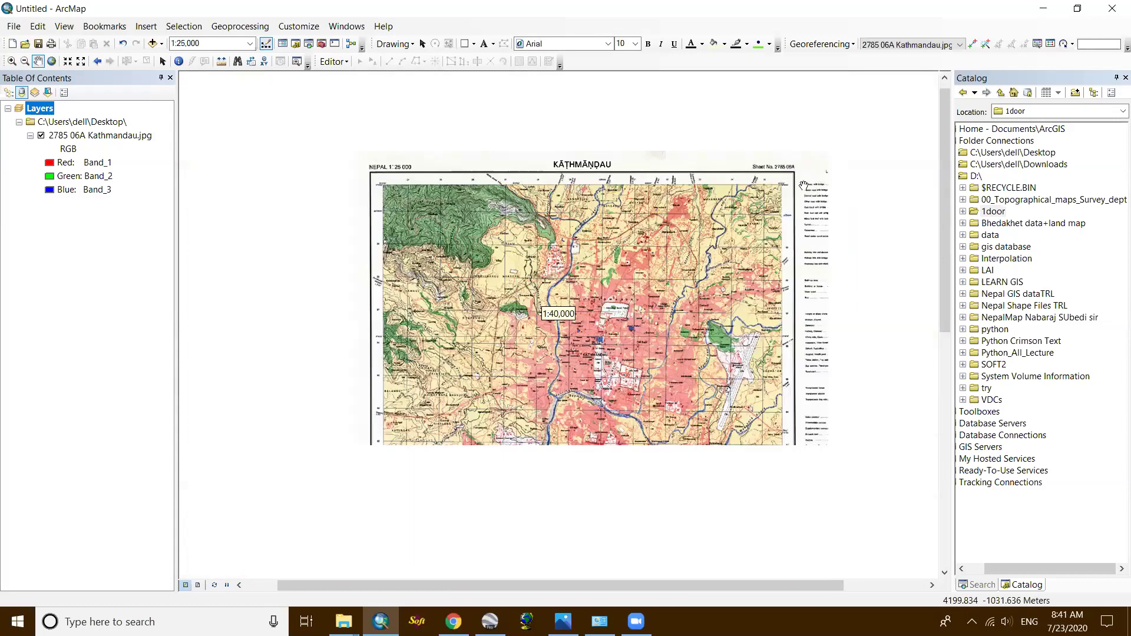
{"action": "scroll", "coordinate": [785, 165], "scroll_direction": "up", "scroll_amount": 2}
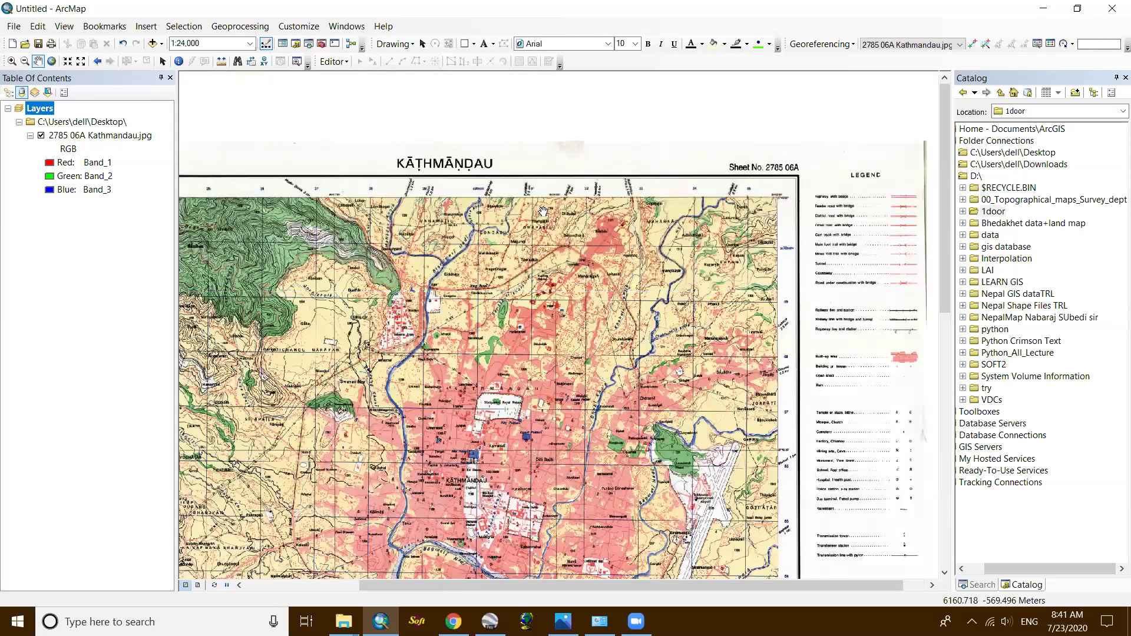
{"action": "scroll", "coordinate": [548, 223], "scroll_direction": "down", "scroll_amount": 3}
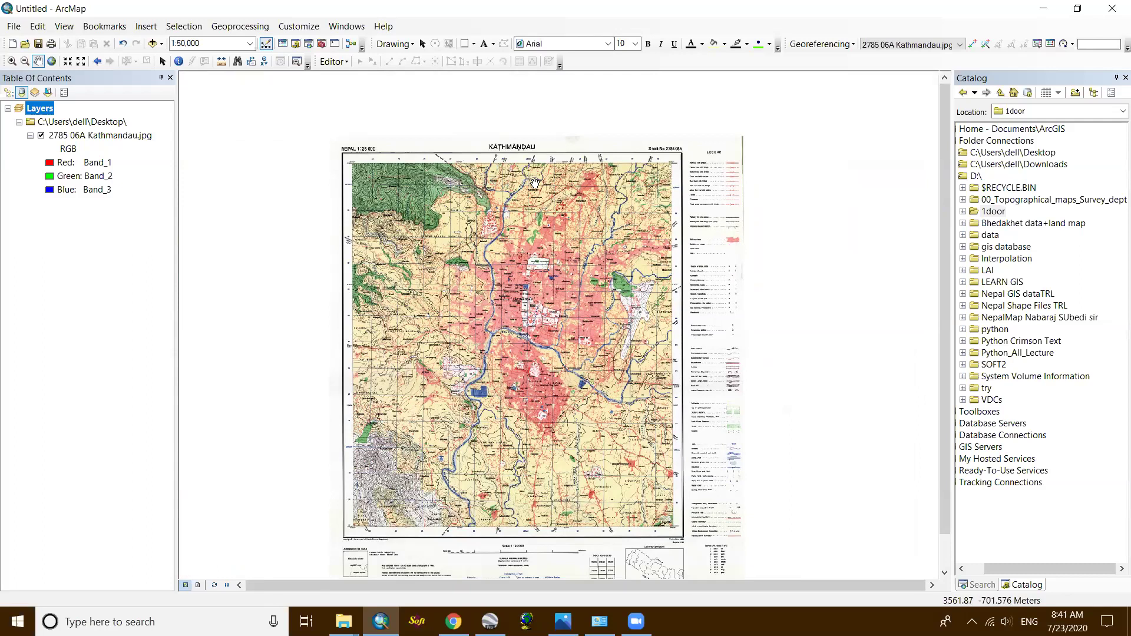
{"action": "scroll", "coordinate": [597, 236], "scroll_direction": "up", "scroll_amount": 1}
{"action": "scroll", "coordinate": [548, 236], "scroll_direction": "up", "scroll_amount": 1}
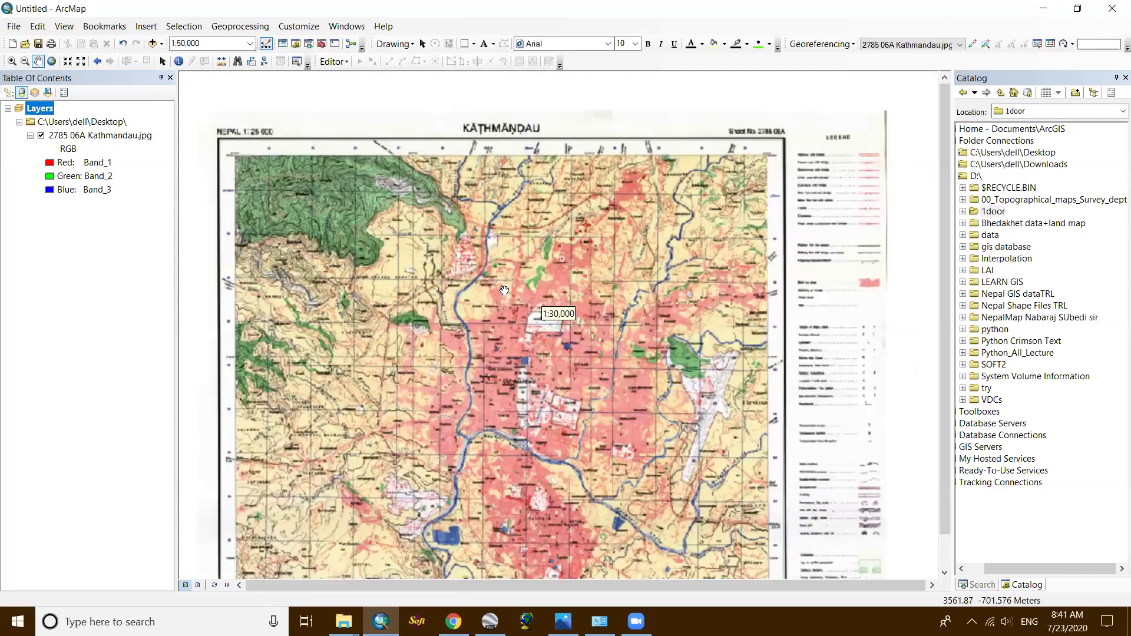
{"action": "scroll", "coordinate": [529, 255], "scroll_direction": "down", "scroll_amount": 1}
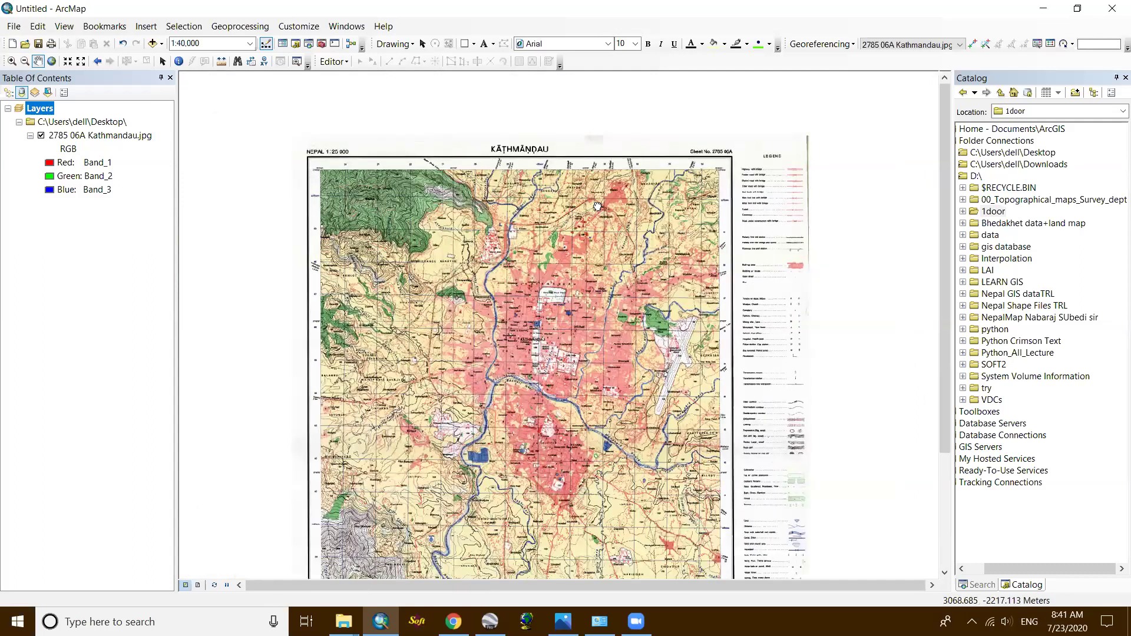
{"action": "scroll", "coordinate": [592, 200], "scroll_direction": "down", "scroll_amount": 2}
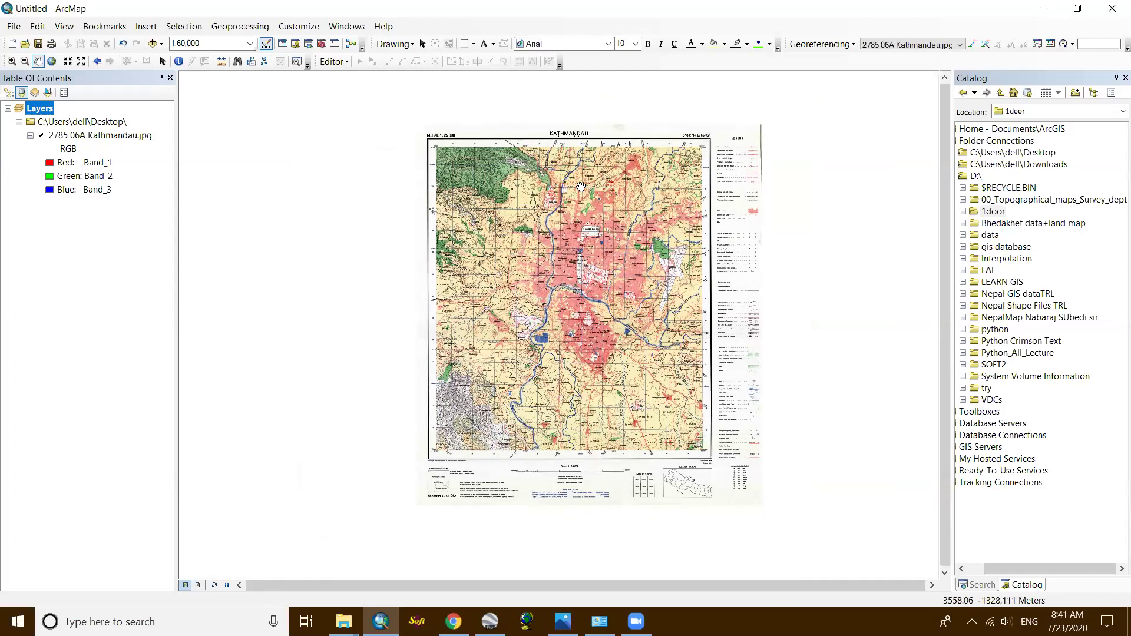
{"action": "scroll", "coordinate": [554, 298], "scroll_direction": "down", "scroll_amount": 2}
{"action": "scroll", "coordinate": [554, 298], "scroll_direction": "up", "scroll_amount": 2}
{"action": "scroll", "coordinate": [554, 298], "scroll_direction": "up", "scroll_amount": 3}
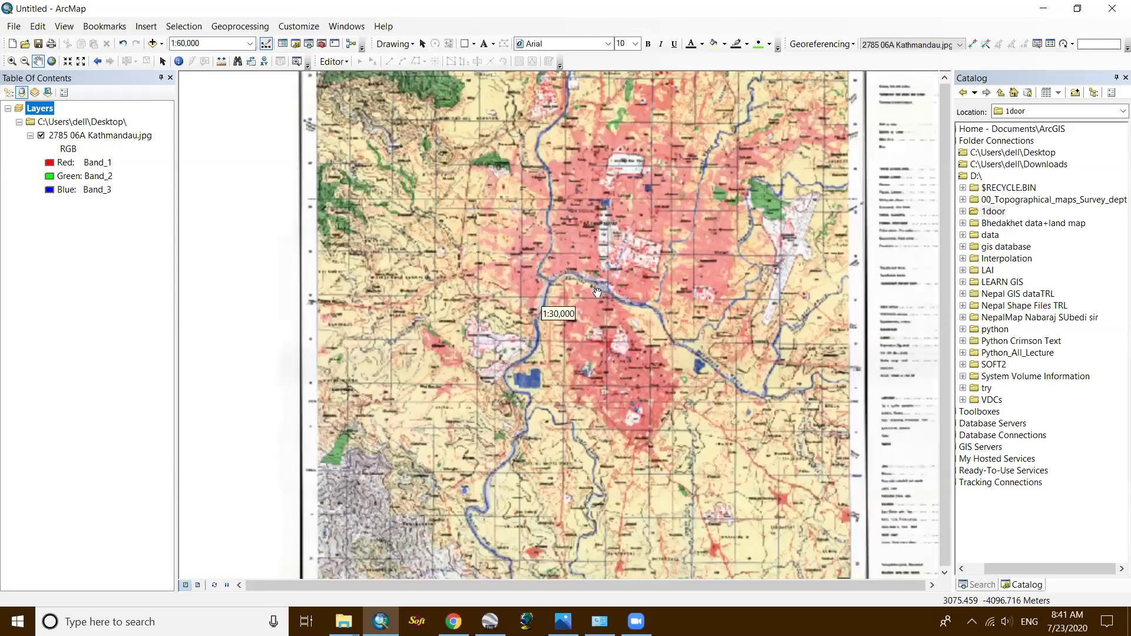
{"action": "scroll", "coordinate": [580, 236], "scroll_direction": "up", "scroll_amount": 1}
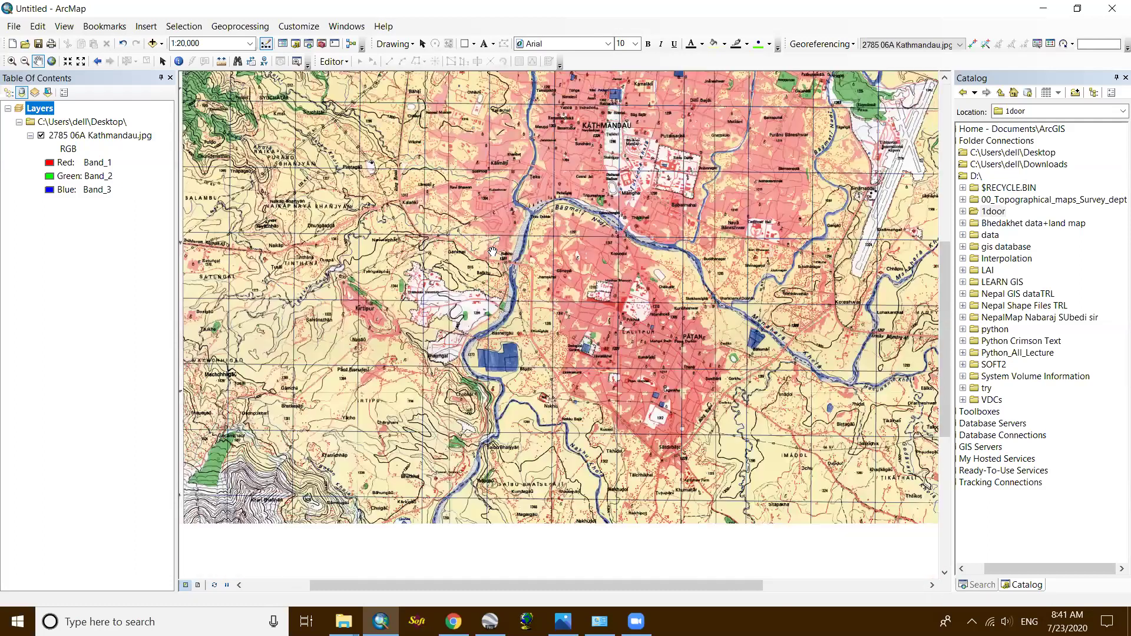
Examine the Patan area, the sheet's southern edge, the full sheet and its northern half at scales between 1:20,000 and 1:60,000.
{"action": "left_click_drag", "start_coordinate": [488, 258], "coordinate": [469, 195]}
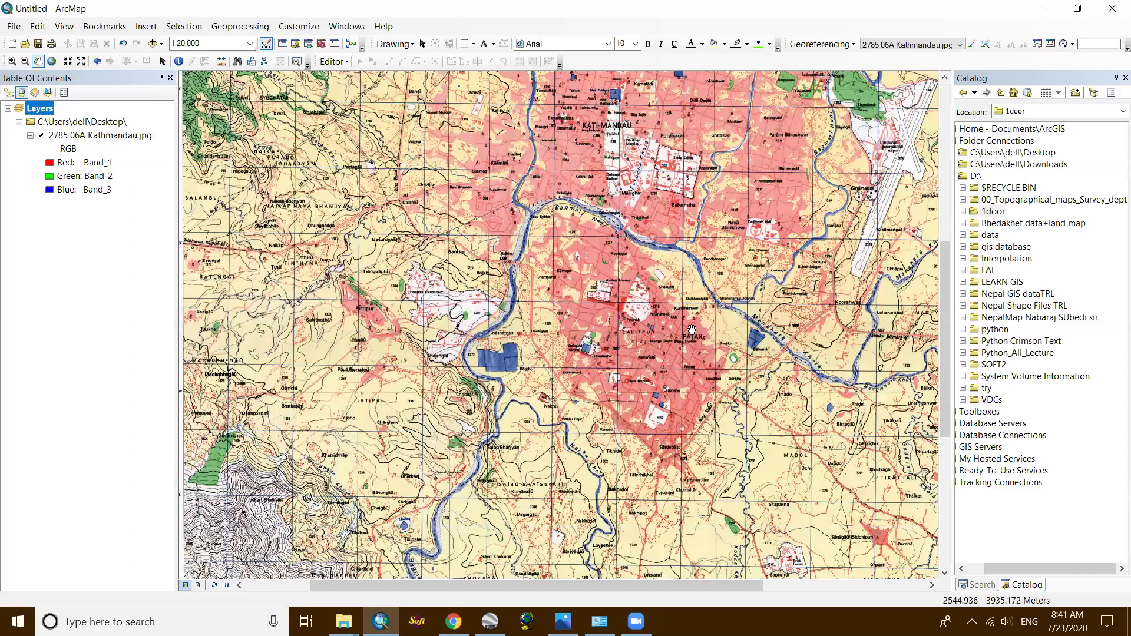
{"action": "scroll", "coordinate": [724, 343], "scroll_direction": "down", "scroll_amount": 1}
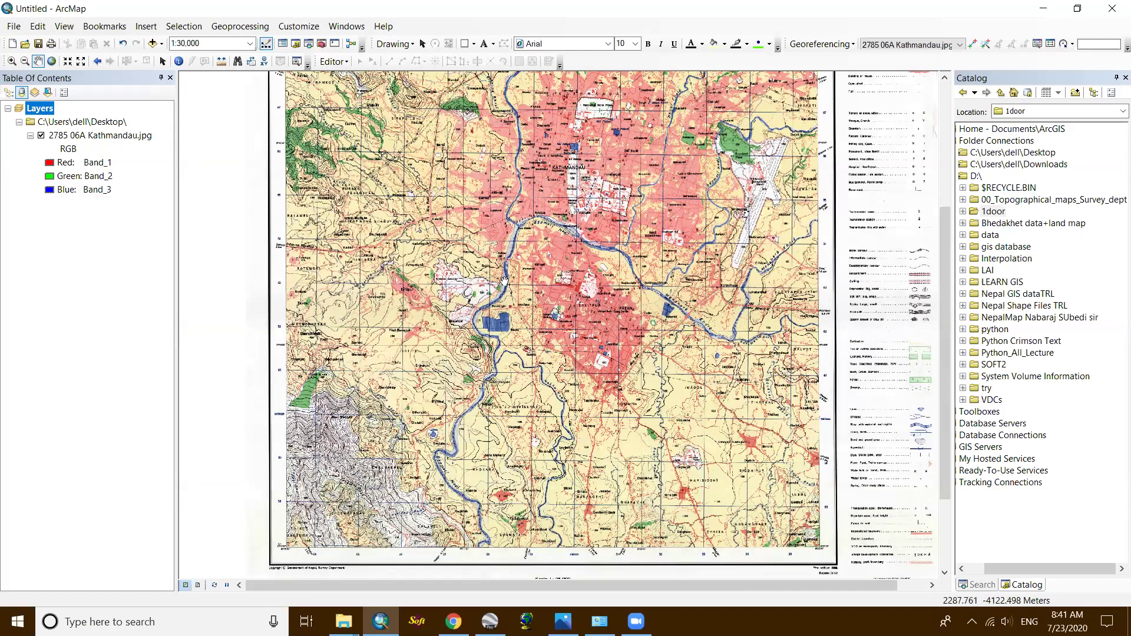
{"action": "scroll", "coordinate": [552, 262], "scroll_direction": "down", "scroll_amount": 2}
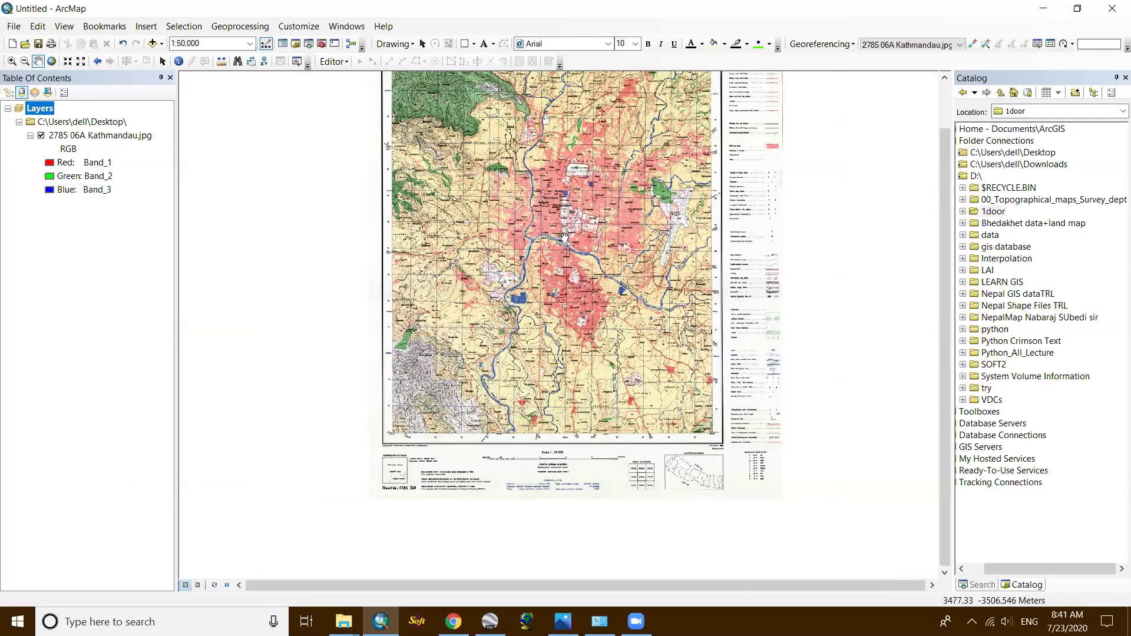
{"action": "scroll", "coordinate": [543, 247], "scroll_direction": "up", "scroll_amount": 3}
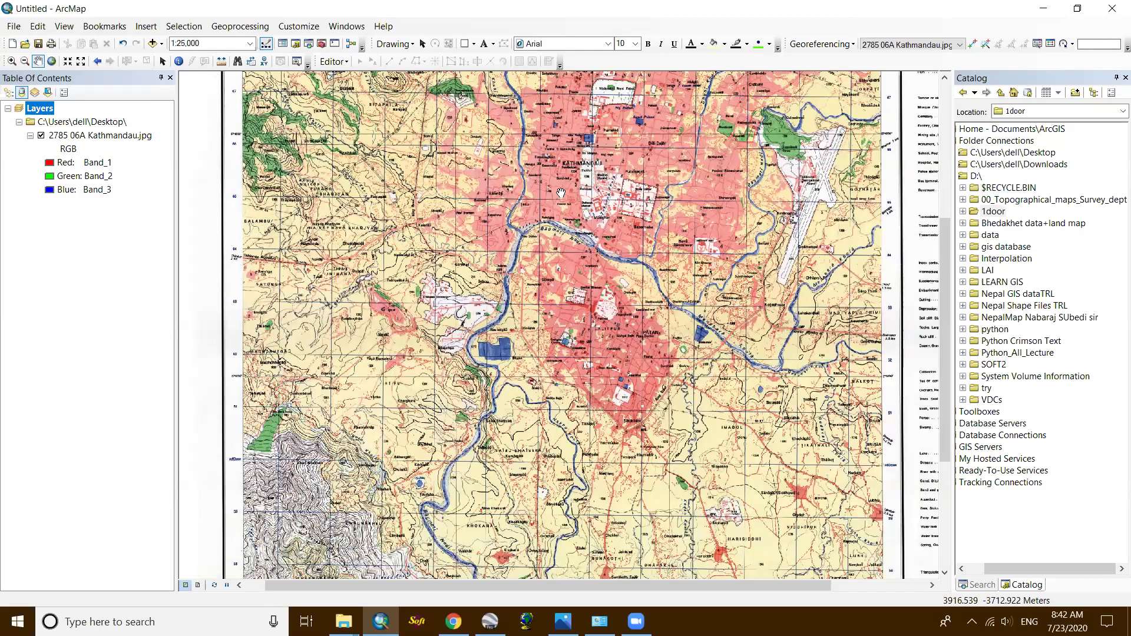
{"action": "scroll", "coordinate": [577, 184], "scroll_direction": "up", "scroll_amount": 1}
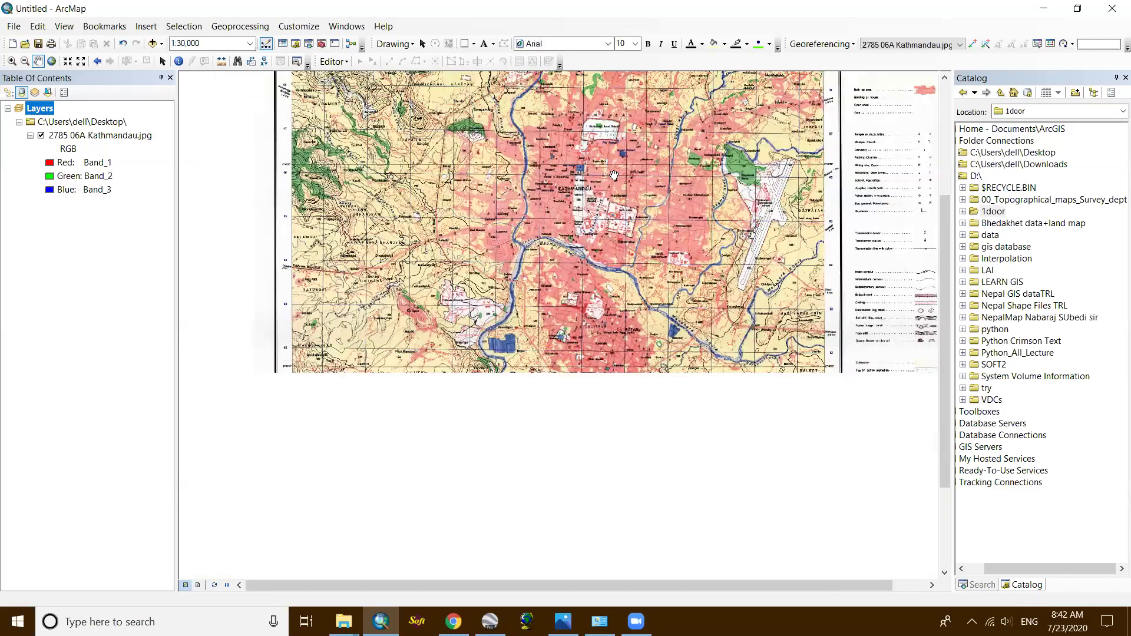
{"action": "scroll", "coordinate": [614, 170], "scroll_direction": "up", "scroll_amount": 3}
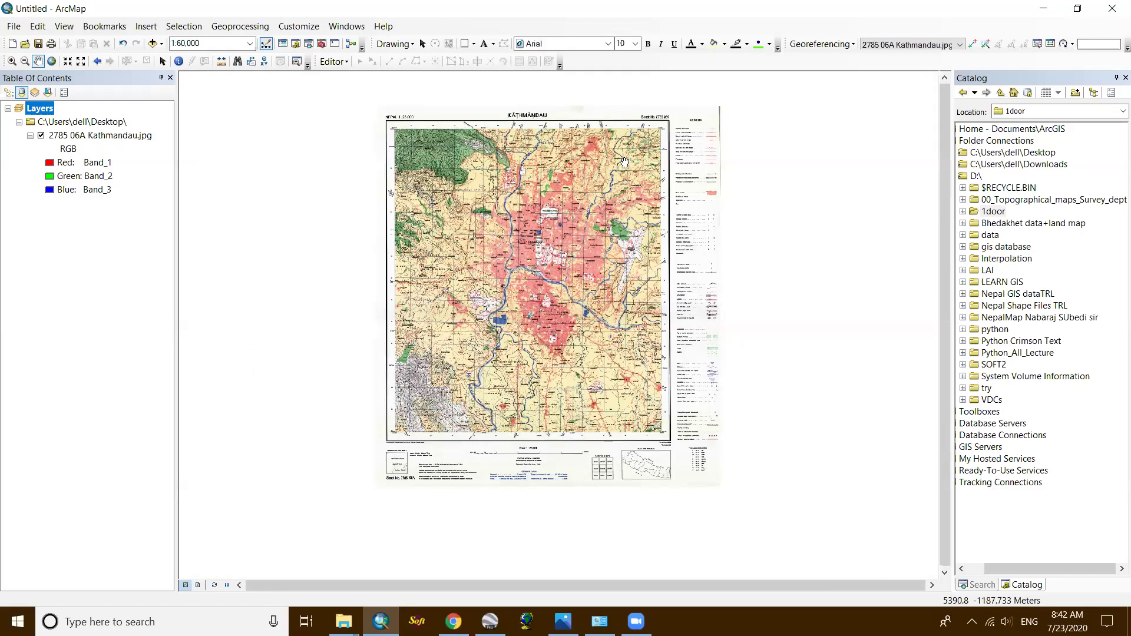
{"action": "scroll", "coordinate": [583, 147], "scroll_direction": "down", "scroll_amount": 1}
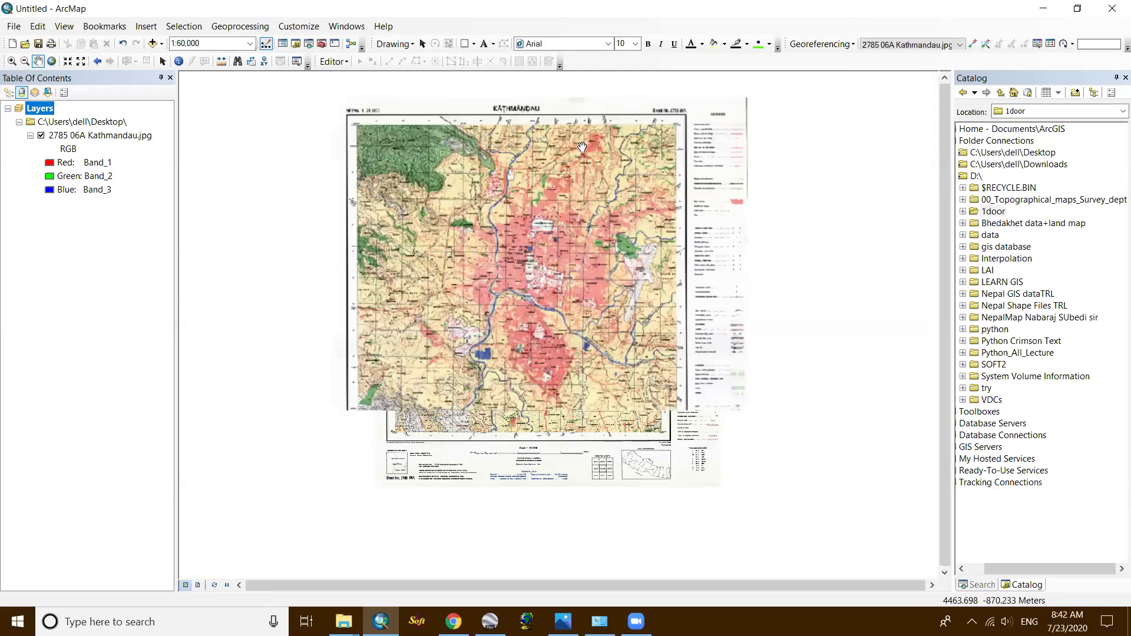
{"action": "scroll", "coordinate": [583, 147], "scroll_direction": "down", "scroll_amount": 4}
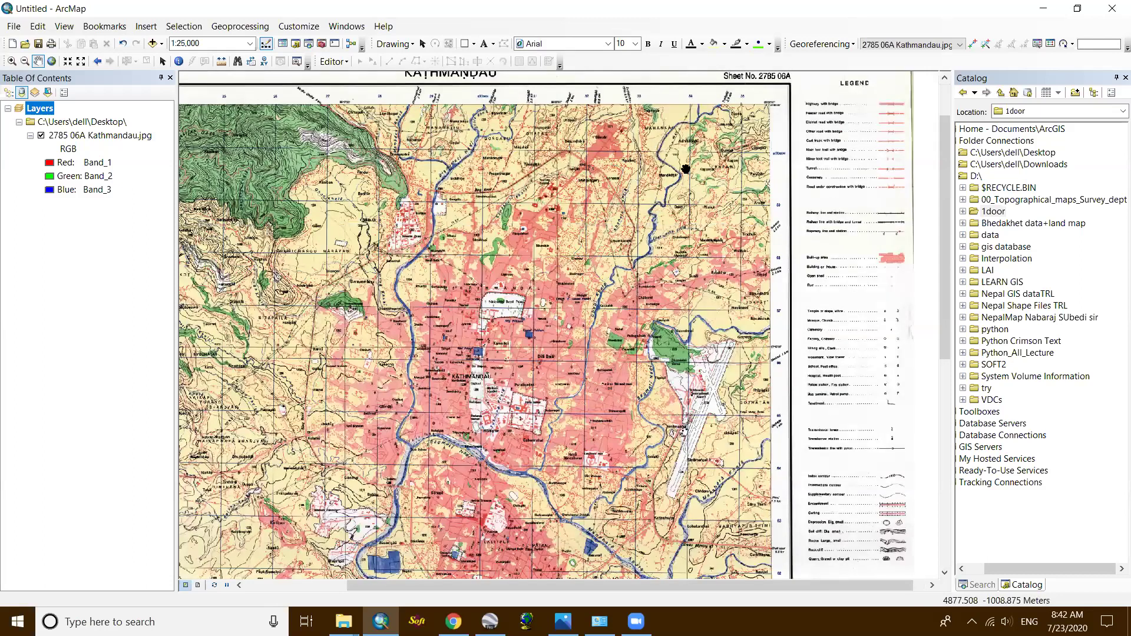
{"action": "left_click_drag", "start_coordinate": [685, 169], "coordinate": [645, 179]}
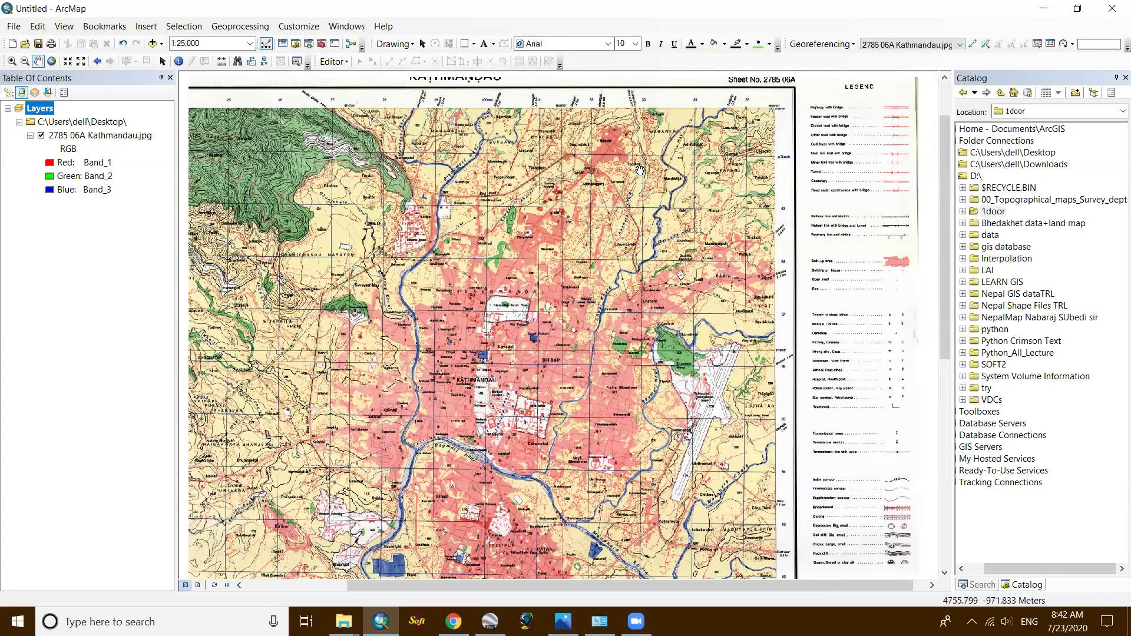
Examine the Kathmandu sheet's title, northern hills and built-up area at scales up to 1:24,000, ending with the full sheet at 1:50,000.
{"action": "scroll", "coordinate": [639, 171], "scroll_direction": "up", "scroll_amount": 3}
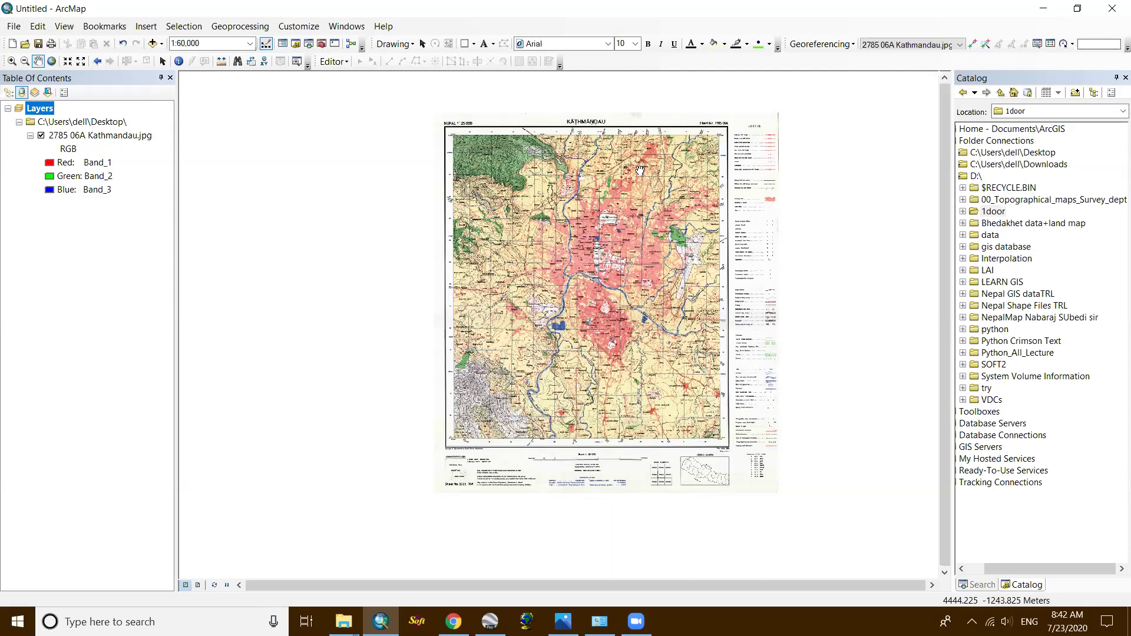
{"action": "scroll", "coordinate": [499, 130], "scroll_direction": "up", "scroll_amount": 1}
{"action": "scroll", "coordinate": [498, 131], "scroll_direction": "down", "scroll_amount": 2}
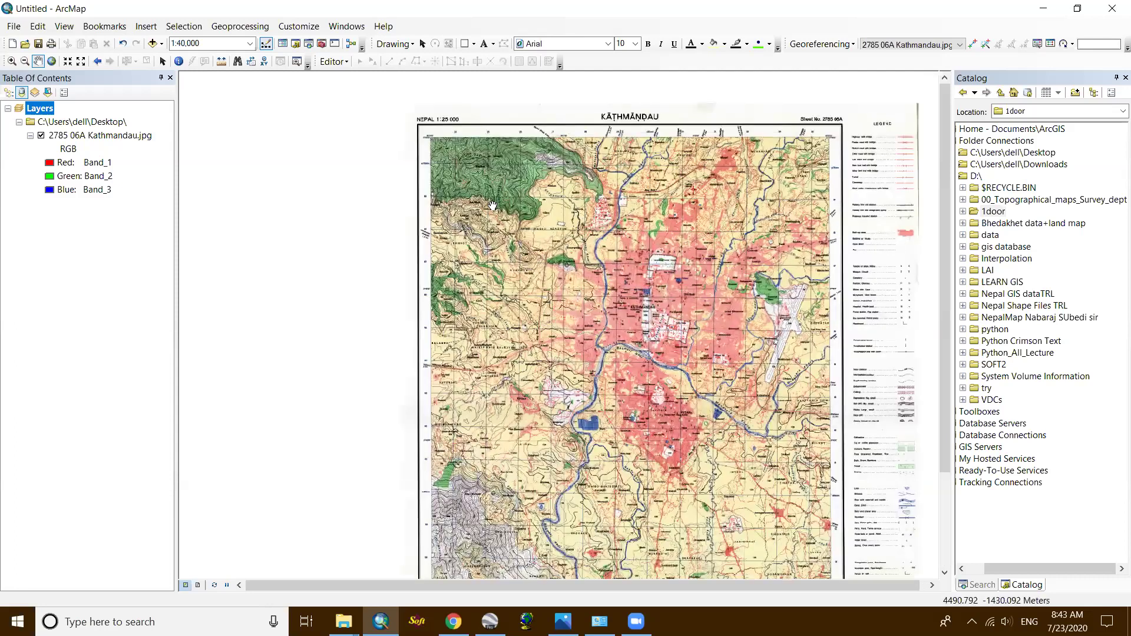
{"action": "scroll", "coordinate": [603, 212], "scroll_direction": "down", "scroll_amount": 2}
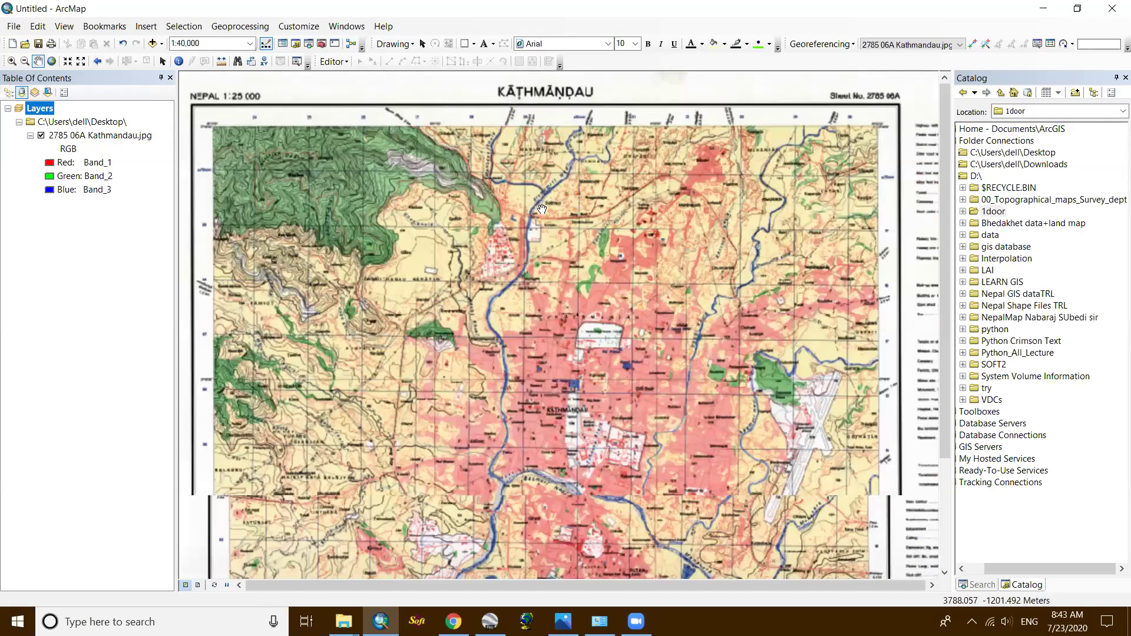
{"action": "scroll", "coordinate": [542, 209], "scroll_direction": "down", "scroll_amount": 2}
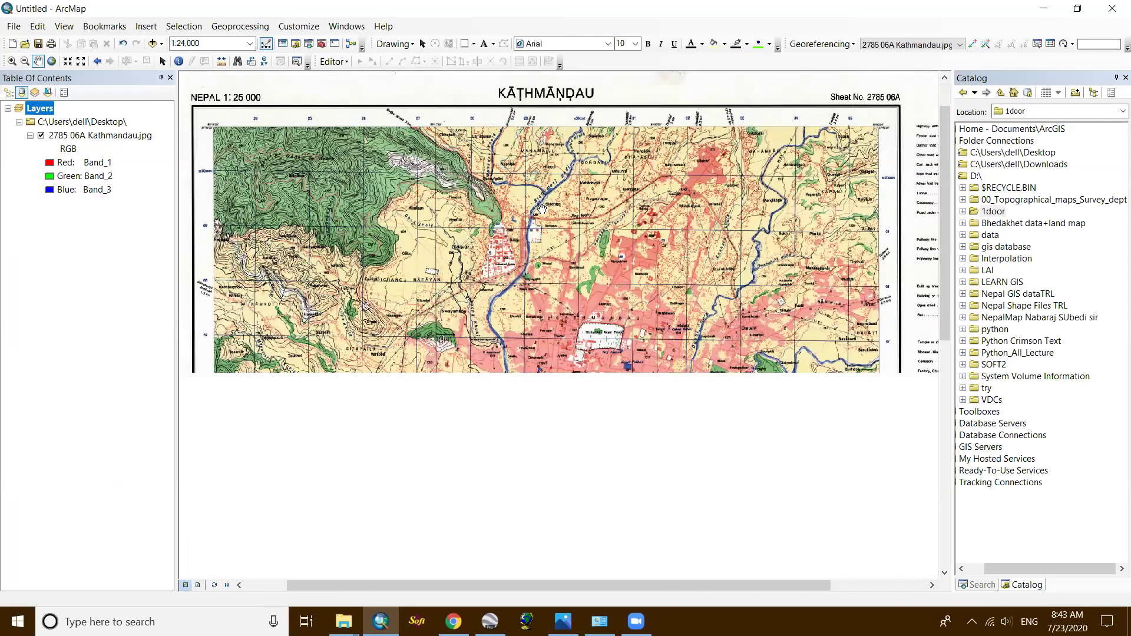
{"action": "scroll", "coordinate": [542, 209], "scroll_direction": "up", "scroll_amount": 1}
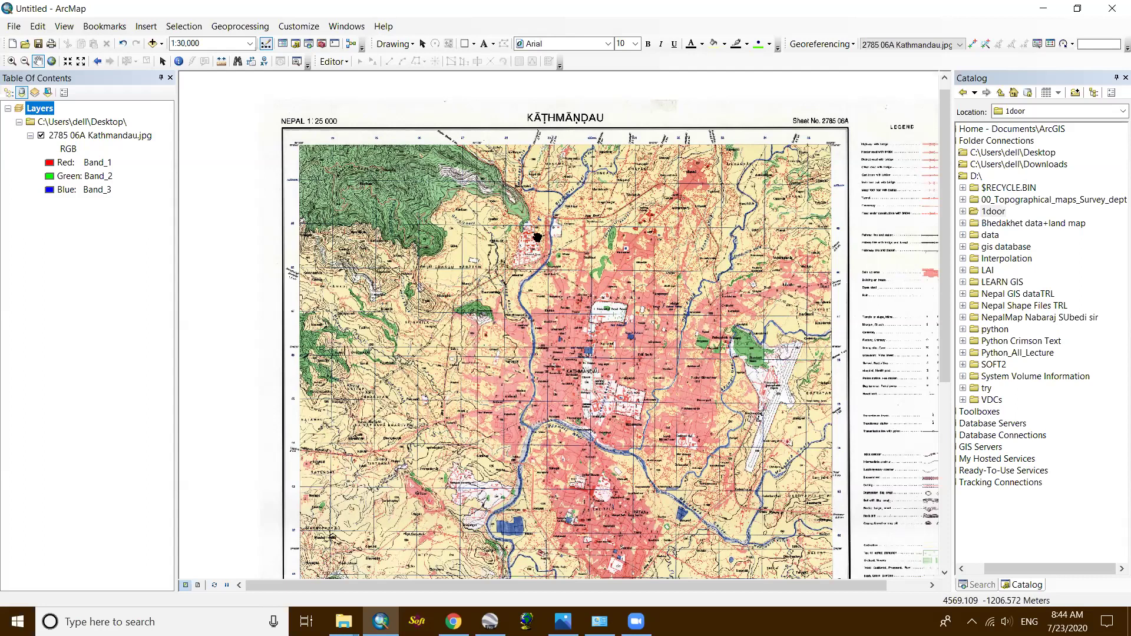
{"action": "left_click_drag", "start_coordinate": [574, 200], "coordinate": [574, 153]}
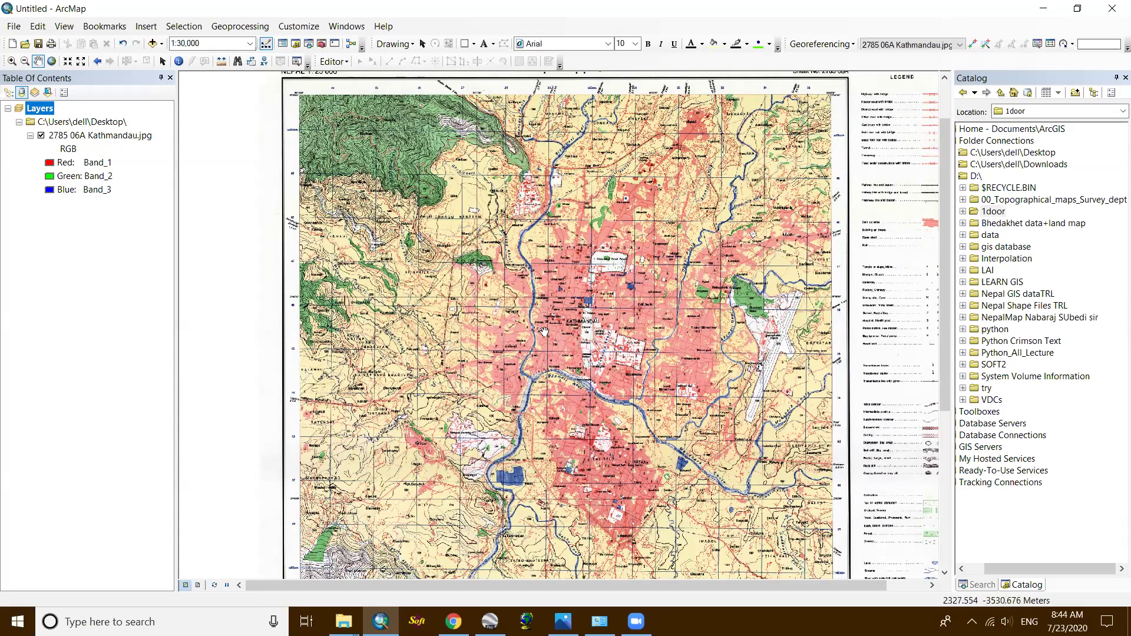
{"action": "scroll", "coordinate": [595, 272], "scroll_direction": "down", "scroll_amount": 1}
{"action": "scroll", "coordinate": [607, 277], "scroll_direction": "up", "scroll_amount": 1}
{"action": "scroll", "coordinate": [610, 282], "scroll_direction": "down", "scroll_amount": 2}
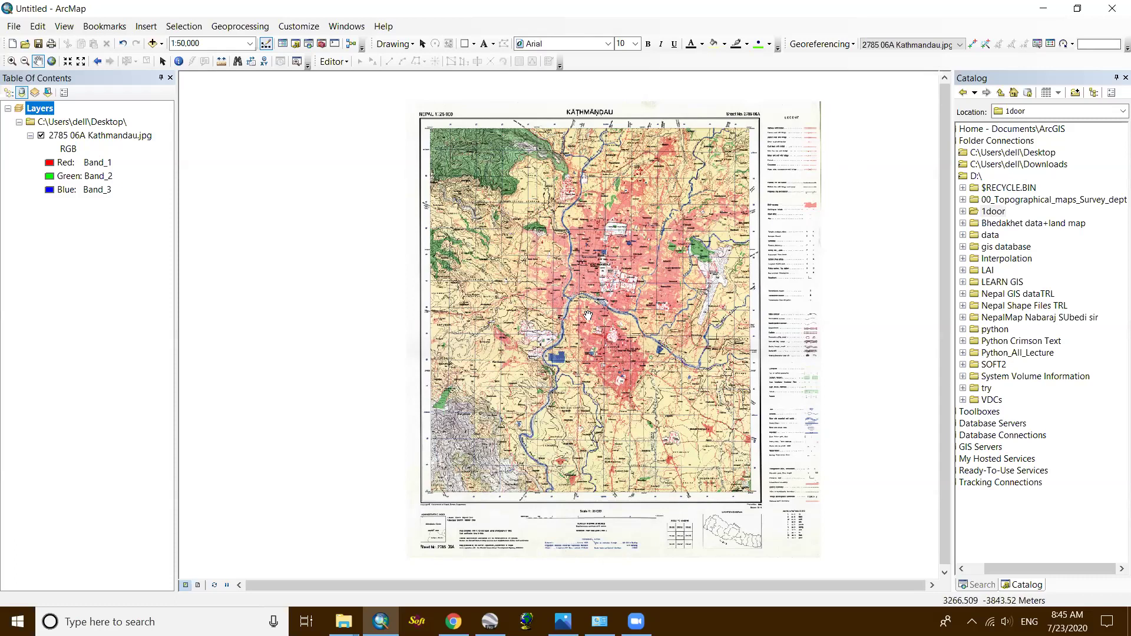
Examine the Bagmati River around Teku, Tripureshwar and Balkhu on the scanned sheet at scales up to 1:8,000.
{"action": "scroll", "coordinate": [588, 313], "scroll_direction": "up", "scroll_amount": 3}
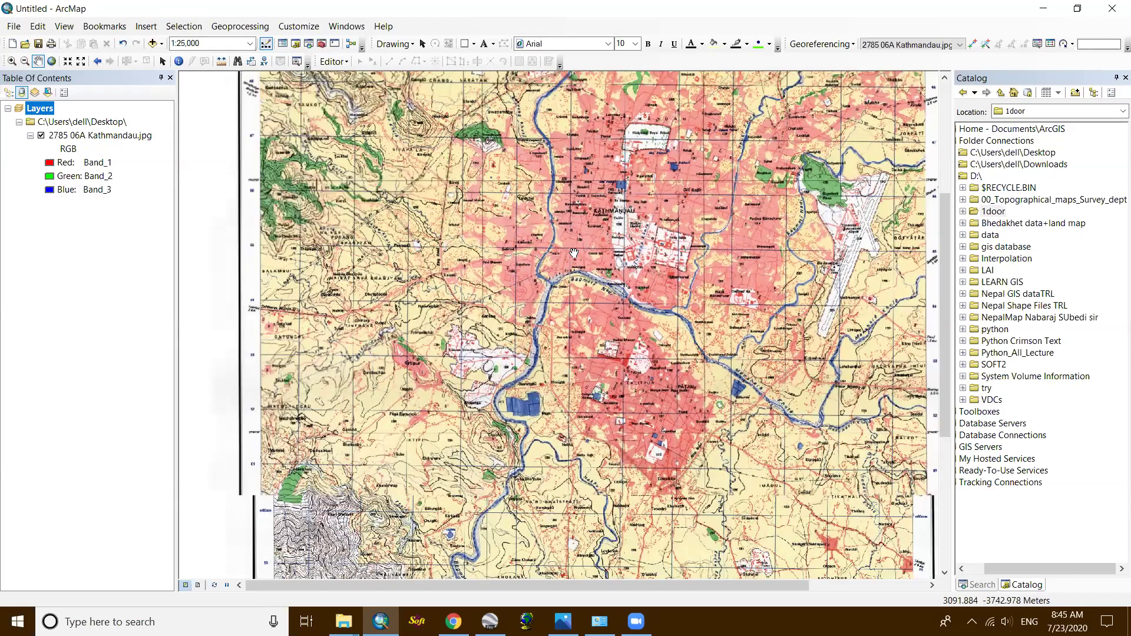
{"action": "left_click_drag", "start_coordinate": [610, 226], "coordinate": [610, 226]}
{"action": "scroll", "coordinate": [789, 327], "scroll_direction": "up", "scroll_amount": 1}
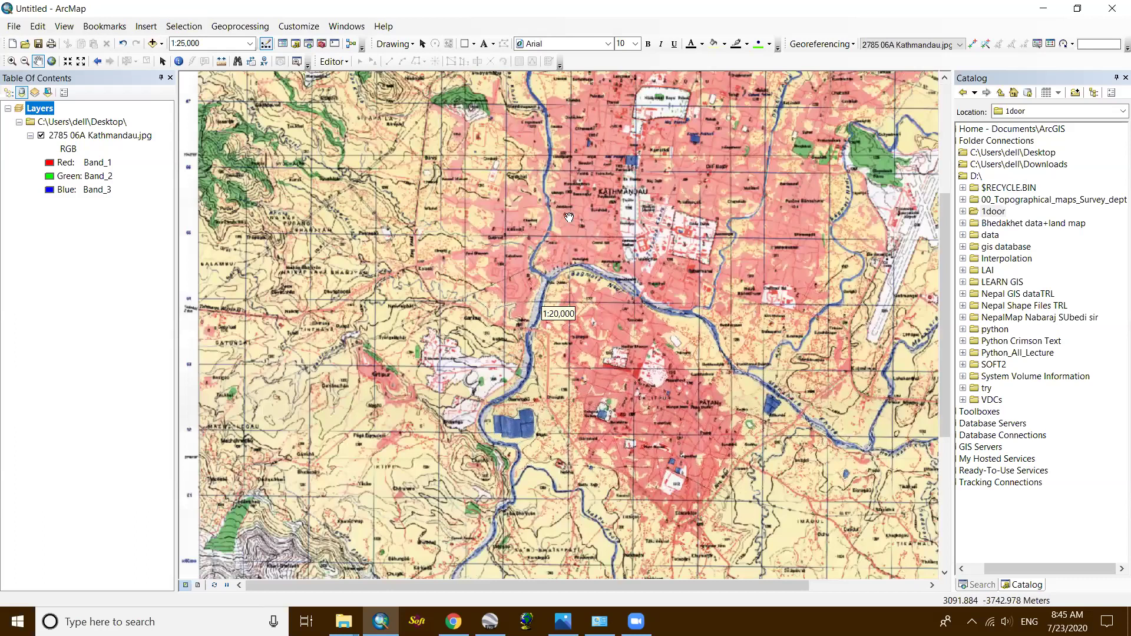
{"action": "scroll", "coordinate": [899, 240], "scroll_direction": "up", "scroll_amount": 2}
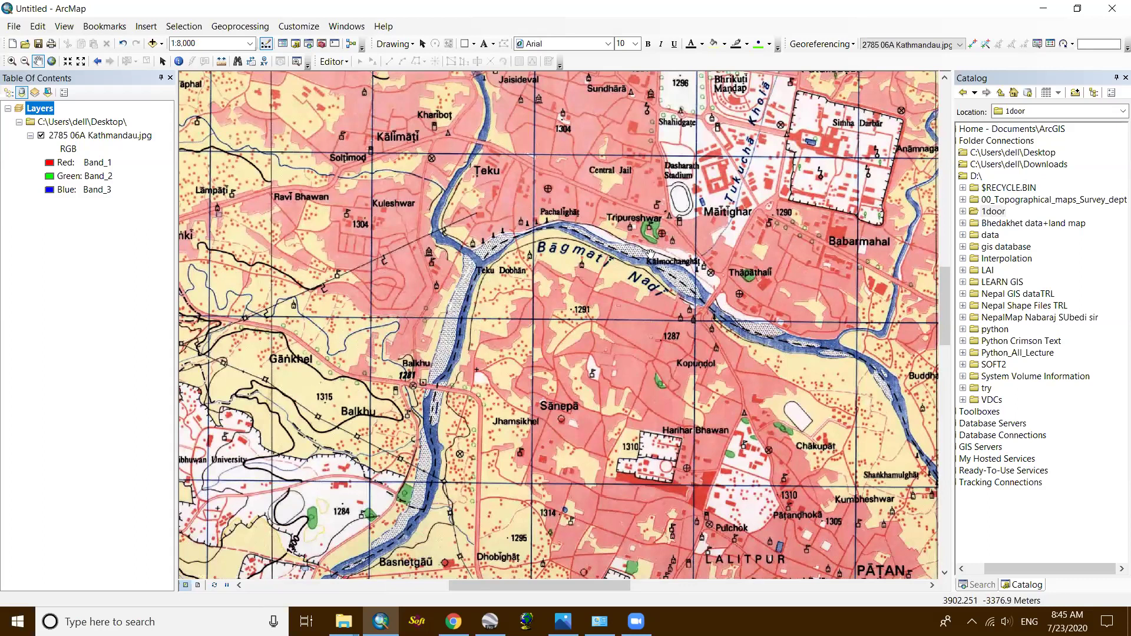
{"action": "scroll", "coordinate": [607, 253], "scroll_direction": "up", "scroll_amount": 1}
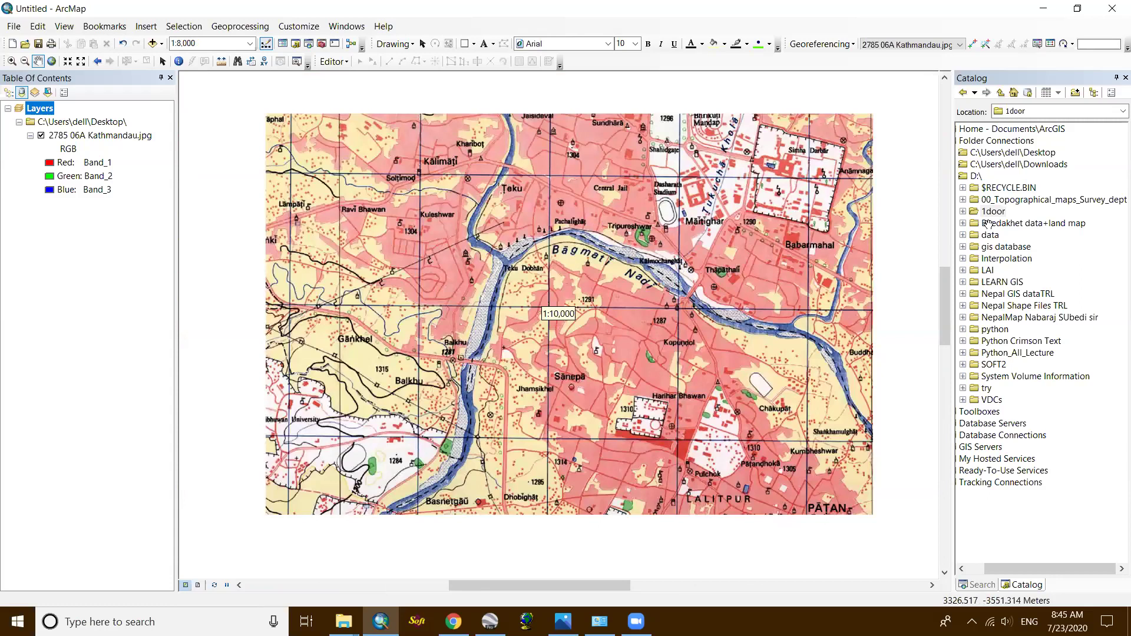
{"action": "scroll", "coordinate": [704, 226], "scroll_direction": "up", "scroll_amount": 1}
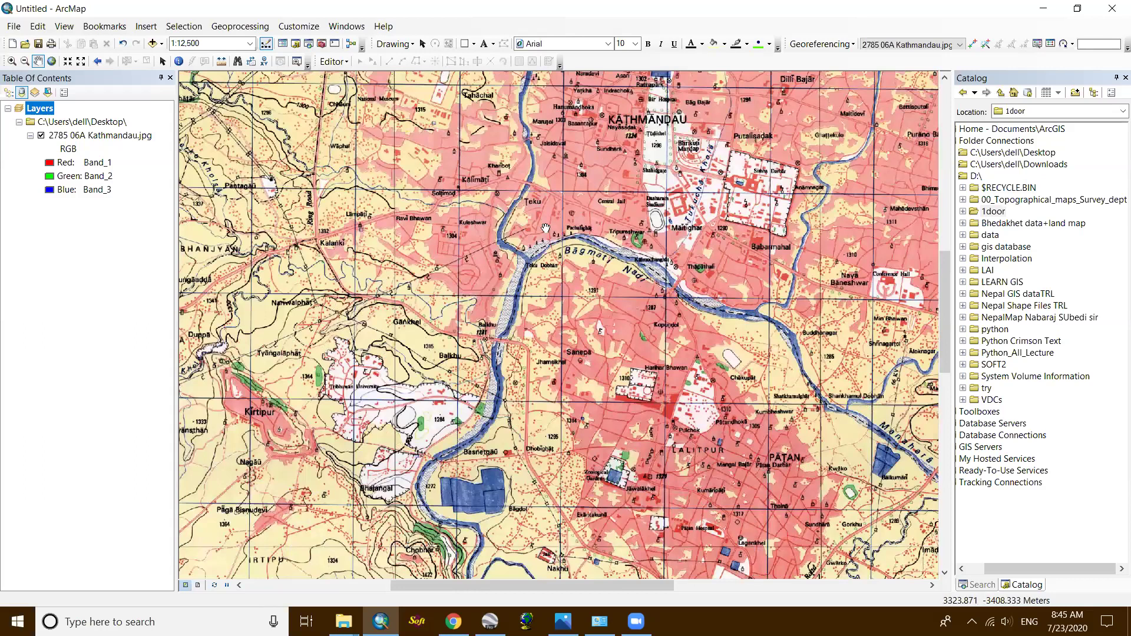
{"action": "scroll", "coordinate": [492, 223], "scroll_direction": "down", "scroll_amount": 1}
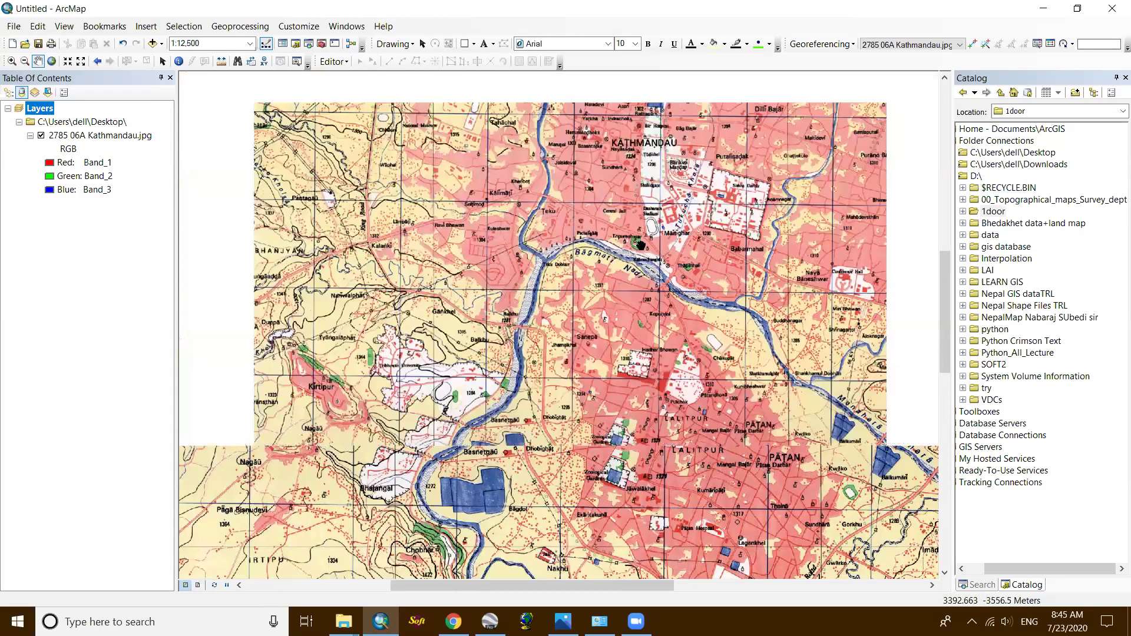
{"action": "scroll", "coordinate": [618, 214], "scroll_direction": "up", "scroll_amount": 1}
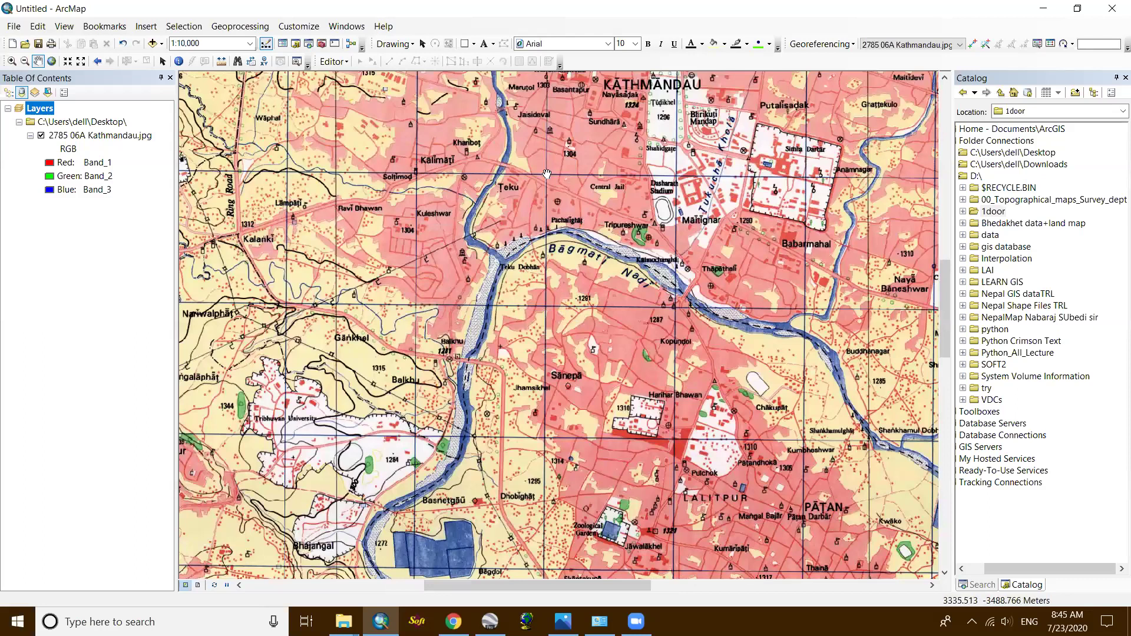
Examine the full Kathmandu sheet with its legend and margins at scales between 1:63,360 and 1:30,000.
{"action": "scroll", "coordinate": [655, 154], "scroll_direction": "down", "scroll_amount": 4}
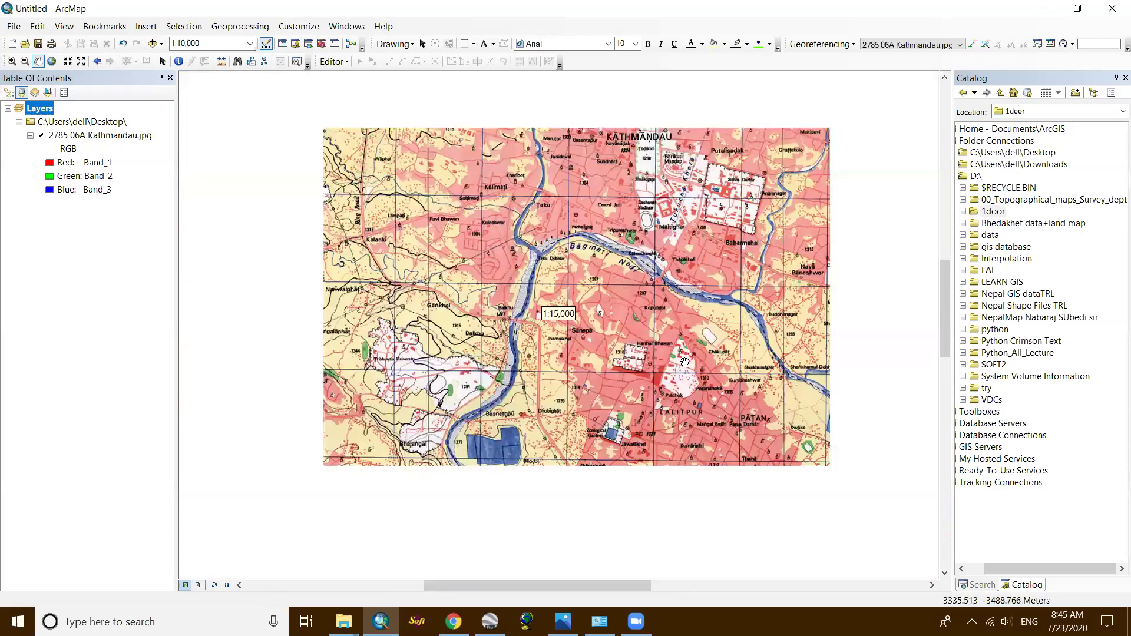
{"action": "scroll", "coordinate": [687, 365], "scroll_direction": "down", "scroll_amount": 4}
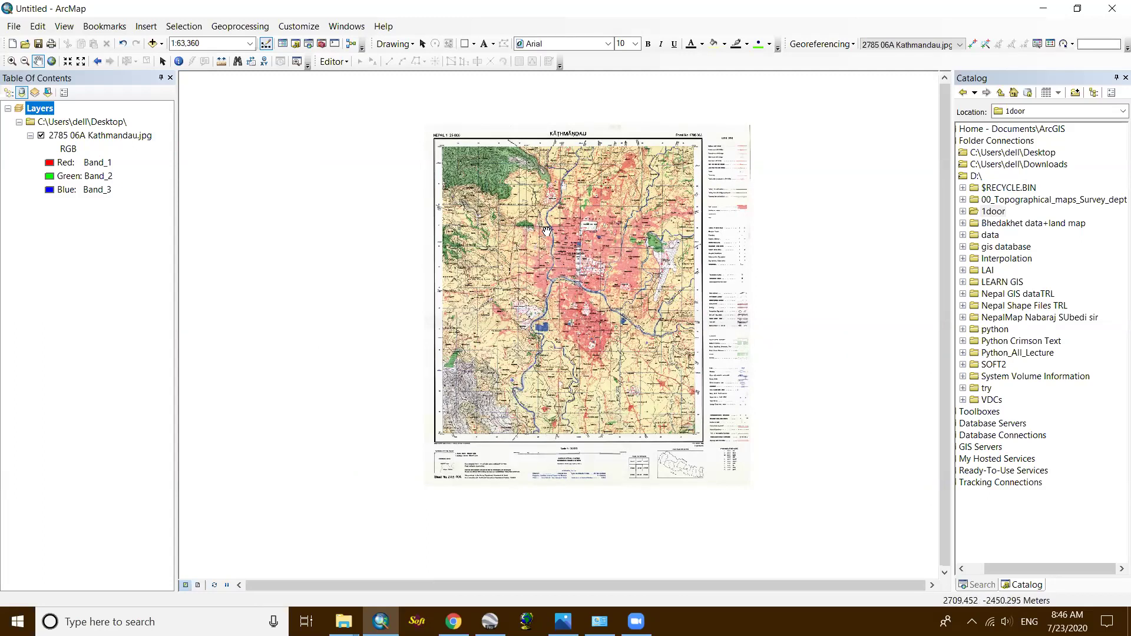
{"action": "scroll", "coordinate": [542, 232], "scroll_direction": "up", "scroll_amount": 1}
{"action": "scroll", "coordinate": [612, 291], "scroll_direction": "up", "scroll_amount": 1}
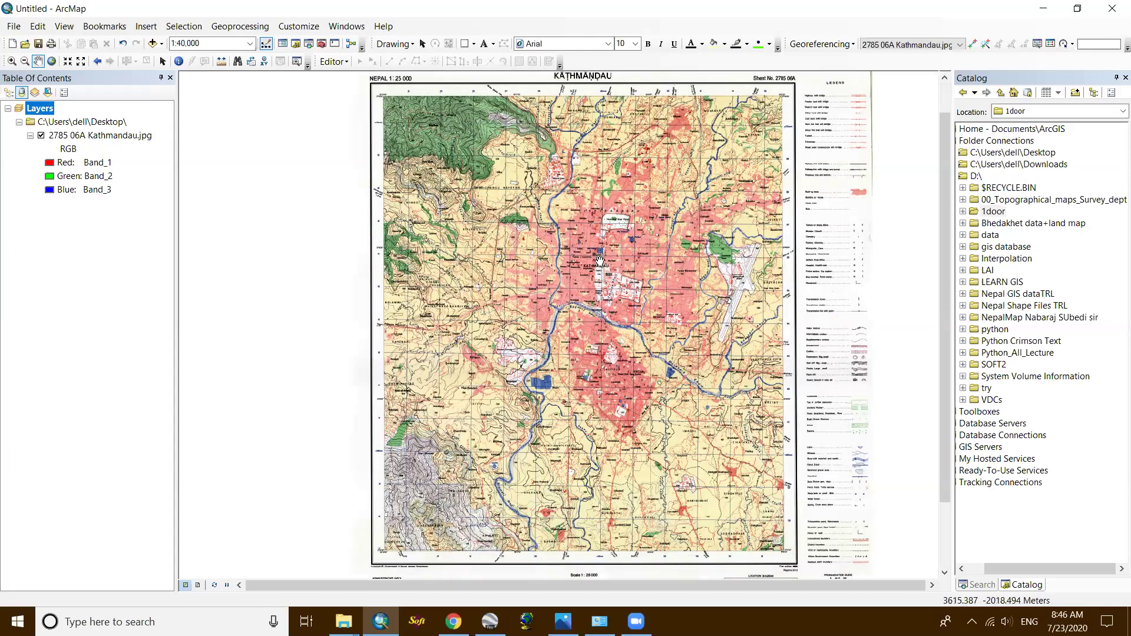
{"action": "scroll", "coordinate": [554, 312], "scroll_direction": "up", "scroll_amount": 1}
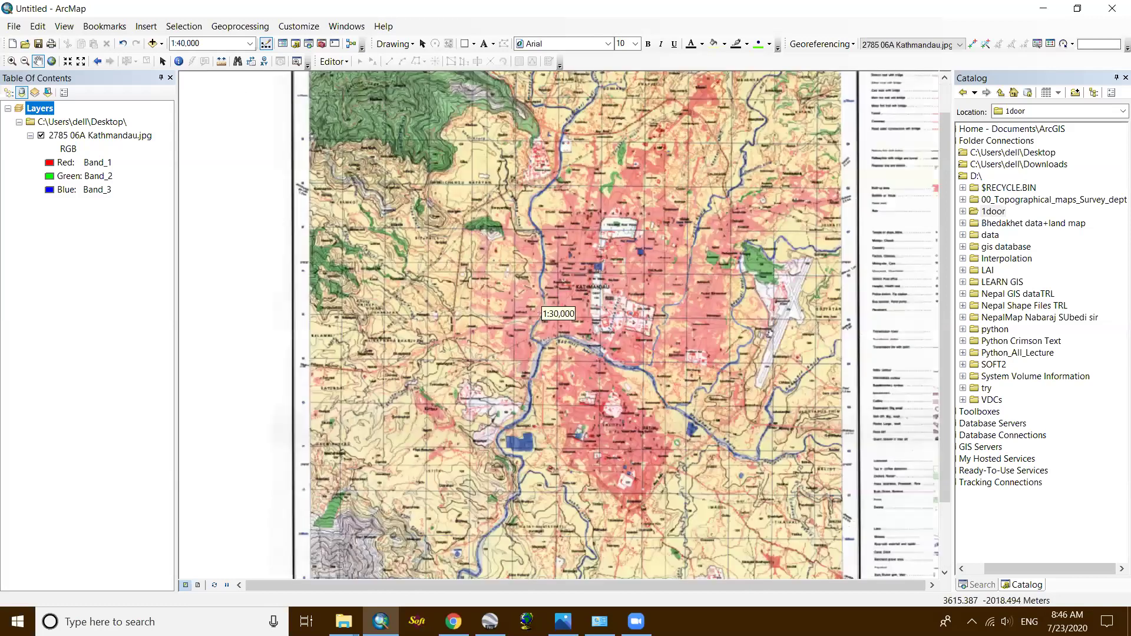
{"action": "scroll", "coordinate": [602, 312], "scroll_direction": "down", "scroll_amount": 2}
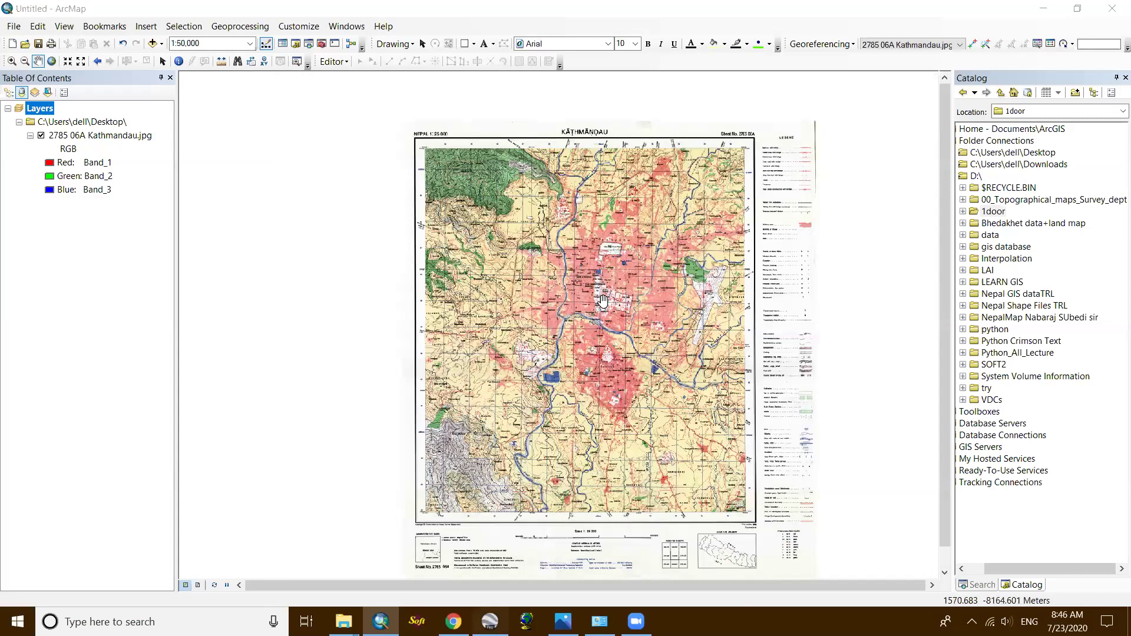
Switch to Google Earth Pro and examine the satellite imagery from all of Nepal down to the city of Kathmandu.
{"action": "key", "text": "alt+Tab"}
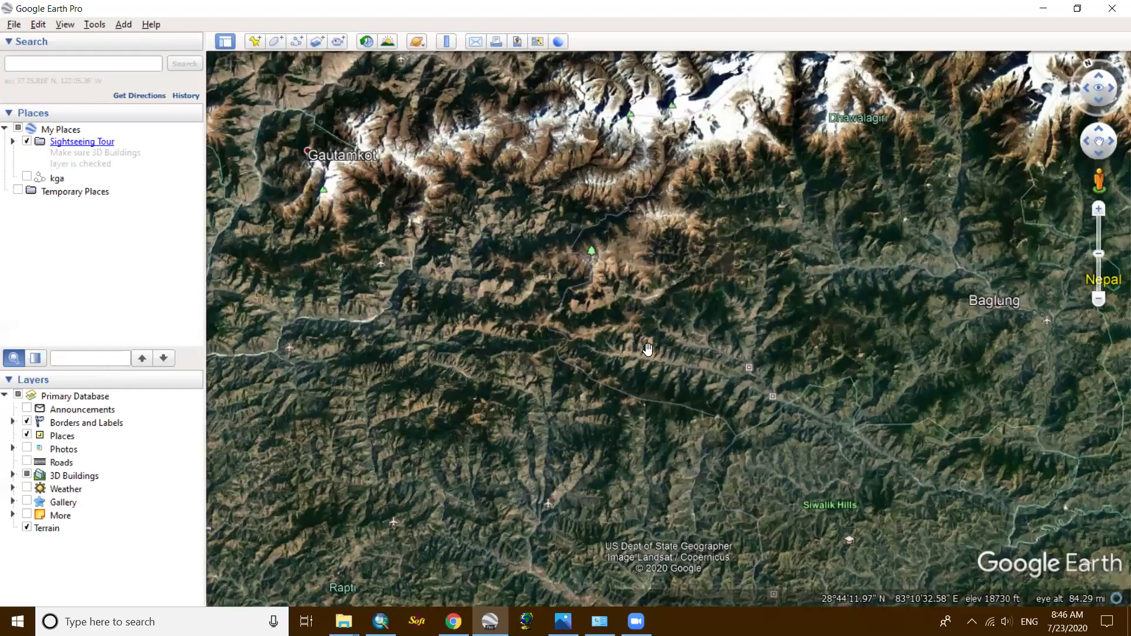
{"action": "scroll", "coordinate": [647, 350], "scroll_direction": "down", "scroll_amount": 2}
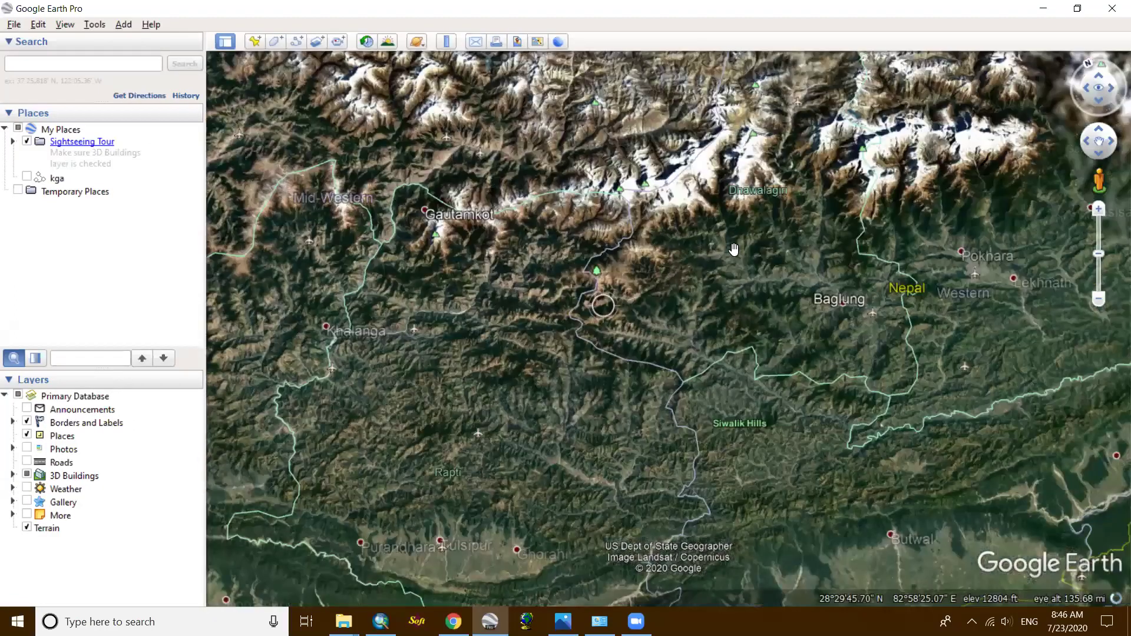
{"action": "scroll", "coordinate": [734, 249], "scroll_direction": "down", "scroll_amount": 3}
{"action": "left_click_drag", "start_coordinate": [733, 250], "coordinate": [718, 167]}
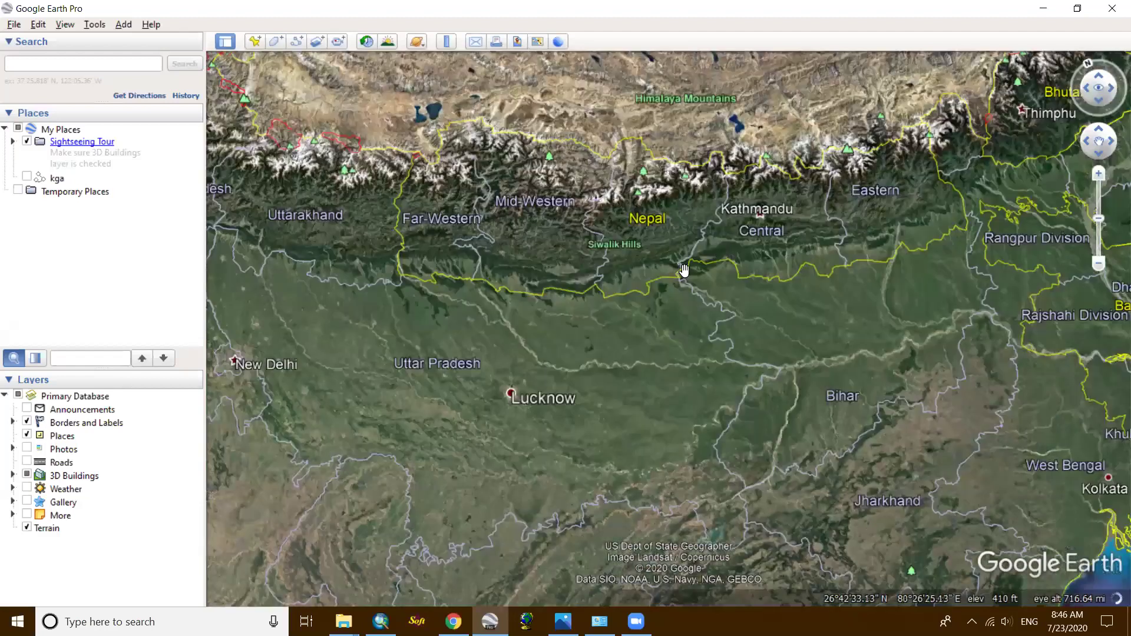
{"action": "scroll", "coordinate": [726, 250], "scroll_direction": "down", "scroll_amount": 1}
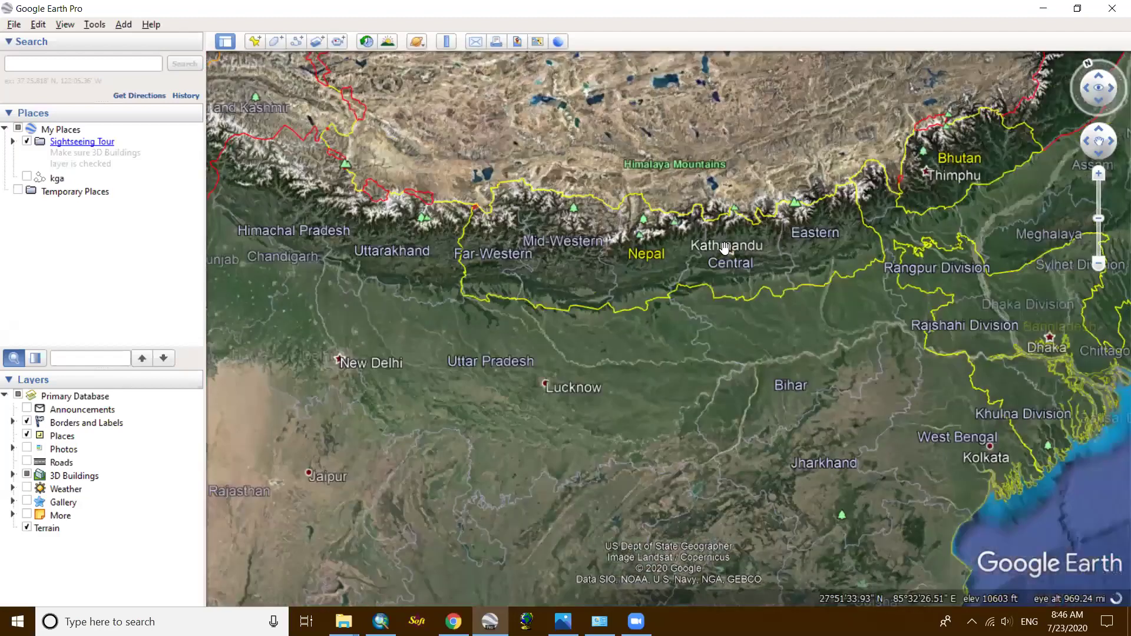
{"action": "scroll", "coordinate": [725, 248], "scroll_direction": "up", "scroll_amount": 3}
{"action": "scroll", "coordinate": [627, 276], "scroll_direction": "up", "scroll_amount": 2}
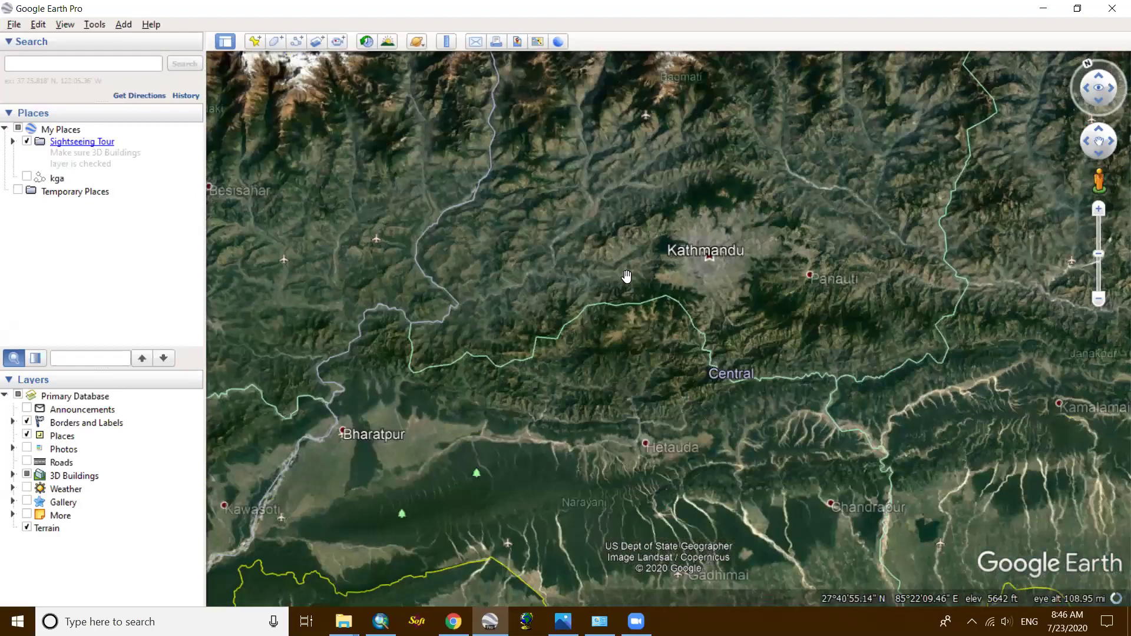
{"action": "scroll", "coordinate": [511, 229], "scroll_direction": "up", "scroll_amount": 3}
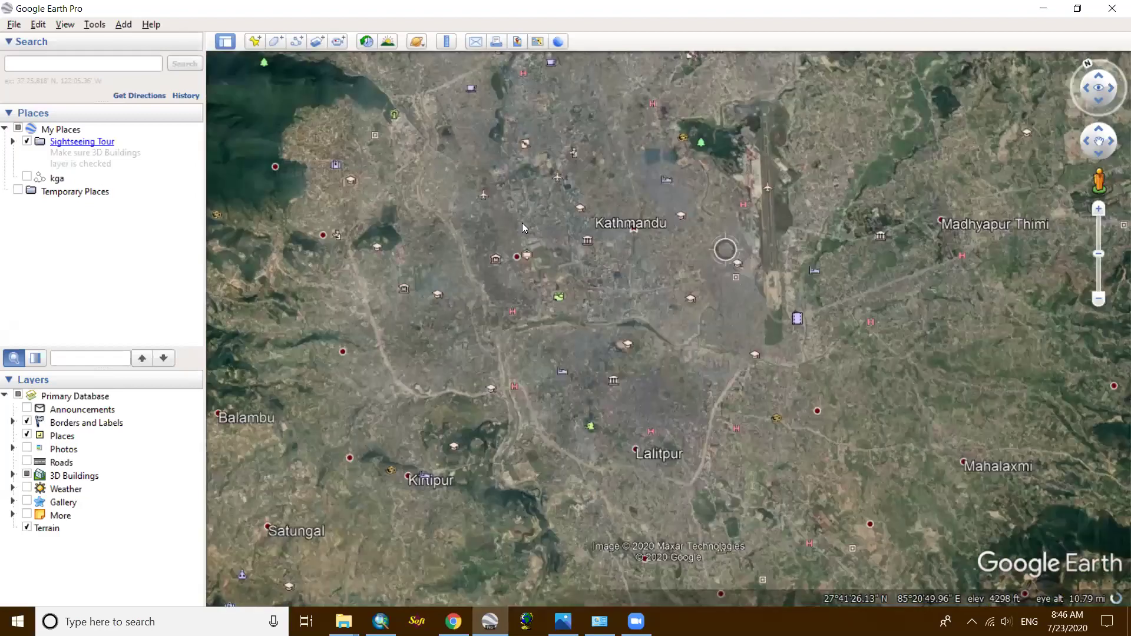
{"action": "scroll", "coordinate": [522, 223], "scroll_direction": "up", "scroll_amount": 1}
{"action": "scroll", "coordinate": [655, 279], "scroll_direction": "down", "scroll_amount": 1}
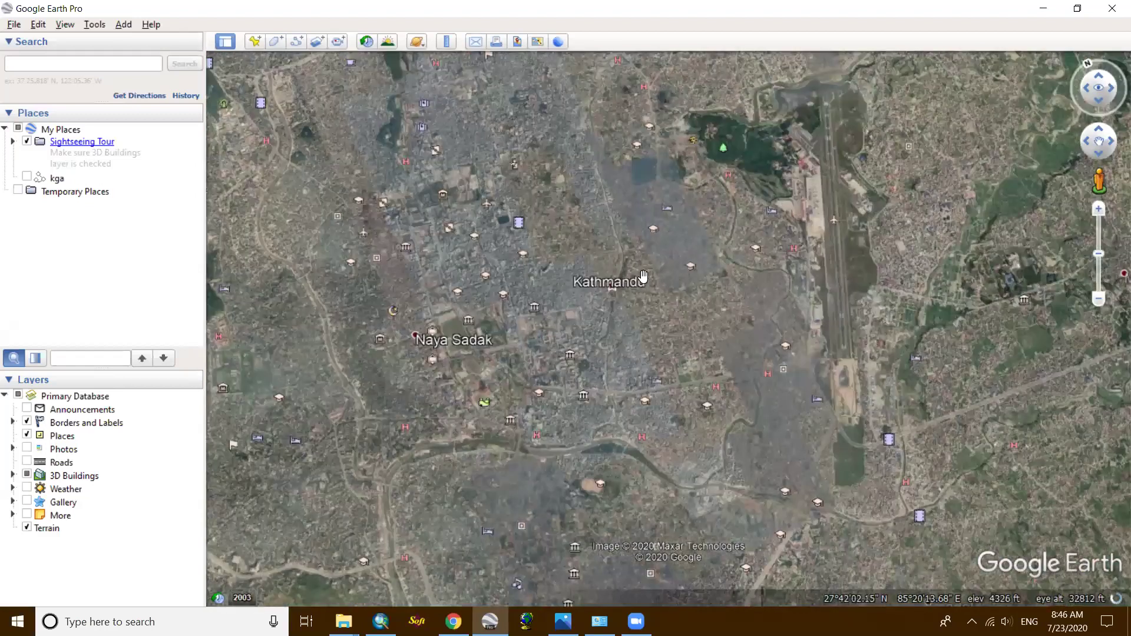
Examine the satellite imagery southeast to Mahalaxmi, then switch to ArcMap and read the Kathmandu sheet's lower-margin notes, scale and sheet index.
{"action": "scroll", "coordinate": [763, 288], "scroll_direction": "down", "scroll_amount": 3}
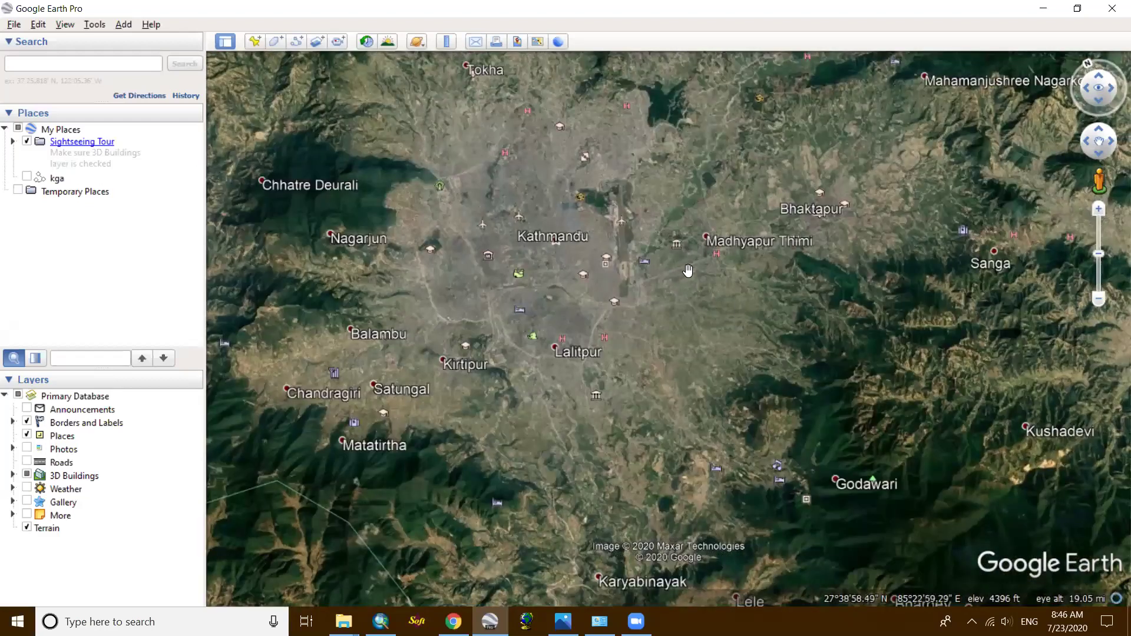
{"action": "scroll", "coordinate": [669, 272], "scroll_direction": "up", "scroll_amount": 1}
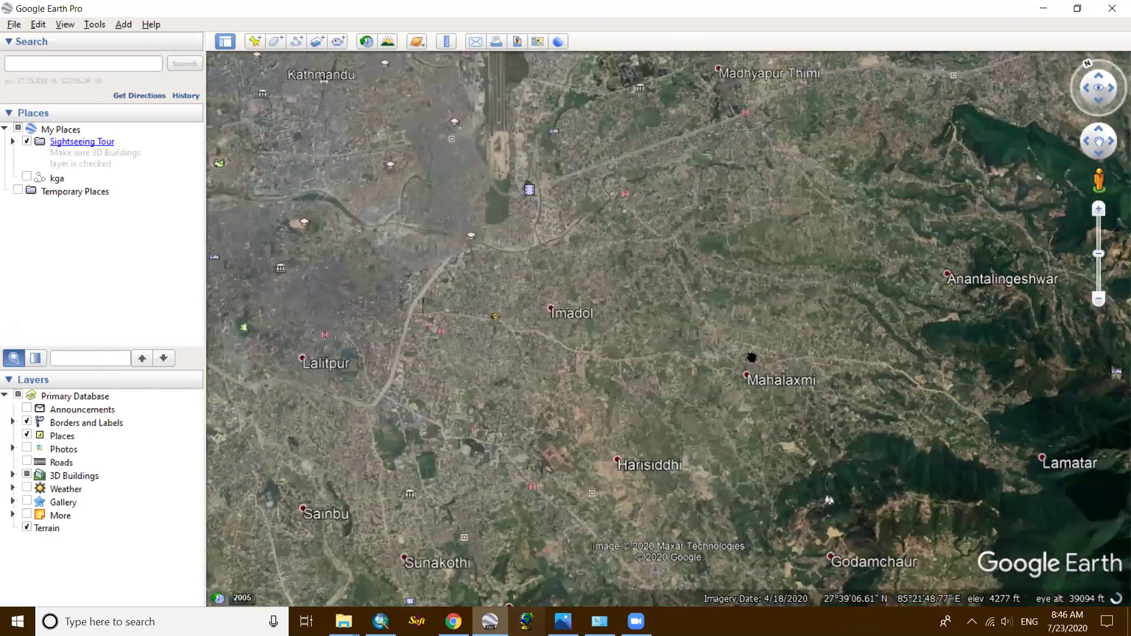
{"action": "key", "text": "alt+Tab"}
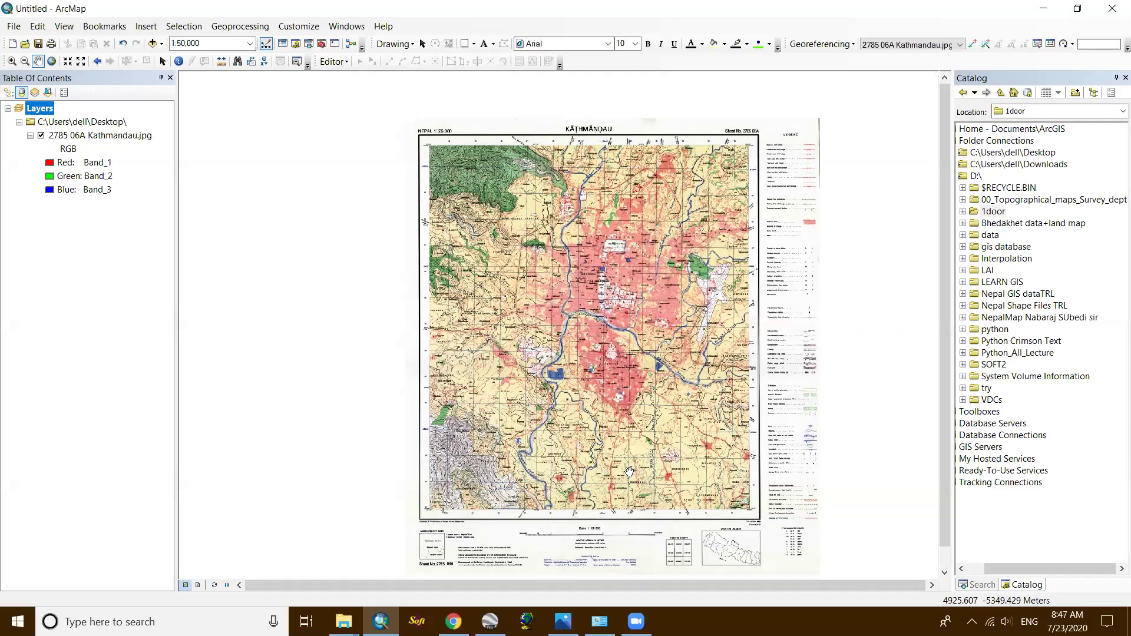
{"action": "scroll", "coordinate": [635, 470], "scroll_direction": "up", "scroll_amount": 4}
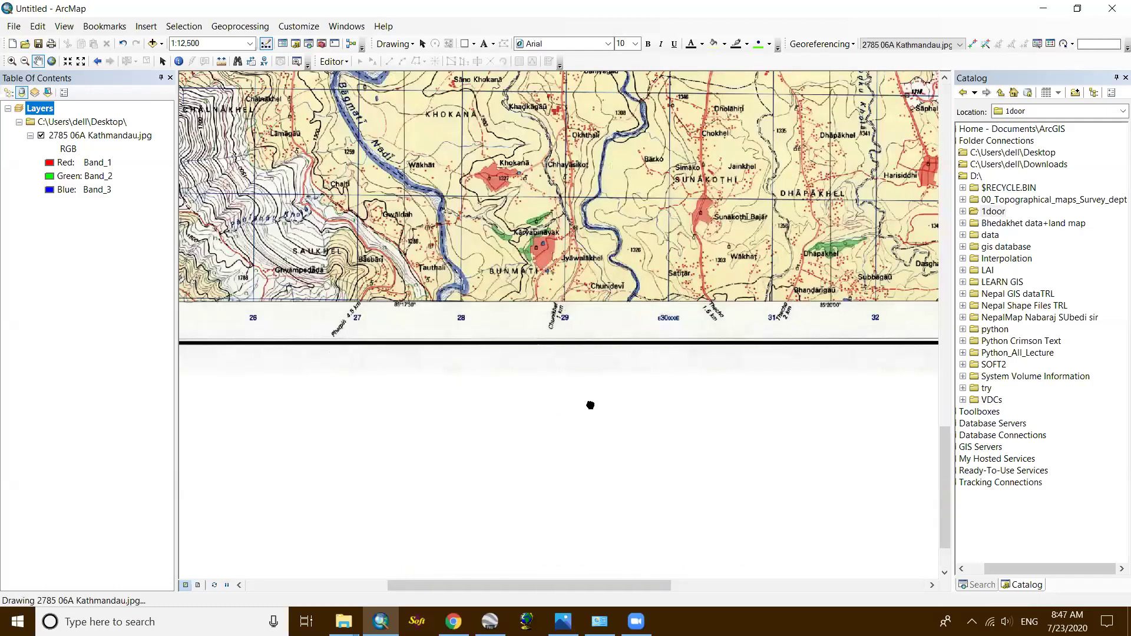
{"action": "left_click_drag", "start_coordinate": [591, 405], "coordinate": [889, 407]}
{"action": "left_click_drag", "start_coordinate": [557, 437], "coordinate": [640, 436]}
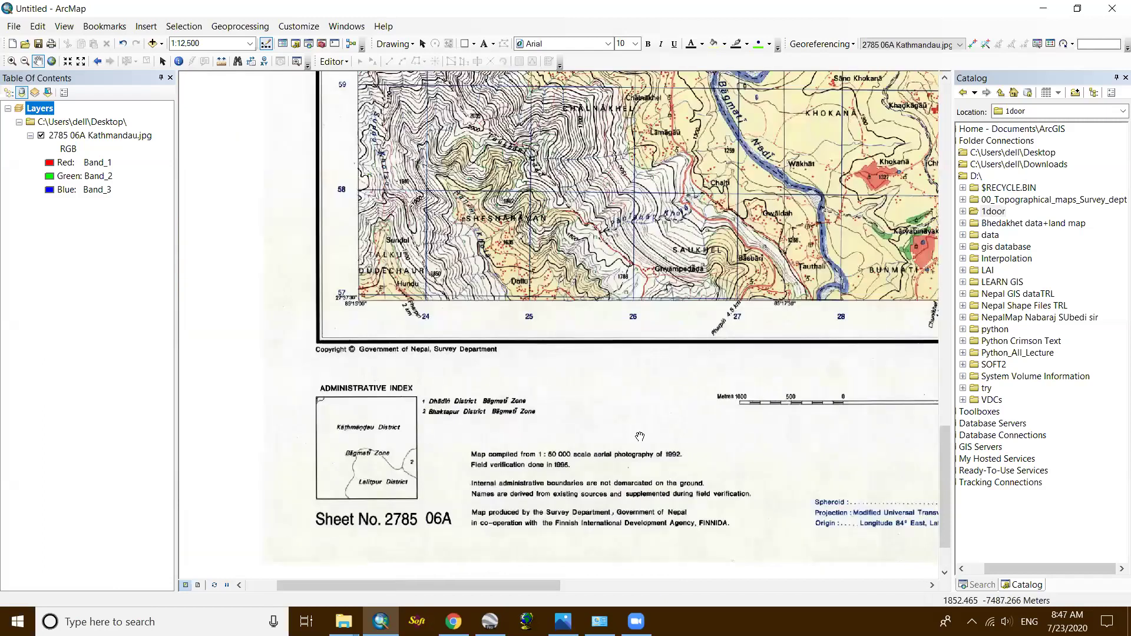
{"action": "left_click_drag", "start_coordinate": [528, 377], "coordinate": [348, 374]}
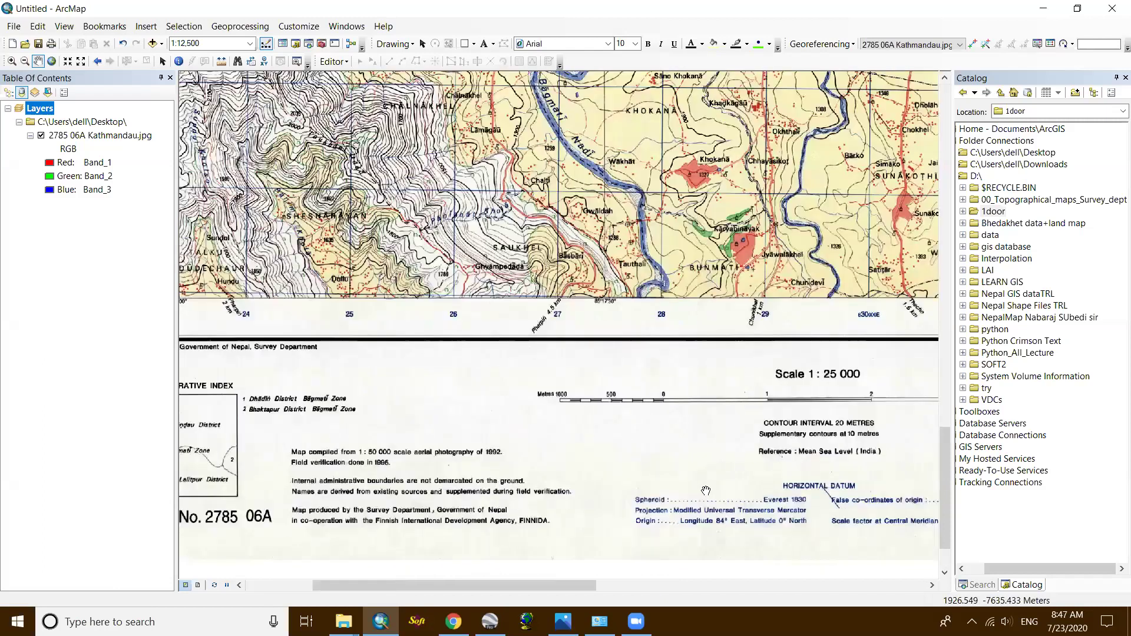
{"action": "left_click_drag", "start_coordinate": [711, 489], "coordinate": [633, 357]}
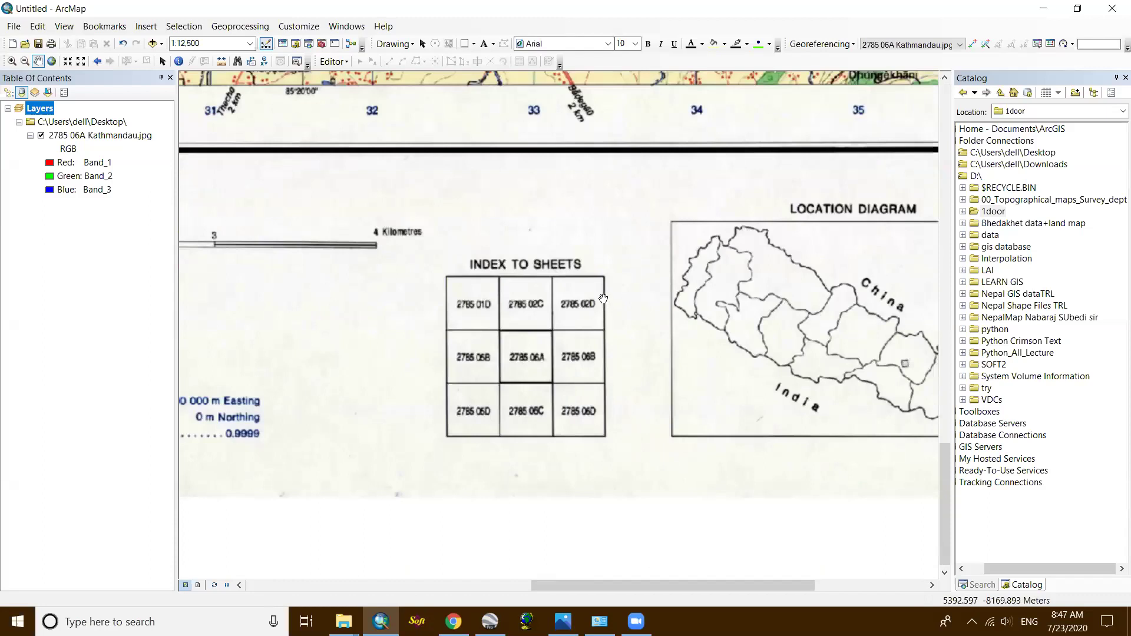
Examine Purano Baneshwar and Bhimsengola on the scanned sheet at 1:4,000, ending with the full sheet at 1:62,500.
{"action": "scroll", "coordinate": [603, 299], "scroll_direction": "up", "scroll_amount": 3}
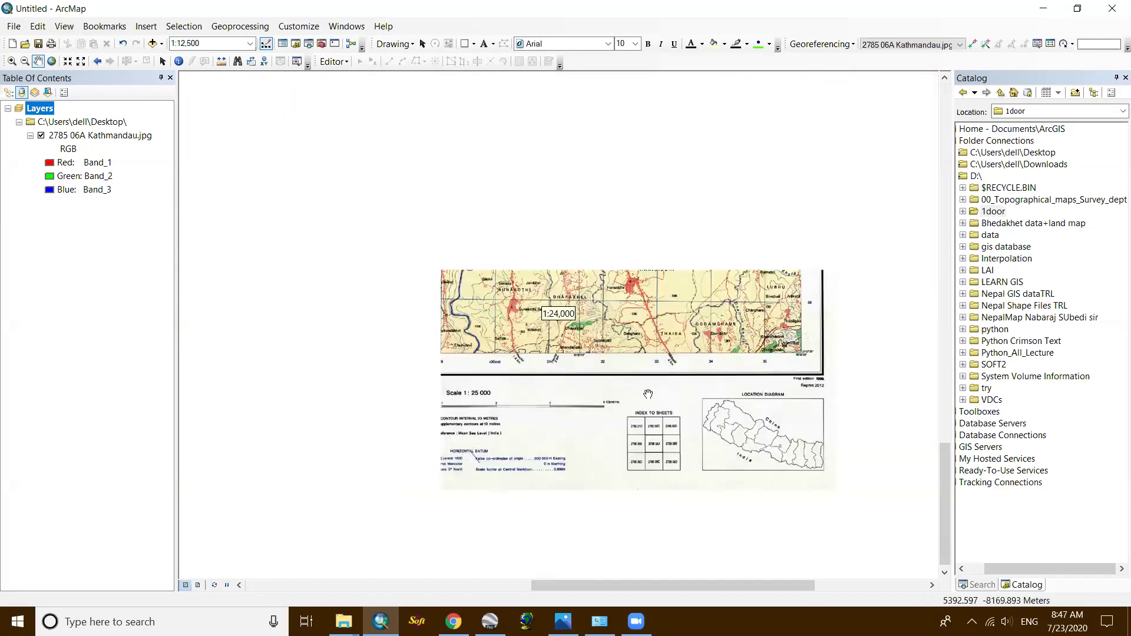
{"action": "scroll", "coordinate": [604, 255], "scroll_direction": "up", "scroll_amount": 3}
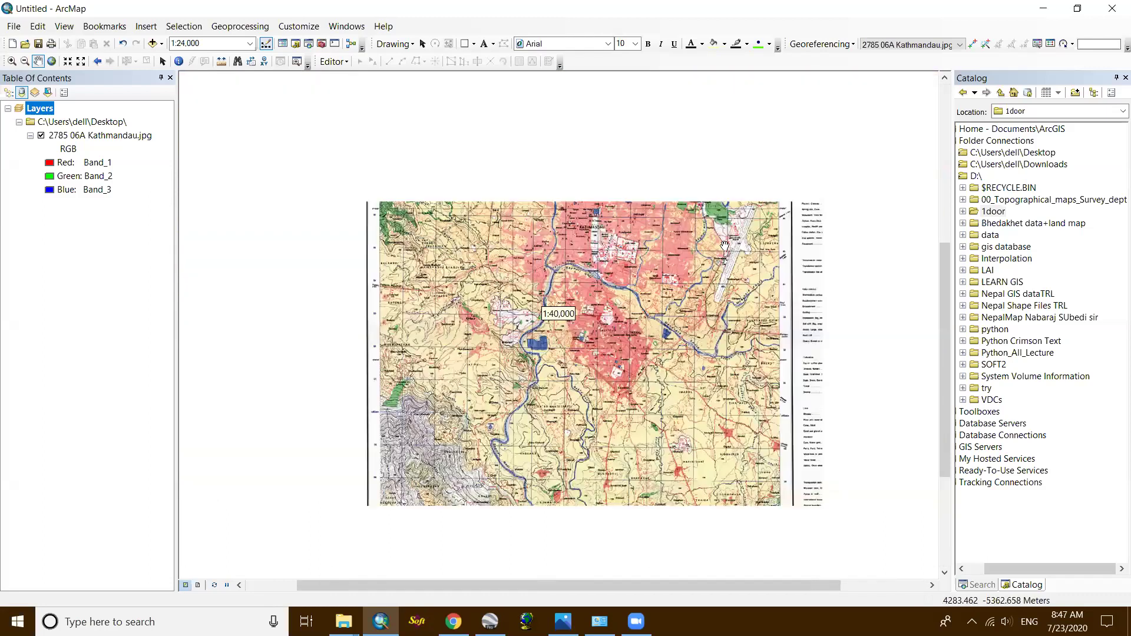
{"action": "scroll", "coordinate": [616, 367], "scroll_direction": "down", "scroll_amount": 2}
{"action": "scroll", "coordinate": [578, 339], "scroll_direction": "down", "scroll_amount": 4}
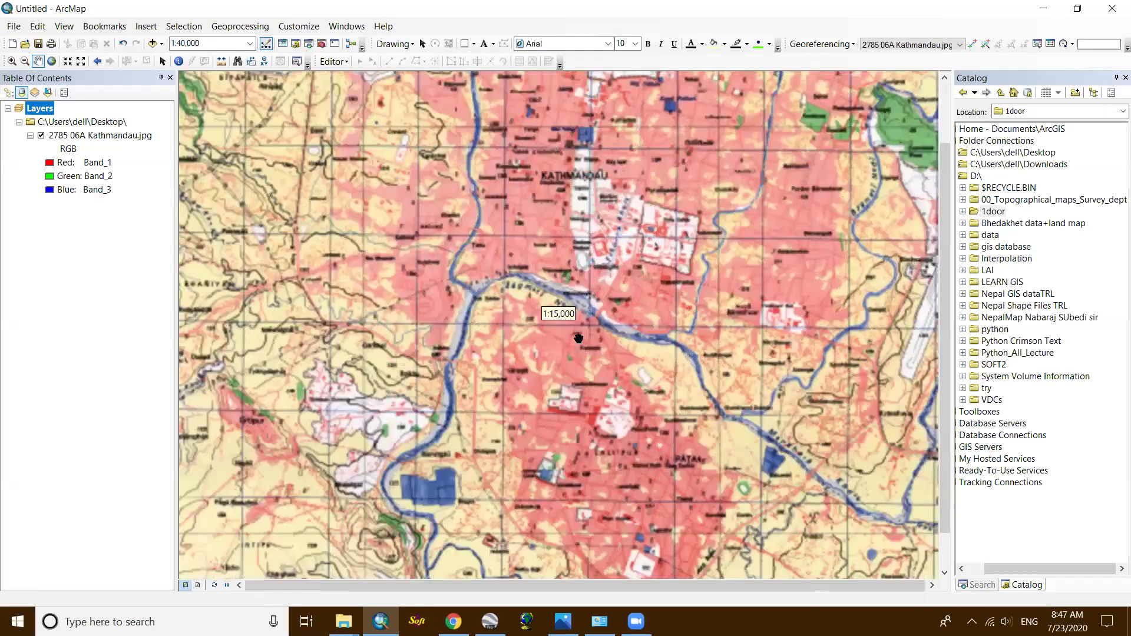
{"action": "scroll", "coordinate": [578, 339], "scroll_direction": "down", "scroll_amount": 6}
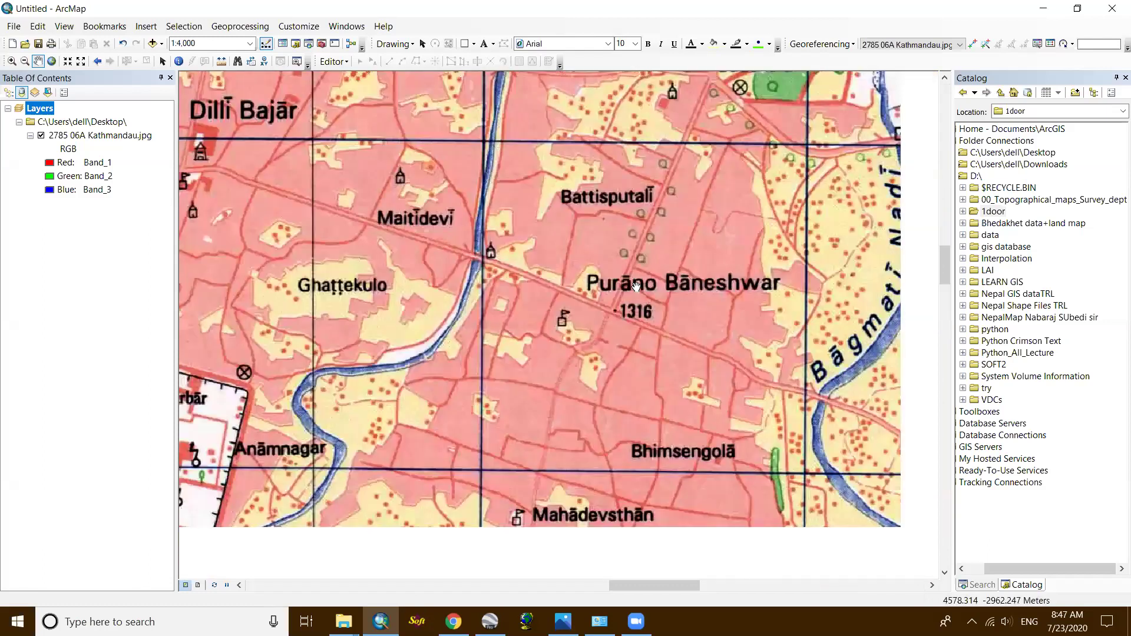
{"action": "left_click_drag", "start_coordinate": [637, 287], "coordinate": [626, 210]}
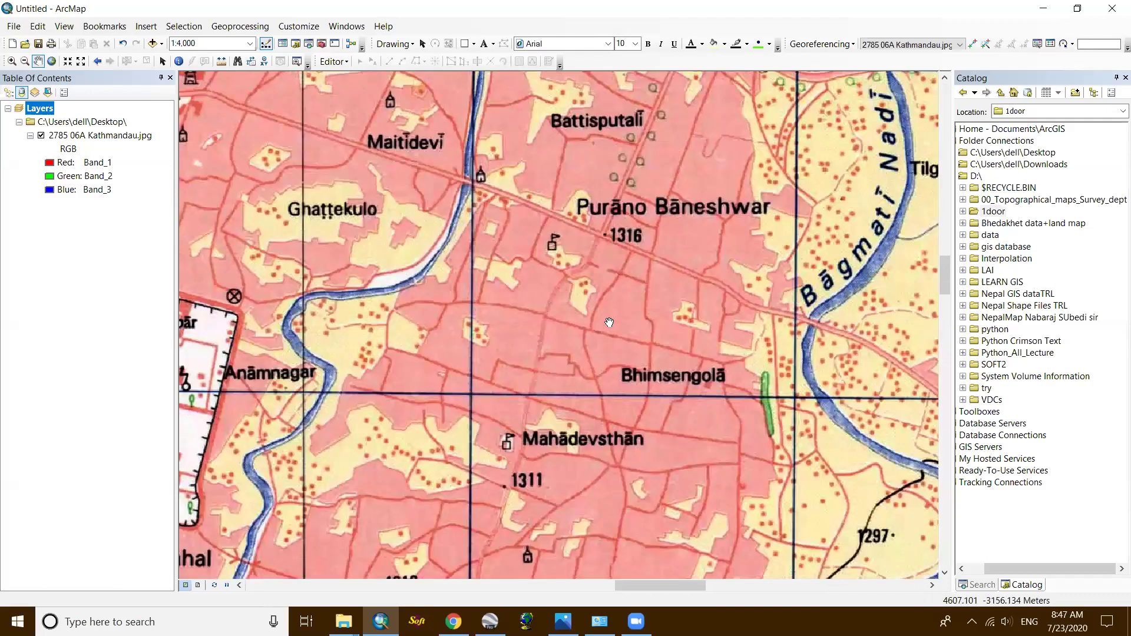
{"action": "scroll", "coordinate": [628, 323], "scroll_direction": "up", "scroll_amount": 2}
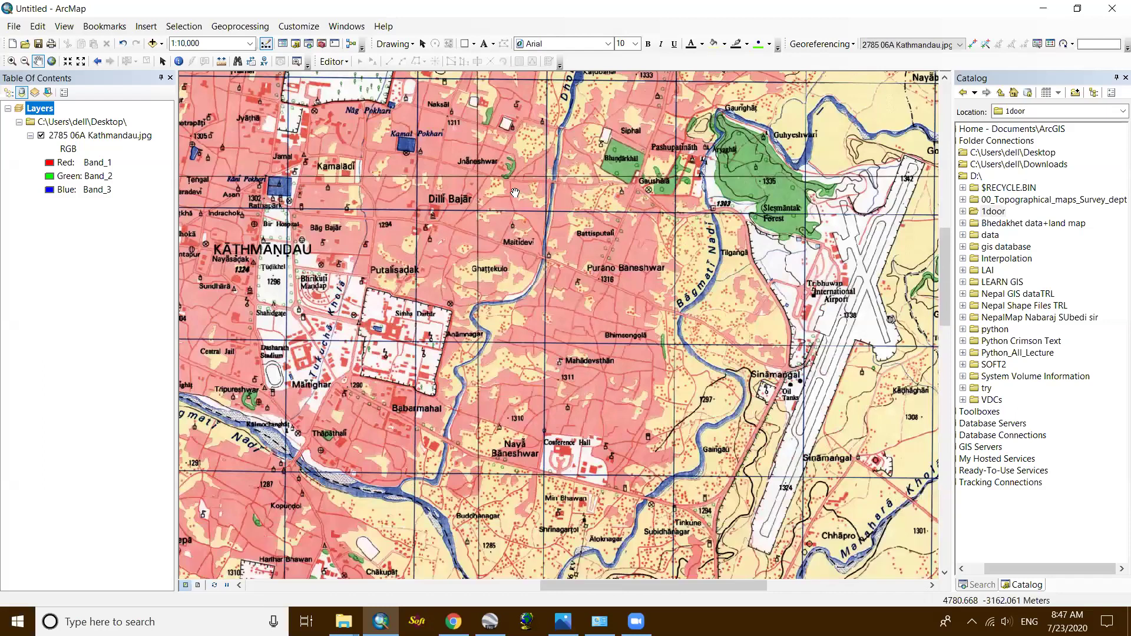
{"action": "scroll", "coordinate": [516, 192], "scroll_direction": "up", "scroll_amount": 2}
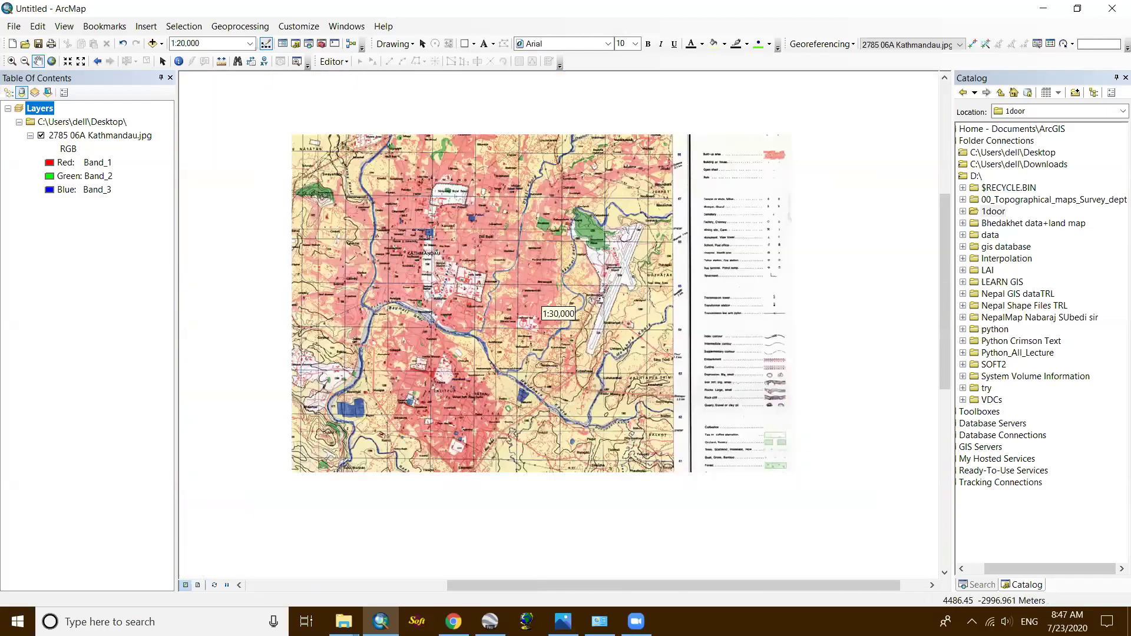
{"action": "scroll", "coordinate": [516, 192], "scroll_direction": "up", "scroll_amount": 2}
Switch to Google Earth Pro and examine the imagery from the Kathmandu Valley down to Ghattekulo and Baneshwor Height.
{"action": "mouse_move", "coordinate": [490, 622]}
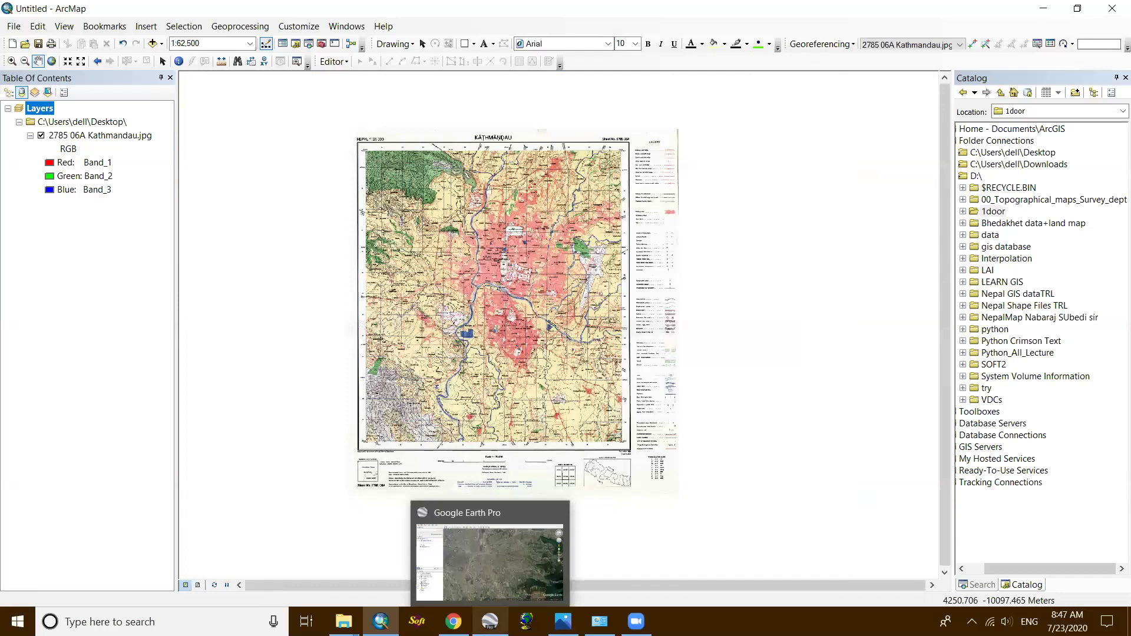
{"action": "left_click", "coordinate": [527, 533]}
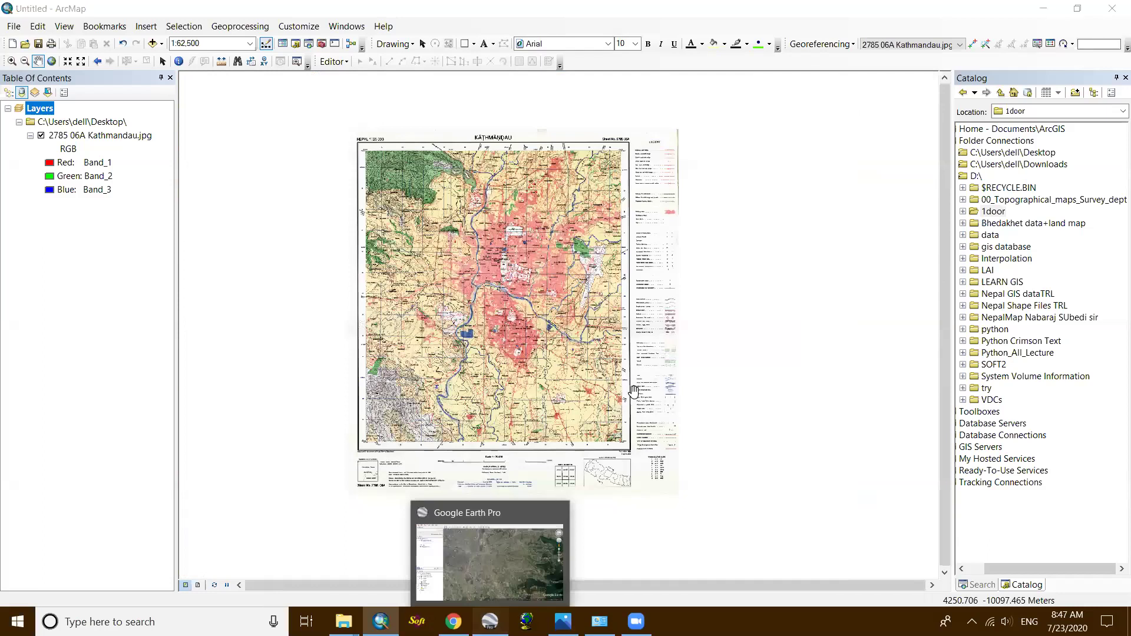
{"action": "scroll", "coordinate": [634, 392], "scroll_direction": "up", "scroll_amount": 2}
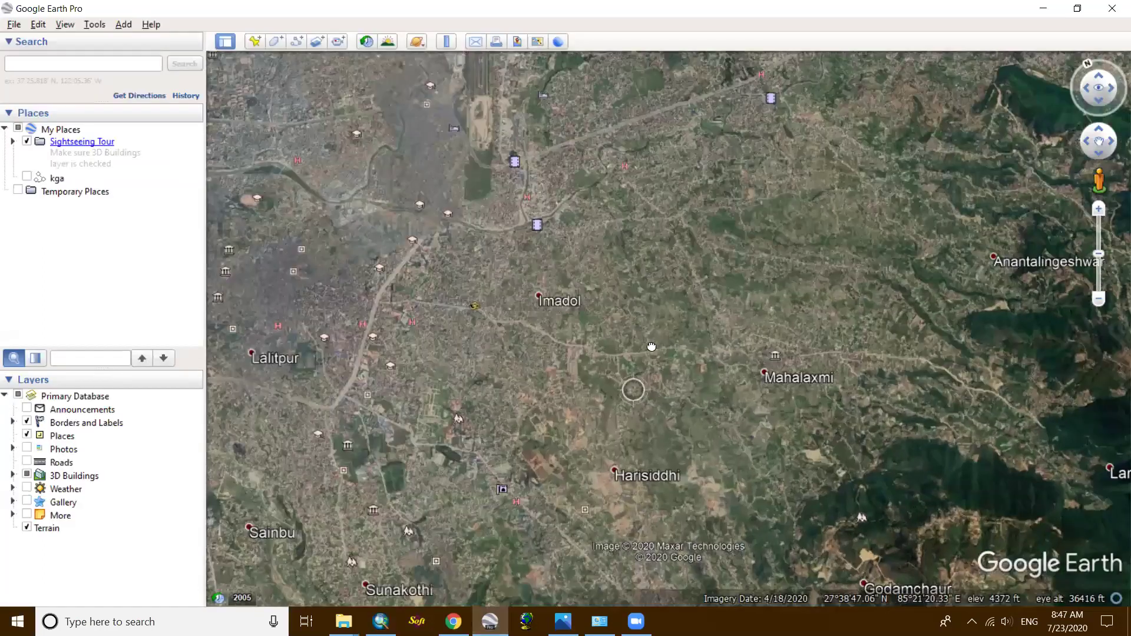
{"action": "scroll", "coordinate": [519, 342], "scroll_direction": "down", "scroll_amount": 3}
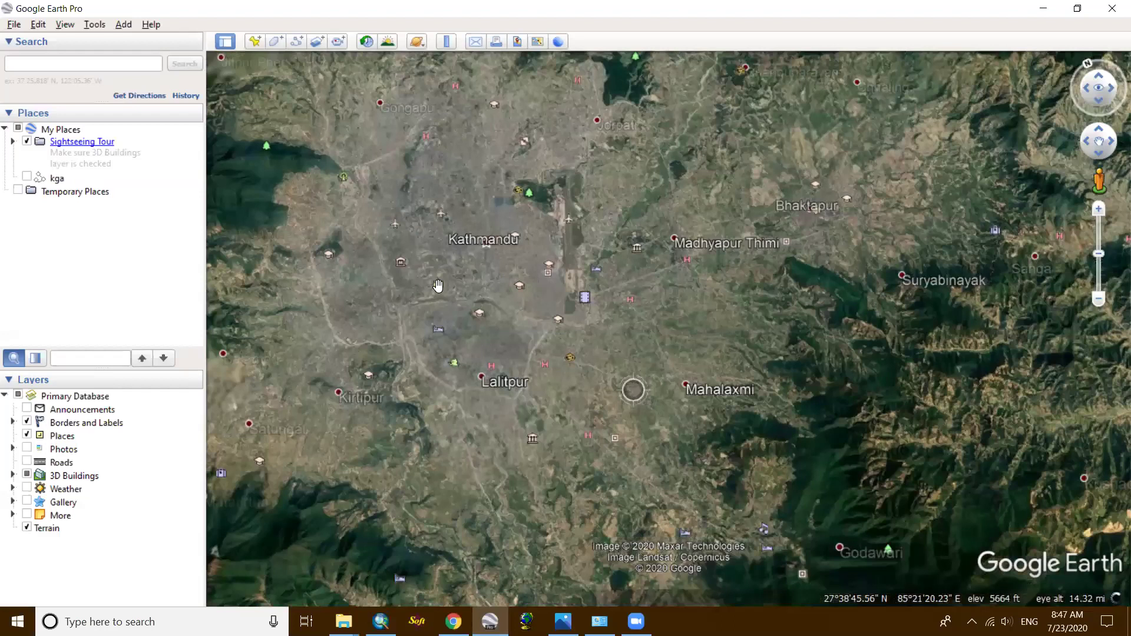
{"action": "scroll", "coordinate": [439, 283], "scroll_direction": "down", "scroll_amount": 2}
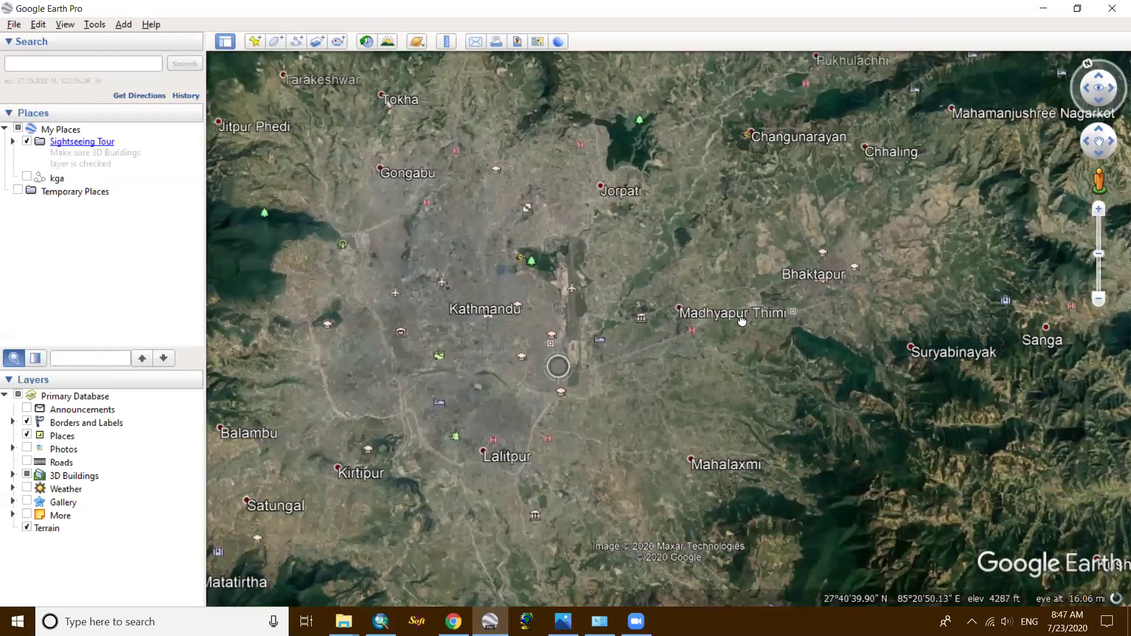
{"action": "scroll", "coordinate": [589, 300], "scroll_direction": "up", "scroll_amount": 5}
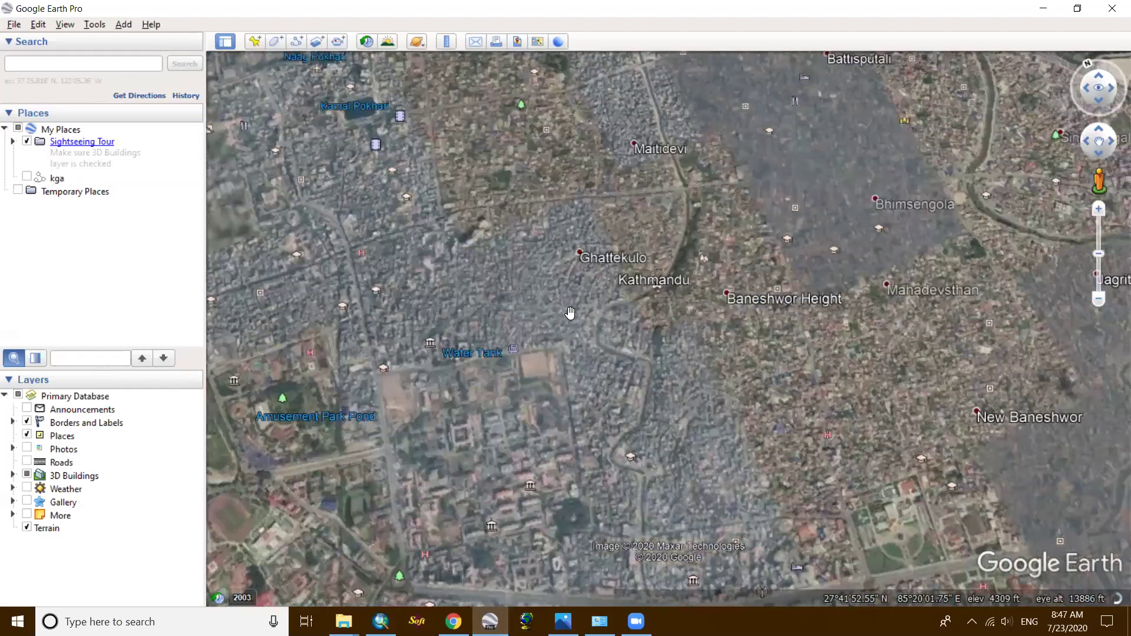
{"action": "scroll", "coordinate": [411, 383], "scroll_direction": "up", "scroll_amount": 2}
{"action": "scroll", "coordinate": [410, 383], "scroll_direction": "down", "scroll_amount": 3}
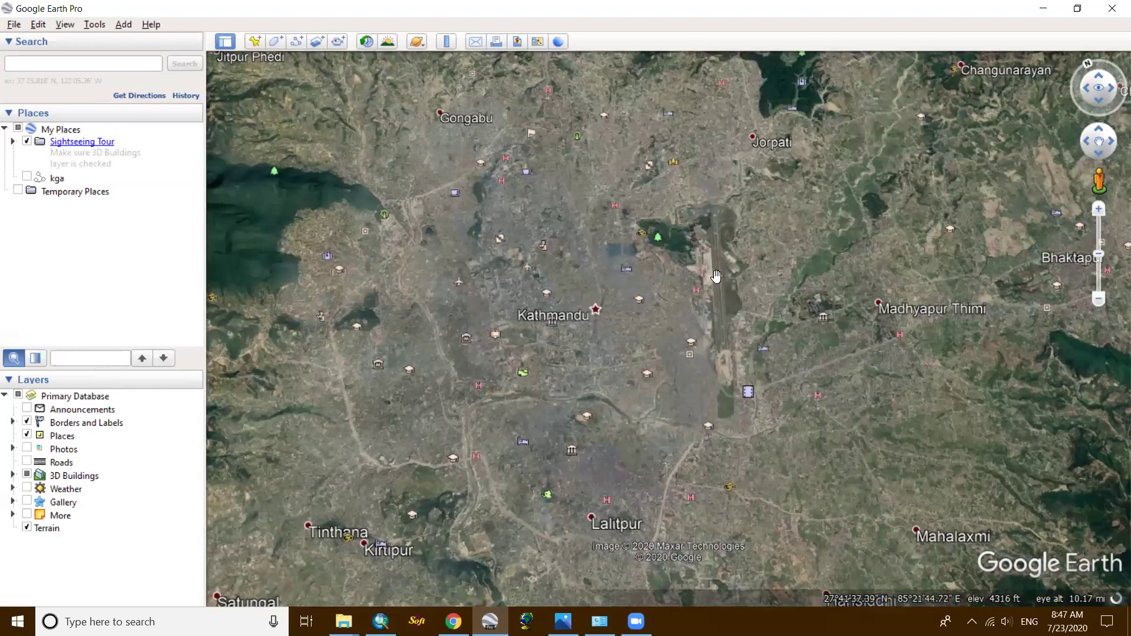
Examine the satellite imagery of the whole Kathmandu Valley and its northern built-up area around Gongabu and Dhapasi.
{"action": "scroll", "coordinate": [732, 281], "scroll_direction": "down", "scroll_amount": 1}
{"action": "scroll", "coordinate": [648, 236], "scroll_direction": "down", "scroll_amount": 2}
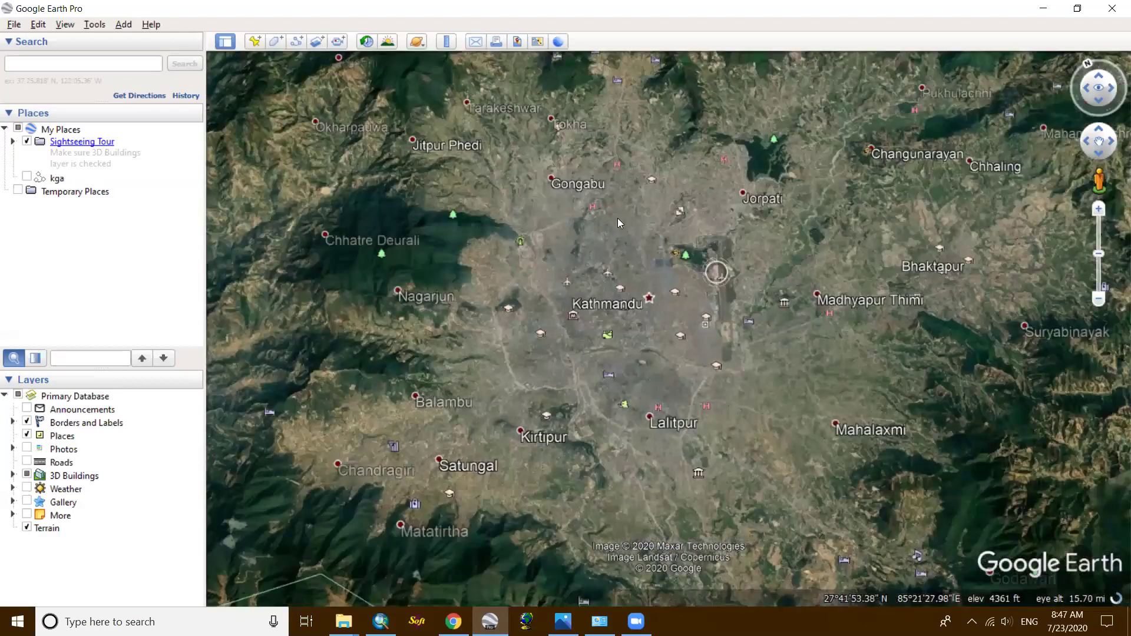
{"action": "scroll", "coordinate": [608, 224], "scroll_direction": "down", "scroll_amount": 2}
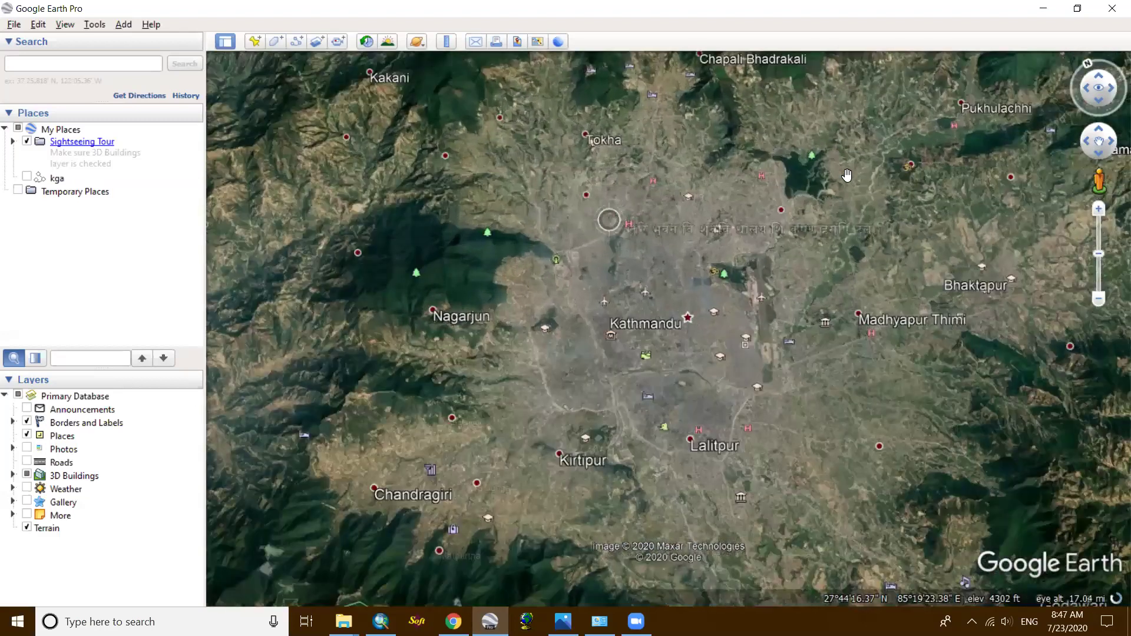
{"action": "scroll", "coordinate": [722, 175], "scroll_direction": "down", "scroll_amount": 1}
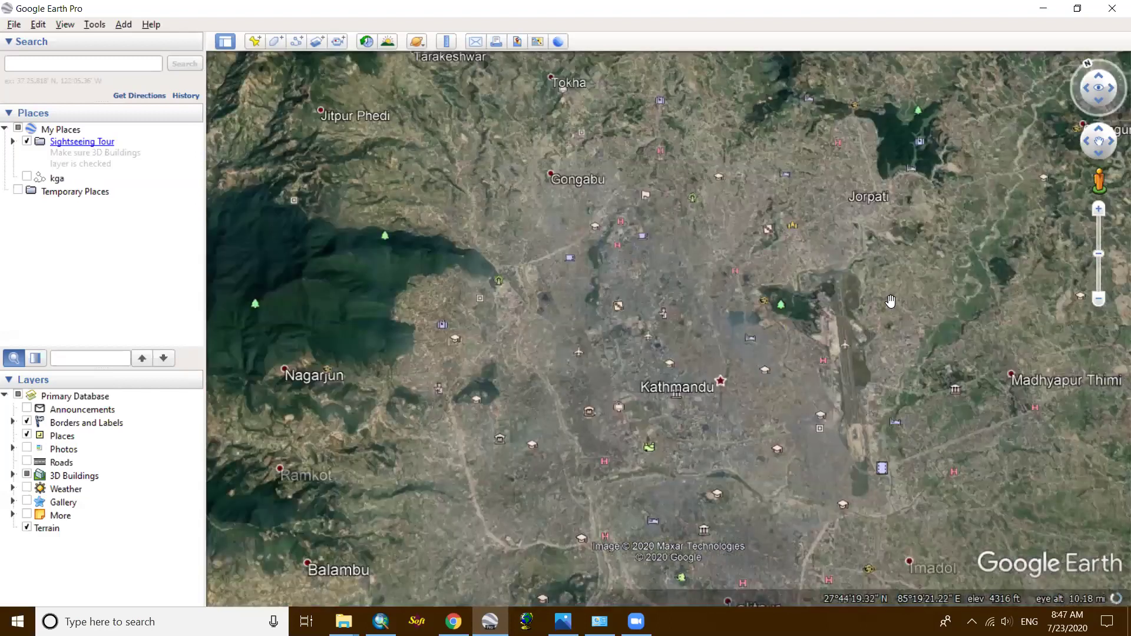
{"action": "scroll", "coordinate": [741, 199], "scroll_direction": "down", "scroll_amount": 2}
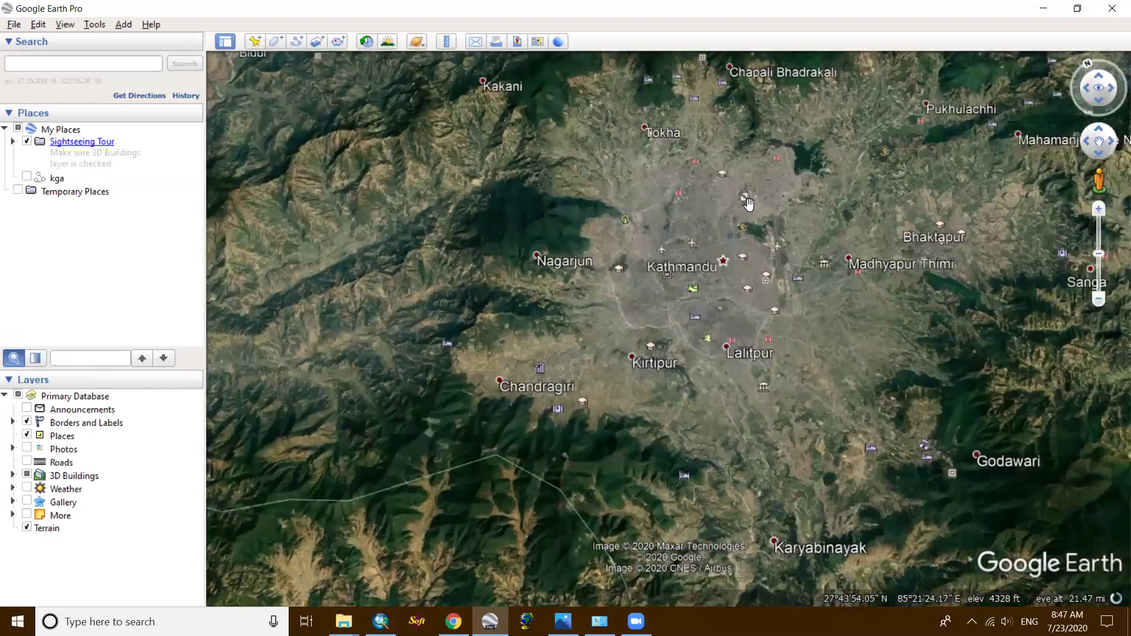
{"action": "scroll", "coordinate": [628, 224], "scroll_direction": "up", "scroll_amount": 3}
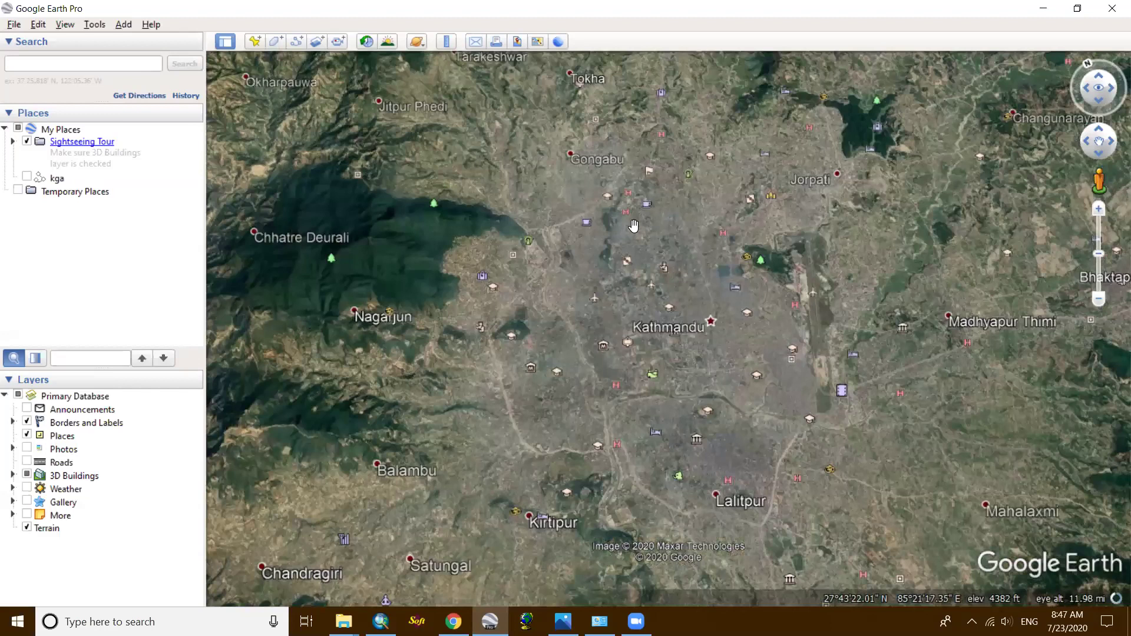
{"action": "scroll", "coordinate": [628, 220], "scroll_direction": "up", "scroll_amount": 1}
{"action": "scroll", "coordinate": [628, 209], "scroll_direction": "down", "scroll_amount": 3}
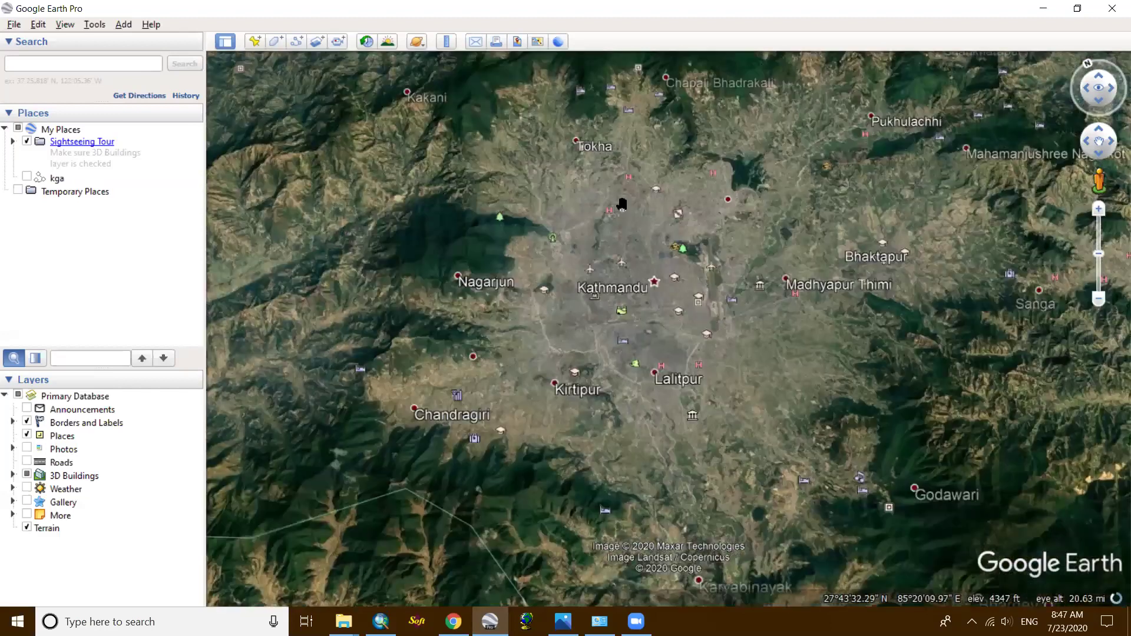
{"action": "scroll", "coordinate": [622, 205], "scroll_direction": "up", "scroll_amount": 1}
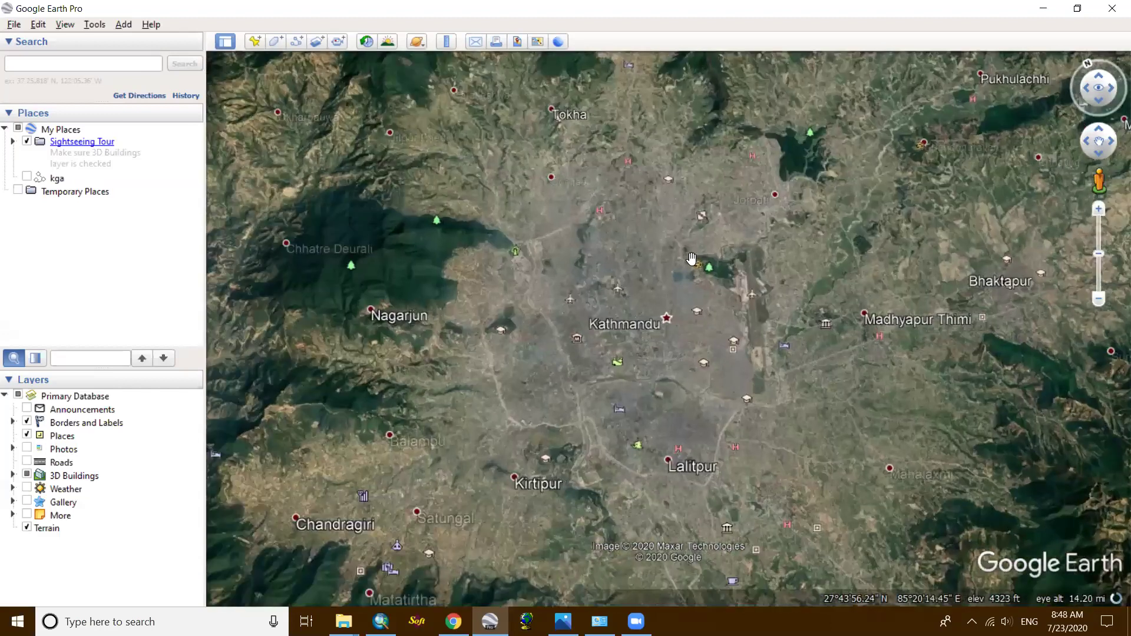
{"action": "scroll", "coordinate": [692, 259], "scroll_direction": "up", "scroll_amount": 4}
{"action": "scroll", "coordinate": [688, 251], "scroll_direction": "down", "scroll_amount": 2}
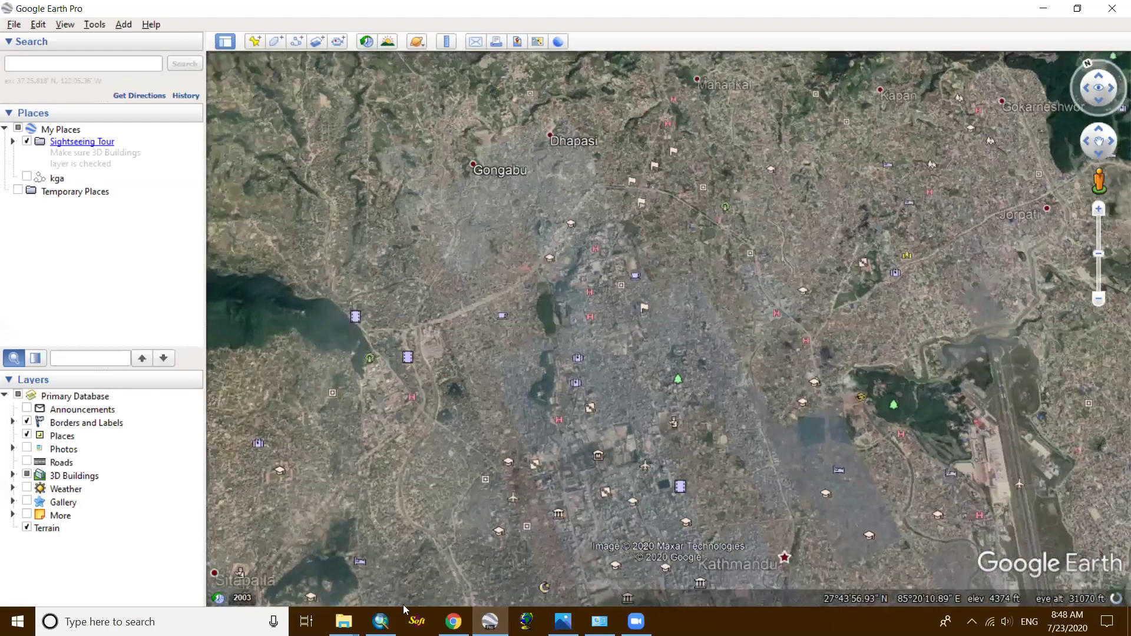
{"action": "scroll", "coordinate": [645, 251], "scroll_direction": "down", "scroll_amount": 2}
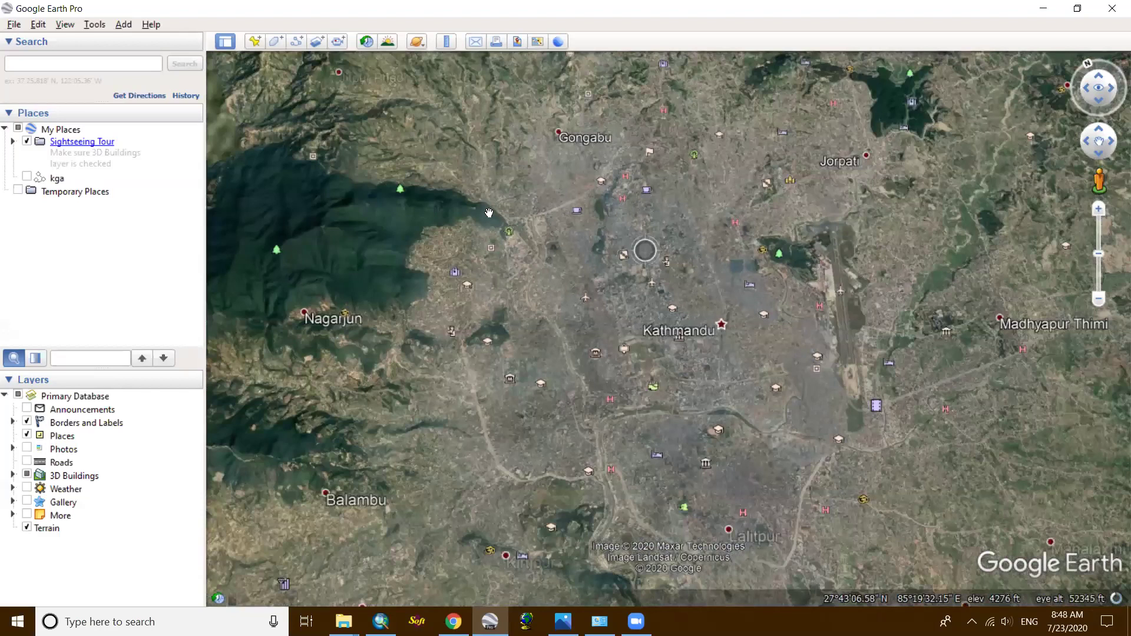
{"action": "scroll", "coordinate": [516, 200], "scroll_direction": "down", "scroll_amount": 2}
Switch back to ArcMap and examine the sheet's northern built-up area around Kathmandu and Gongabu at scales up to 1:12,500.
{"action": "key", "text": "alt+Tab"}
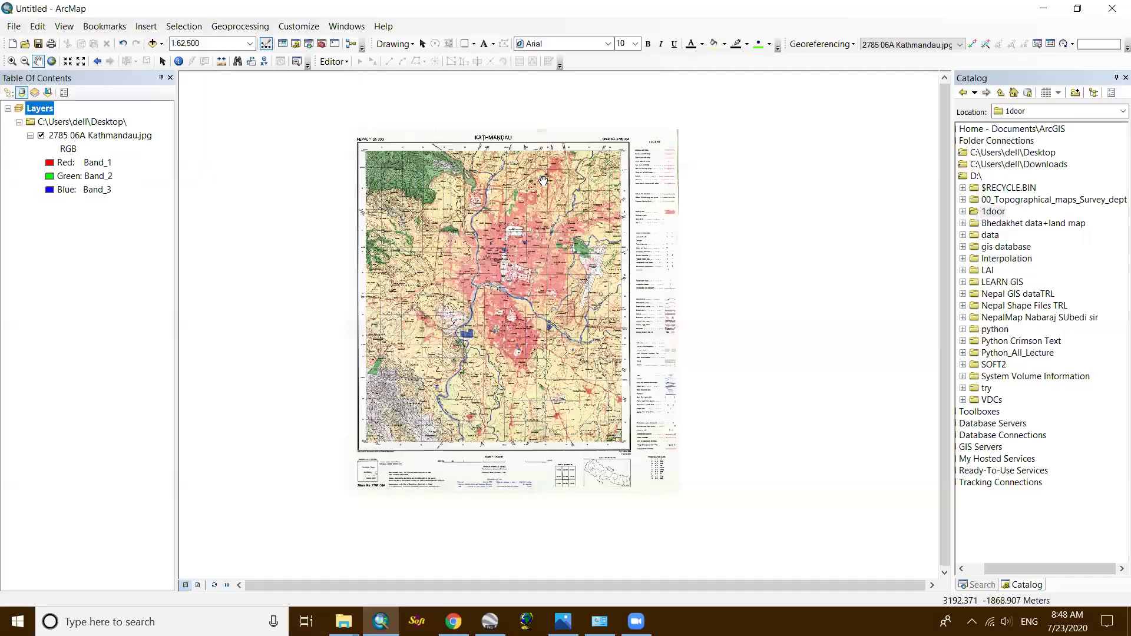
{"action": "scroll", "coordinate": [648, 185], "scroll_direction": "down", "scroll_amount": 1}
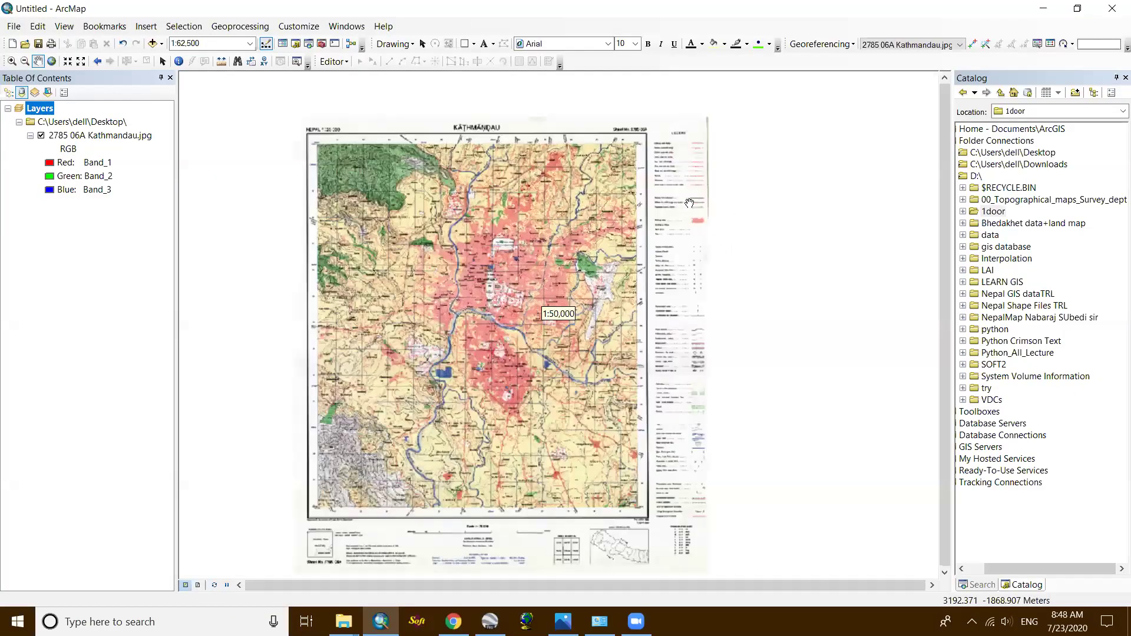
{"action": "scroll", "coordinate": [579, 227], "scroll_direction": "down", "scroll_amount": 4}
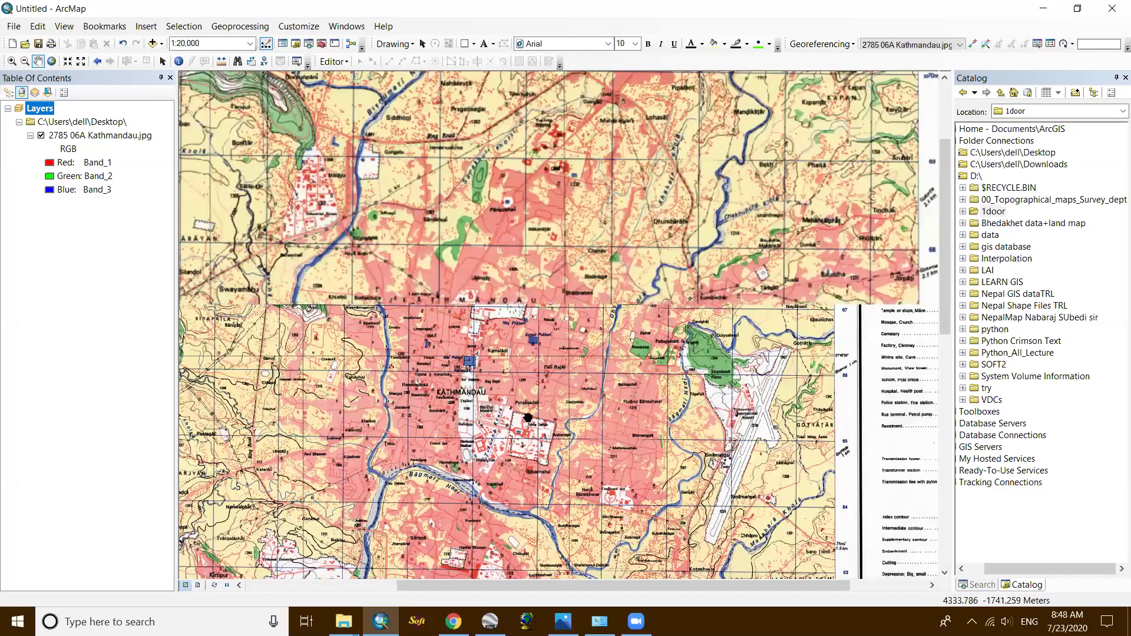
{"action": "scroll", "coordinate": [556, 348], "scroll_direction": "down", "scroll_amount": 2}
{"action": "scroll", "coordinate": [506, 290], "scroll_direction": "down", "scroll_amount": 2}
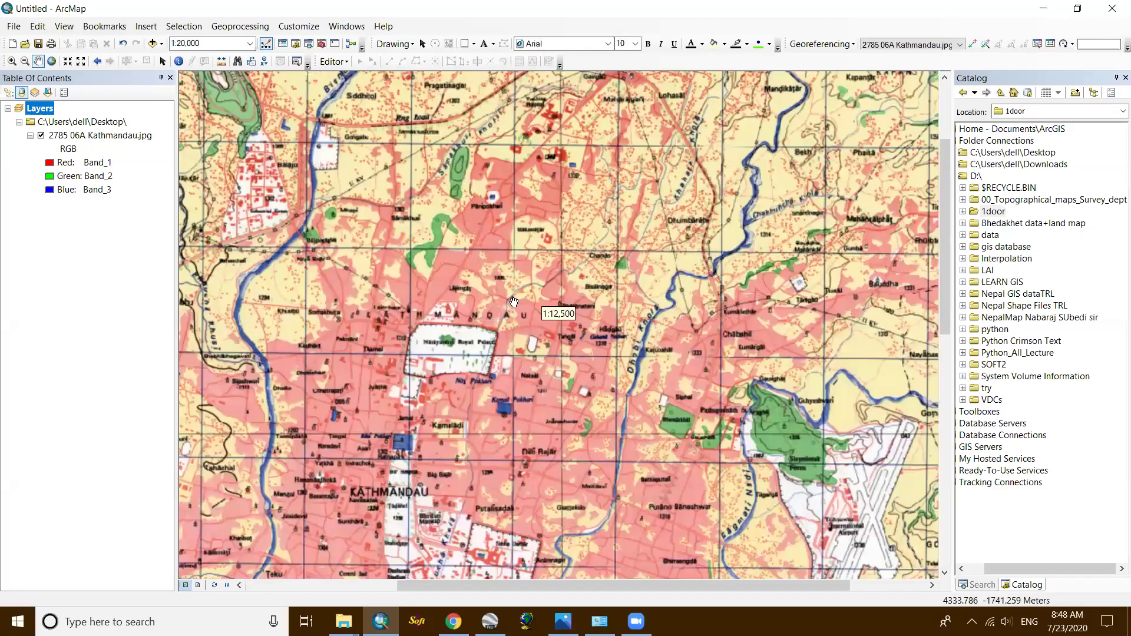
{"action": "scroll", "coordinate": [483, 351], "scroll_direction": "up", "scroll_amount": 3}
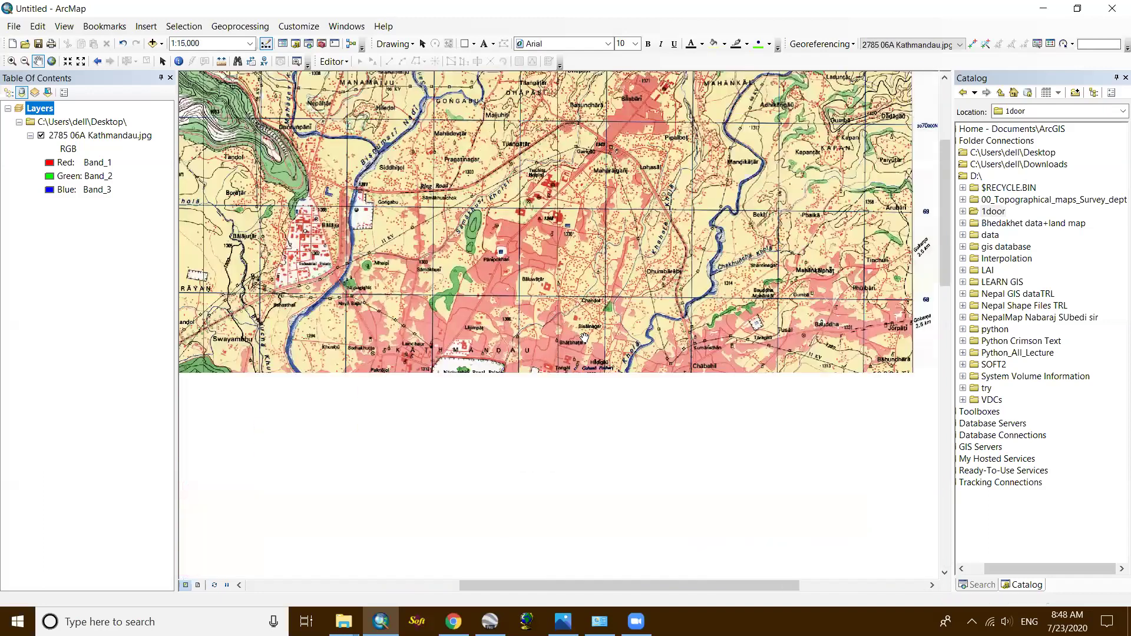
Examine the Narayanhiti Royal Palace area on the scanned sheet at 1:6,000 and the surrounding city at 1:20,000.
{"action": "scroll", "coordinate": [539, 353], "scroll_direction": "down", "scroll_amount": 2}
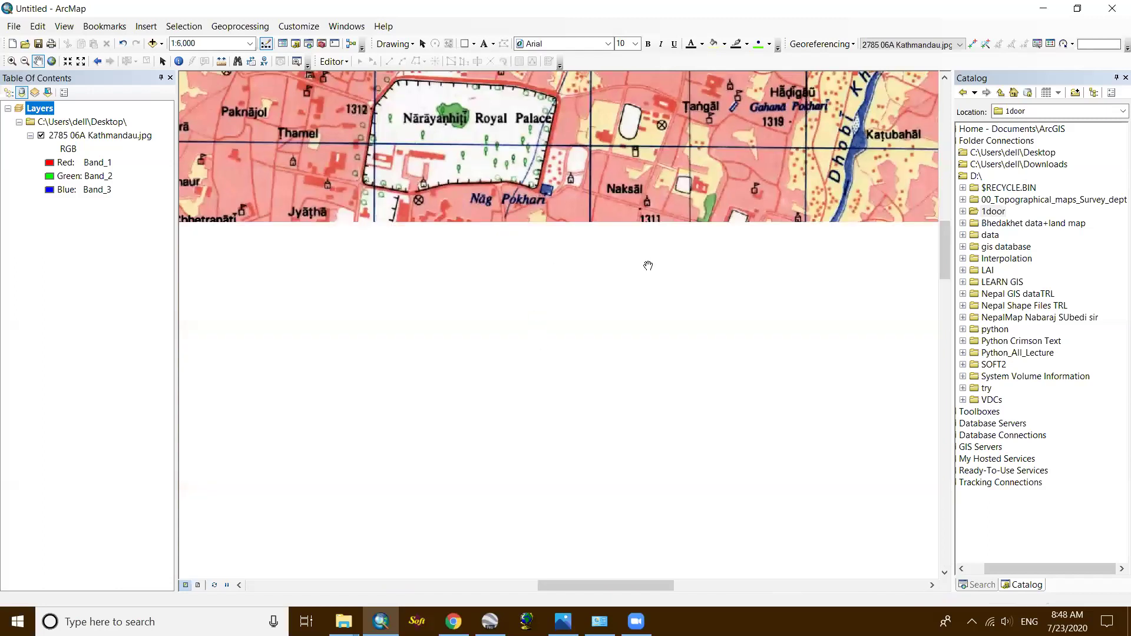
{"action": "scroll", "coordinate": [536, 266], "scroll_direction": "up", "scroll_amount": 3}
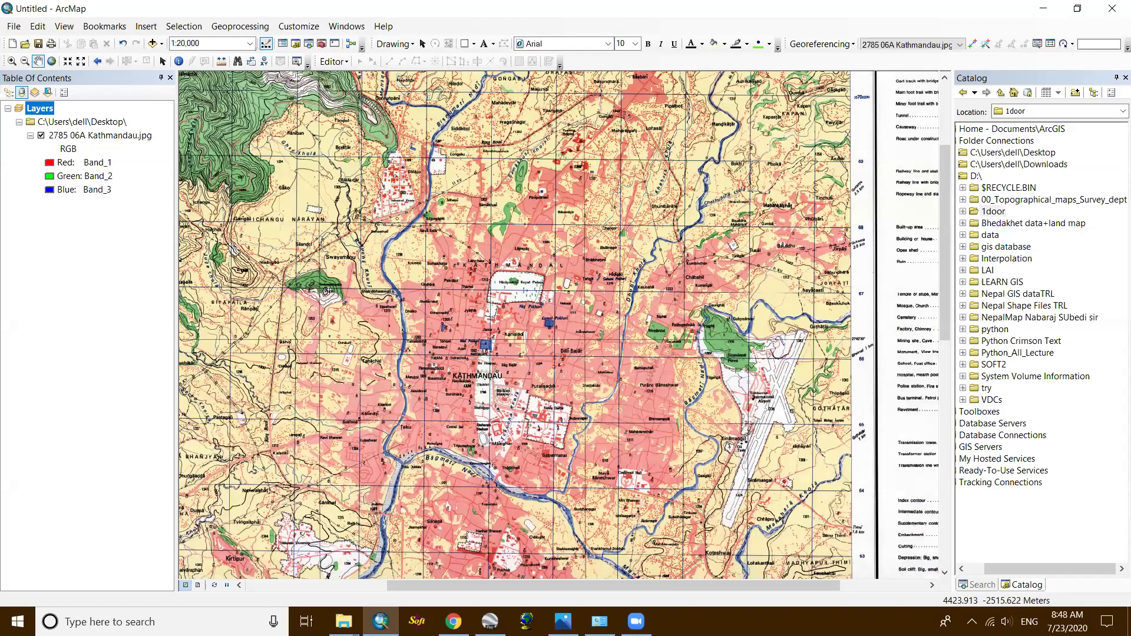
{"action": "scroll", "coordinate": [650, 380], "scroll_direction": "up", "scroll_amount": 3}
Switch to Google Earth Pro and examine the imagery of central Kathmandu around Narayanhiti, Lazimpat and Gairidhara.
{"action": "key", "text": "alt+Tab"}
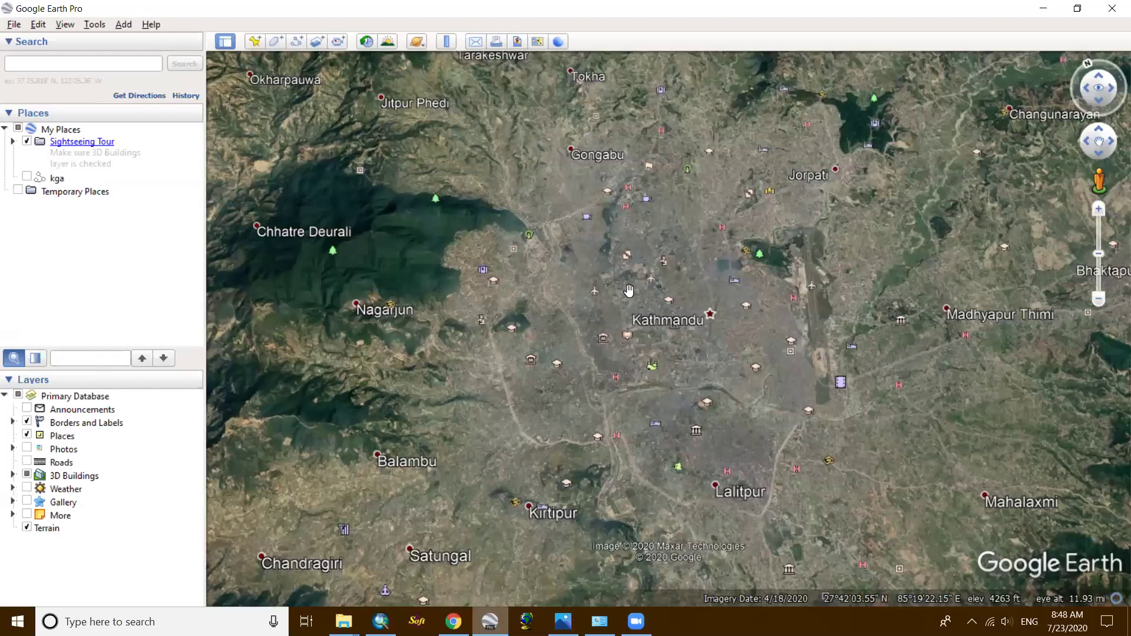
{"action": "scroll", "coordinate": [629, 288], "scroll_direction": "up", "scroll_amount": 3}
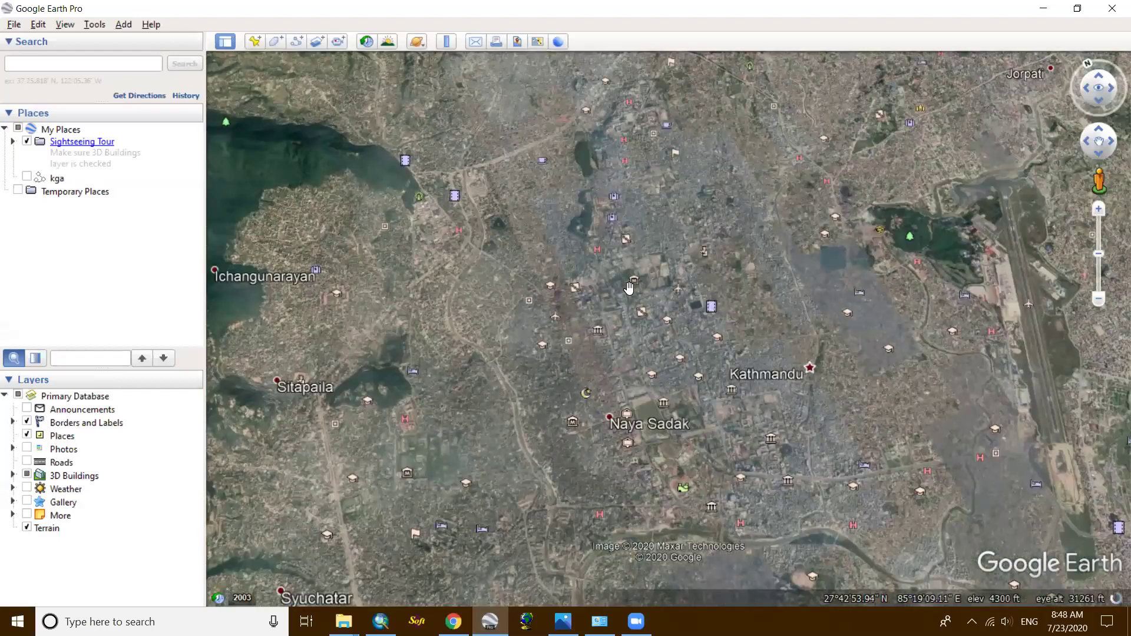
{"action": "scroll", "coordinate": [650, 221], "scroll_direction": "up", "scroll_amount": 1}
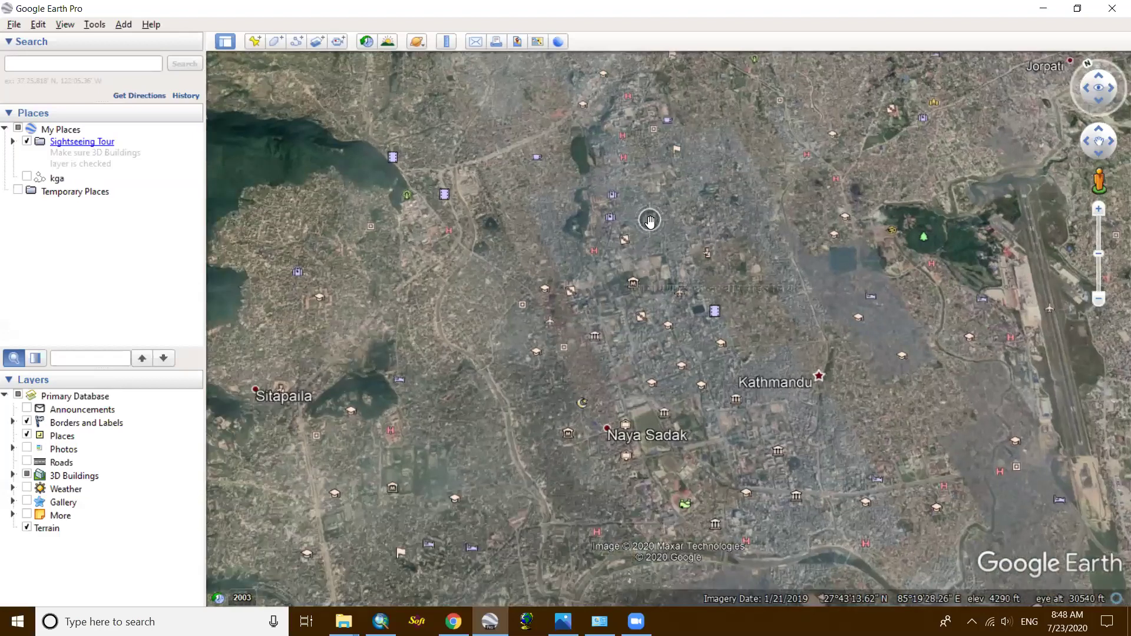
{"action": "scroll", "coordinate": [650, 221], "scroll_direction": "up", "scroll_amount": 1}
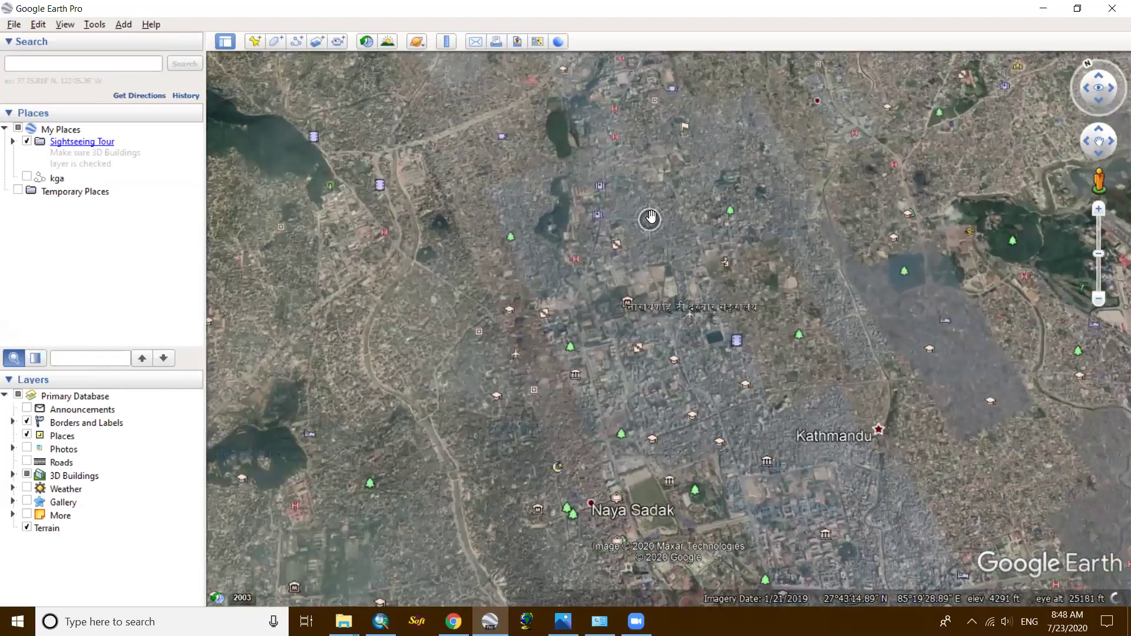
{"action": "scroll", "coordinate": [652, 216], "scroll_direction": "up", "scroll_amount": 2}
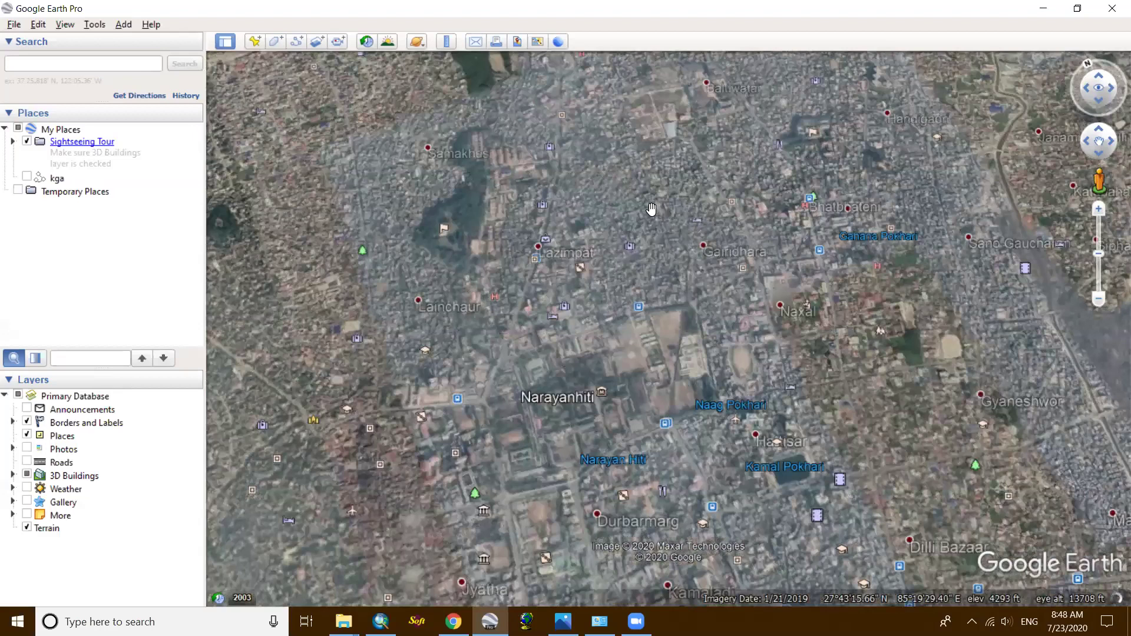
{"action": "scroll", "coordinate": [654, 213], "scroll_direction": "up", "scroll_amount": 2}
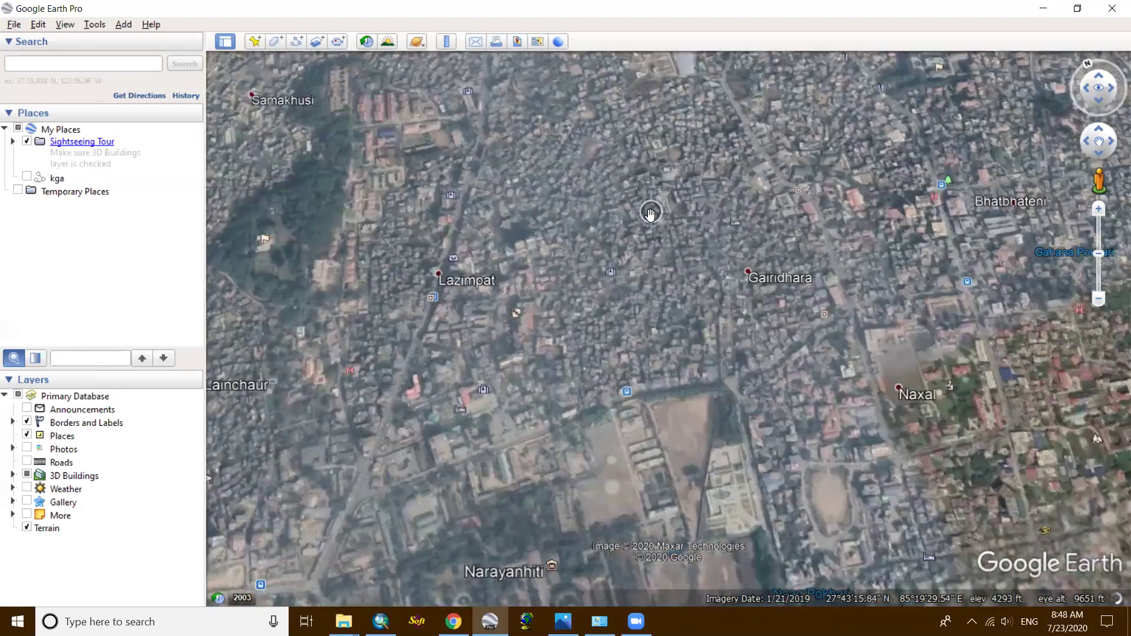
{"action": "scroll", "coordinate": [652, 214], "scroll_direction": "down", "scroll_amount": 3}
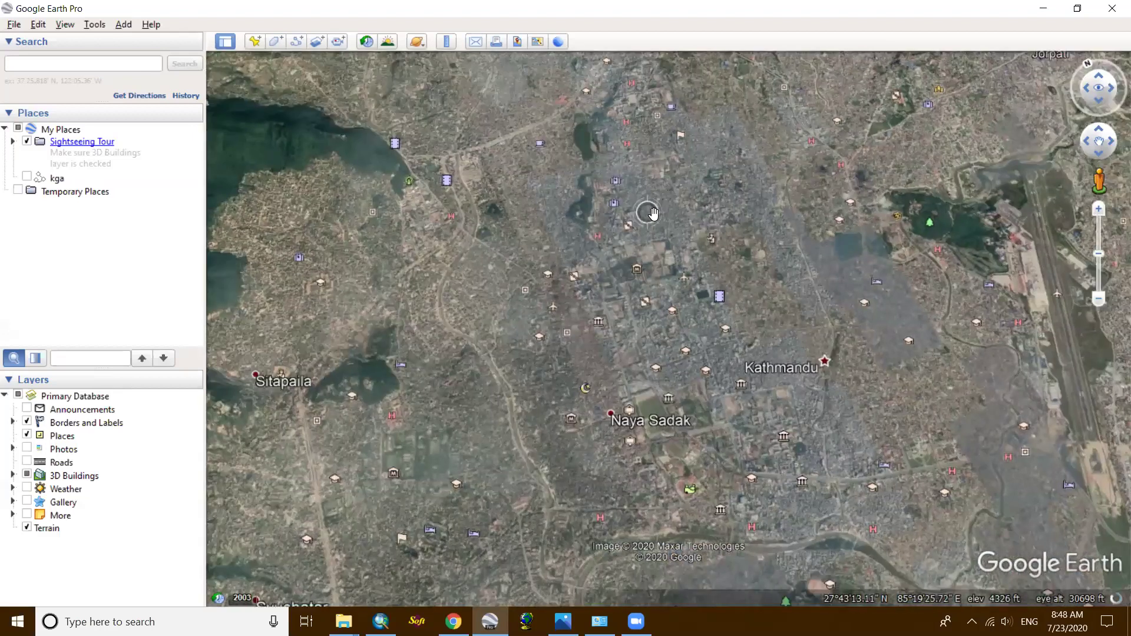
{"action": "scroll", "coordinate": [652, 276], "scroll_direction": "up", "scroll_amount": 2}
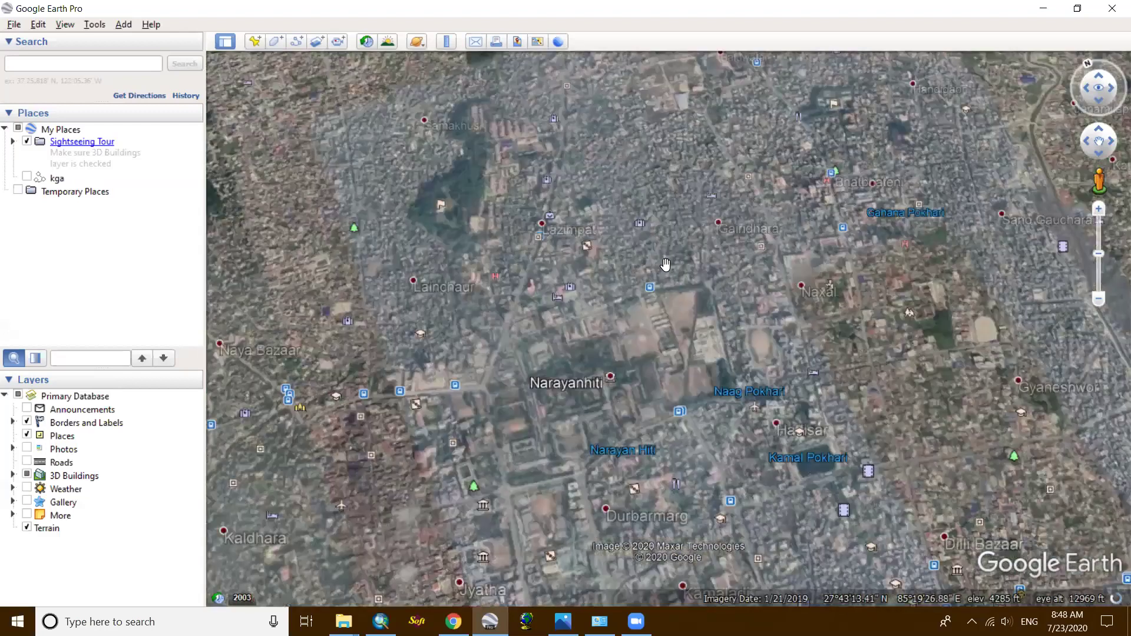
Examine the satellite imagery of the built-up area around Chandol, Maharajgunj and Dhumbarahi.
{"action": "scroll", "coordinate": [671, 261], "scroll_direction": "down", "scroll_amount": 3}
{"action": "scroll", "coordinate": [677, 257], "scroll_direction": "up", "scroll_amount": 2}
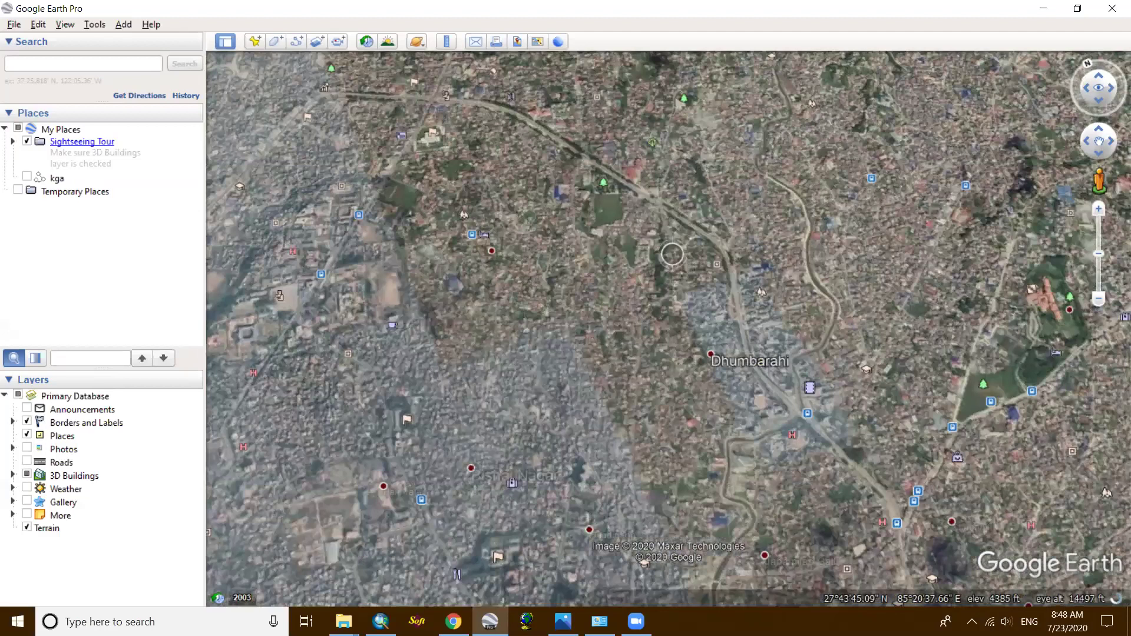
{"action": "scroll", "coordinate": [391, 253], "scroll_direction": "up", "scroll_amount": 1}
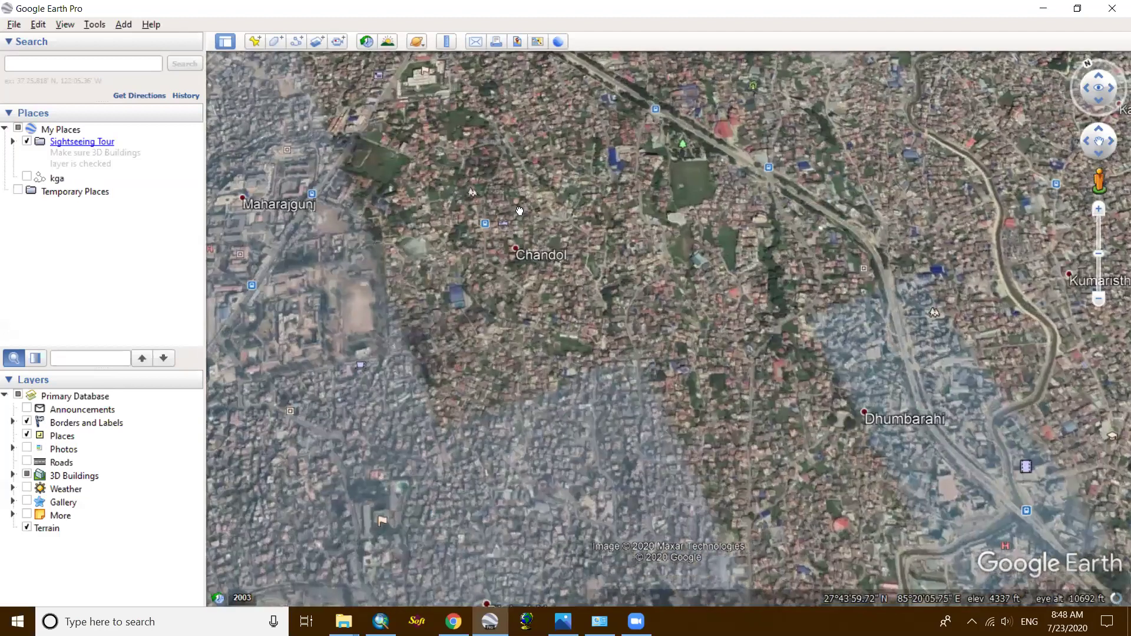
{"action": "scroll", "coordinate": [519, 211], "scroll_direction": "down", "scroll_amount": 2}
Switch back to ArcMap and examine the sheet's built-up area around Kathmandu at scales between 1:60,000 and 1:24,000.
{"action": "key", "text": "alt+Tab"}
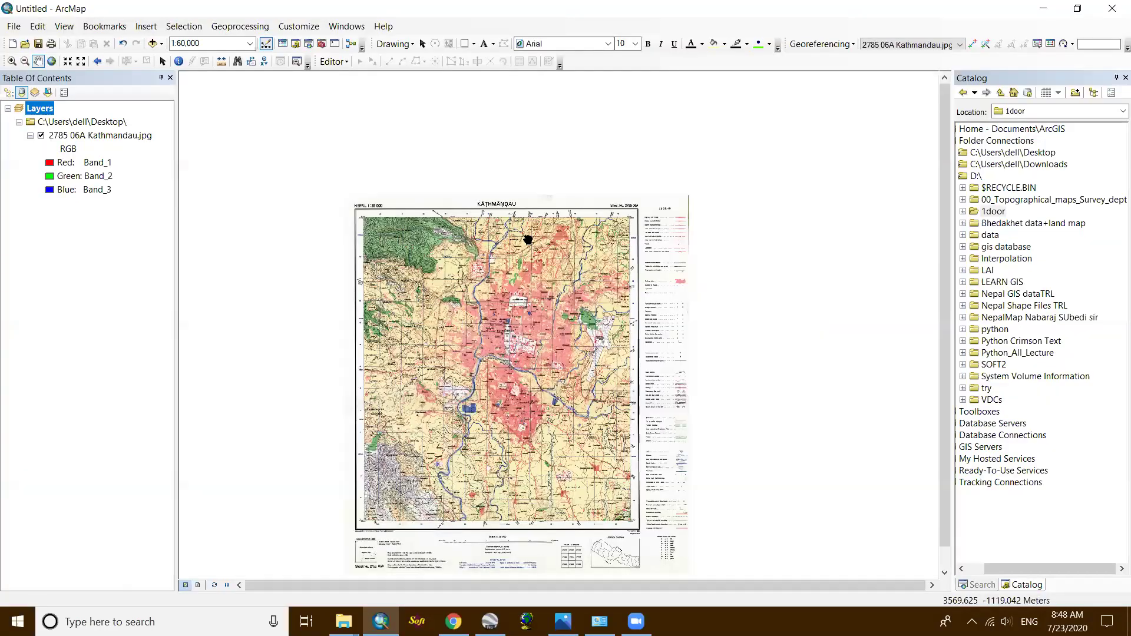
{"action": "left_click_drag", "start_coordinate": [526, 240], "coordinate": [540, 199]}
{"action": "scroll", "coordinate": [595, 297], "scroll_direction": "up", "scroll_amount": 3}
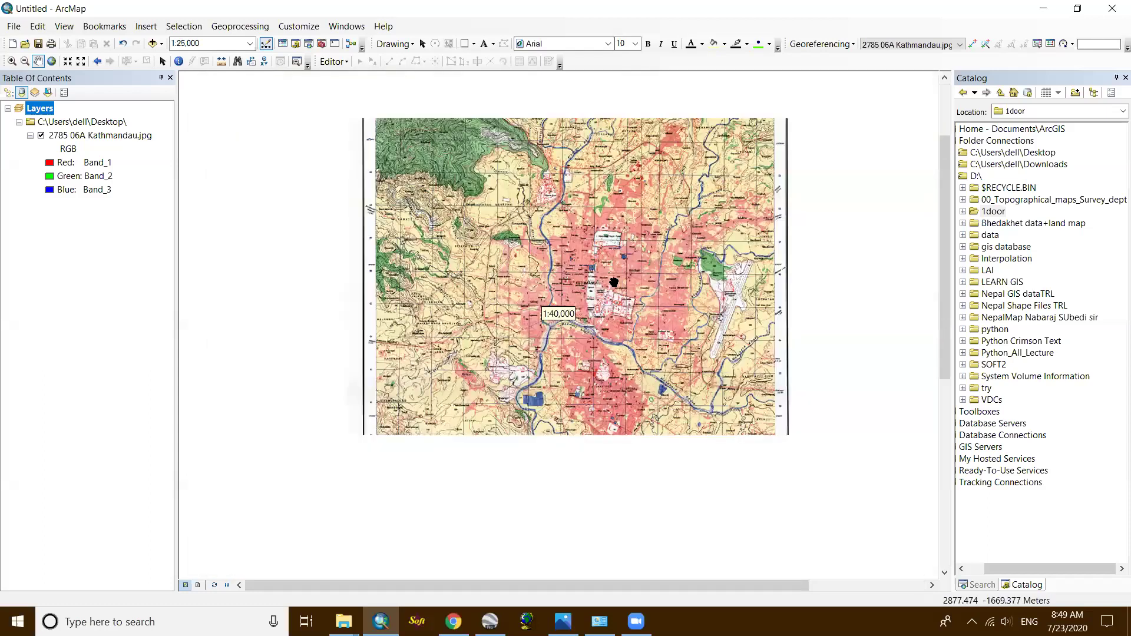
{"action": "scroll", "coordinate": [614, 282], "scroll_direction": "up", "scroll_amount": 2}
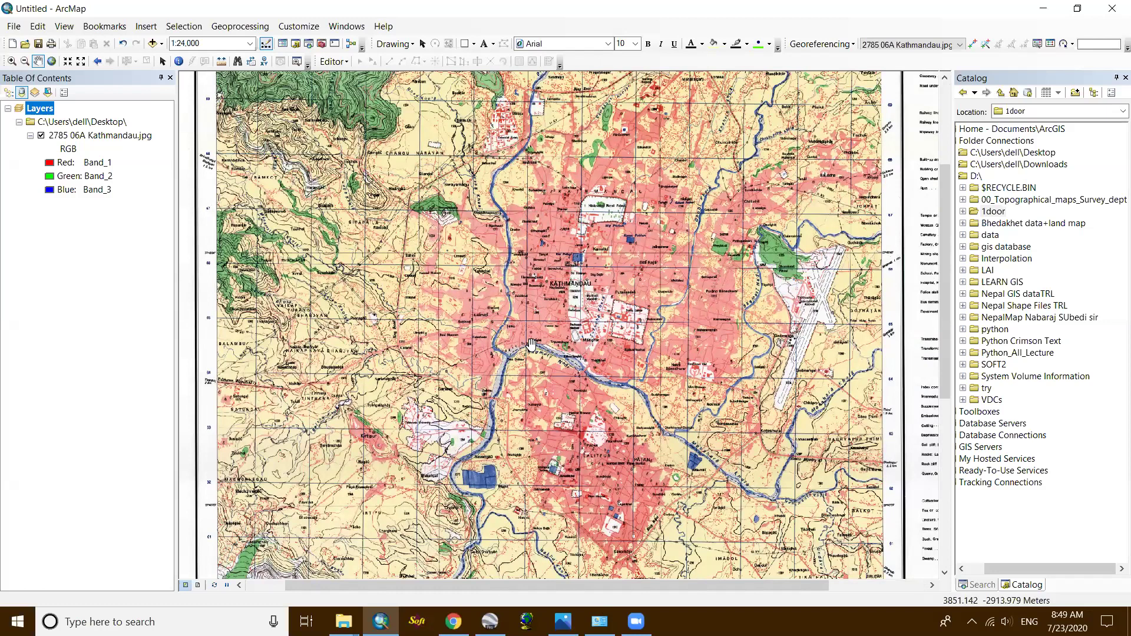
{"action": "scroll", "coordinate": [531, 343], "scroll_direction": "down", "scroll_amount": 2}
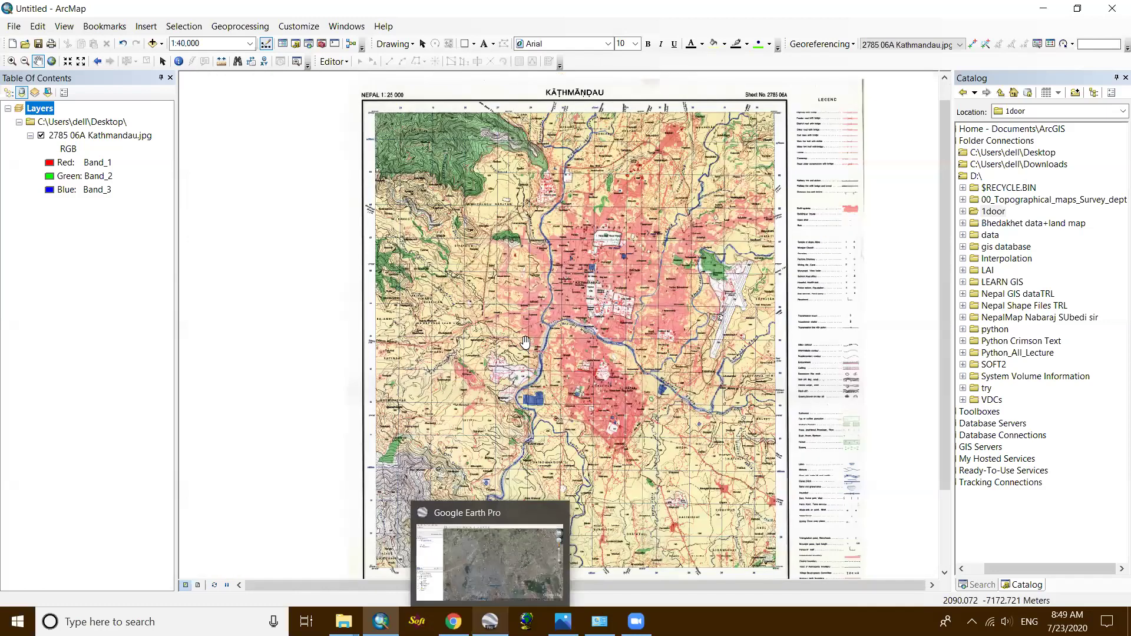
Switch to Google Earth Pro and examine the imagery from Baluwatar and Bishal Nagar out to Gongabu, Tokha and Jorpati.
{"action": "key", "text": "alt+Tab"}
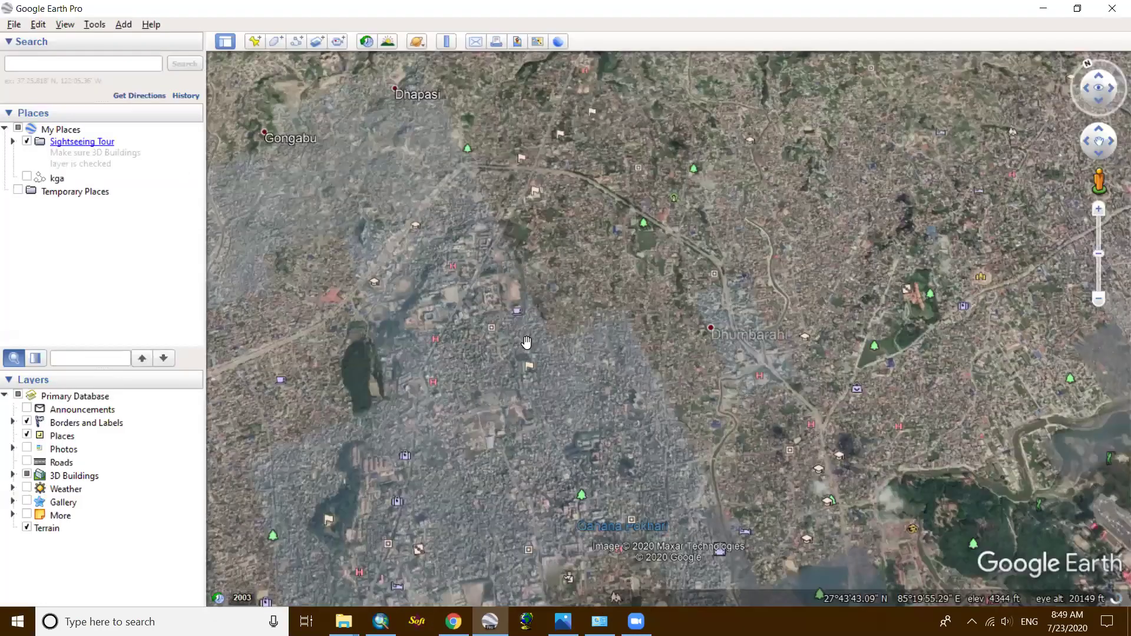
{"action": "scroll", "coordinate": [526, 342], "scroll_direction": "up", "scroll_amount": 2}
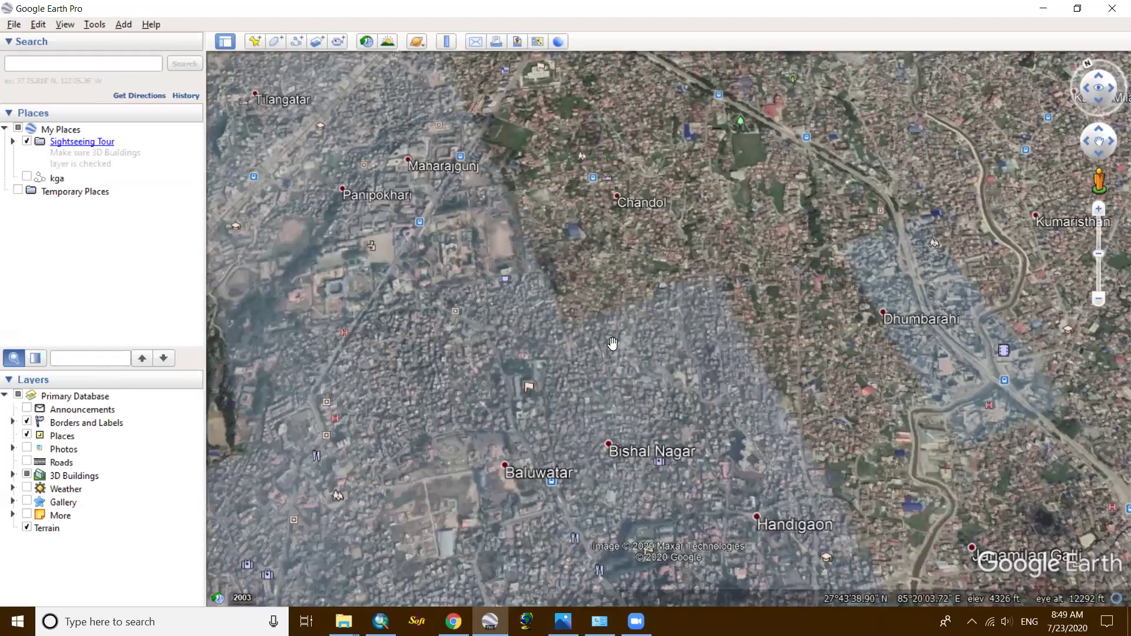
{"action": "scroll", "coordinate": [613, 343], "scroll_direction": "up", "scroll_amount": 1}
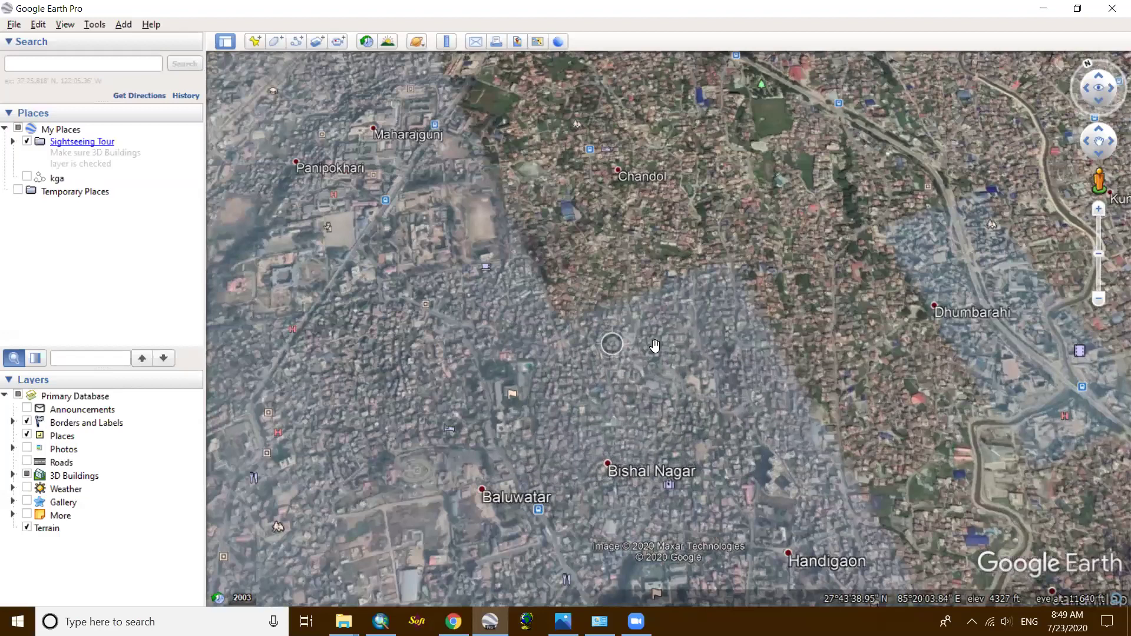
{"action": "scroll", "coordinate": [657, 343], "scroll_direction": "down", "scroll_amount": 2}
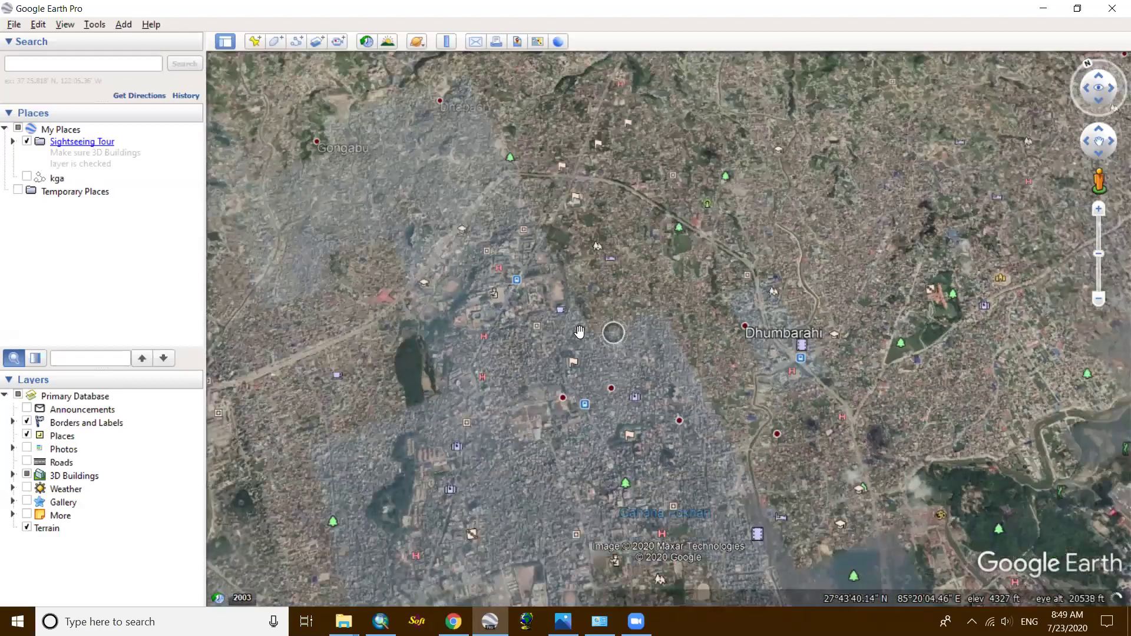
{"action": "scroll", "coordinate": [611, 389], "scroll_direction": "down", "scroll_amount": 2}
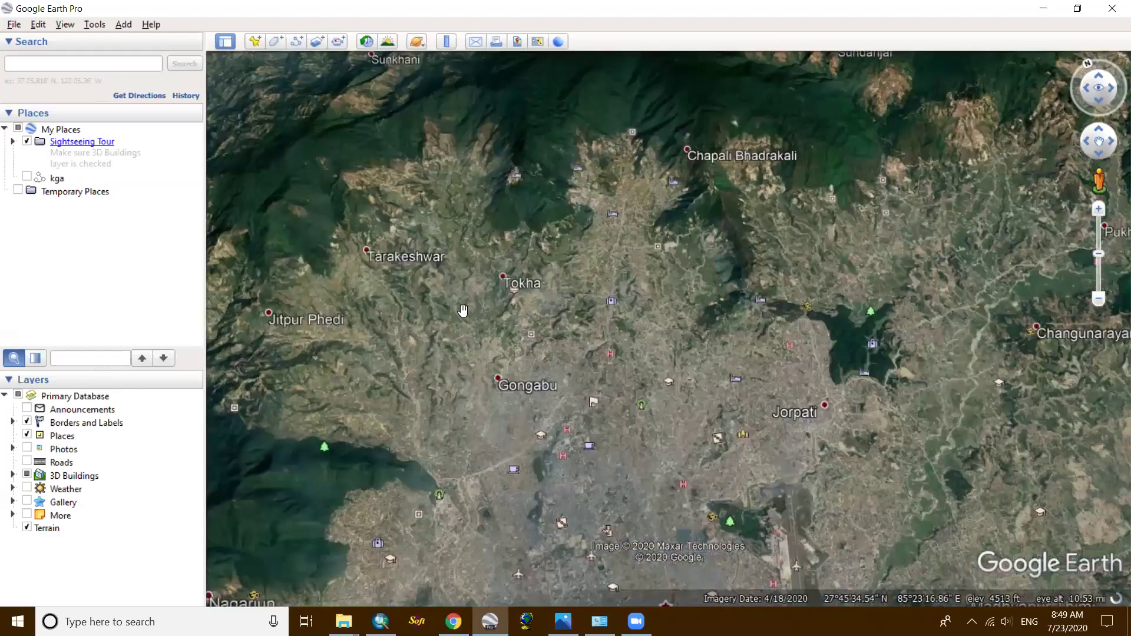
{"action": "scroll", "coordinate": [618, 399], "scroll_direction": "up", "scroll_amount": 1}
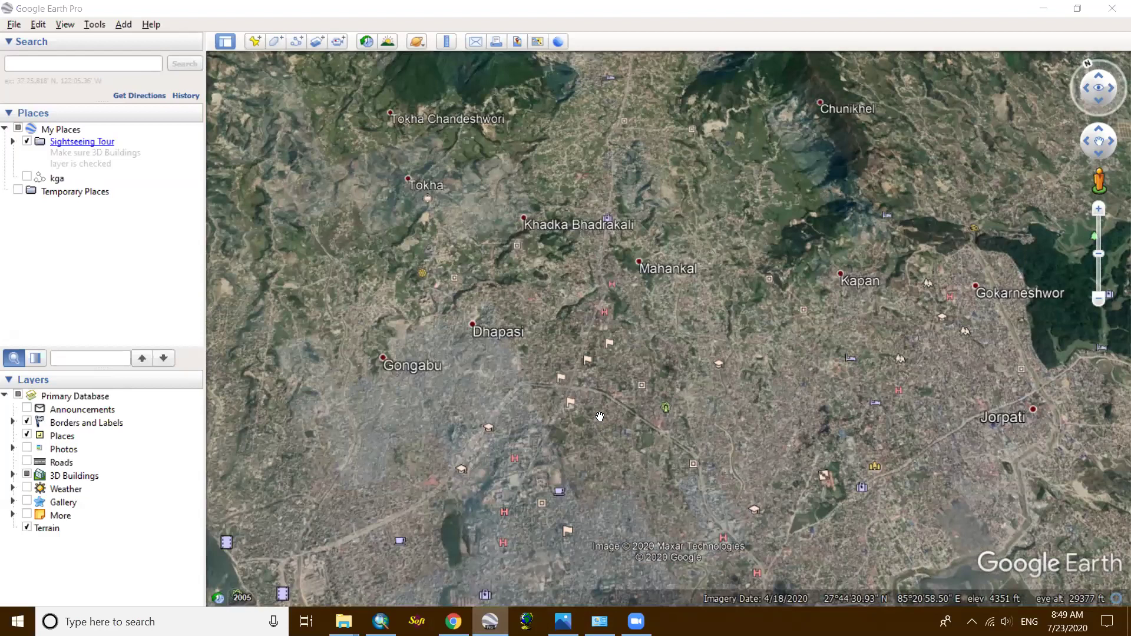
Return to ArcMap and compare the Kathmandu sheet's built-up area at 1:24,000 and 1:30,000 with the full sheet at 1:62,500.
{"action": "key", "text": "super+Down"}
{"action": "scroll", "coordinate": [588, 226], "scroll_direction": "up", "scroll_amount": 2}
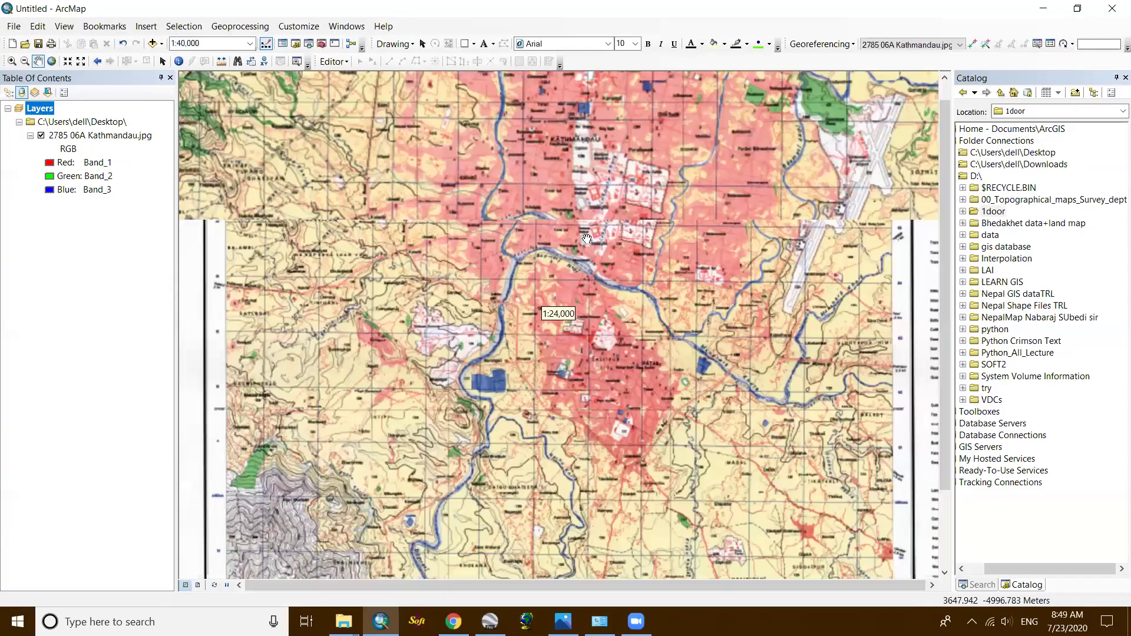
{"action": "scroll", "coordinate": [589, 230], "scroll_direction": "down", "scroll_amount": 3}
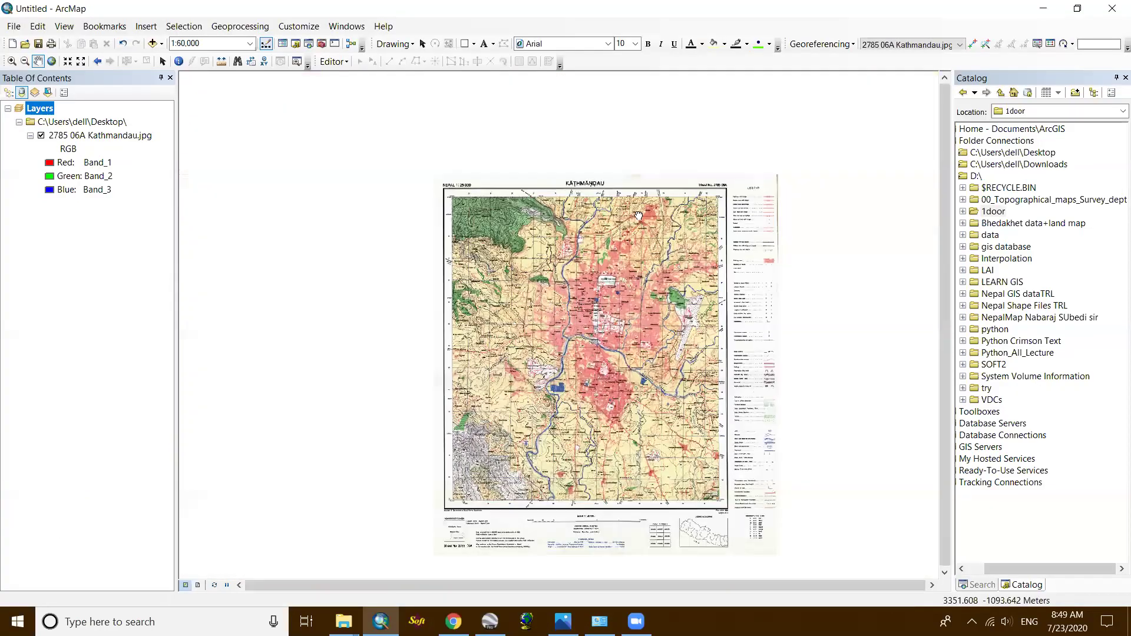
{"action": "scroll", "coordinate": [602, 182], "scroll_direction": "up", "scroll_amount": 1}
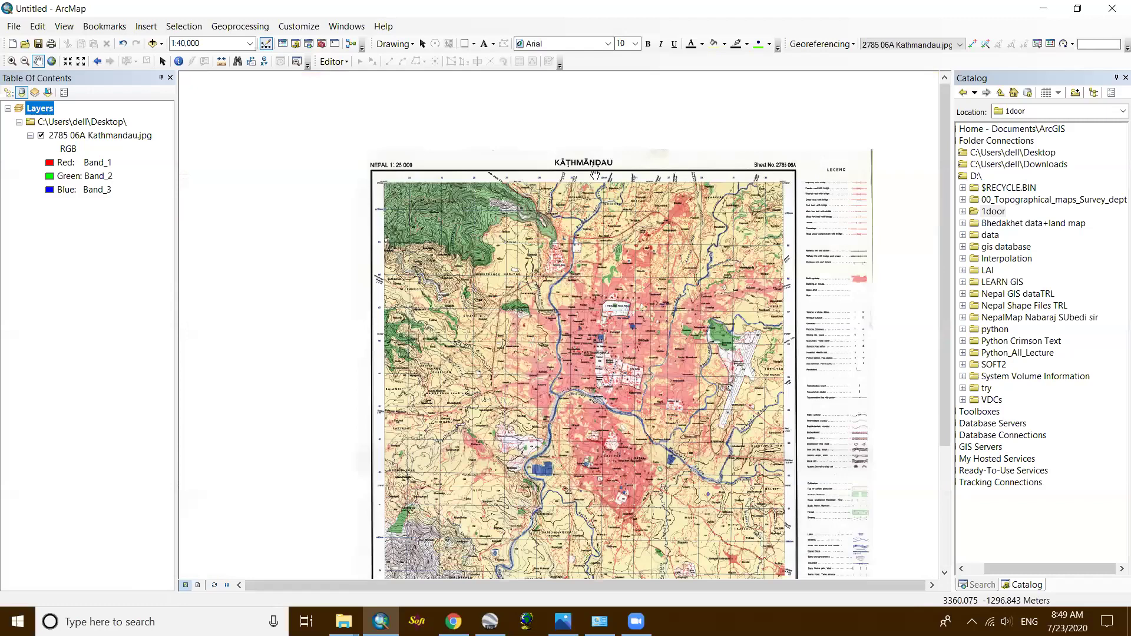
{"action": "scroll", "coordinate": [595, 176], "scroll_direction": "down", "scroll_amount": 1}
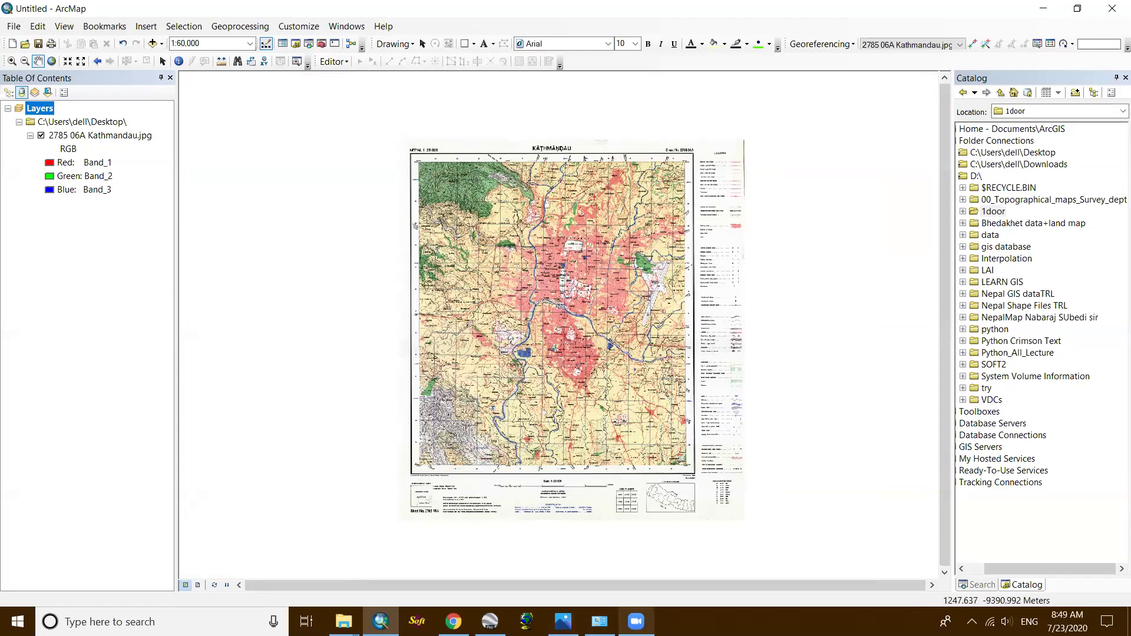
{"action": "left_click", "coordinate": [636, 622]}
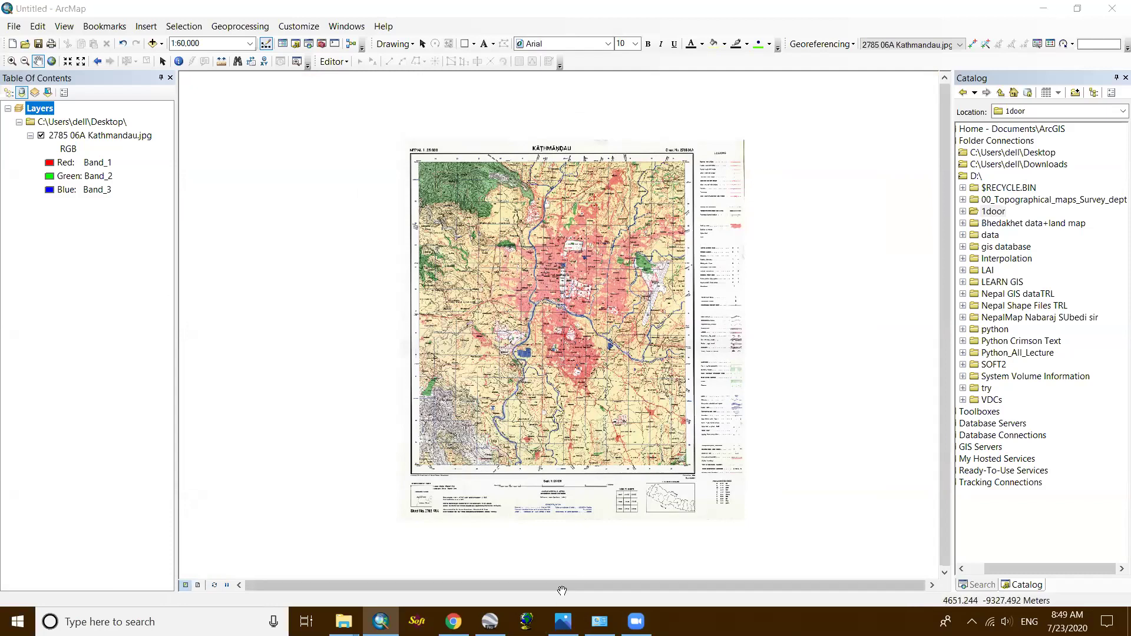
{"action": "scroll", "coordinate": [510, 202], "scroll_direction": "up", "scroll_amount": 1}
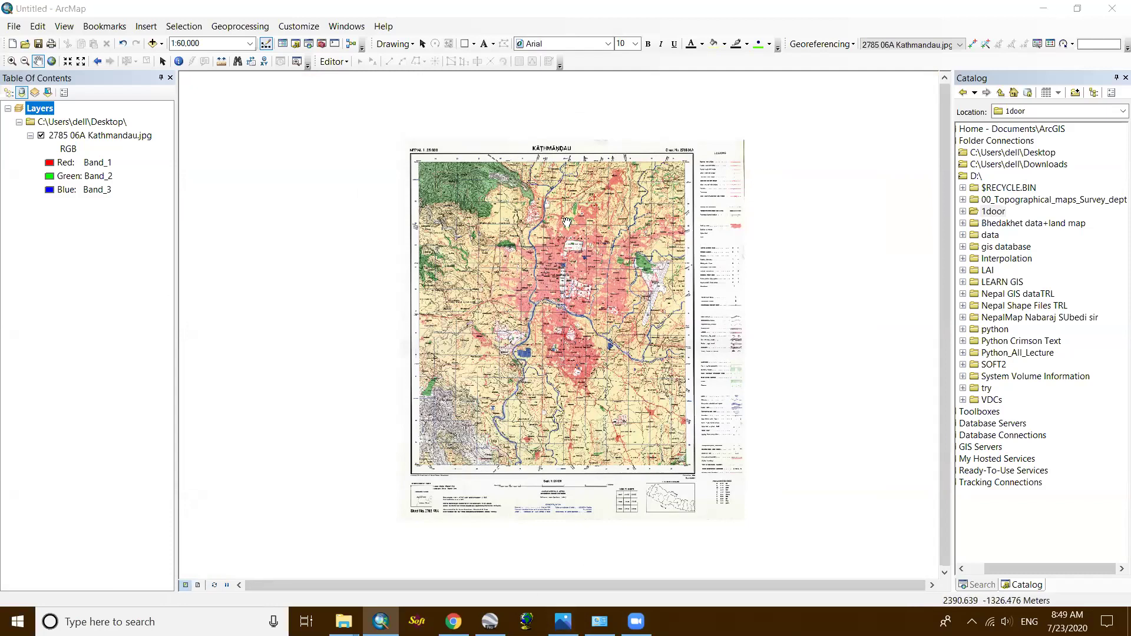
{"action": "scroll", "coordinate": [563, 189], "scroll_direction": "up", "scroll_amount": 2}
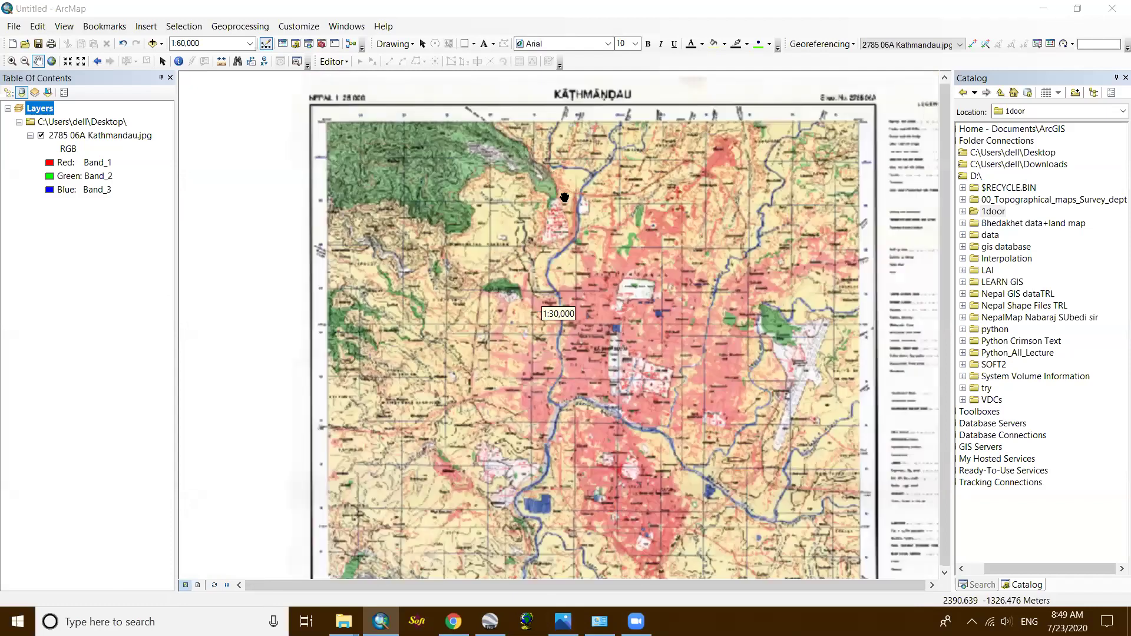
{"action": "scroll", "coordinate": [564, 197], "scroll_direction": "down", "scroll_amount": 1}
{"action": "scroll", "coordinate": [564, 197], "scroll_direction": "down", "scroll_amount": 2}
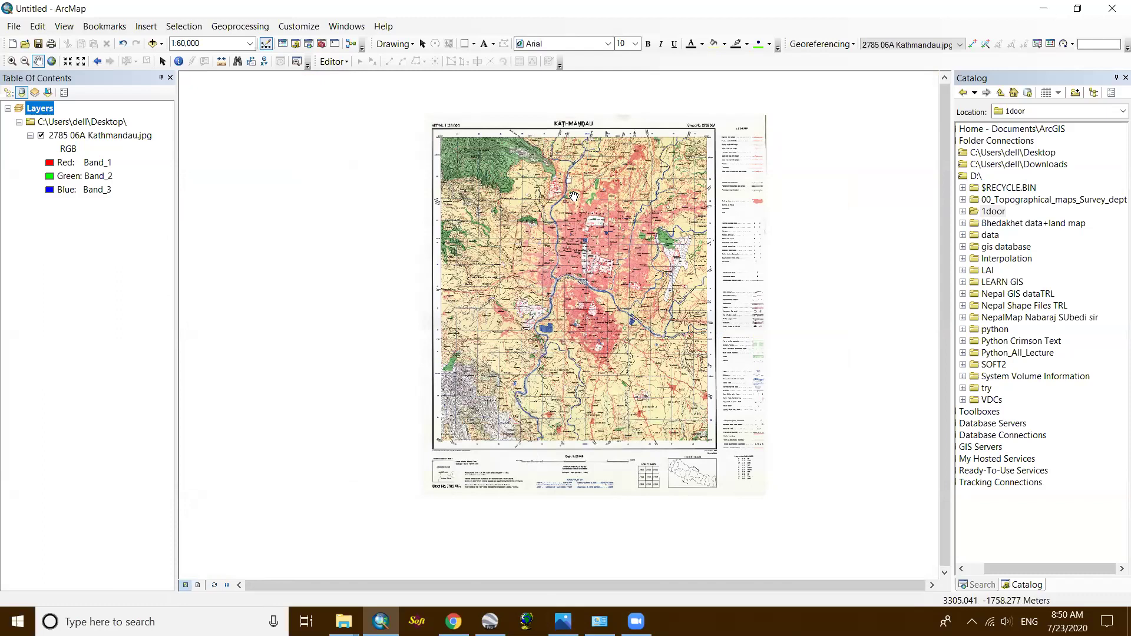
{"action": "scroll", "coordinate": [564, 181], "scroll_direction": "down", "scroll_amount": 1}
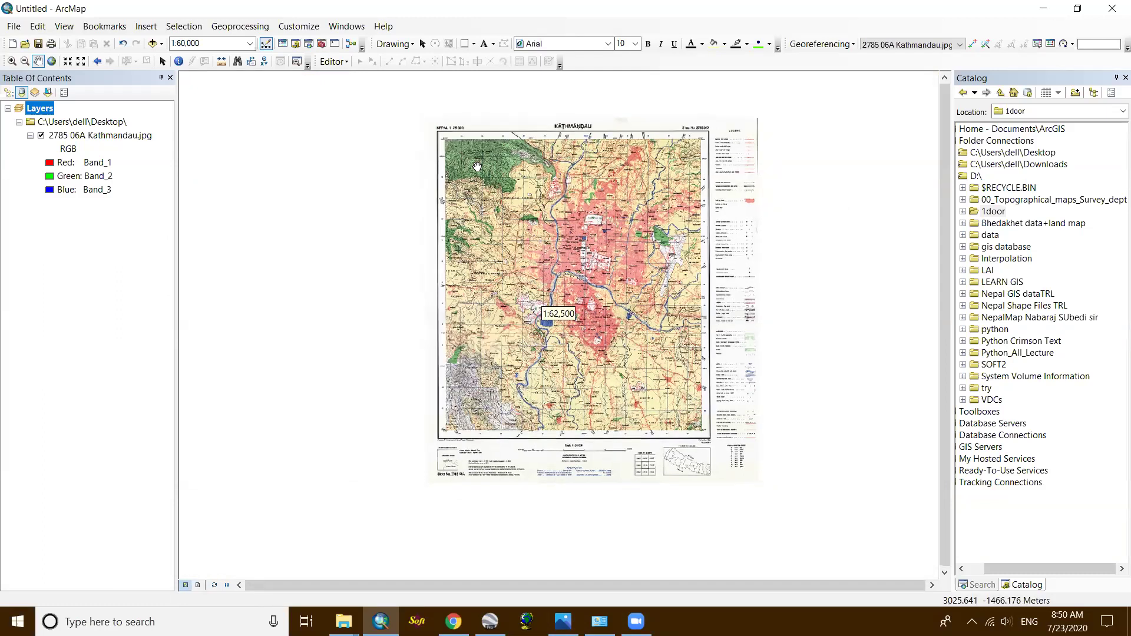
Open an empty ModelBuilder window, move it lower over the map to view it, and close it.
{"action": "left_click", "coordinate": [321, 45]}
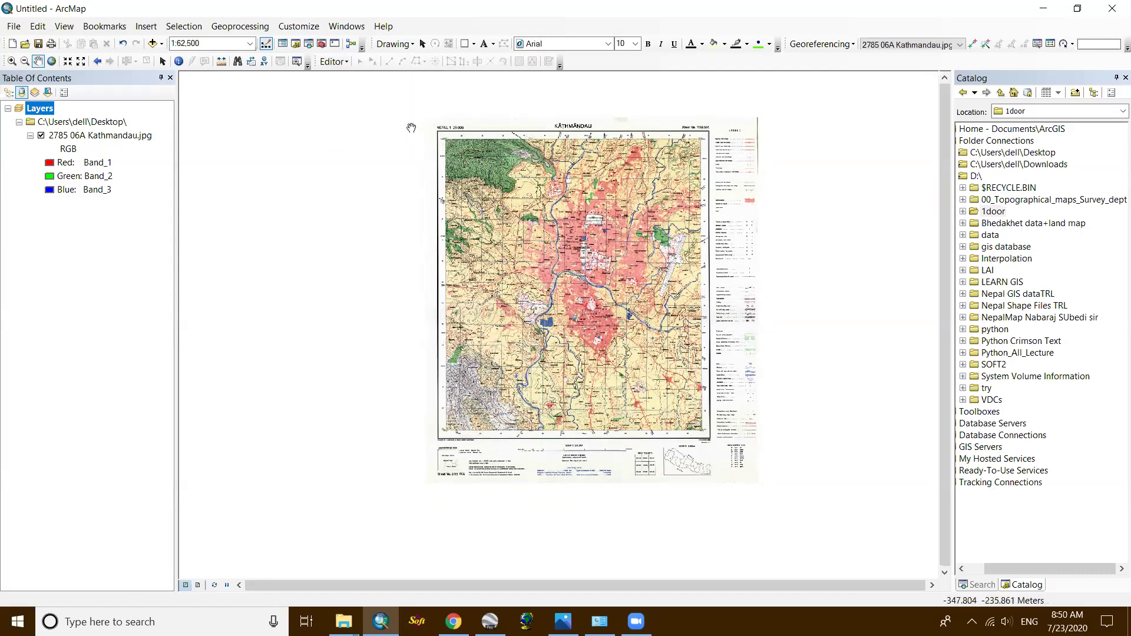
{"action": "left_click", "coordinate": [351, 45]}
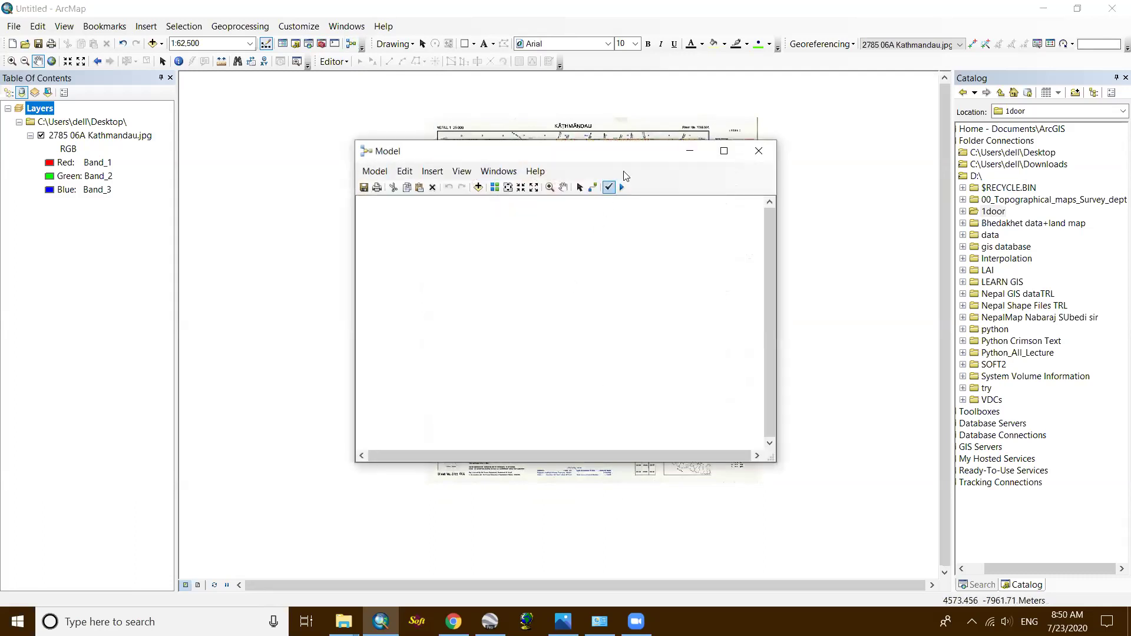
{"action": "left_click_drag", "start_coordinate": [636, 159], "coordinate": [676, 218]}
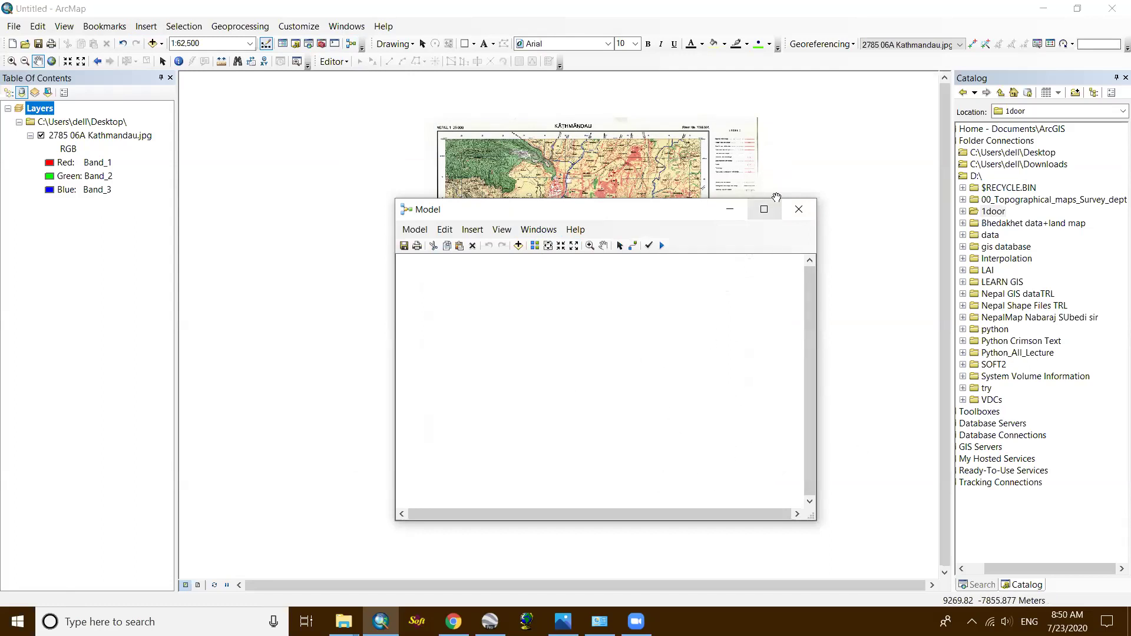
{"action": "left_click", "coordinate": [799, 209]}
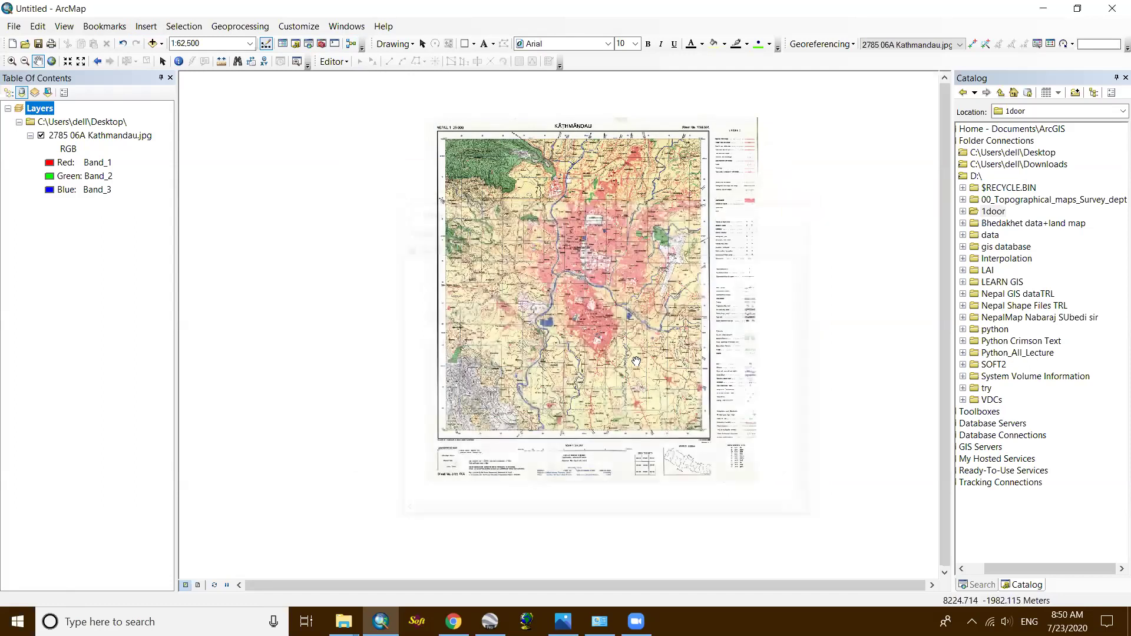
Examine the whole Kathmandu sheet at scales between 1:100,000 and 1:50,000, and its northern half with the title at 1:25,000.
{"action": "scroll", "coordinate": [658, 357], "scroll_direction": "up", "scroll_amount": 2}
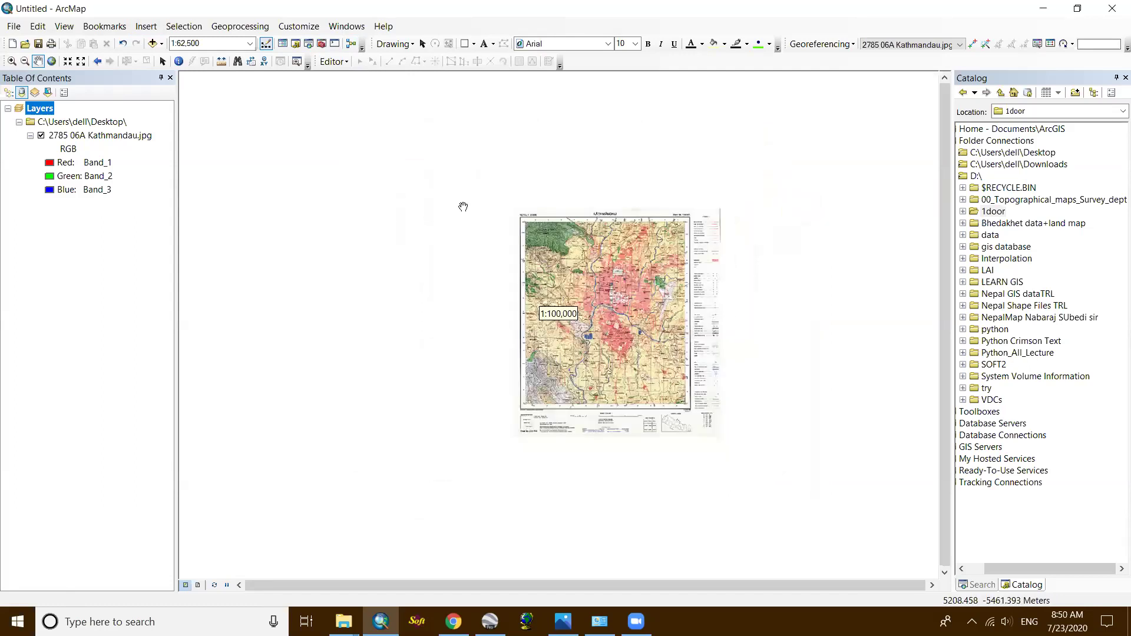
{"action": "scroll", "coordinate": [464, 207], "scroll_direction": "down", "scroll_amount": 2}
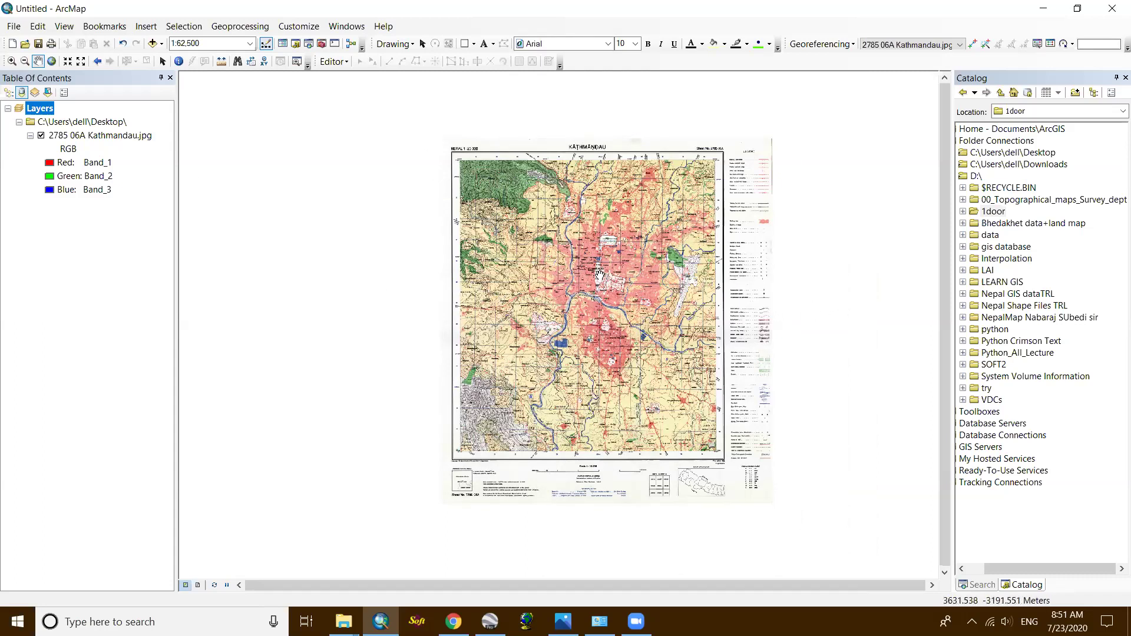
{"action": "scroll", "coordinate": [597, 266], "scroll_direction": "up", "scroll_amount": 2}
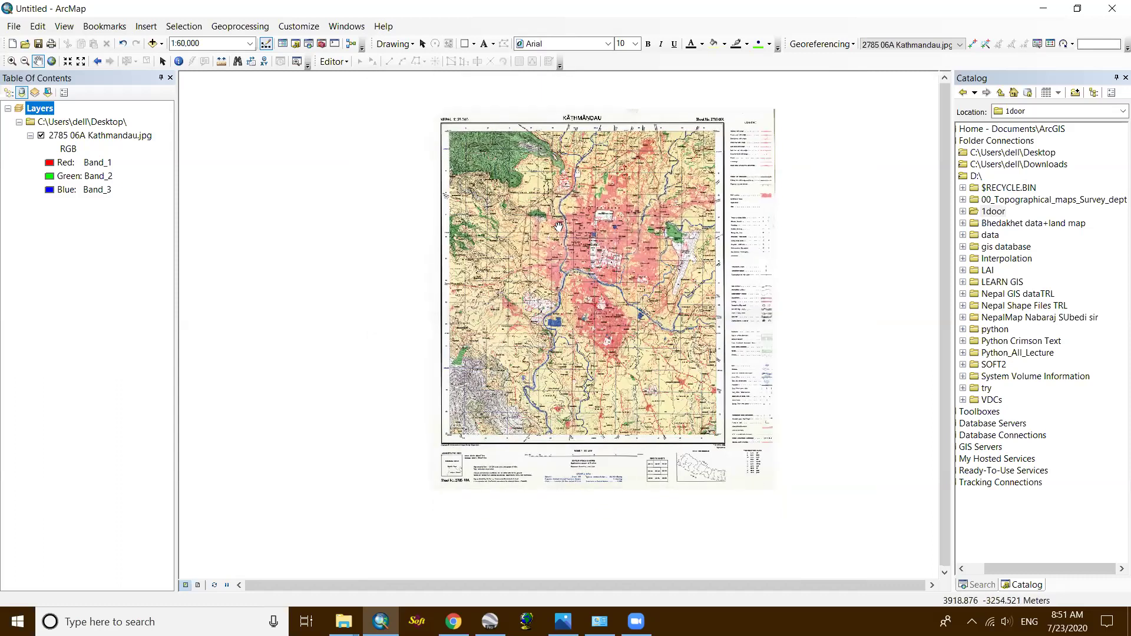
{"action": "scroll", "coordinate": [561, 236], "scroll_direction": "up", "scroll_amount": 2}
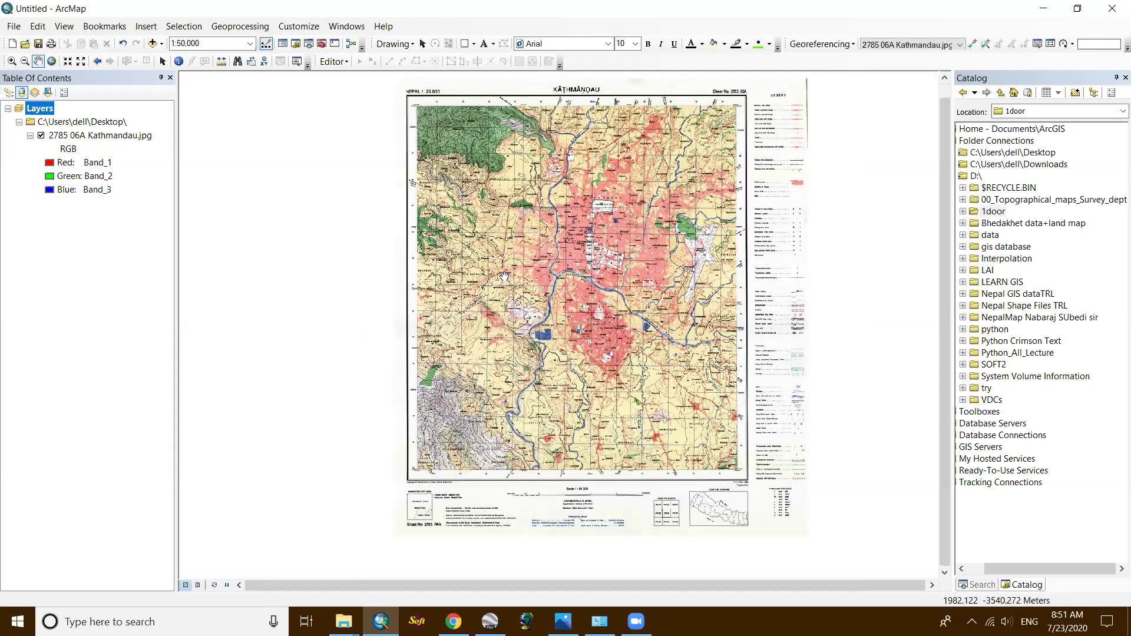
{"action": "scroll", "coordinate": [505, 276], "scroll_direction": "down", "scroll_amount": 1}
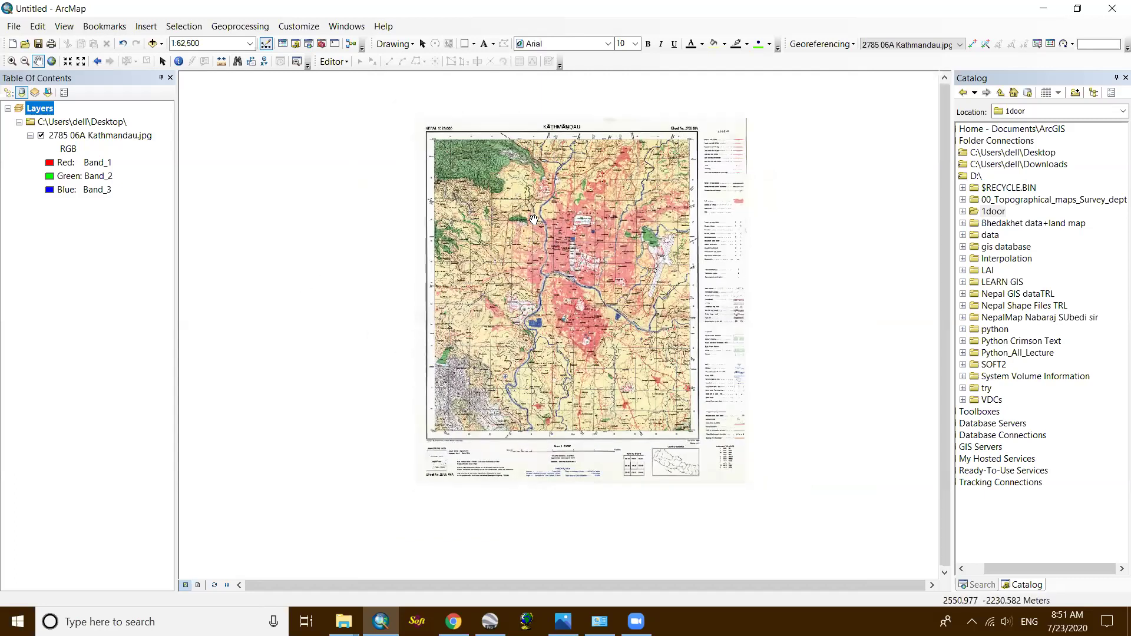
{"action": "scroll", "coordinate": [529, 221], "scroll_direction": "up", "scroll_amount": 1}
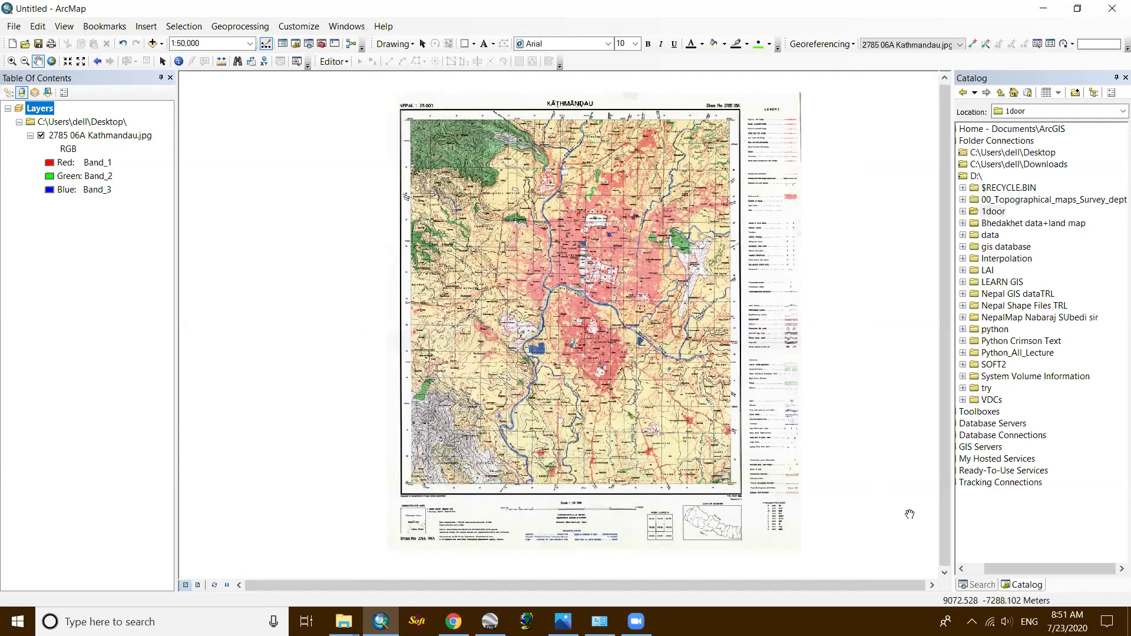
{"action": "left_click", "coordinate": [973, 622]}
{"action": "left_click", "coordinate": [709, 310]}
{"action": "scroll", "coordinate": [522, 135], "scroll_direction": "up", "scroll_amount": 1}
{"action": "scroll", "coordinate": [524, 133], "scroll_direction": "down", "scroll_amount": 1}
{"action": "scroll", "coordinate": [523, 133], "scroll_direction": "down", "scroll_amount": 3}
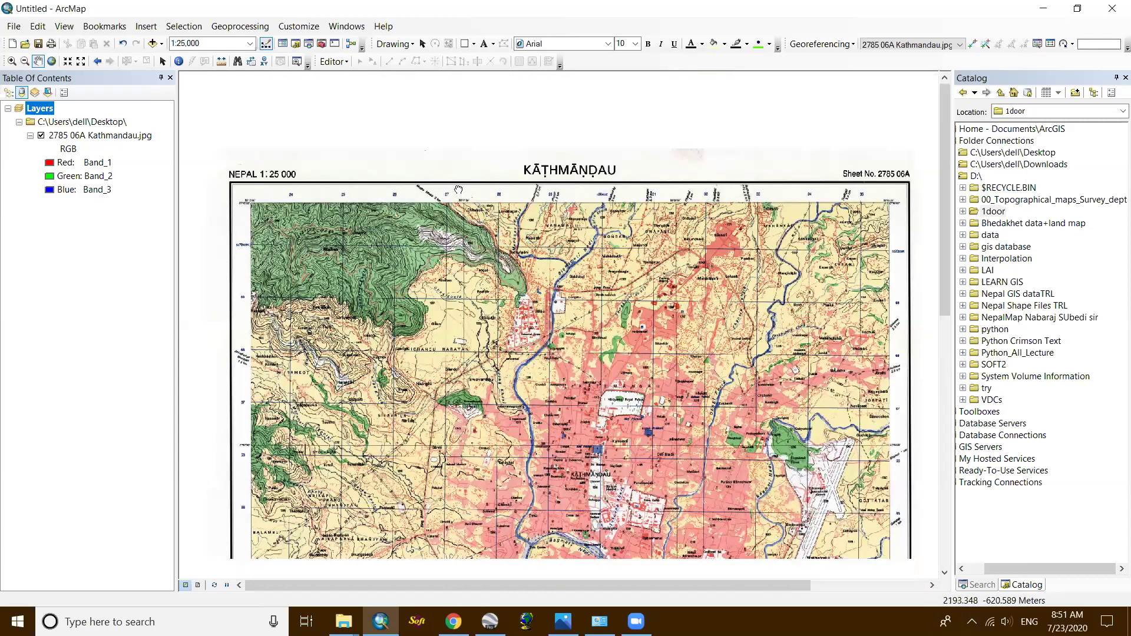
{"action": "left_click_drag", "start_coordinate": [458, 190], "coordinate": [448, 142]}
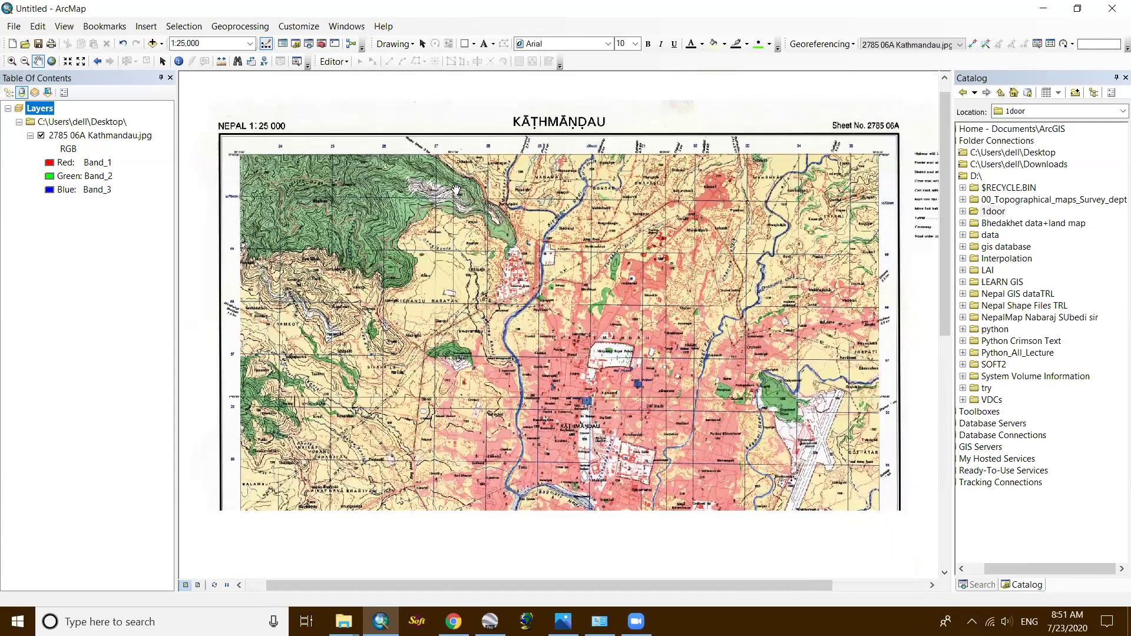
{"action": "scroll", "coordinate": [501, 173], "scroll_direction": "down", "scroll_amount": 1}
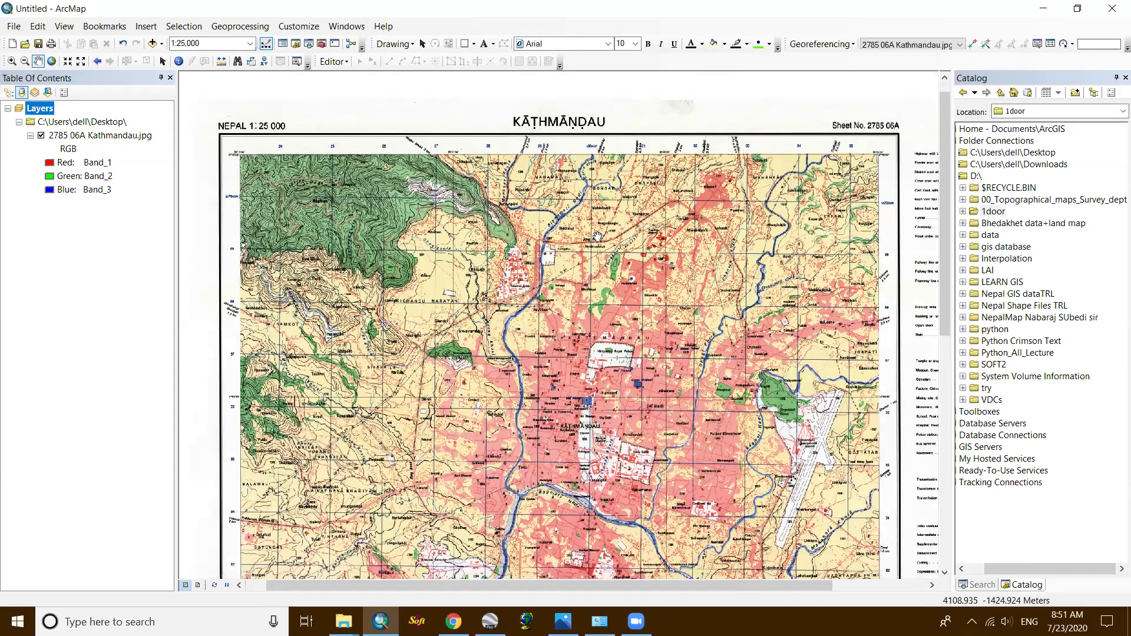
{"action": "left_click_drag", "start_coordinate": [619, 212], "coordinate": [613, 193]}
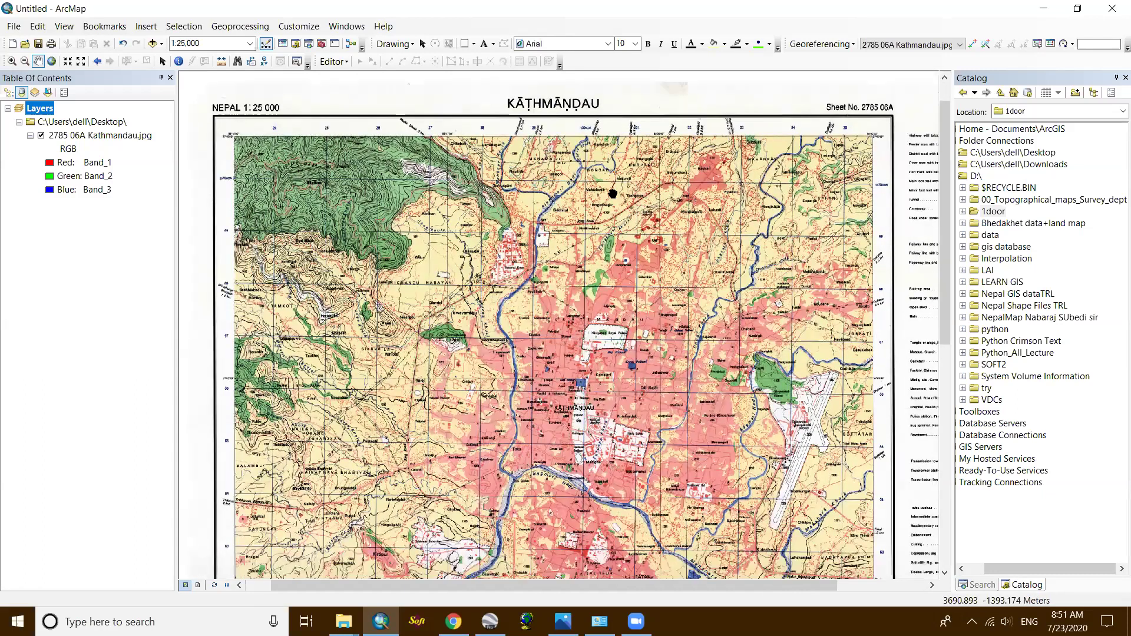
Bring the full Kathmandu sheet back into view at 1:50,000 and centre it to examine its overall extent.
{"action": "scroll", "coordinate": [613, 193], "scroll_direction": "up", "scroll_amount": 1}
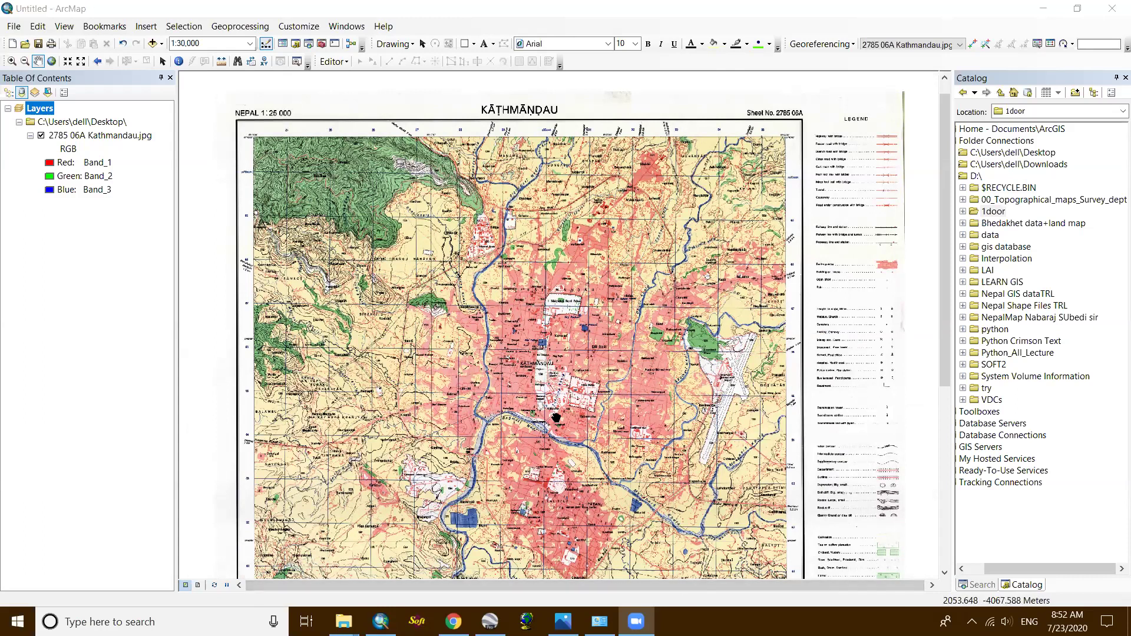
{"action": "scroll", "coordinate": [556, 418], "scroll_direction": "up", "scroll_amount": 3}
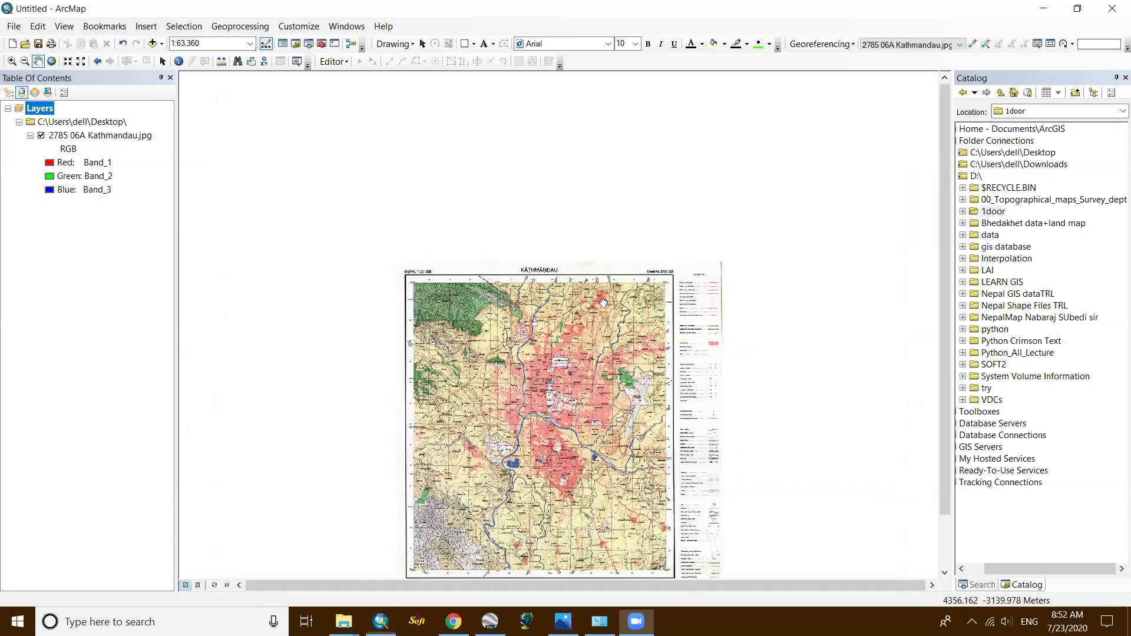
{"action": "scroll", "coordinate": [556, 290], "scroll_direction": "down", "scroll_amount": 1}
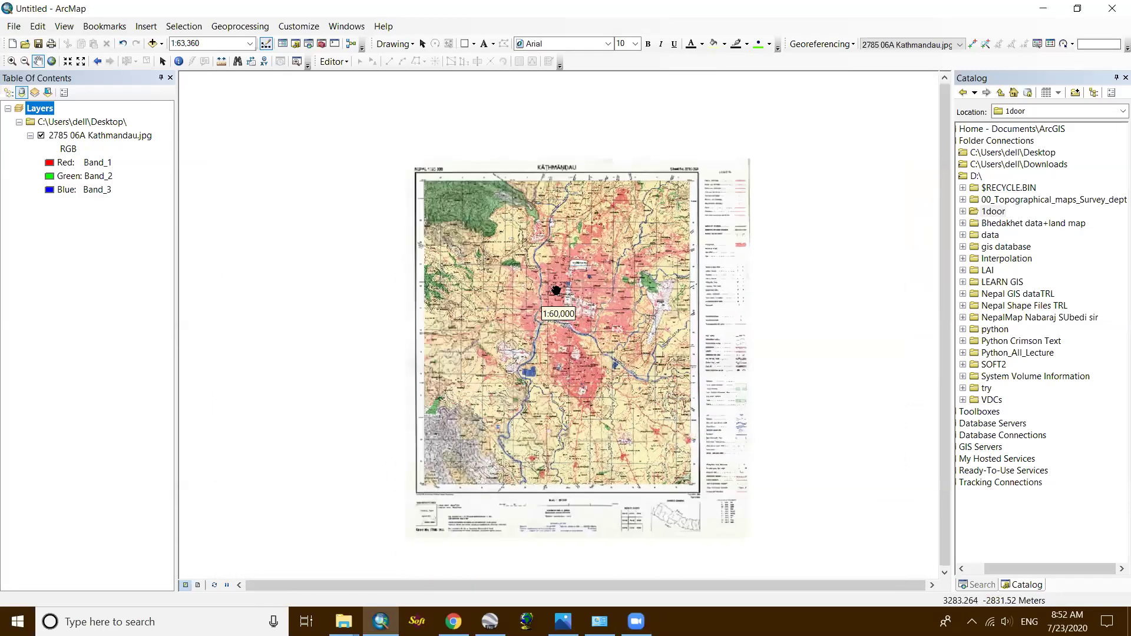
{"action": "scroll", "coordinate": [557, 290], "scroll_direction": "down", "scroll_amount": 1}
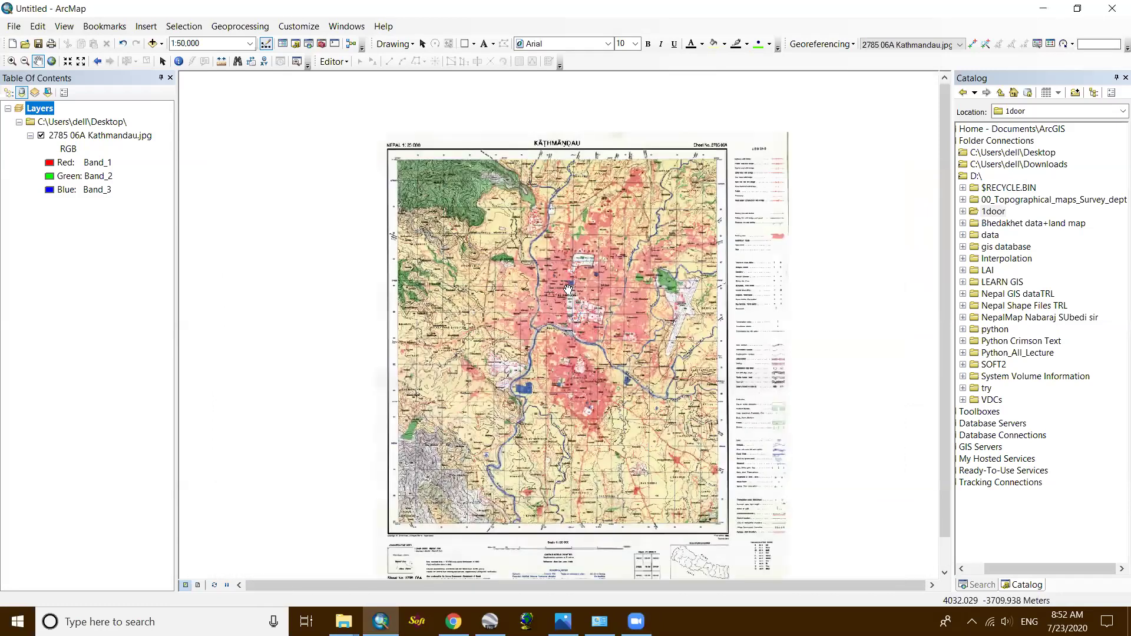
{"action": "key", "text": "Down"}
{"action": "key", "text": "Right"}
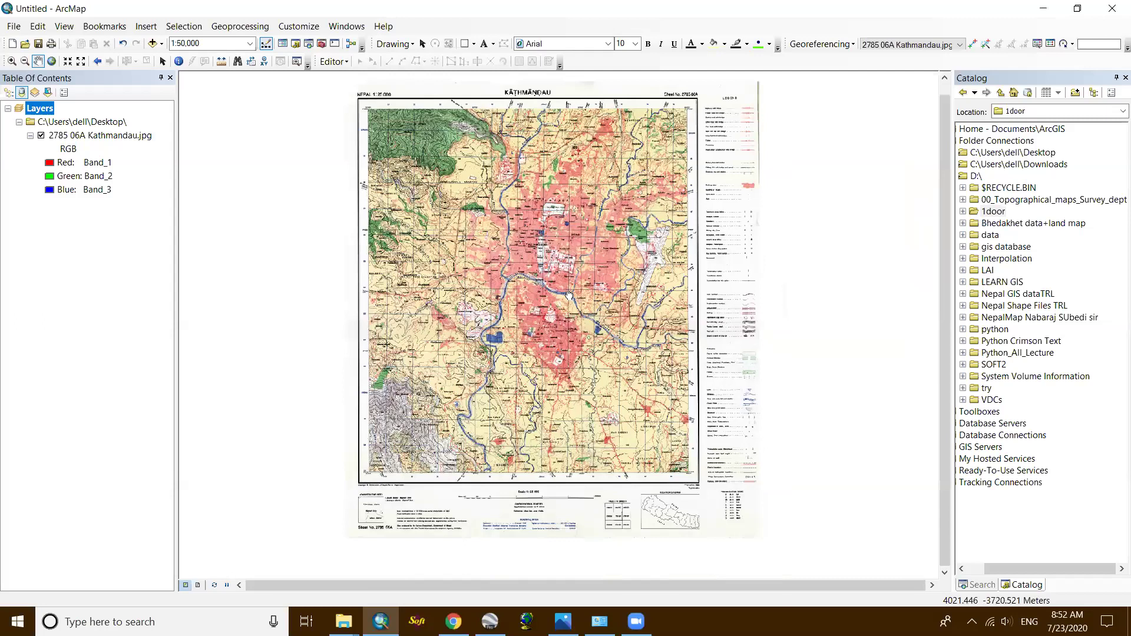
{"action": "left_click_drag", "start_coordinate": [570, 296], "coordinate": [570, 300]}
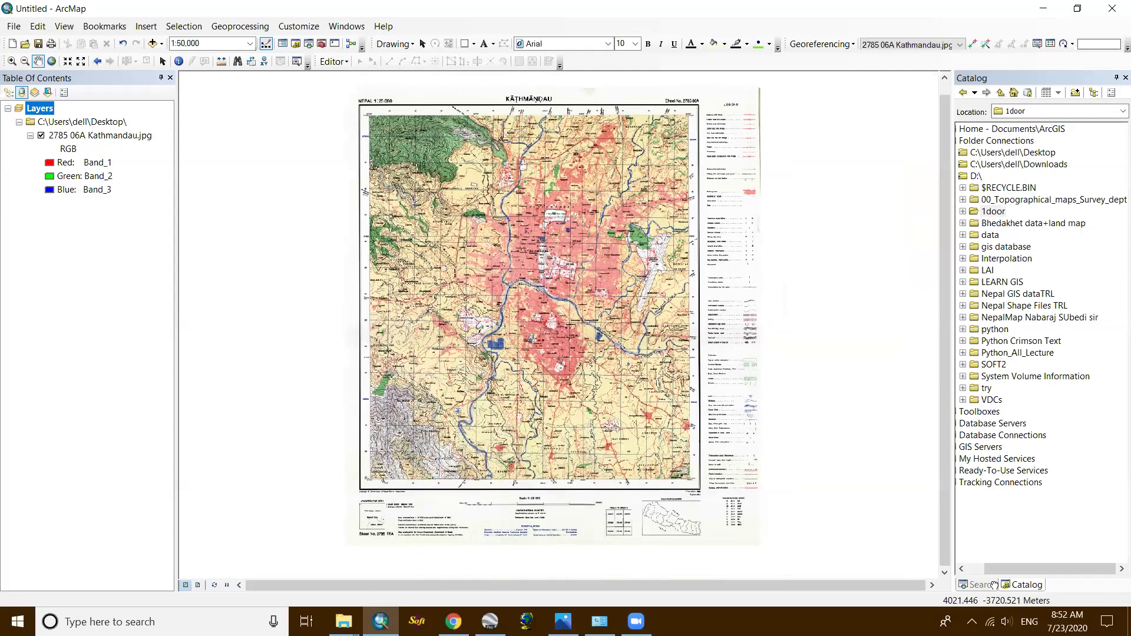
Raise the computer's audio volume by several levels.
{"action": "key", "text": "XF86AudioRaiseVolume"}
{"action": "key", "text": "XF86AudioRaiseVolume"}
{"action": "key", "text": "XF86AudioRaiseVolume"}
{"action": "key", "text": "XF86AudioRaiseVolume"}
{"action": "key", "text": "XF86AudioRaiseVolume"}
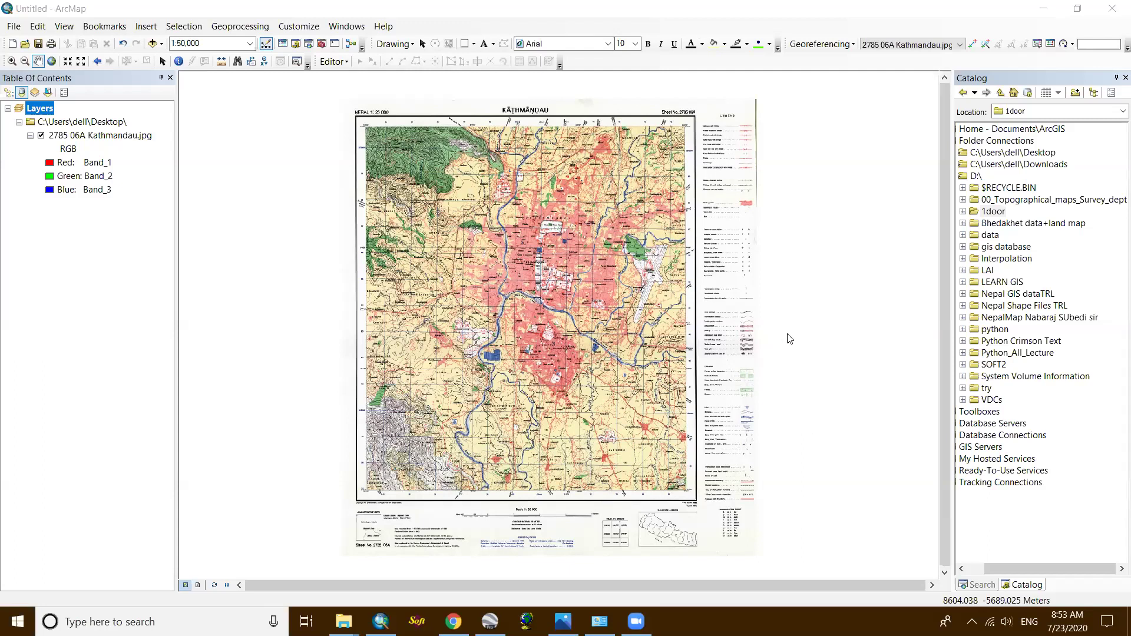
Select the PDF Digital_Mapping_How_to_install_ArcGIS_10 from the Desktop in Zoom's file dialog and open it.
{"action": "key", "text": "ctrl+o"}
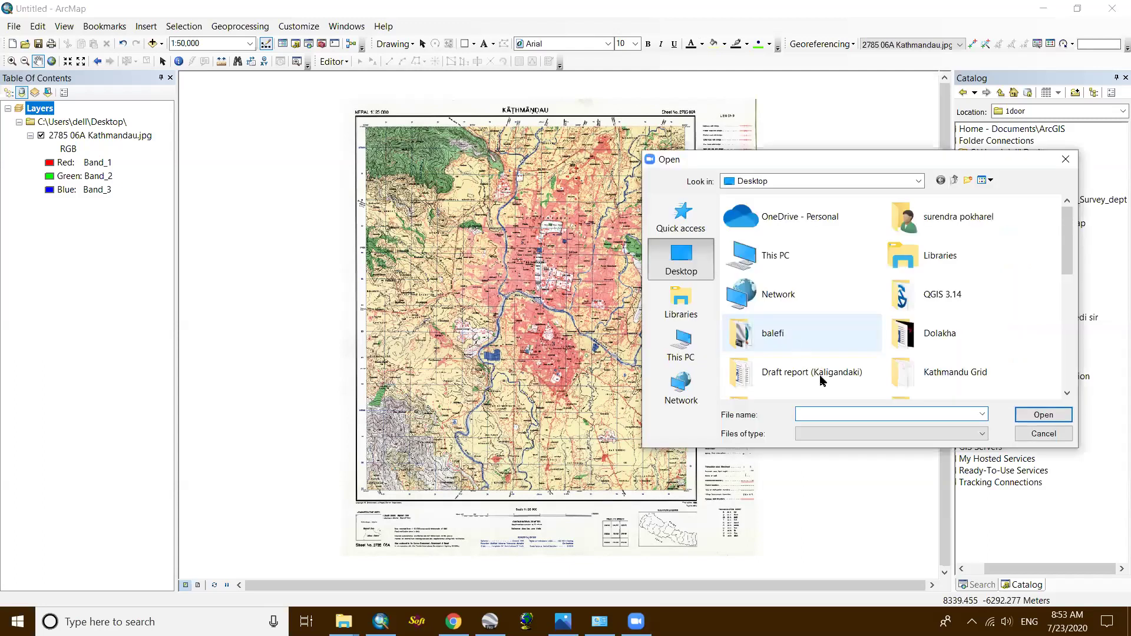
{"action": "scroll", "coordinate": [816, 377], "scroll_direction": "down", "scroll_amount": 2}
{"action": "scroll", "coordinate": [814, 384], "scroll_direction": "down", "scroll_amount": 3}
{"action": "left_click", "coordinate": [784, 371]}
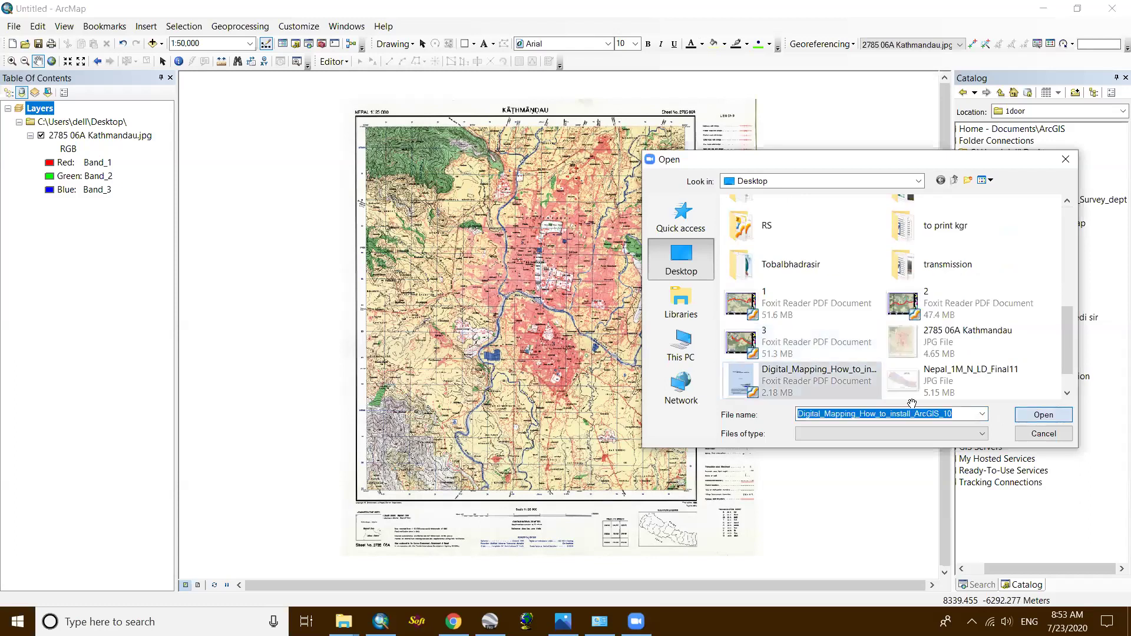
{"action": "left_click", "coordinate": [1043, 415]}
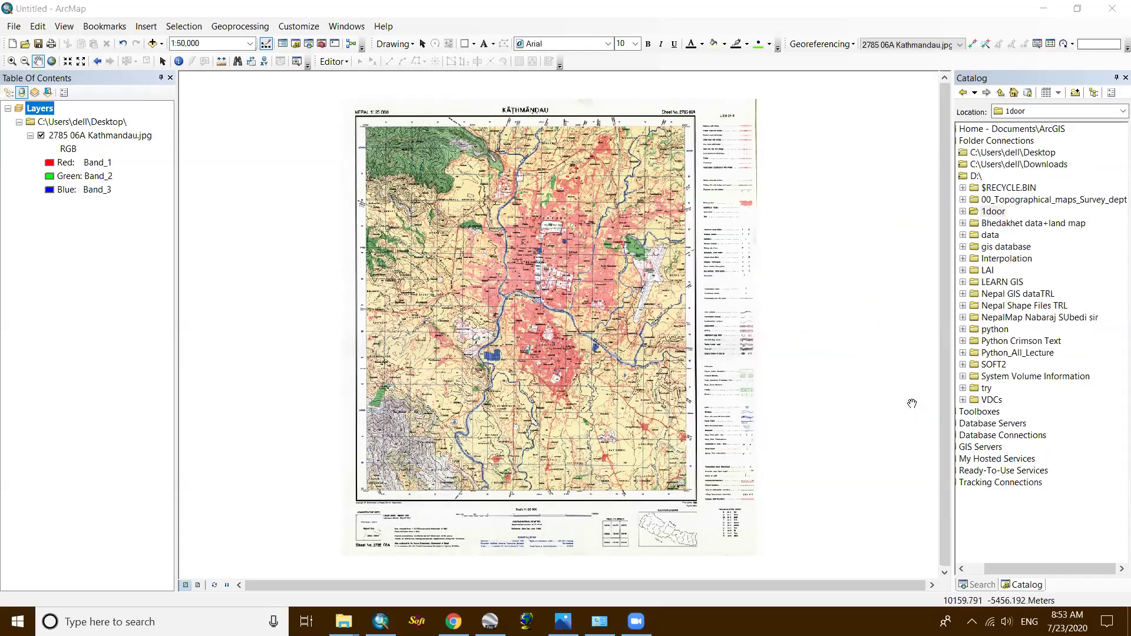
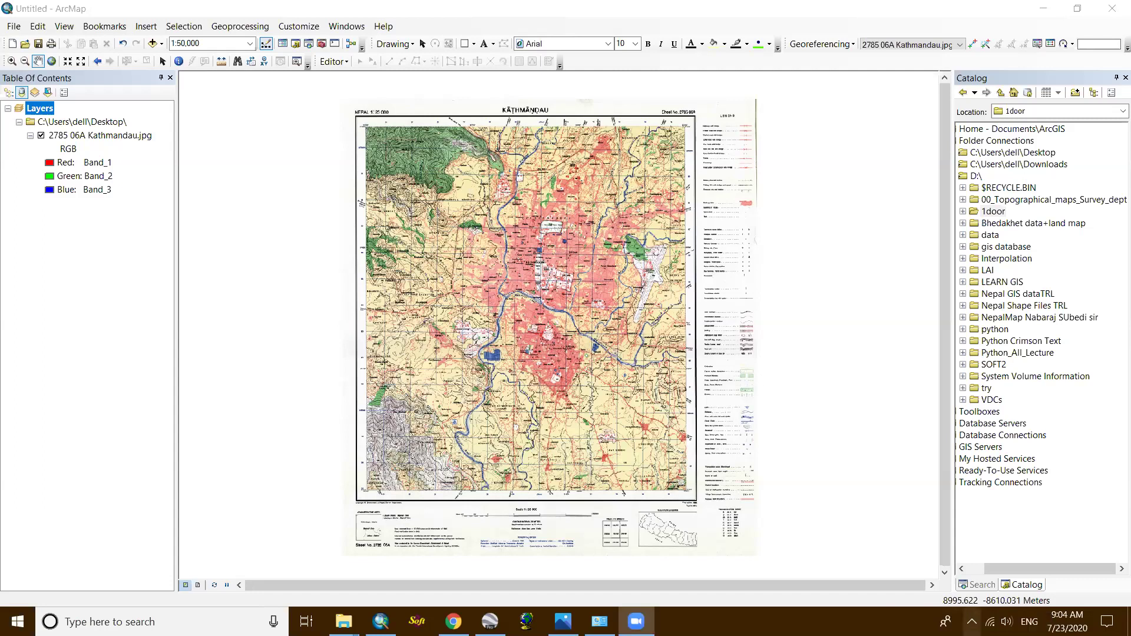
{"action": "left_click", "coordinate": [972, 622]}
{"action": "left_click", "coordinate": [971, 622]}
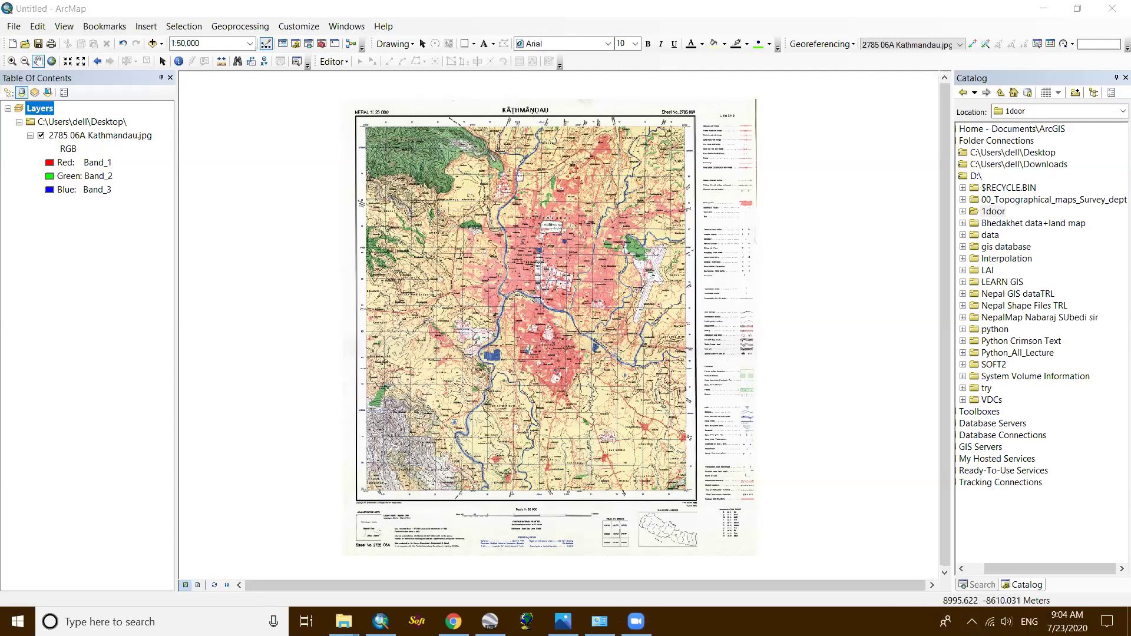
{"action": "left_click", "coordinate": [972, 622]}
{"action": "left_click", "coordinate": [972, 622]}
{"action": "left_click", "coordinate": [972, 622]}
{"action": "left_click", "coordinate": [971, 622]}
{"action": "left_click", "coordinate": [972, 622]}
{"action": "left_click", "coordinate": [971, 621]}
{"action": "left_click", "coordinate": [972, 622]}
{"action": "left_click", "coordinate": [972, 622]}
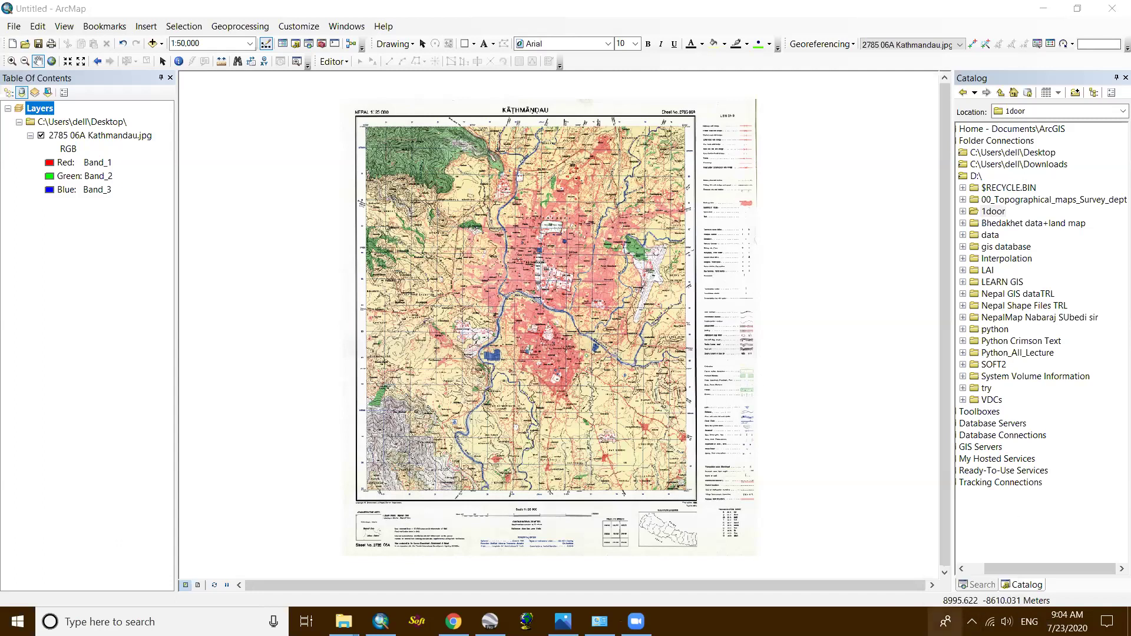
{"action": "left_click", "coordinate": [972, 621]}
{"action": "left_click", "coordinate": [972, 621]}
{"action": "left_click", "coordinate": [972, 622]}
{"action": "left_click", "coordinate": [972, 622]}
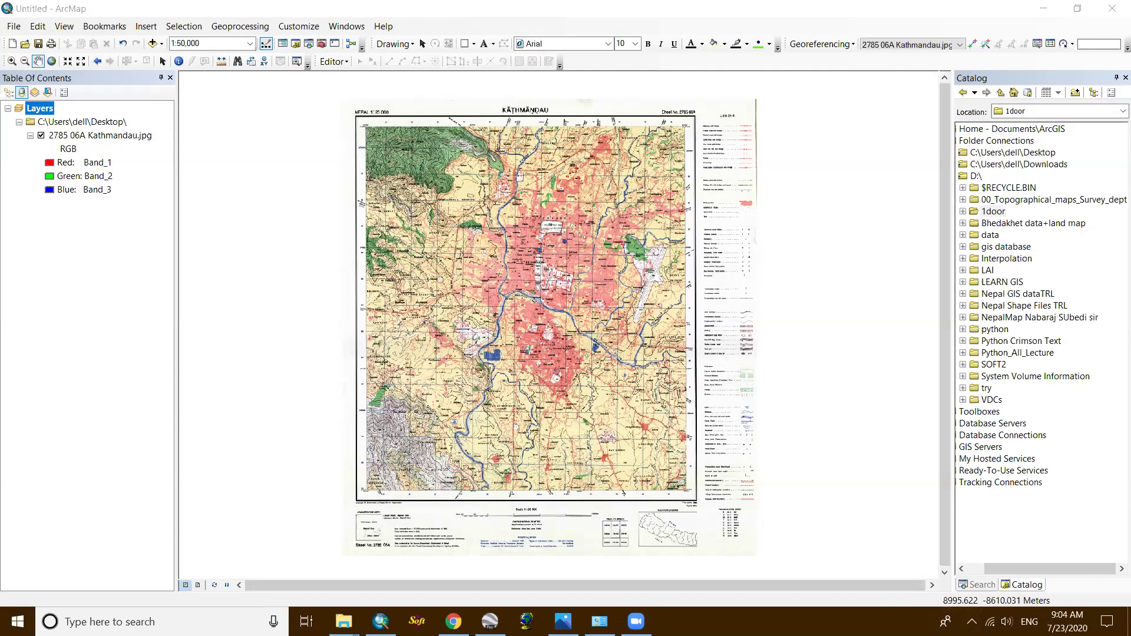
{"action": "left_click", "coordinate": [945, 621]}
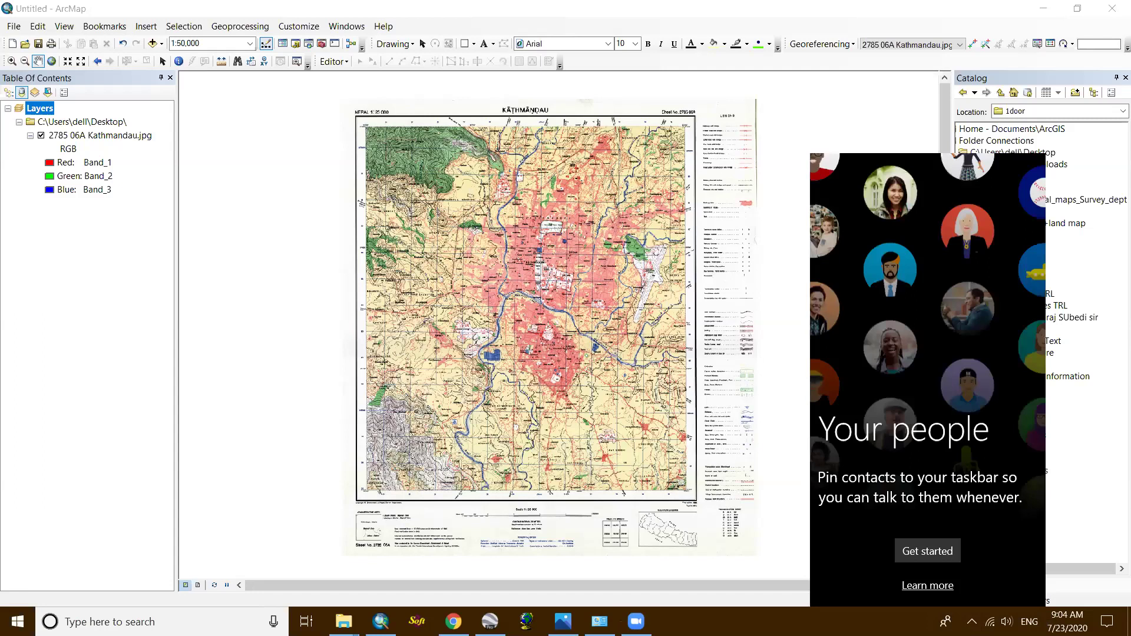
{"action": "left_click", "coordinate": [946, 621]}
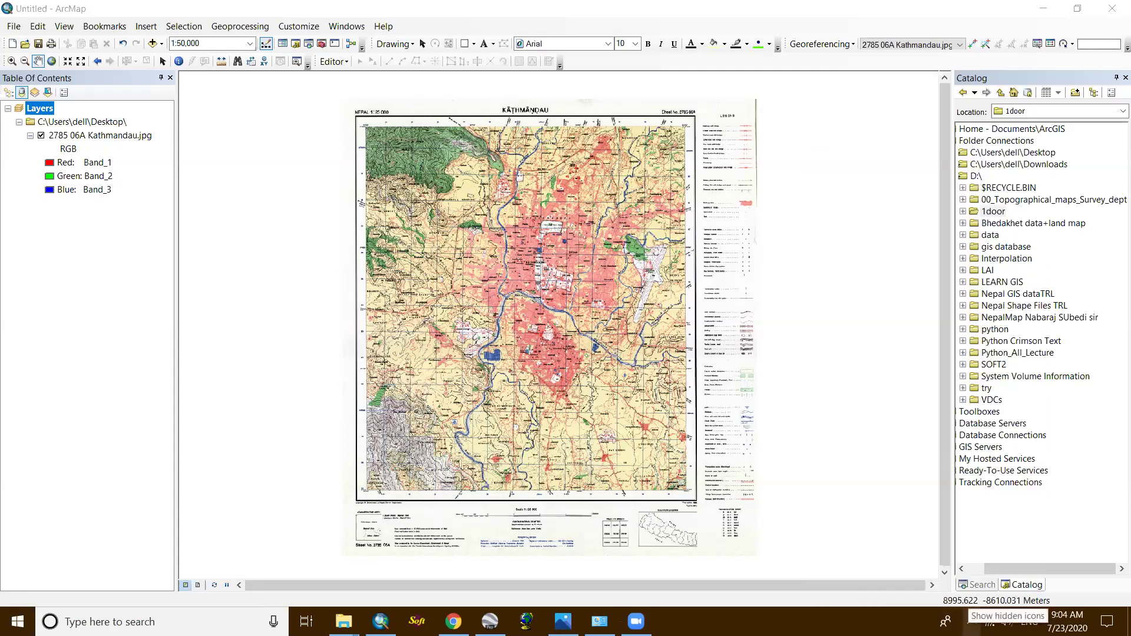